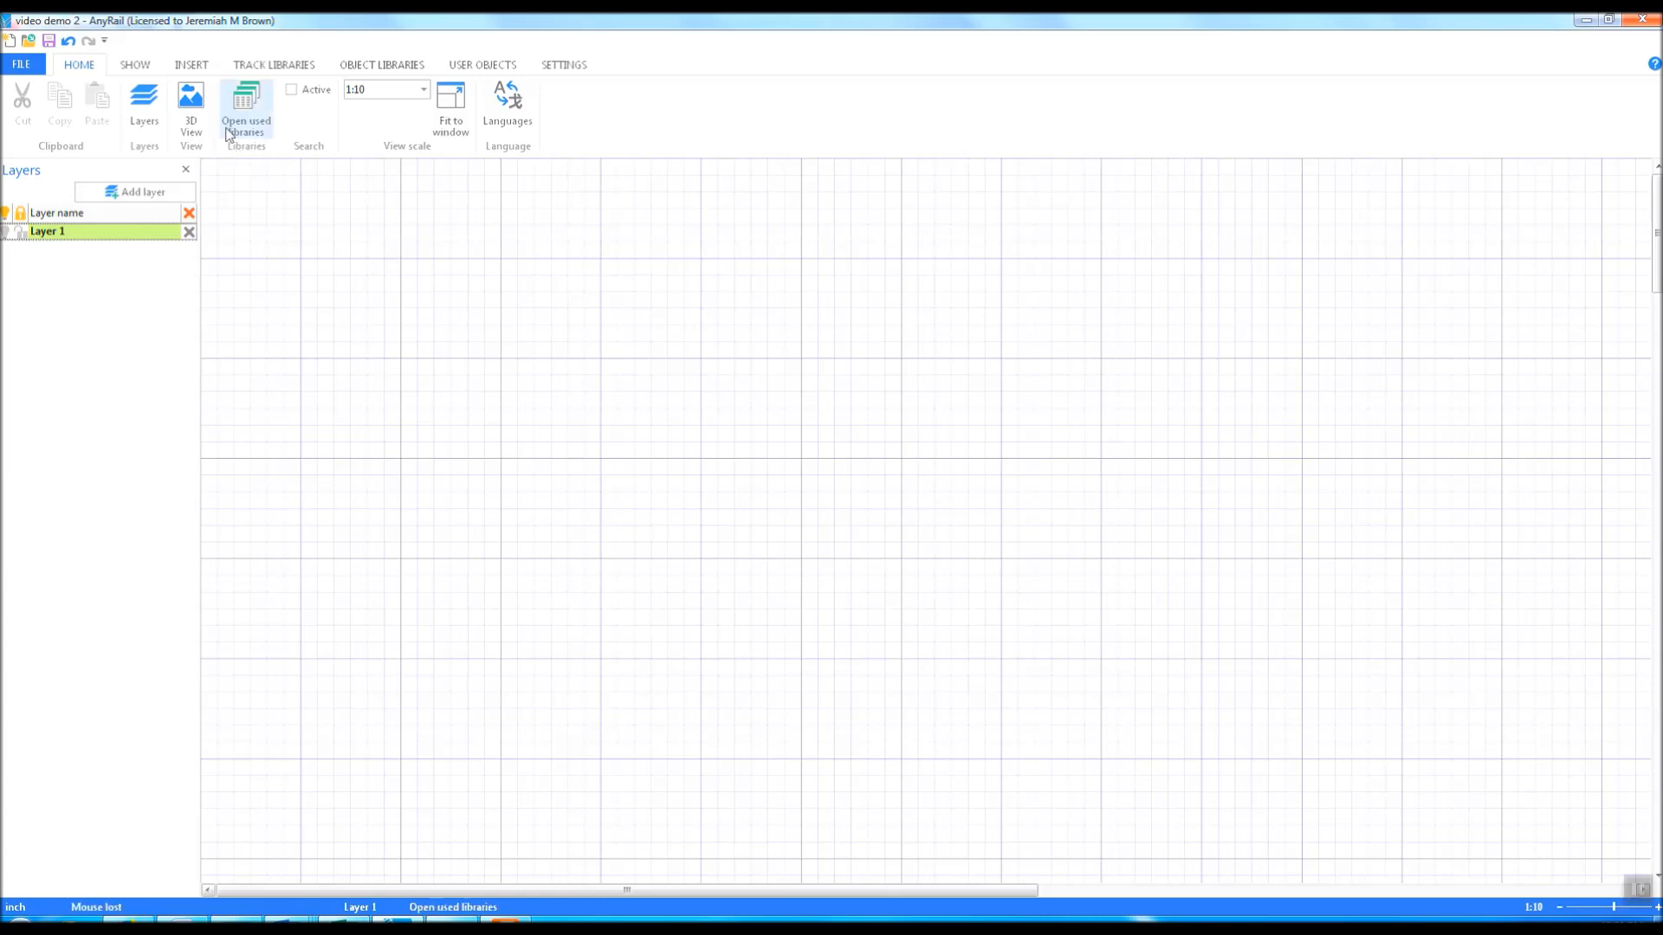
Draw a roughly horizontal line about 52 inches long near the plan's upper edge, starting around x 26, y 13
left_click(195, 66)
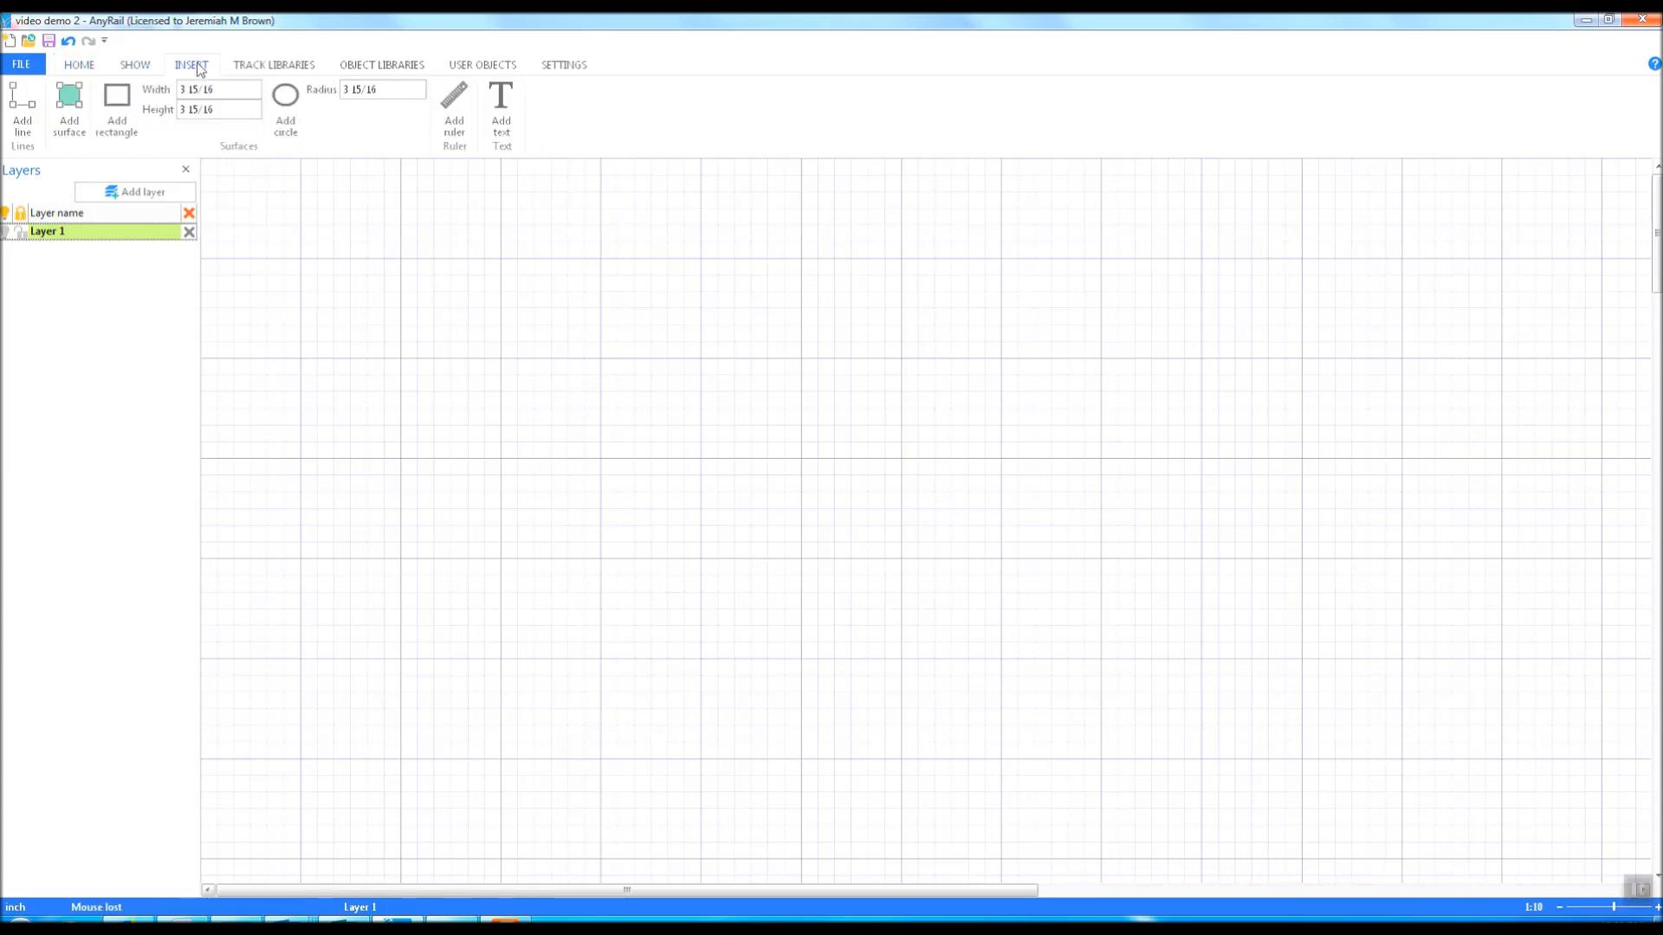
left_click(22, 108)
left_click(417, 268)
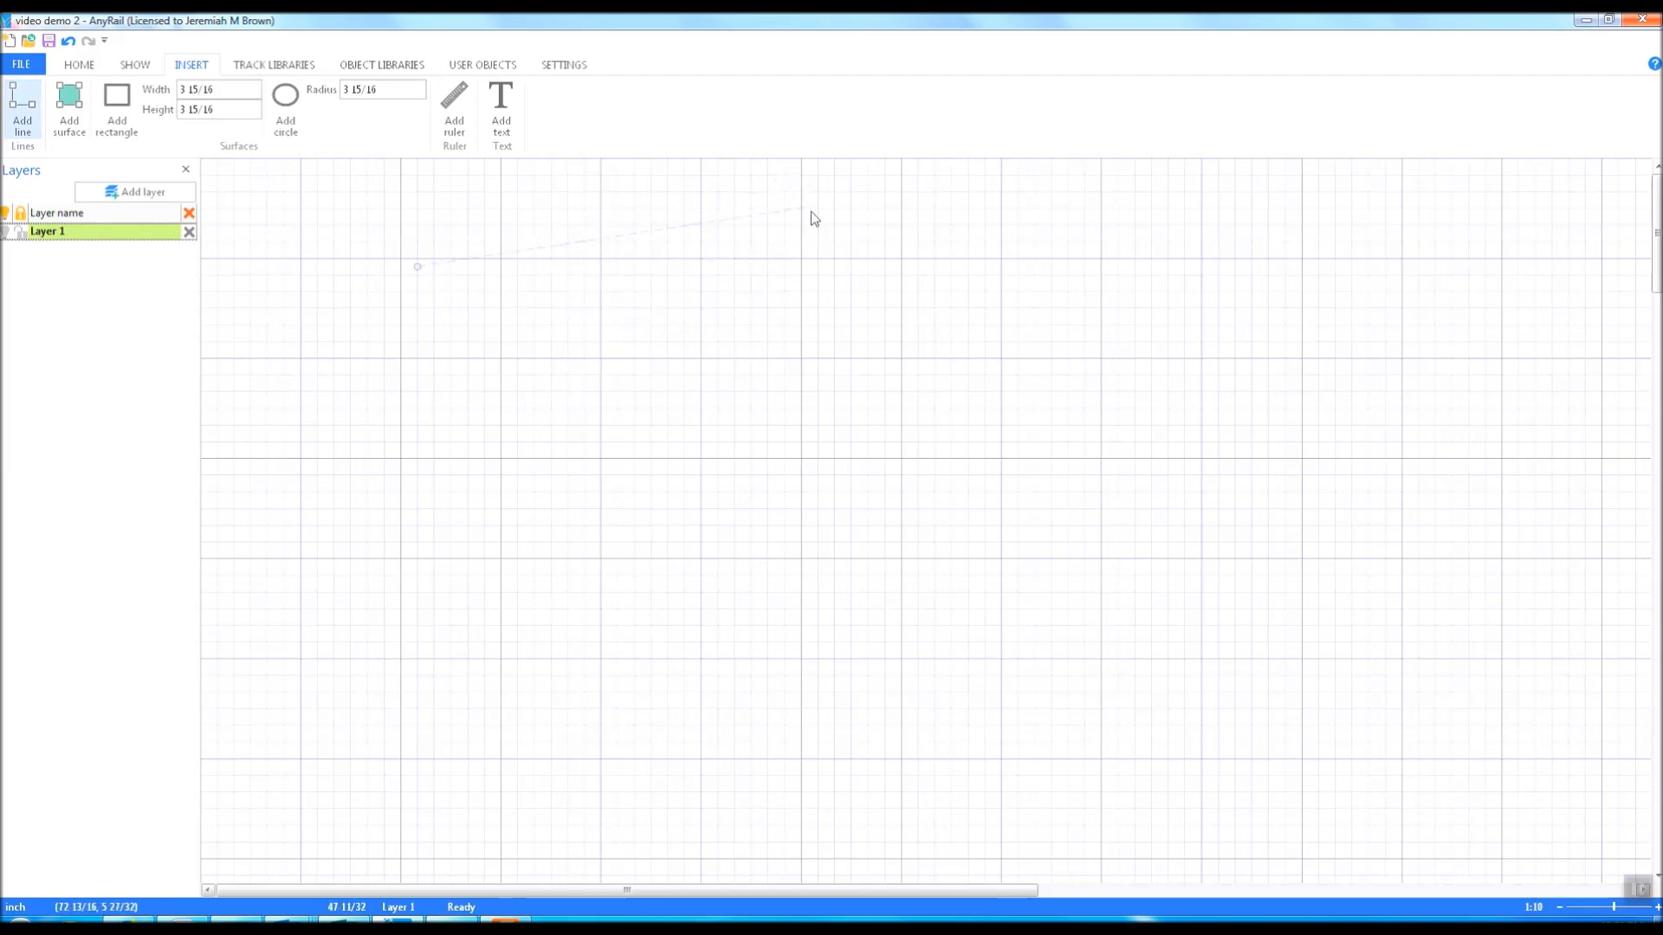
left_click(852, 272)
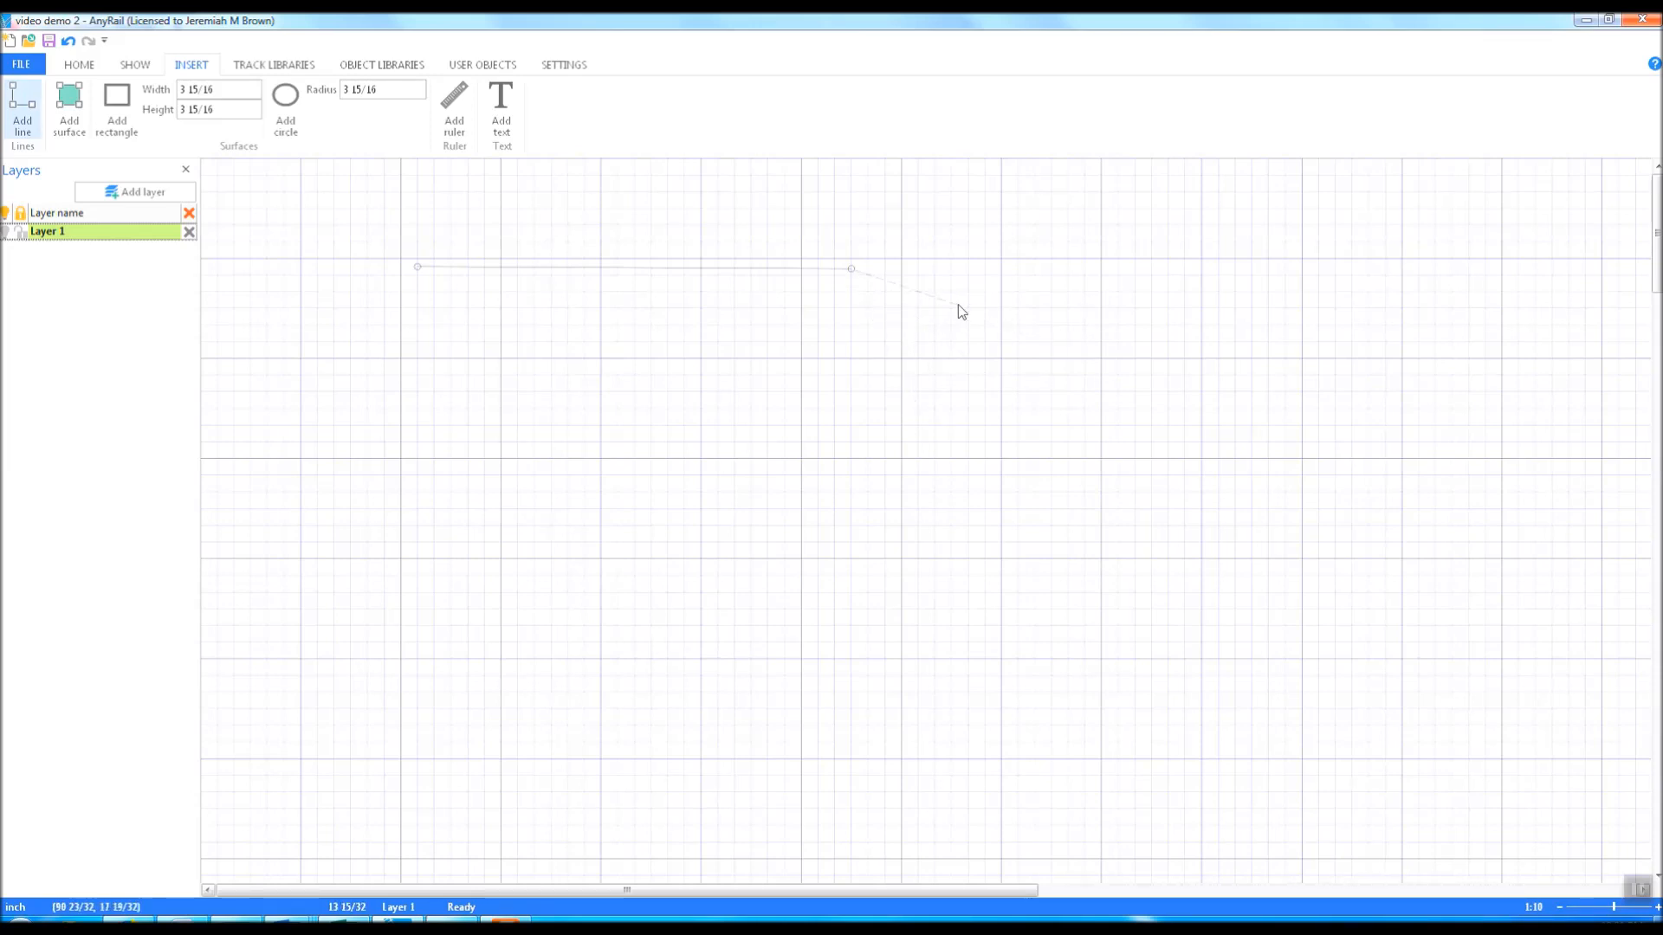
key("Escape")
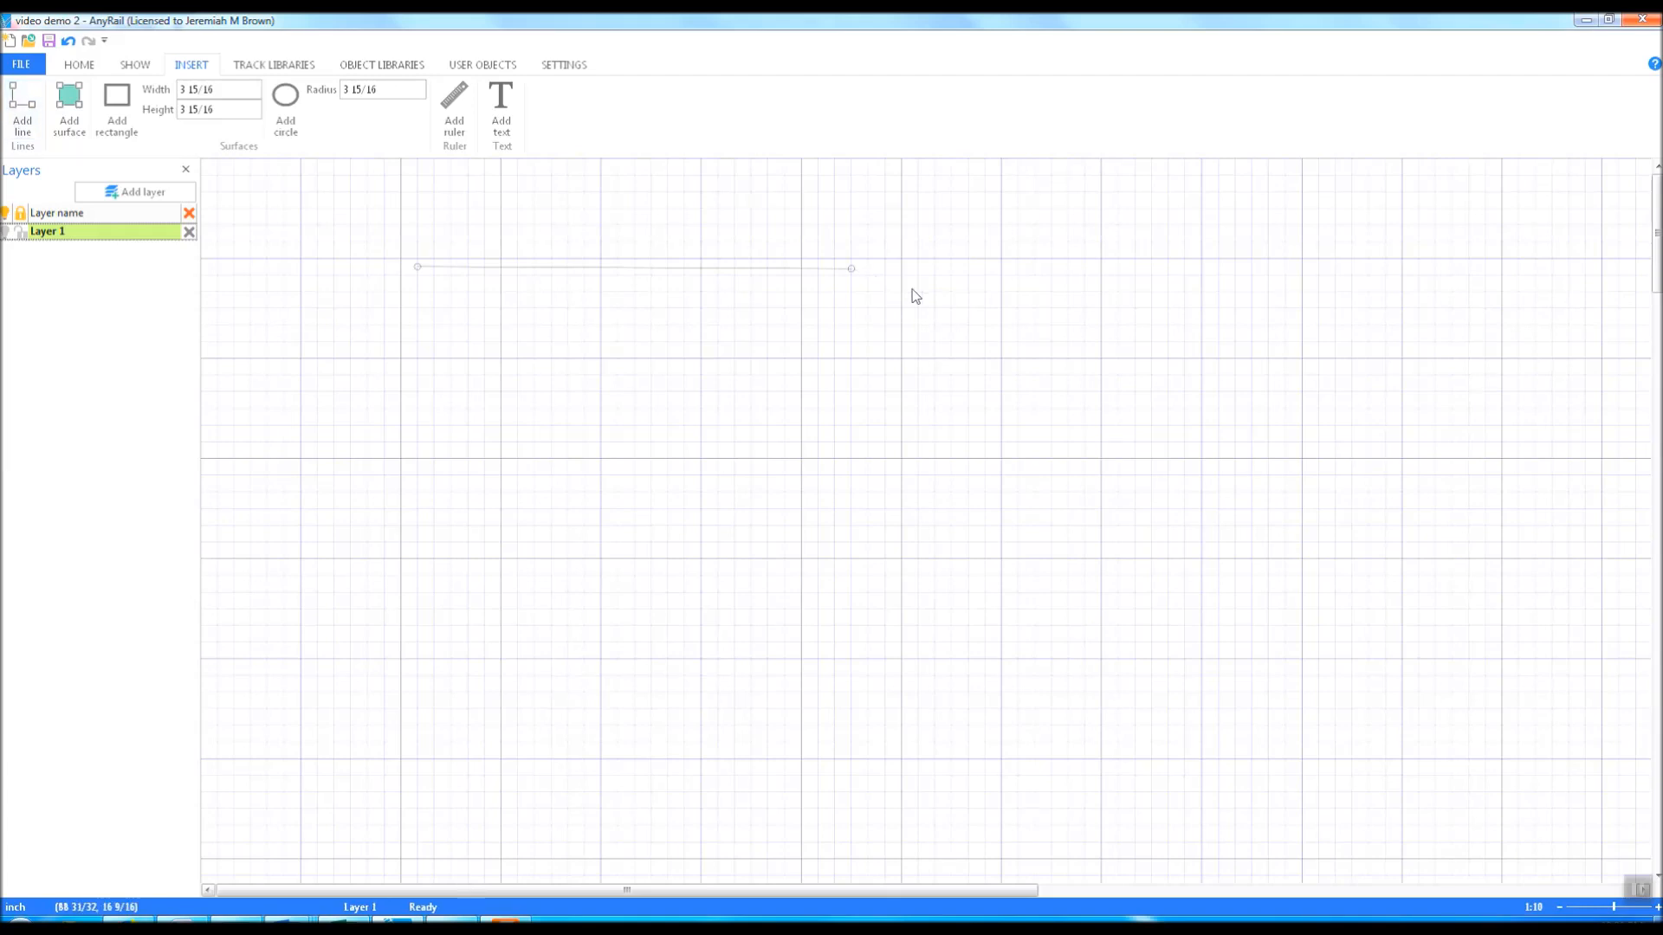
Move the line's left endpoint to x 12, y 12
left_click(417, 269)
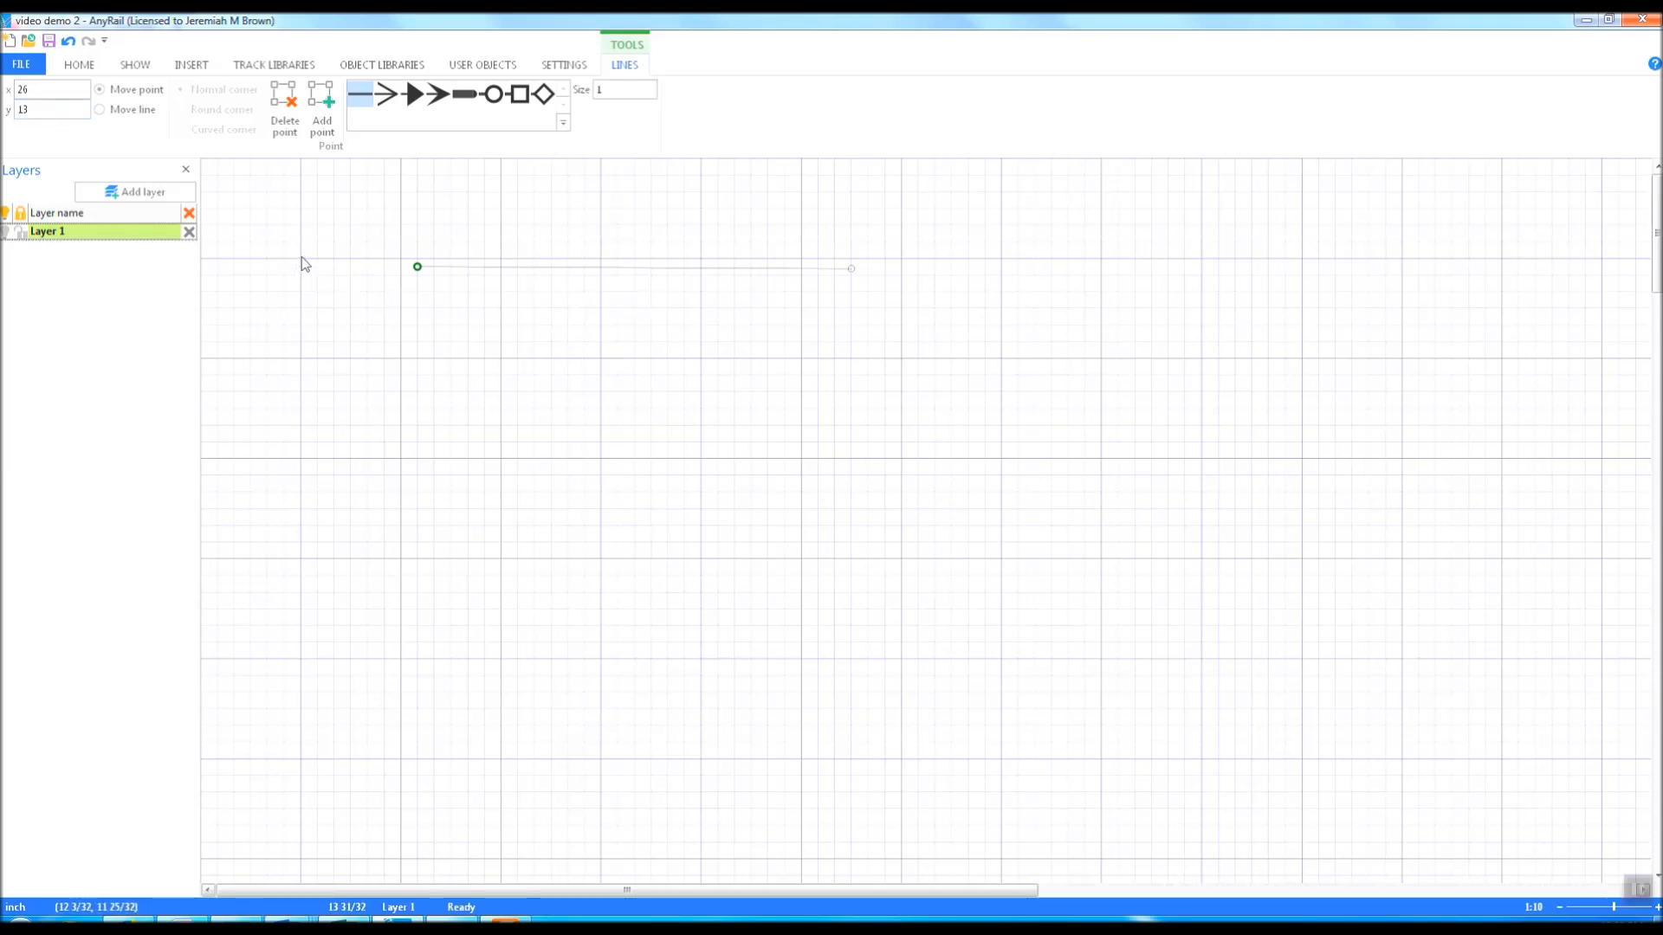
left_click(65, 88)
type("12")
left_click(49, 109)
type("12")
key("Return")
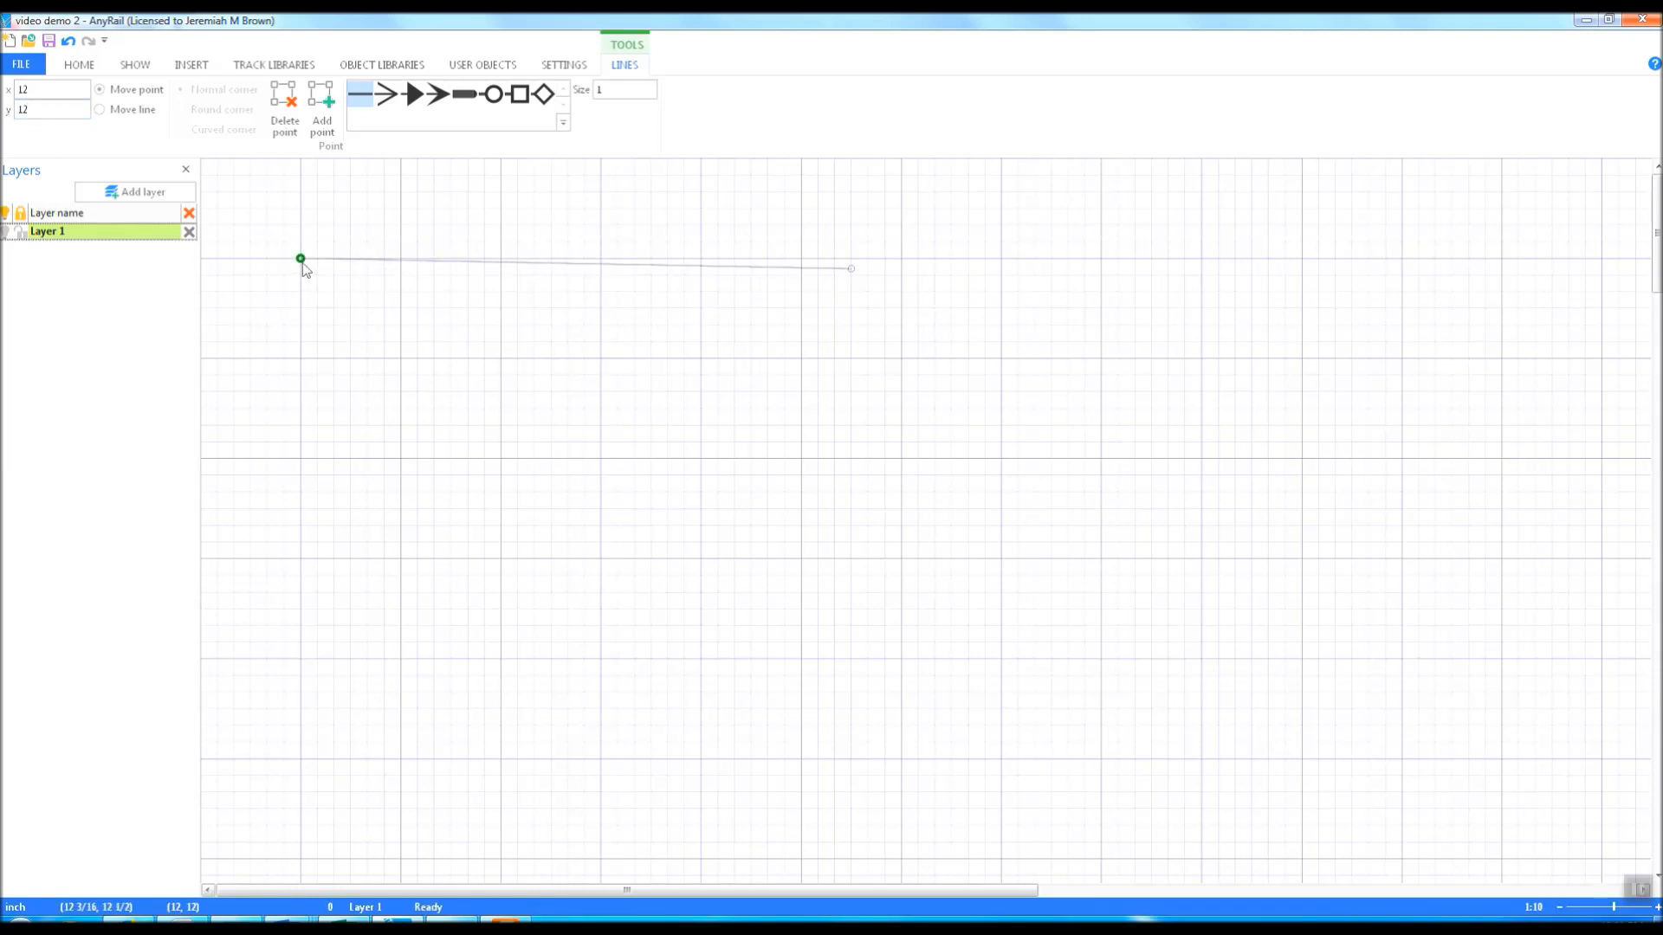
Move the line's right endpoint to x 156, y 12
left_click(852, 270)
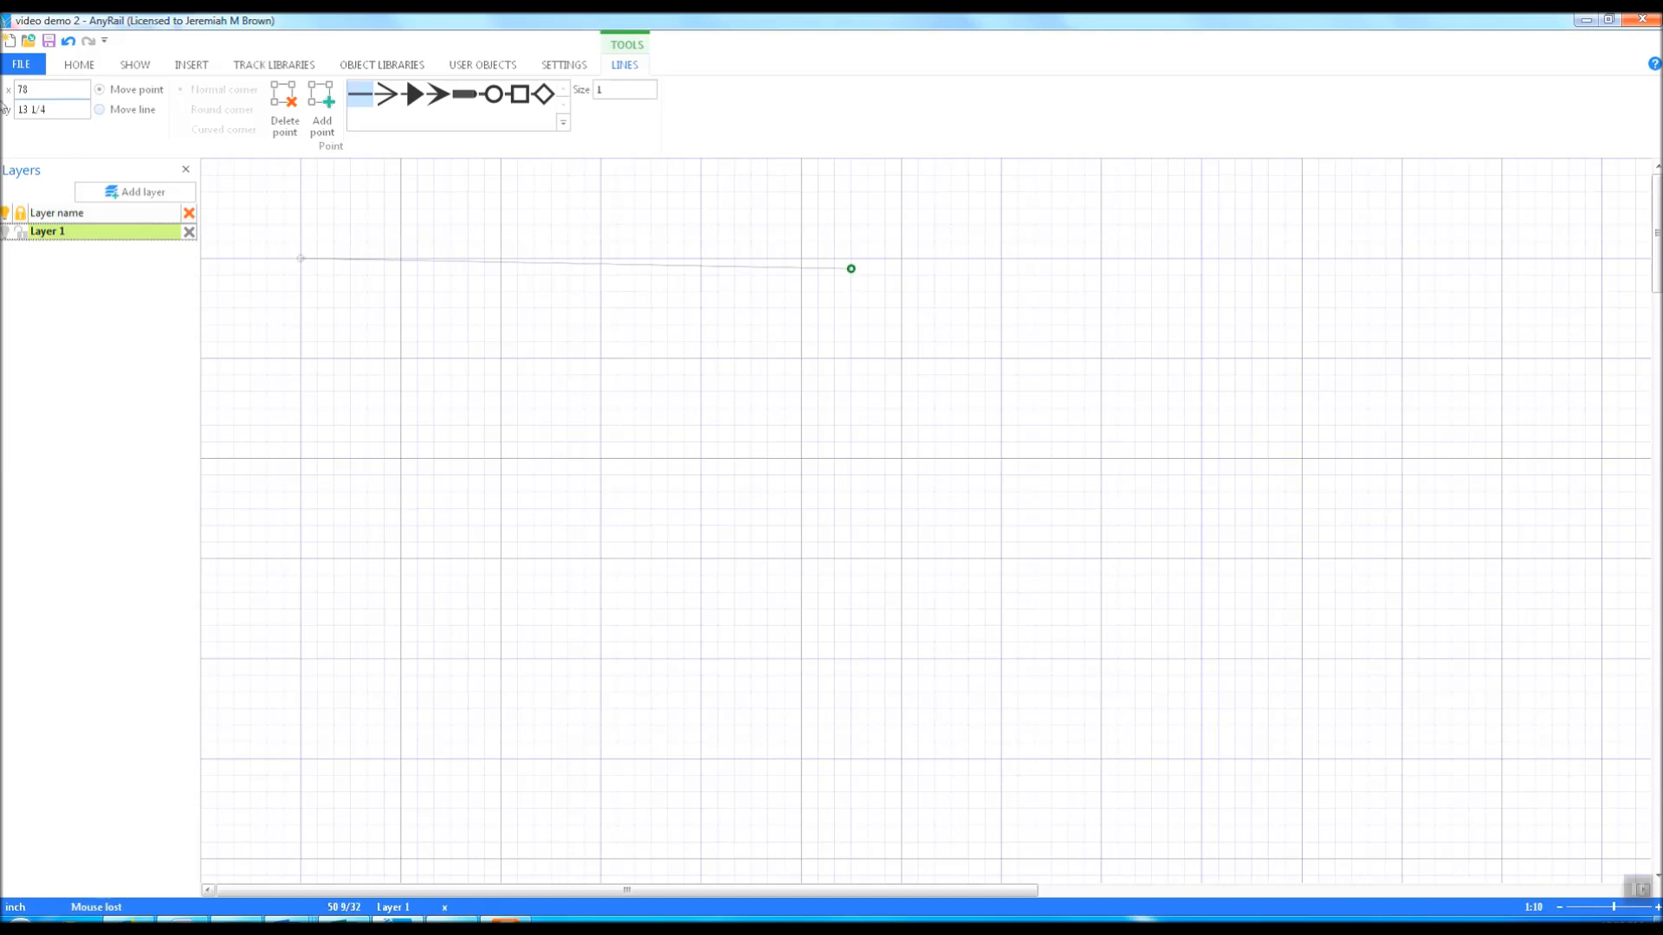
left_click(63, 107)
type("12")
left_click(60, 86)
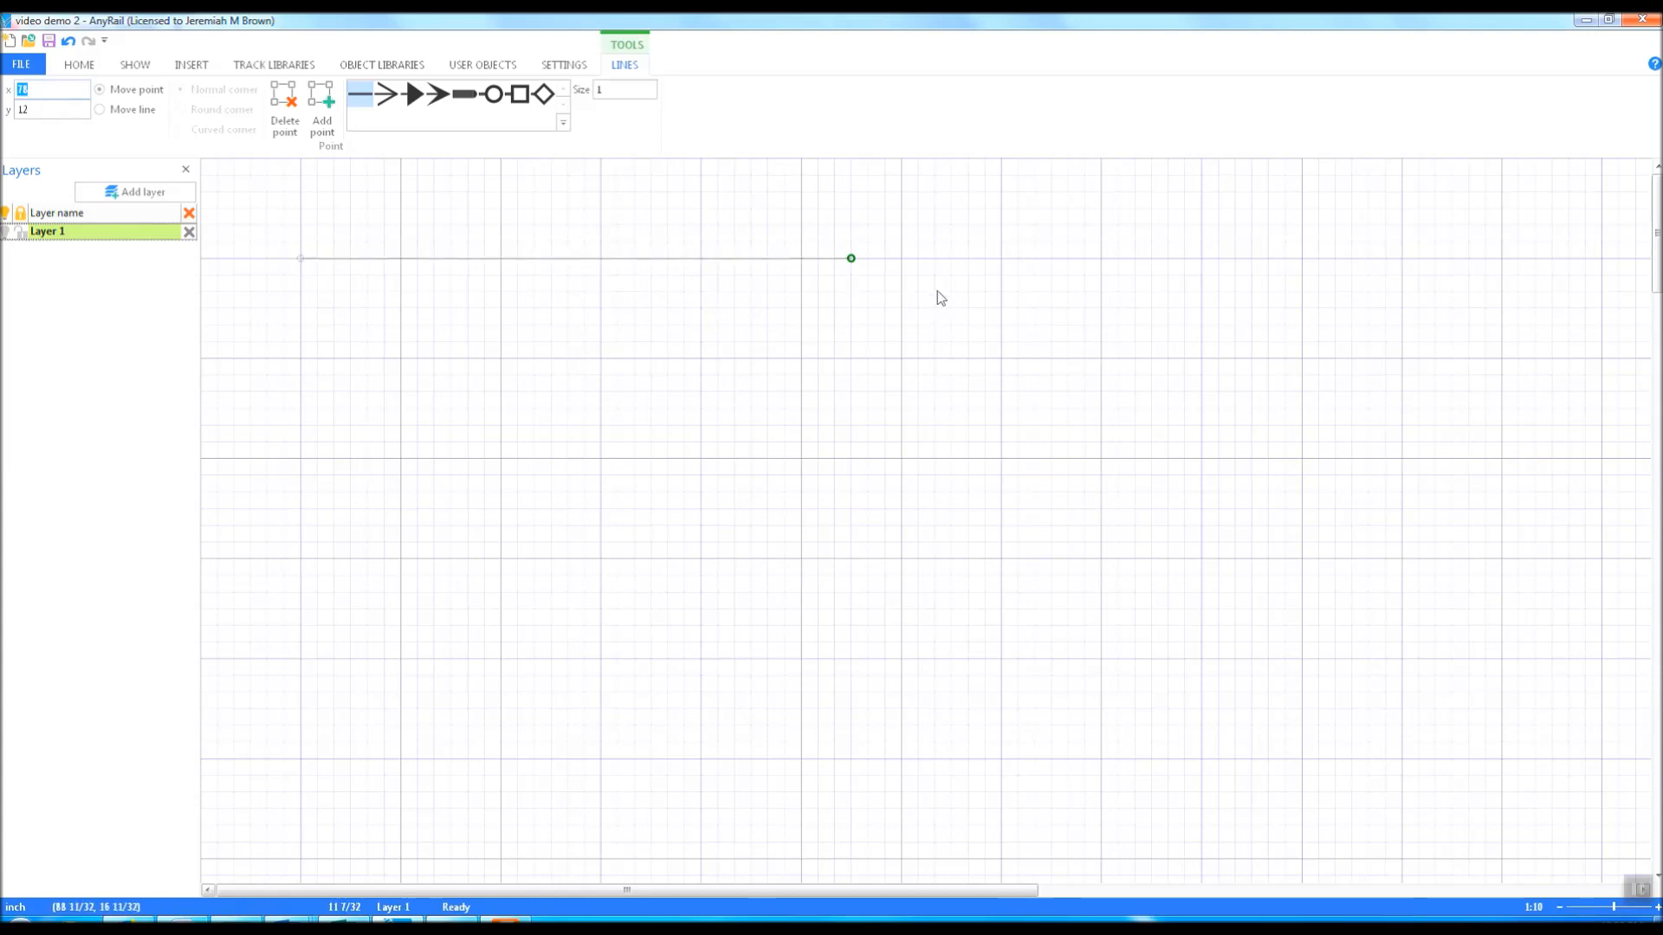
left_click(851, 259)
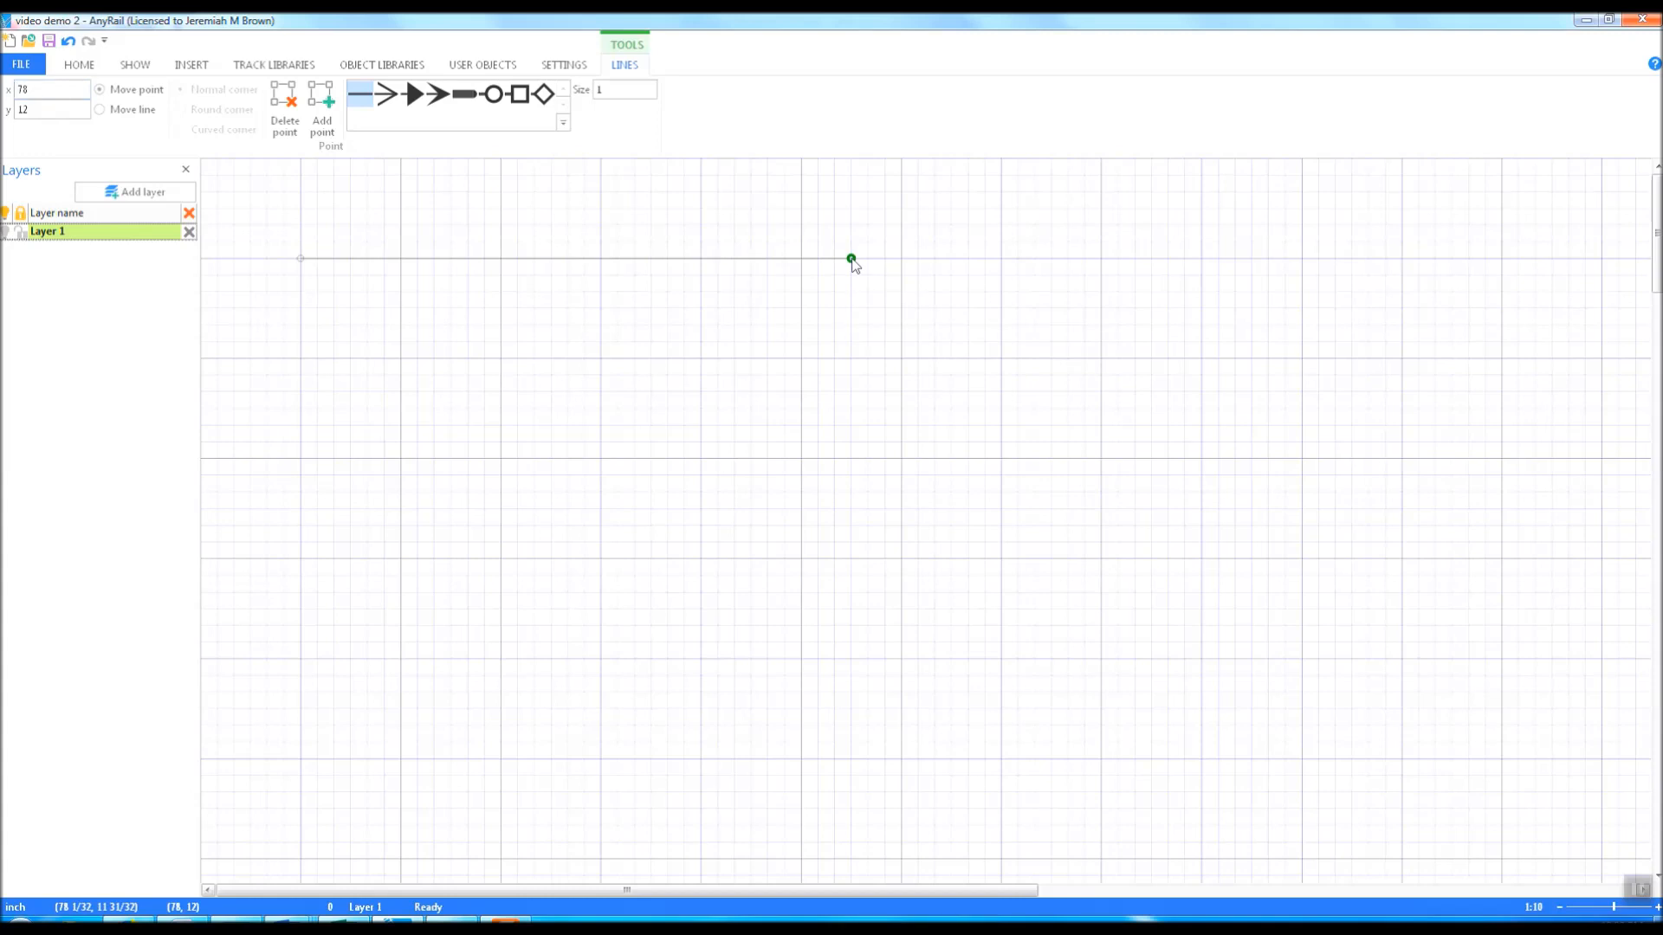
left_click(55, 87)
type("156")
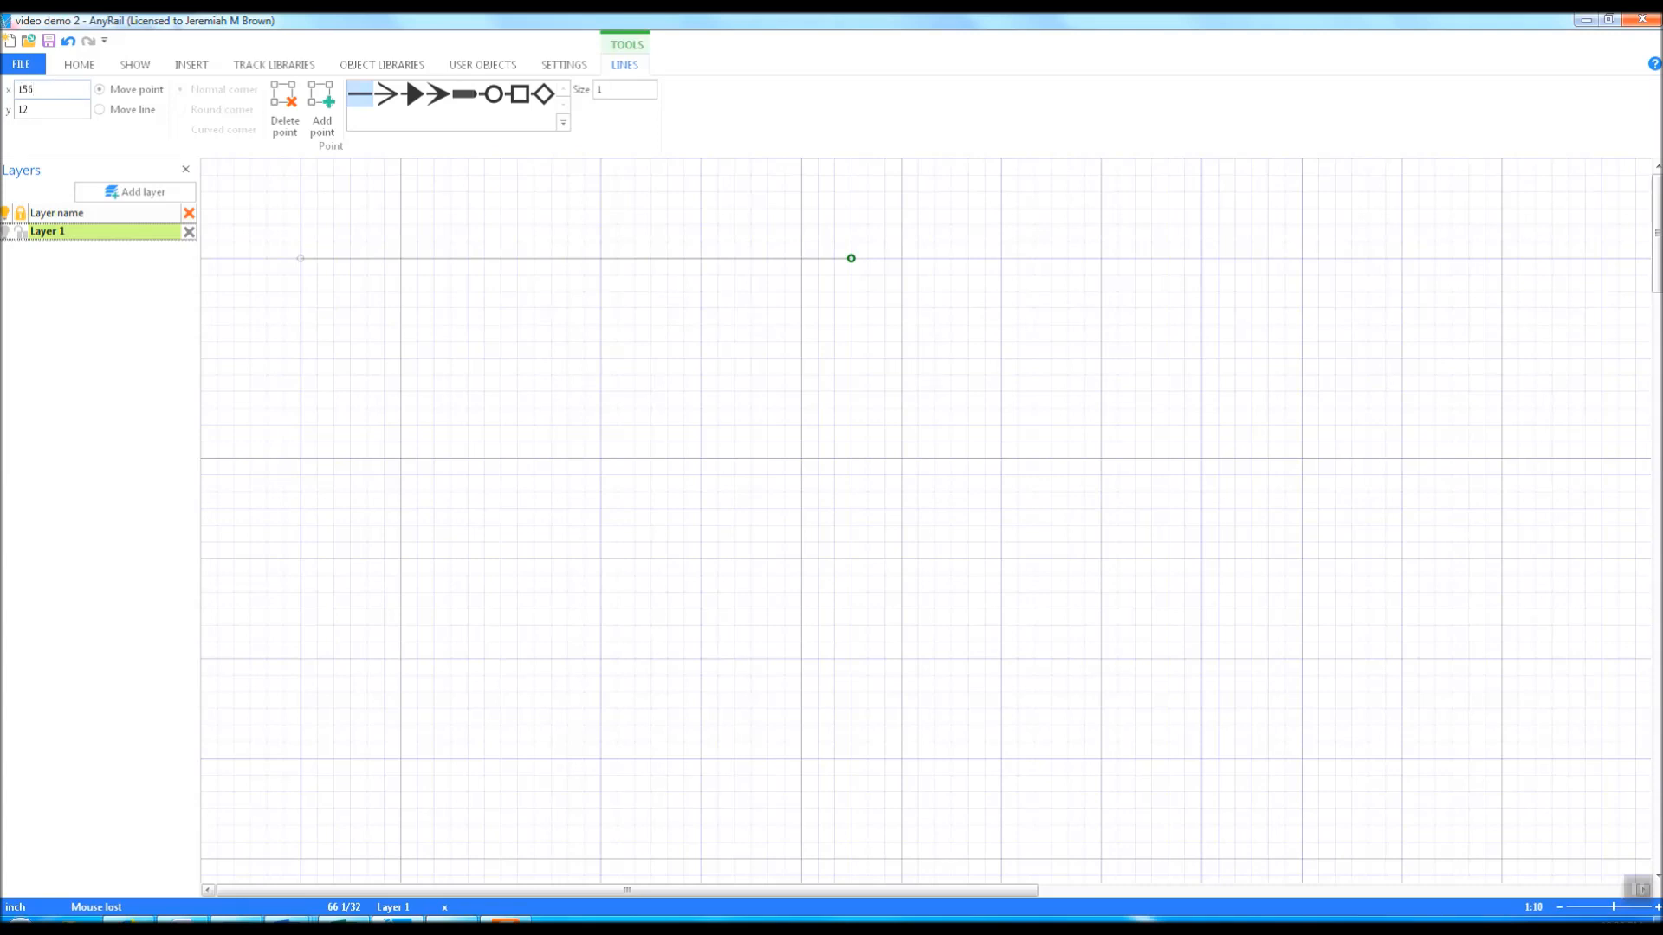
left_click(66, 109)
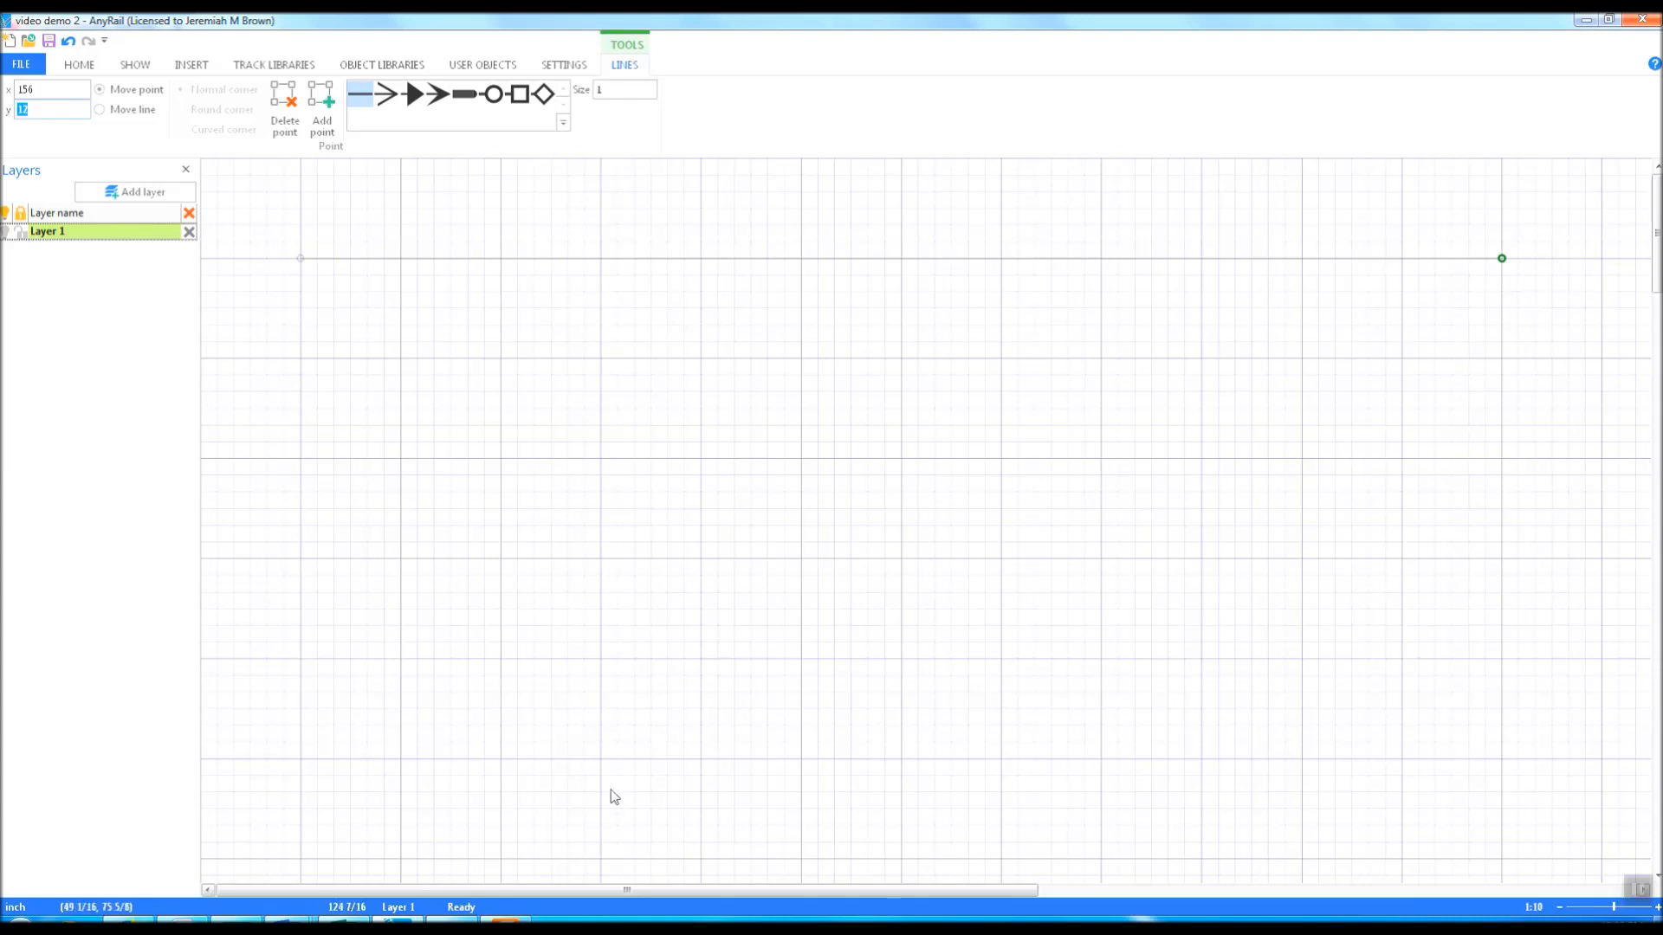
Switch to Sticky Notes, delete the lines 12*12=144 and 144+12=156 from the note, and return to AnyRail
mouse_move(451, 925)
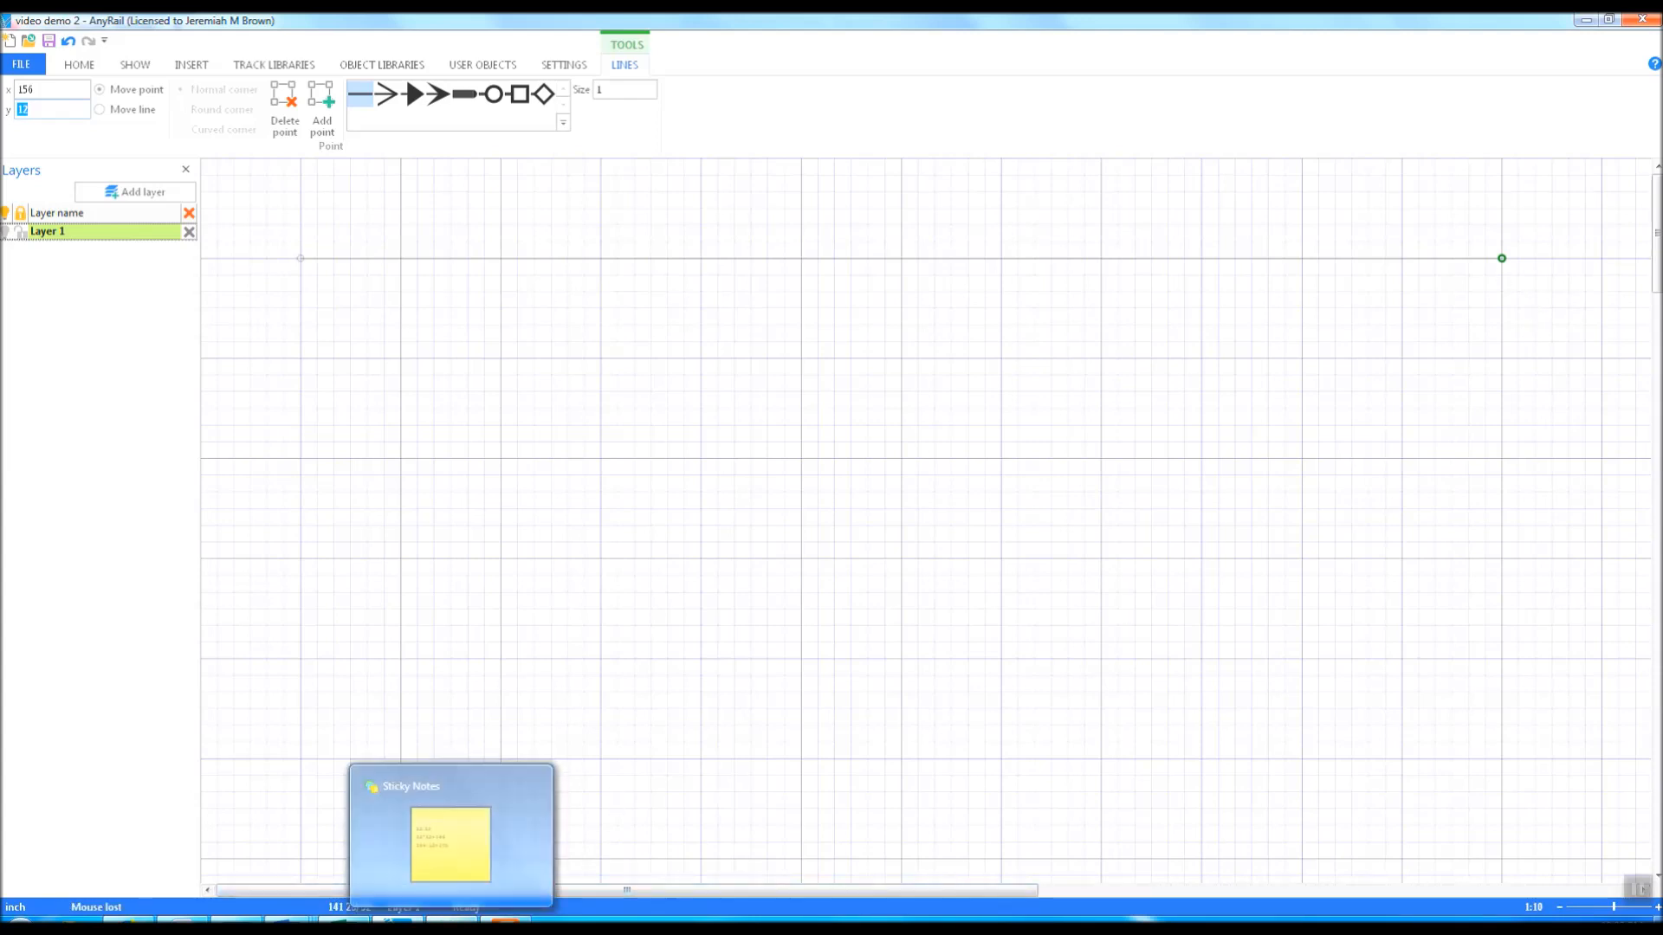
left_click(451, 924)
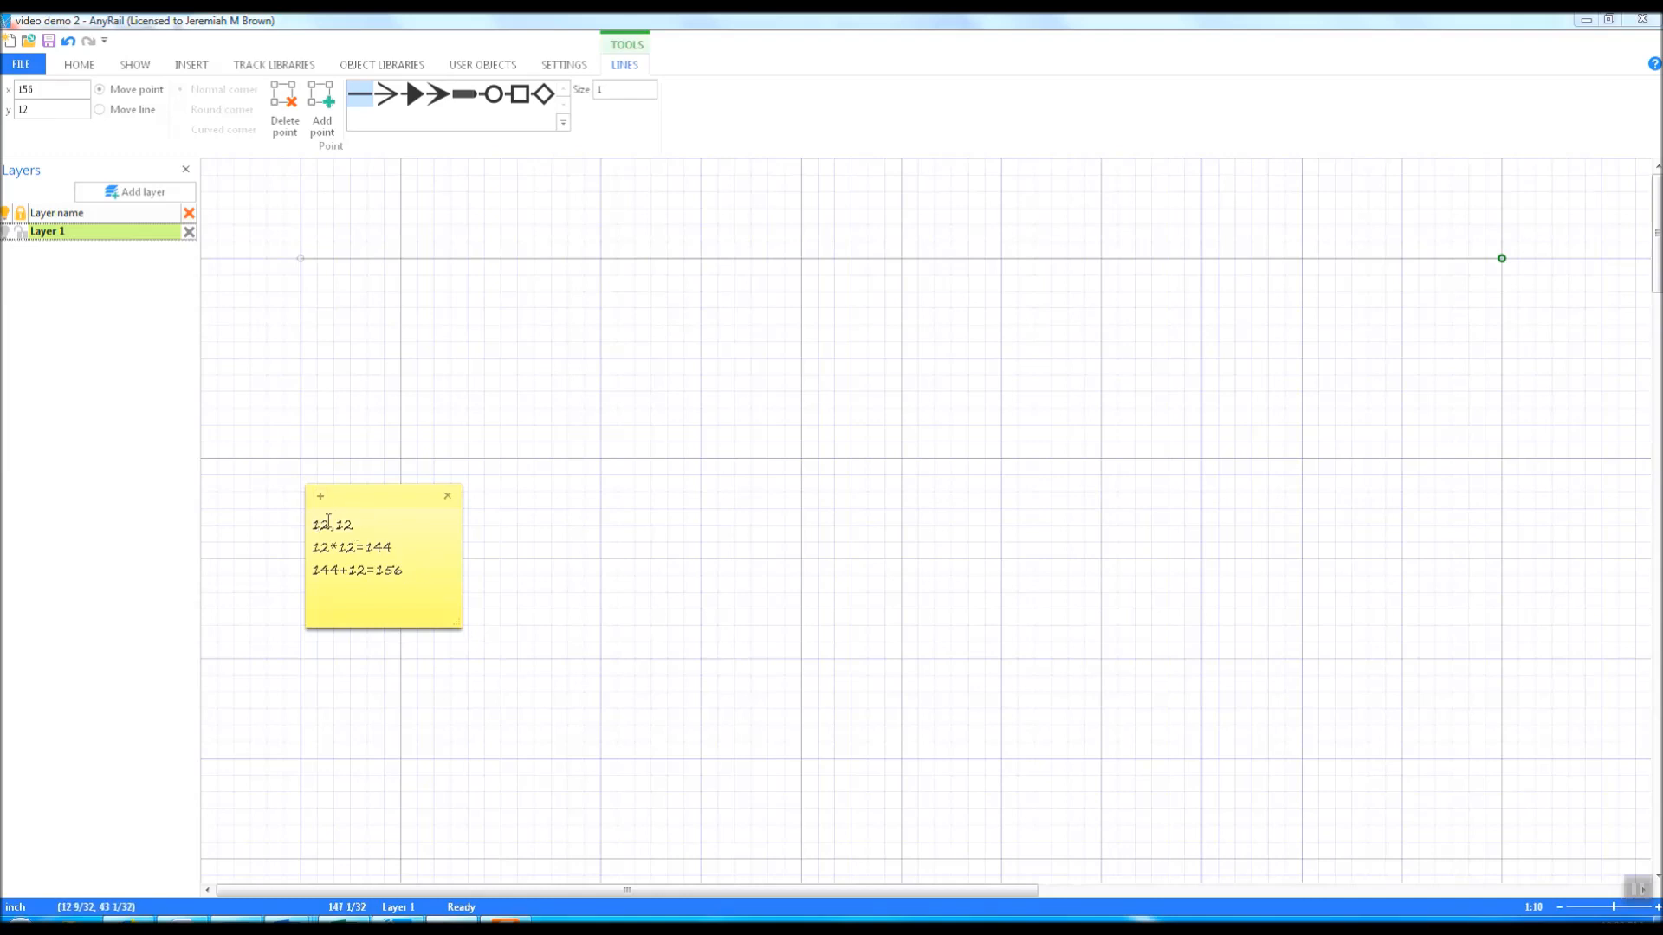
left_click_drag(419, 578, 309, 558)
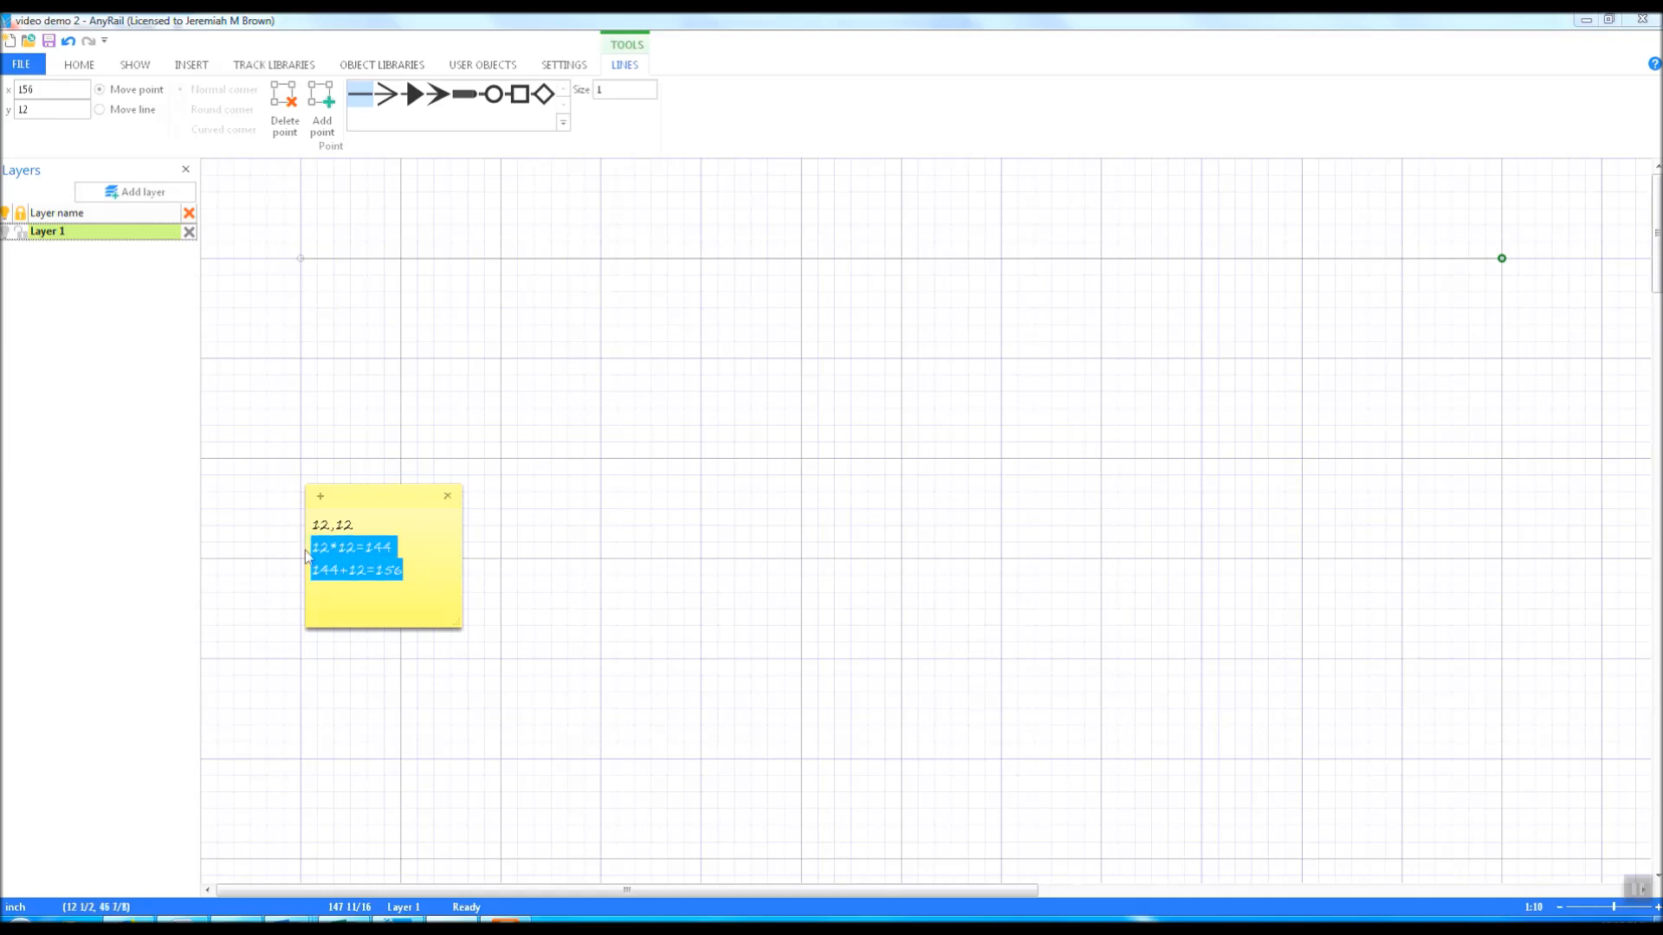
key("BackSpace")
left_click(731, 568)
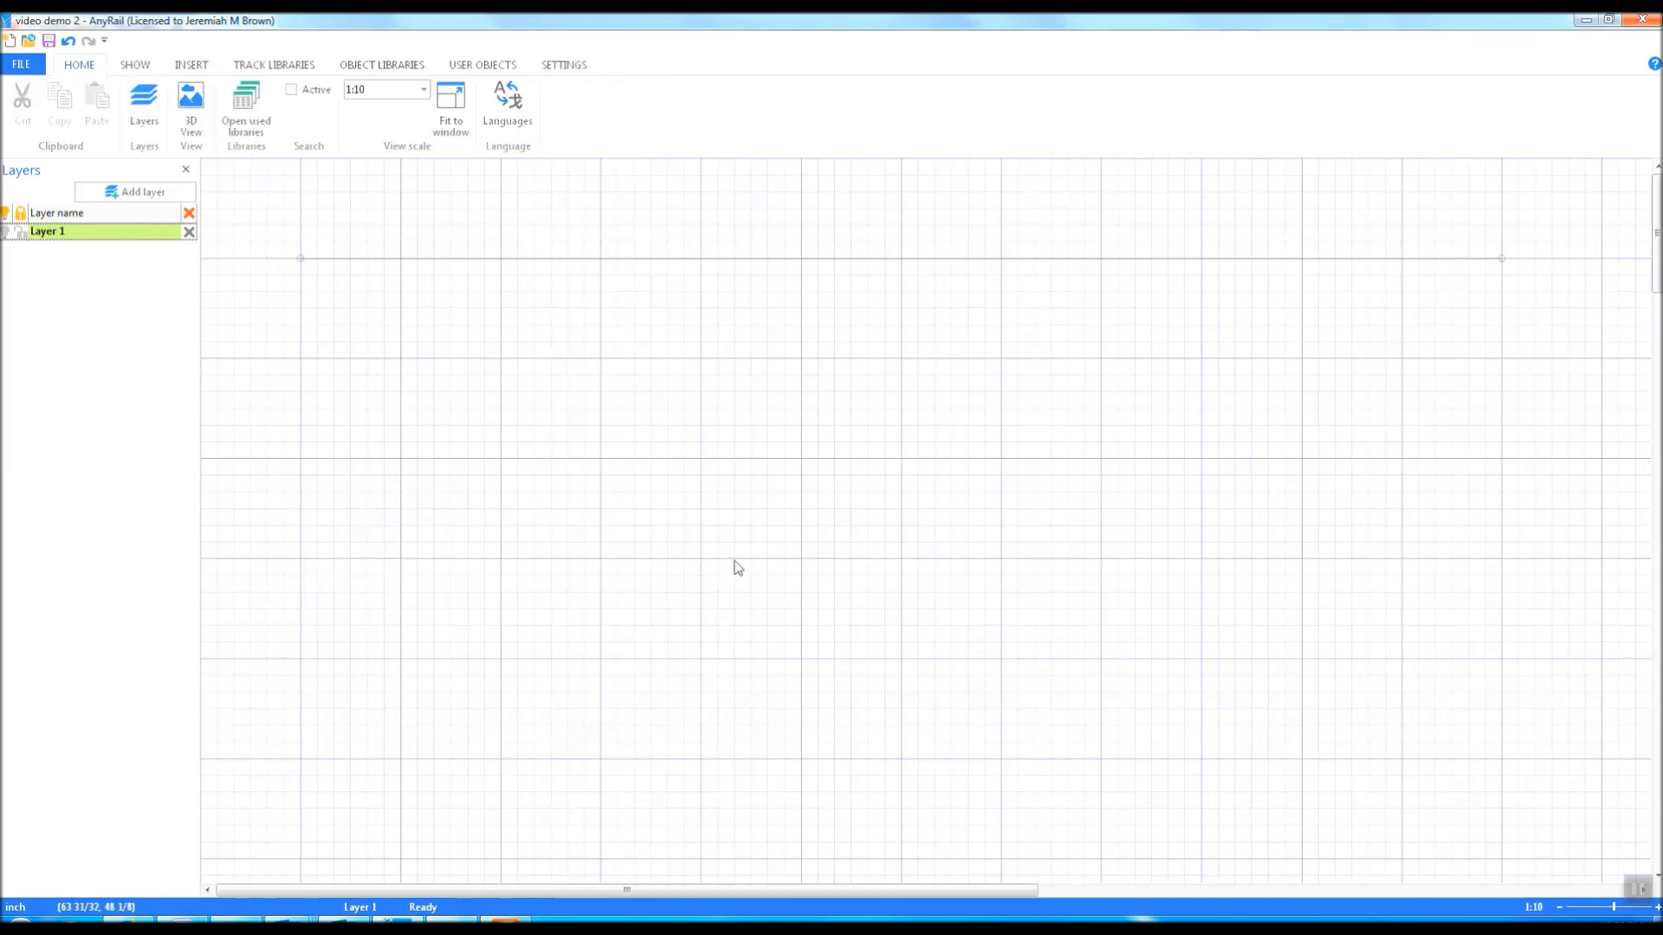
Examine the horizontal line's width, colour and layer properties
left_click(1221, 260)
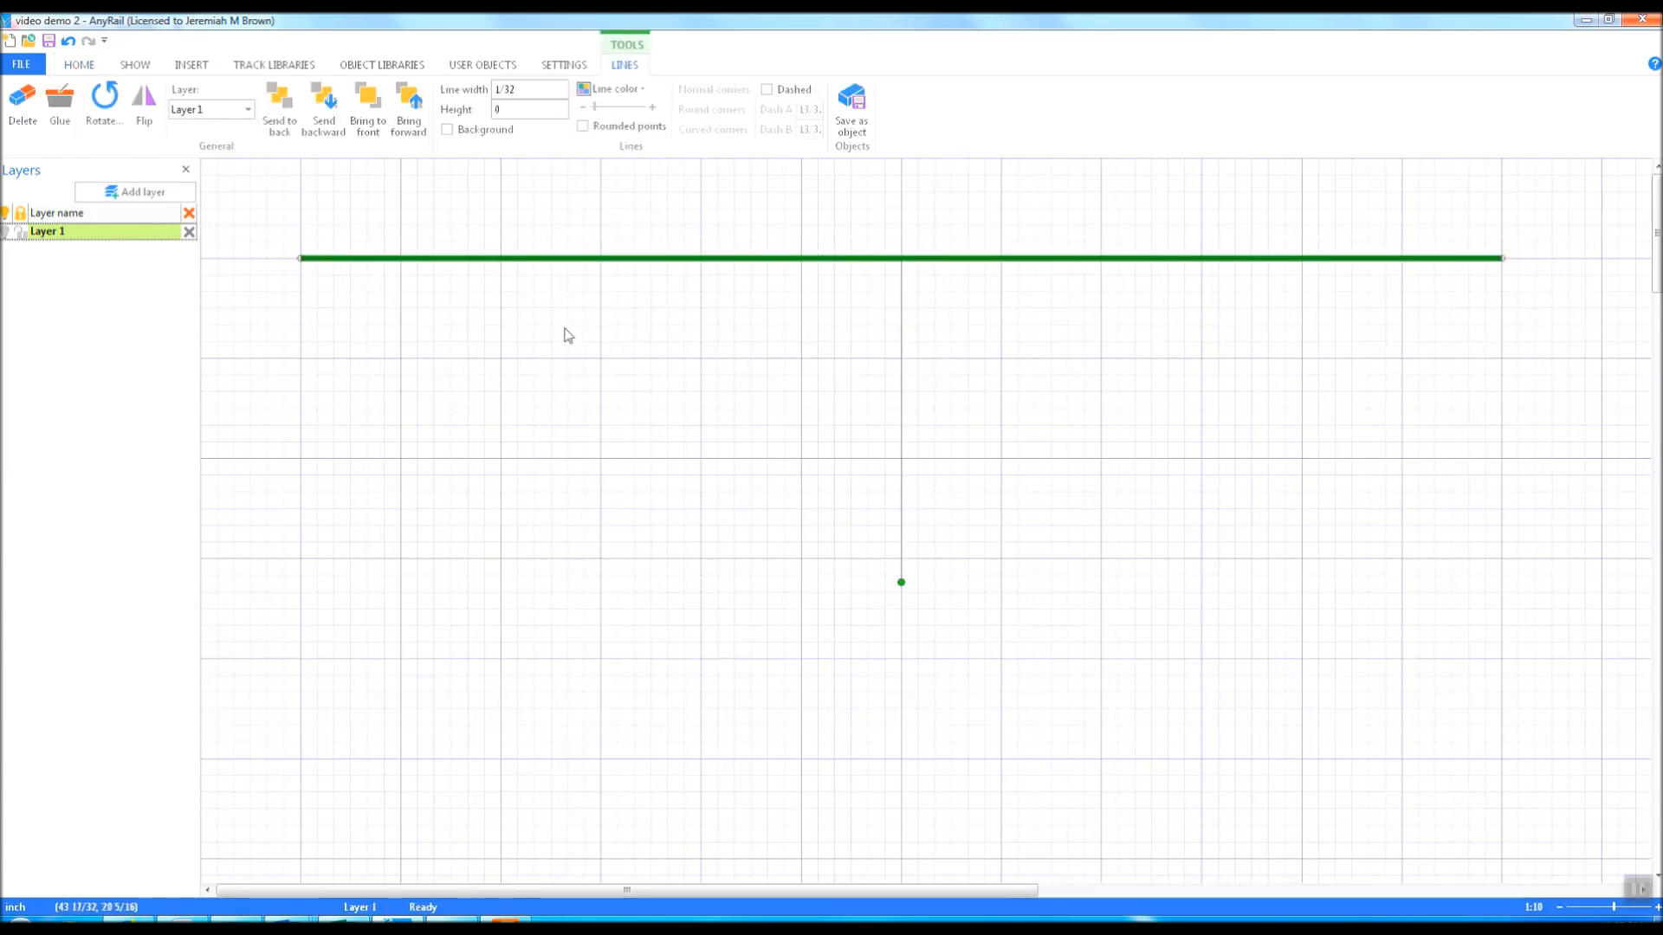
left_click(523, 88)
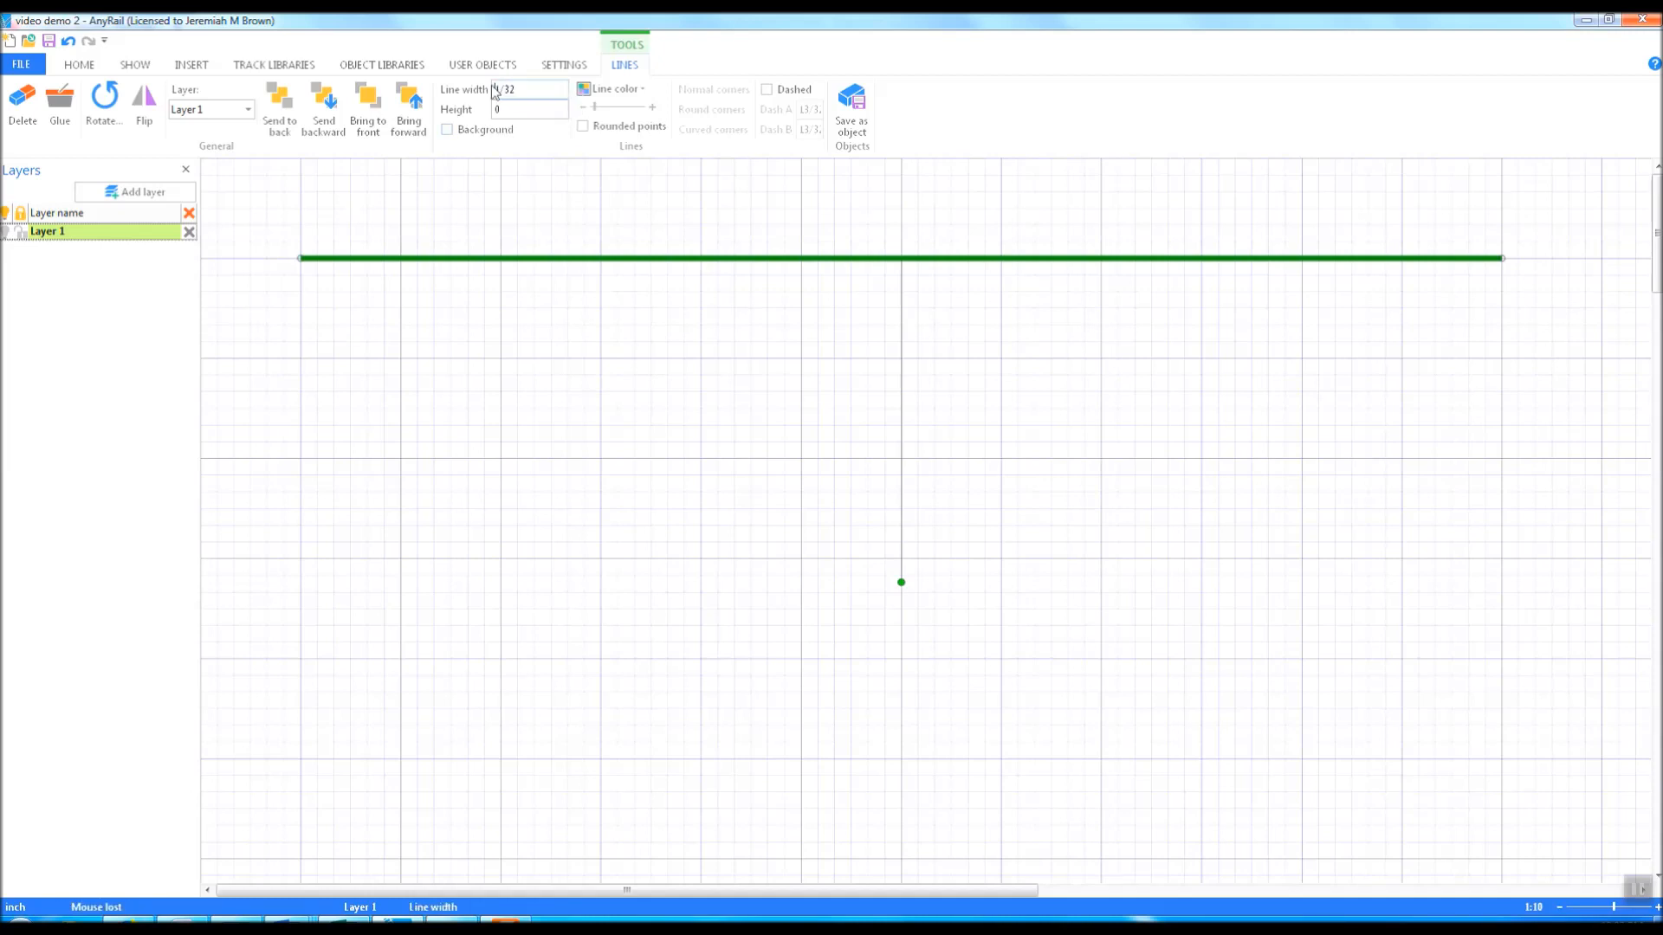
double_click(523, 88)
left_click(568, 151)
left_click(614, 88)
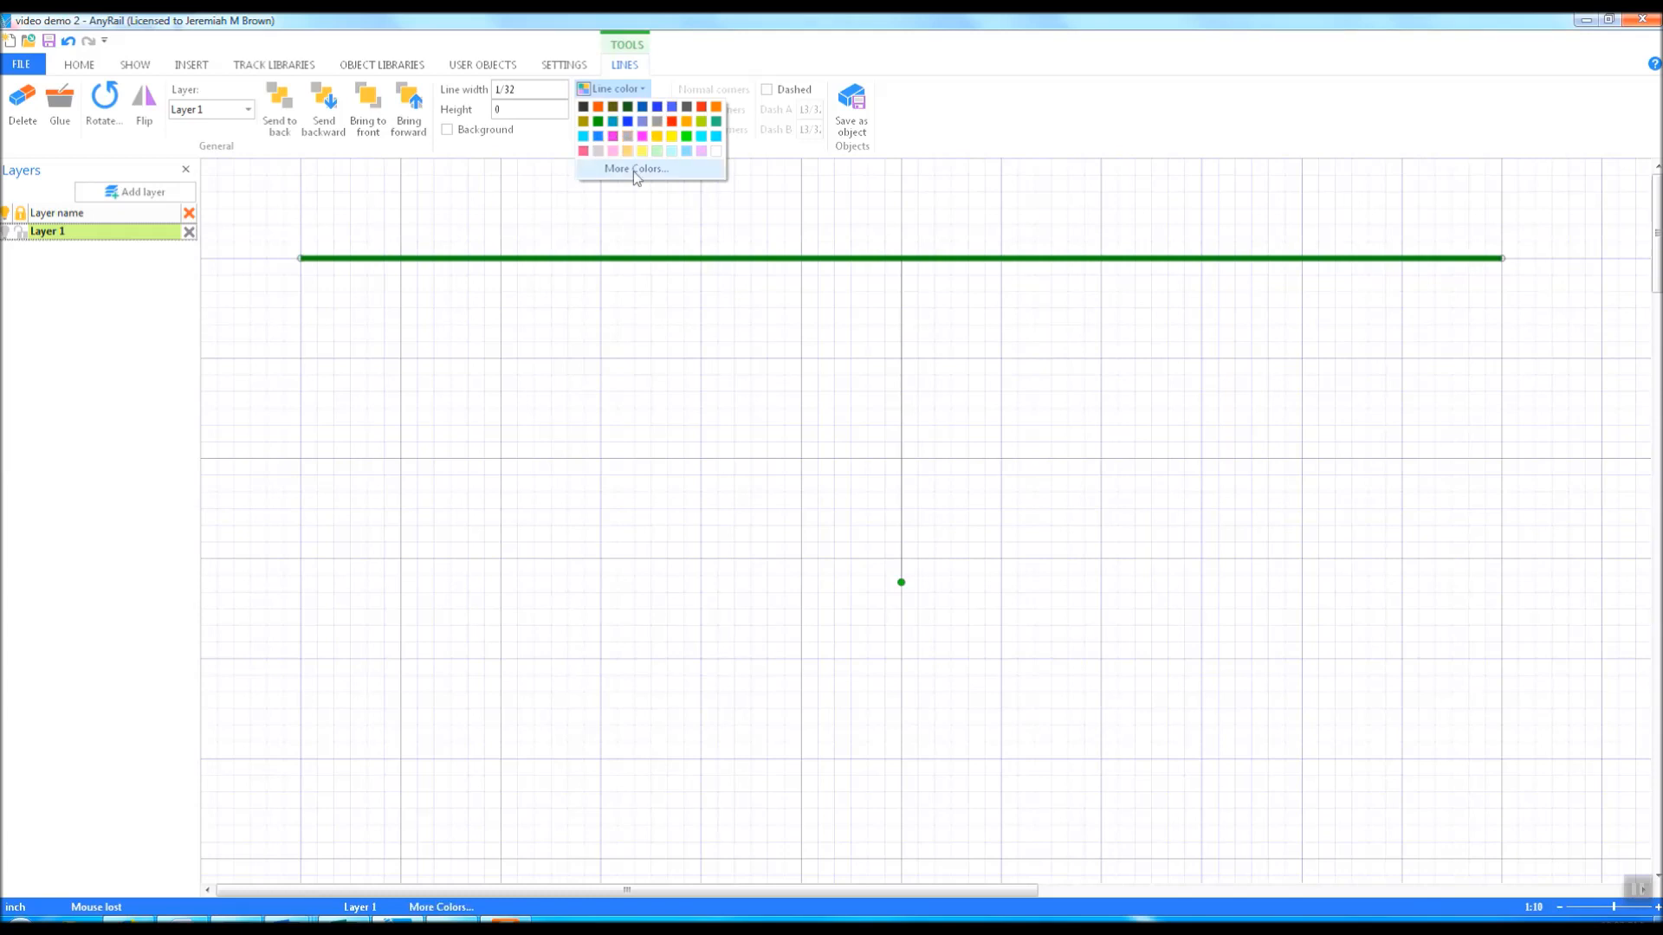
left_click(622, 217)
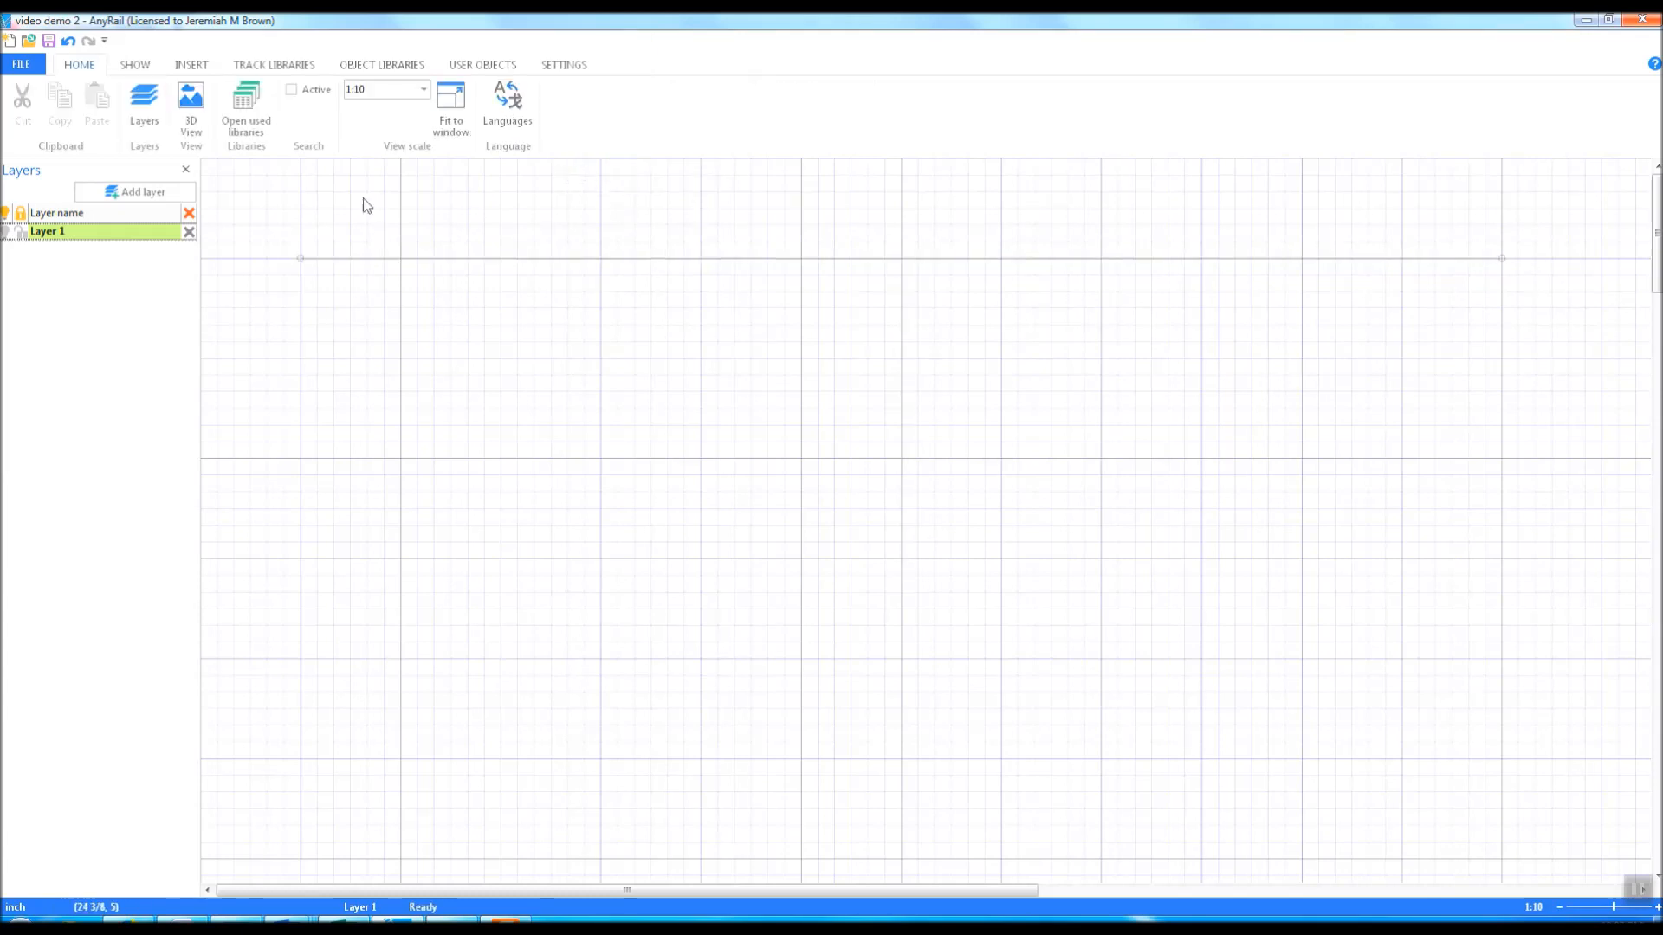
left_click(429, 262)
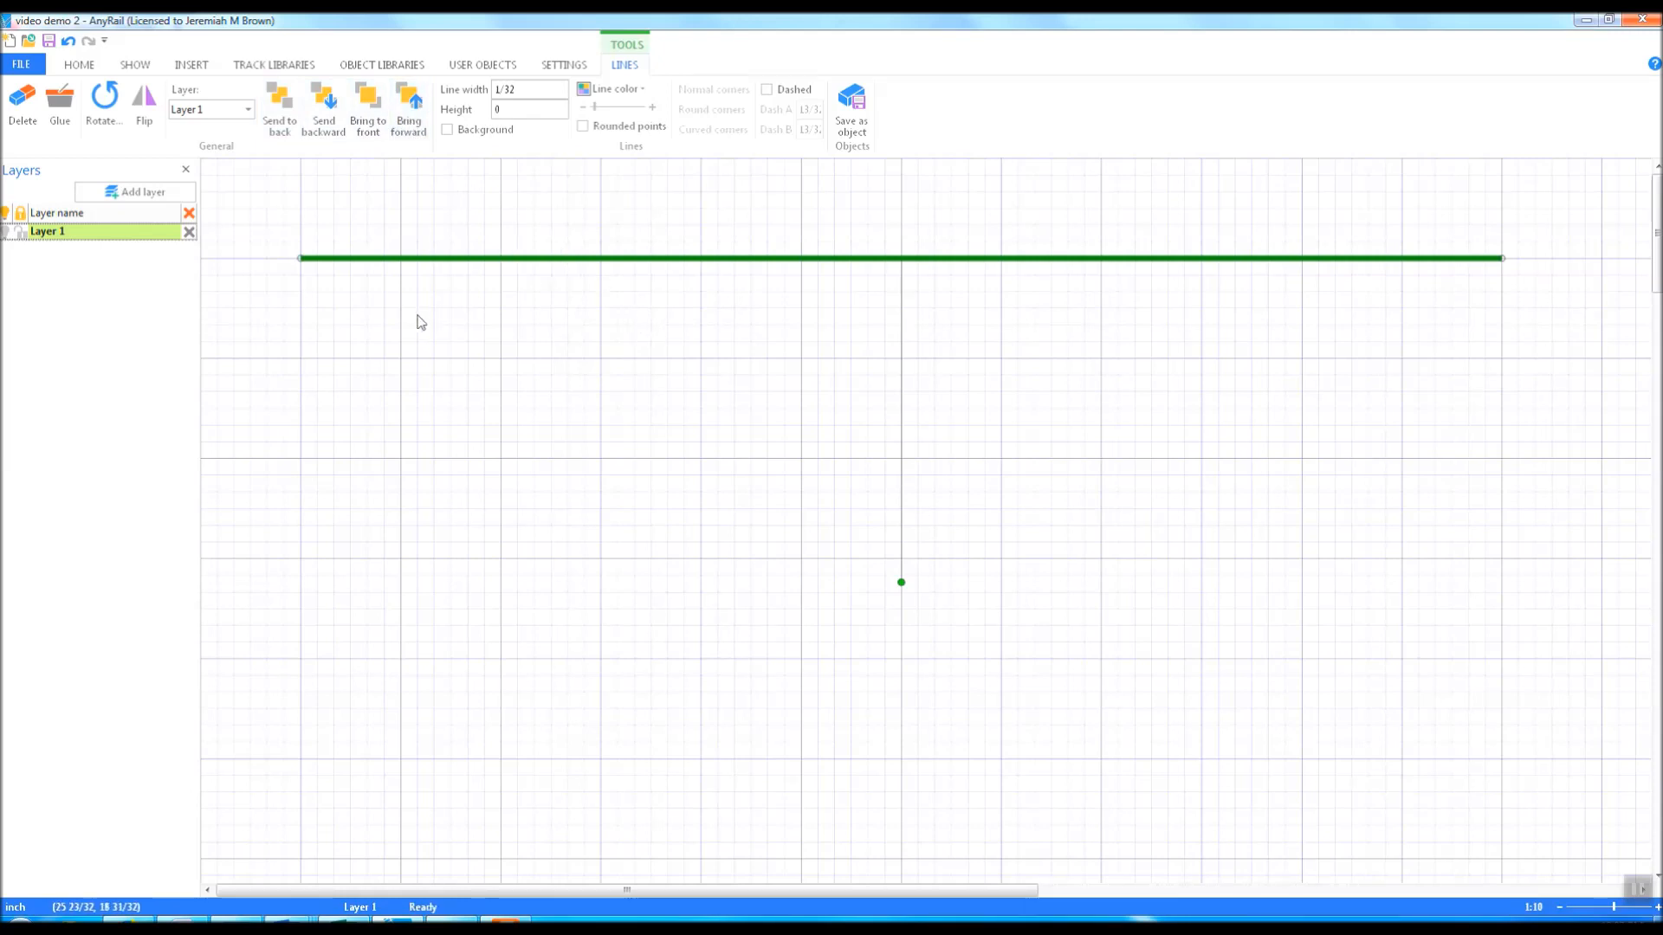
left_click(381, 360)
left_click(510, 259)
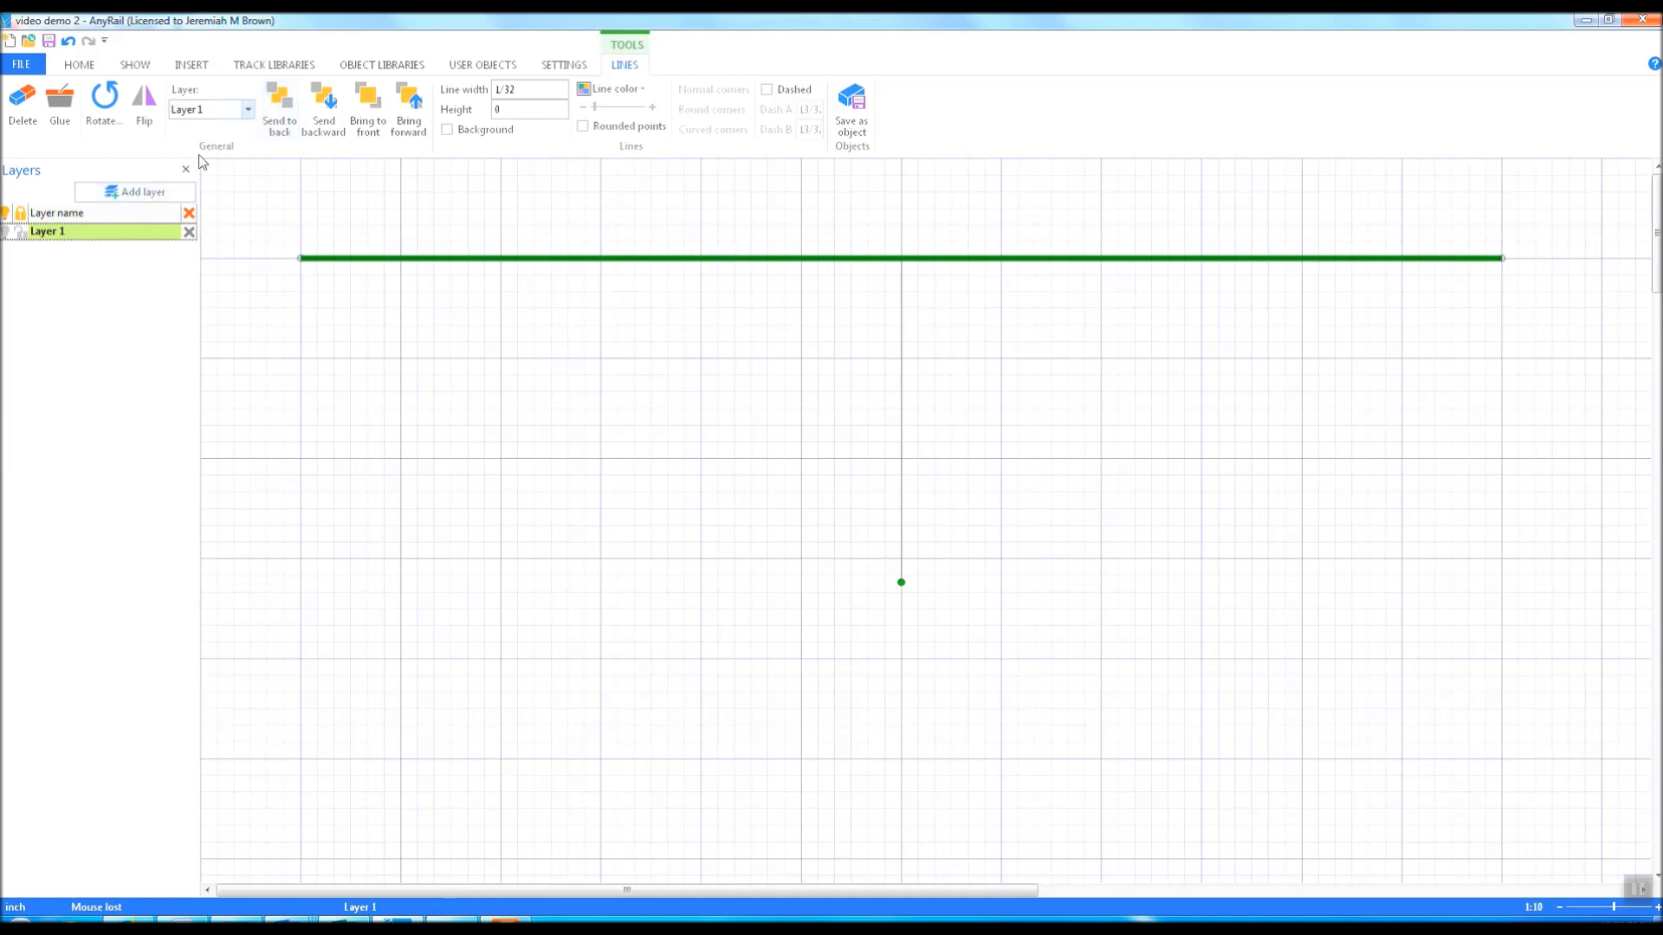
Add a second layer and rename Layer 1 as "Exterior Wall"
left_click(134, 191)
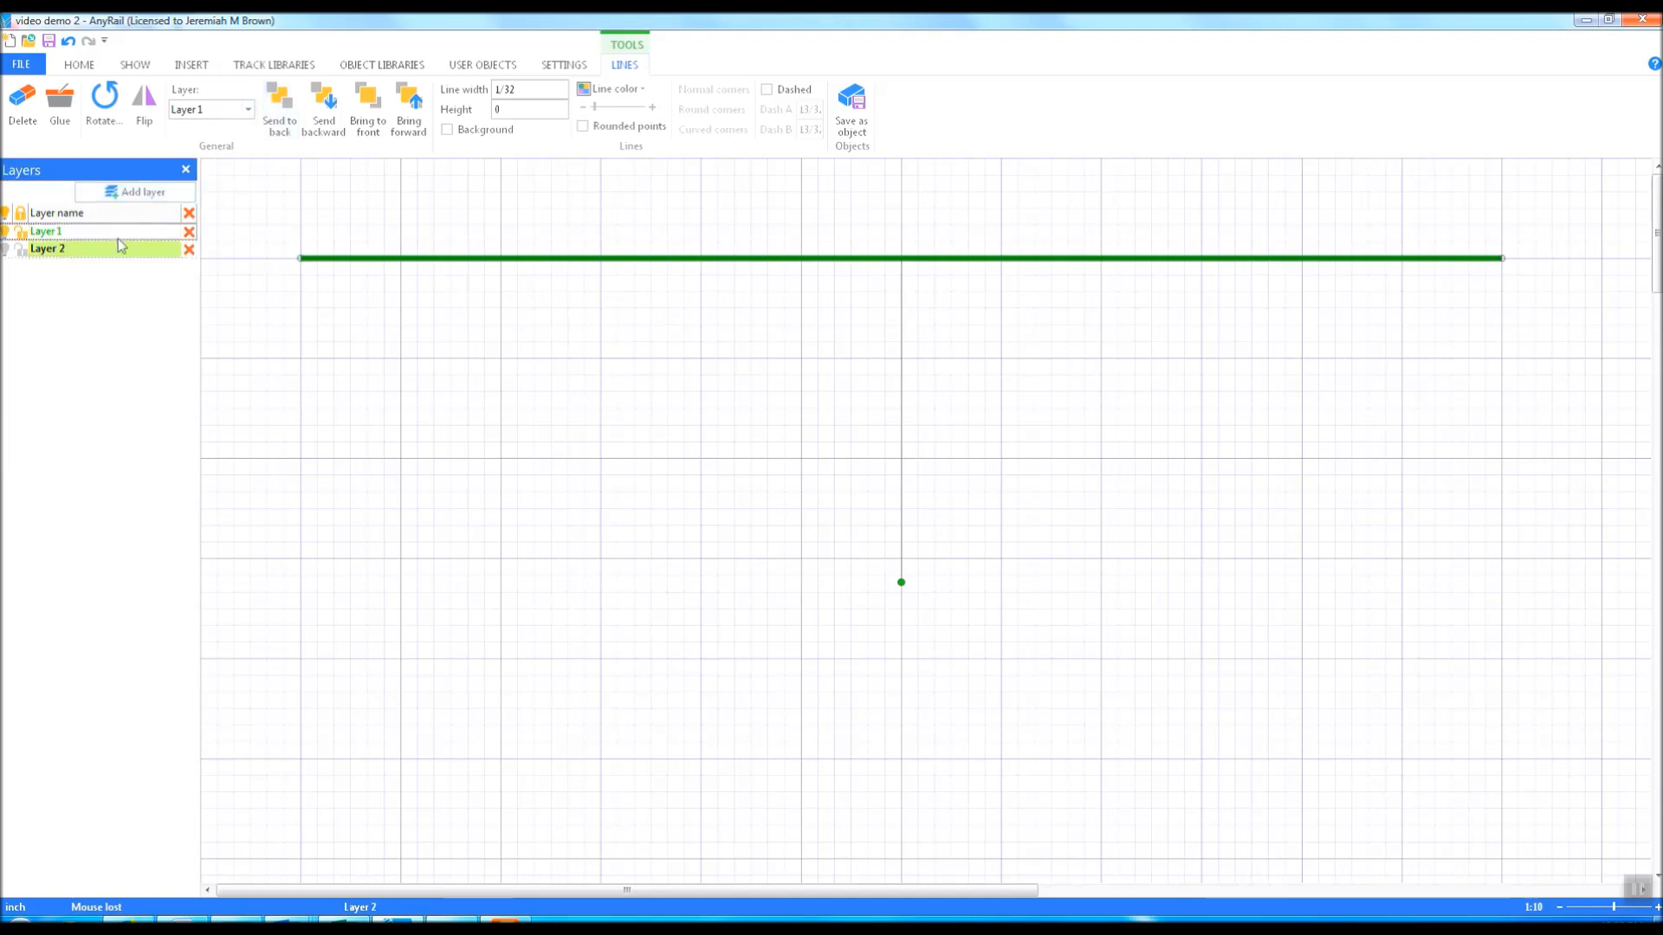
left_click(74, 231)
left_click(74, 231)
key("BackSpace")
key("BackSpace")
key("BackSpace")
key("BackSpace")
key("BackSpace")
key("BackSpace")
key("BackSpace")
type("Exterior")
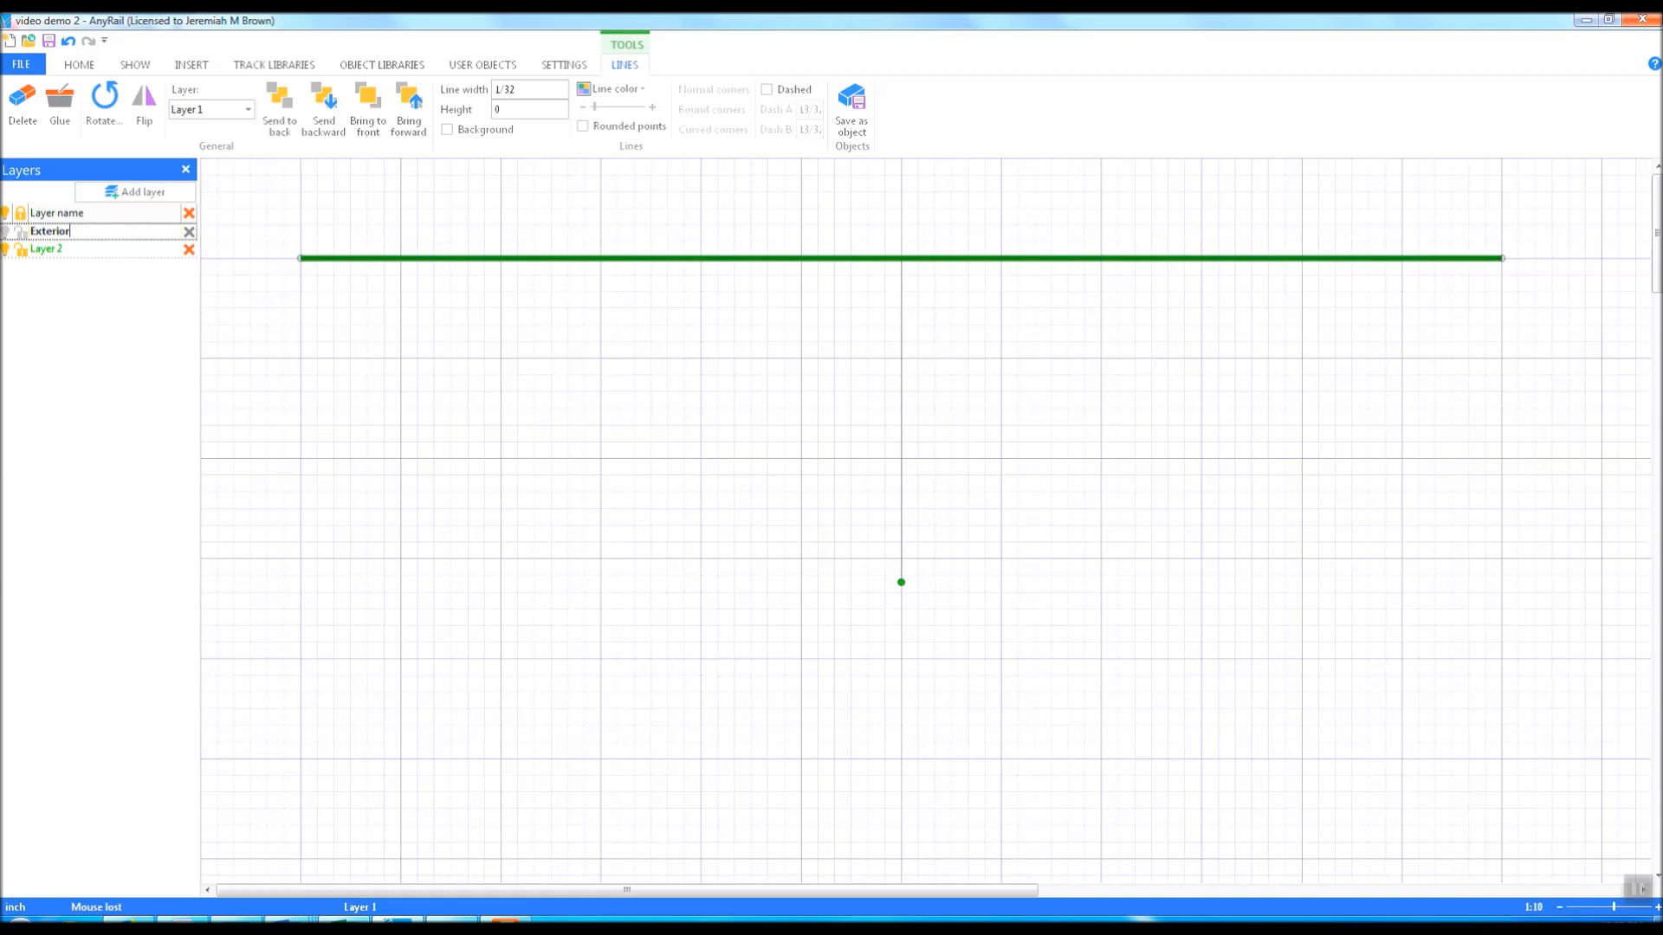
type(" Wall")
key("Return")
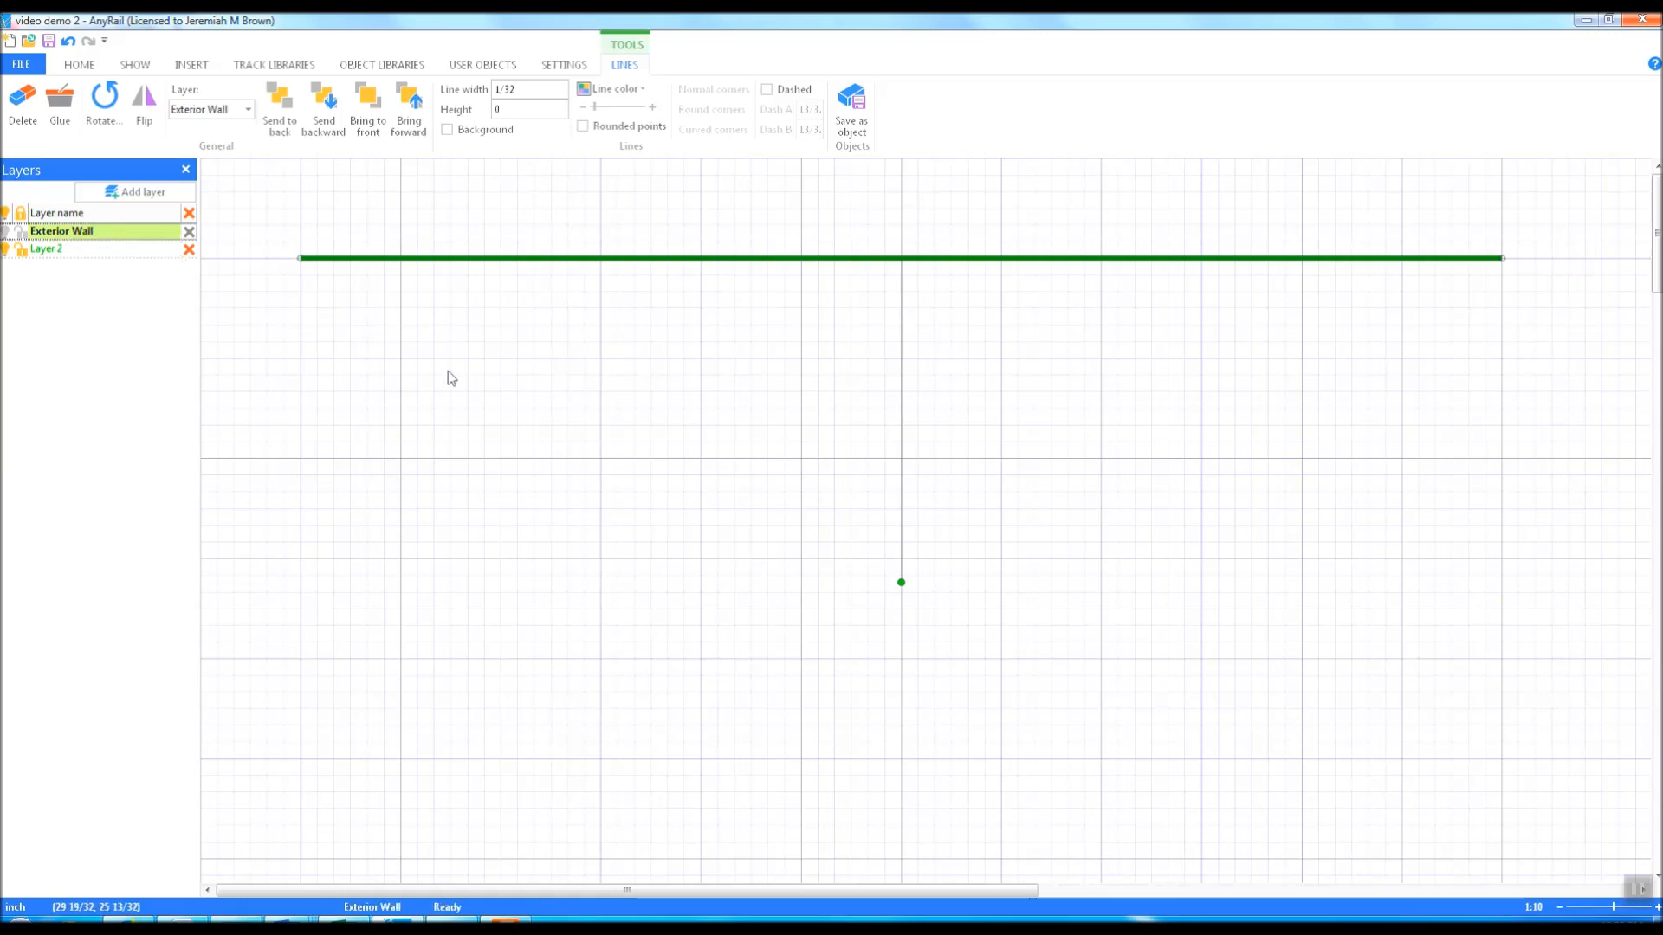
Set the horizontal line's width to 4 inches
left_click(346, 279)
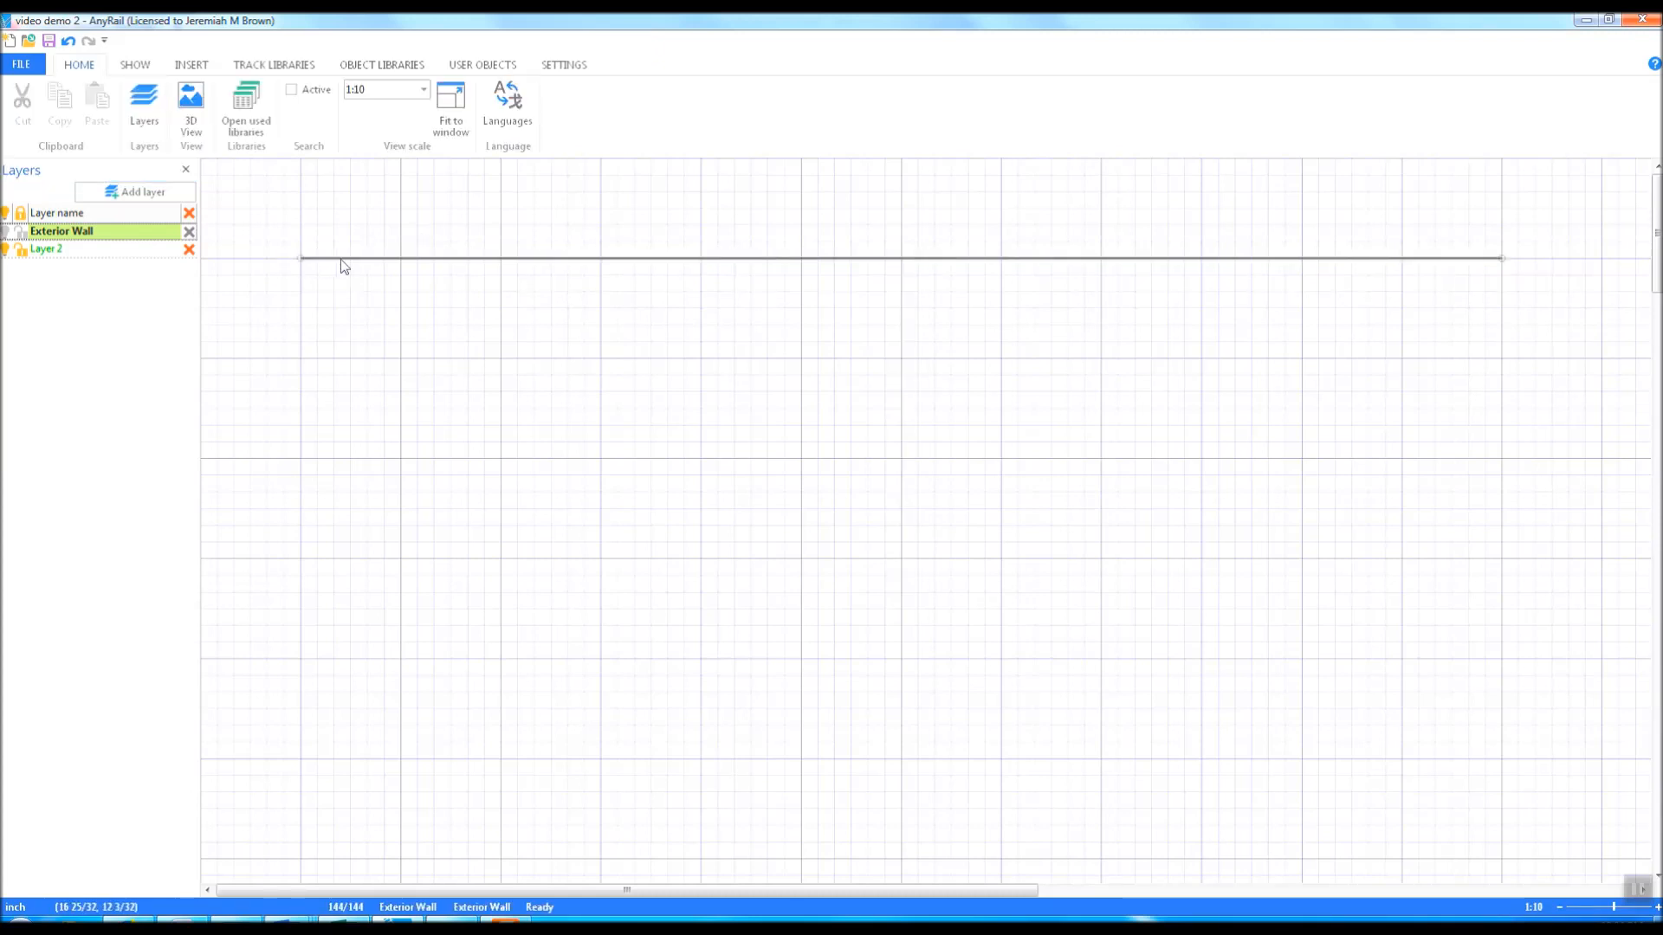
left_click(341, 259)
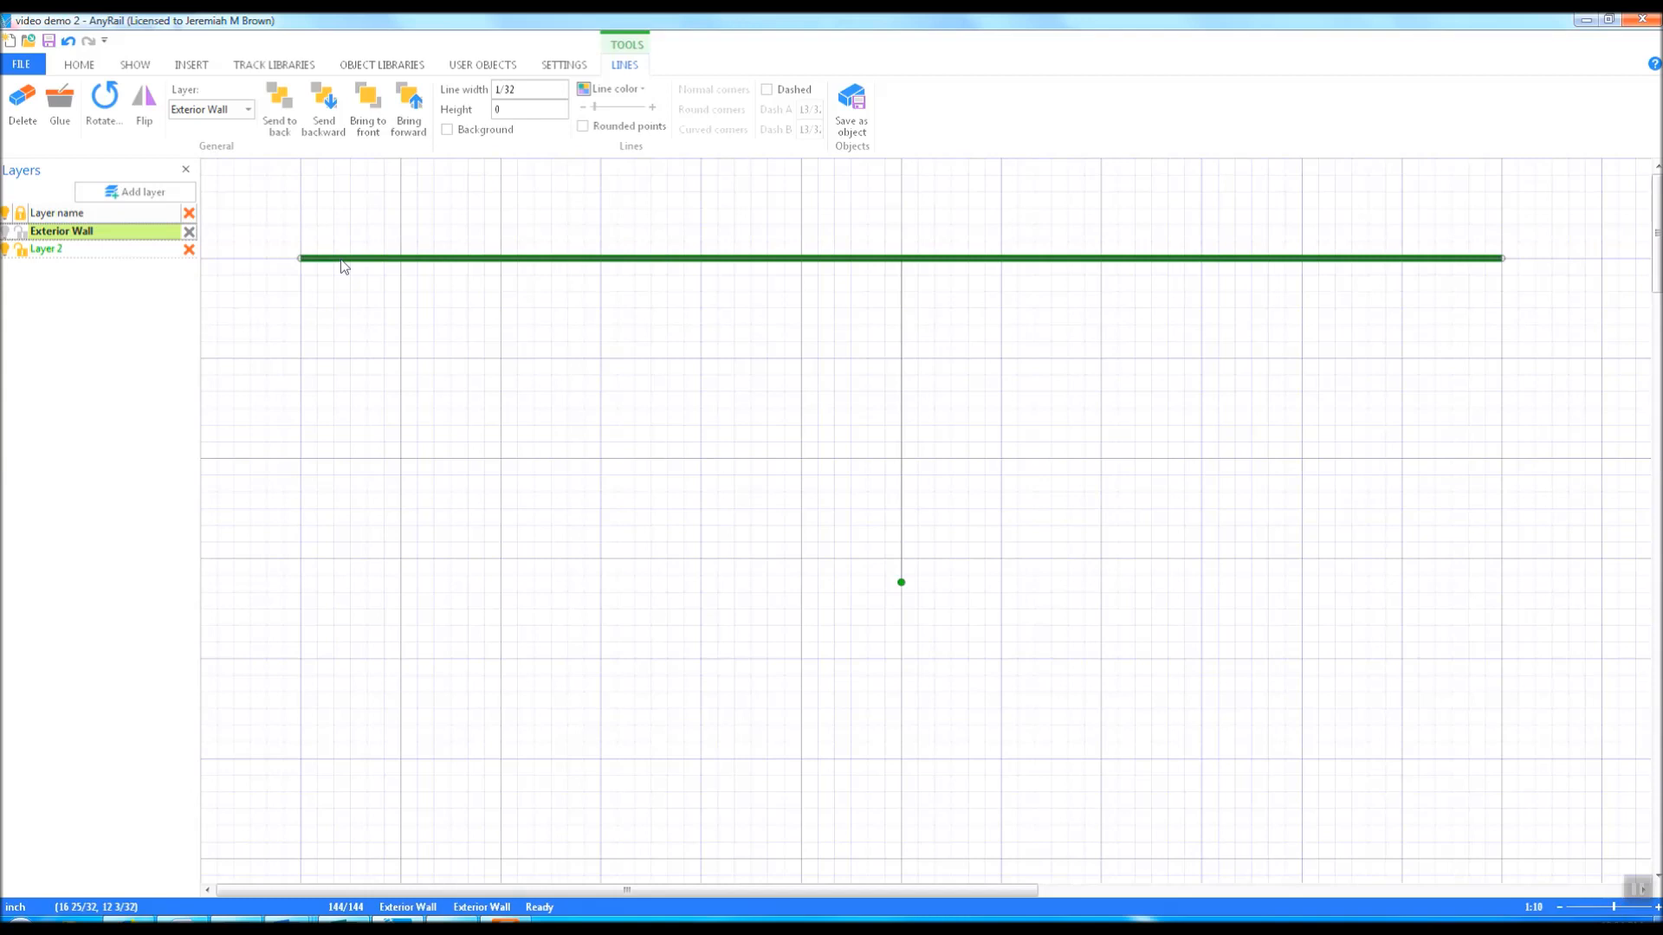
left_click(532, 88)
type("4")
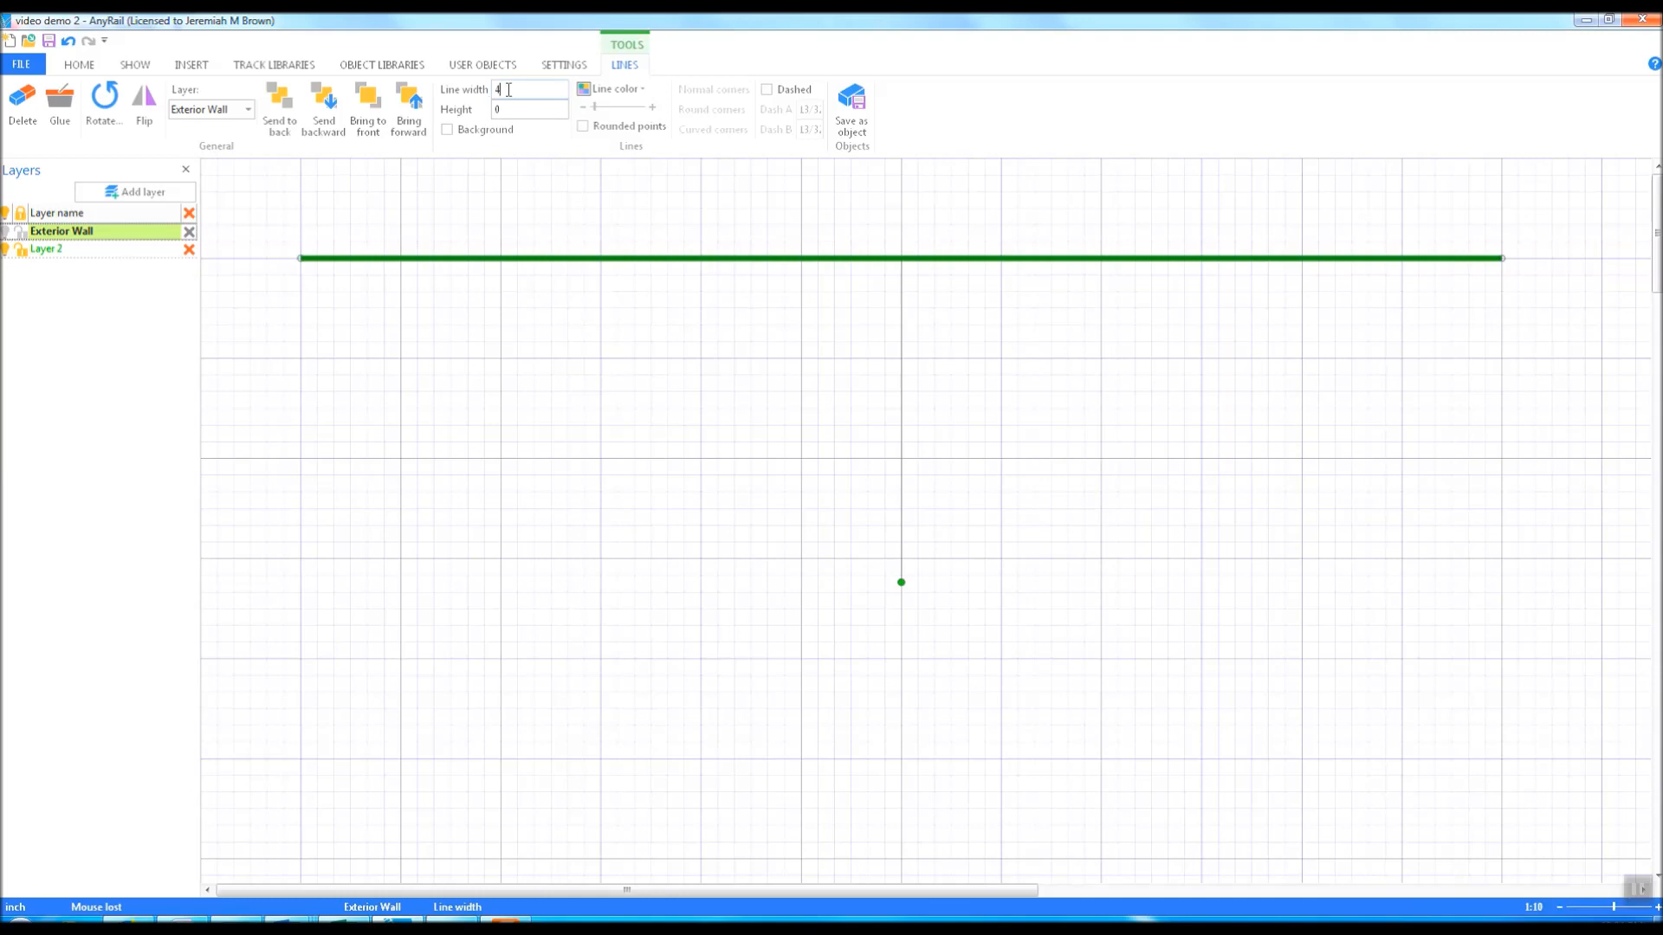
left_click(569, 309)
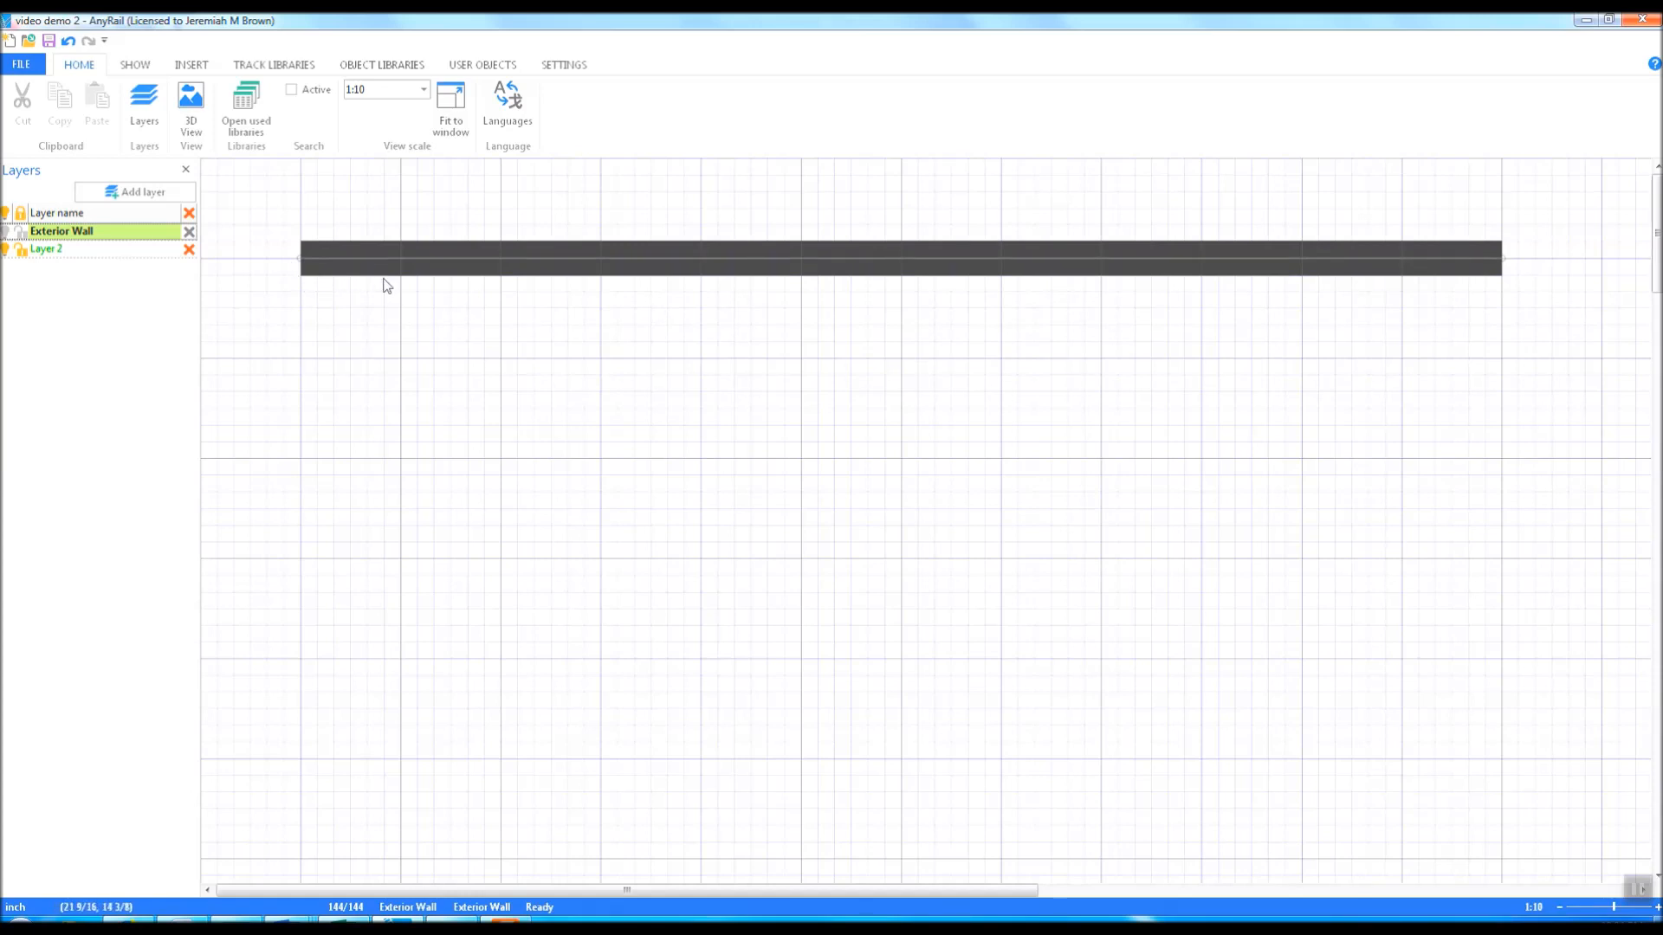
Shift the thick wall line by setting the y coordinate of both its left and right endpoints to 10
left_click(301, 258)
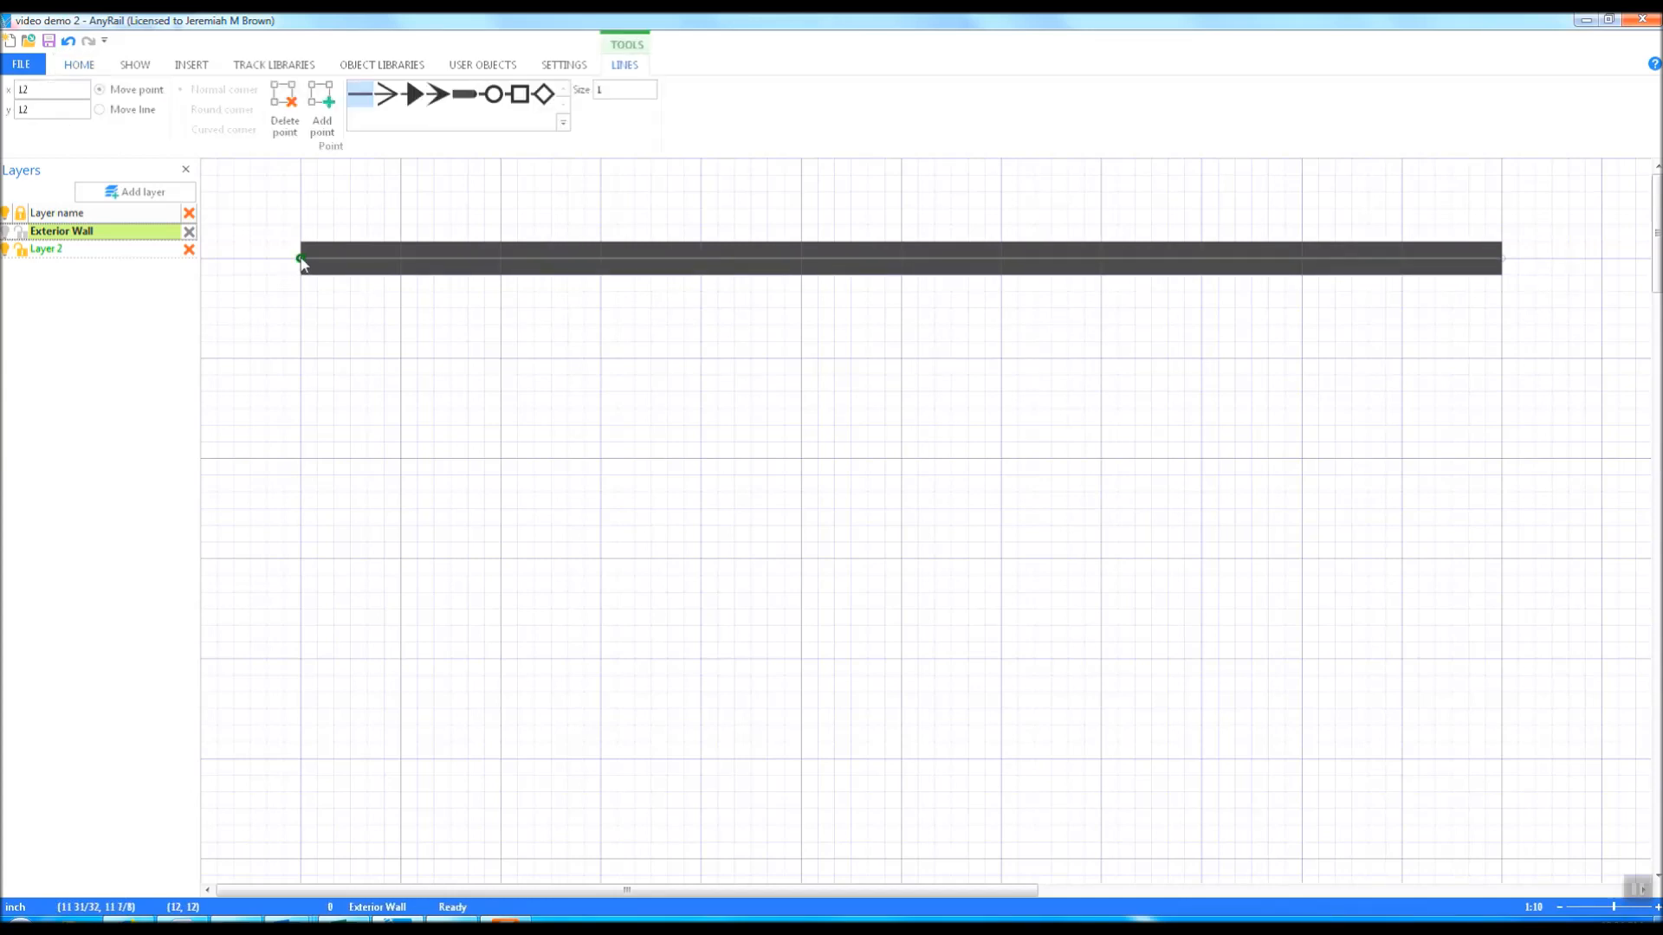
double_click(46, 104)
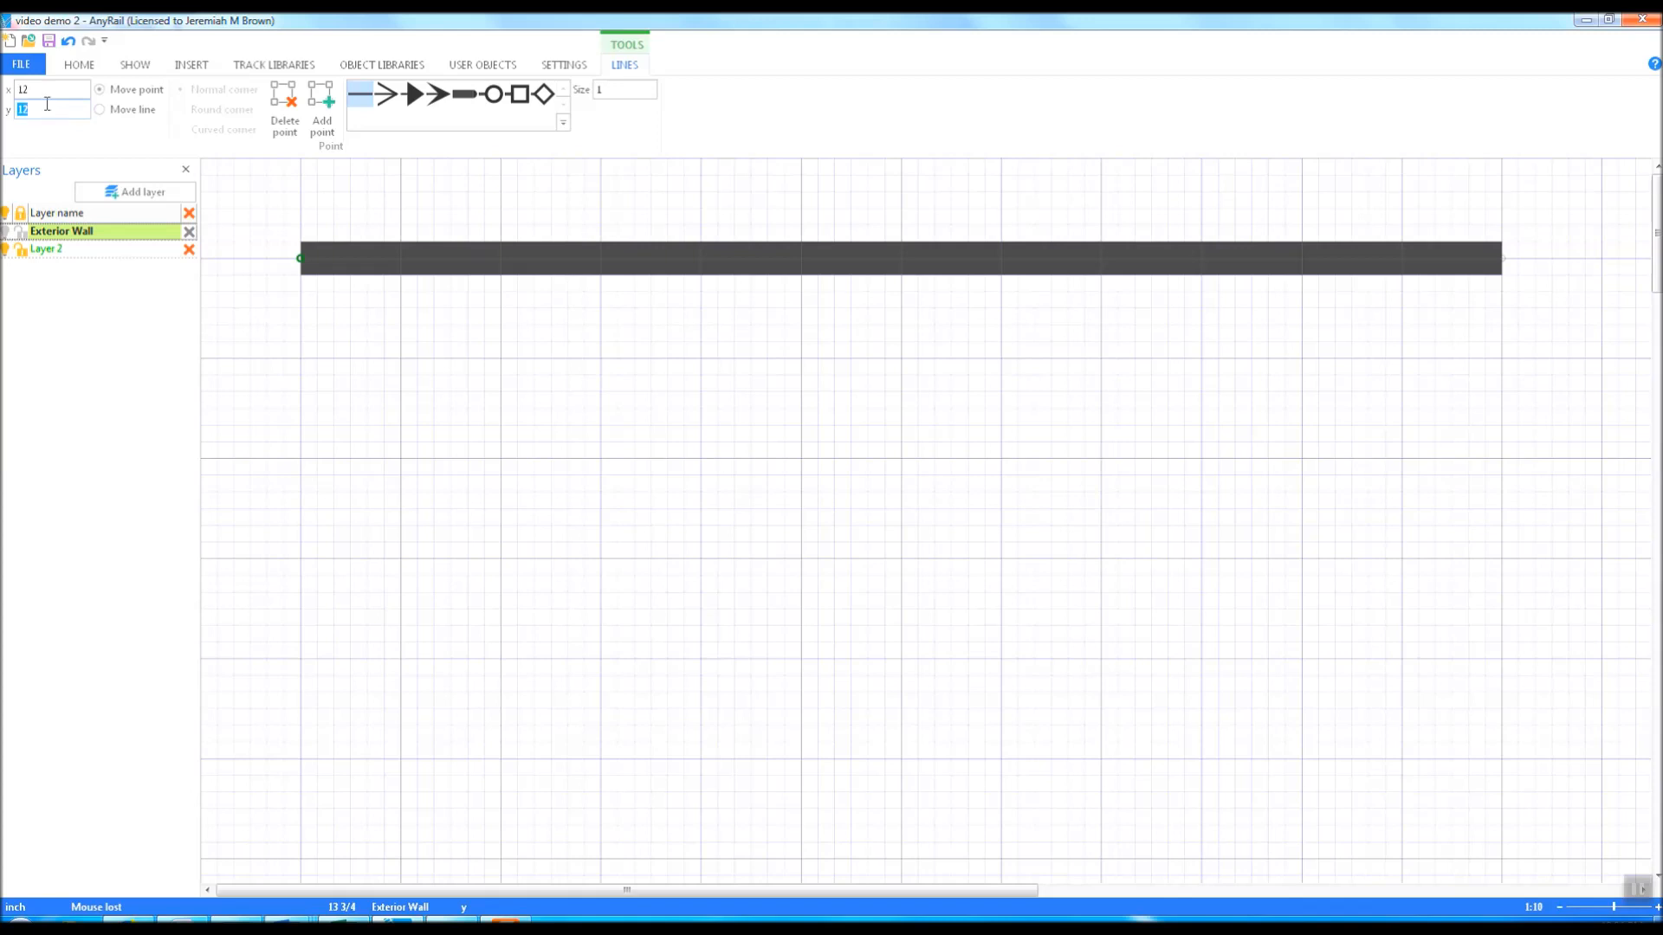
type("10")
key("Return")
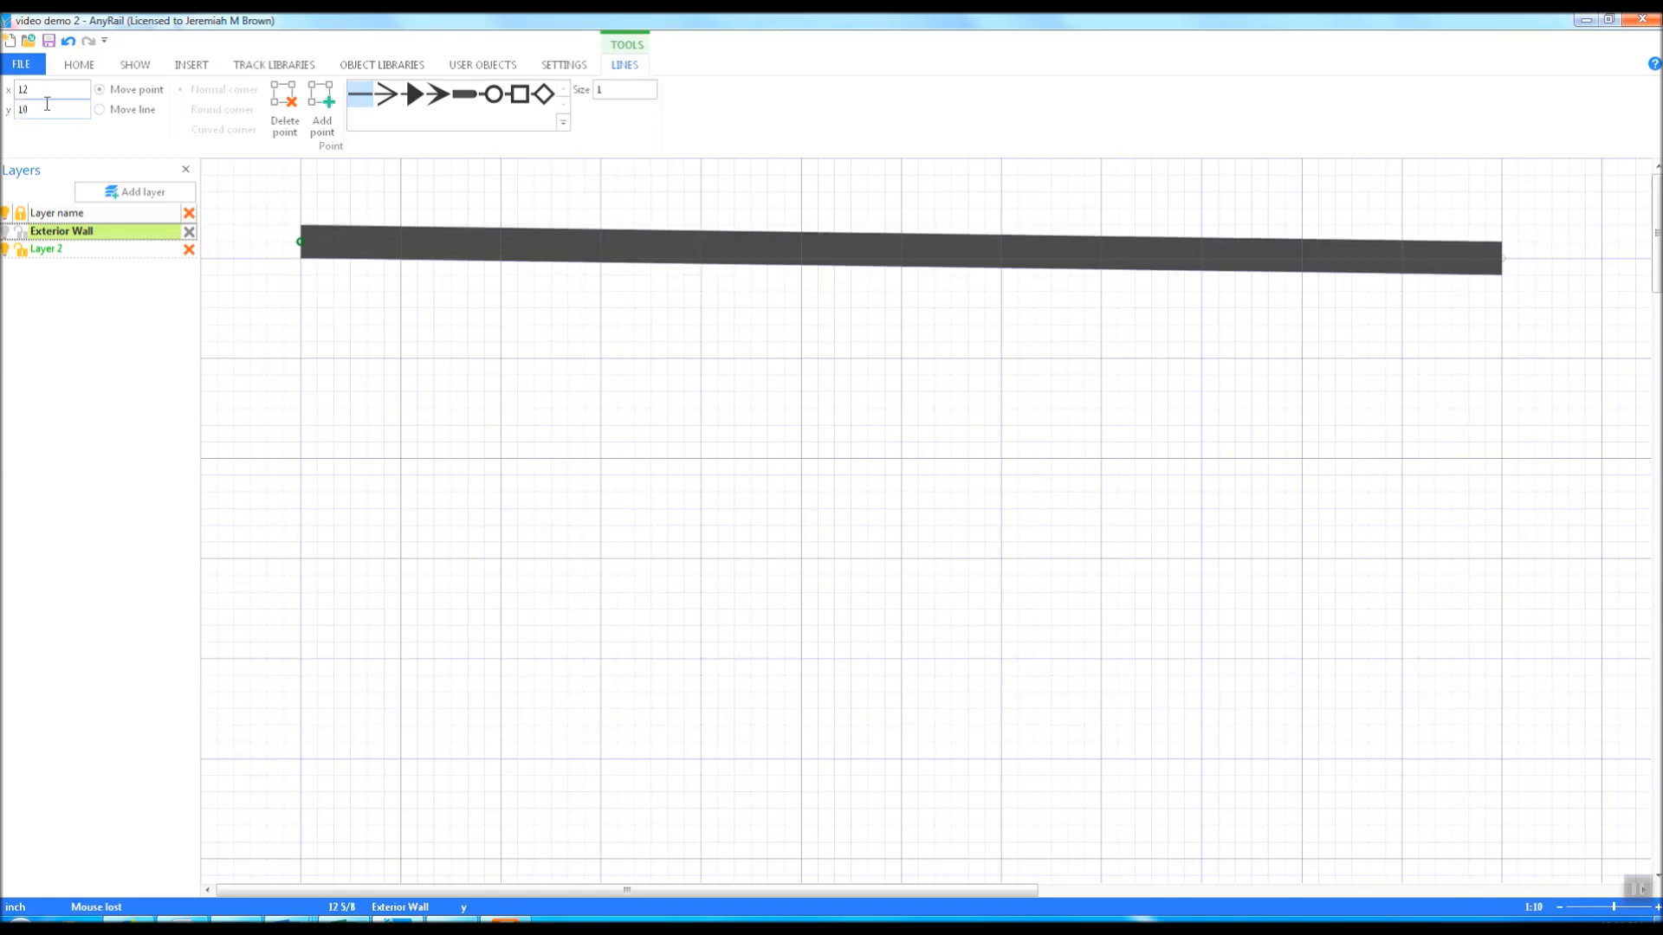
left_click(1502, 258)
double_click(35, 109)
type("10")
key("Return")
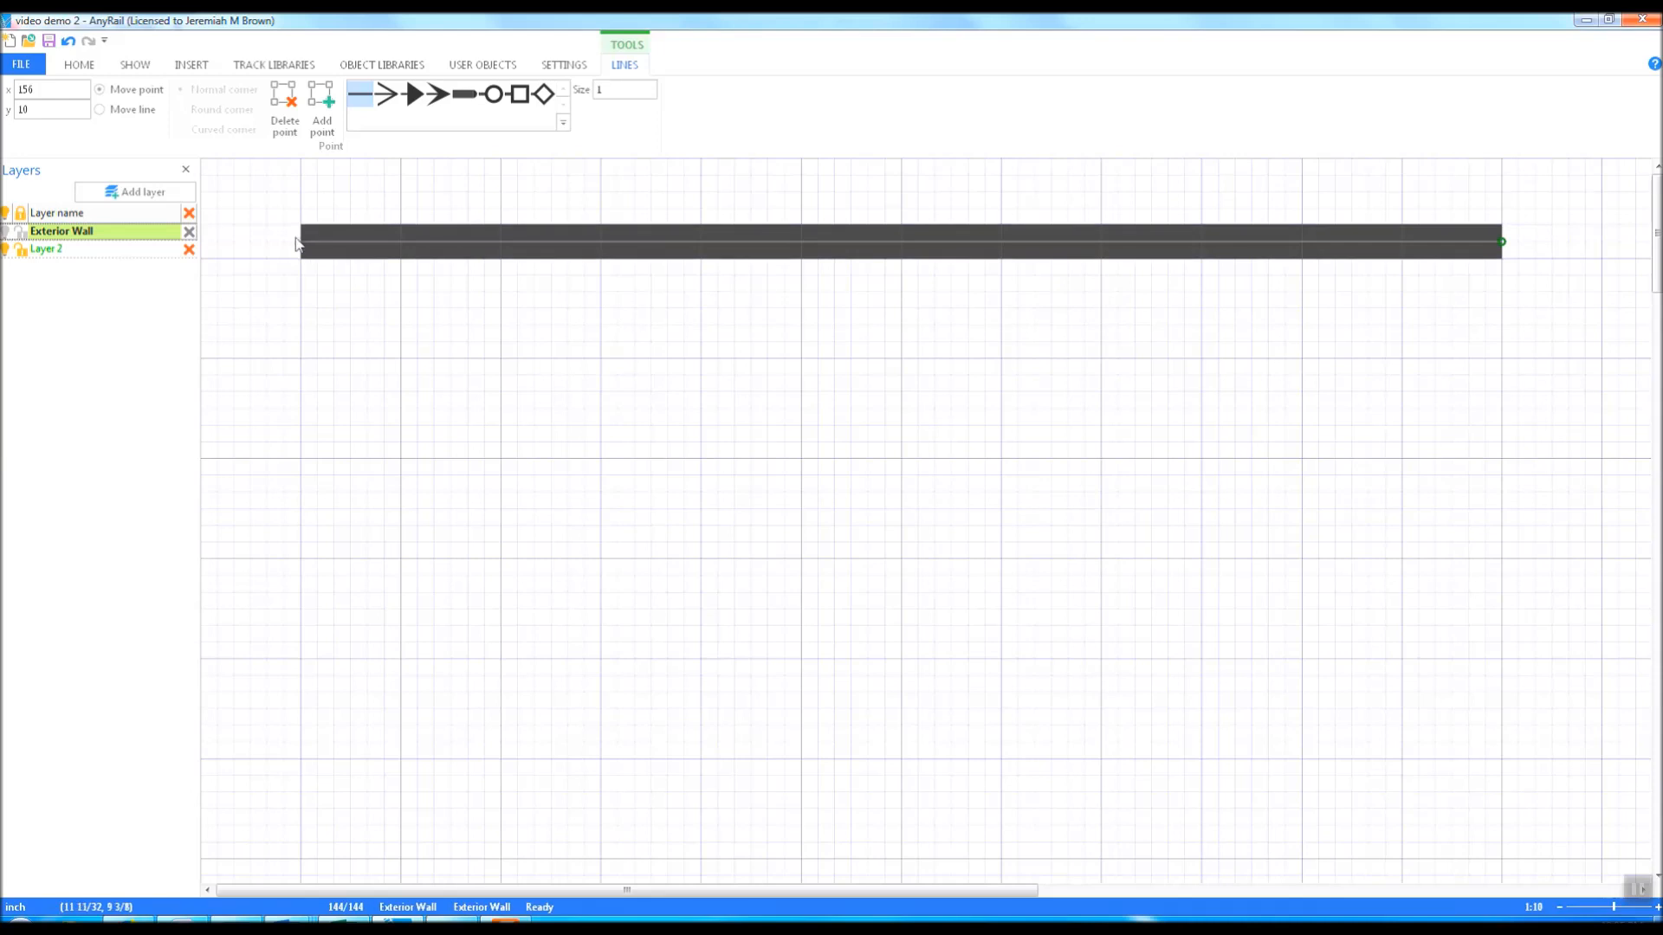
Draw a roughly vertical line down from just outside the horizontal wall's left end, about 63 inches long
left_click(1141, 239)
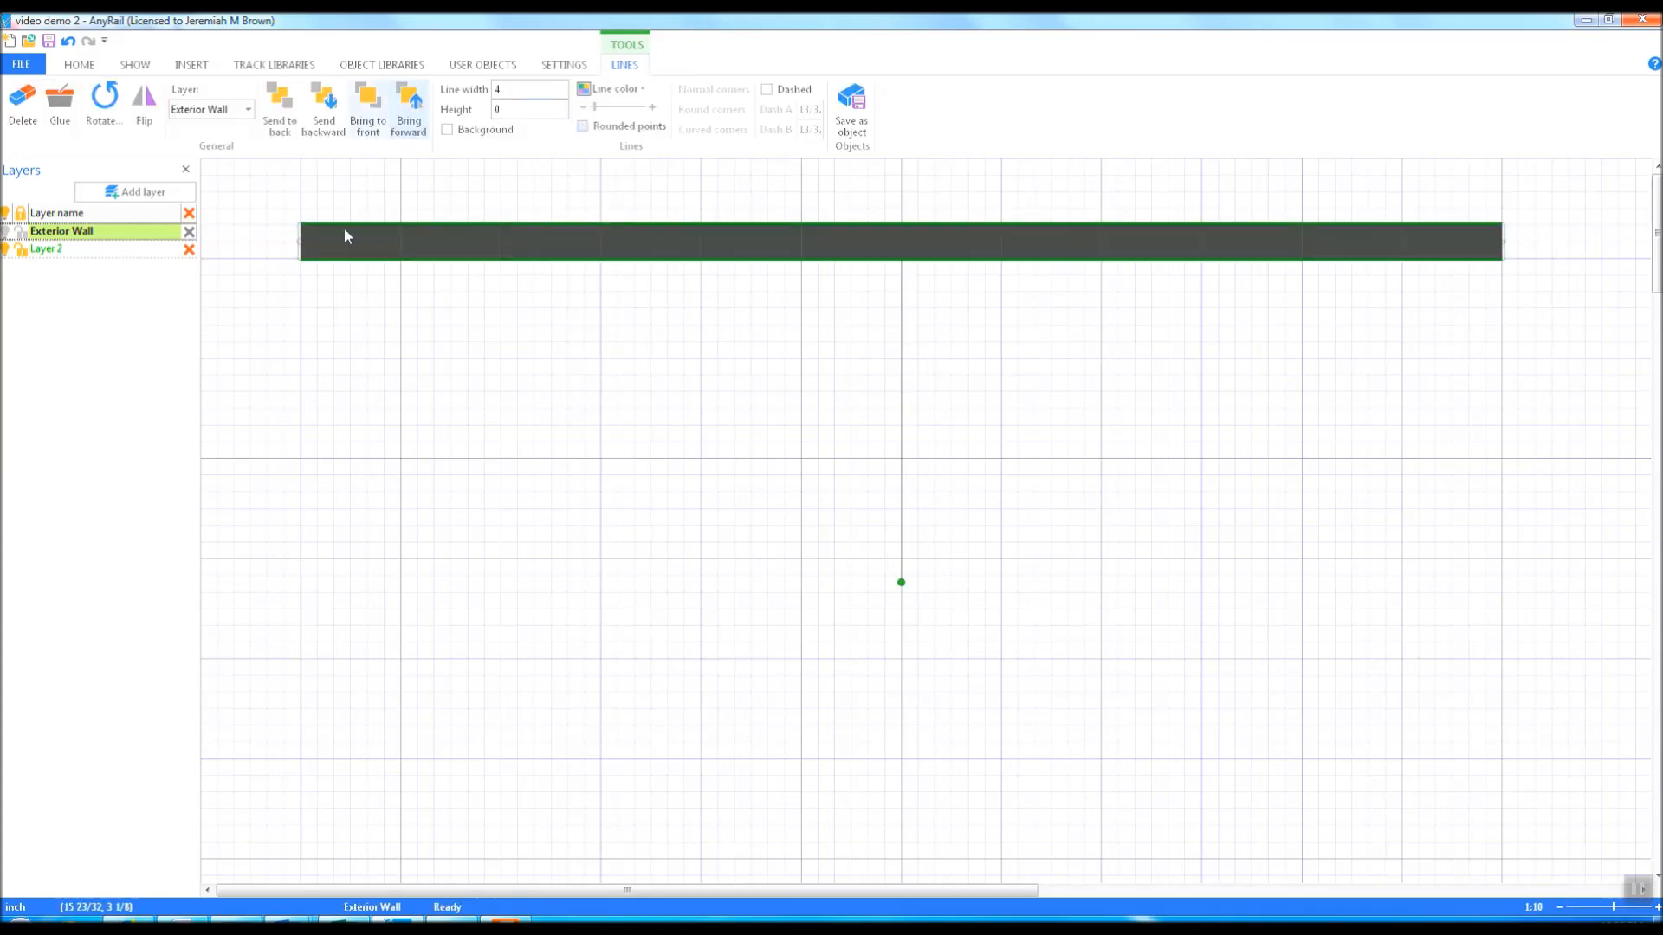
left_click(393, 310)
left_click(191, 64)
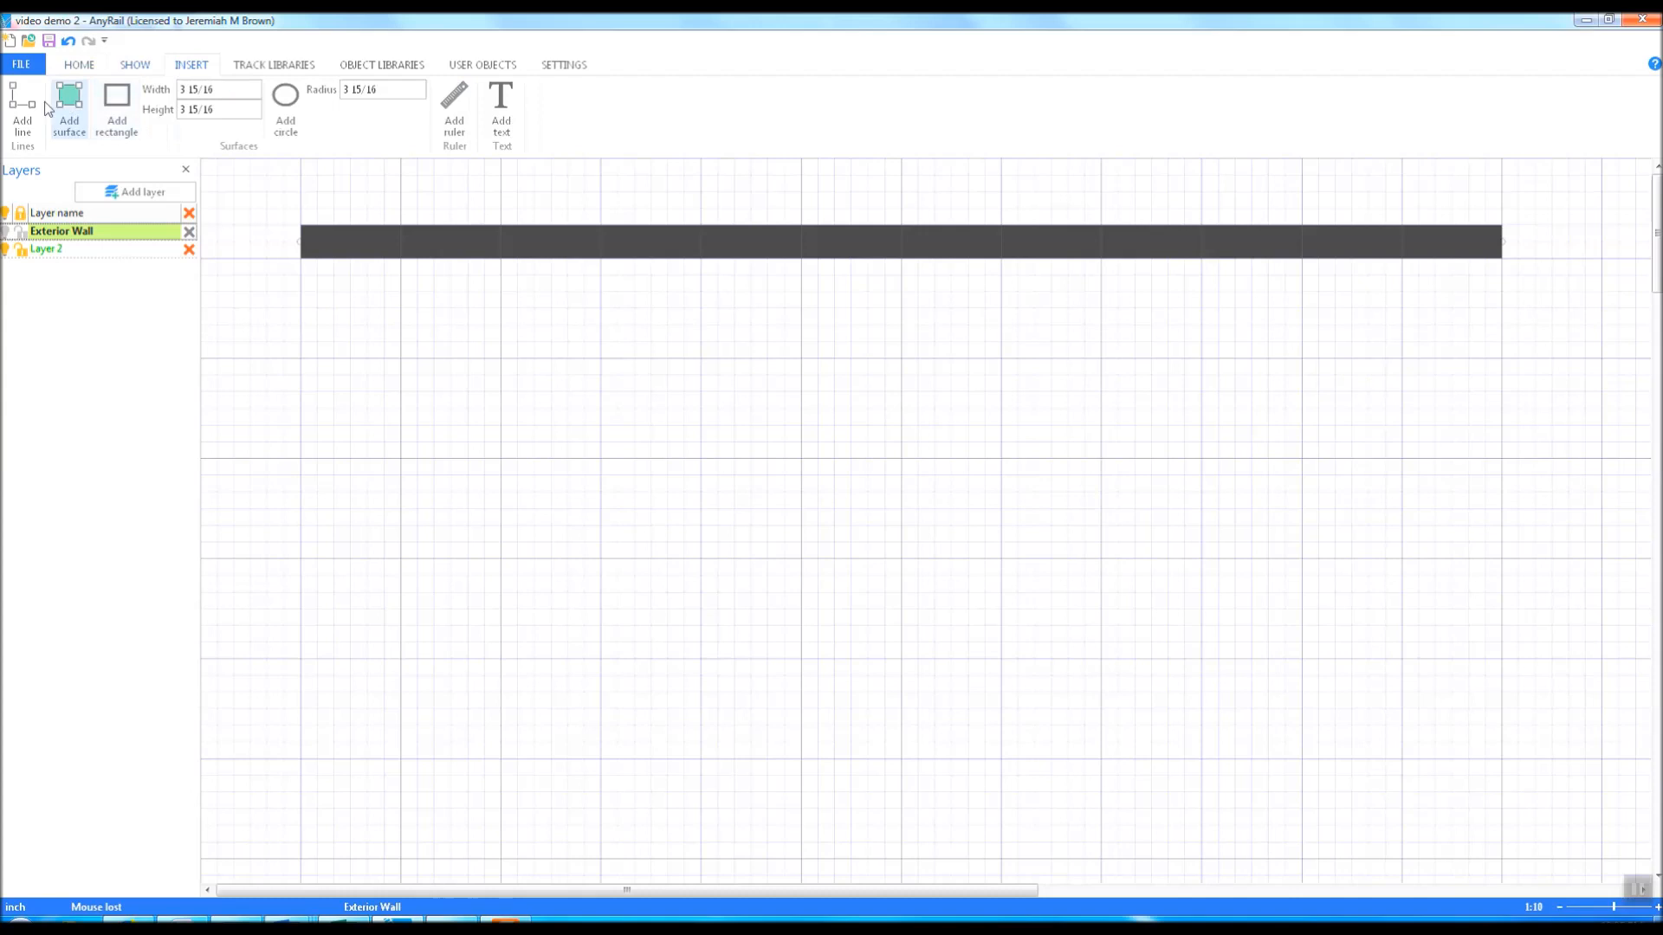
left_click(23, 115)
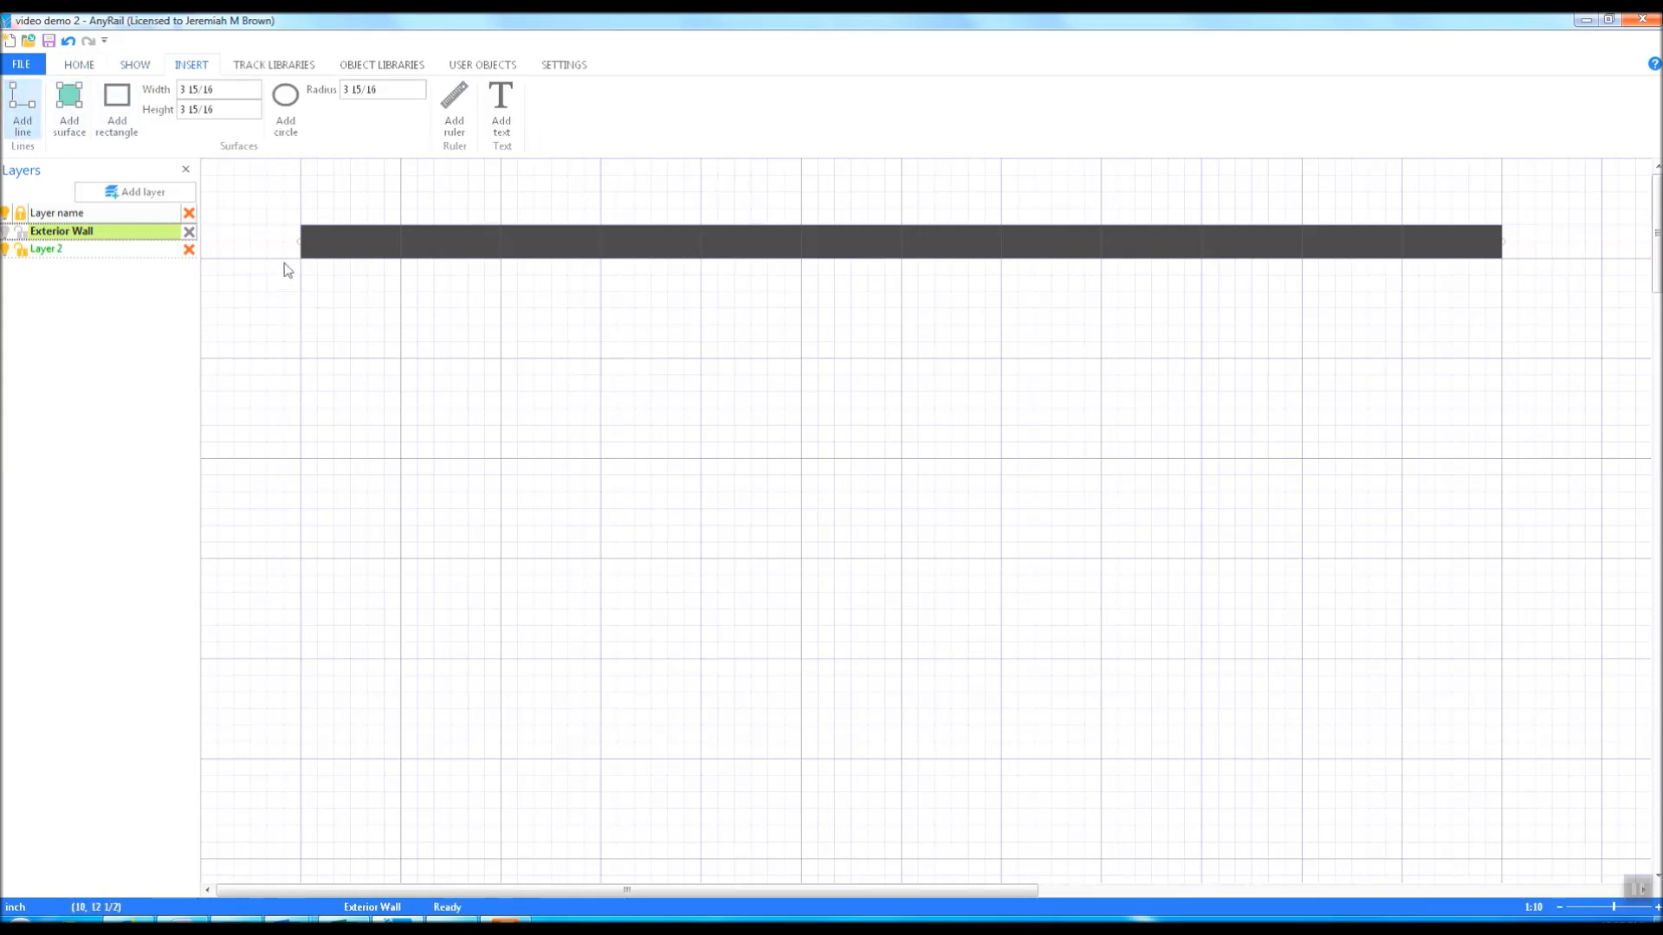
left_click(282, 260)
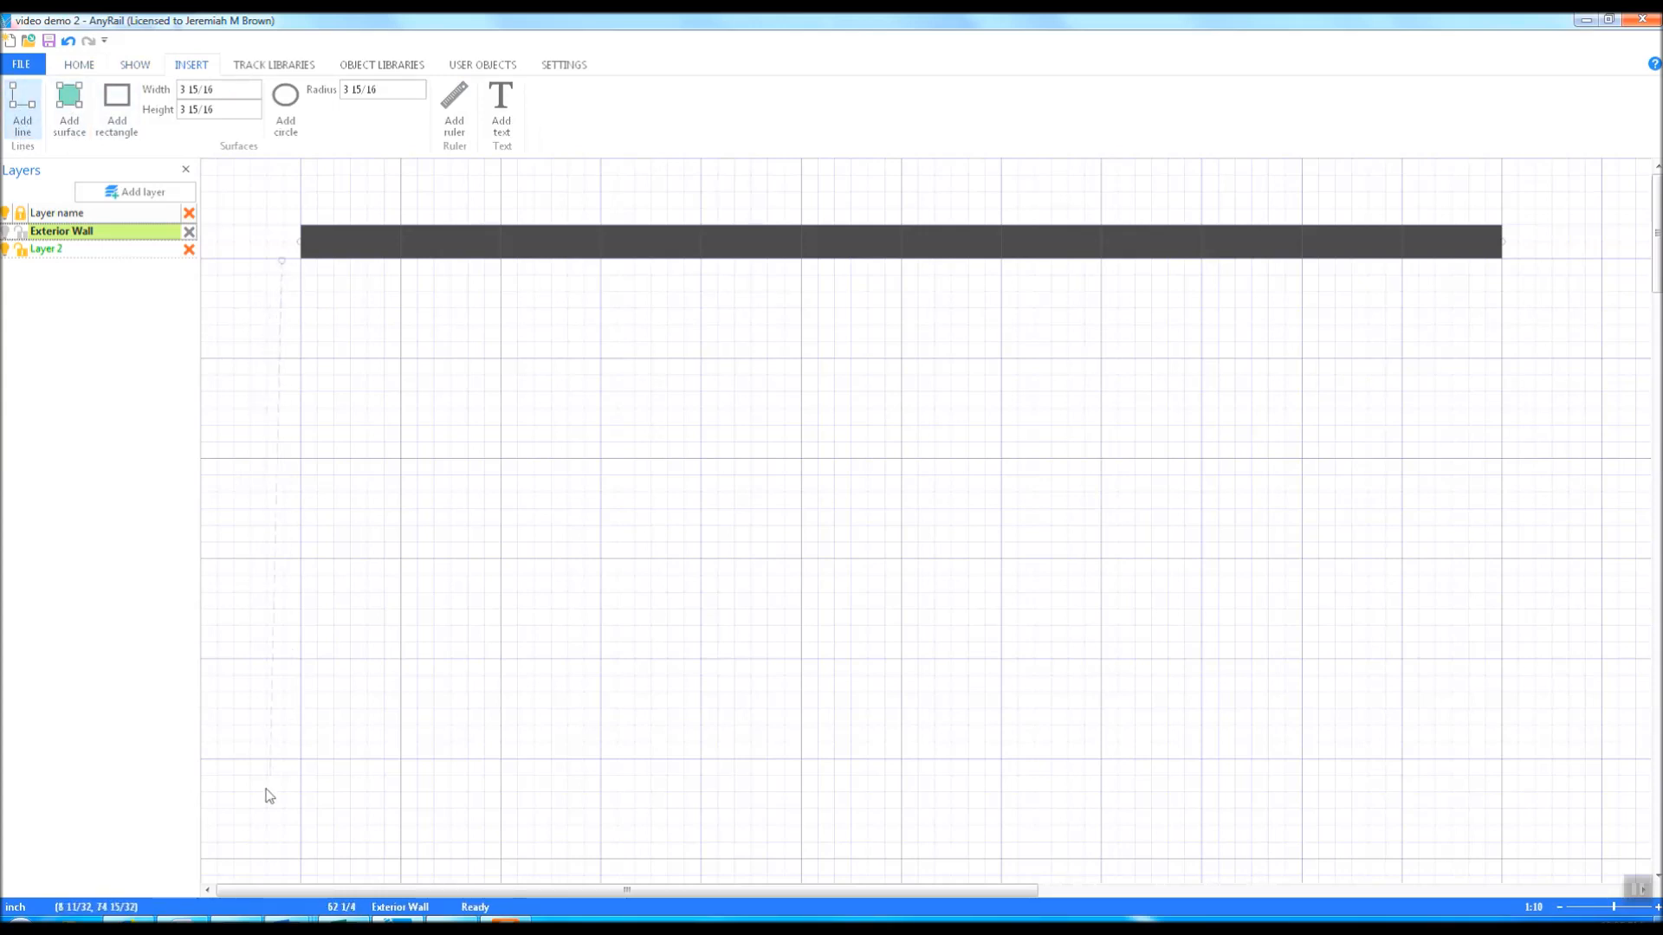
left_click(269, 783)
right_click(378, 762)
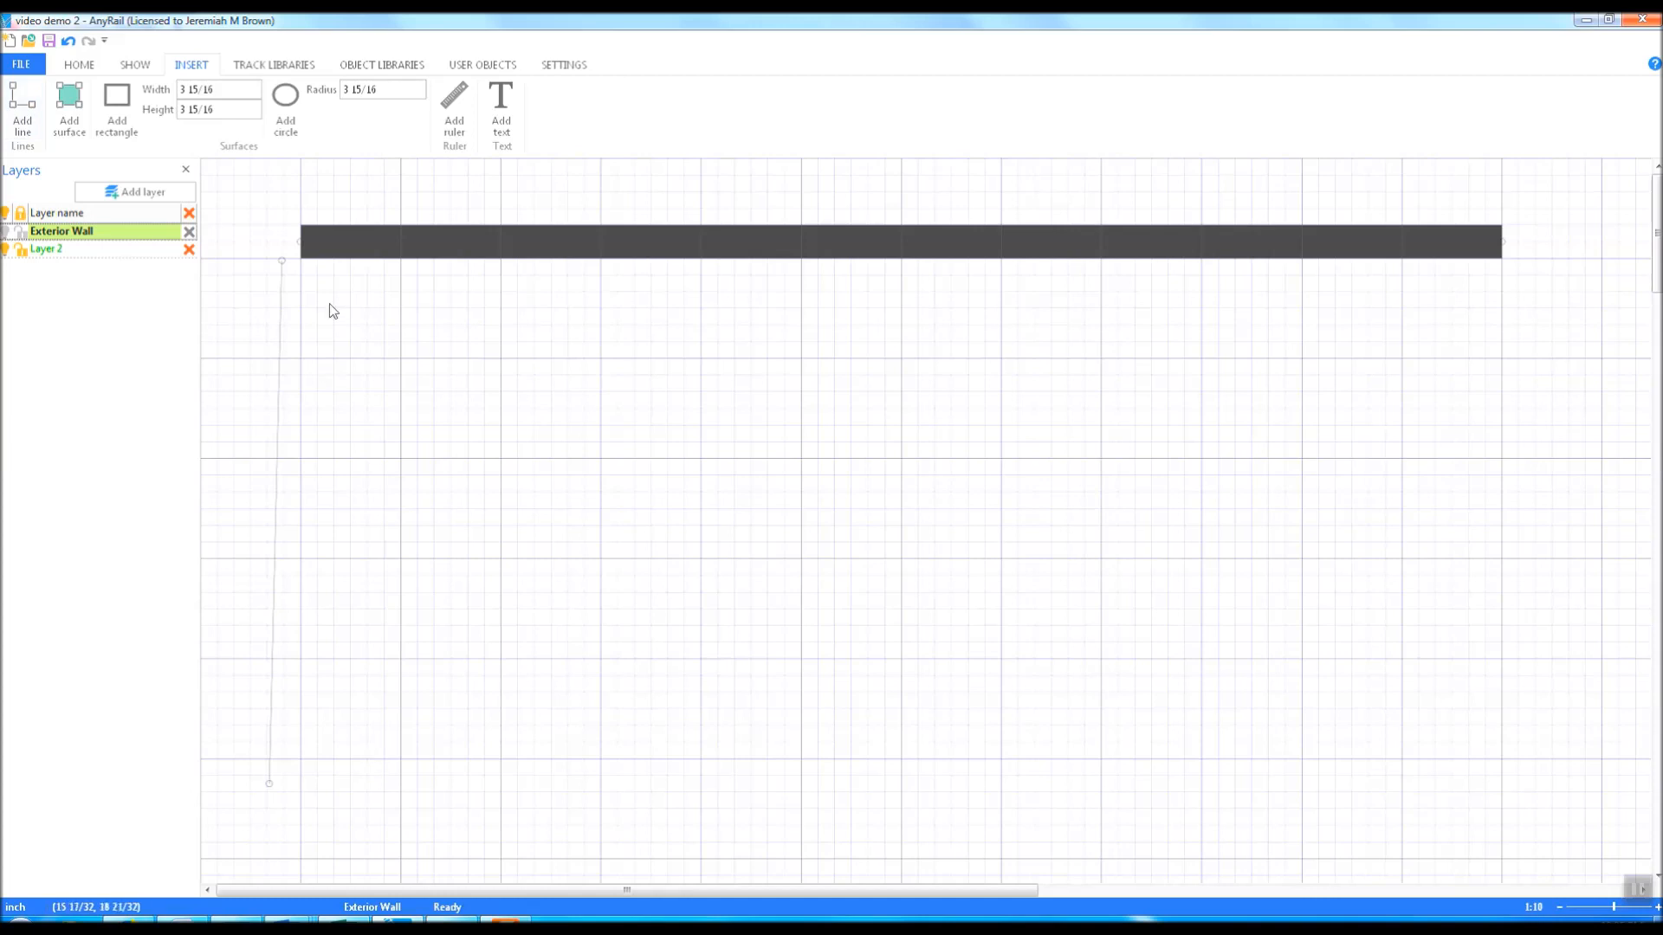
Set the new vertical line's upper endpoint to x 10 and y 10
left_click(282, 262)
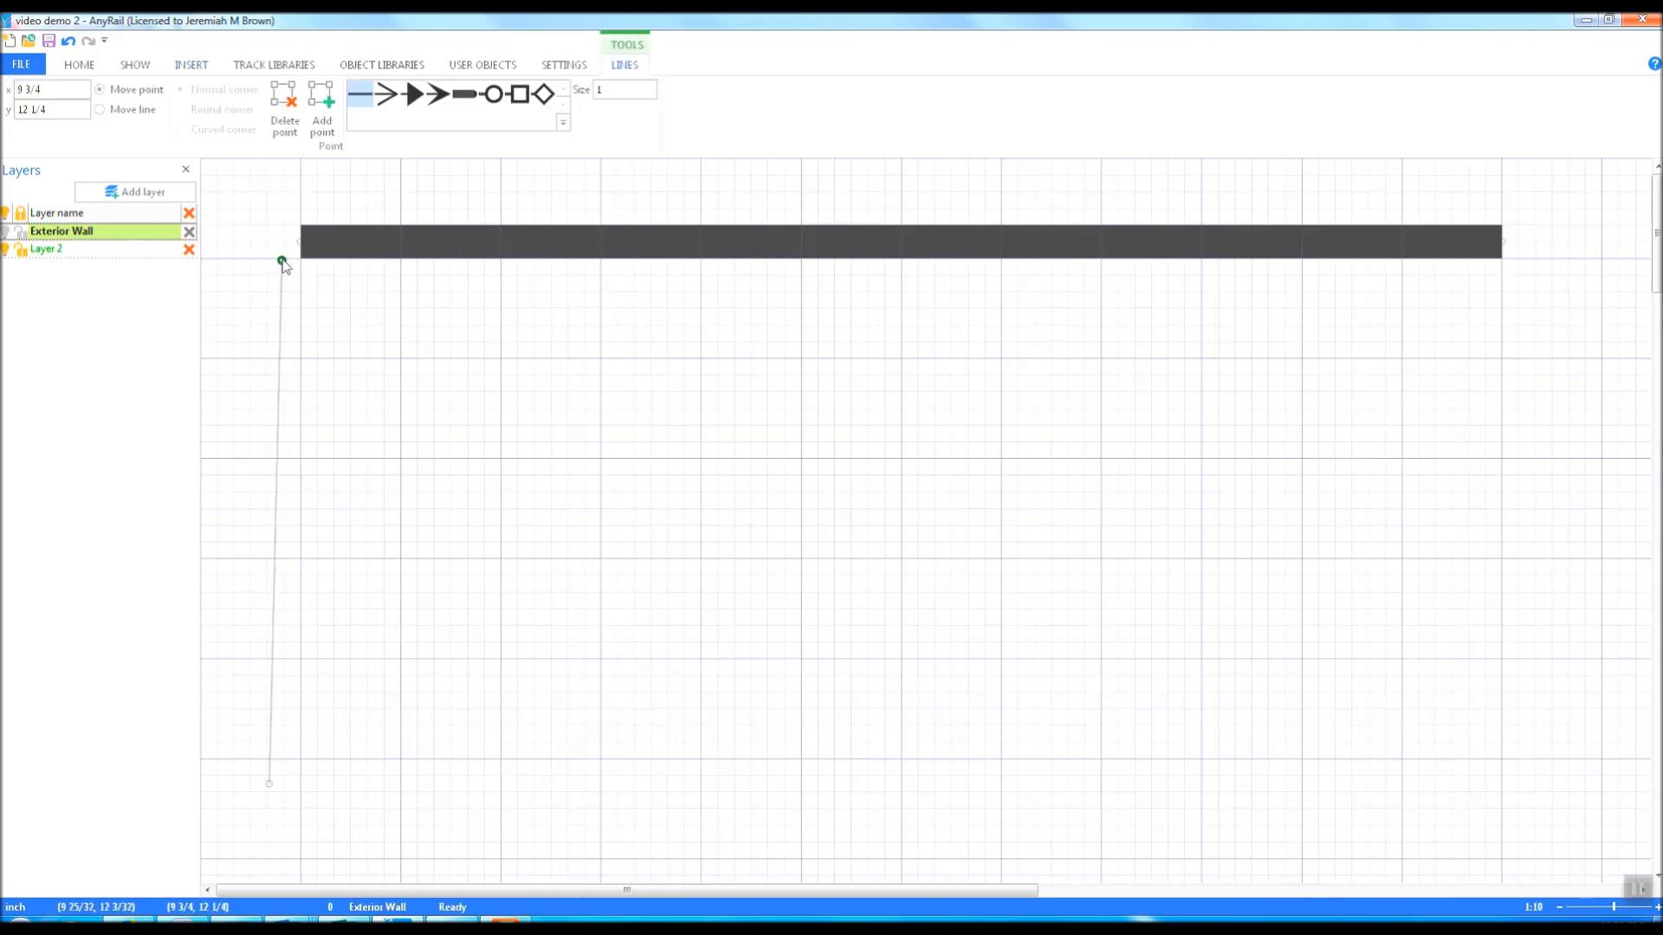
left_click(52, 90)
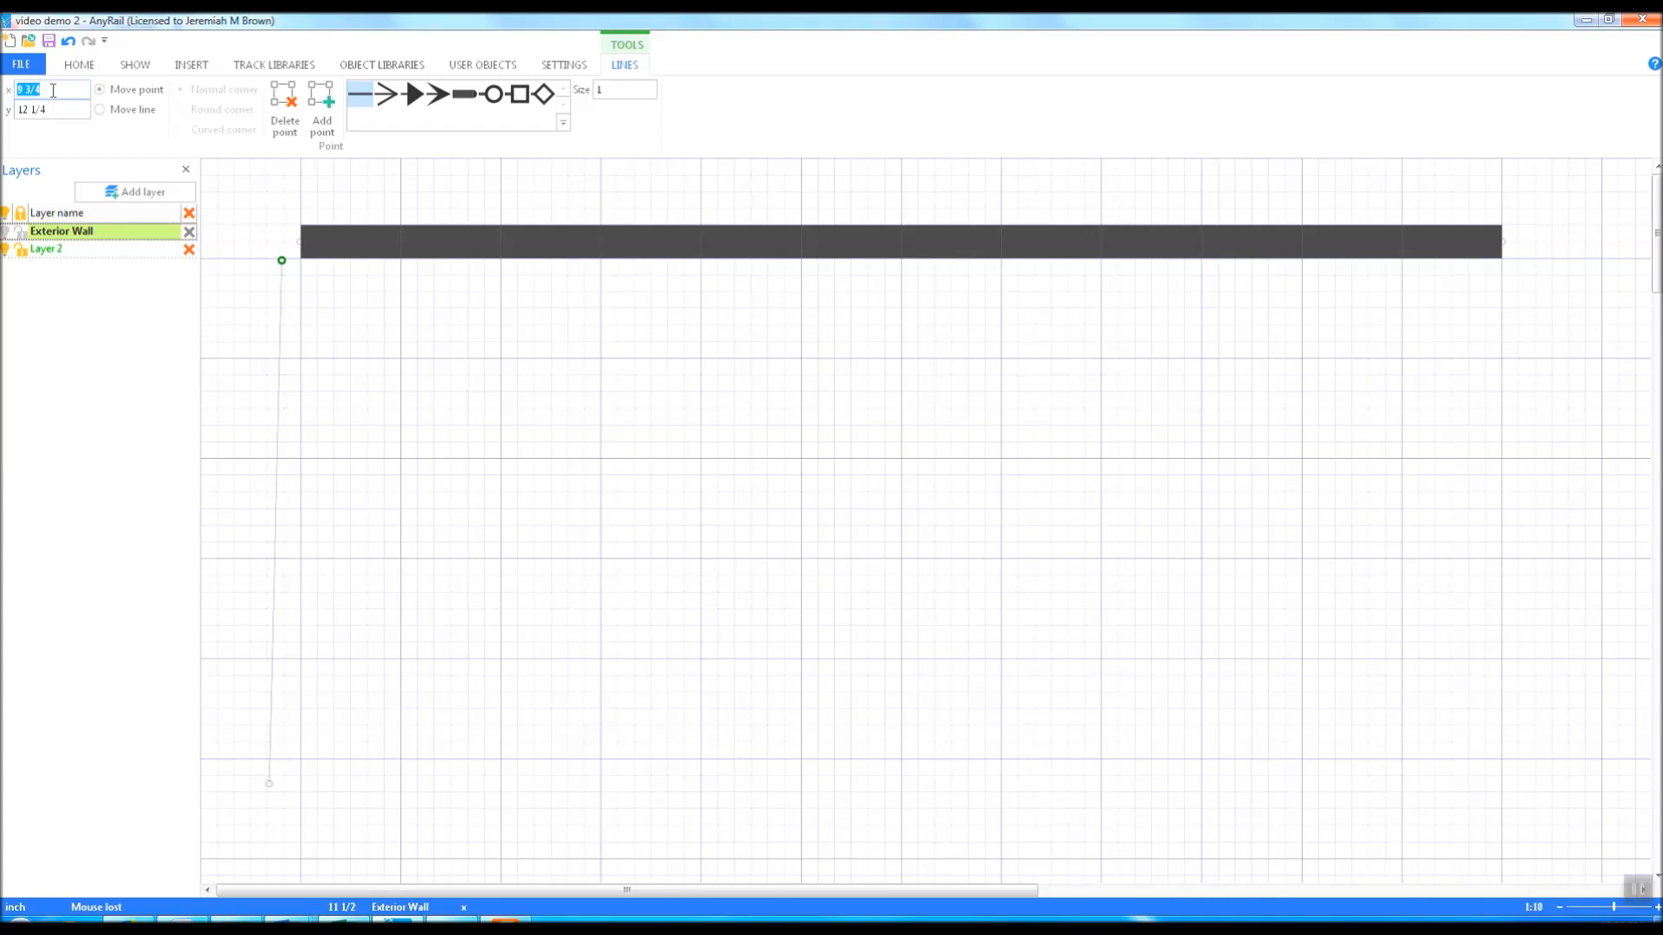
type("12")
left_click(57, 107)
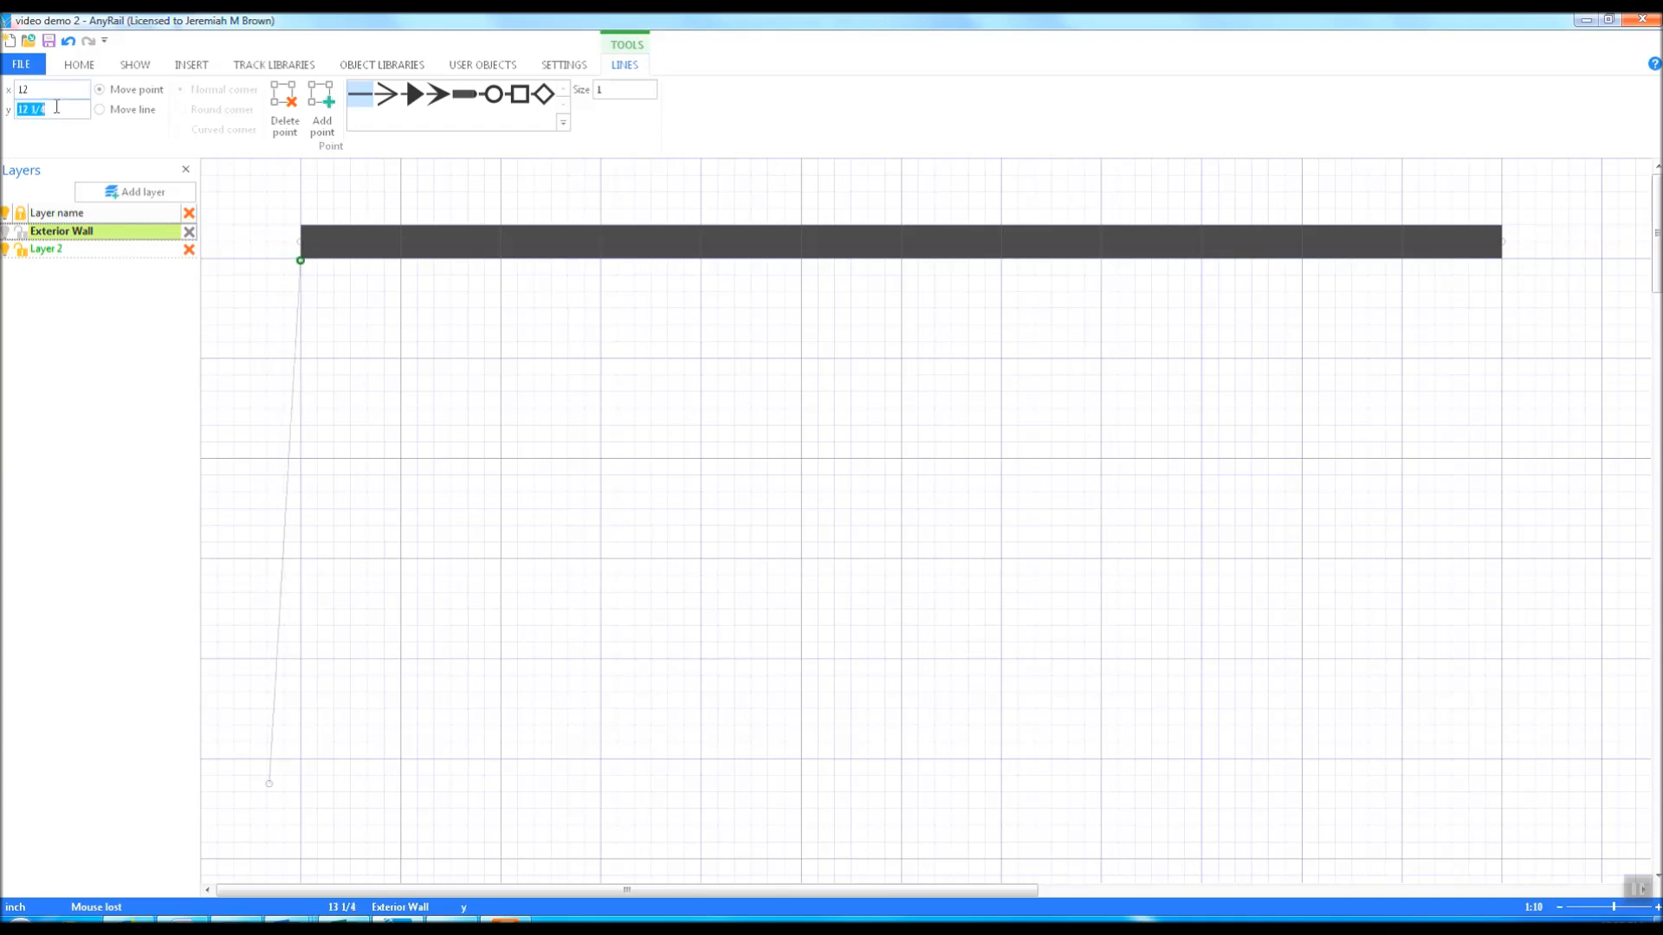
type("10")
left_click(65, 87)
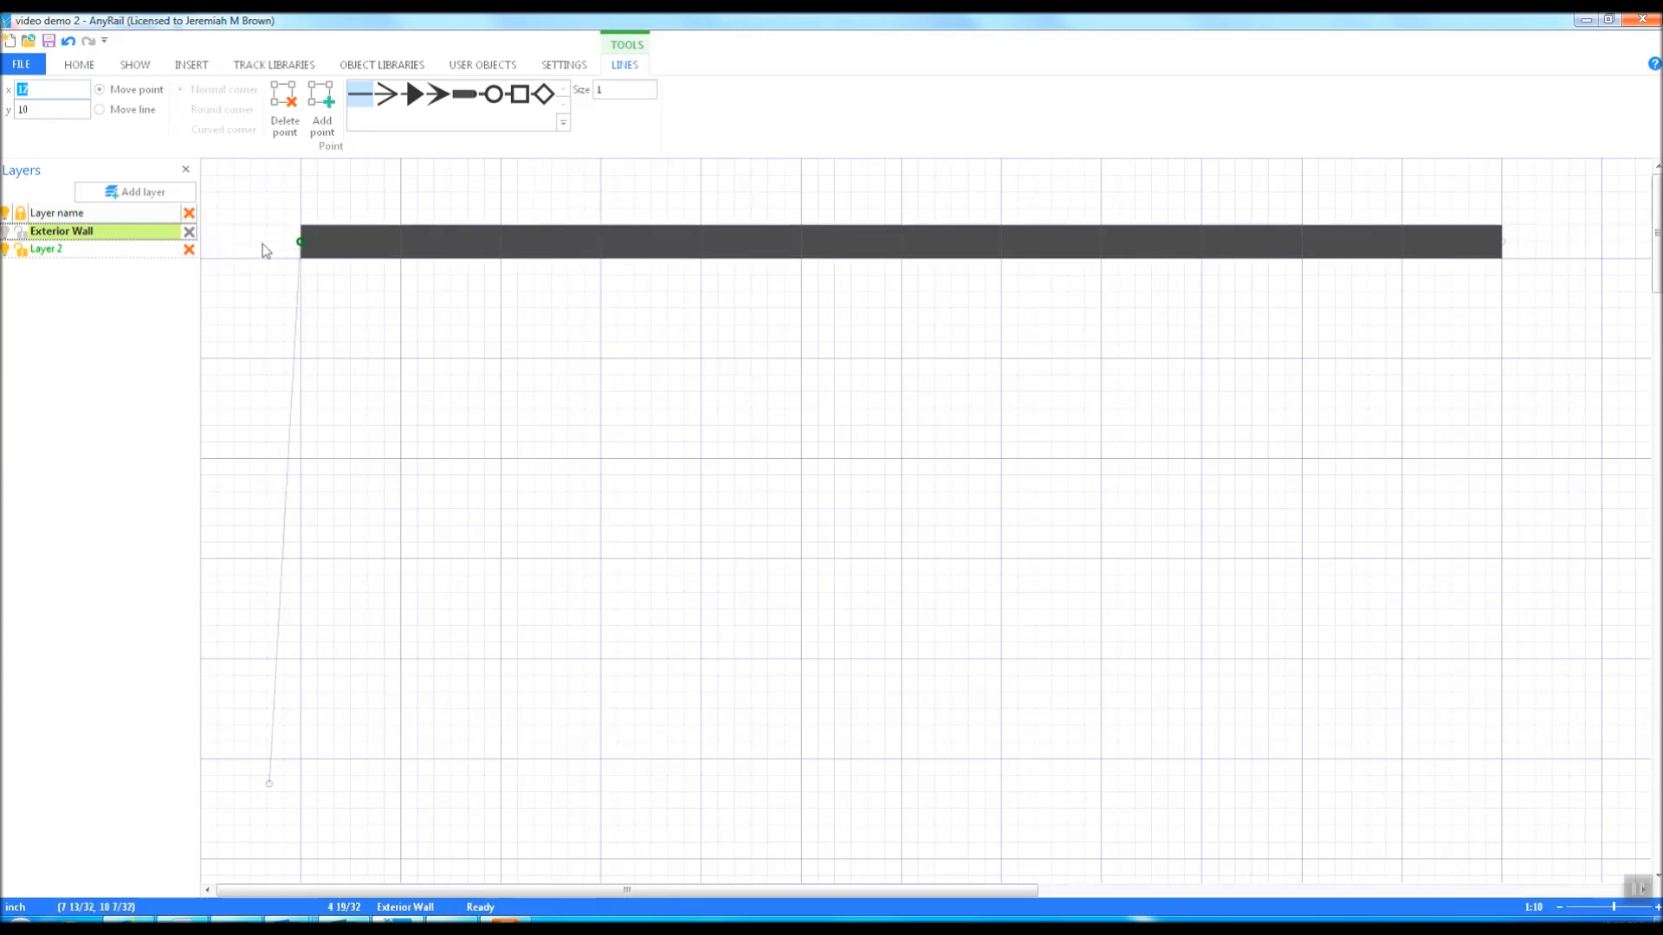
type("1")
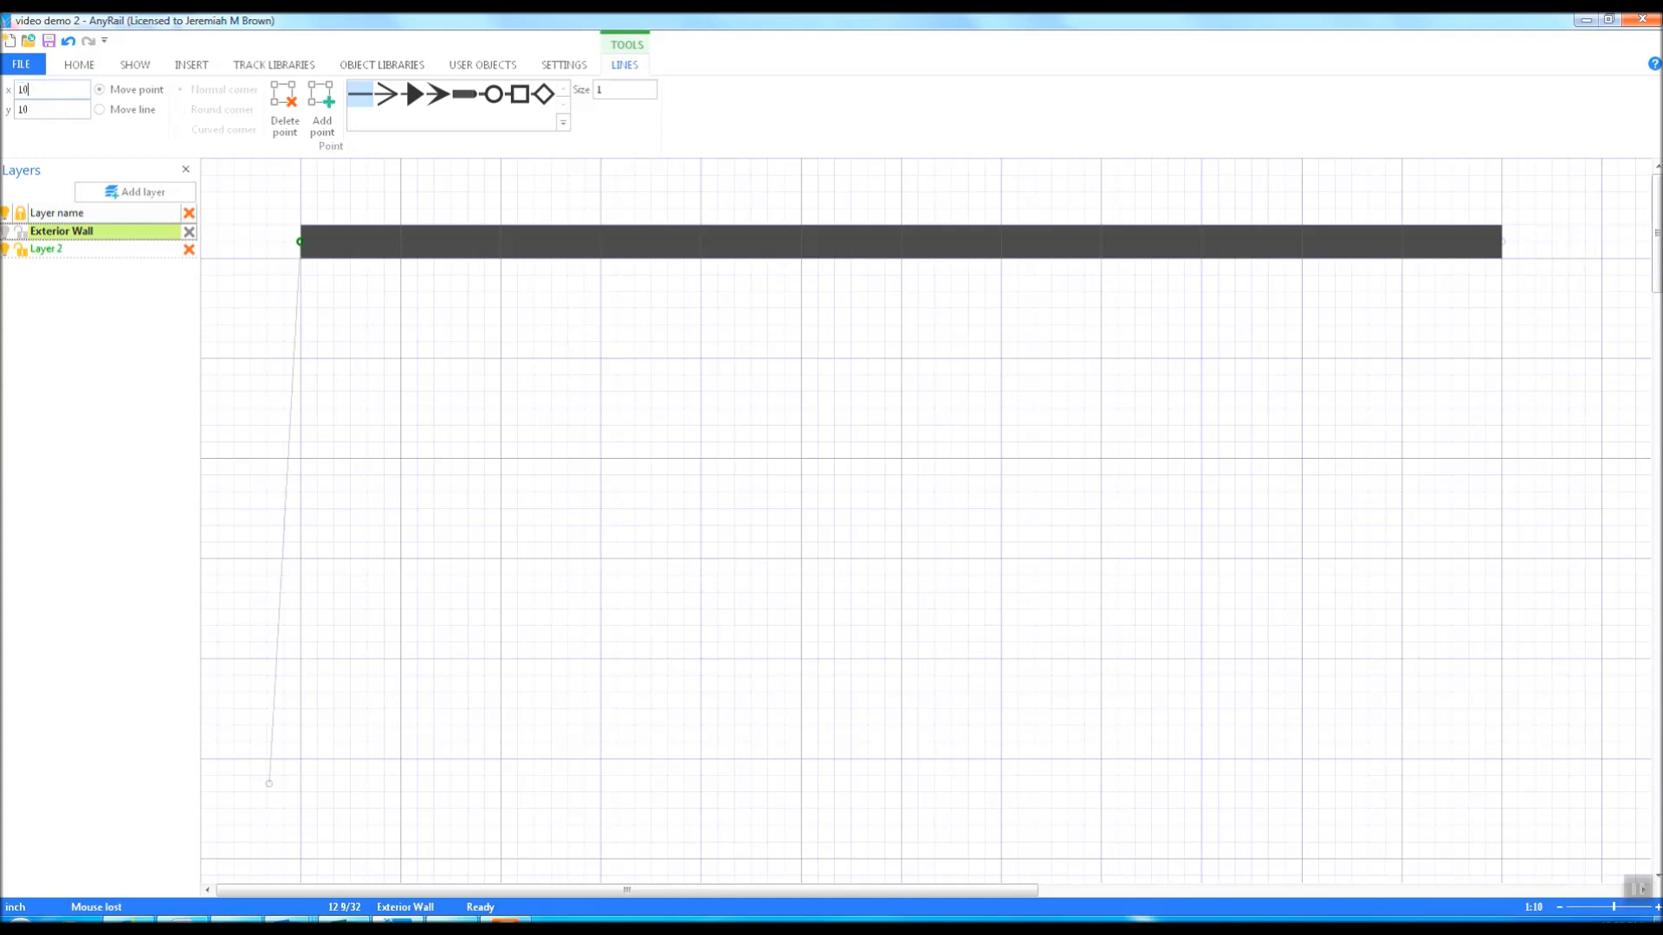
type("0")
key("Return")
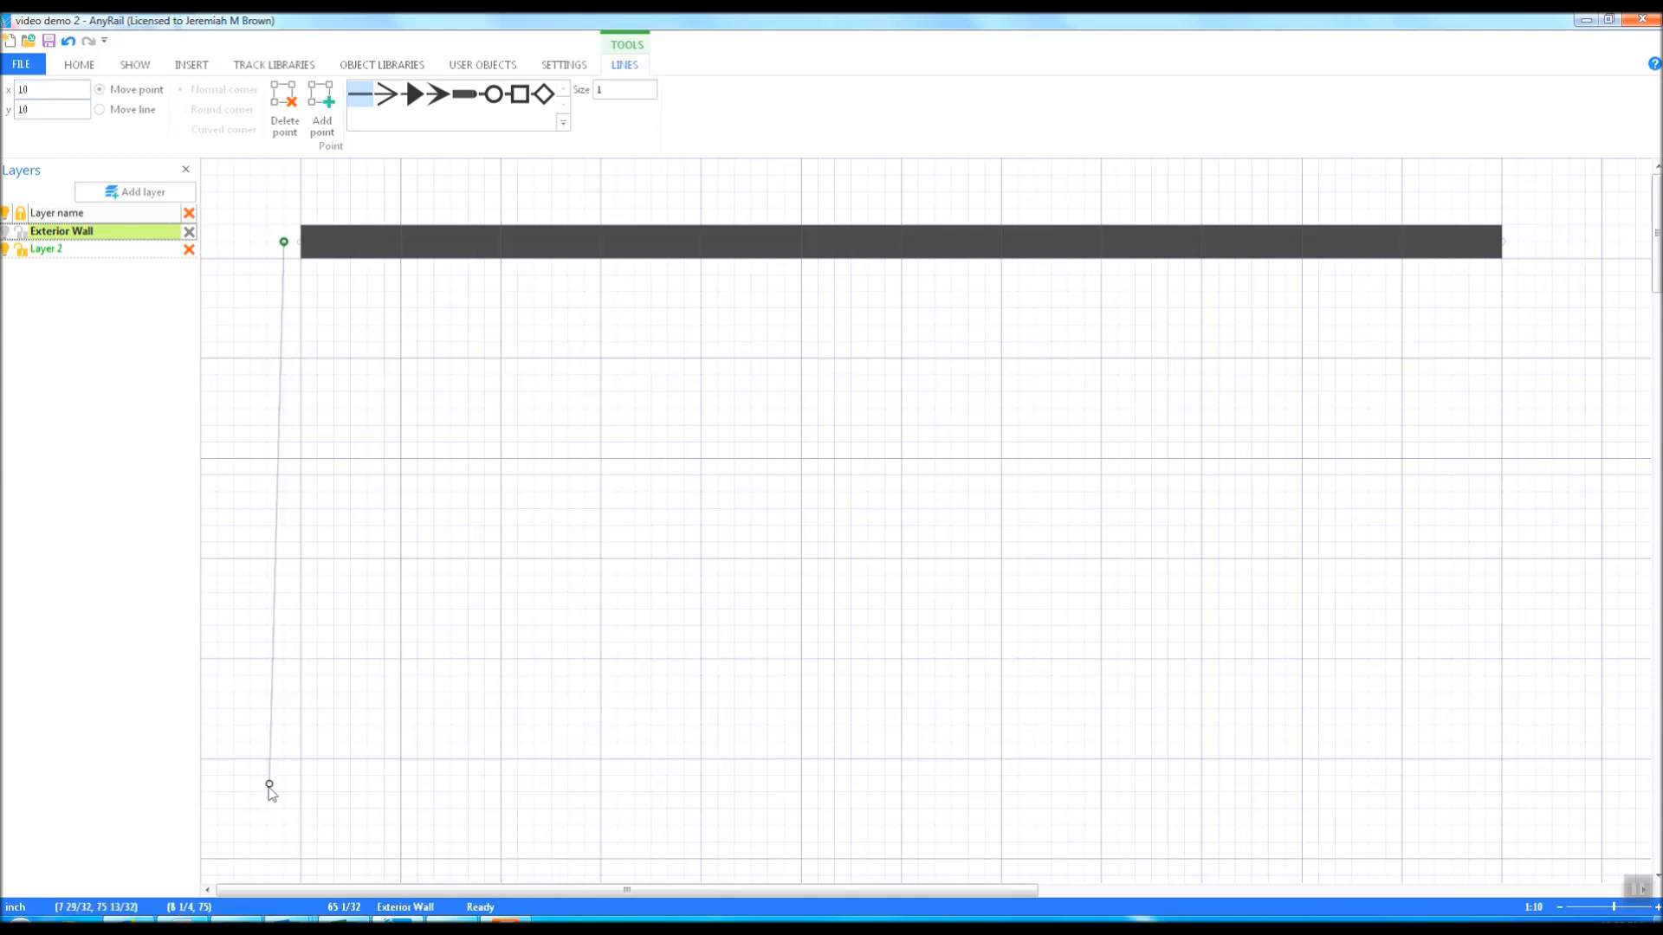
Set the vertical line's lower endpoint to x 10 and y 156
left_click(269, 784)
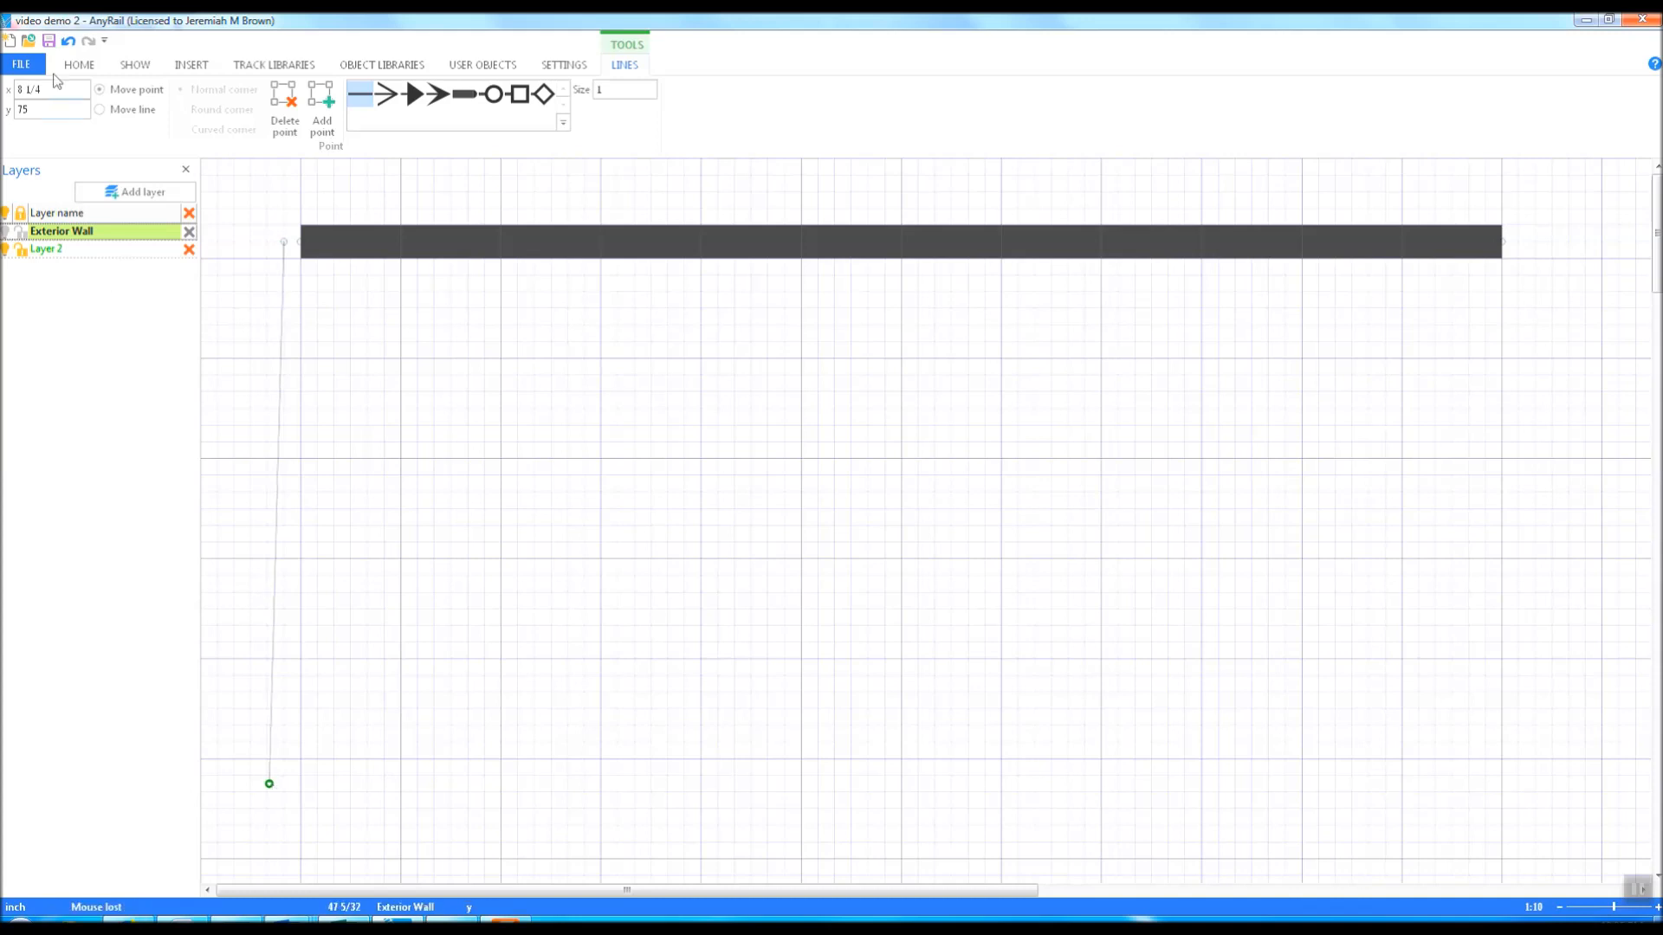
left_click(58, 107)
type("156")
left_click(54, 91)
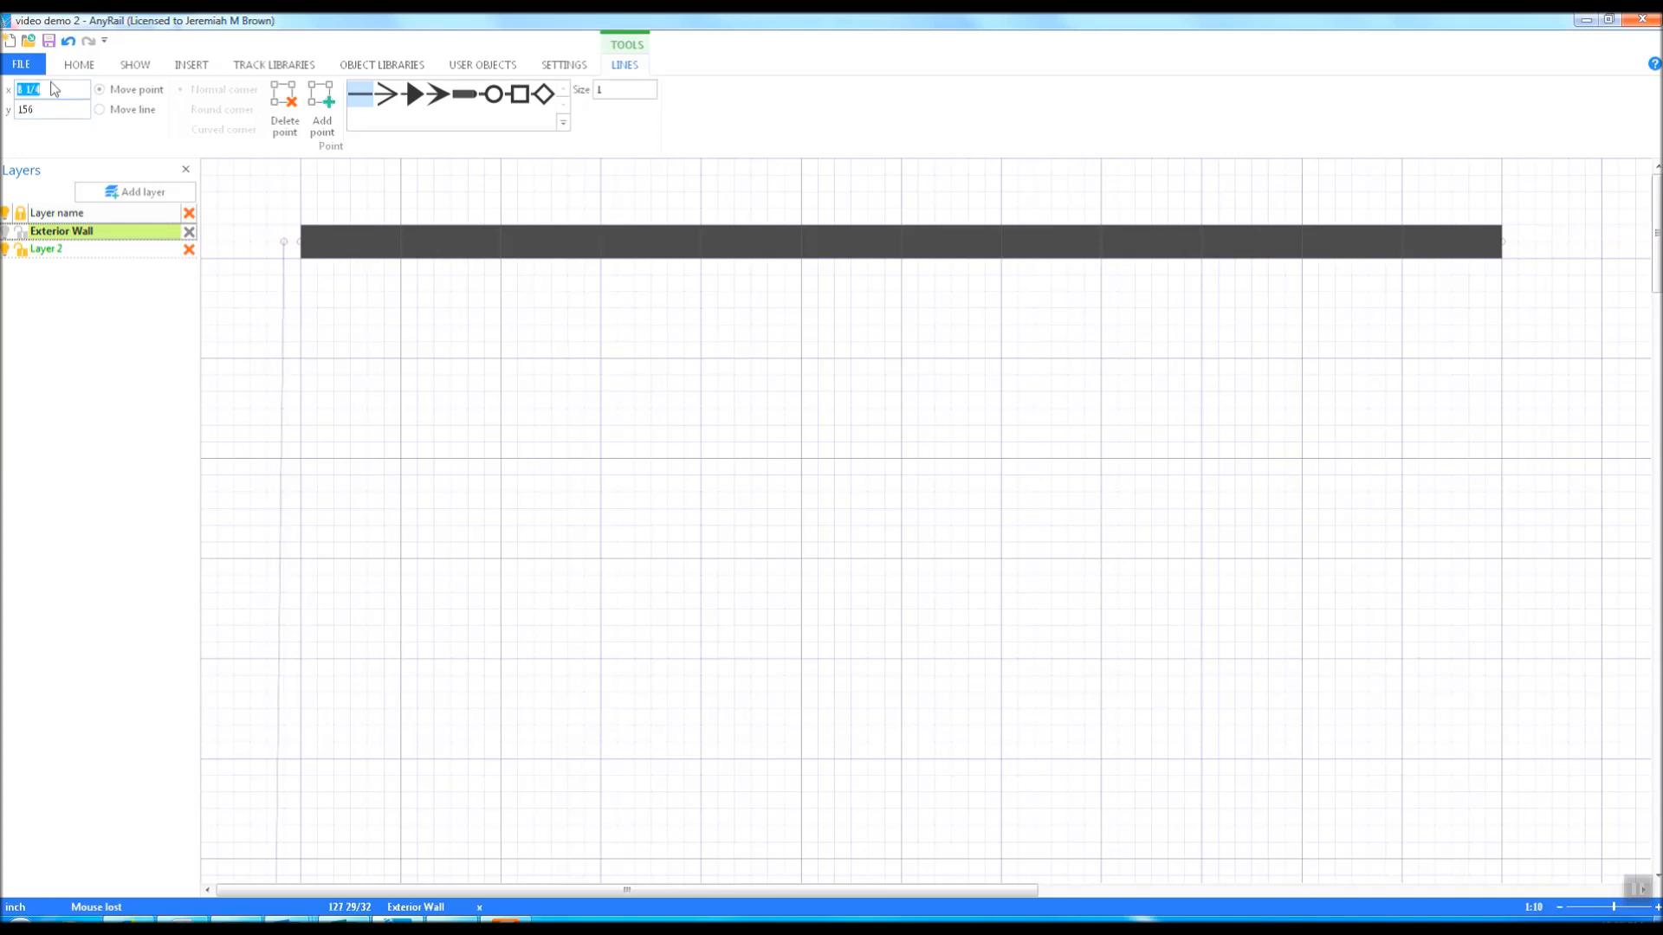
type("8")
key("Return")
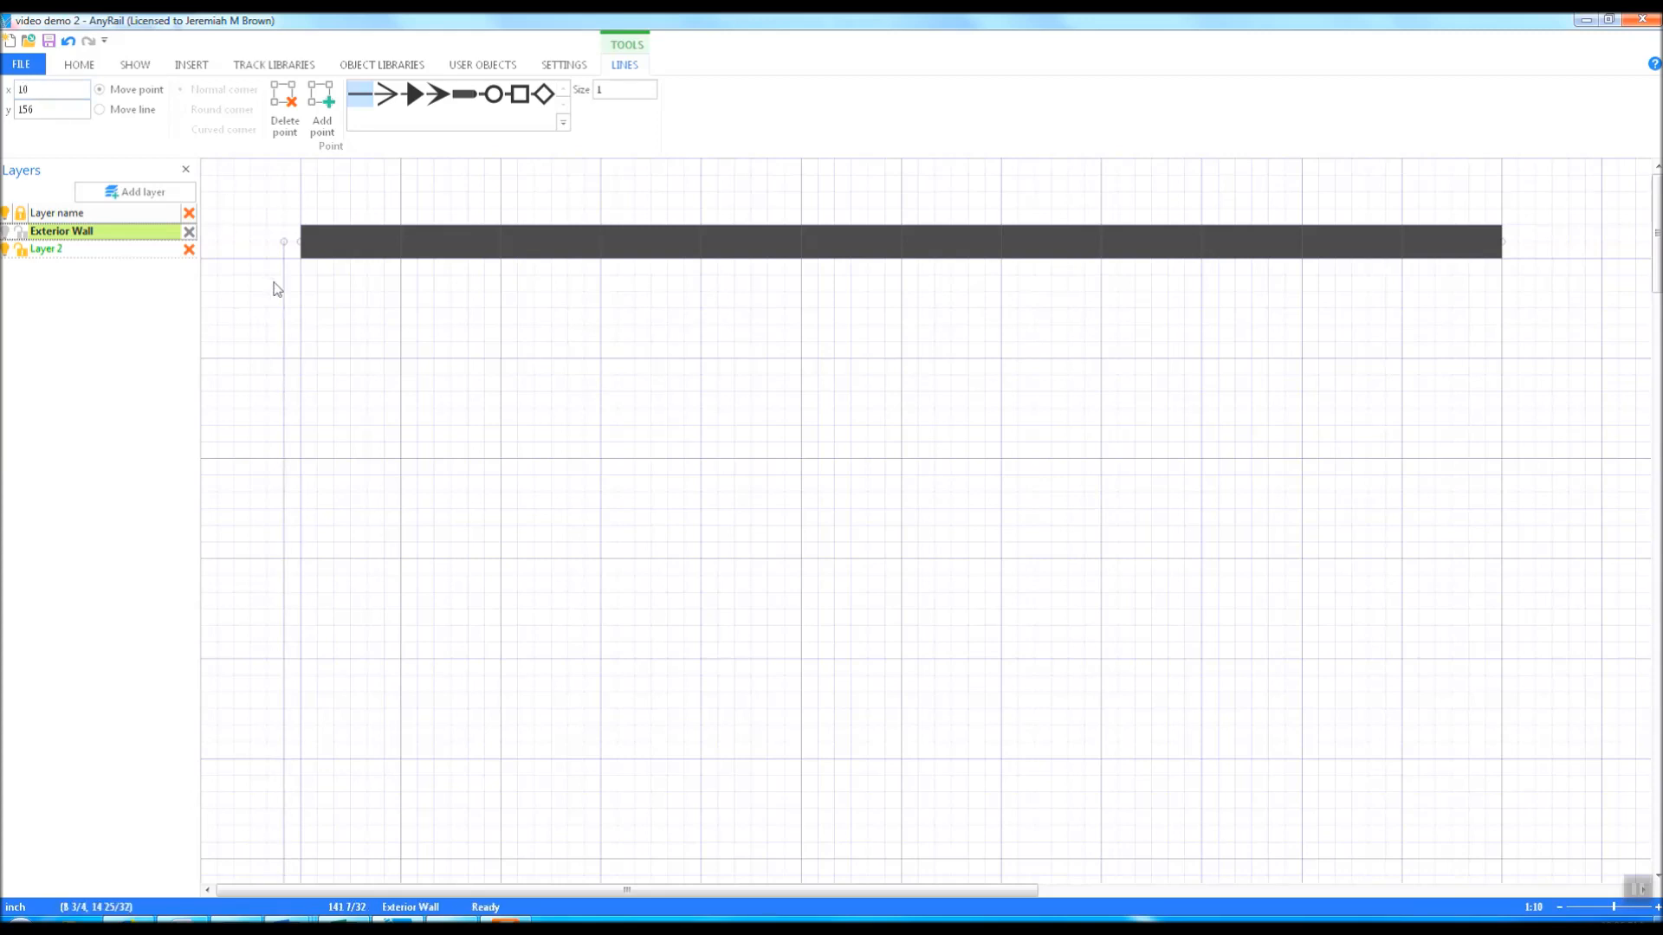
Set the vertical line's width to 4 inches to match the horizontal wall
scroll(716, 393, "down", 3)
scroll(403, 486, "down", 5)
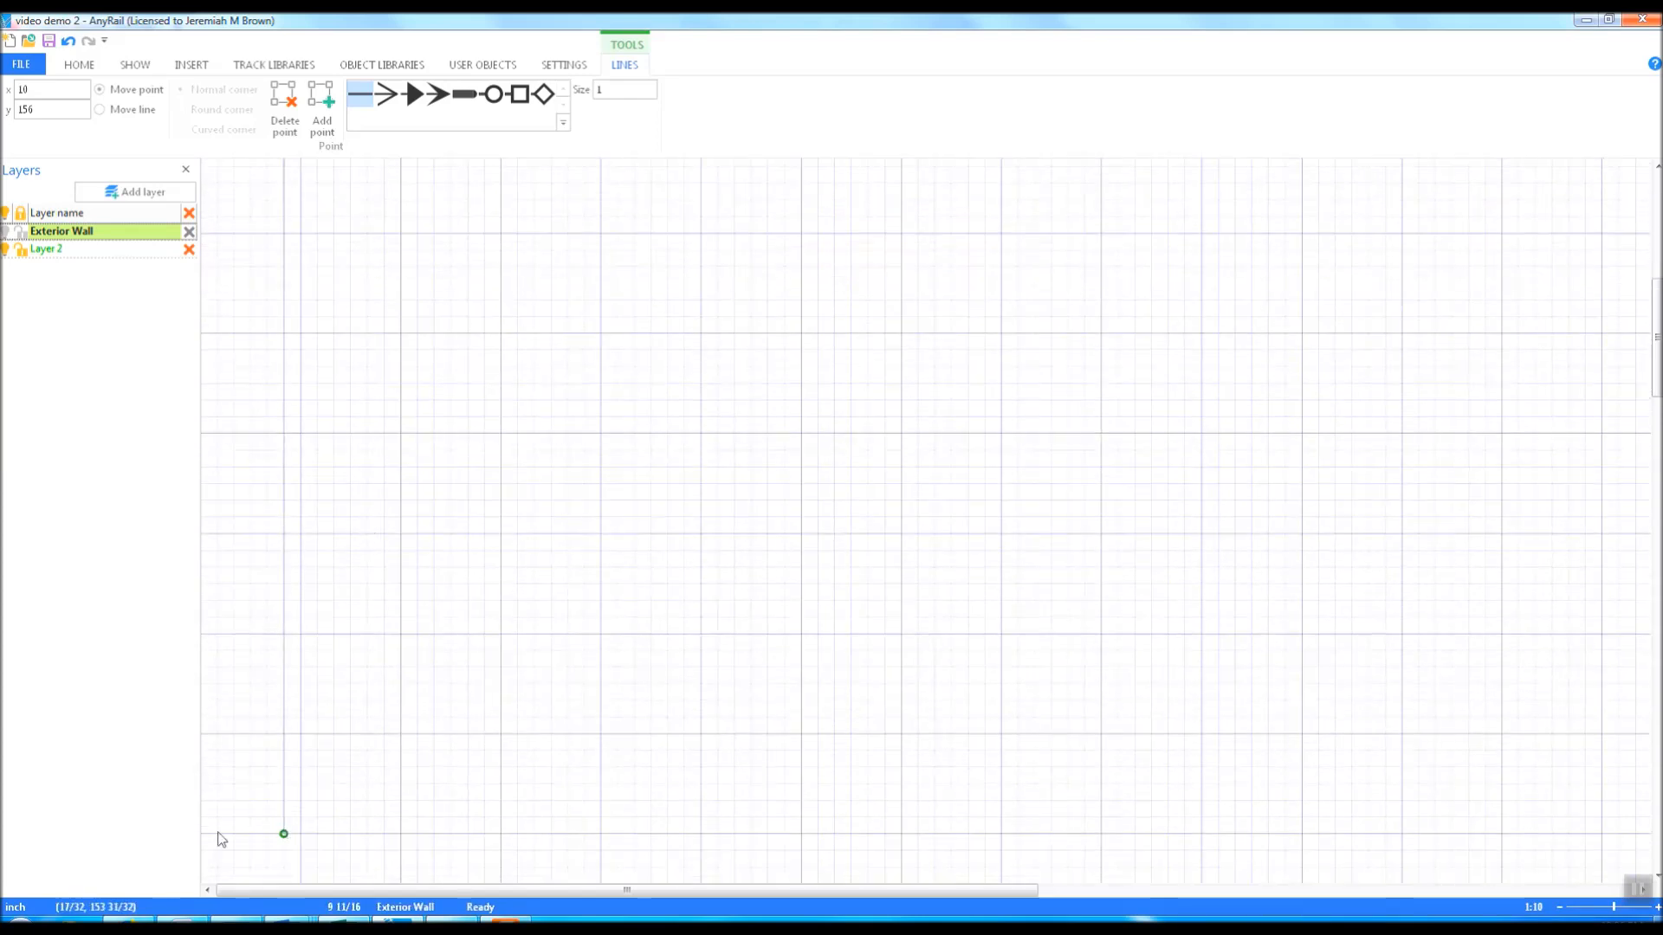
left_click(1559, 907)
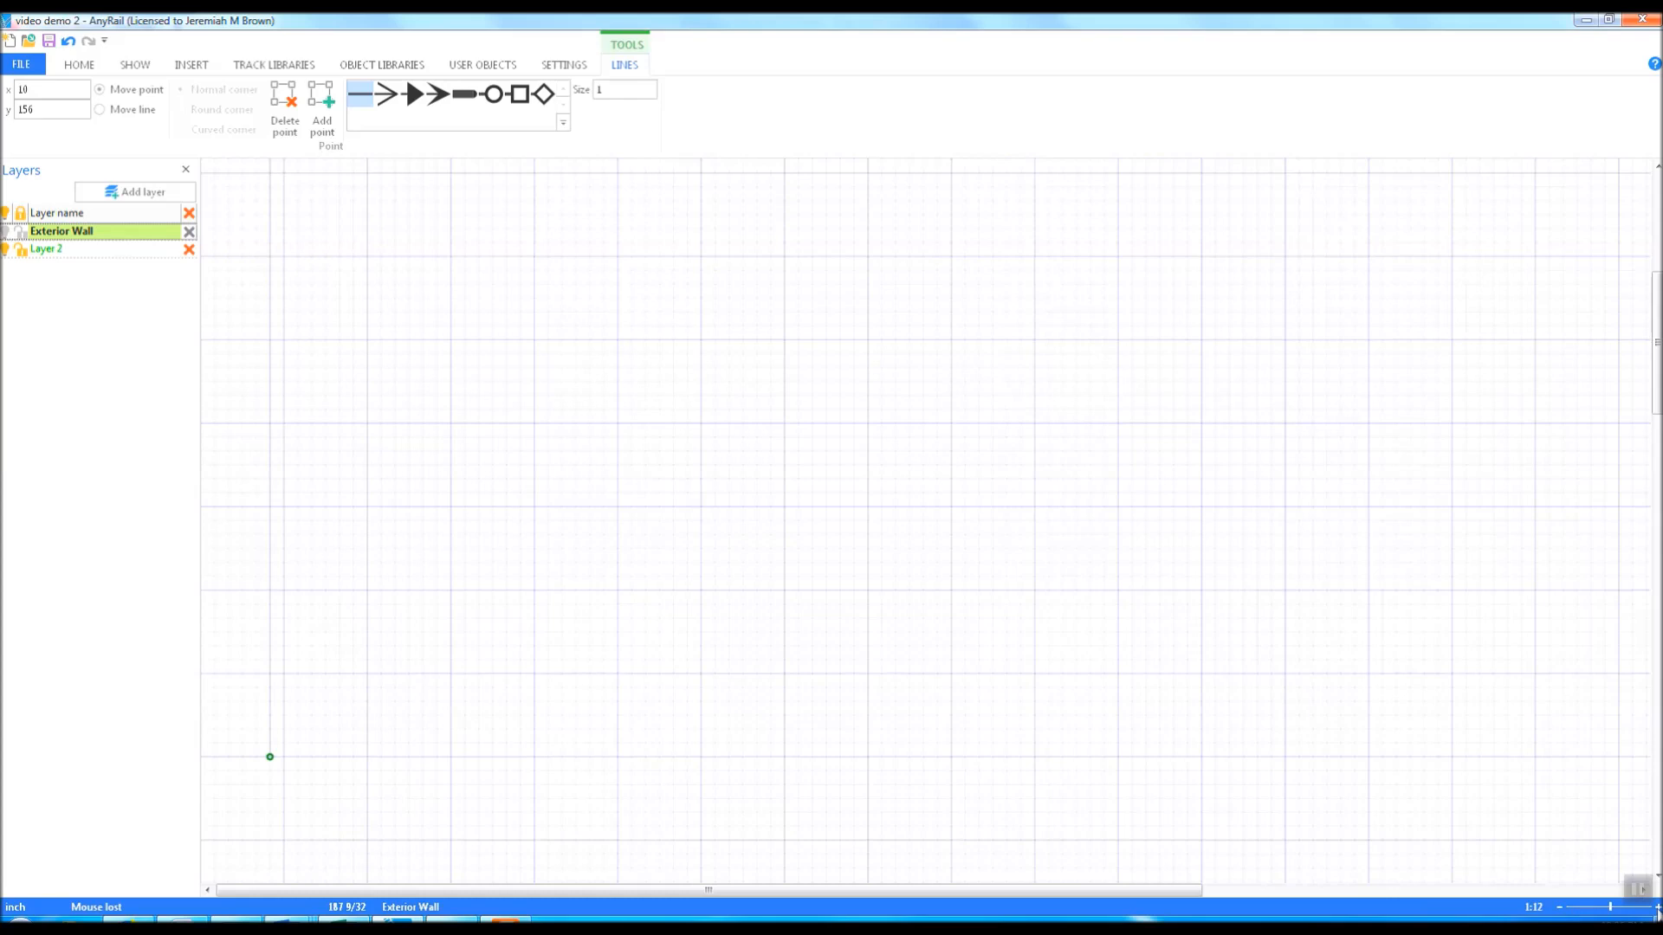
left_click(1558, 908)
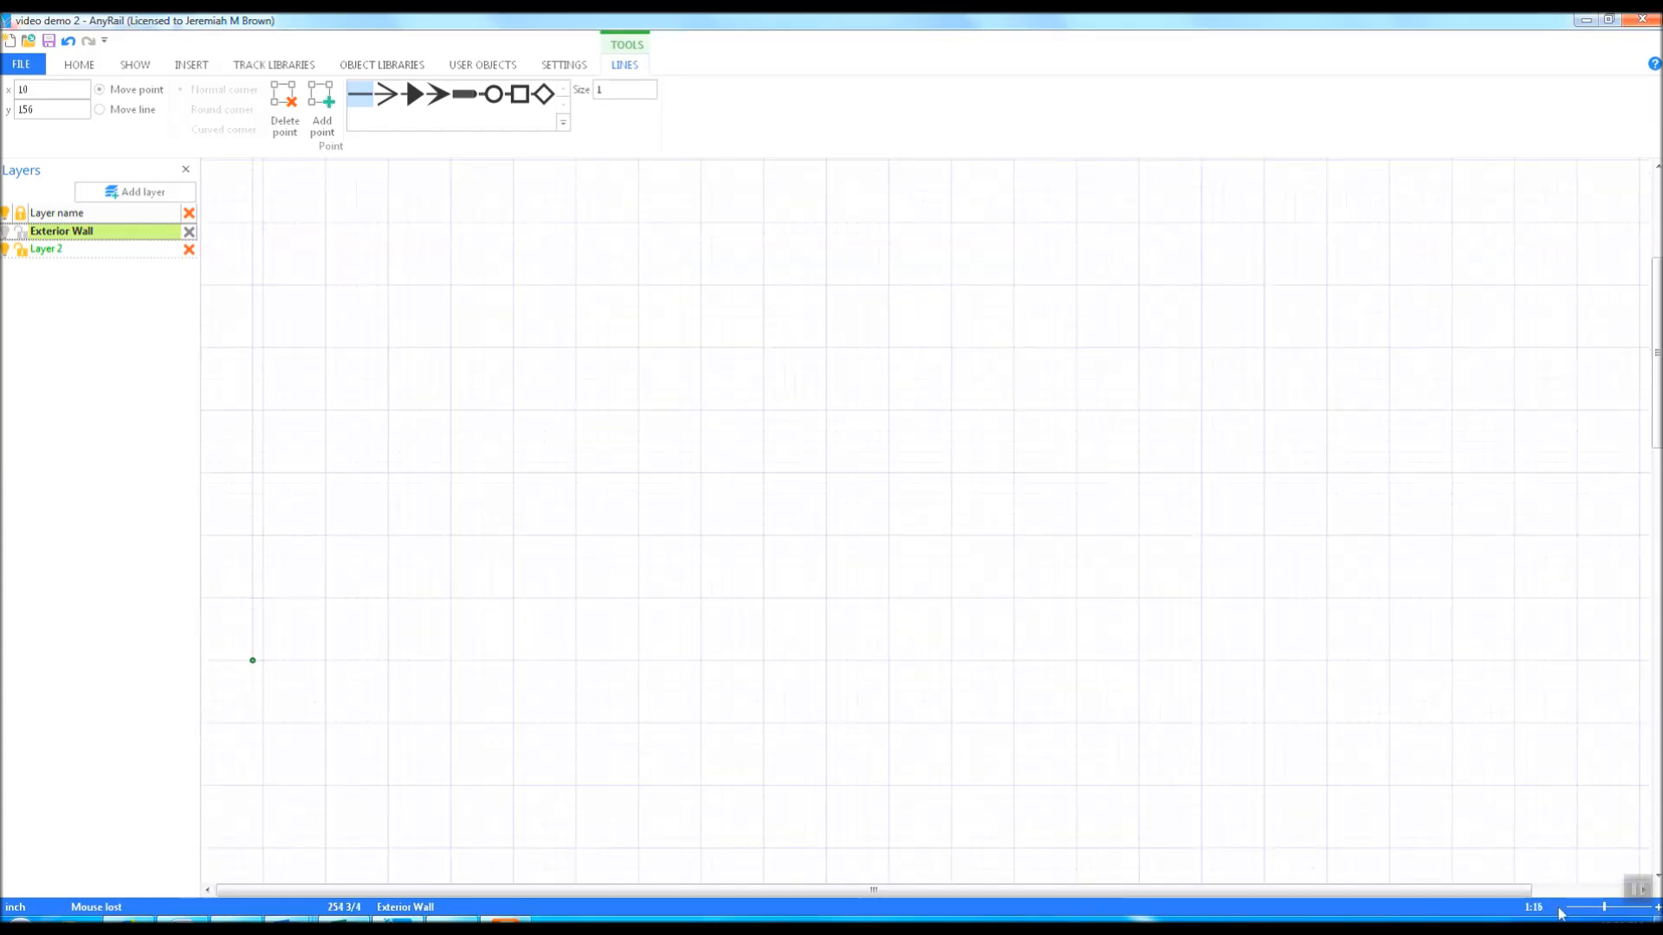
scroll(452, 502, "up", 3)
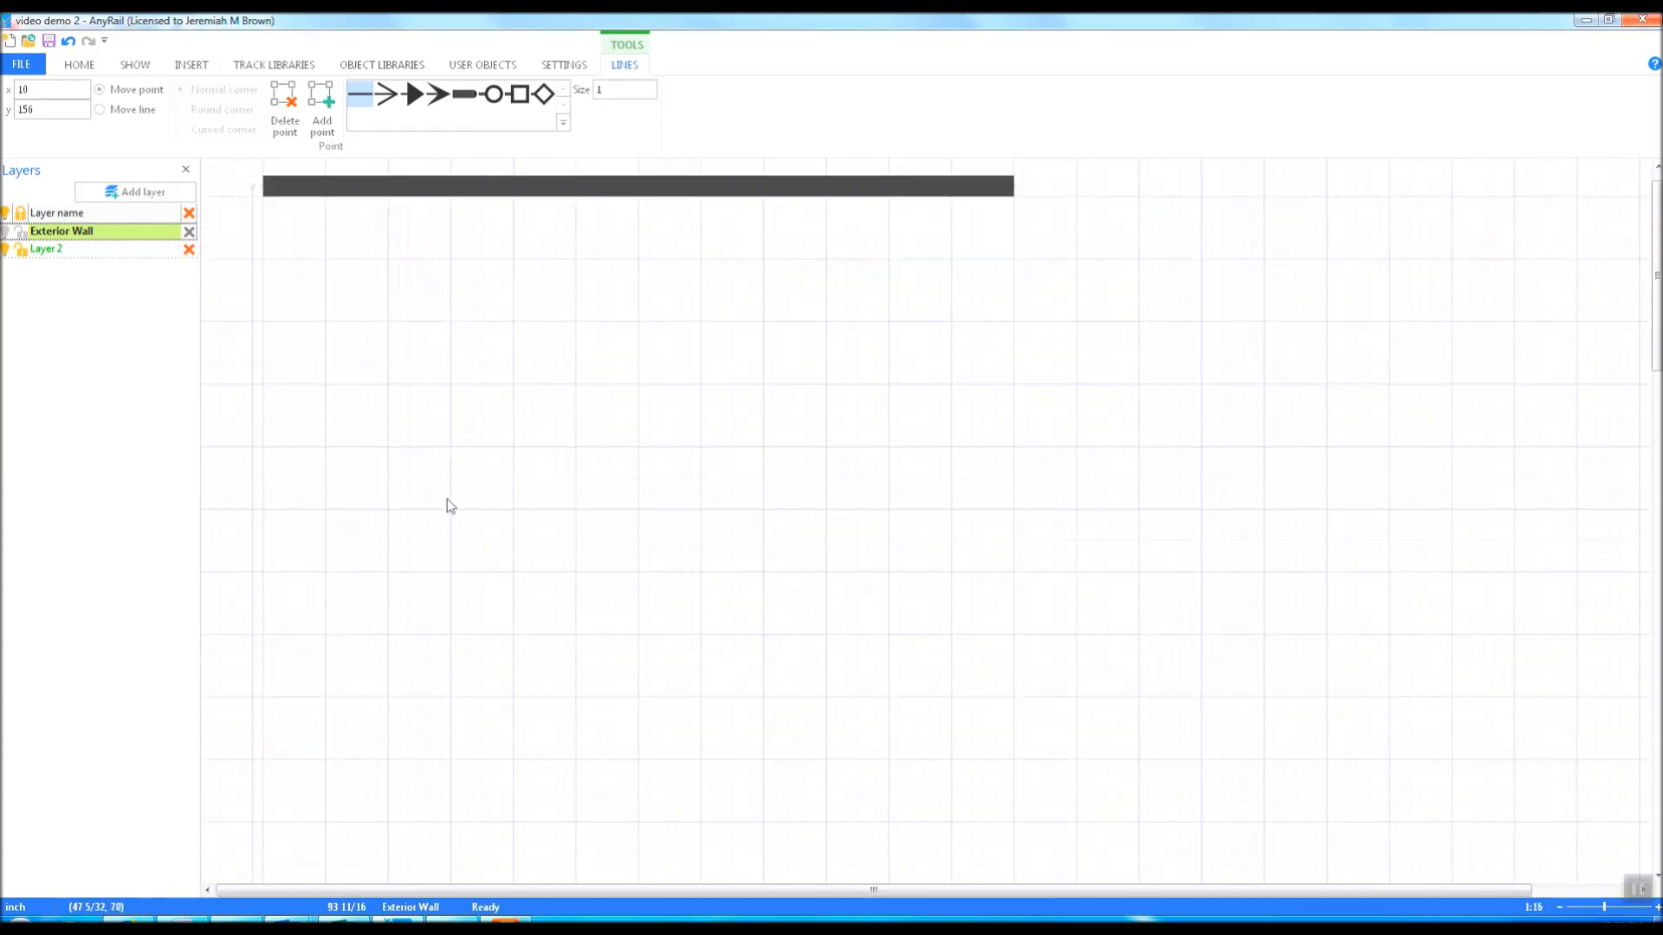
left_click(255, 257)
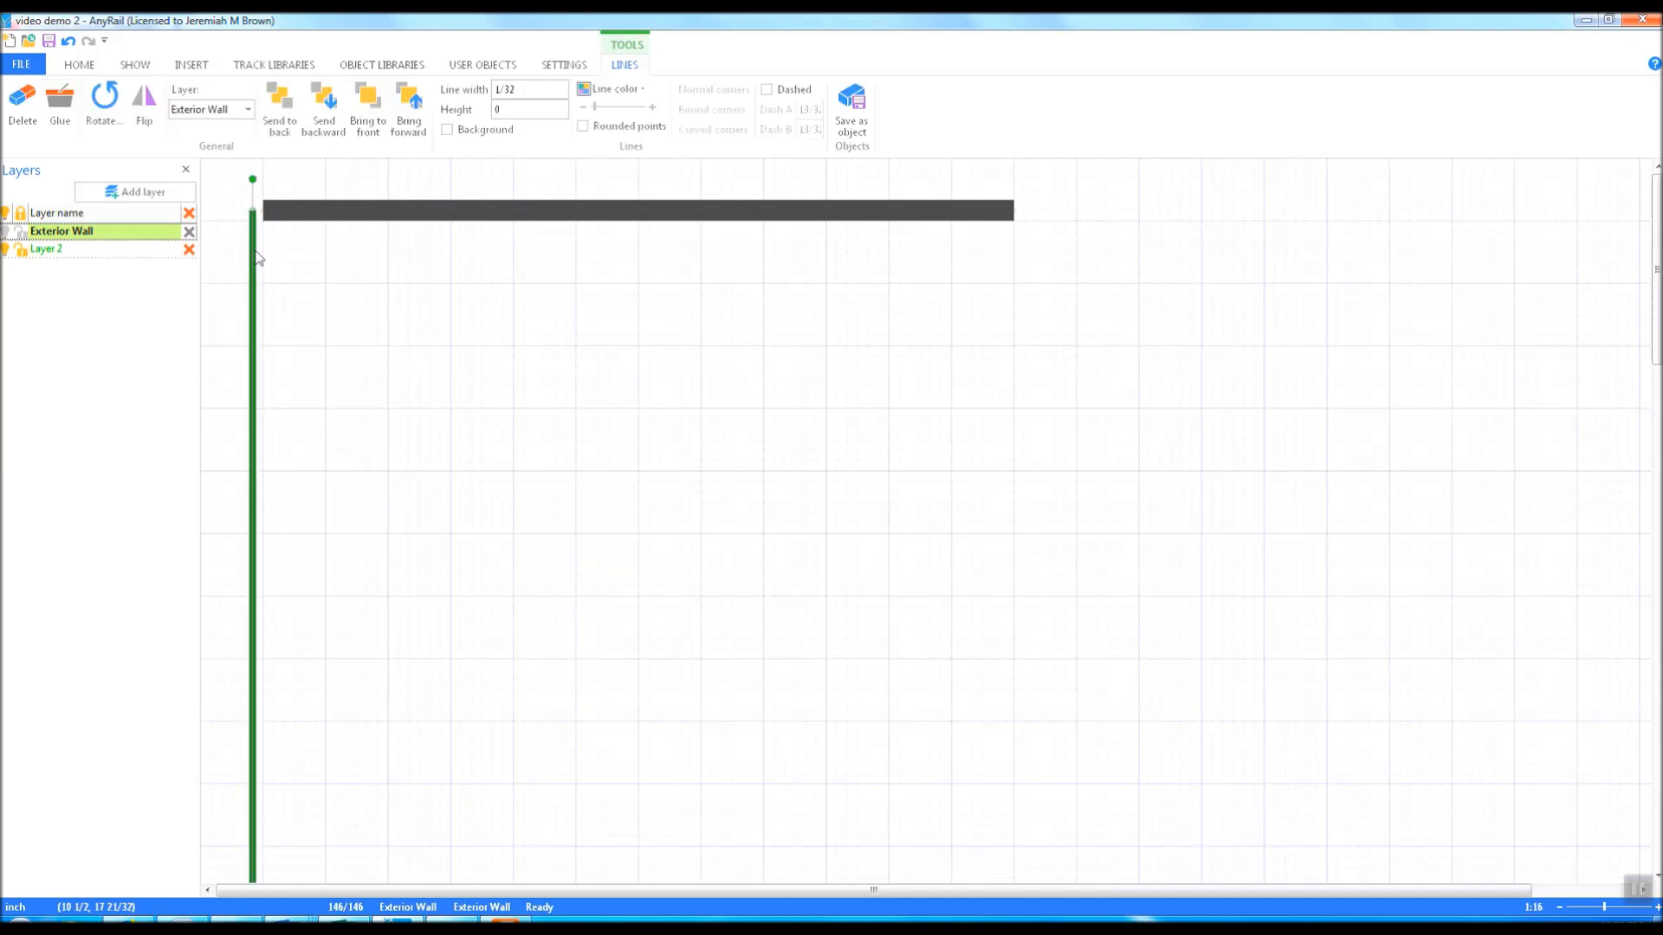
left_click(534, 88)
type("4")
key("Return")
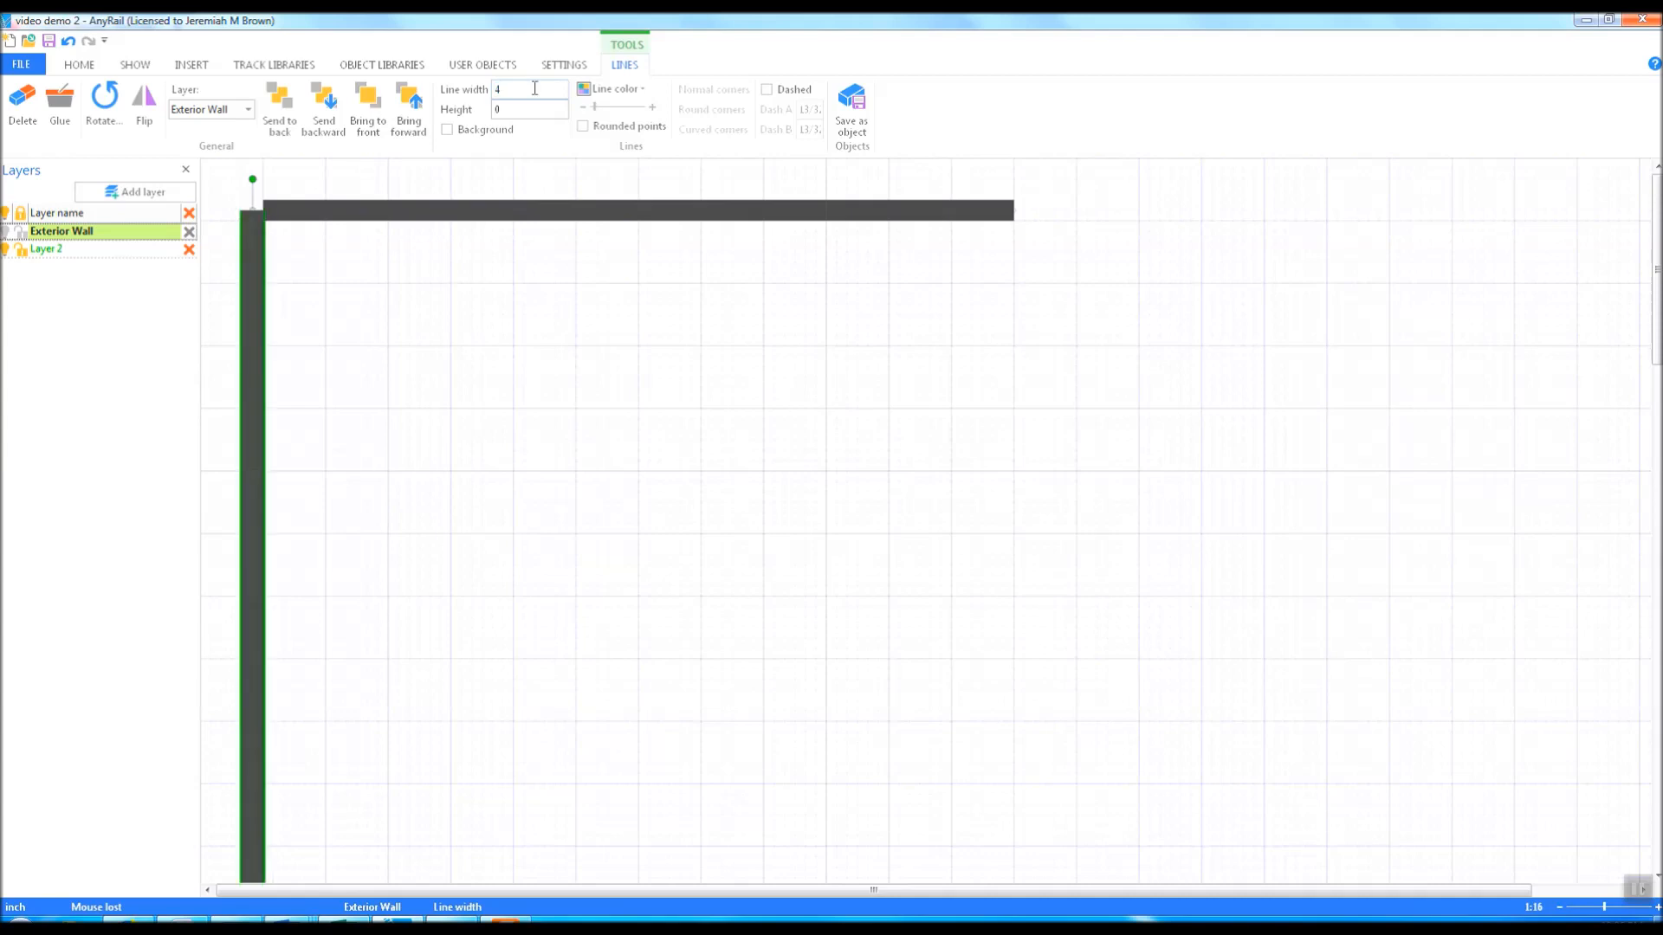
Close the corner with the horizontal wall by setting the vertical wall's upper endpoint y coordinate to 8
left_click(289, 251)
left_click(252, 212)
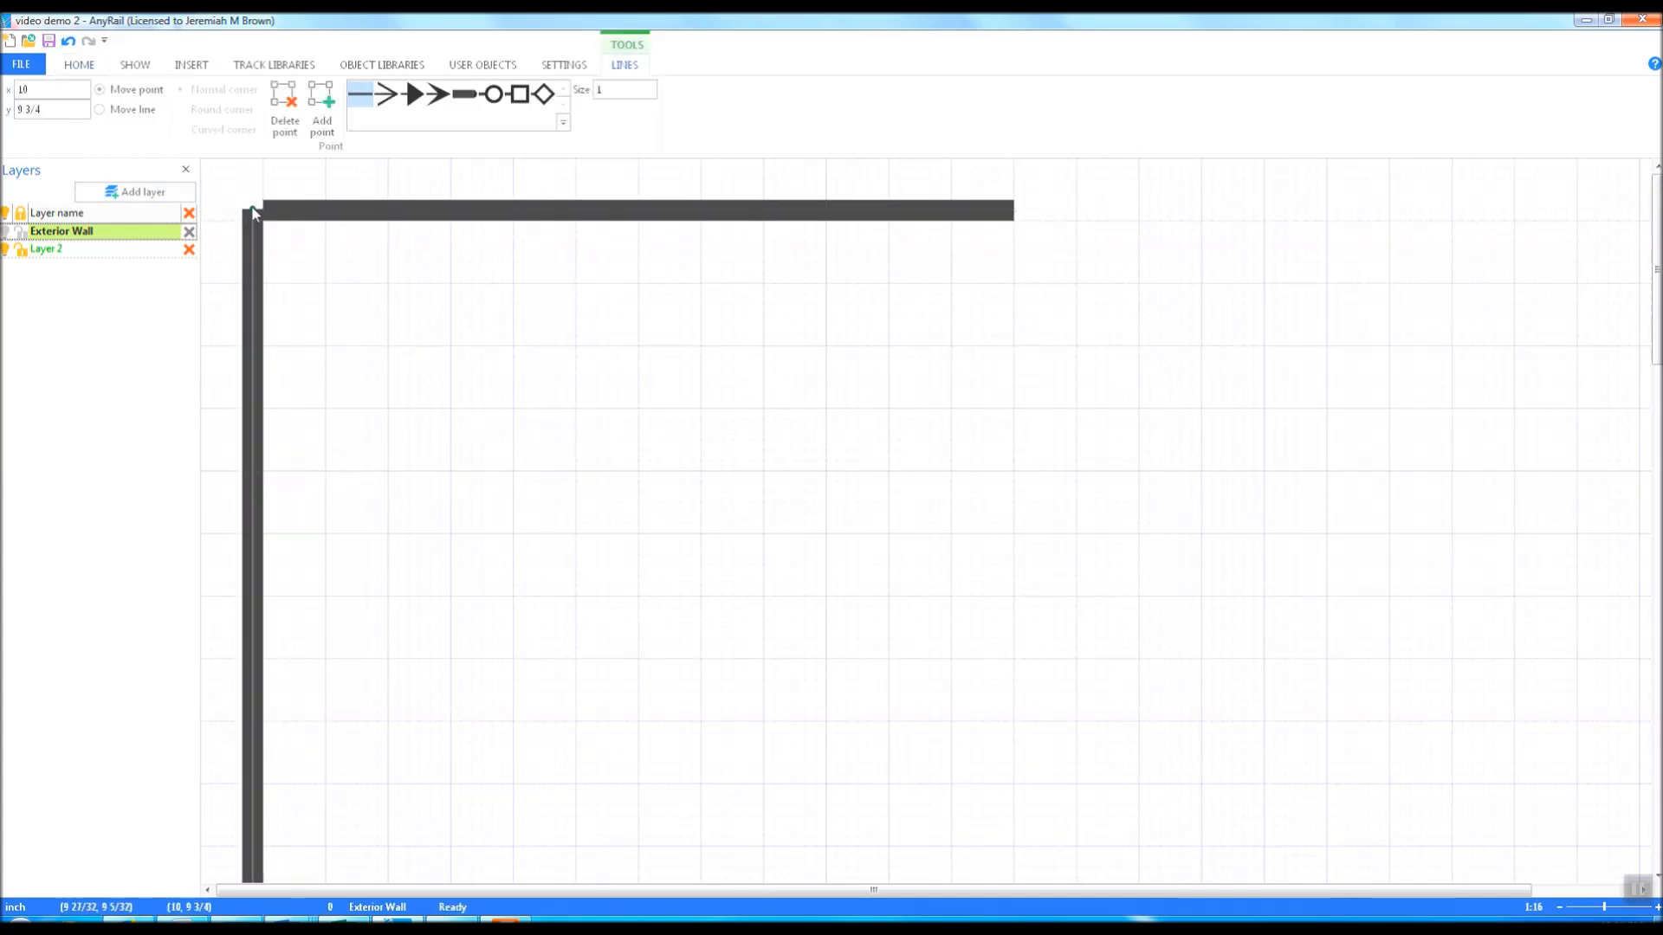
left_click(59, 110)
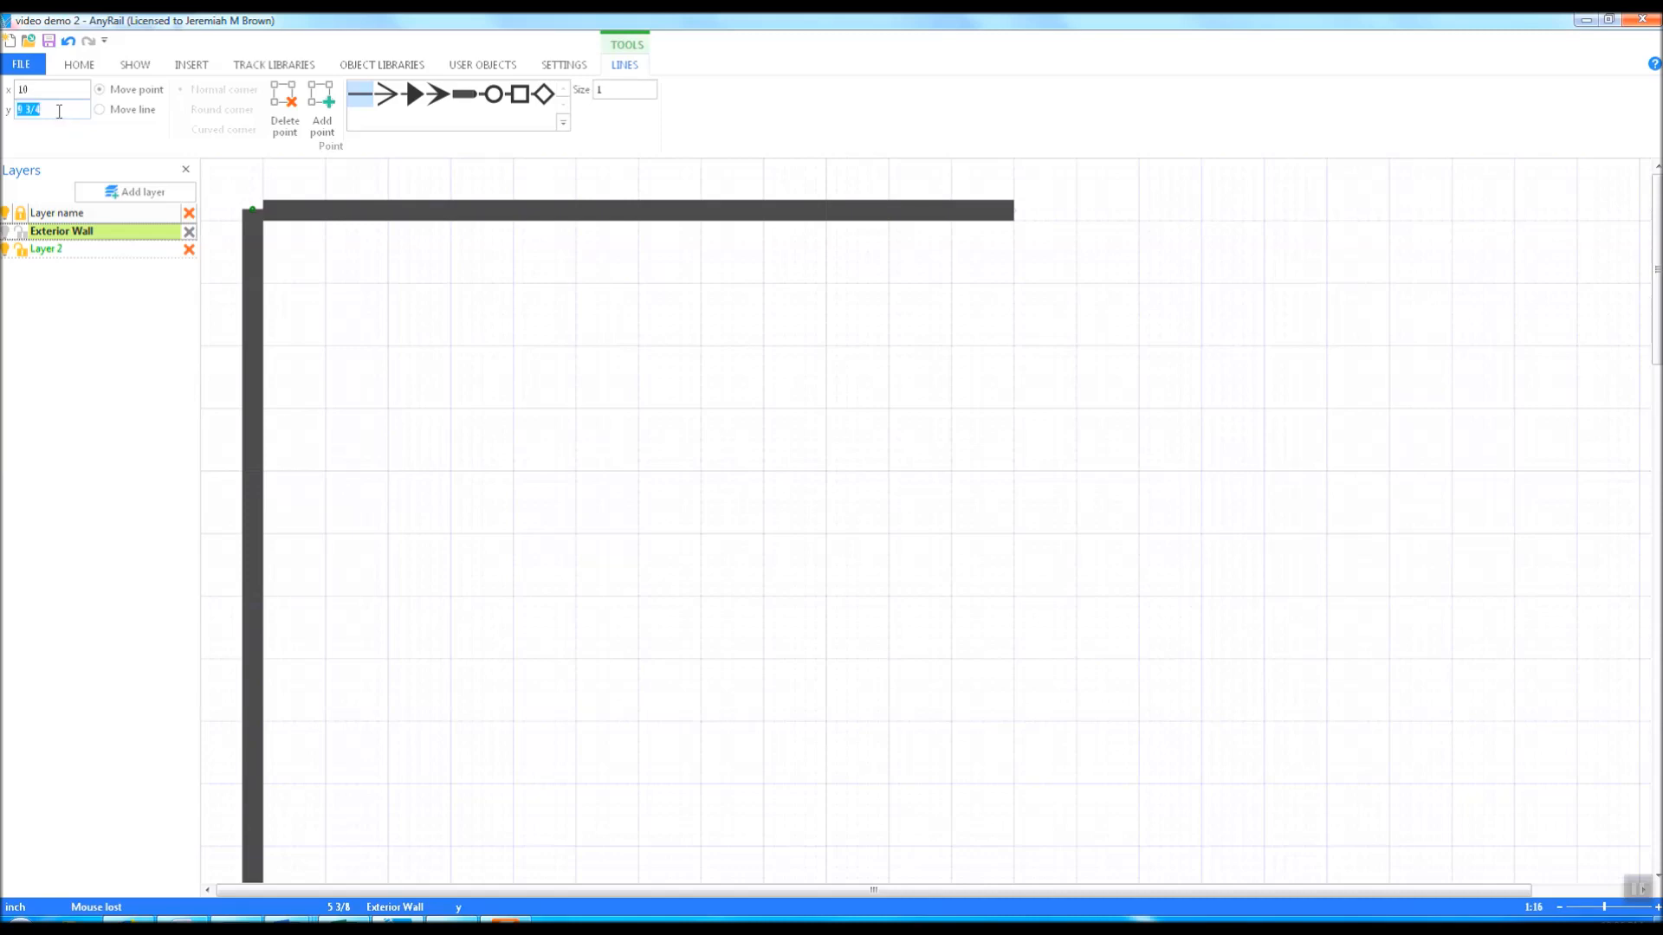
type("10")
key("Return")
left_click(49, 110)
type("12")
key("Return")
double_click(48, 110)
type("8")
key("Return")
left_click(627, 511)
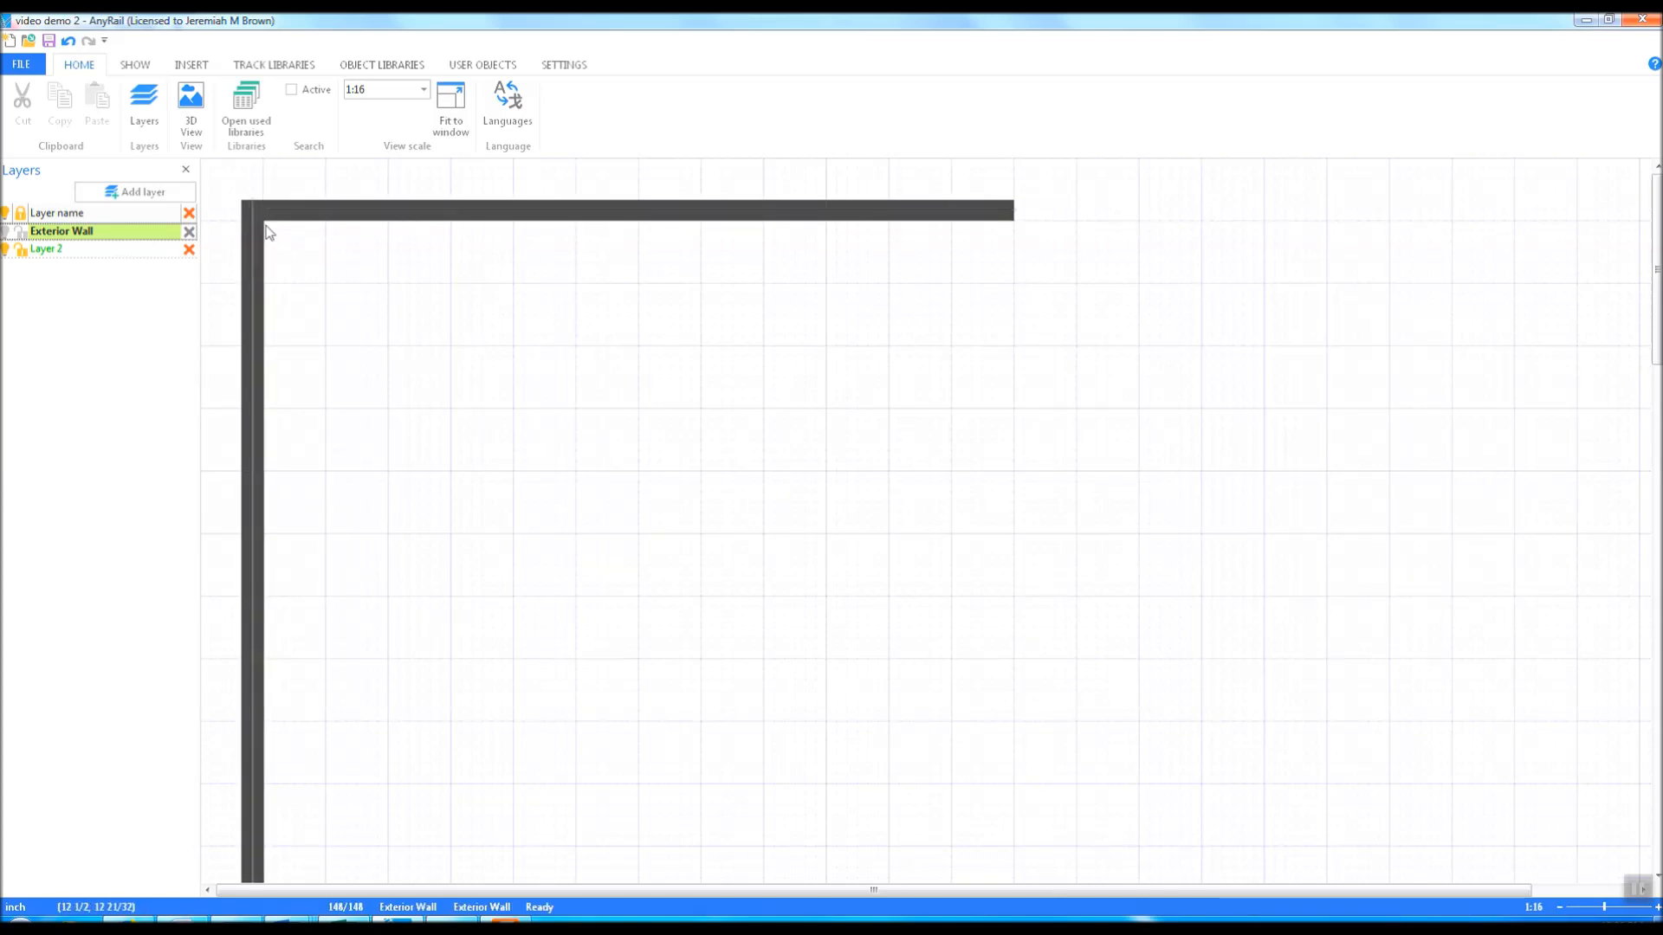
Draw a roughly horizontal line about 106 inches long near the vertical wall's lower end, running to its right
scroll(386, 680, "down", 1)
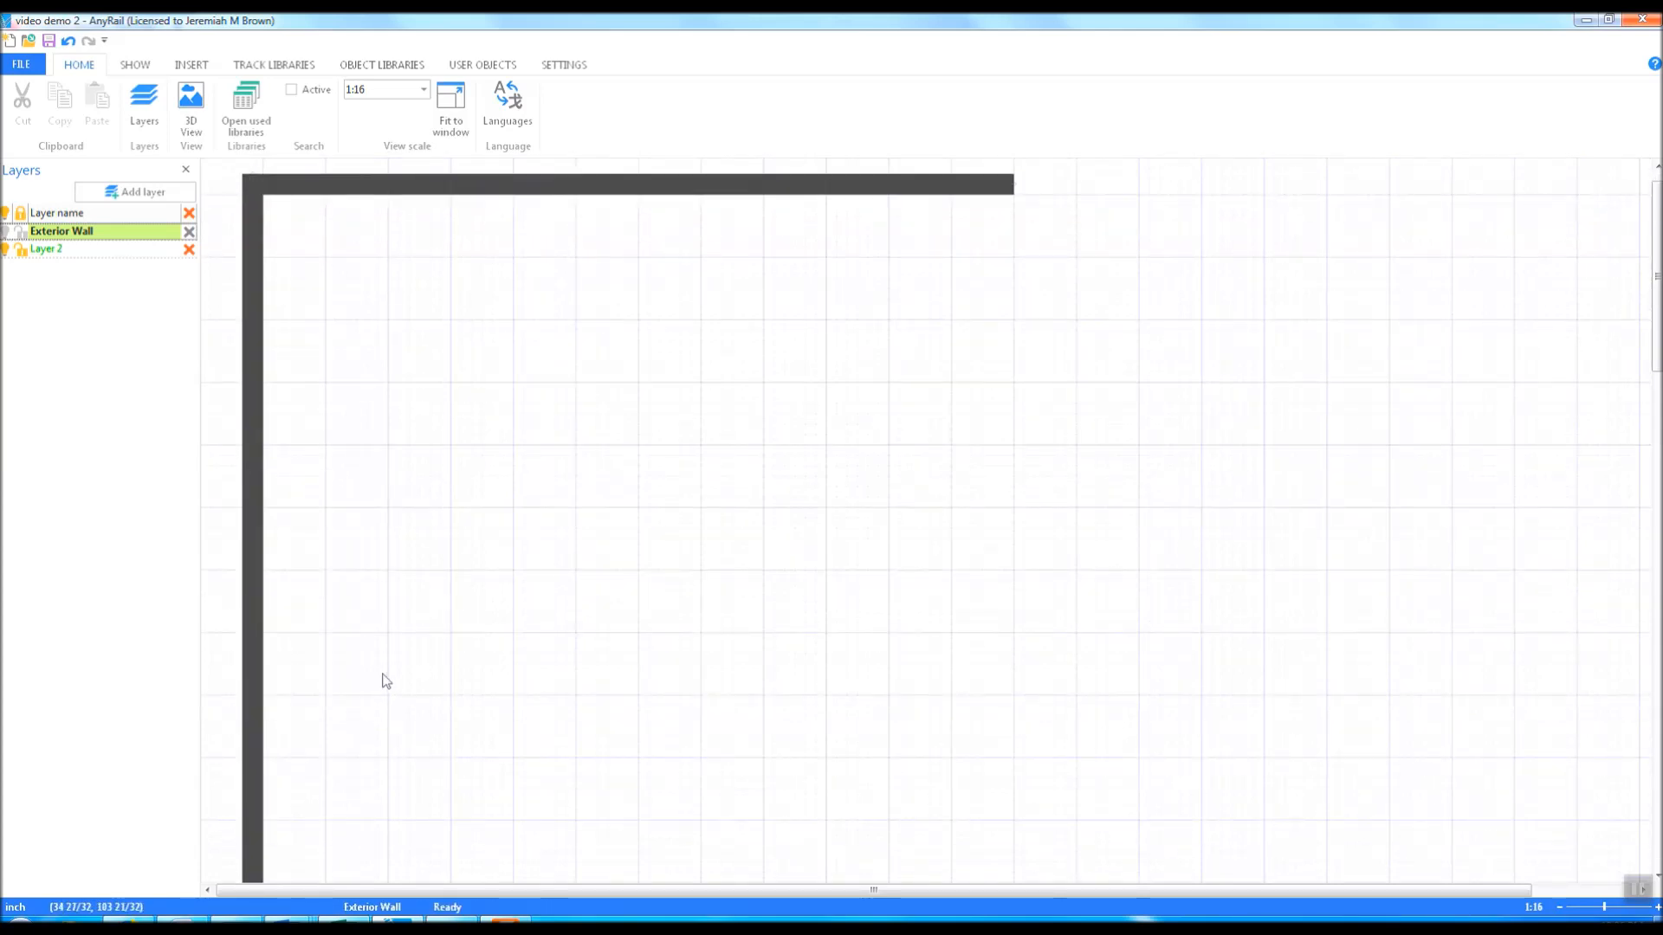
scroll(386, 680, "down", 3)
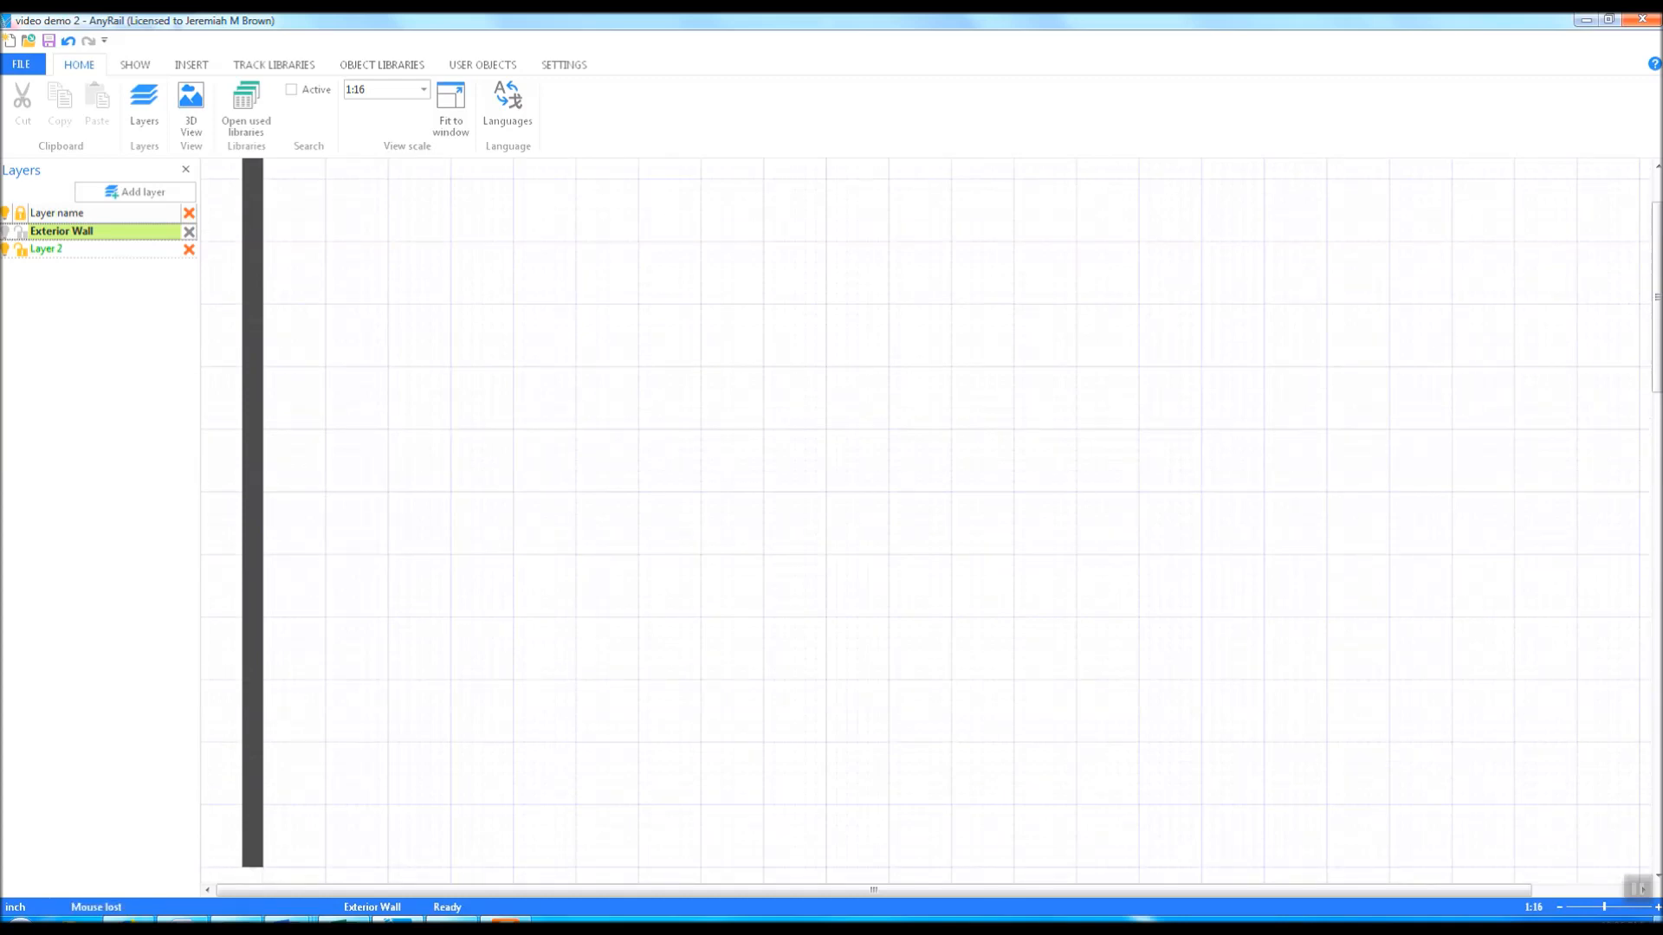
left_click(1560, 907)
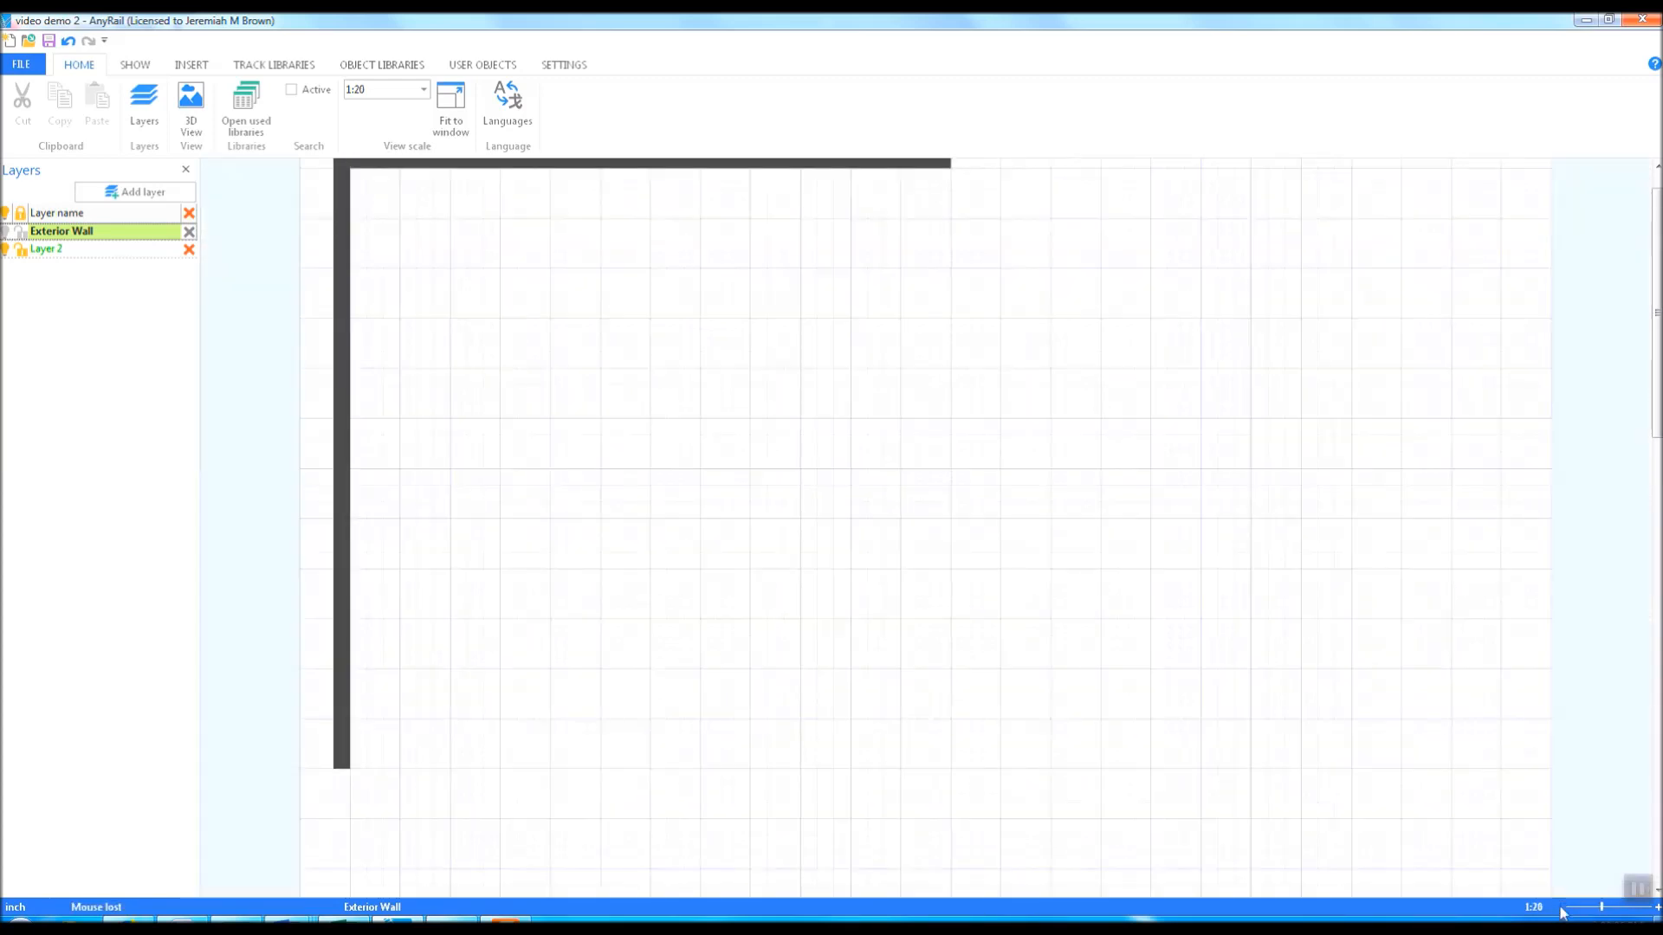
scroll(814, 652, "up", 2)
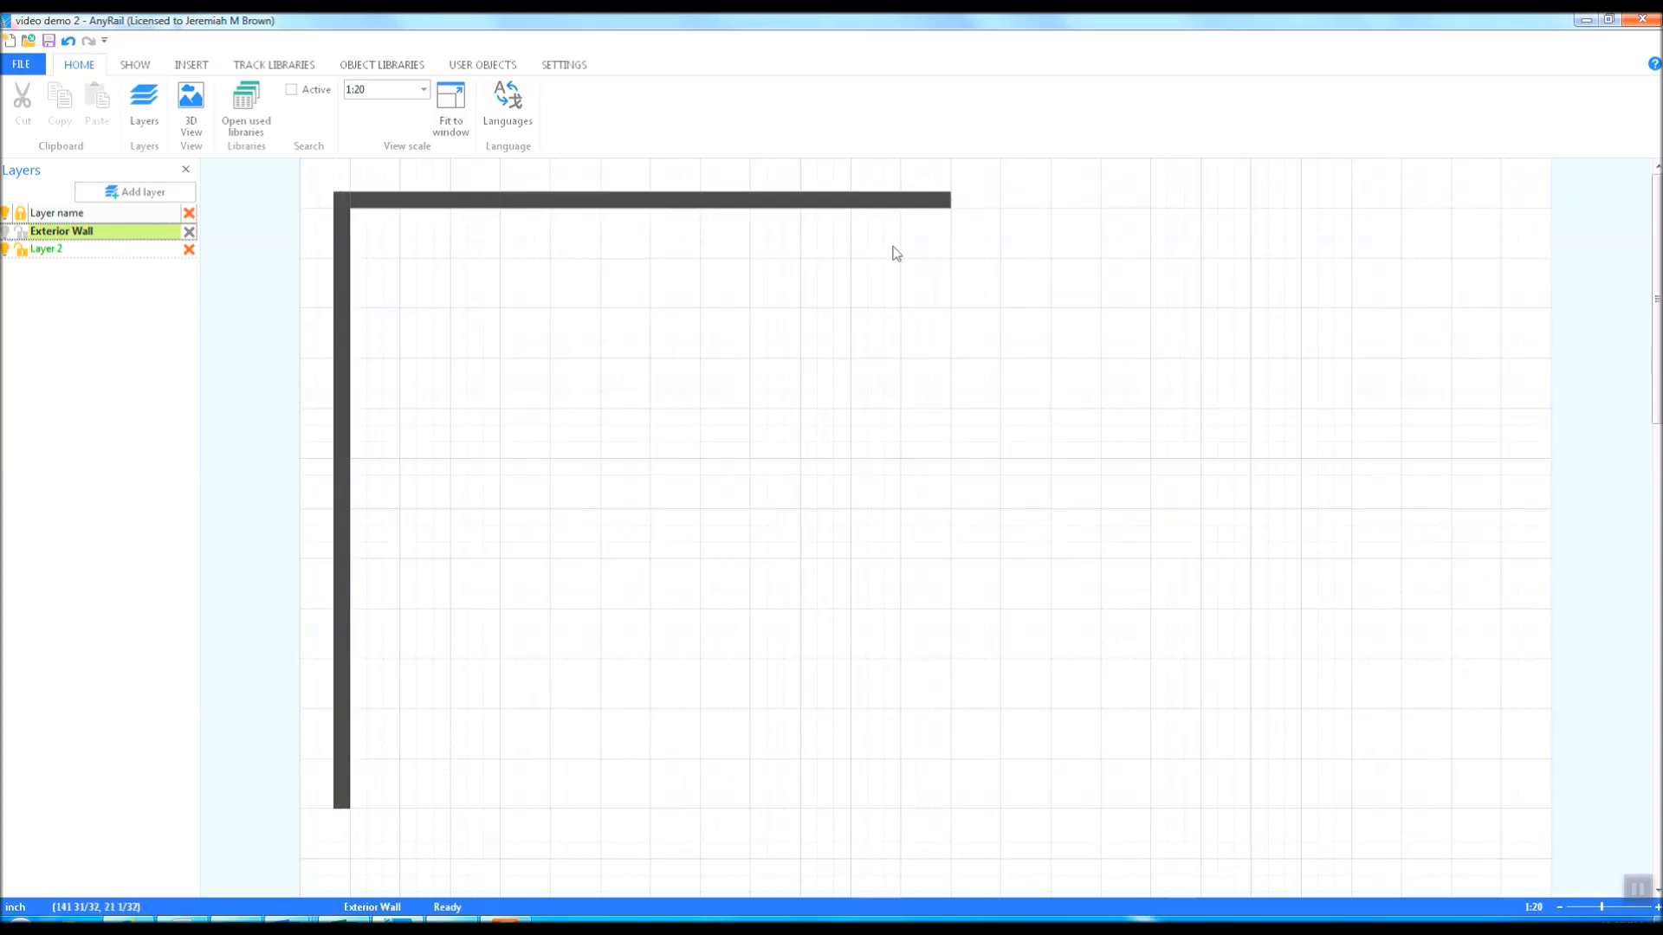
left_click(191, 62)
left_click(23, 106)
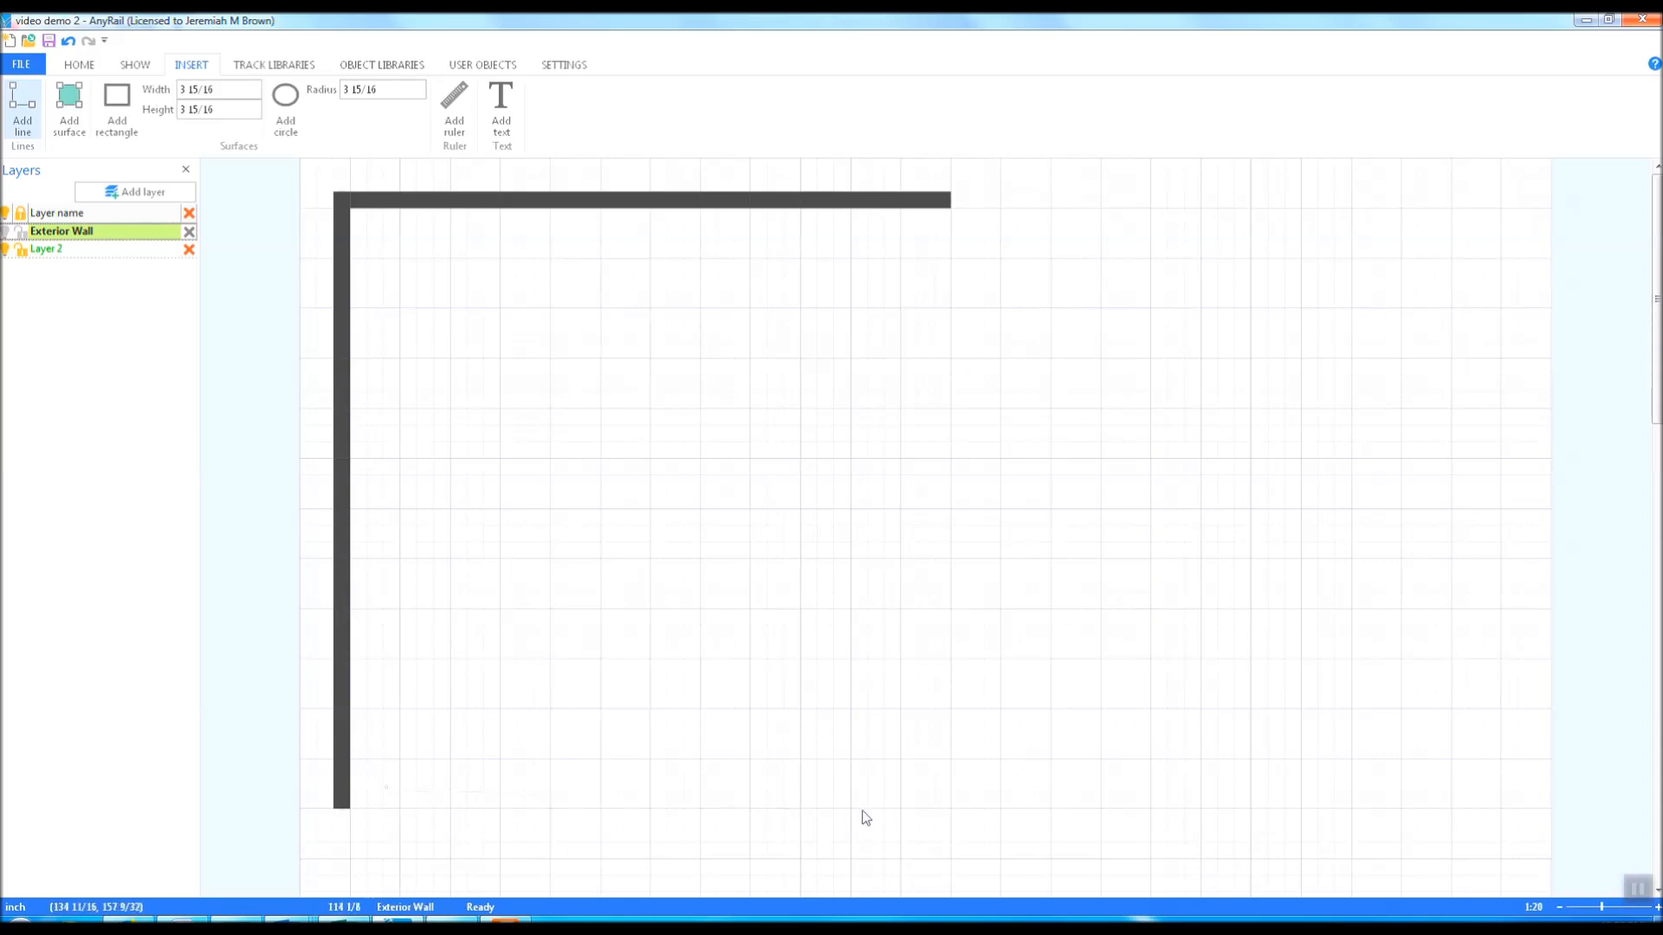
double_click(828, 784)
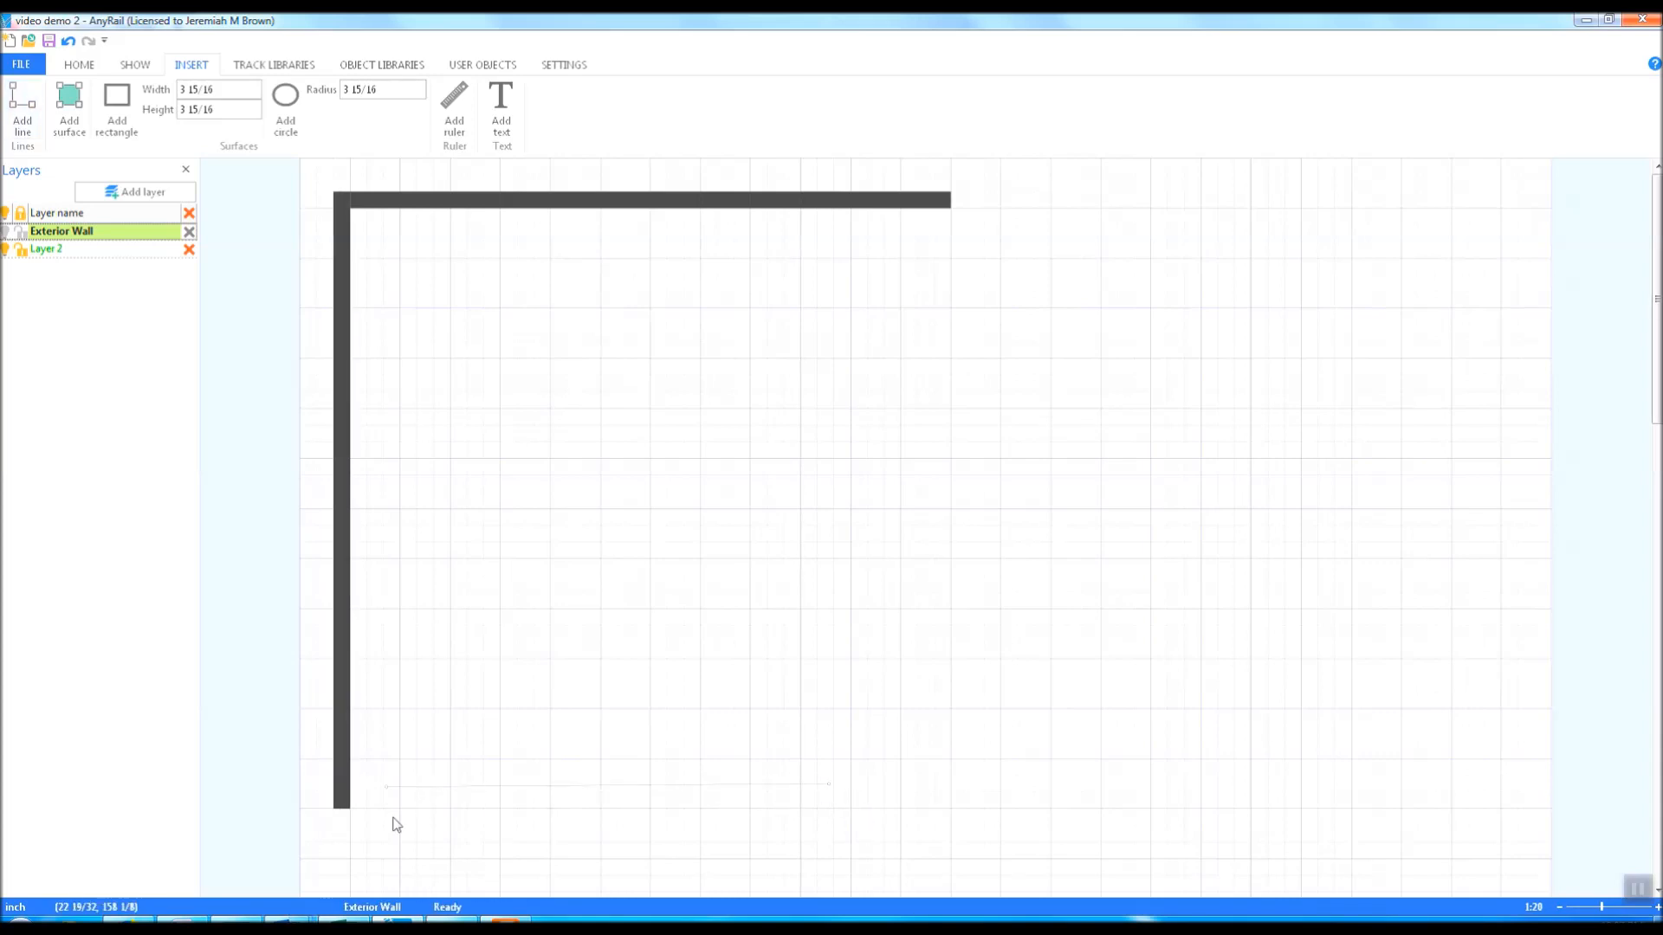
Set the lower horizontal line's left endpoint to x 12 and y 156, using the vertical wall's lower endpoint as reference
left_click(341, 808)
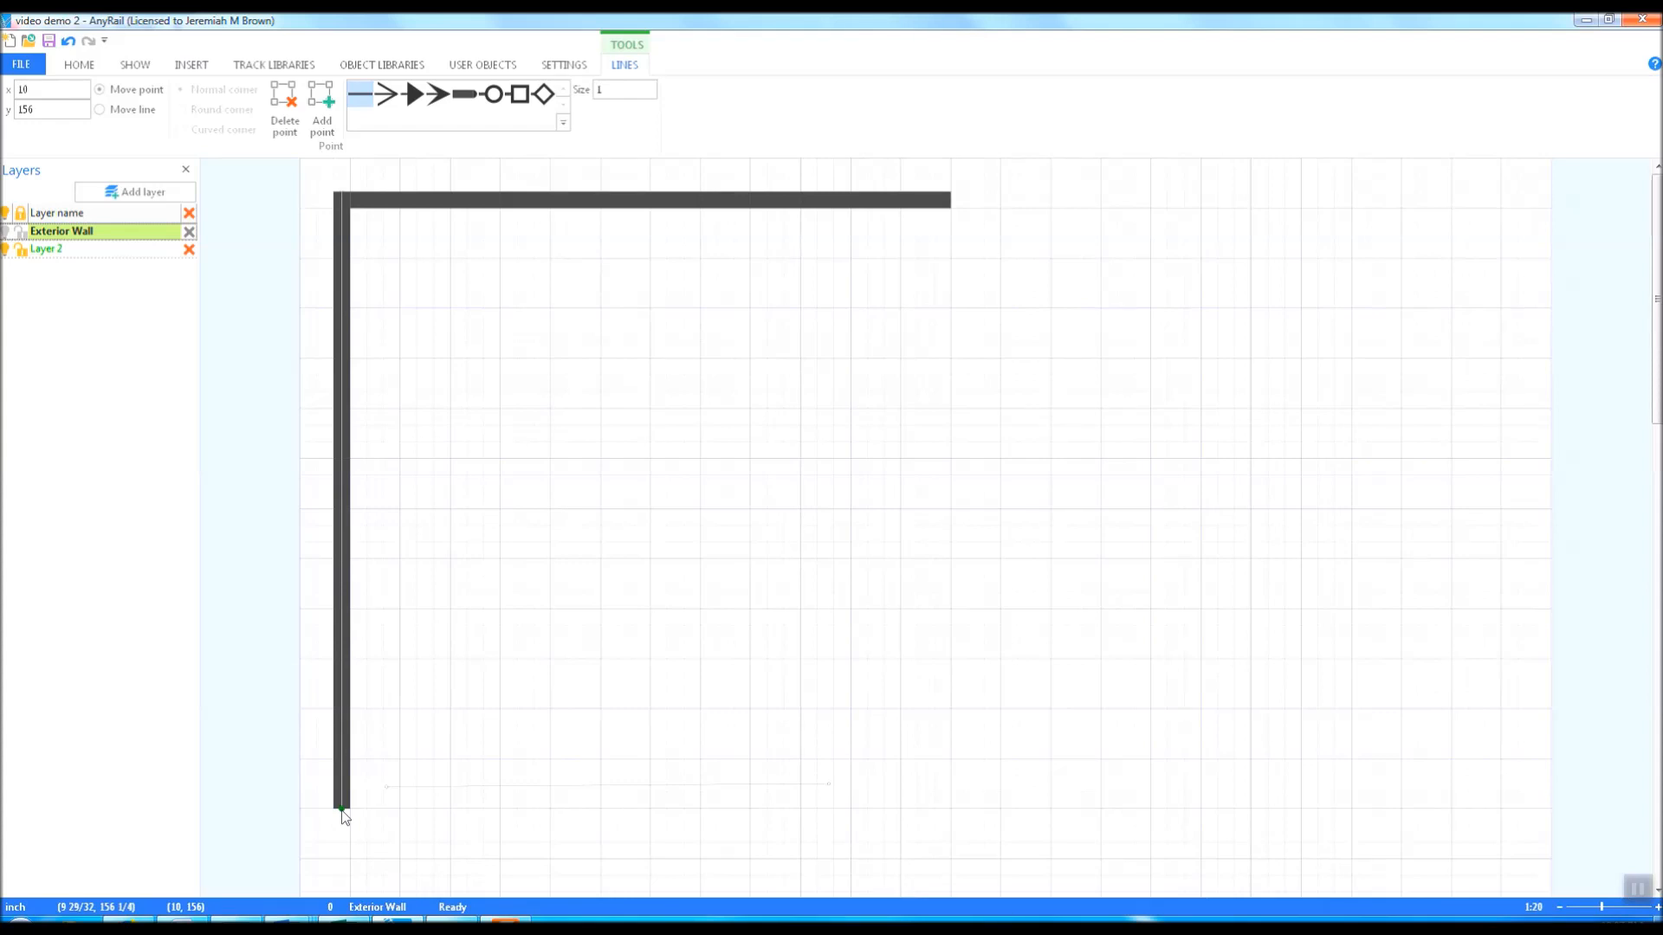
left_click(386, 786)
left_click(68, 107)
type("1")
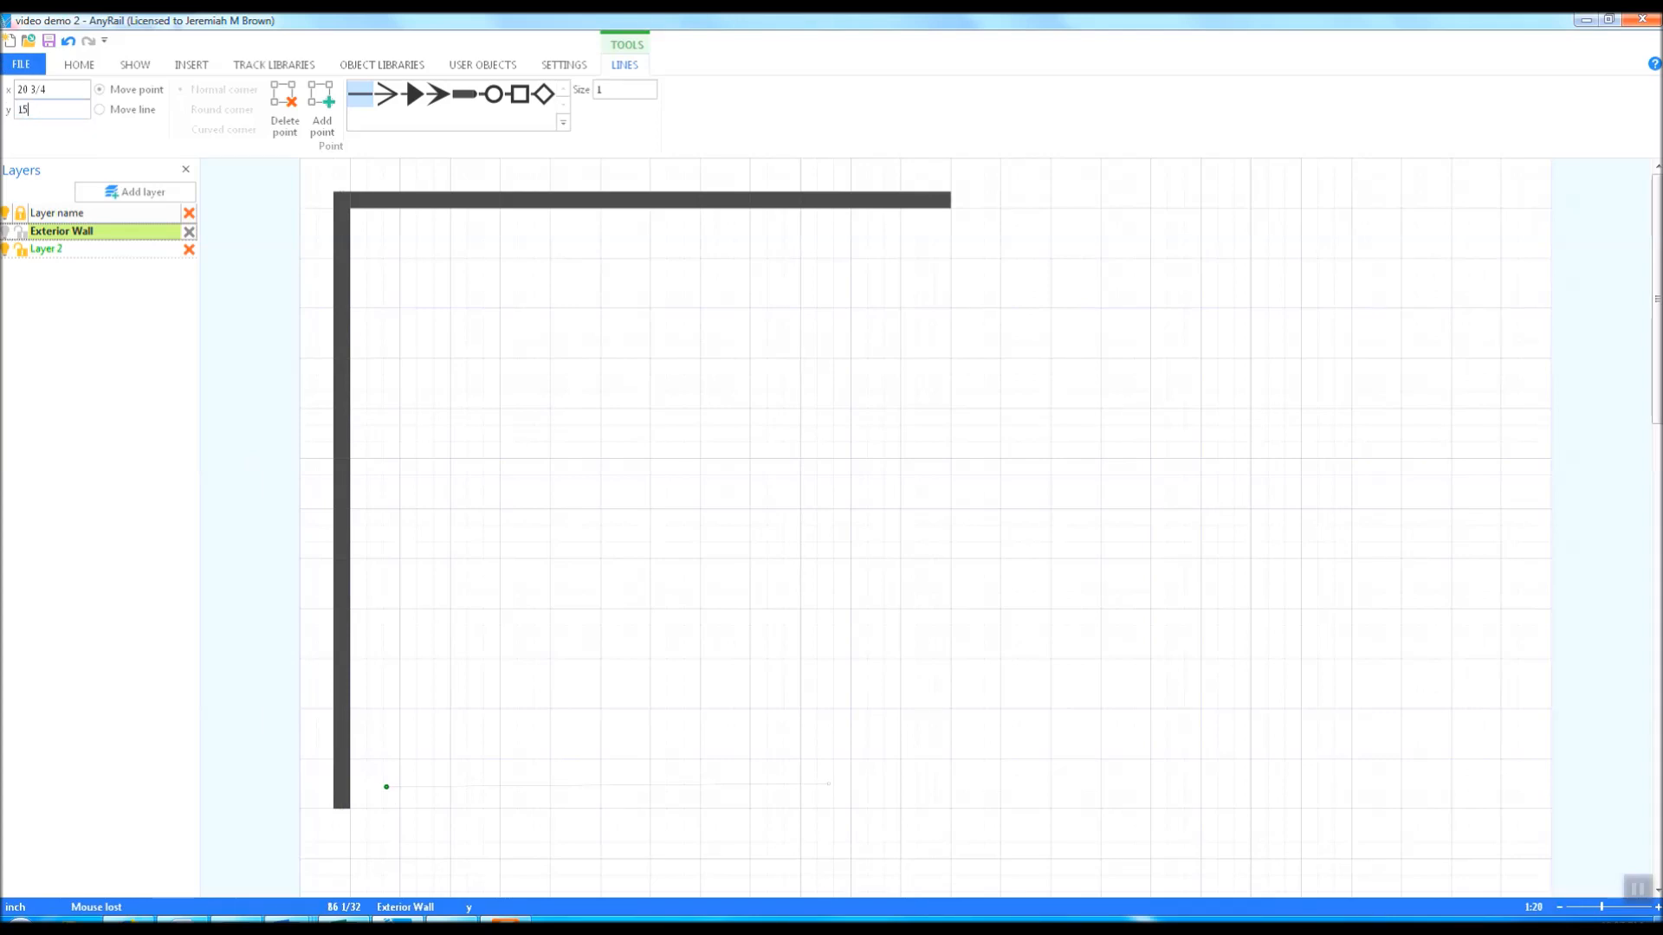
left_click(62, 90)
type("12")
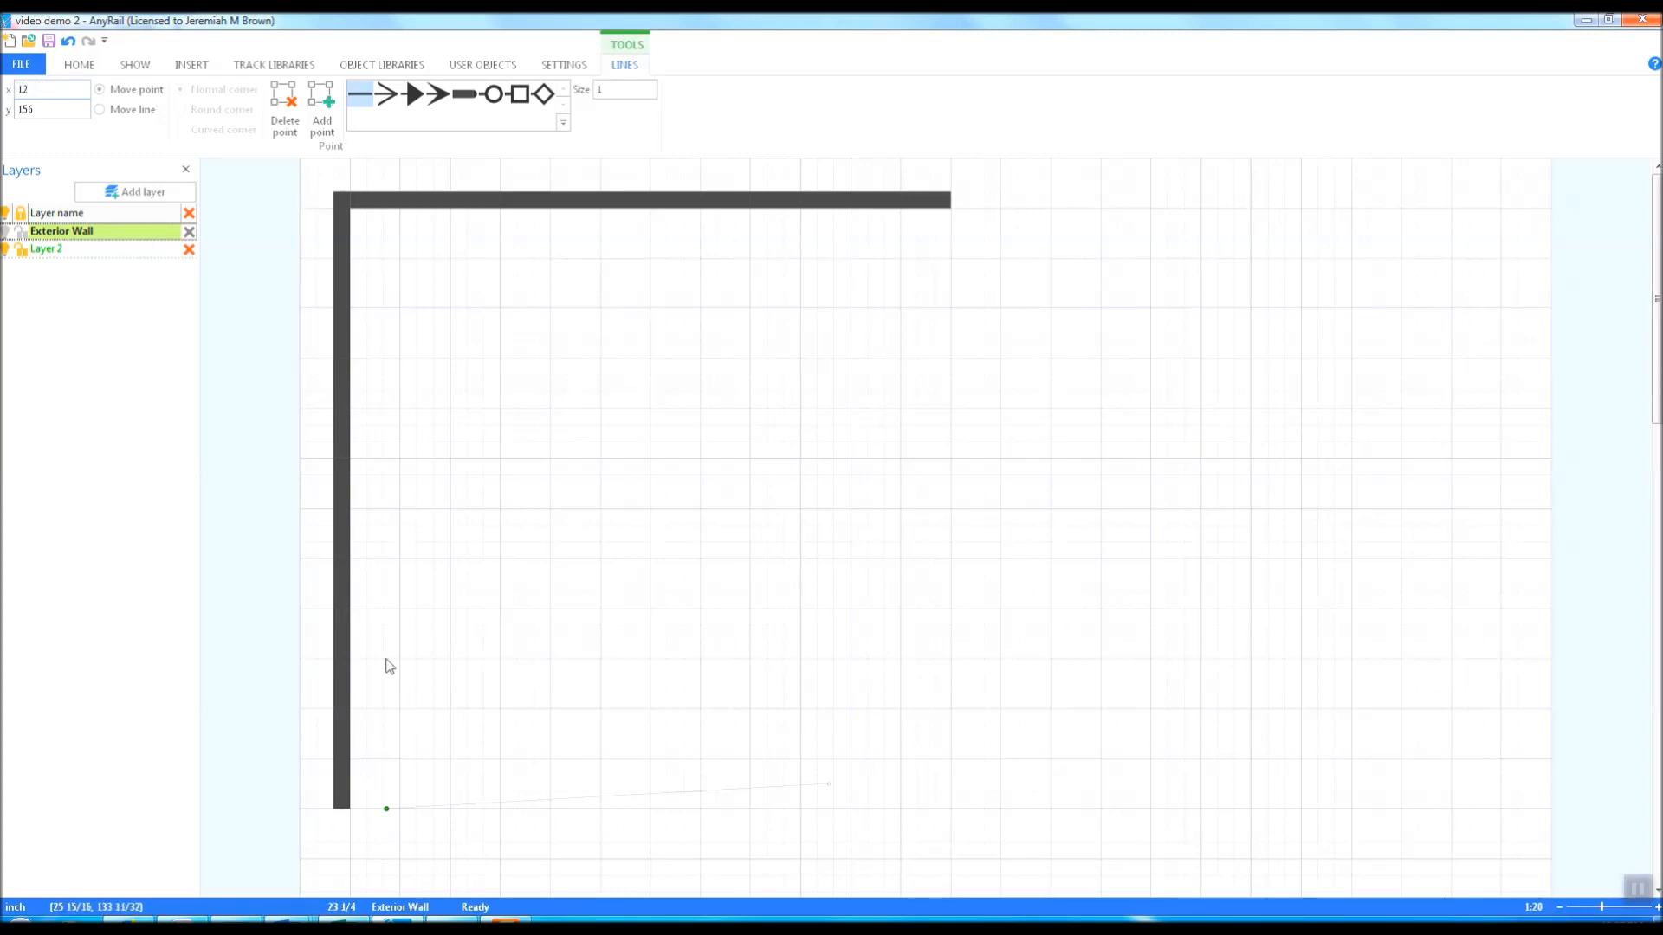
key("Return")
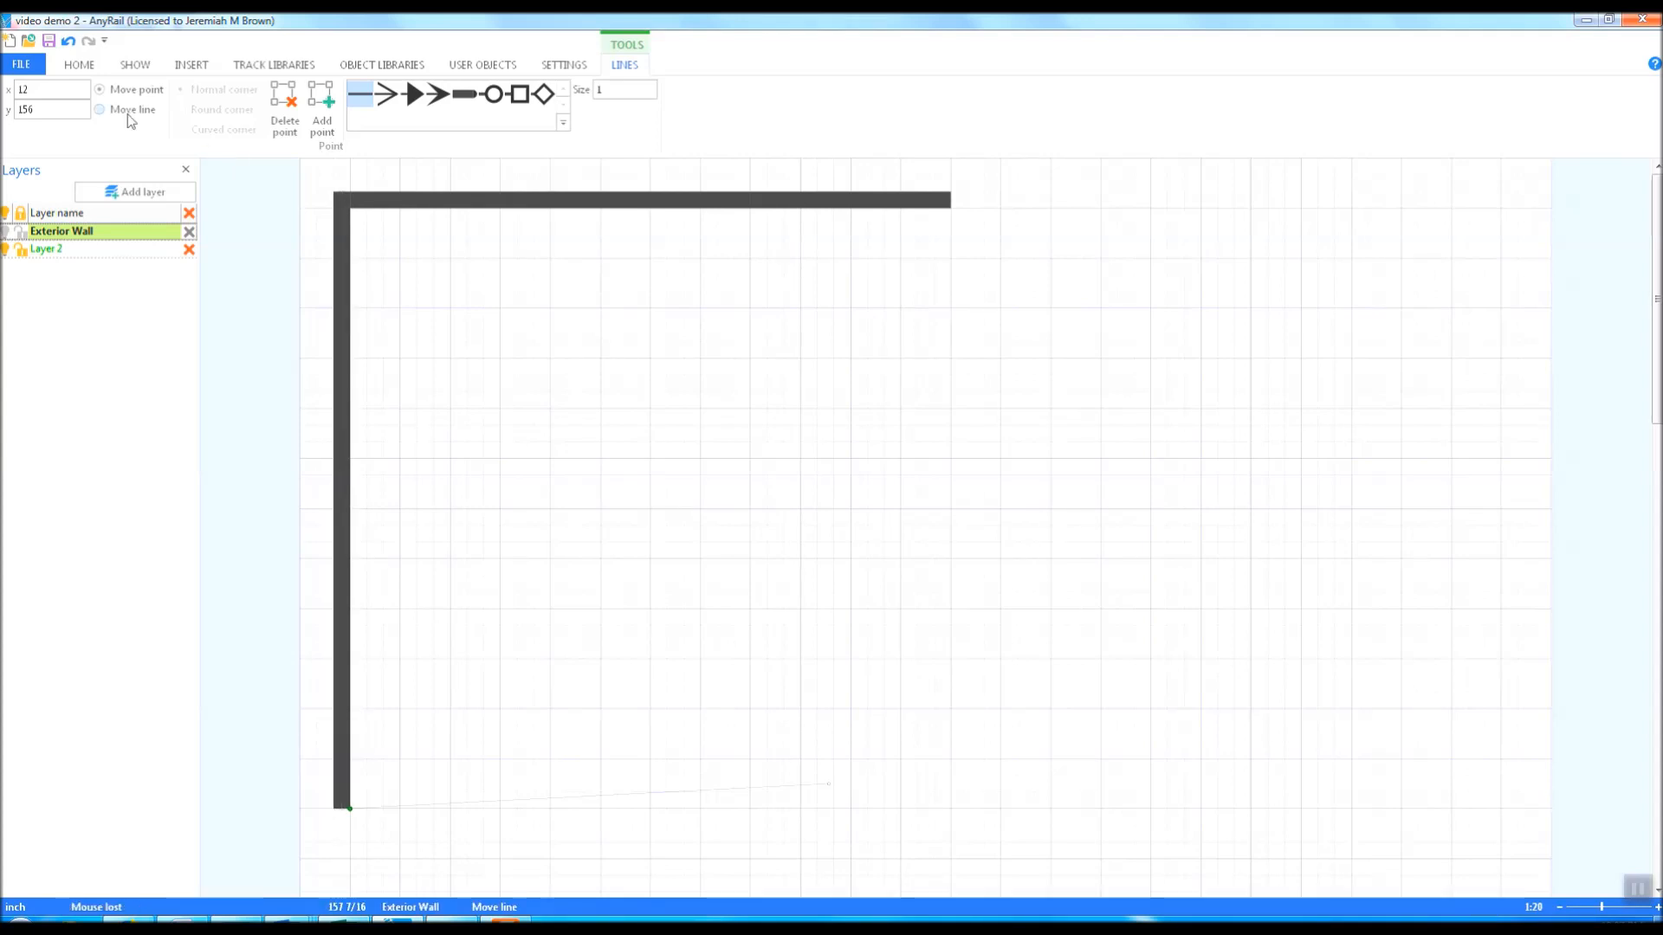
Move the lower line's left endpoint to x 8, with its y coordinate just below the vertical wall's lower end
double_click(61, 94)
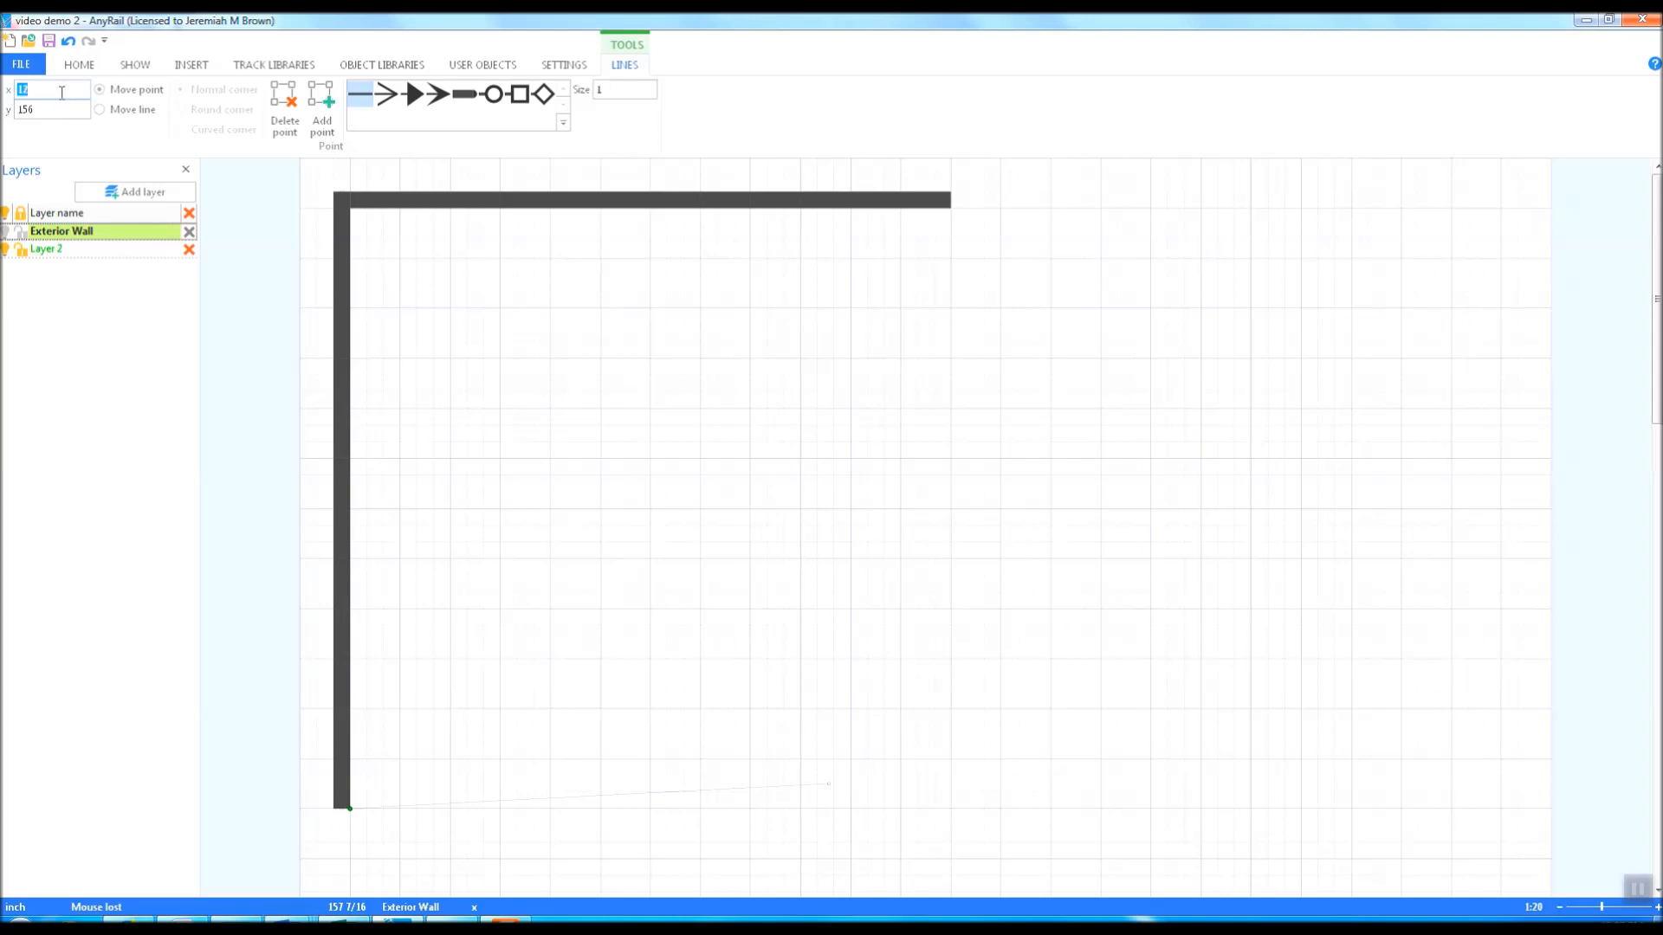
type("8")
double_click(62, 106)
type("1")
Level the lower horizontal line by setting its right endpoint's y coordinate to 158
left_click(828, 785)
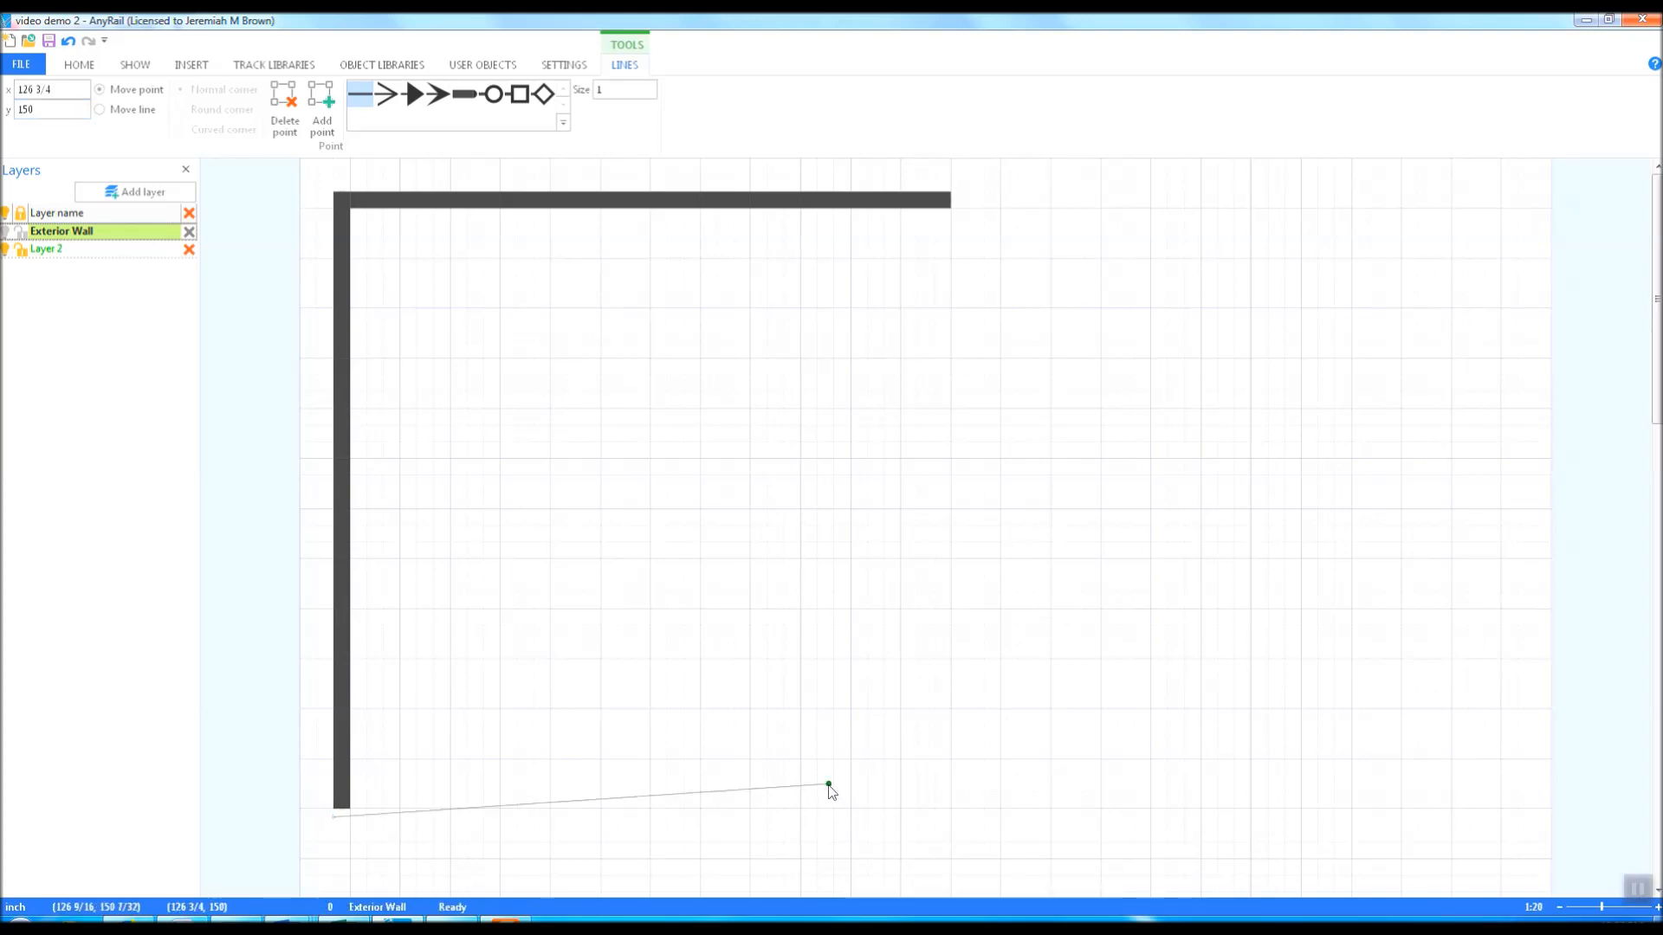
left_click(49, 110)
type("158")
key("Return")
Set the lower line's right endpoint to x 156, using the upper wall's right endpoint as reference
left_click(953, 204)
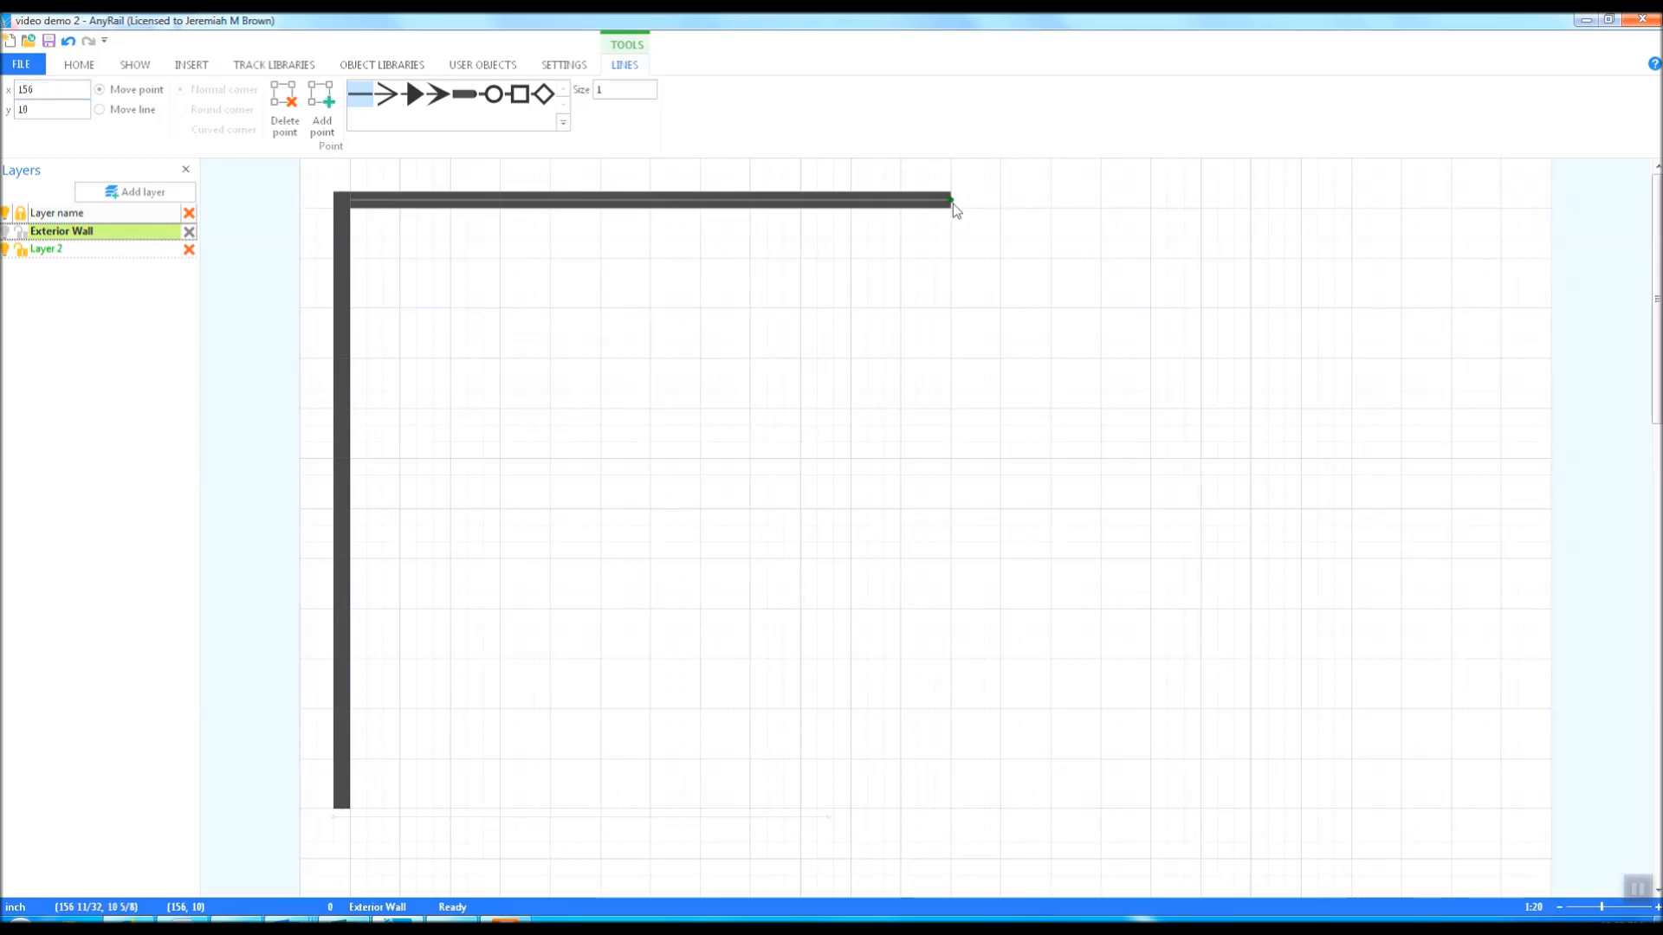
left_click(828, 817)
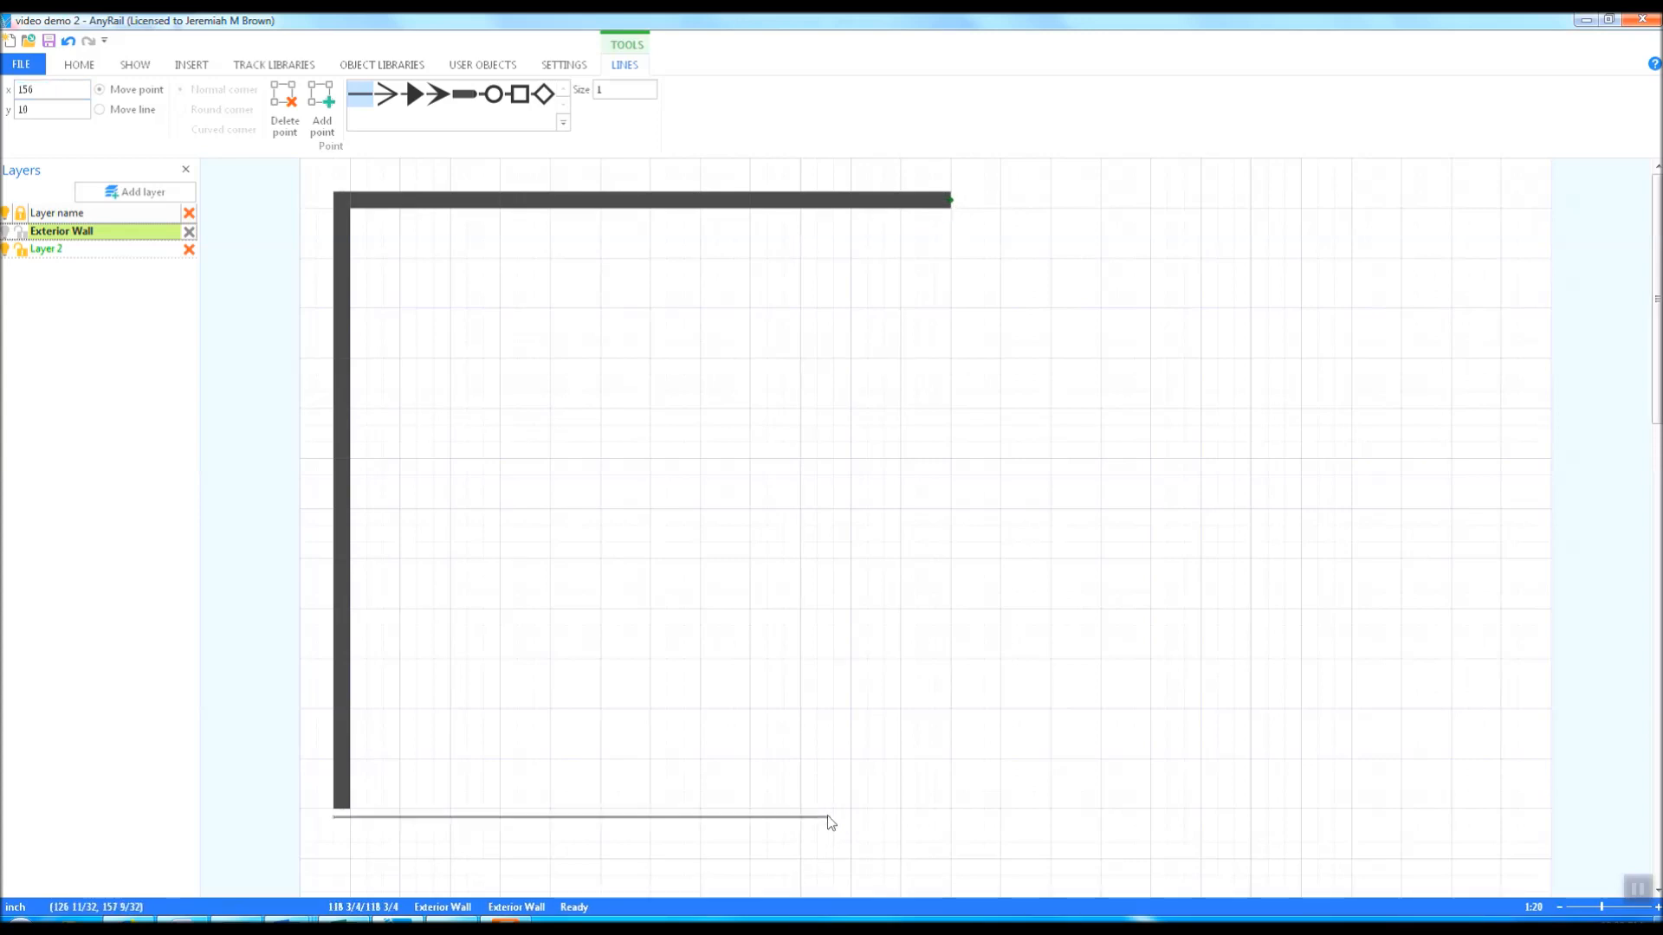
left_click(64, 88)
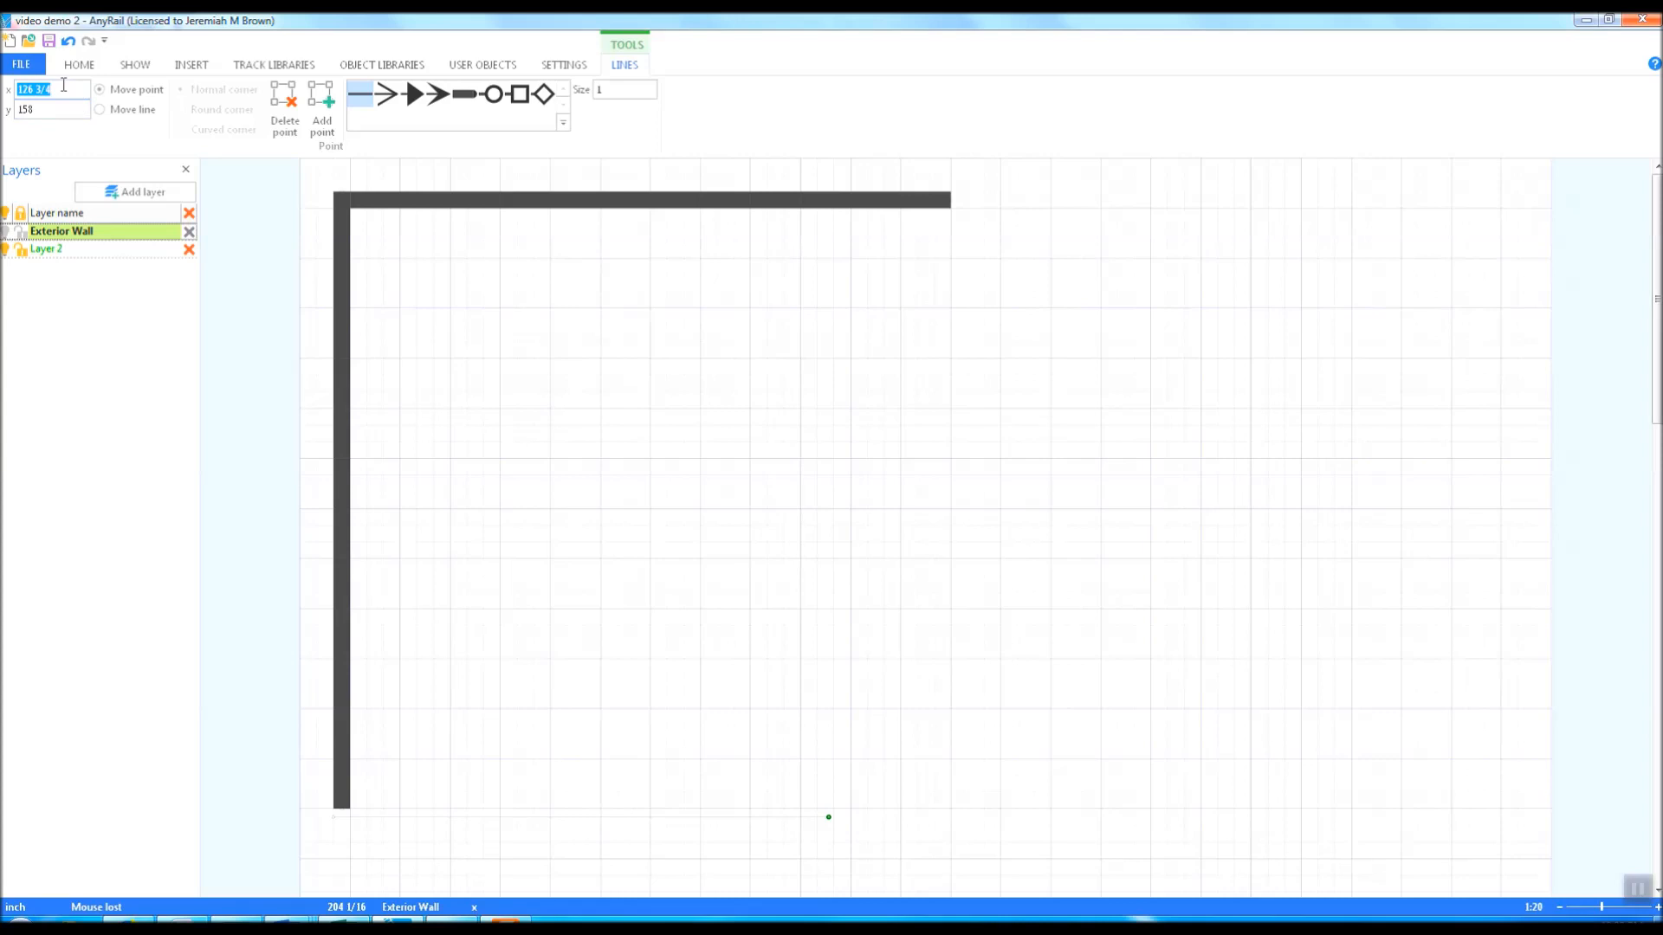
type("156")
left_click(60, 108)
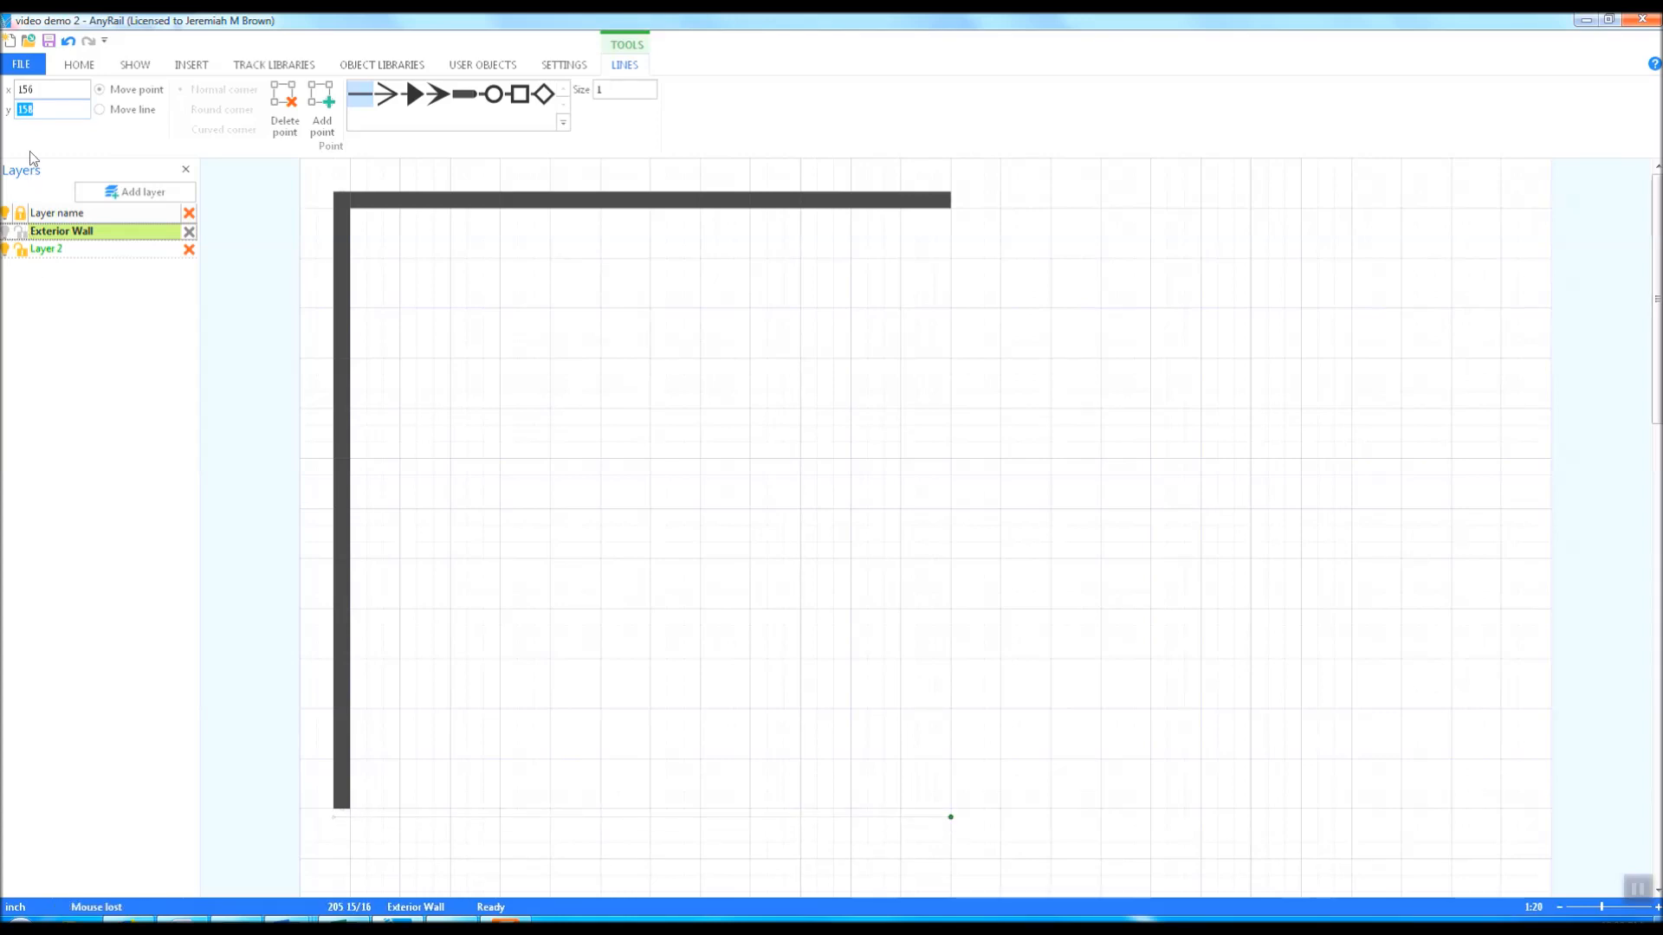
left_click(49, 89)
Set the lower horizontal line's width to 4 inches
left_click(597, 817)
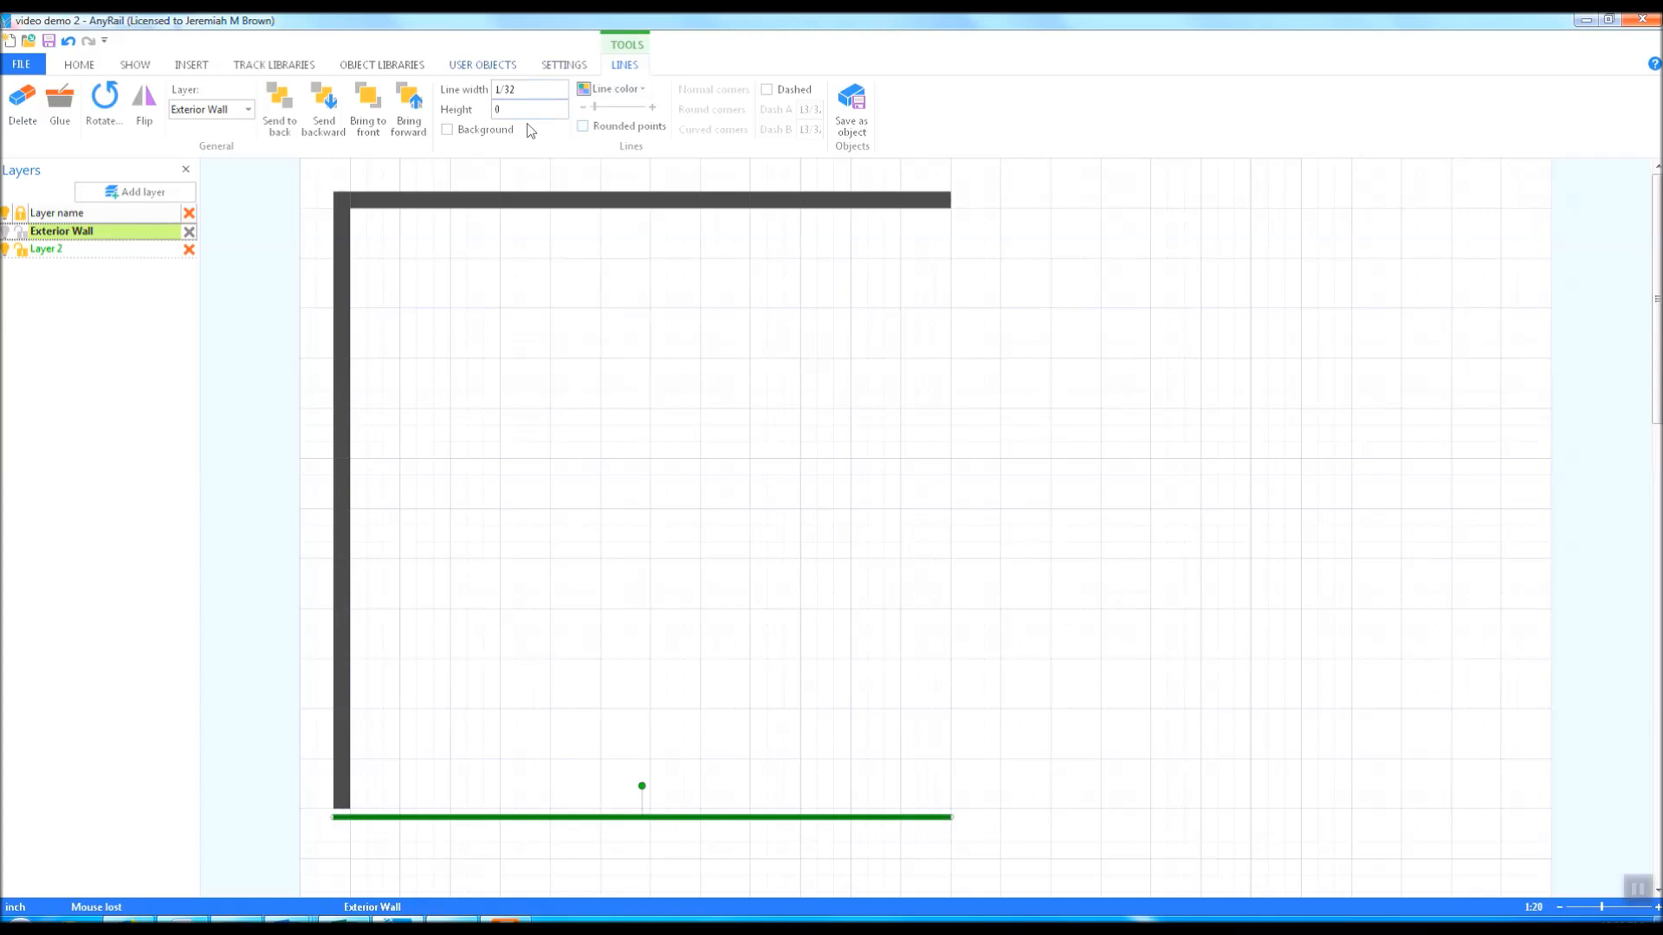
left_click(529, 91)
type("4")
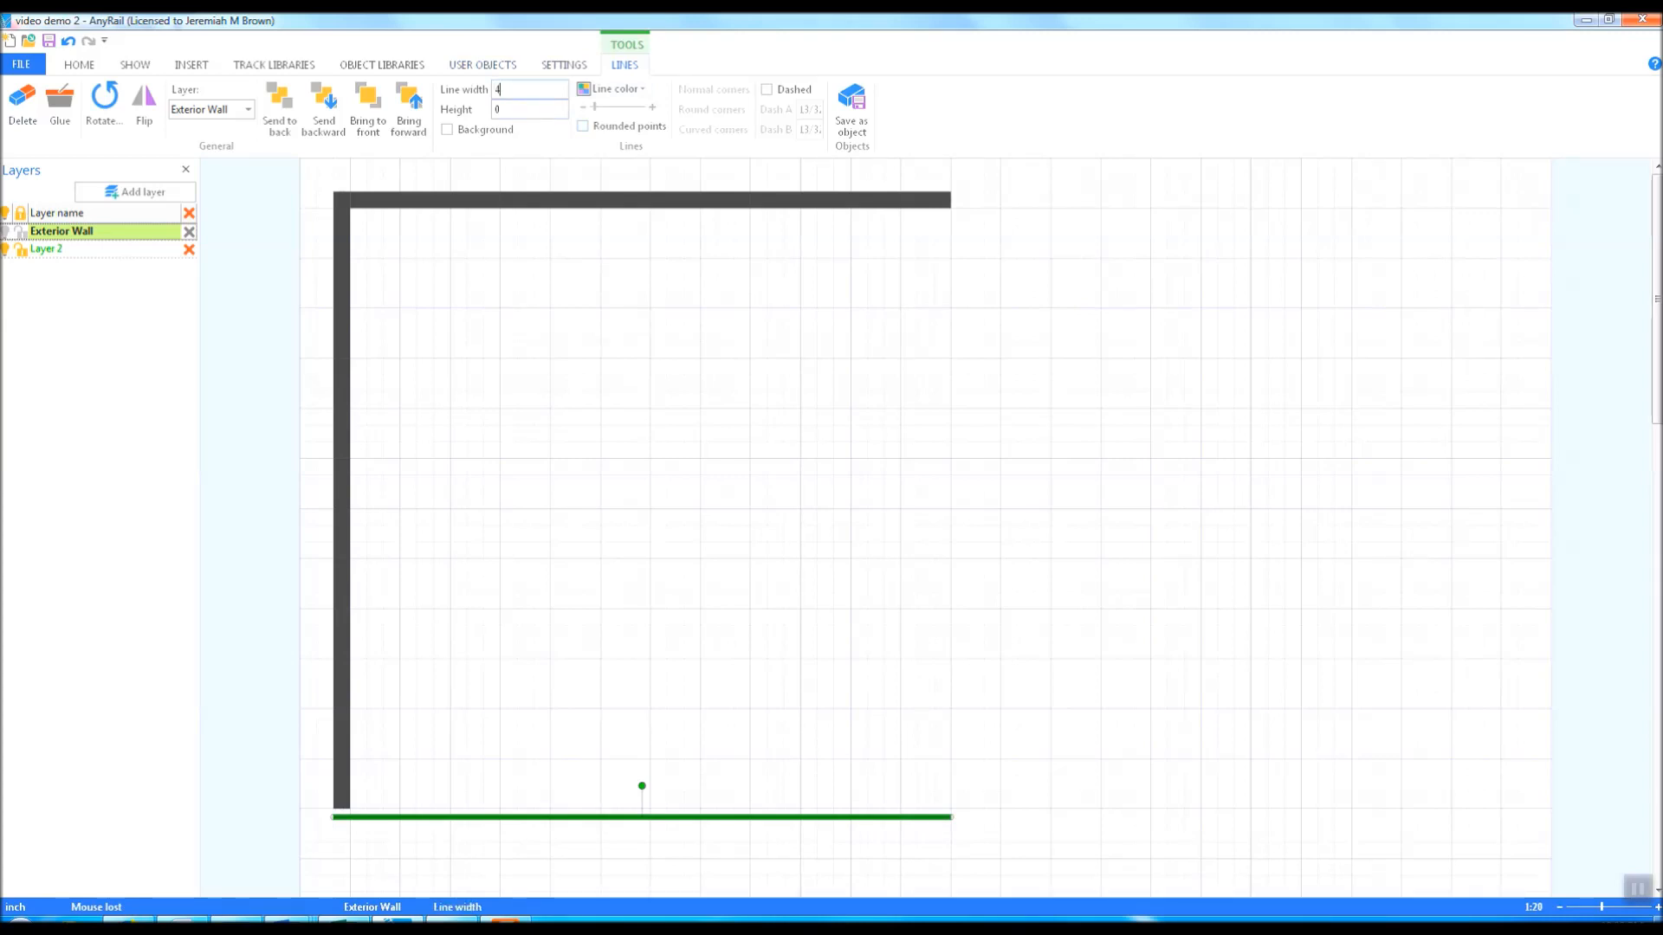
key("Return")
left_click(928, 430)
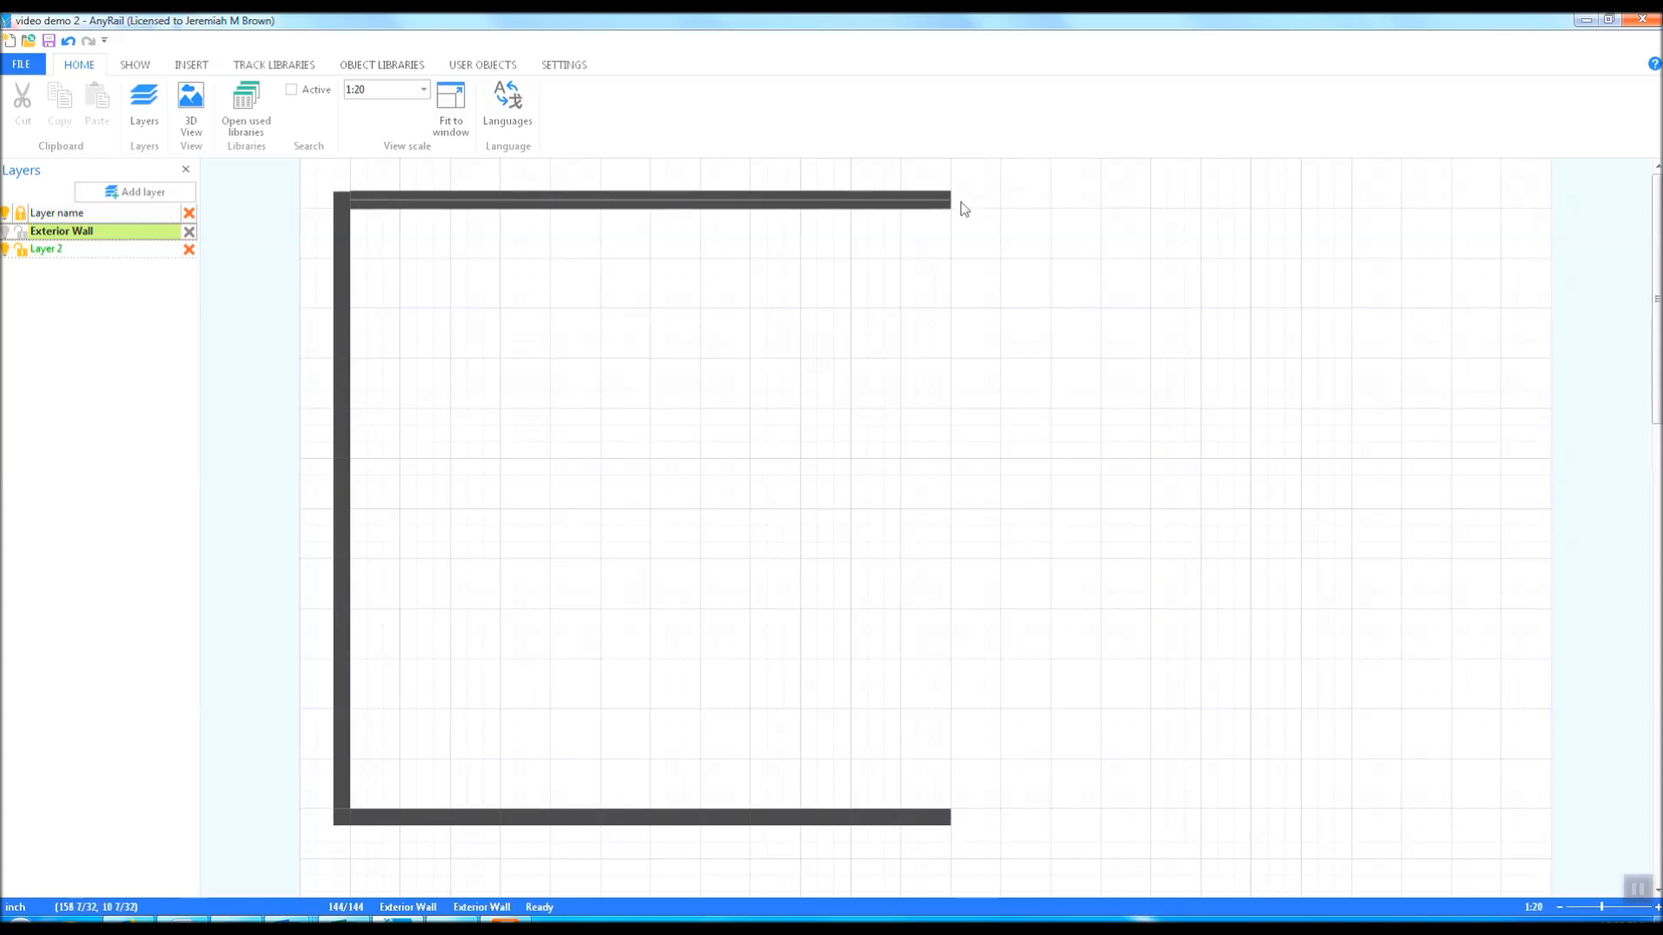
Draw a roughly vertical line about 107 inches long near the open right ends of the two horizontal walls
left_click(950, 817)
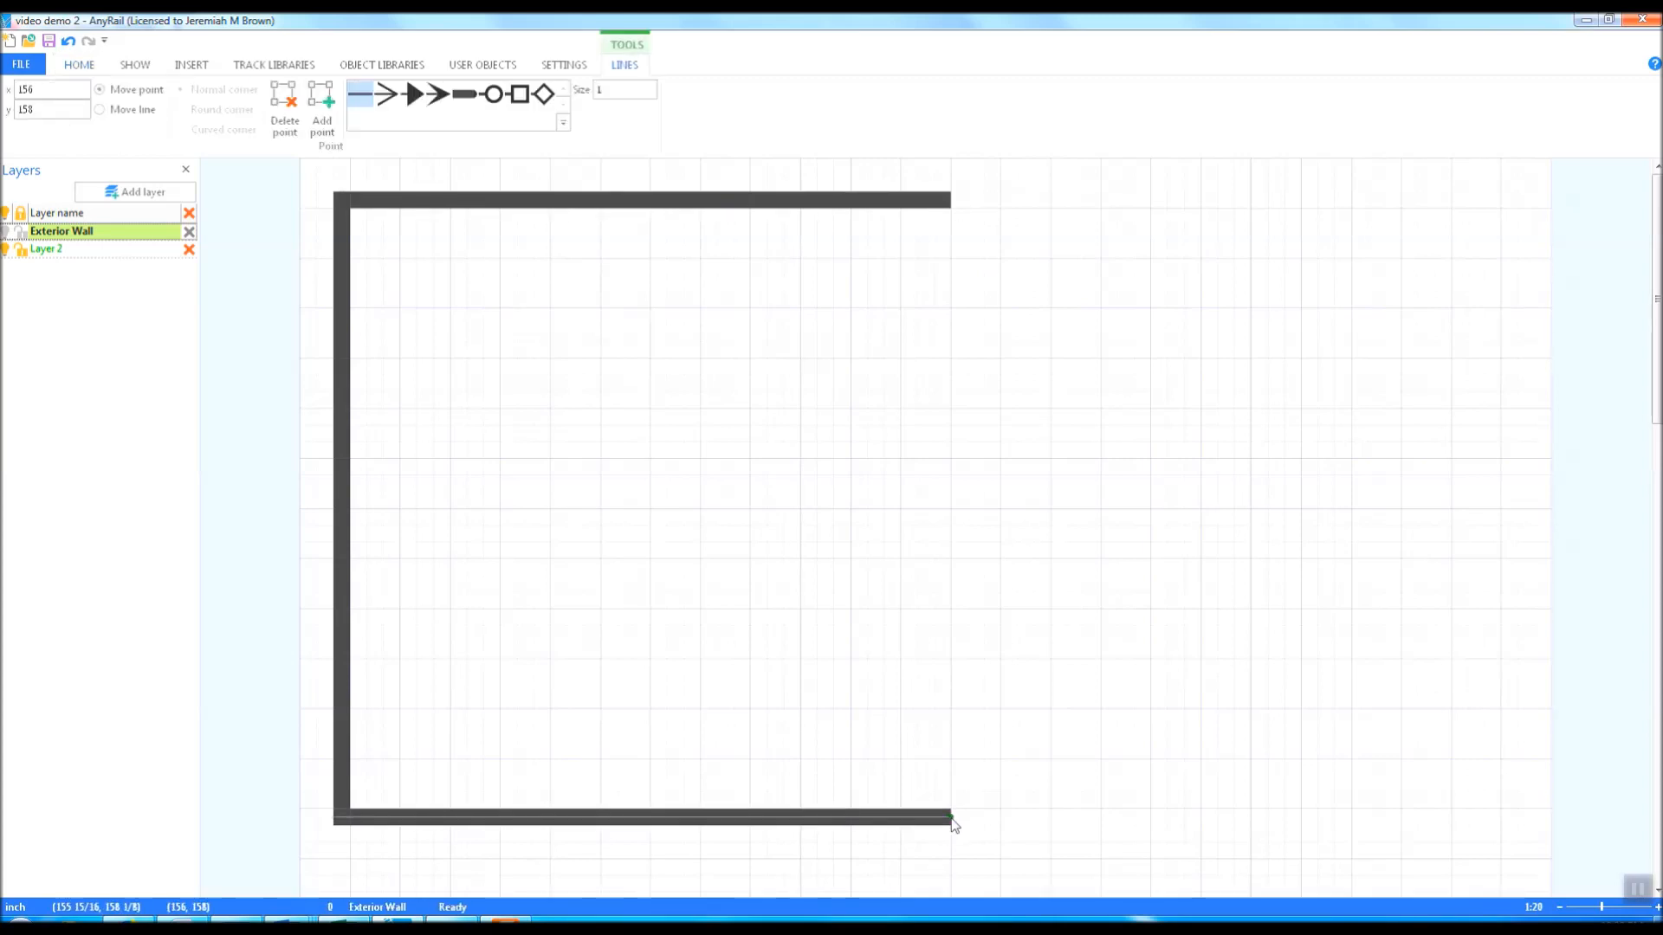
left_click(192, 64)
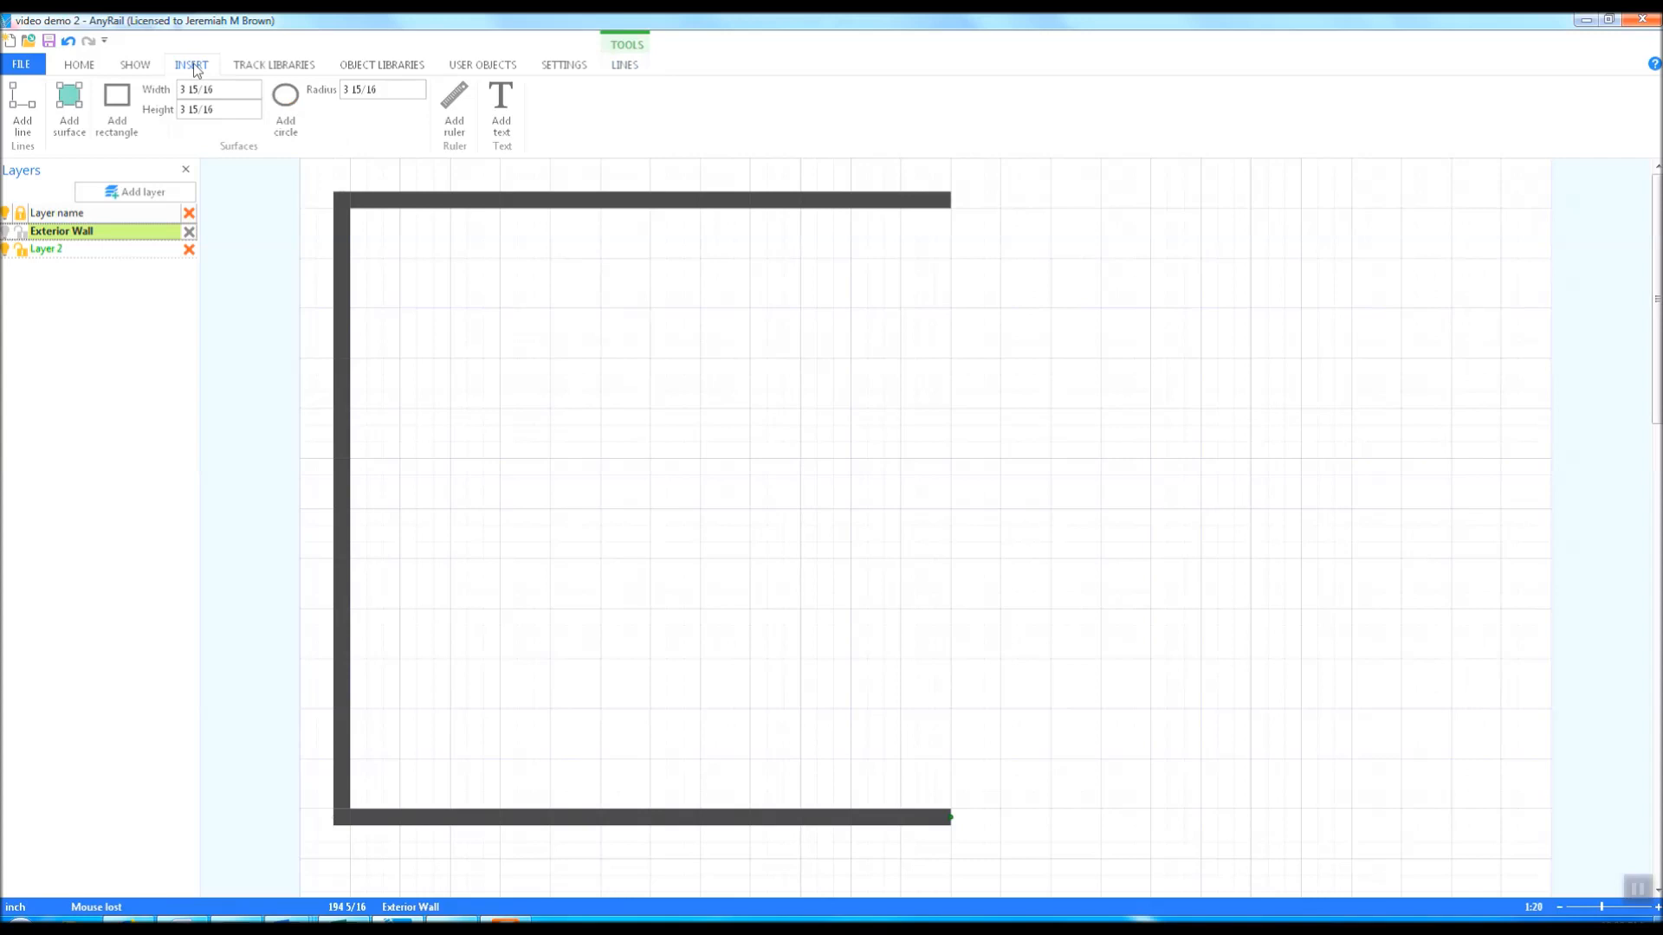
left_click(974, 324)
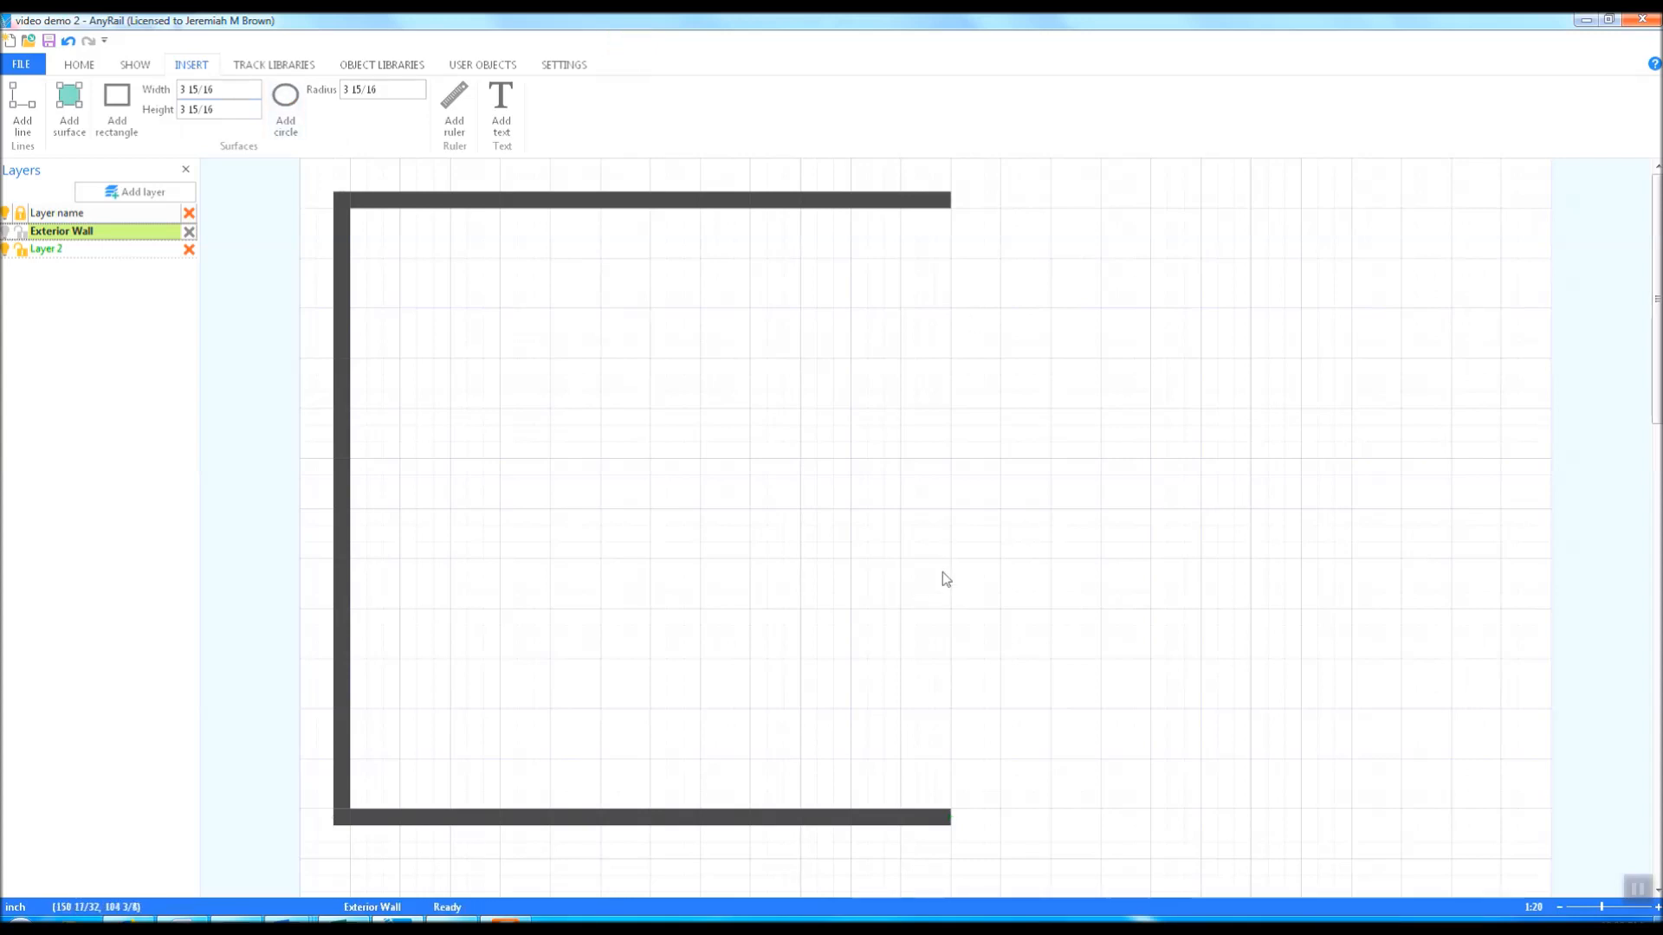
left_click(23, 108)
left_click(952, 185)
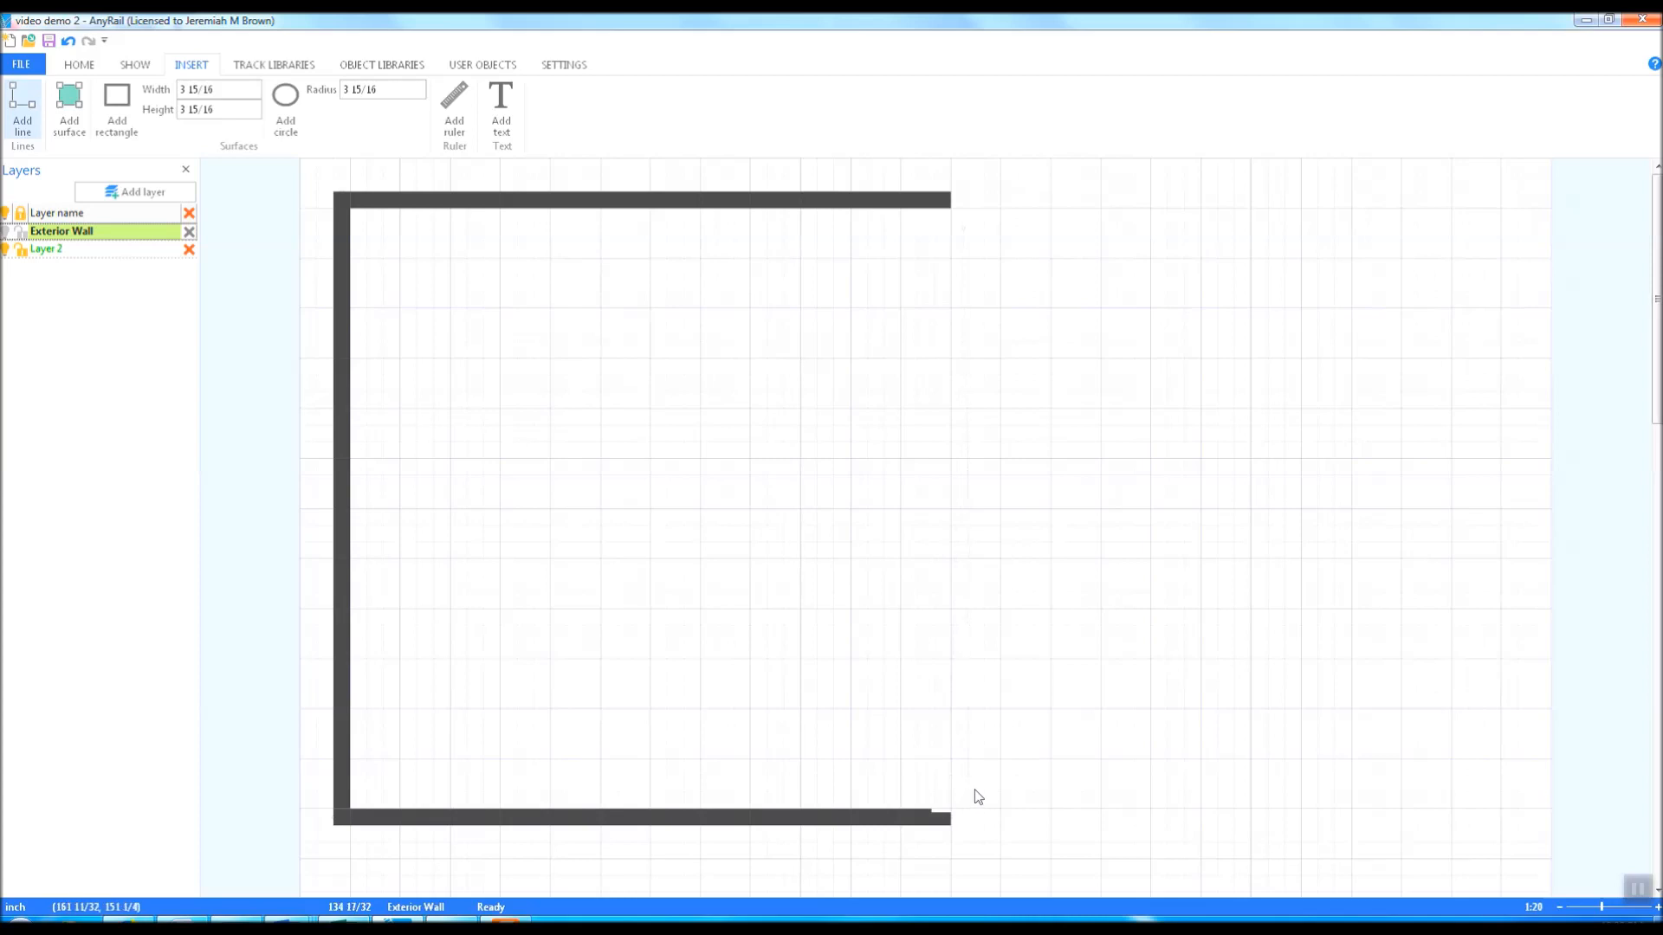
left_click(949, 678)
key("Escape")
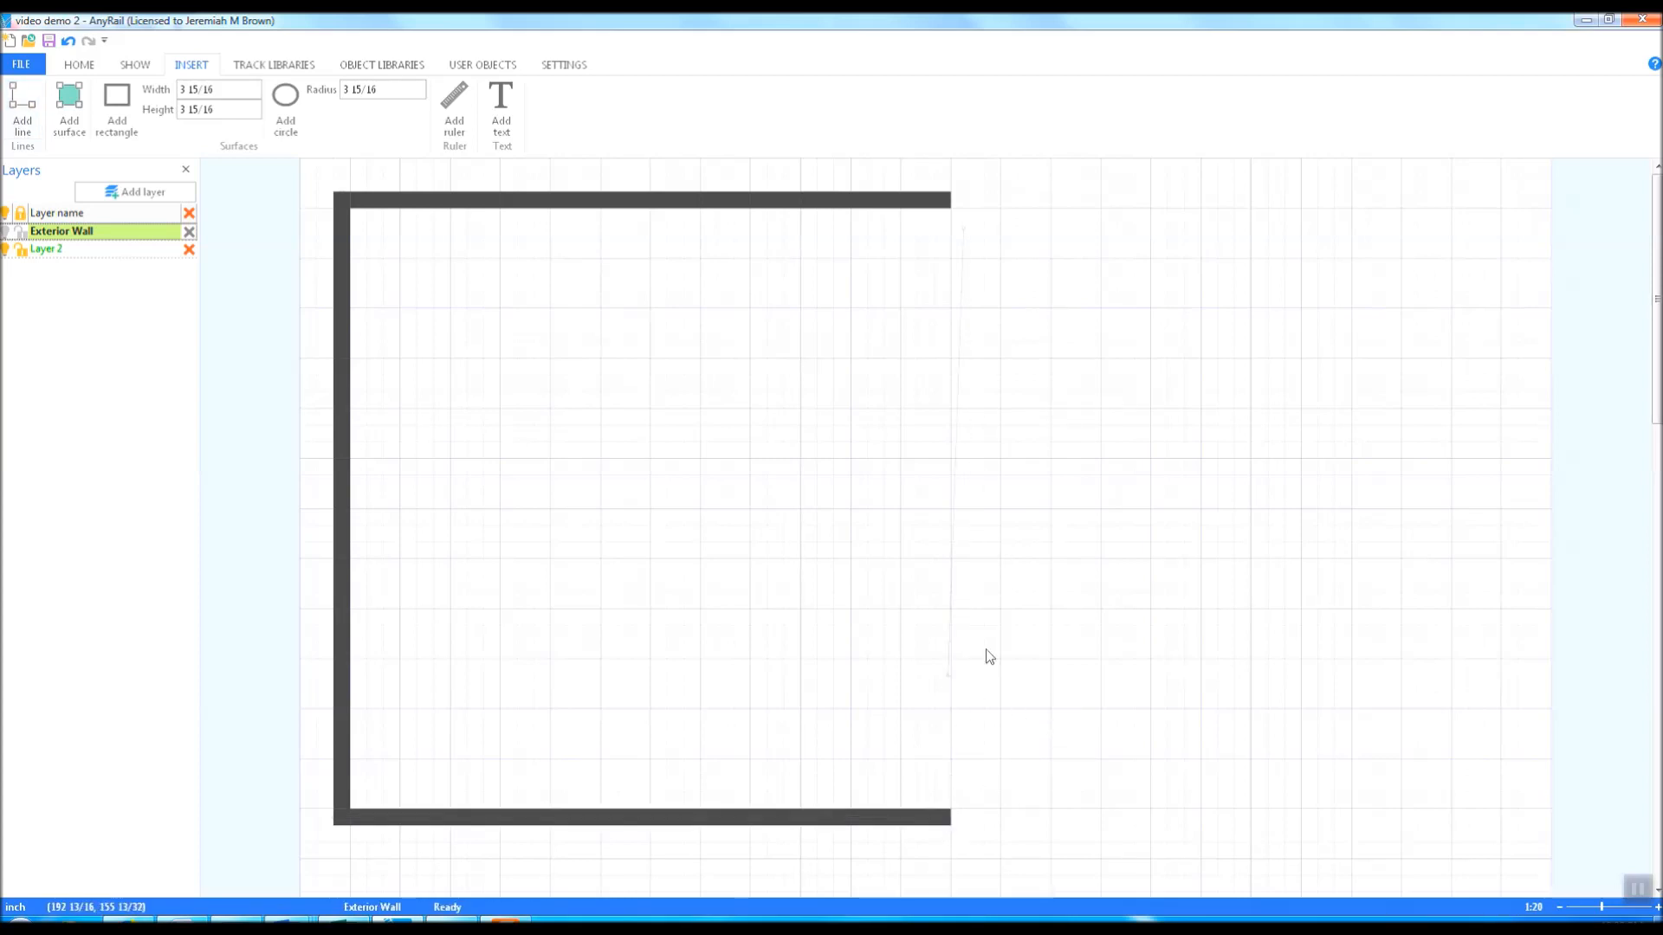
Set the new right-hand line's upper endpoint to x 158 and y 10, using the upper wall's right endpoint as reference
left_click(953, 201)
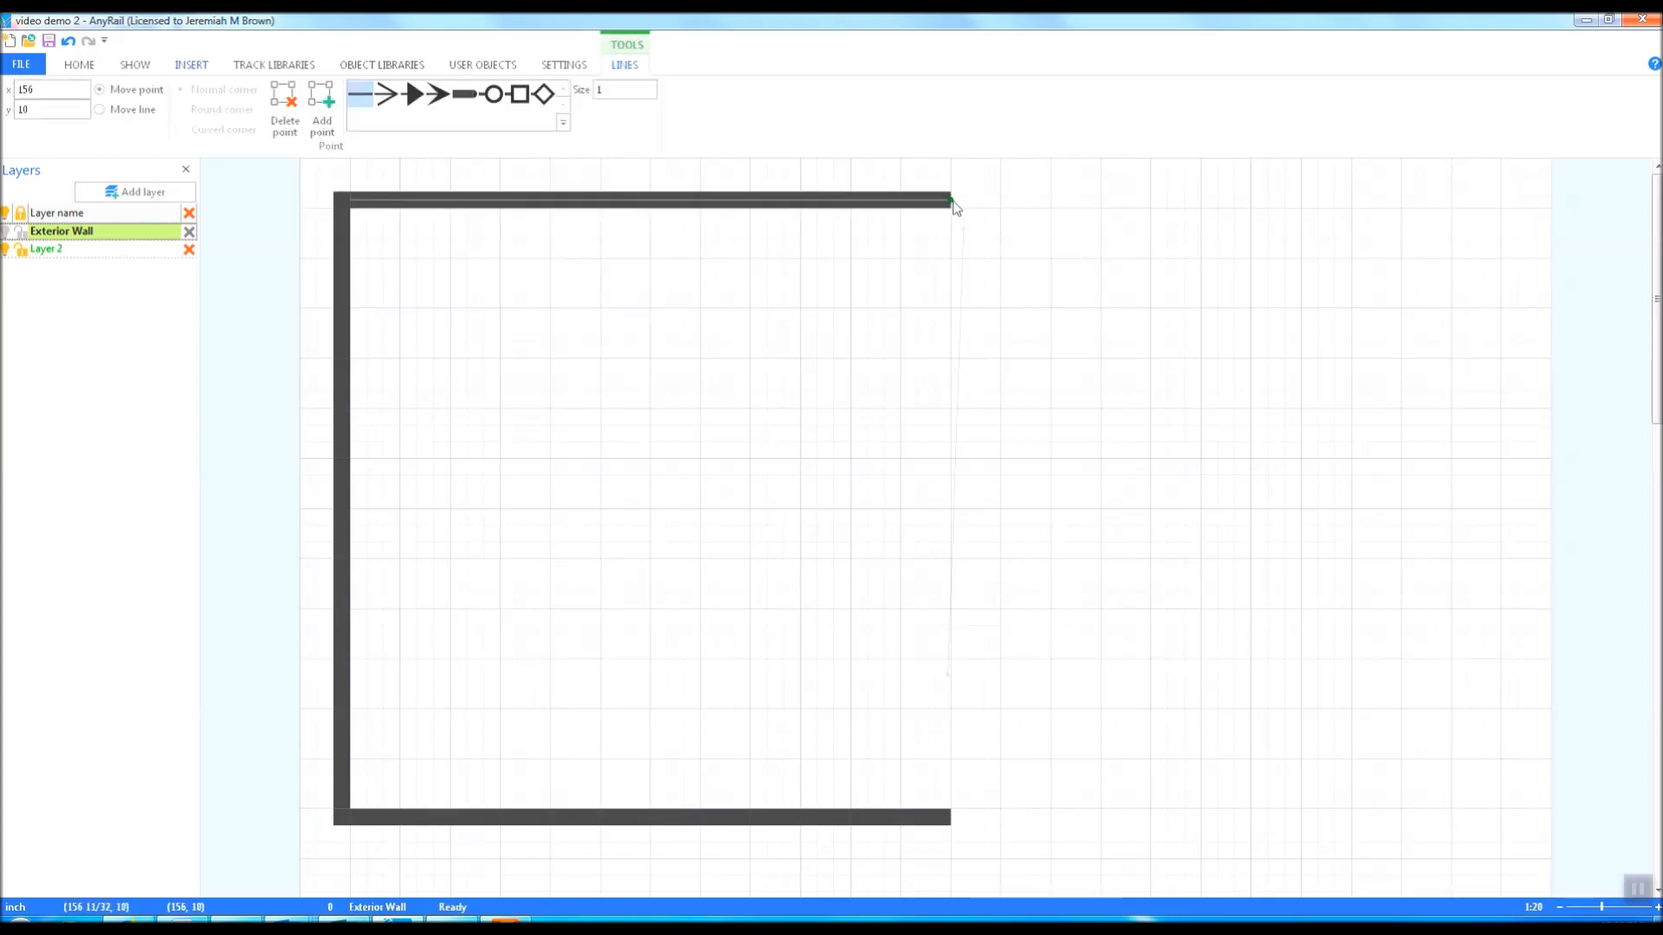
left_click(967, 231)
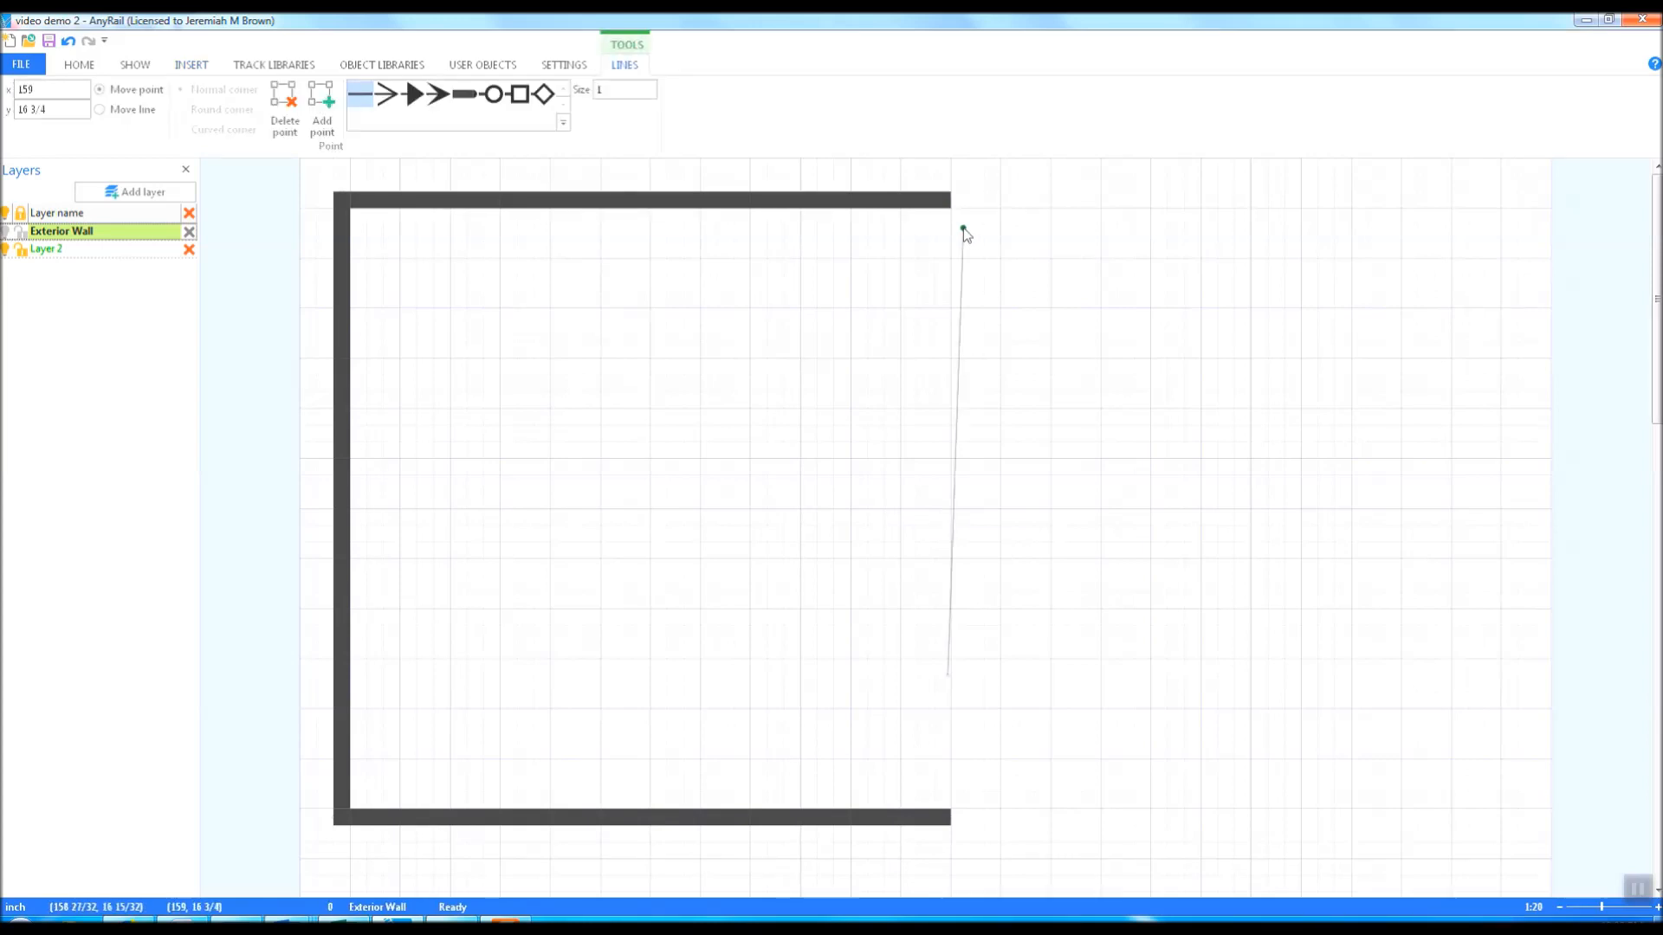
double_click(51, 89)
type("1")
double_click(71, 111)
type("10")
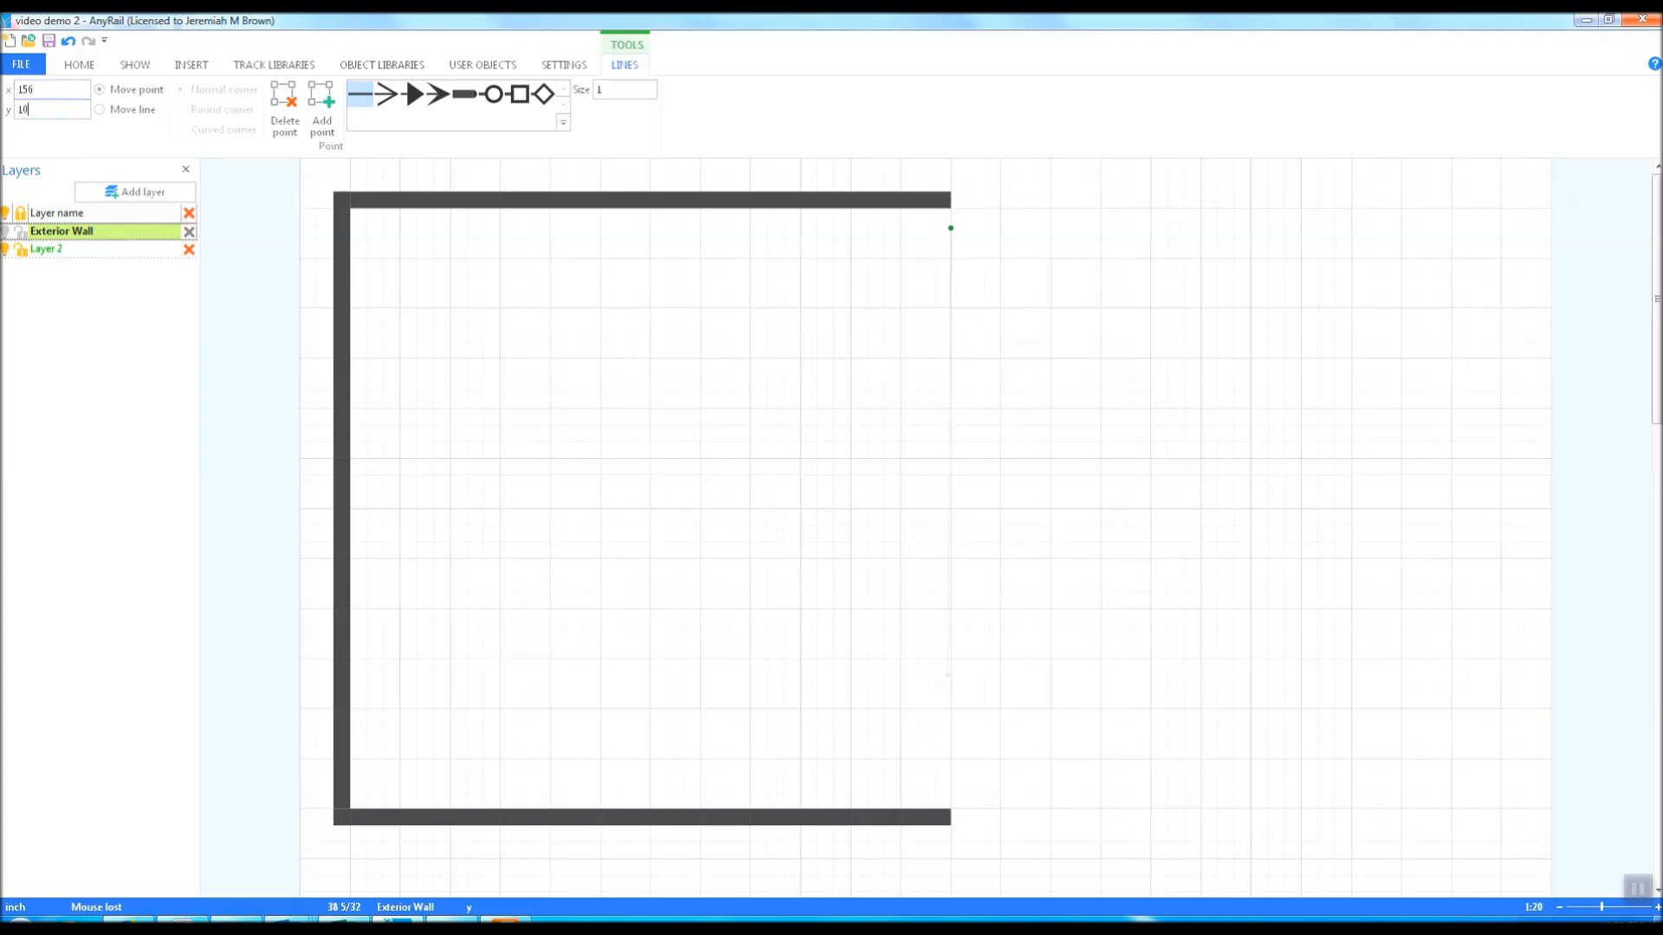
double_click(60, 90)
type("1")
Make the right-hand line vertical by setting its lower endpoint's x coordinate to 158
left_click(949, 676)
double_click(78, 90)
type("1")
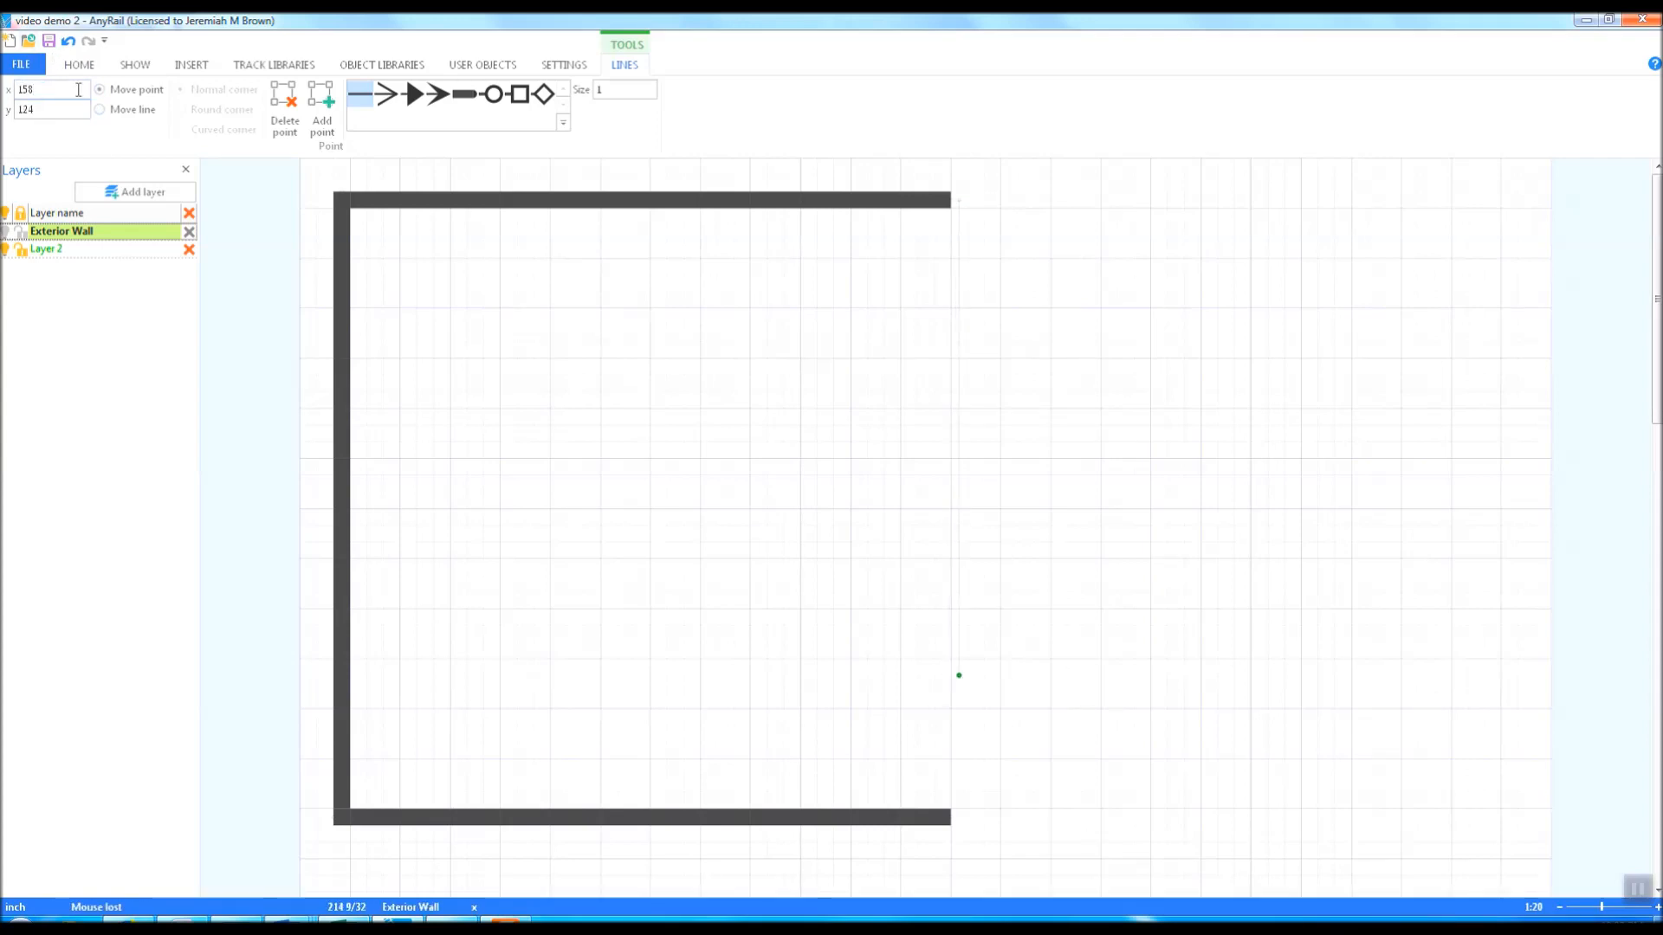
Correct the lower wall's right endpoint by setting its y coordinate to 158
left_click(953, 818)
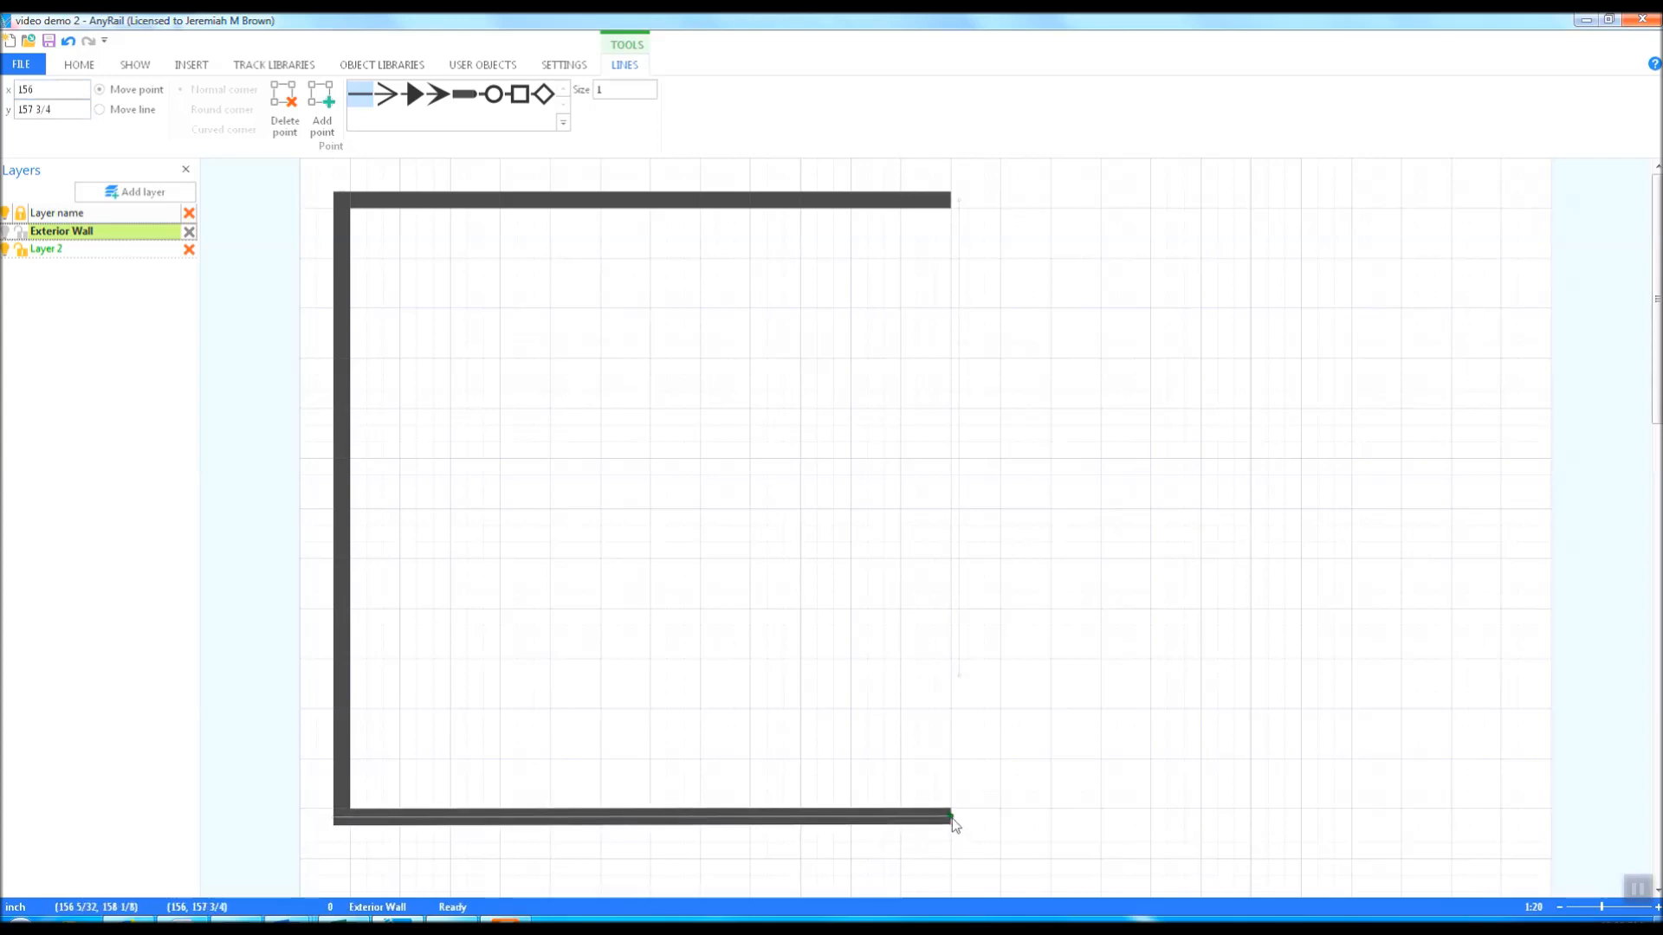
left_click(51, 109)
type("158")
key("Return")
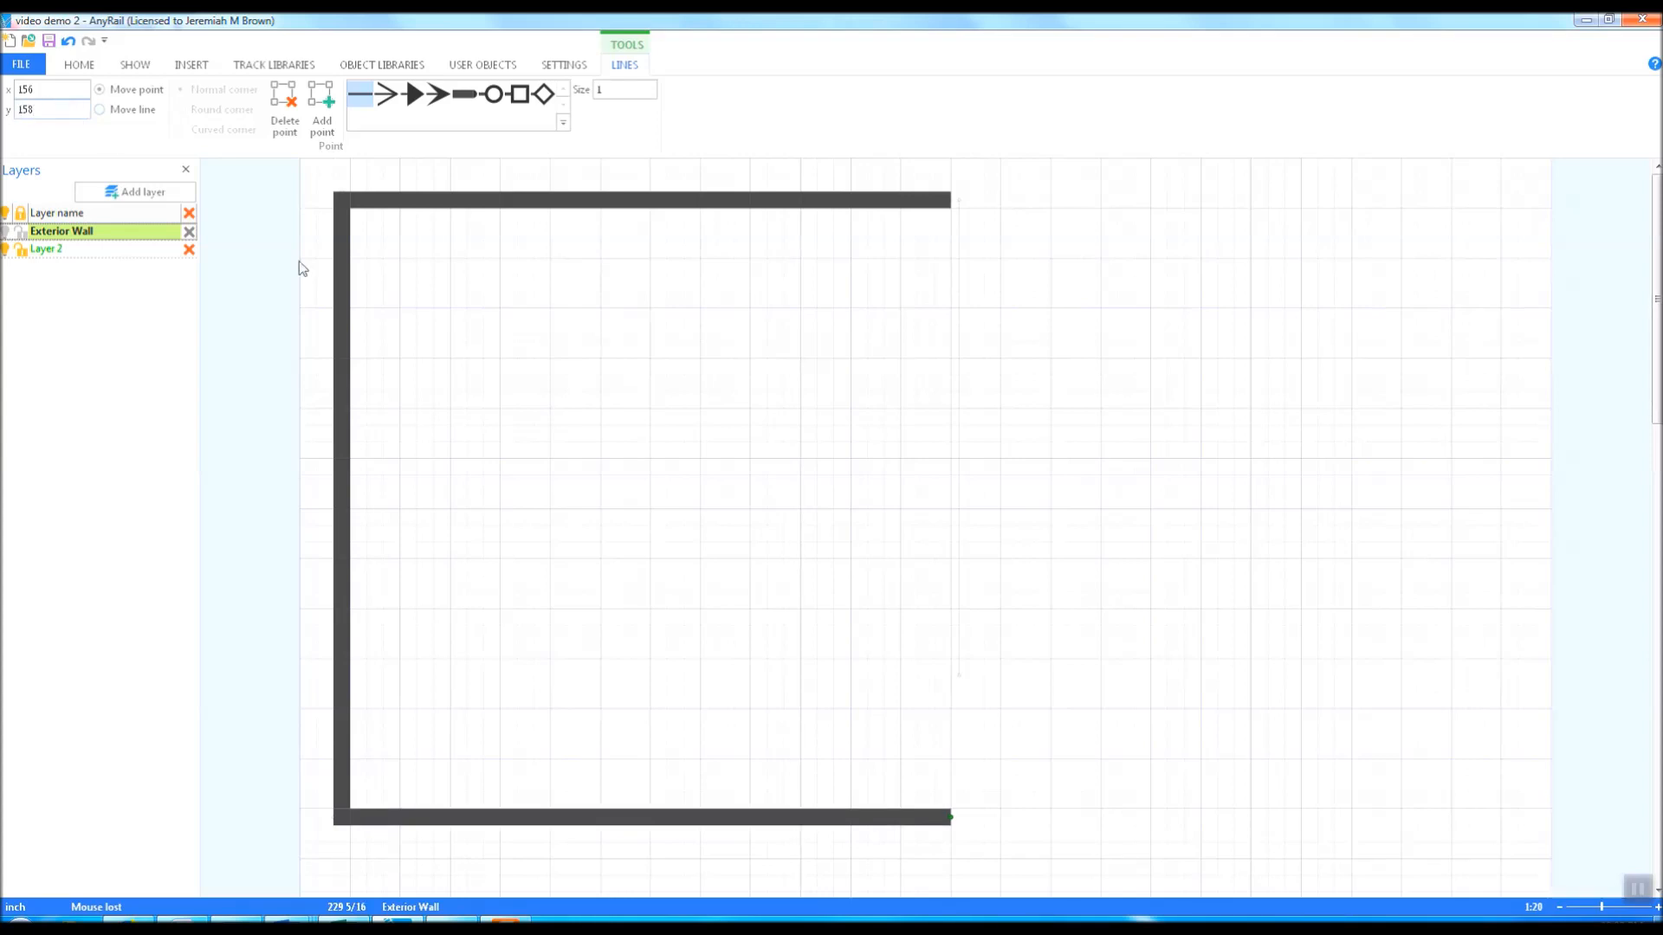
Extend the right-hand vertical line by setting its lower endpoint's y coordinate to 158
left_click(960, 676)
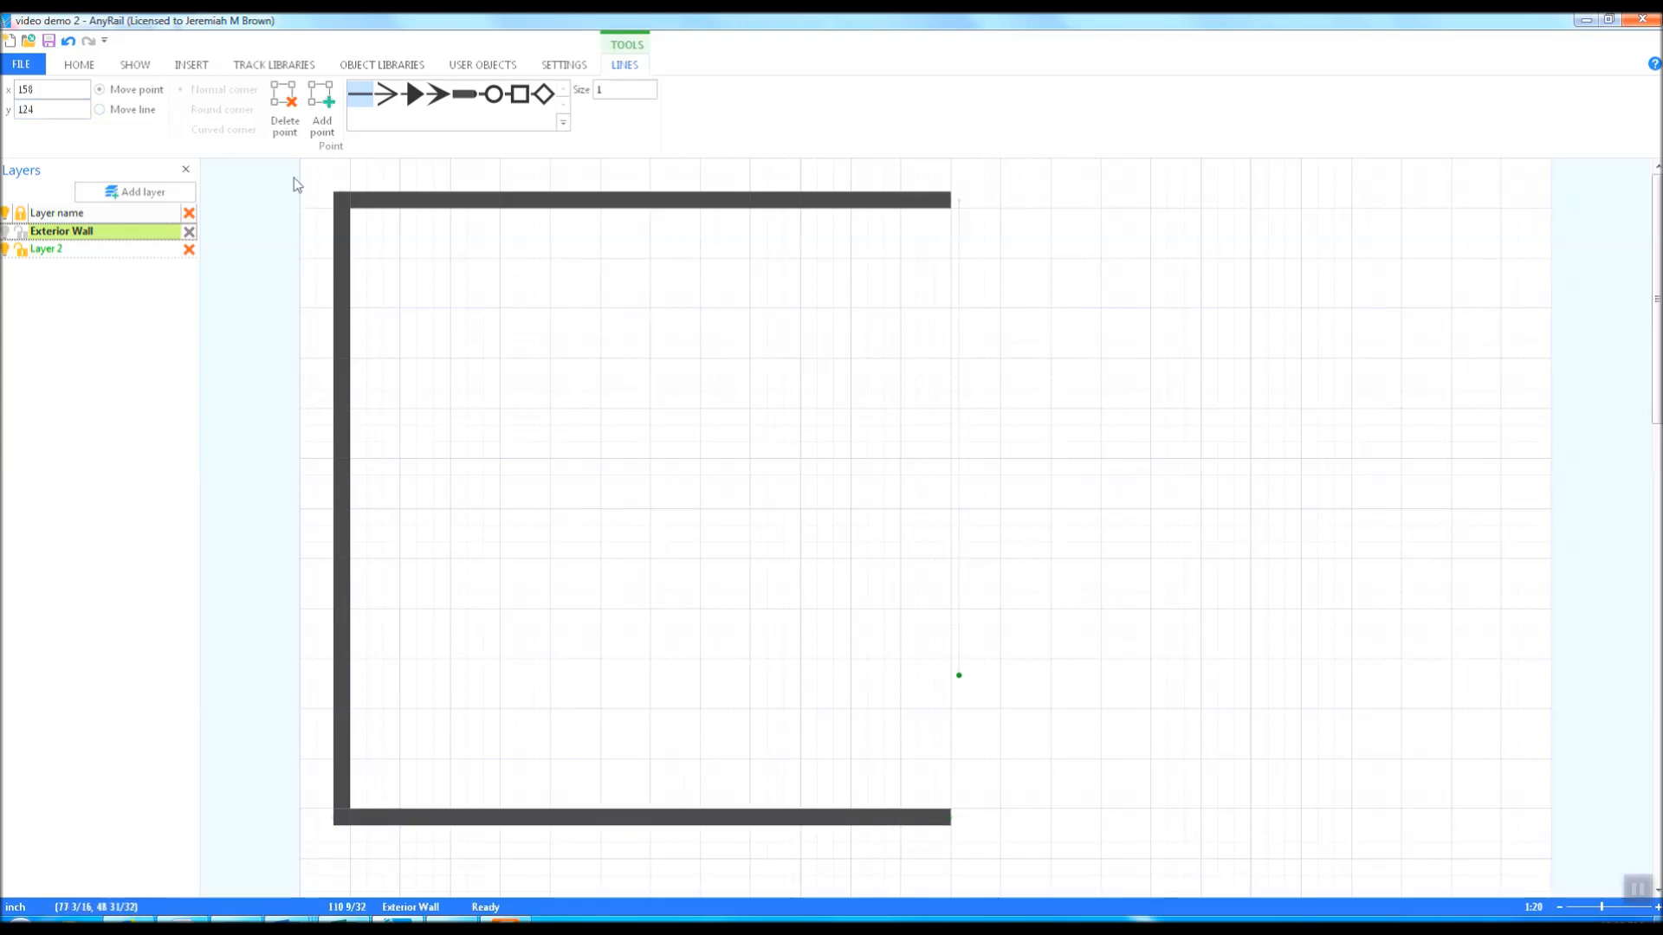
left_click(64, 114)
type("158")
key("Return")
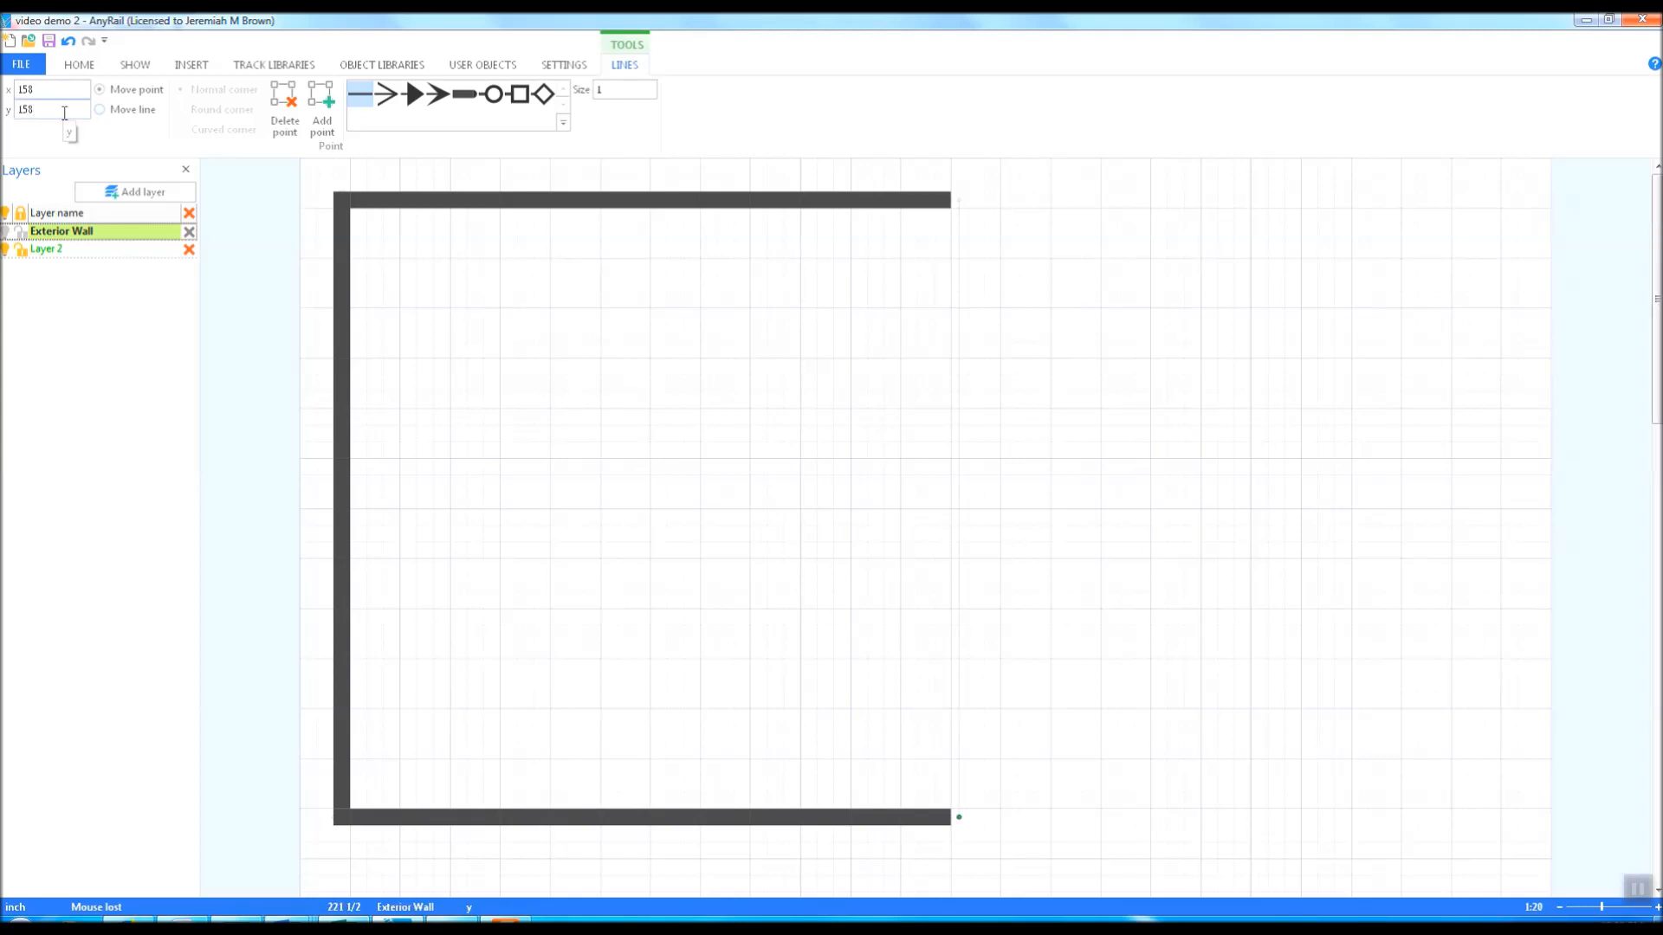
Set the right-hand vertical line's width to 4 inches
left_click(959, 277)
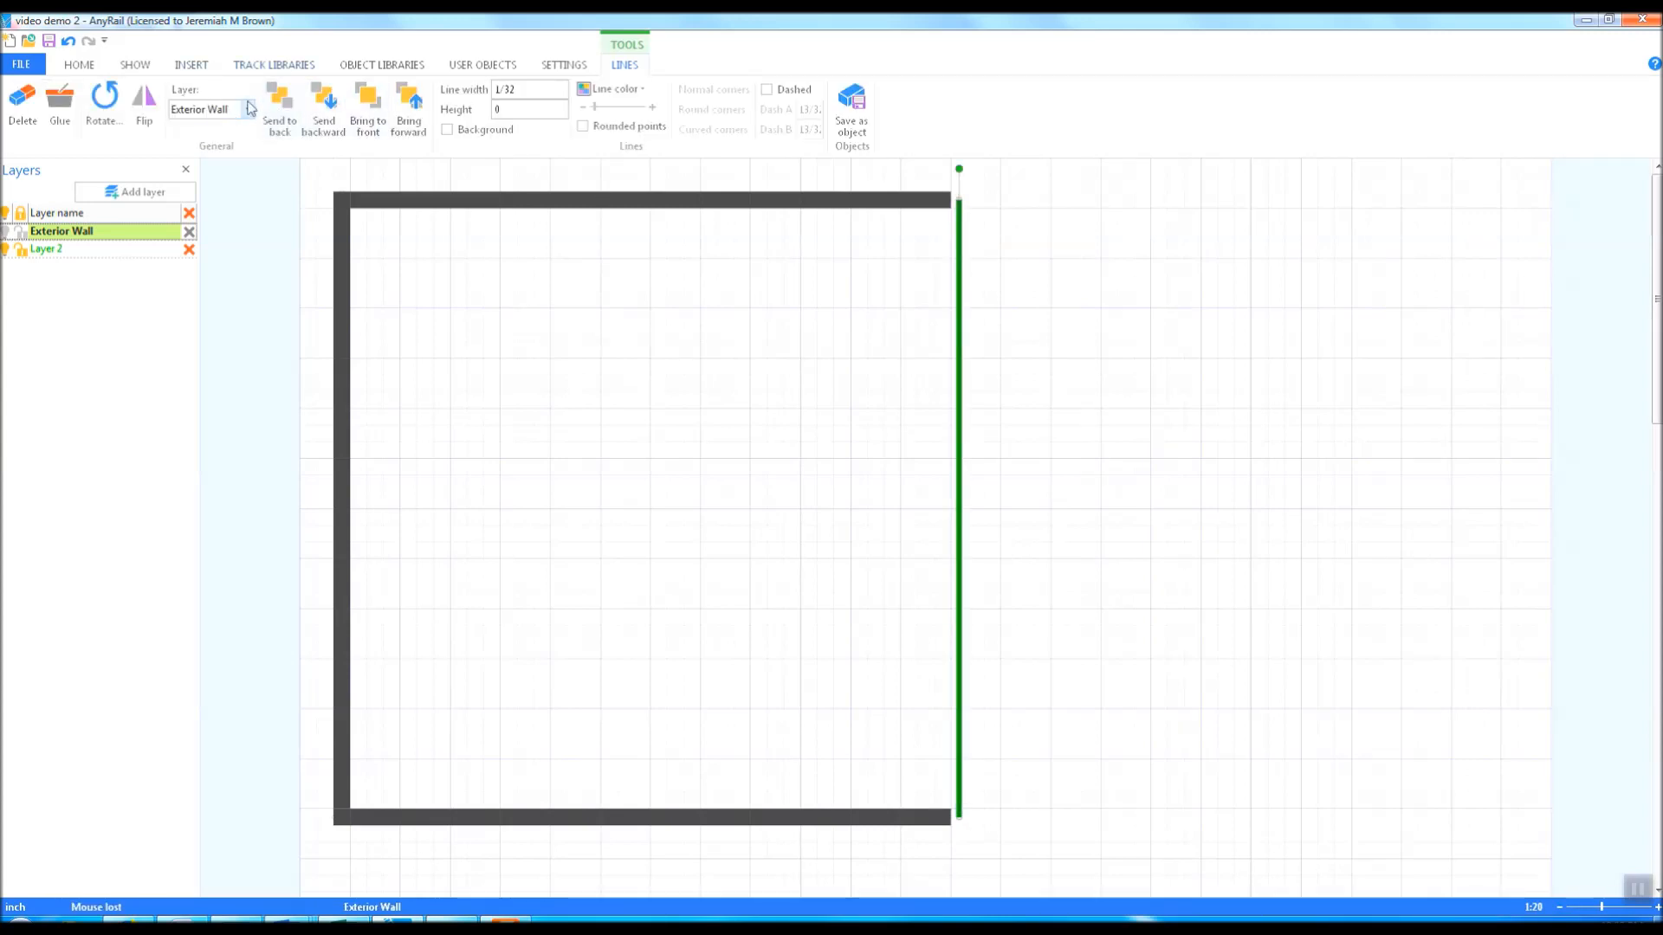
left_click(530, 90)
type("4")
key("Return")
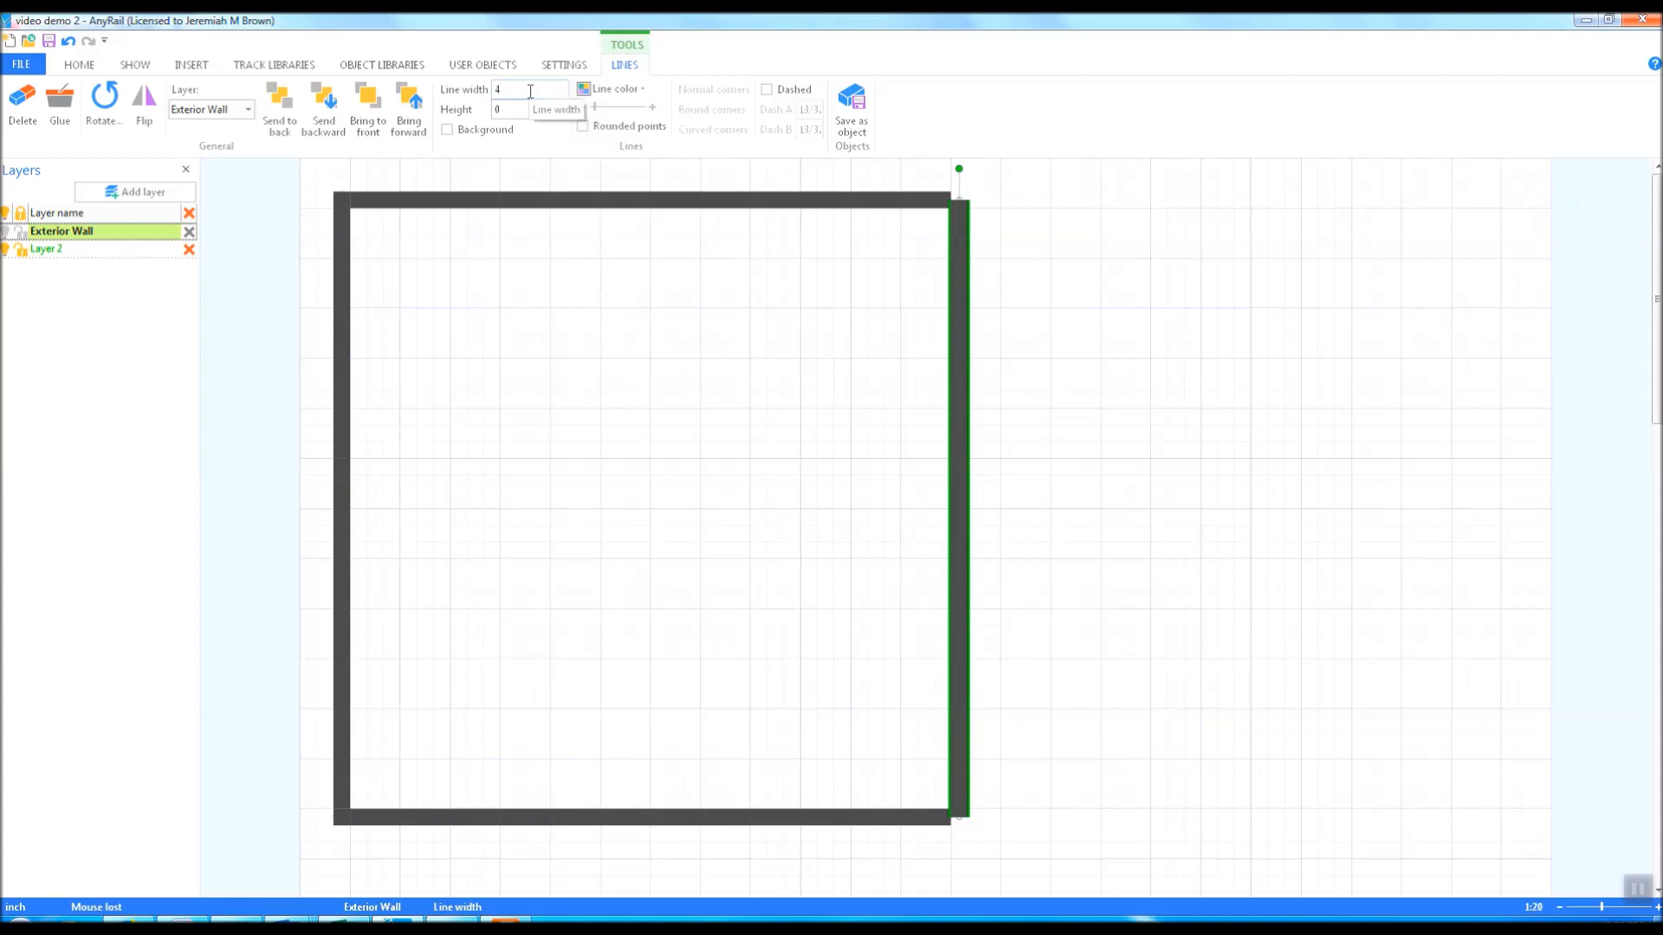
left_click(1038, 235)
Close the upper right corner by setting the right wall's upper endpoint y coordinate to 8
left_click(959, 208)
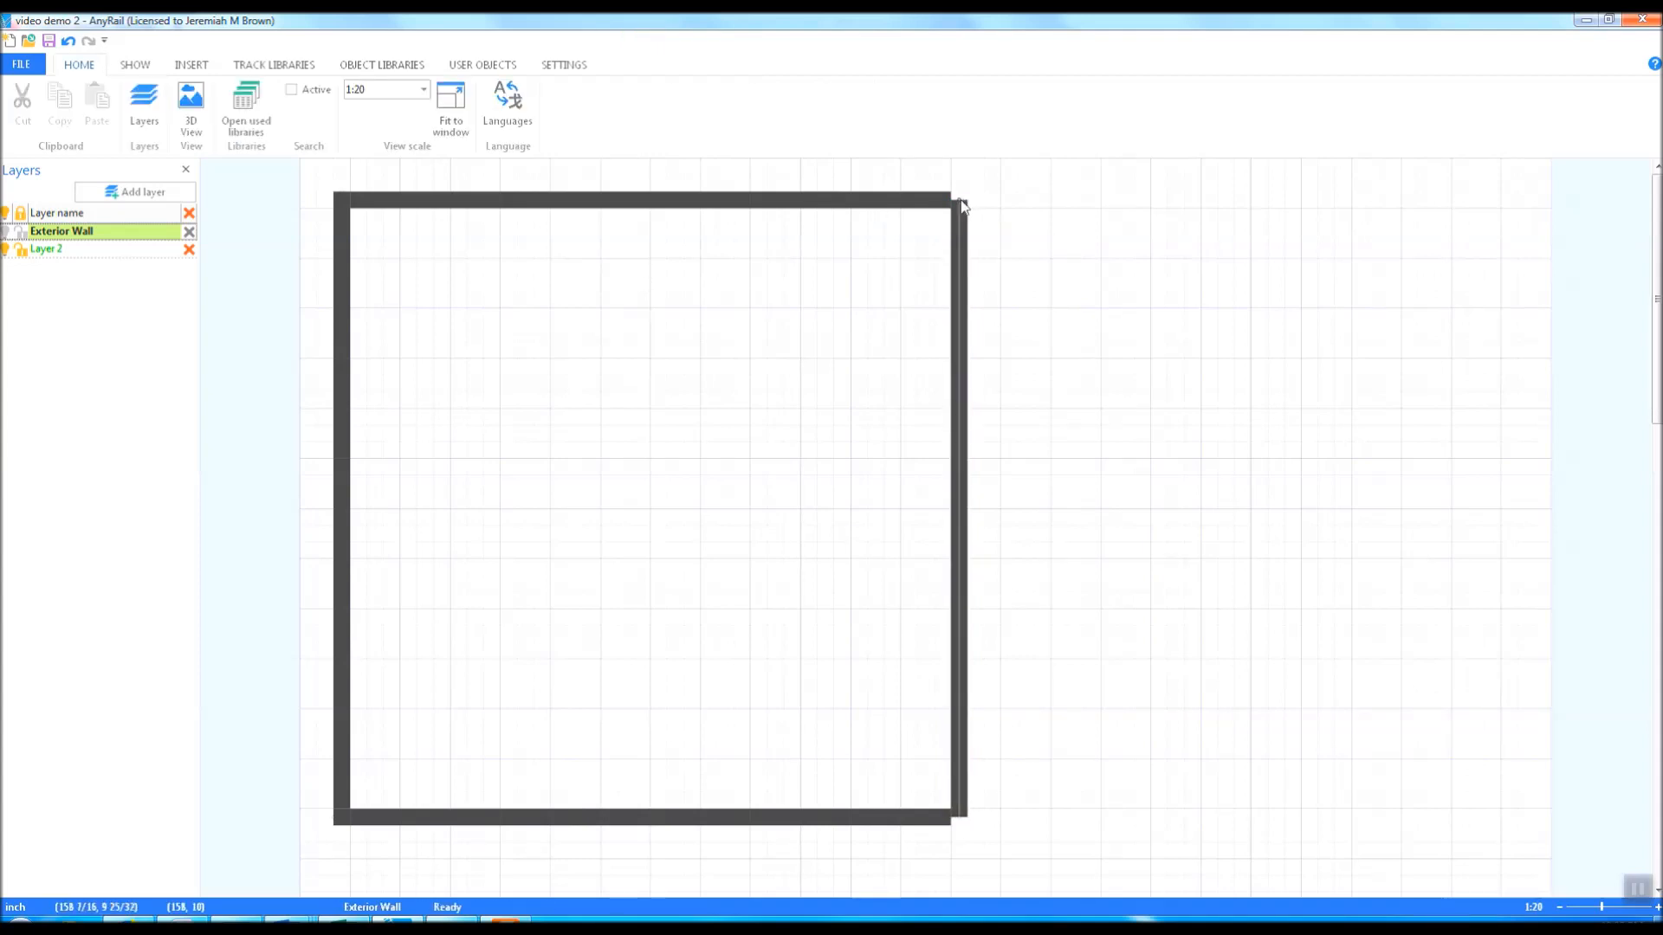
left_click(959, 201)
double_click(50, 108)
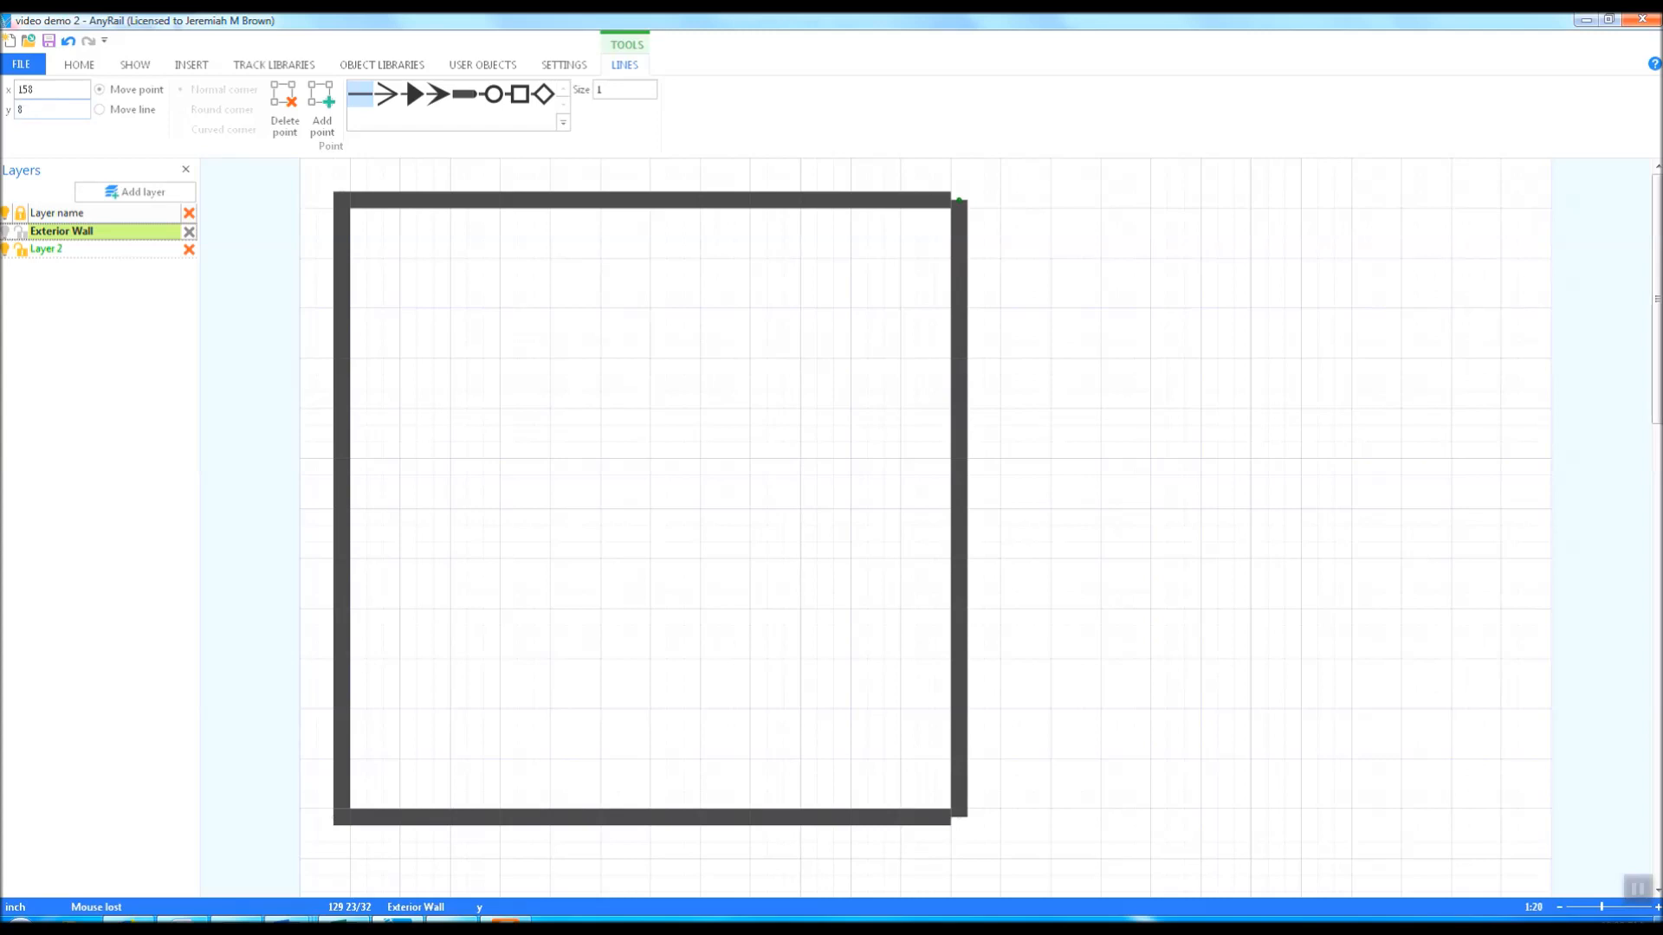
type("8")
key("Return")
Close the lower right corner by setting the right wall's lower endpoint y coordinate to 160
left_click(959, 816)
double_click(50, 109)
type("16")
key("Return")
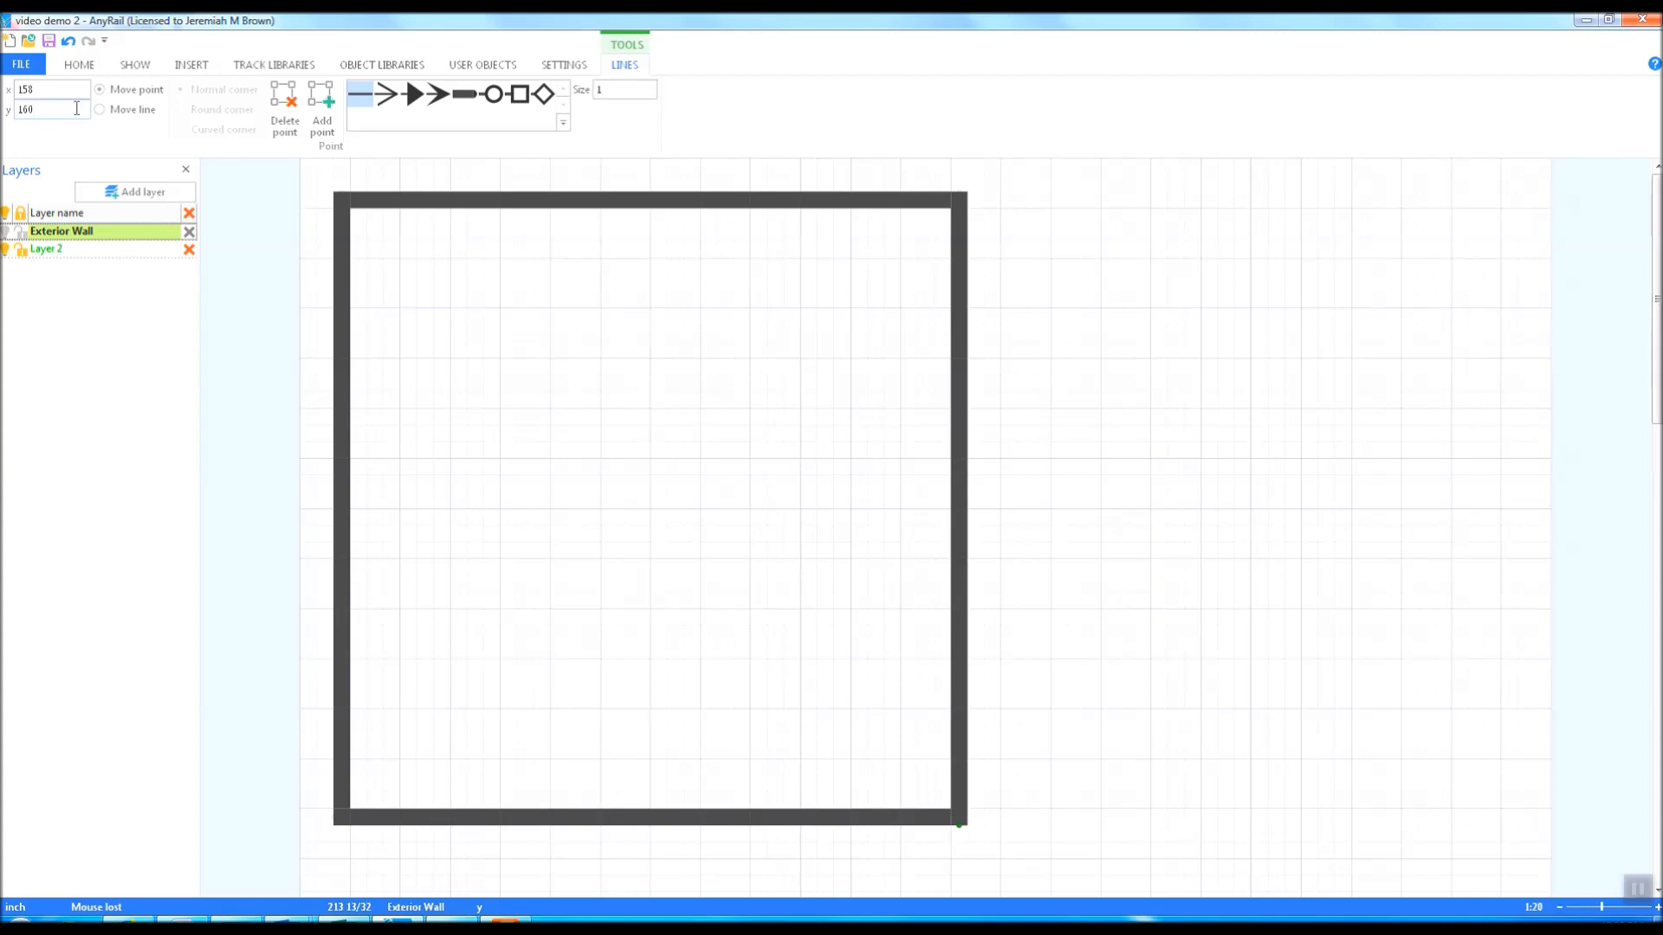
left_click(1138, 394)
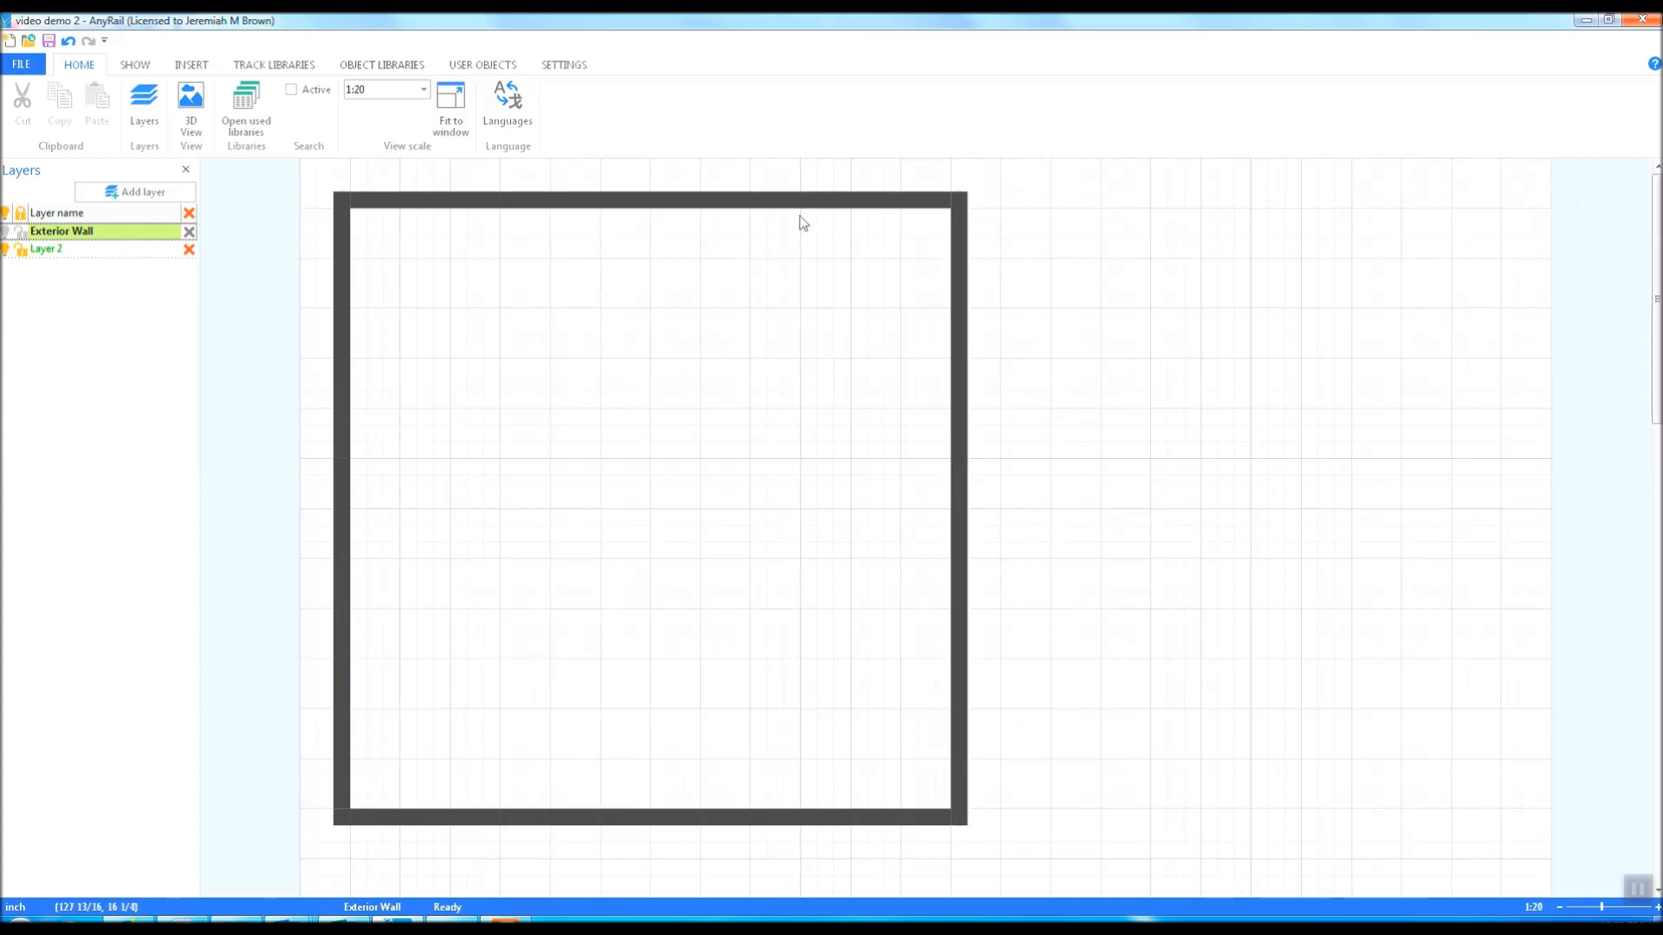
Select all four exterior walls together and change their line color to light orange
left_click(750, 209)
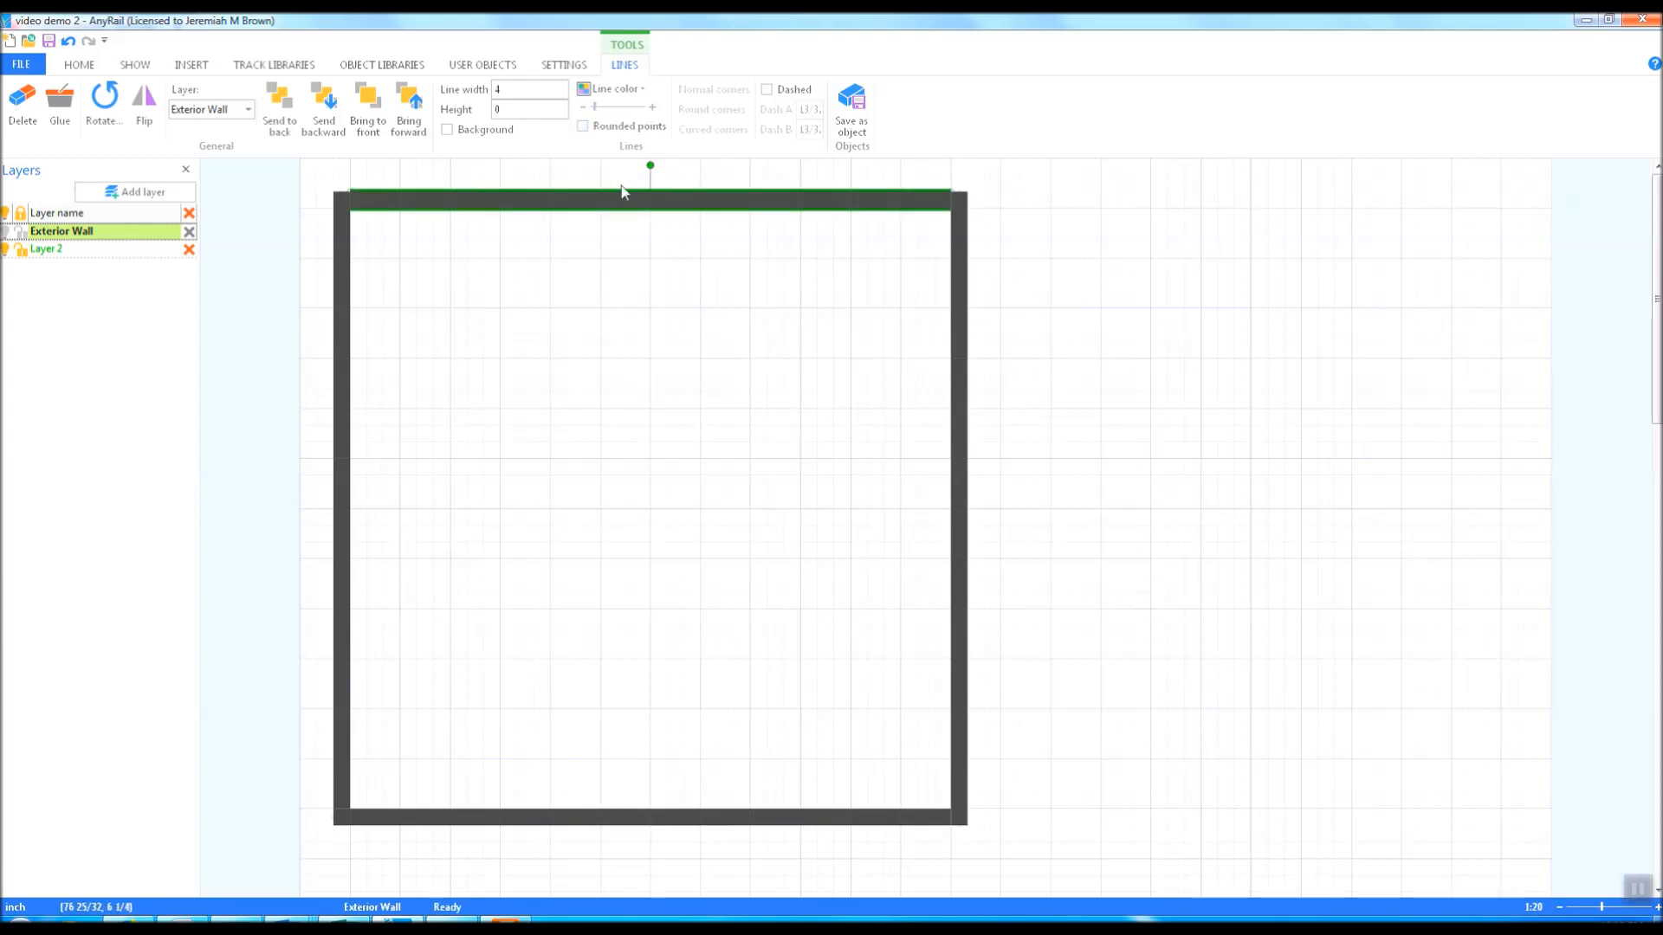
left_click(344, 349, "ctrl")
left_click(956, 358, "ctrl")
left_click(654, 817, "ctrl")
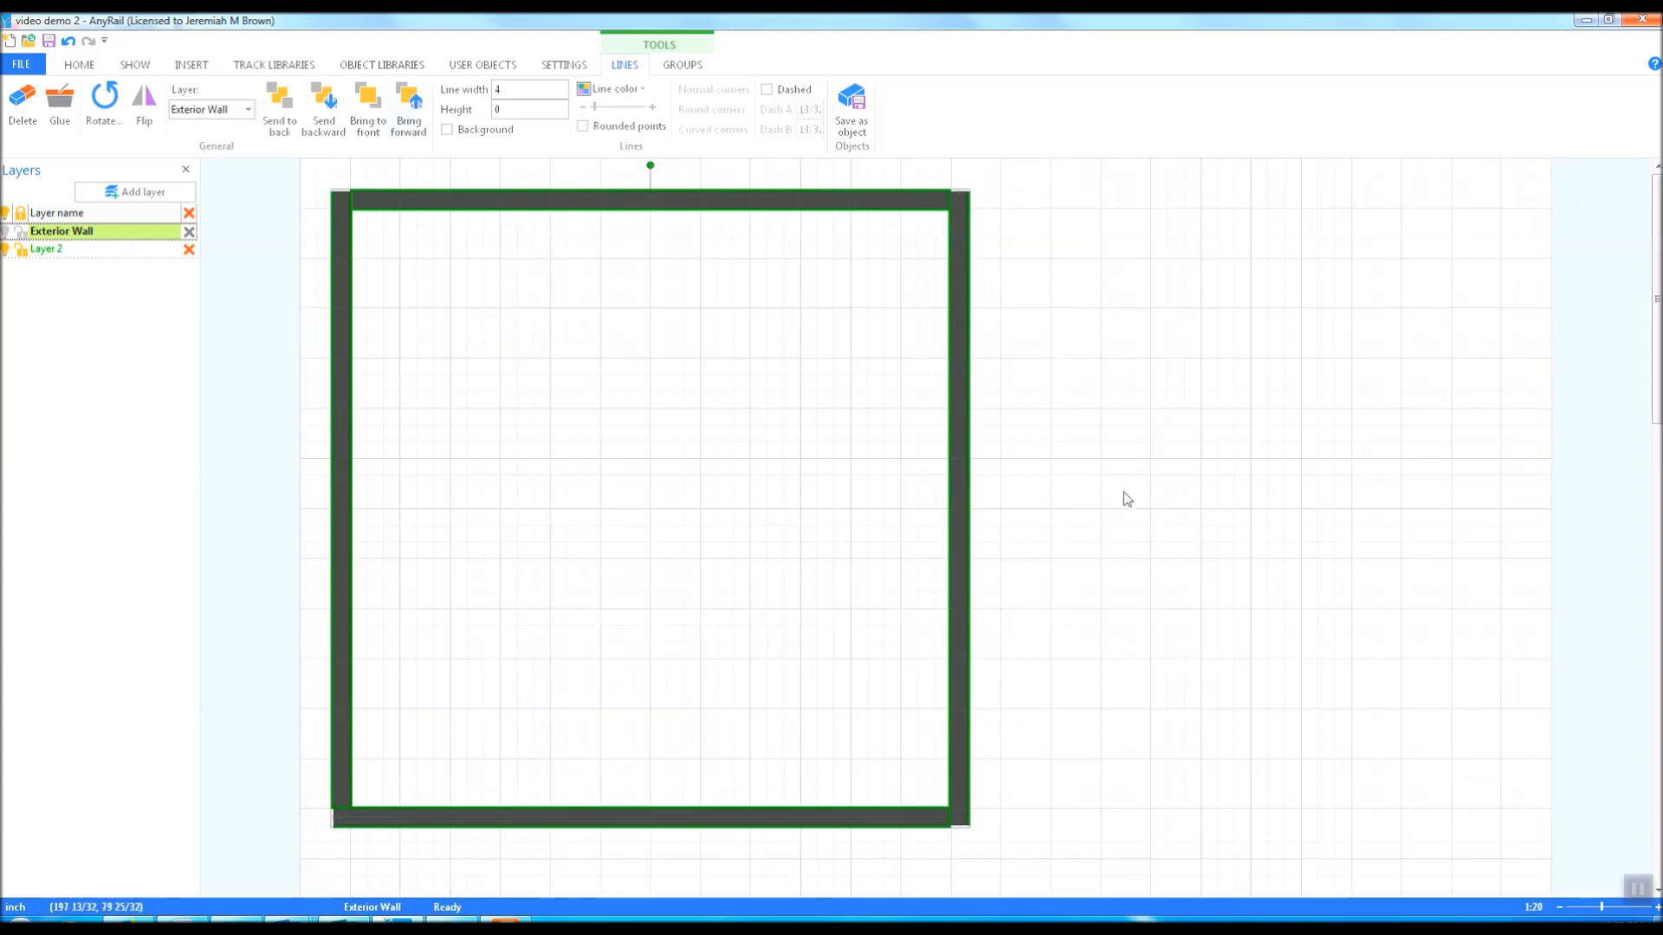
left_click(614, 90)
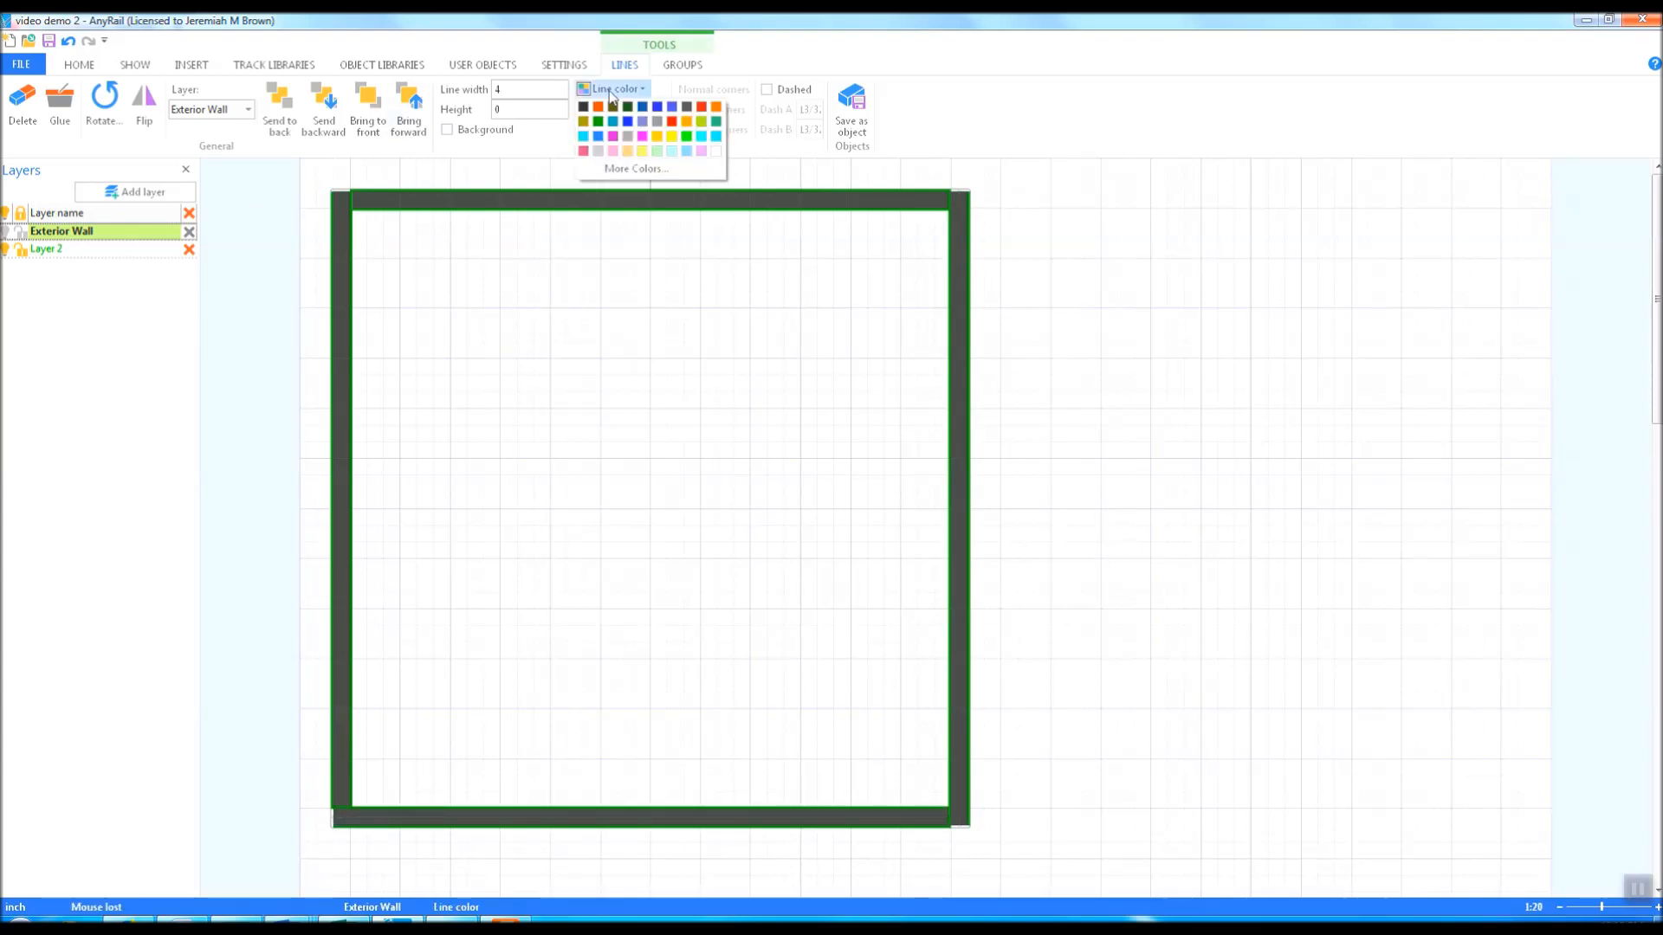
left_click(627, 151)
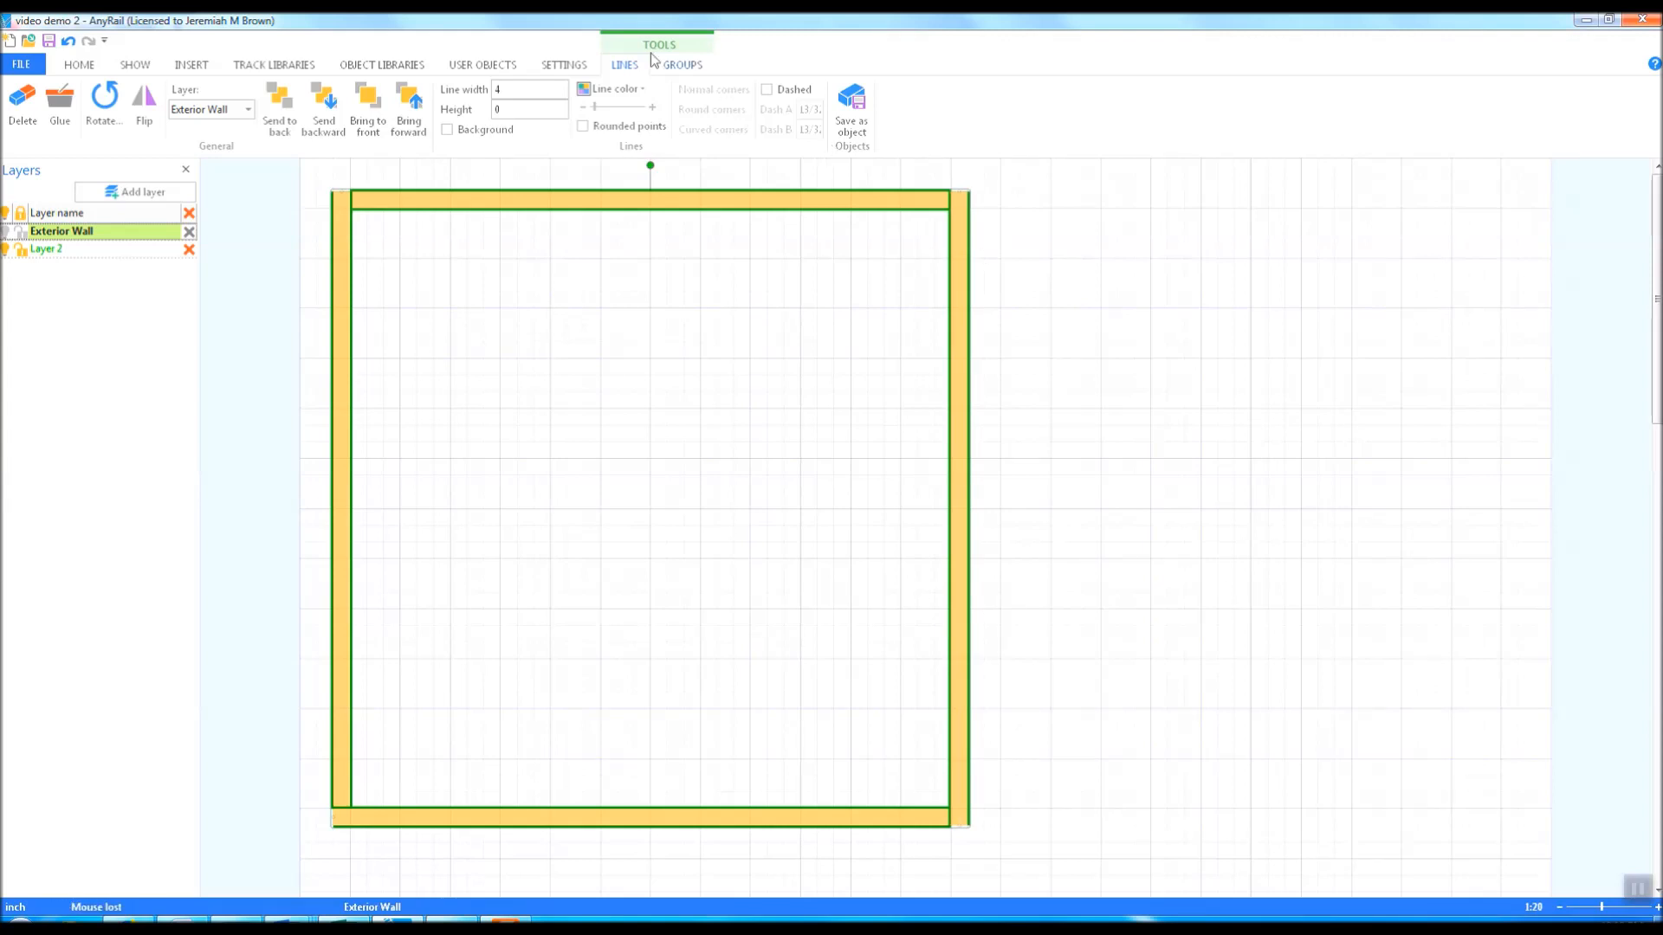
Group the four exterior walls and reselect them as a single object
left_click(683, 67)
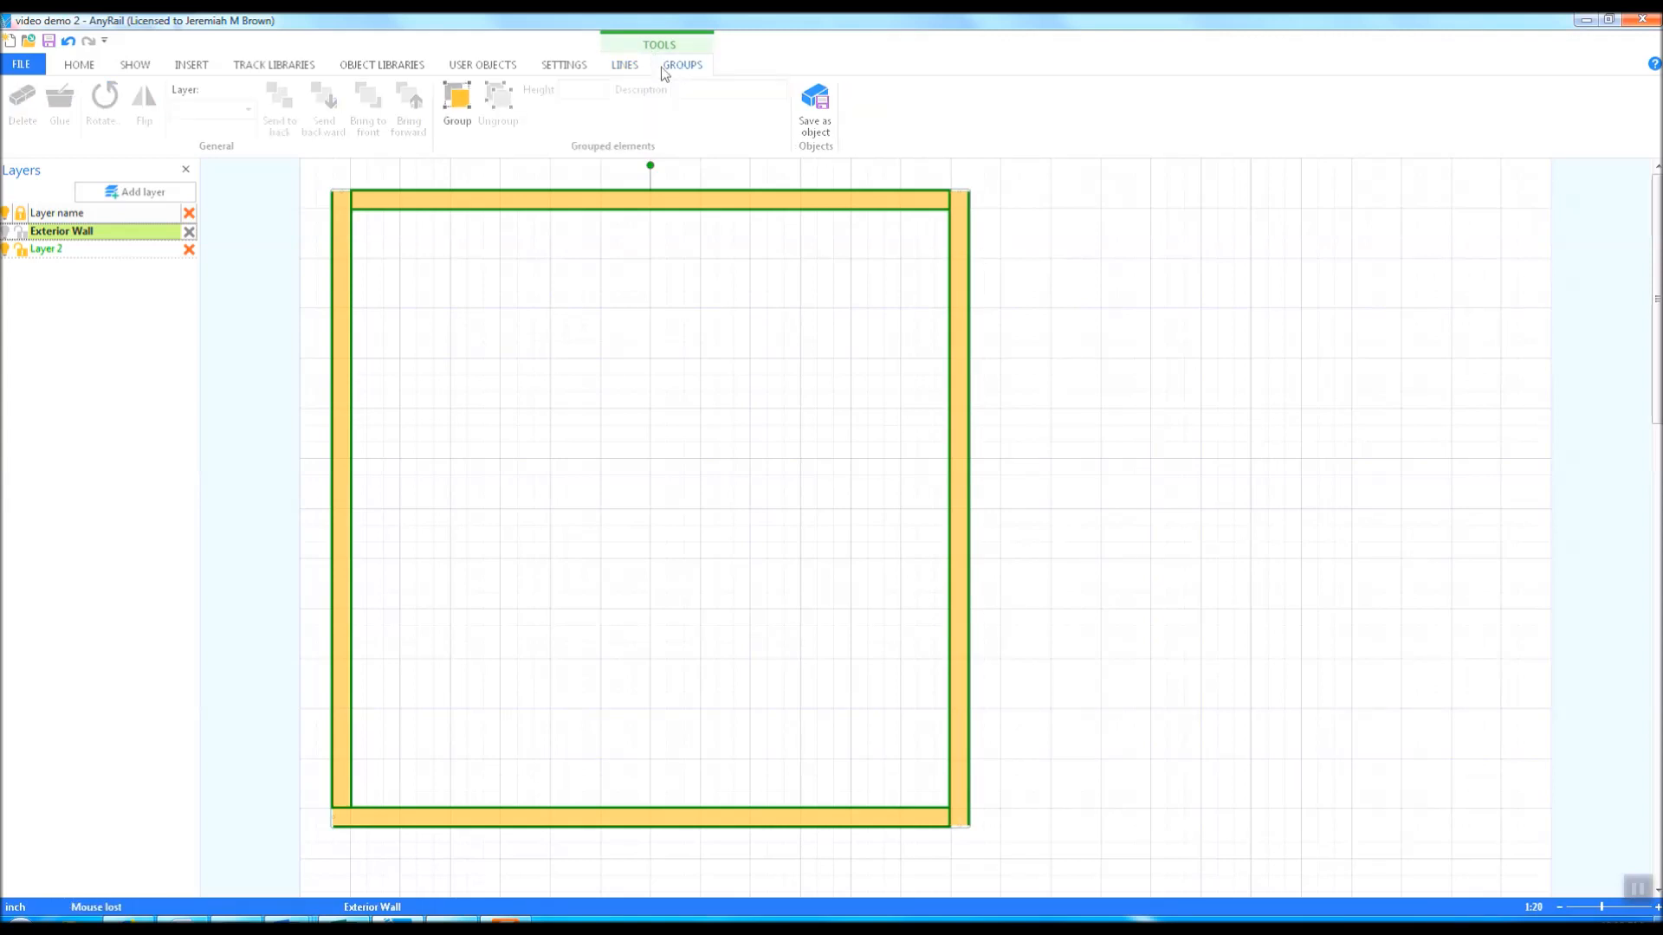
left_click(451, 120)
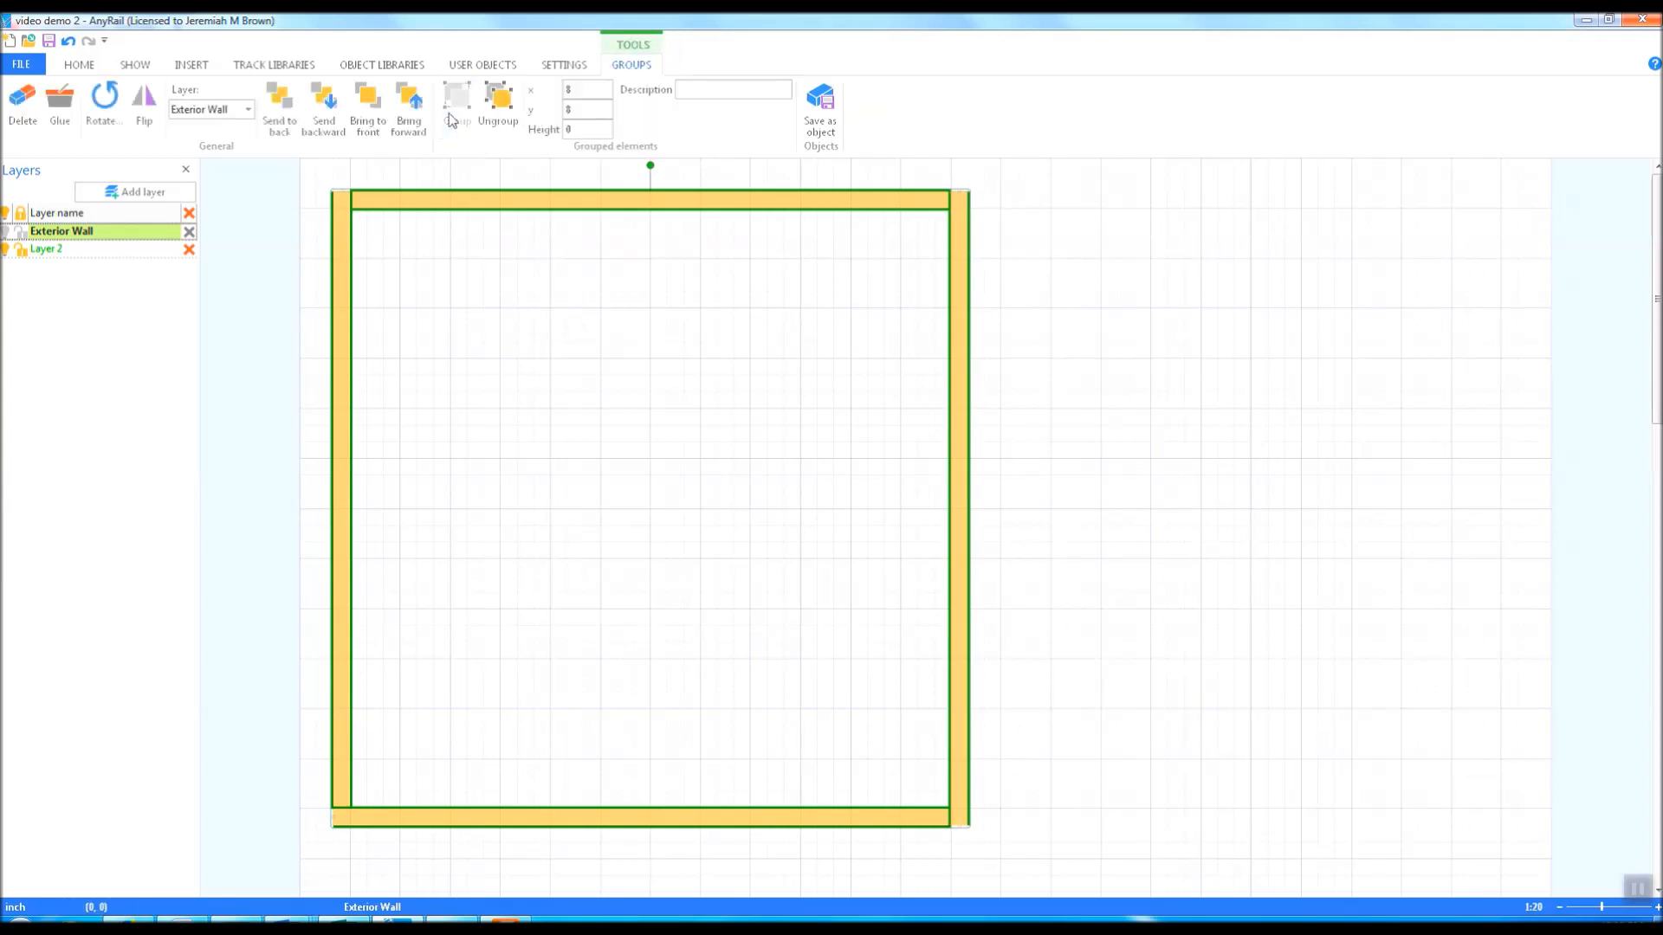
left_click(727, 362)
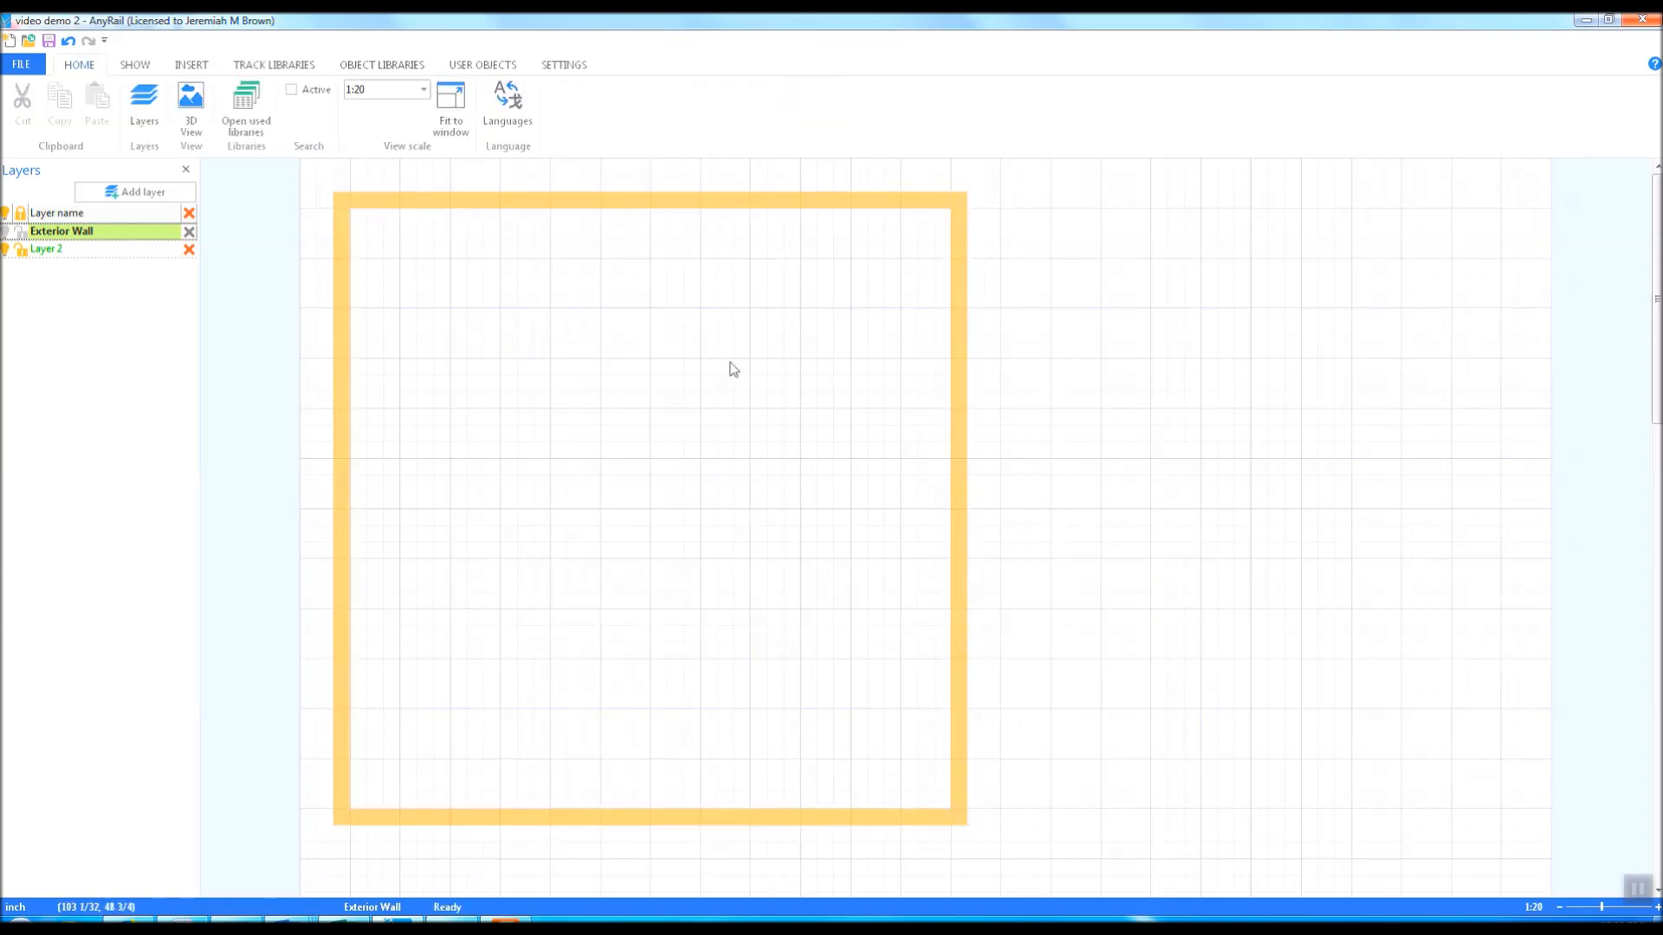
left_click(813, 204)
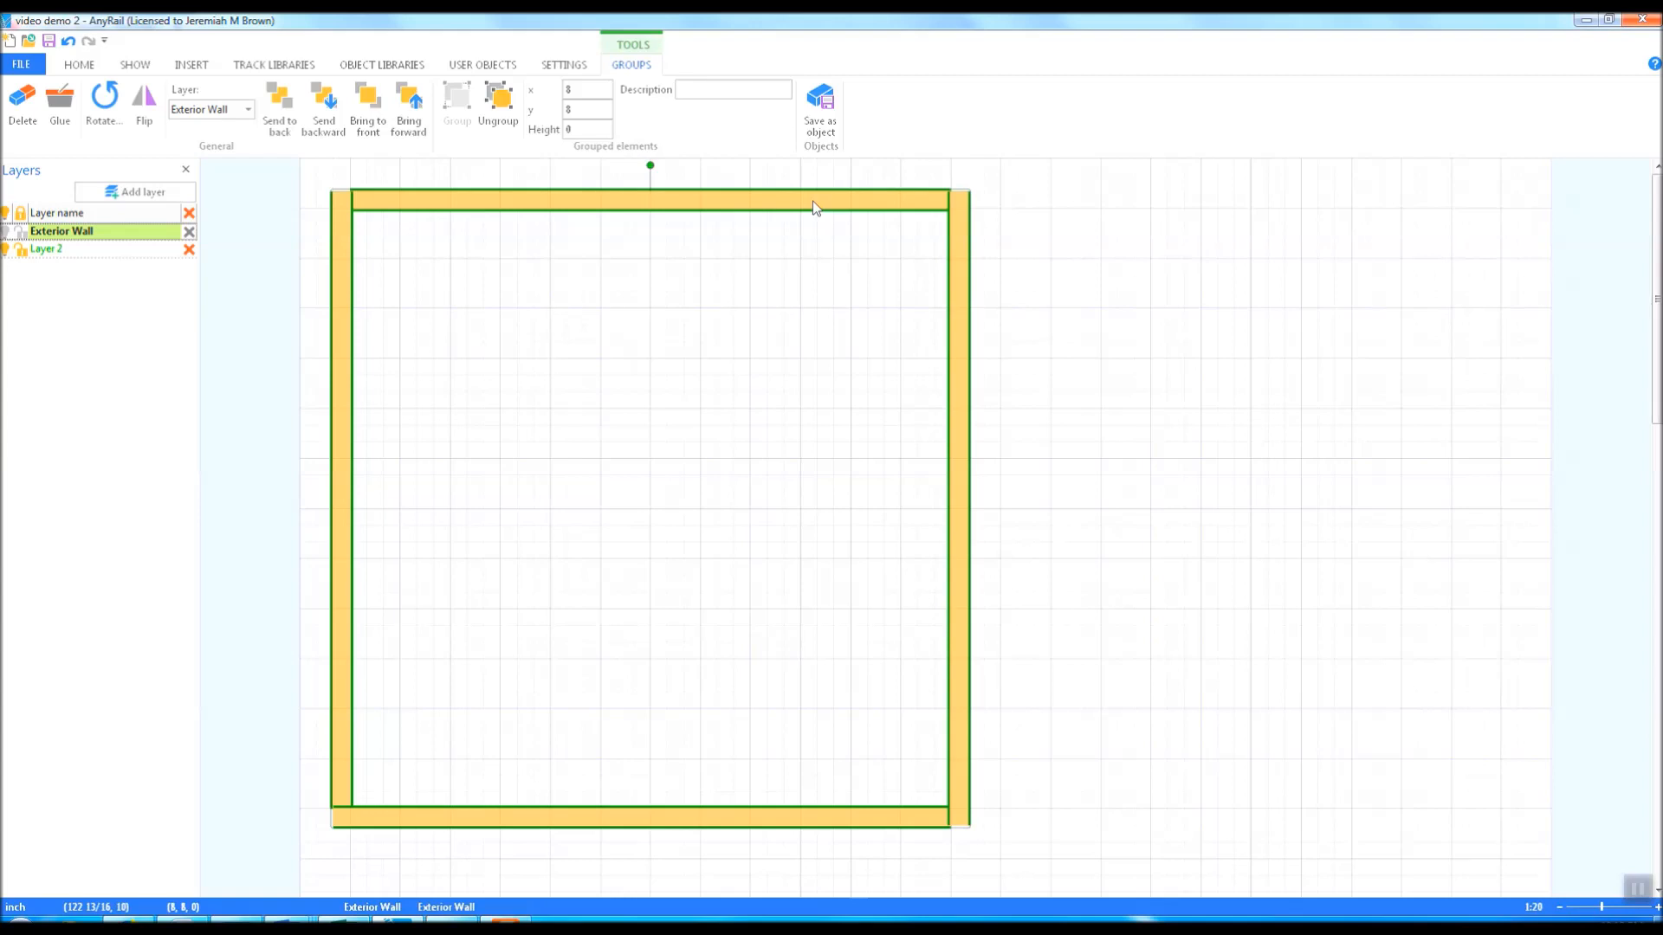
Check that the grouped exterior walls select as one object and save the plan
left_click(766, 367)
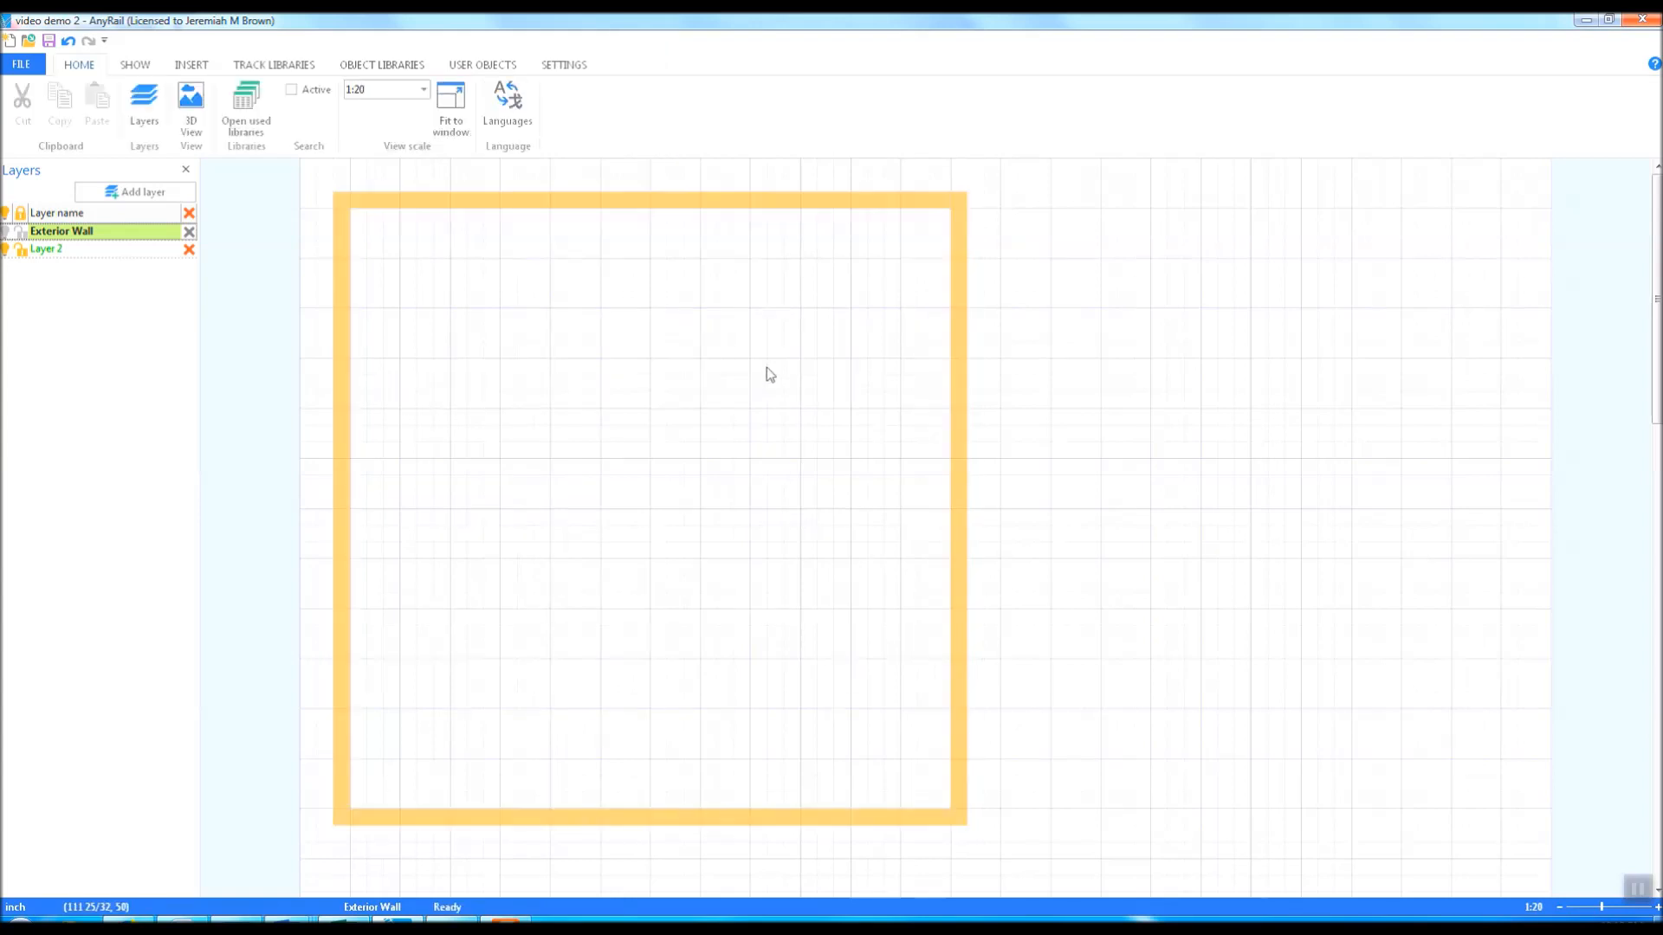
left_click(722, 211)
left_click(715, 355)
left_click(49, 40)
Glue the exterior wall group in place so it cannot be moved
left_click(651, 207)
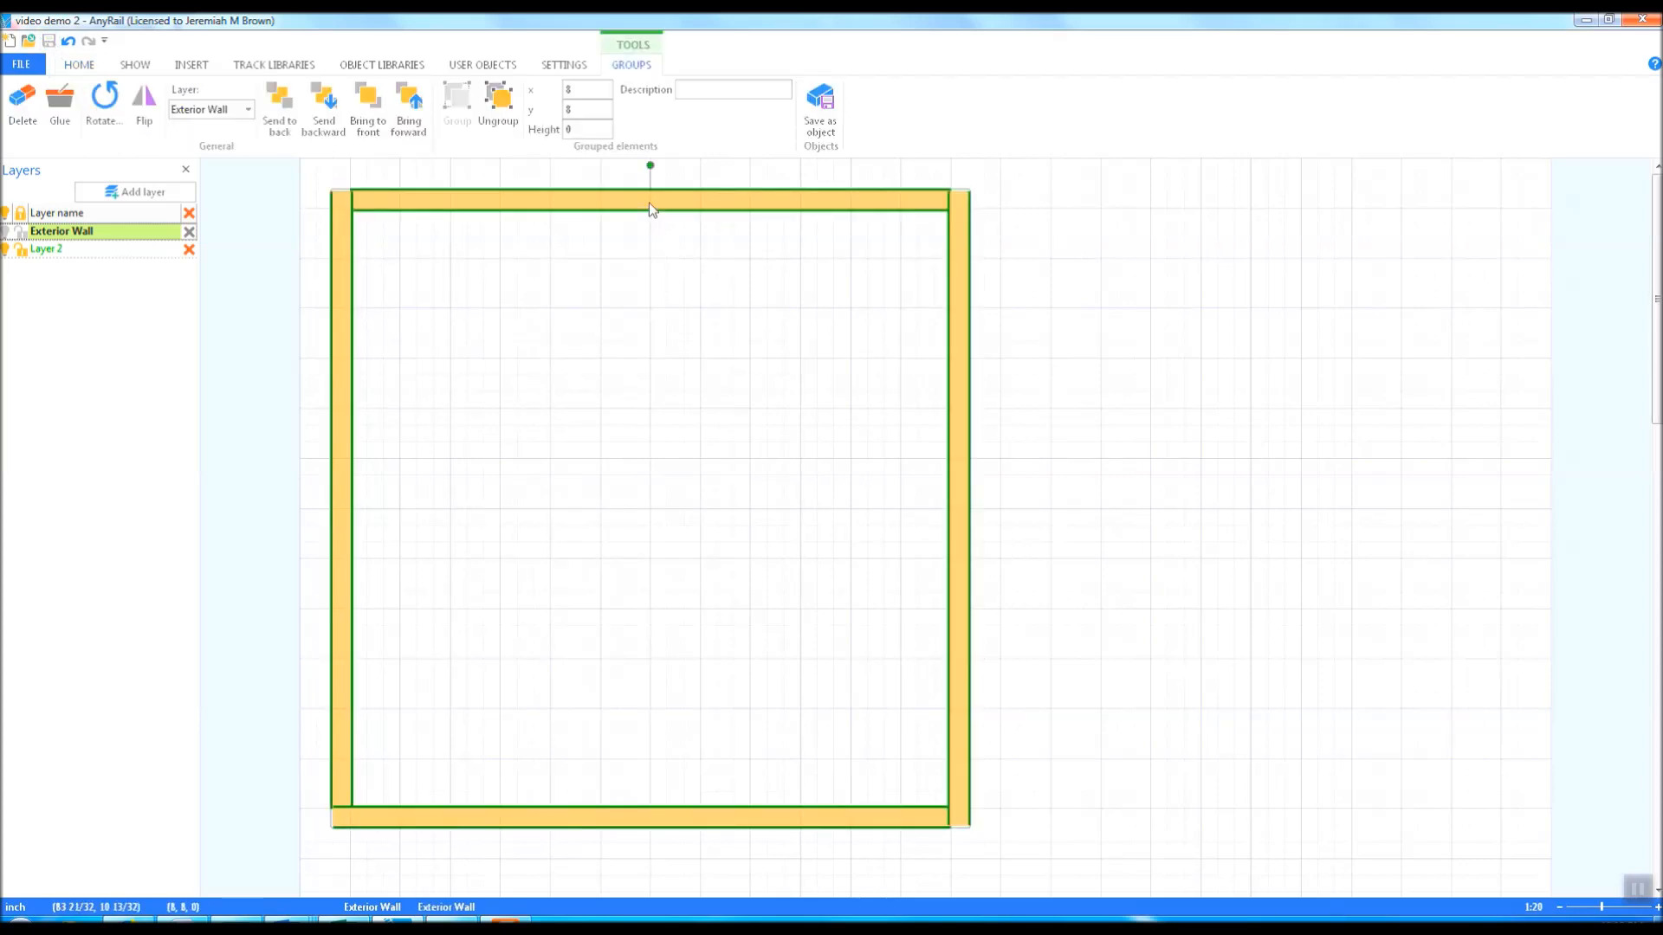
left_click(581, 328)
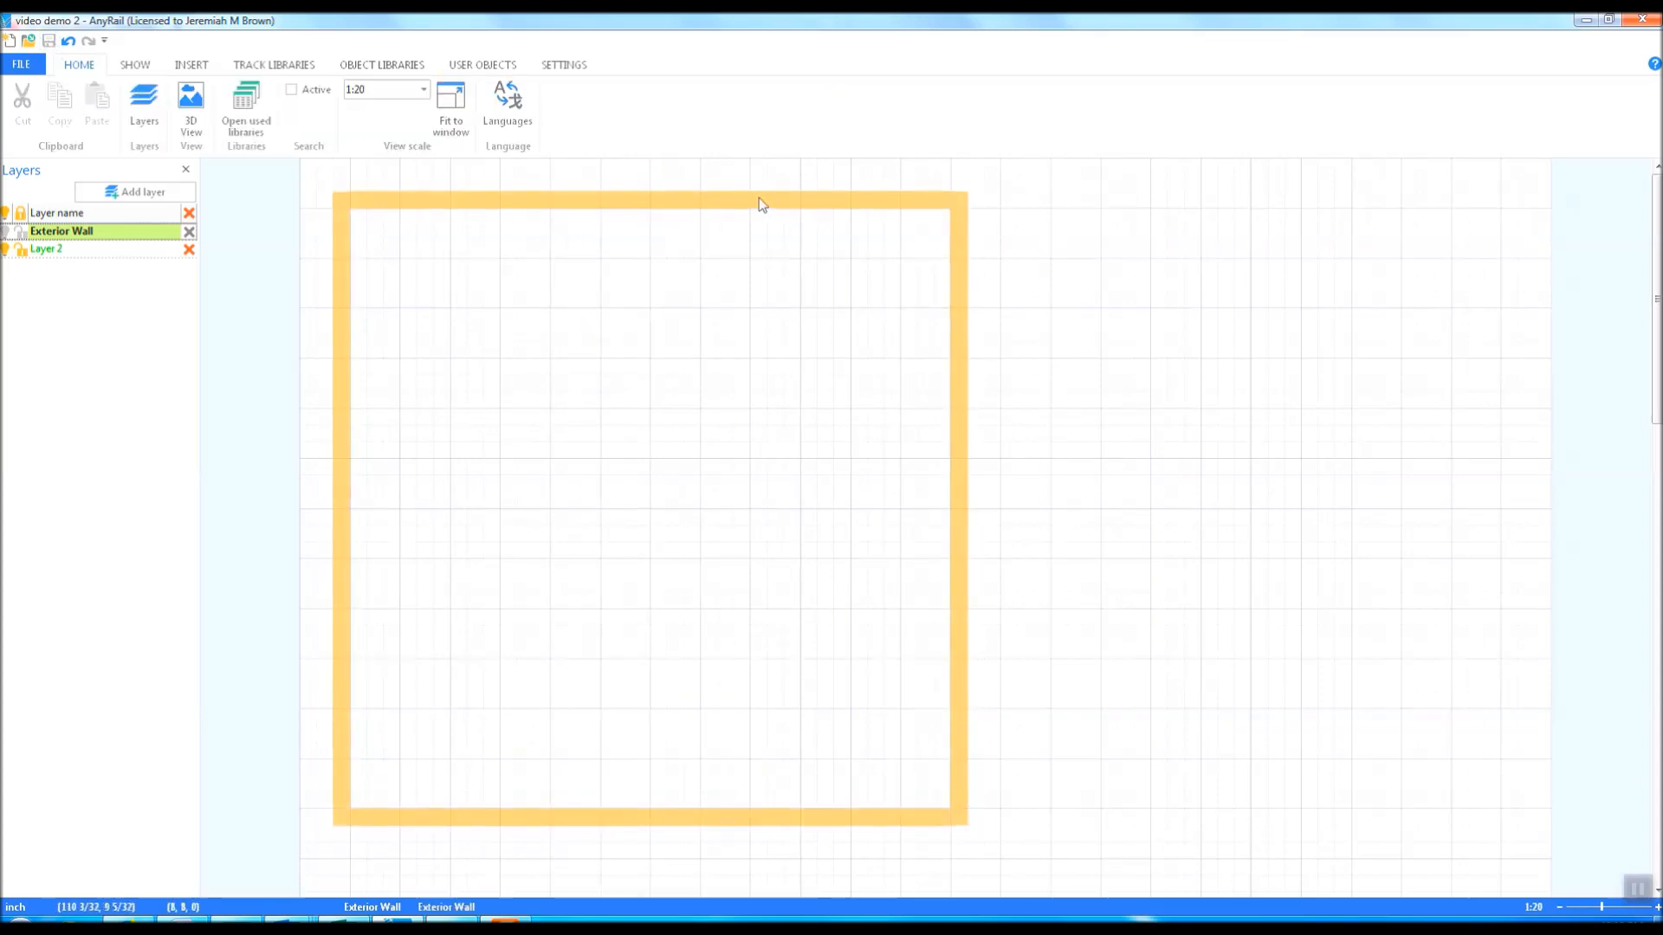
left_click(670, 201)
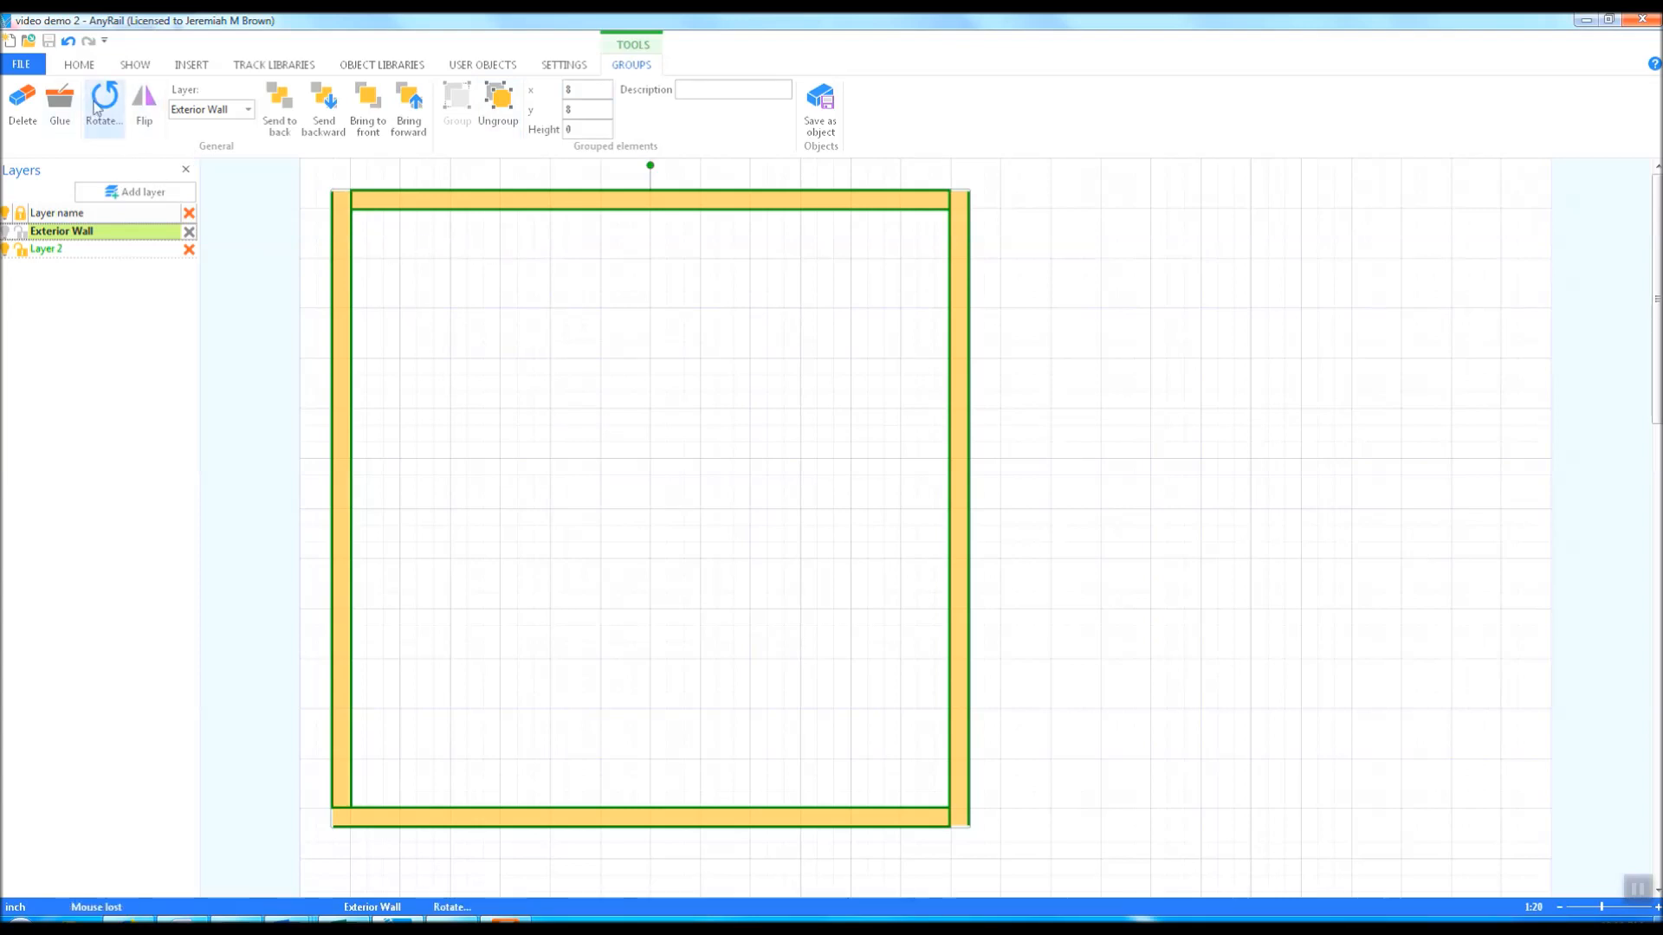
left_click(60, 102)
left_click(491, 350)
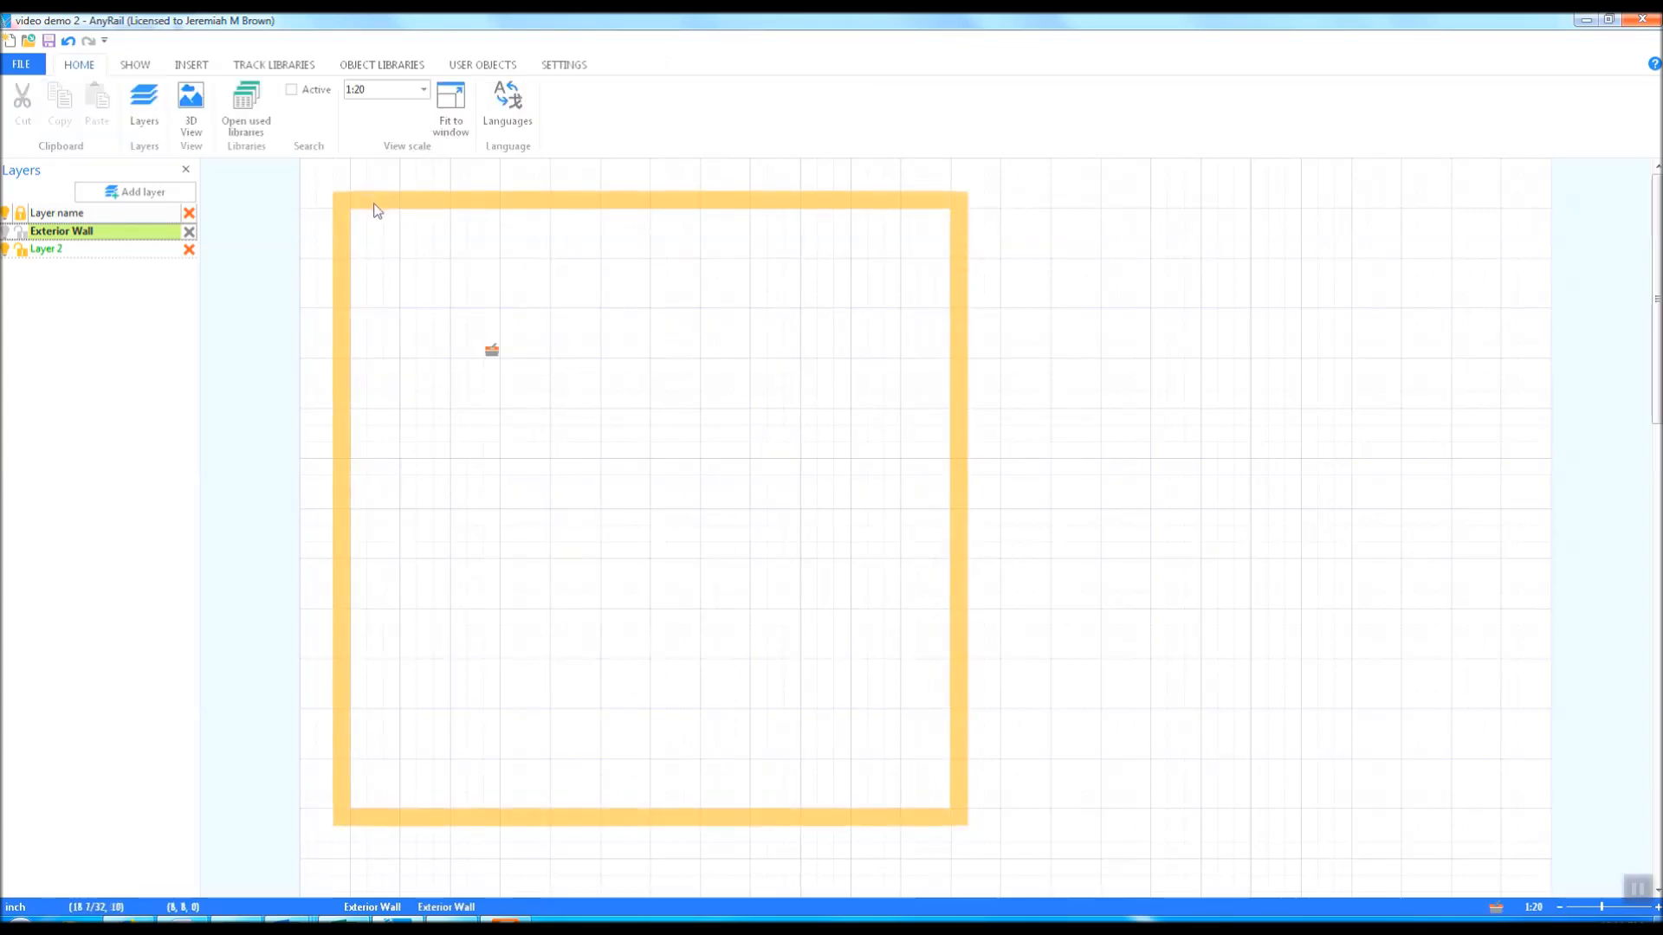
Make Layer 2 the active layer and draw a horizontal line about 88 1/2 inches long inside the room
left_click(19, 235)
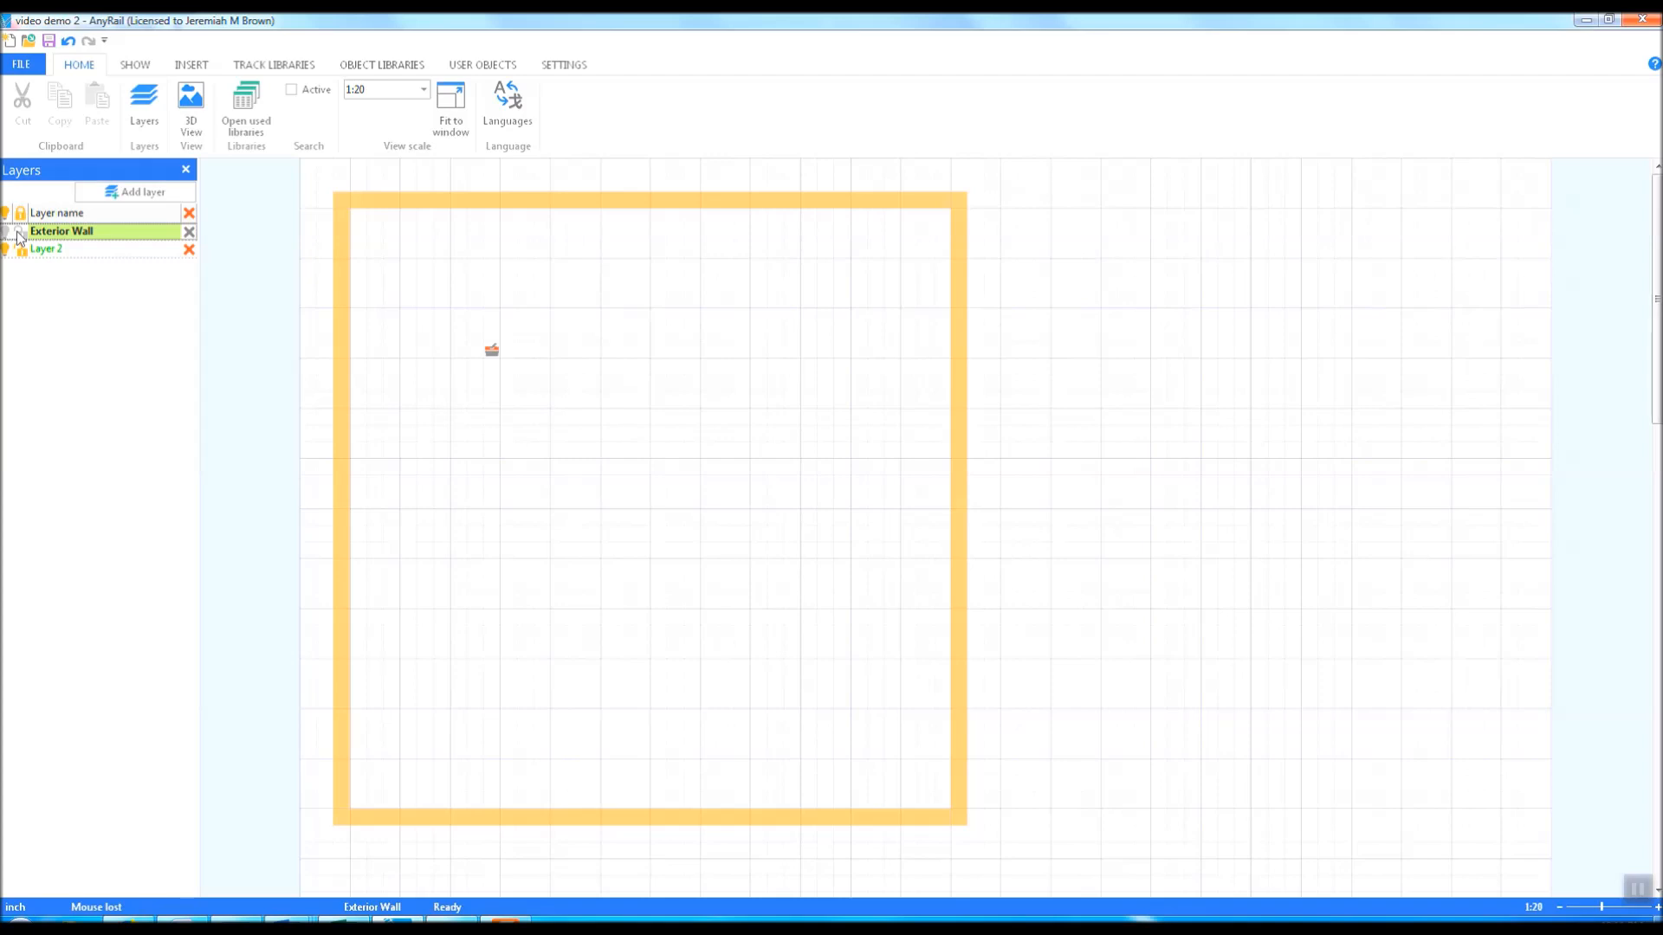
left_click(23, 252)
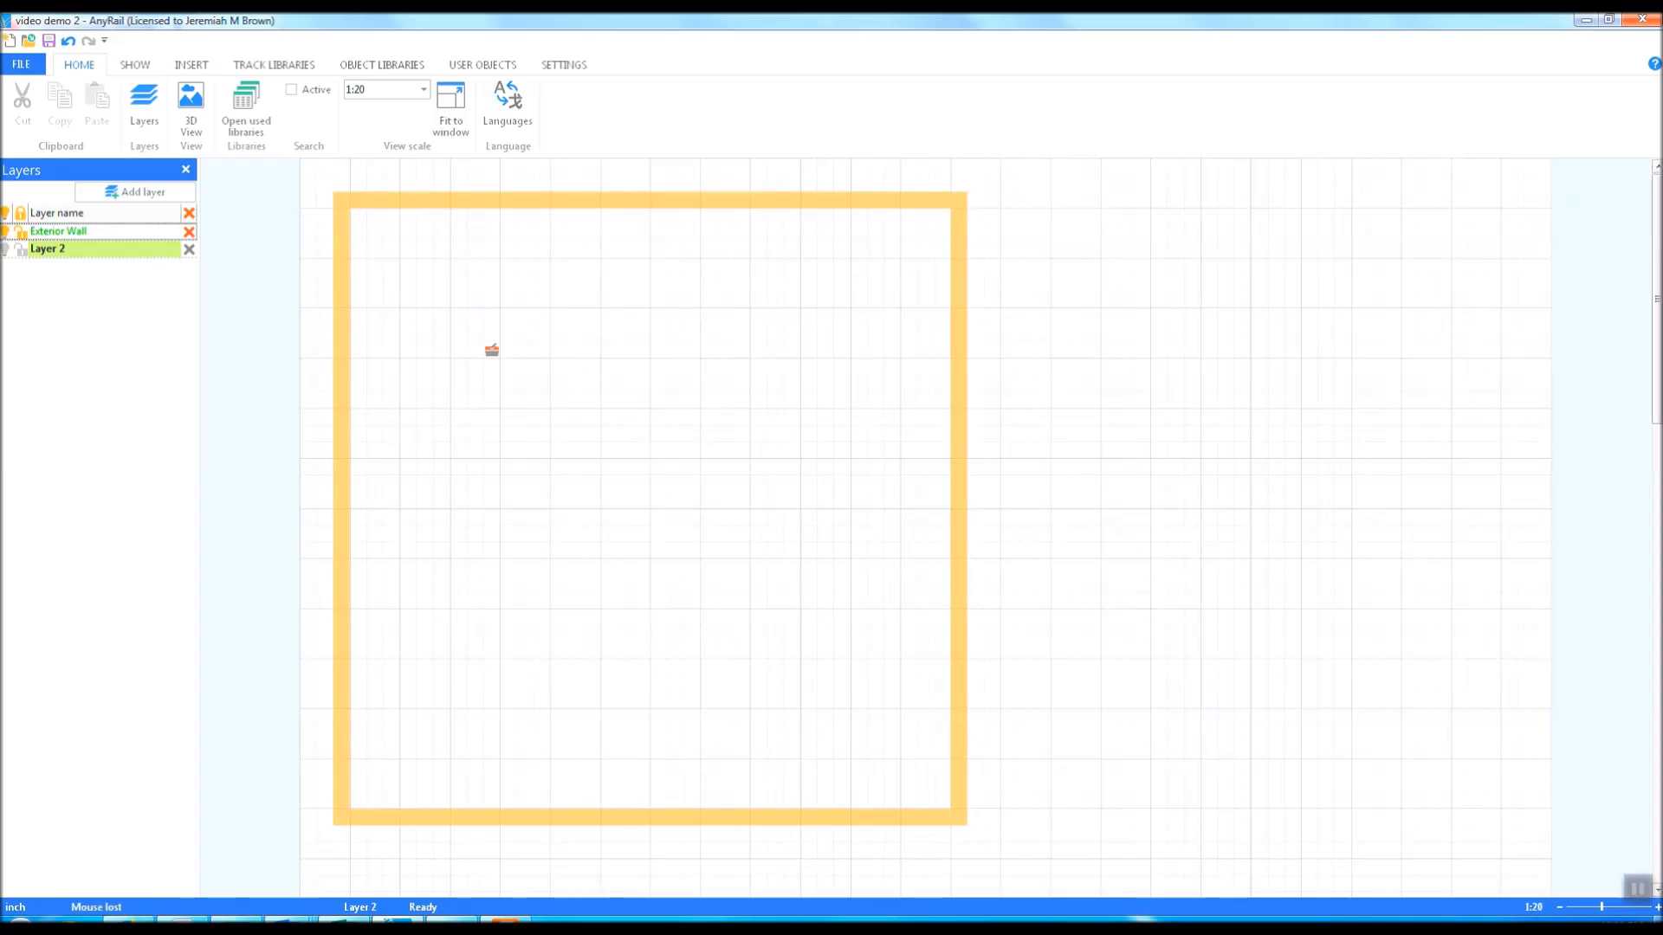
scroll(721, 381, "up", 1)
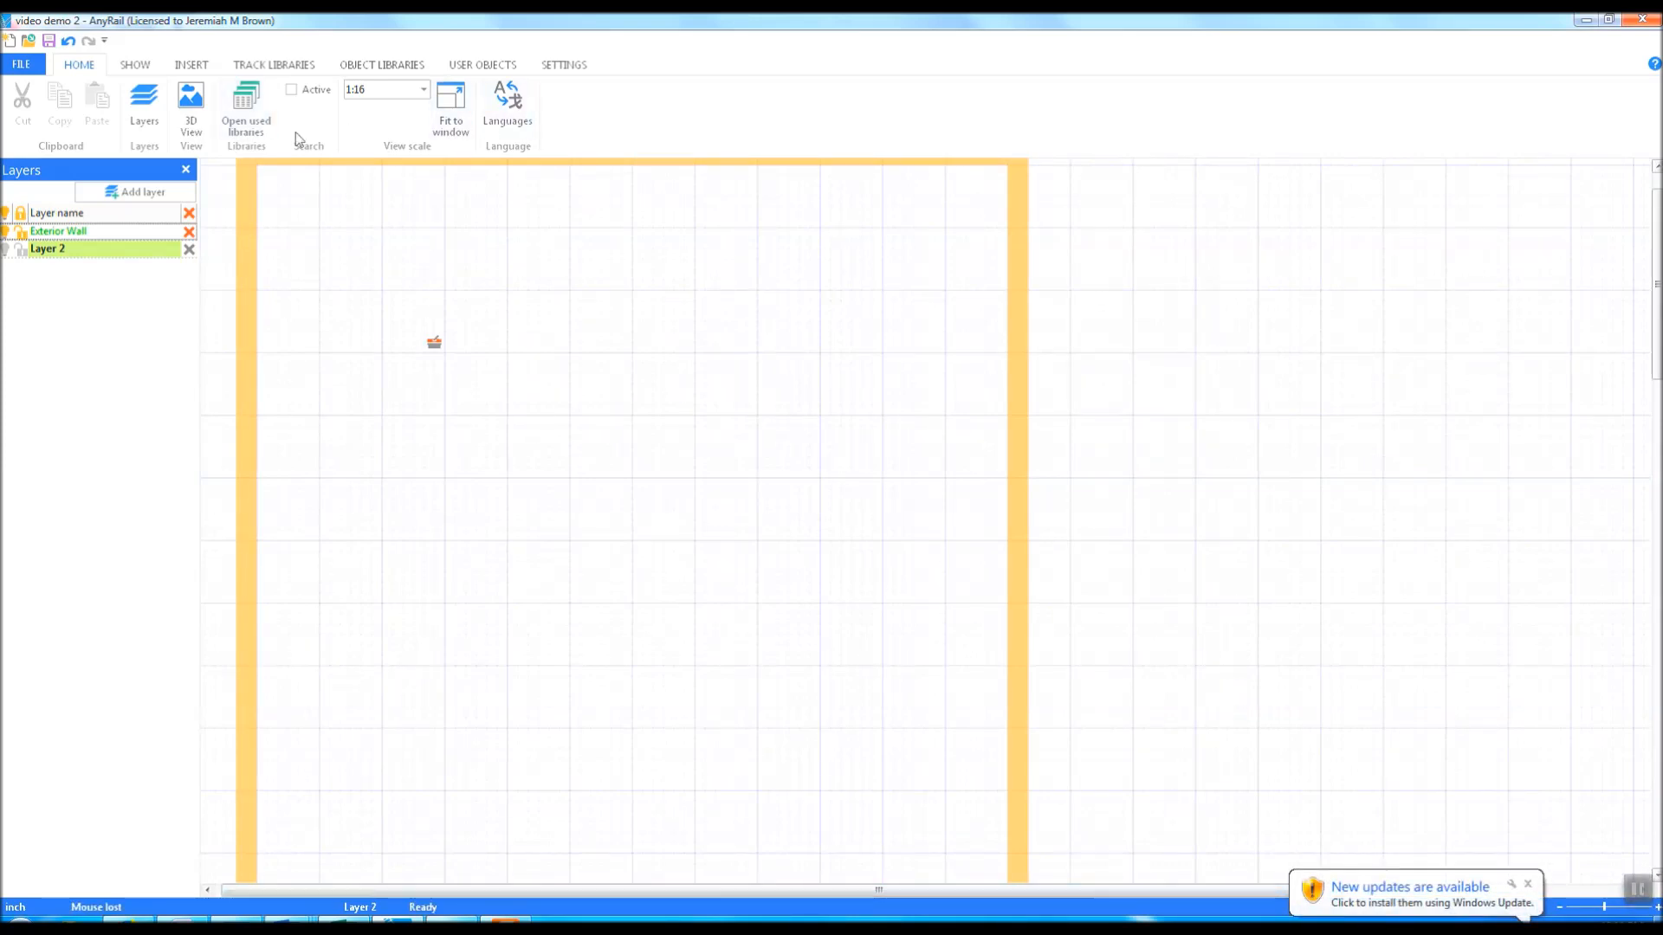
left_click(191, 66)
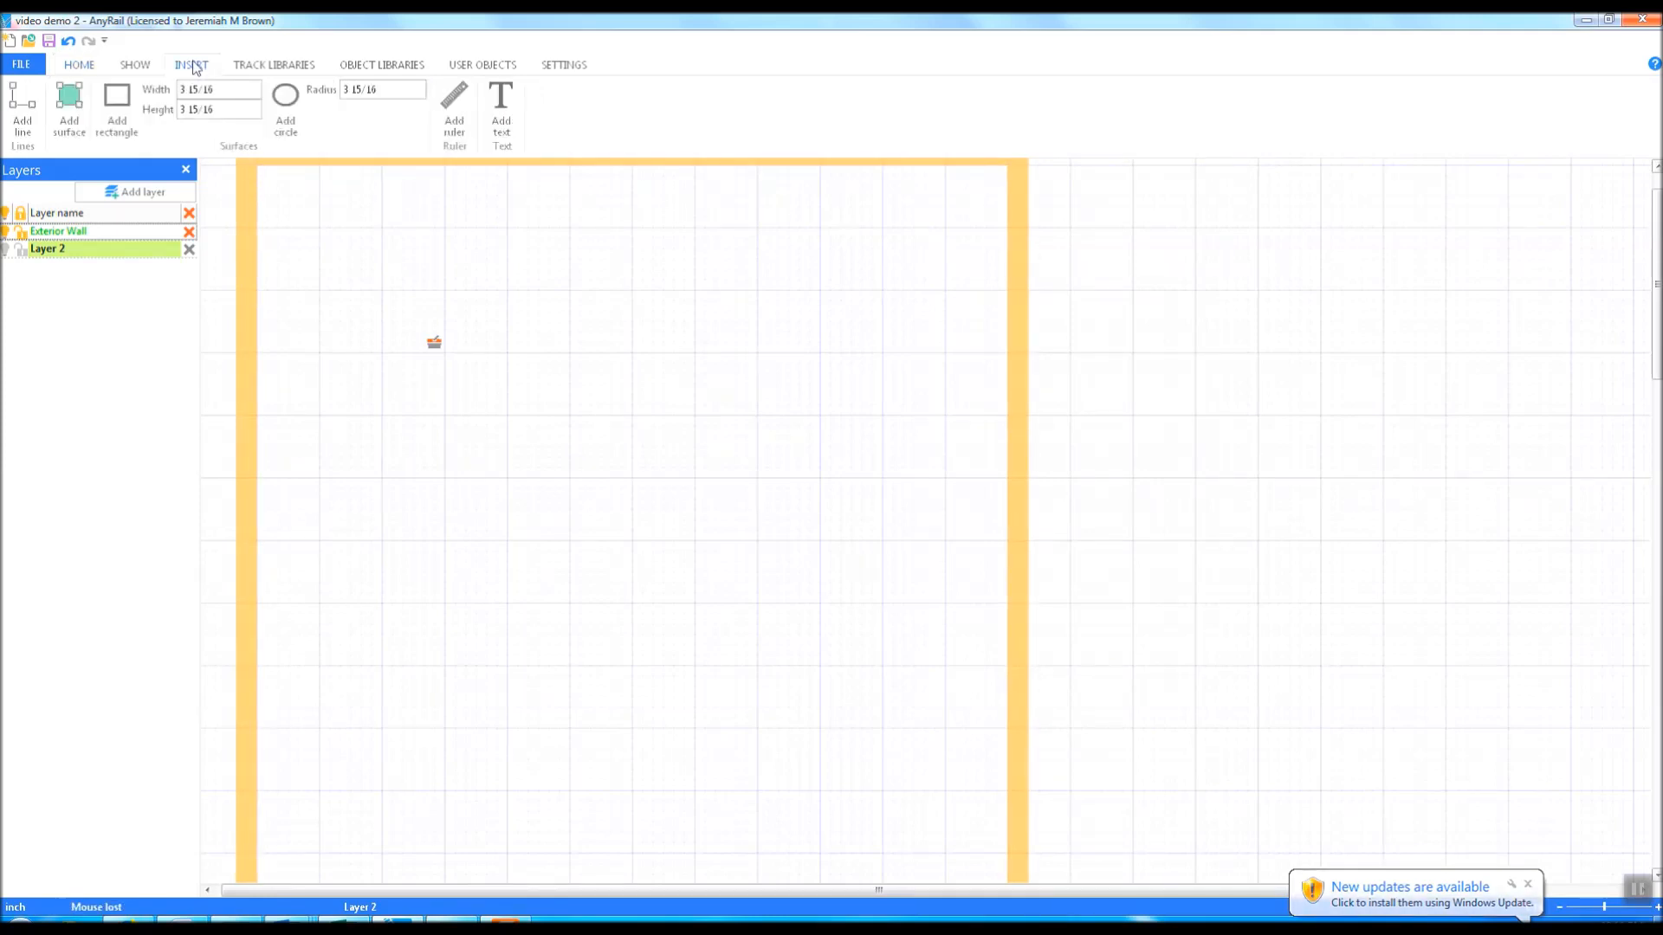
left_click(22, 115)
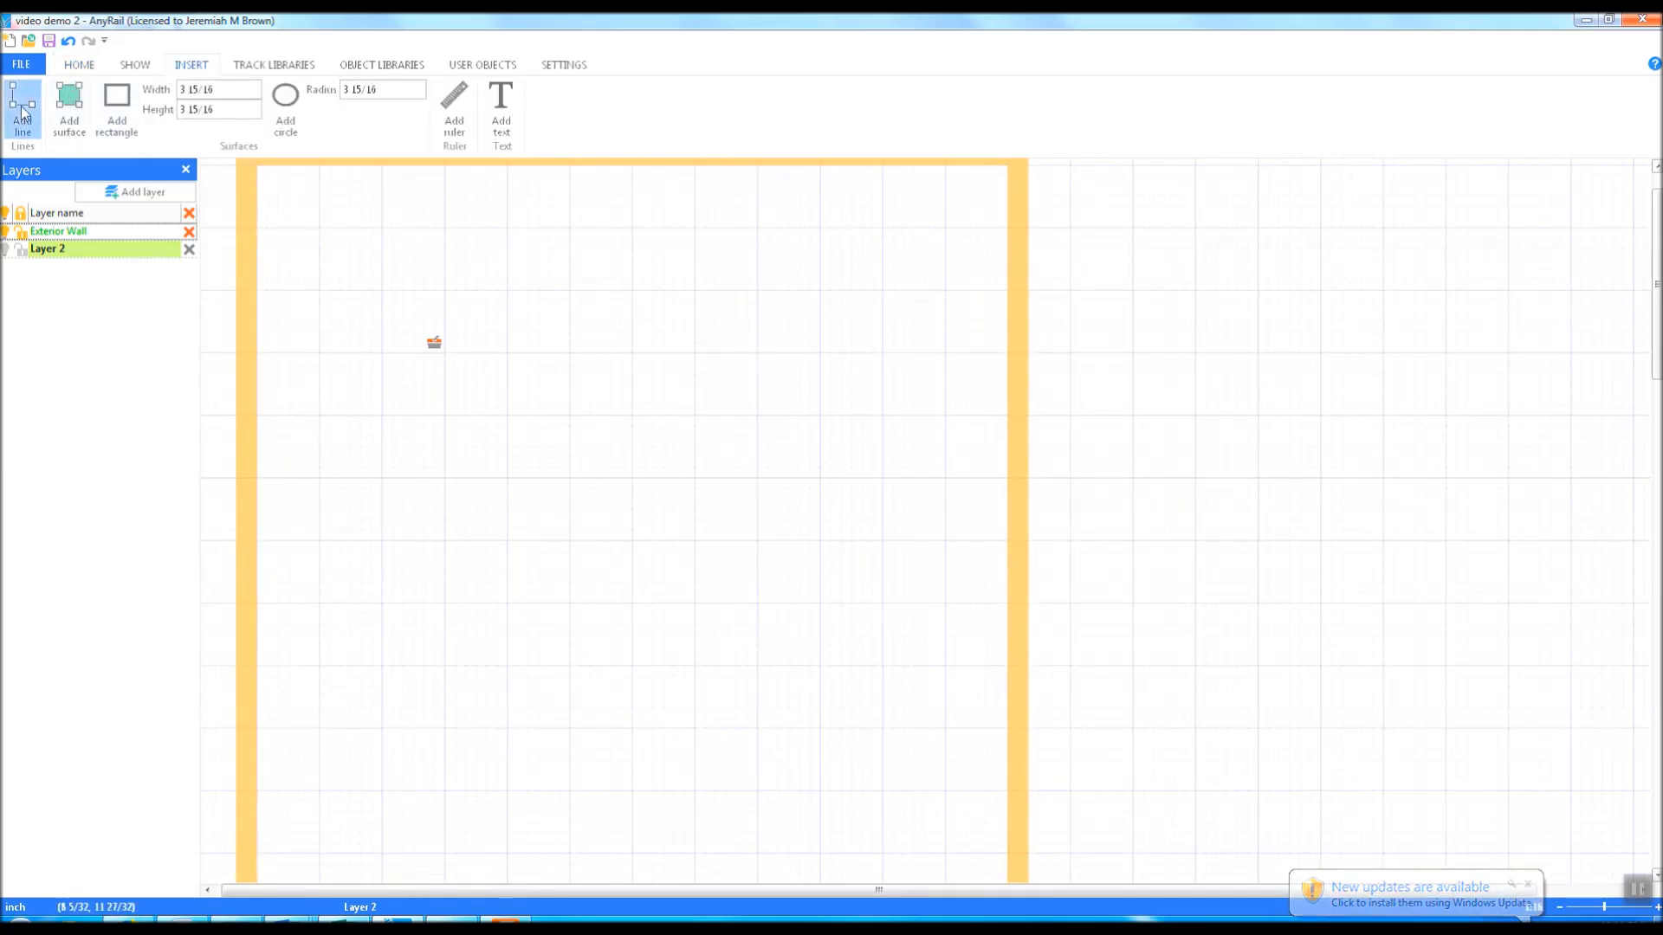
left_click(357, 574)
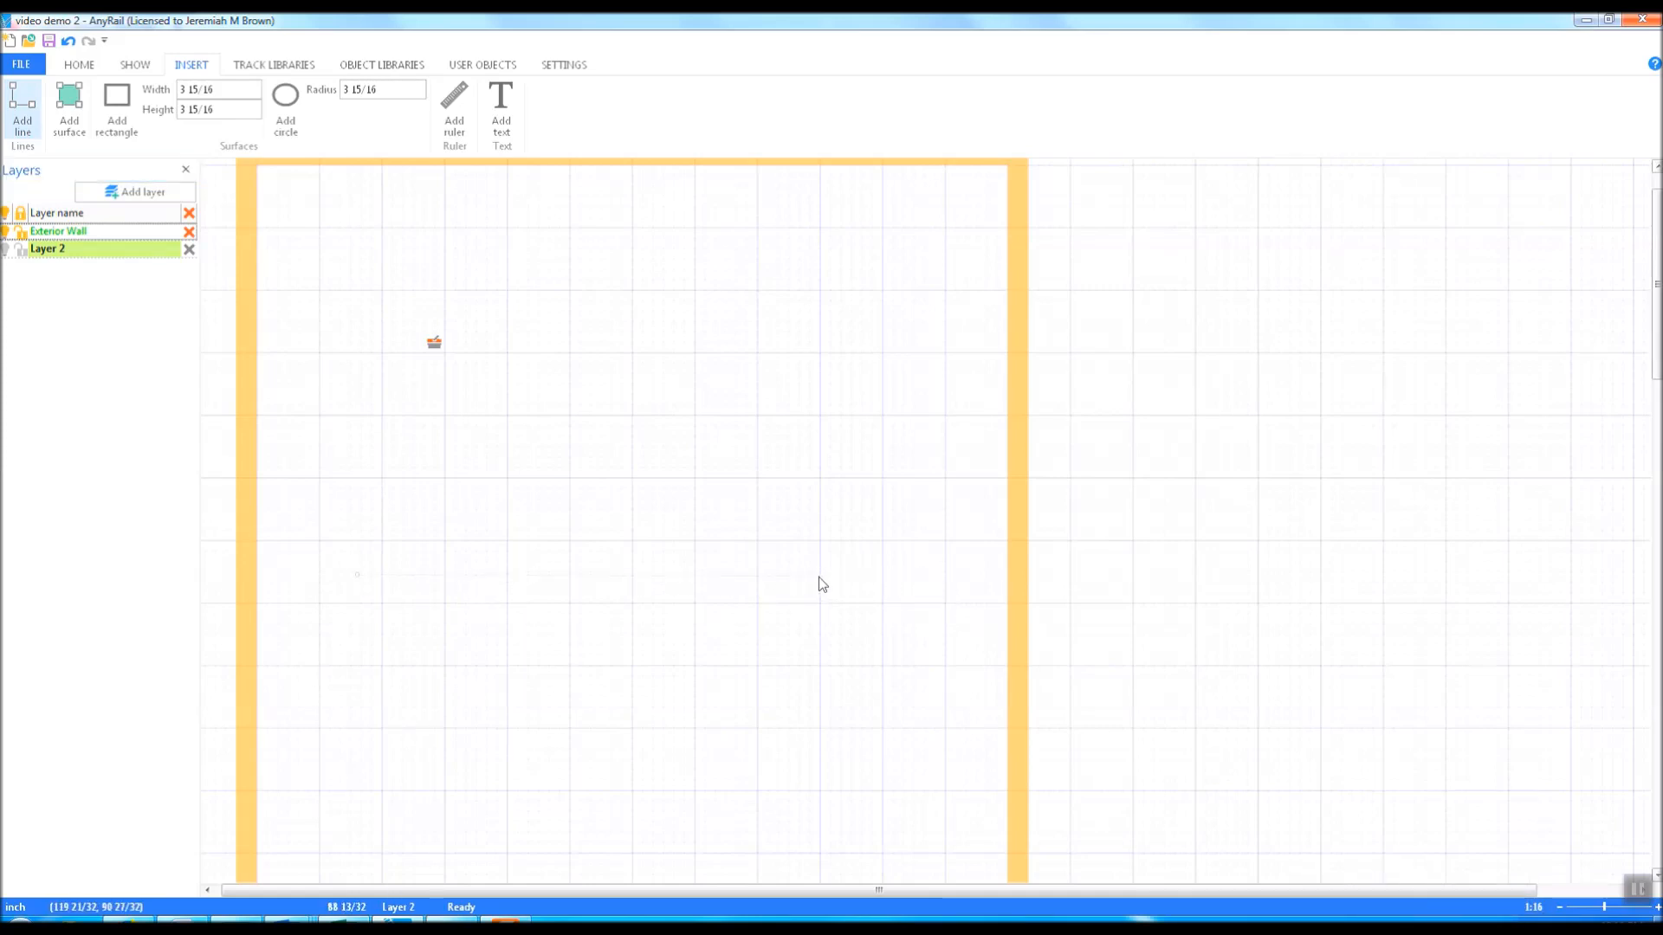
left_click(819, 575)
right_click(821, 587)
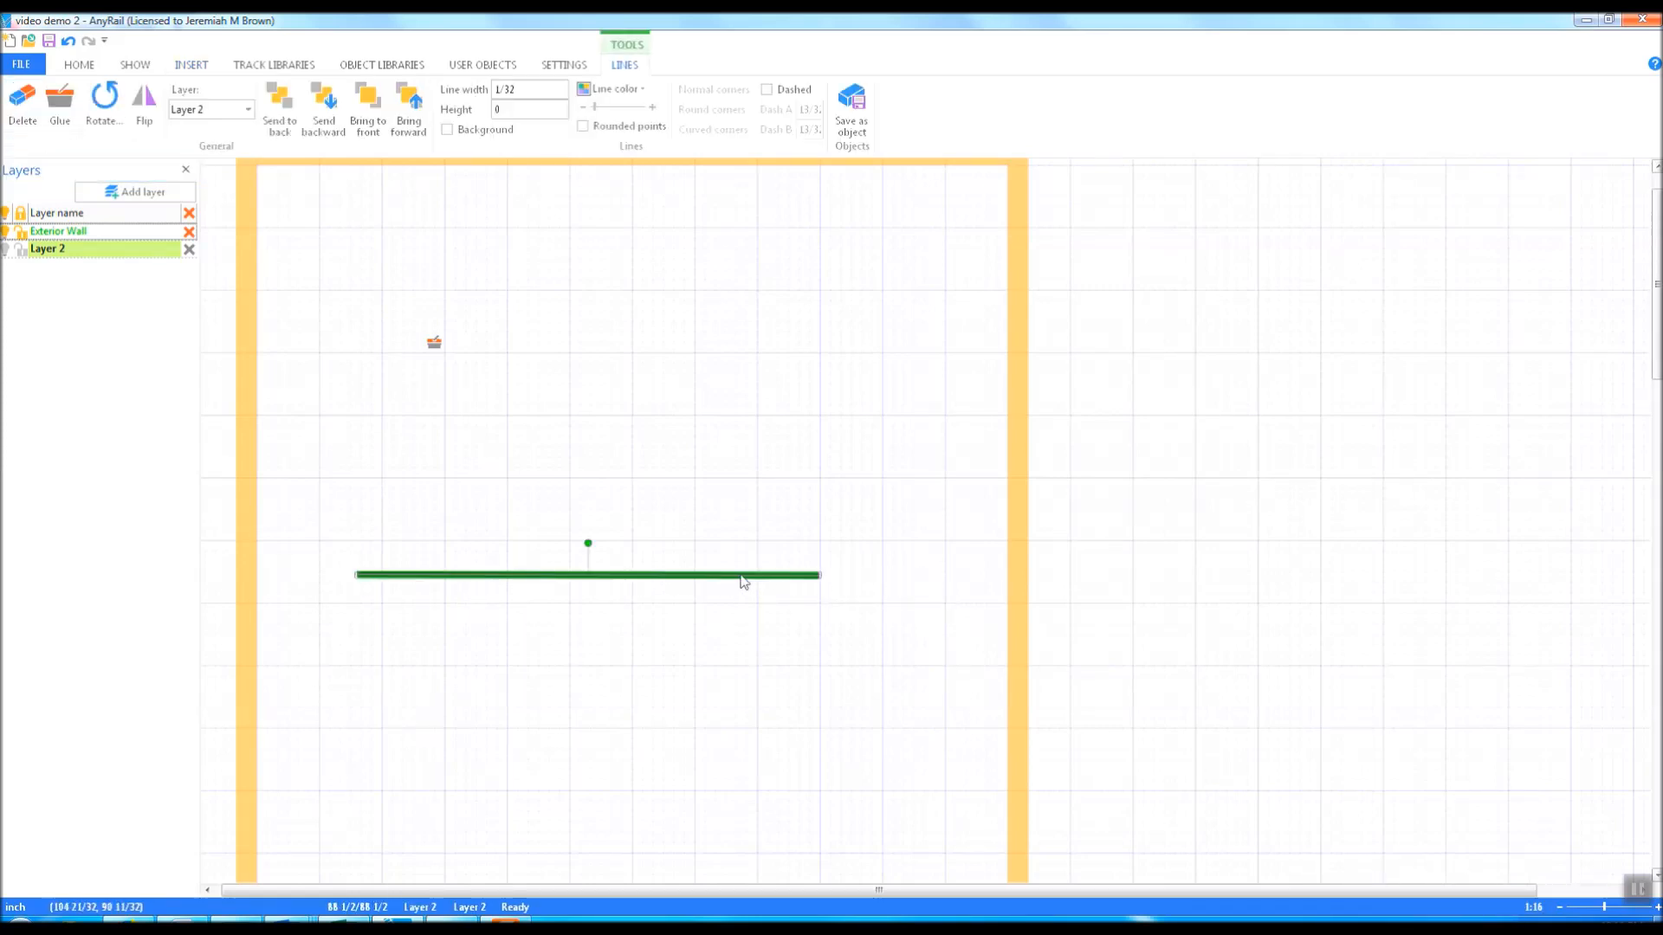
Set the new interior line's color to light orange and its width to 4 inches
left_click(612, 89)
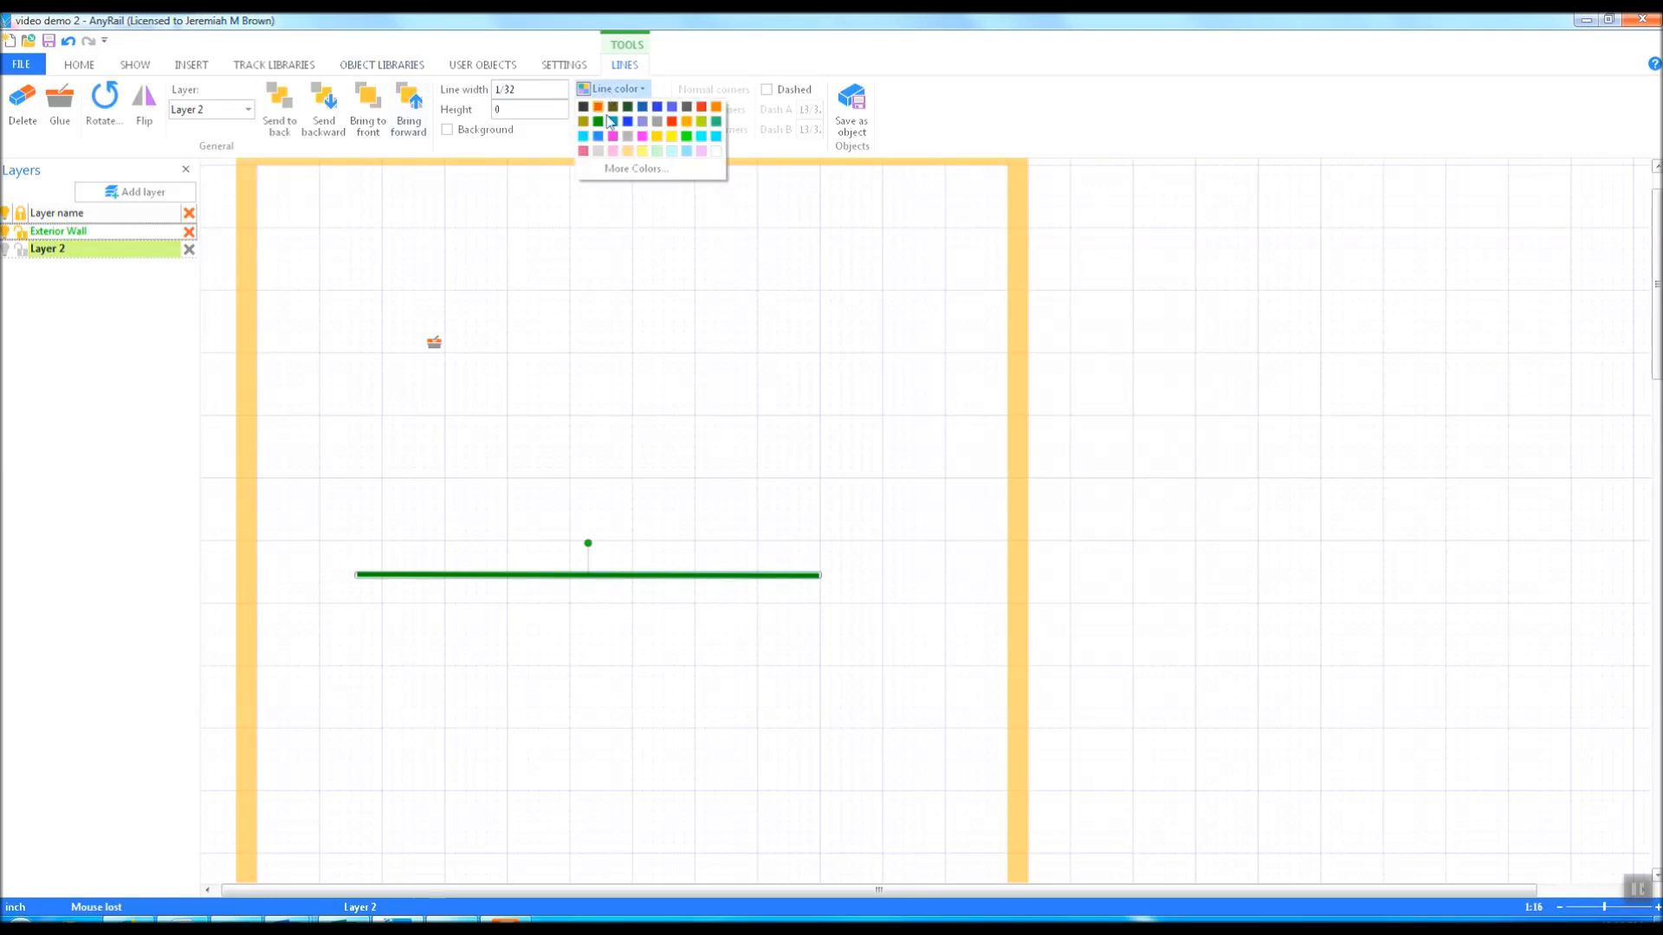
left_click(629, 147)
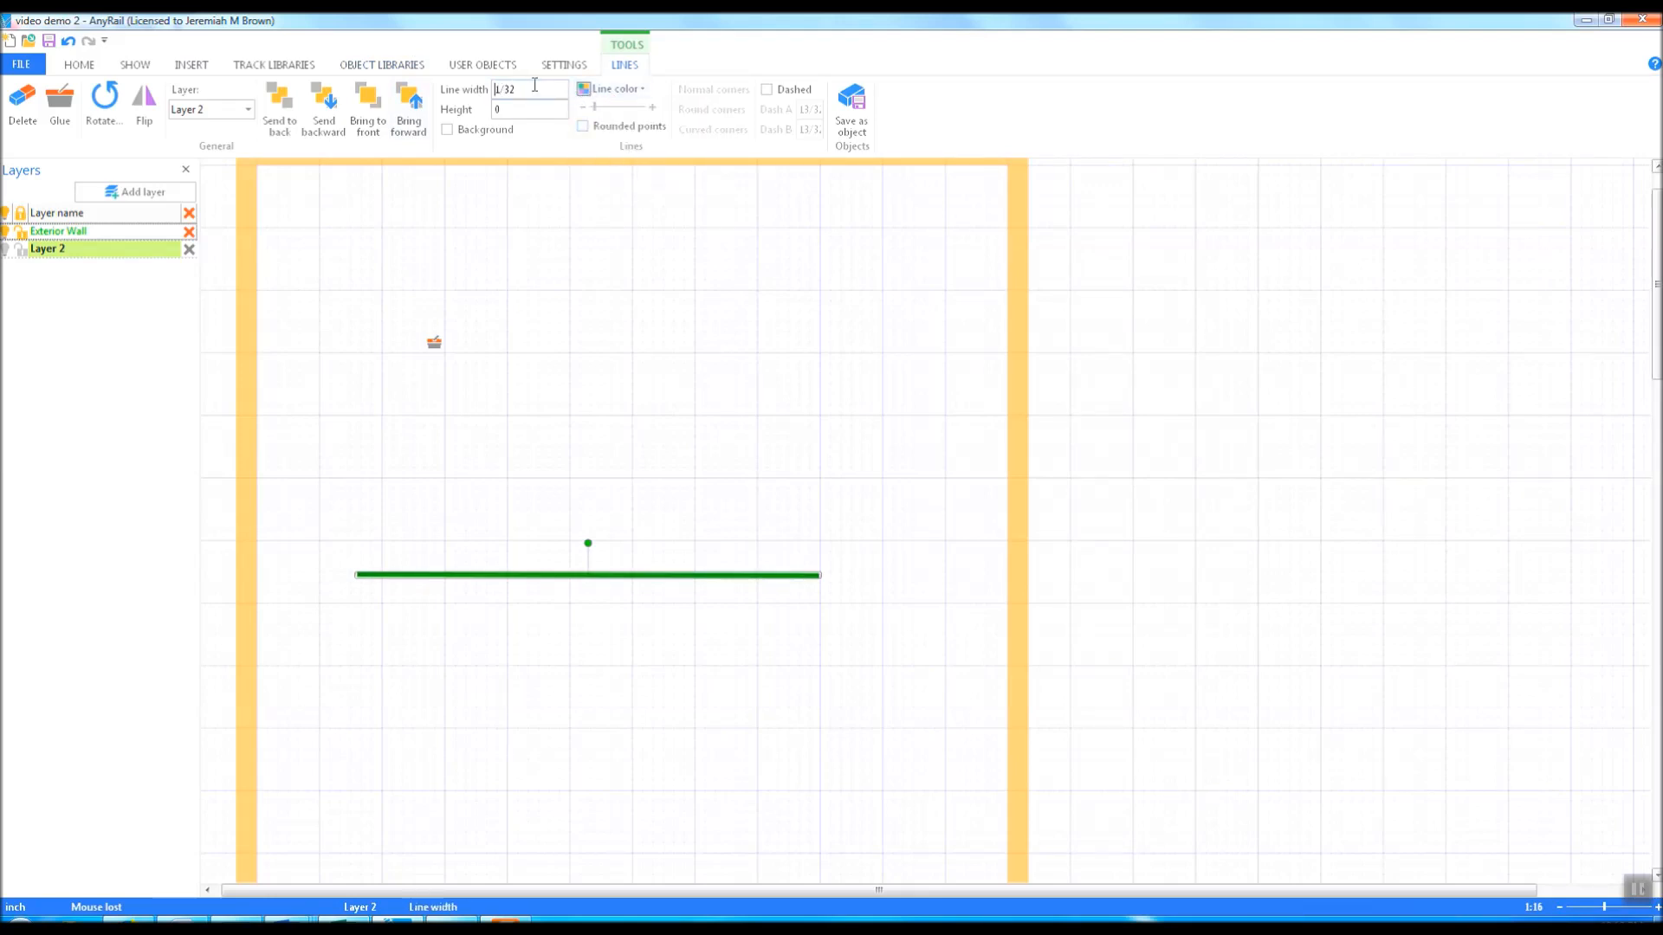
left_click_drag(533, 89, 482, 90)
type("4")
key("Return")
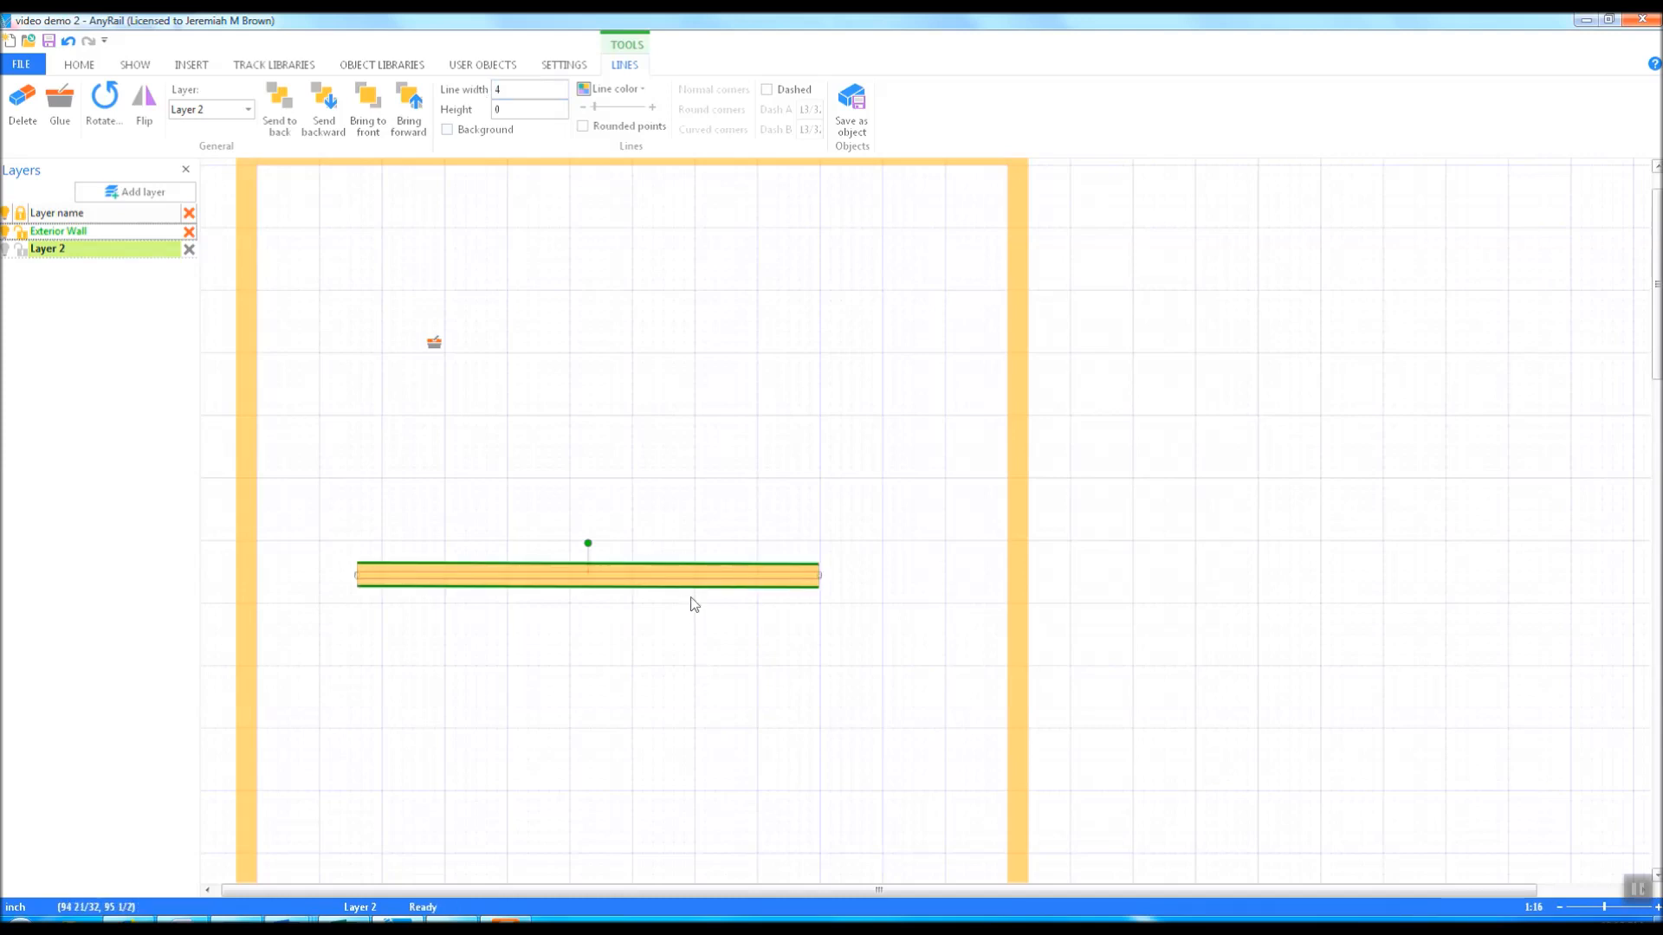
Move the interior wall beside the left exterior wall and set its left endpoint to x 12, y 119
left_click_drag(698, 575, 611, 613)
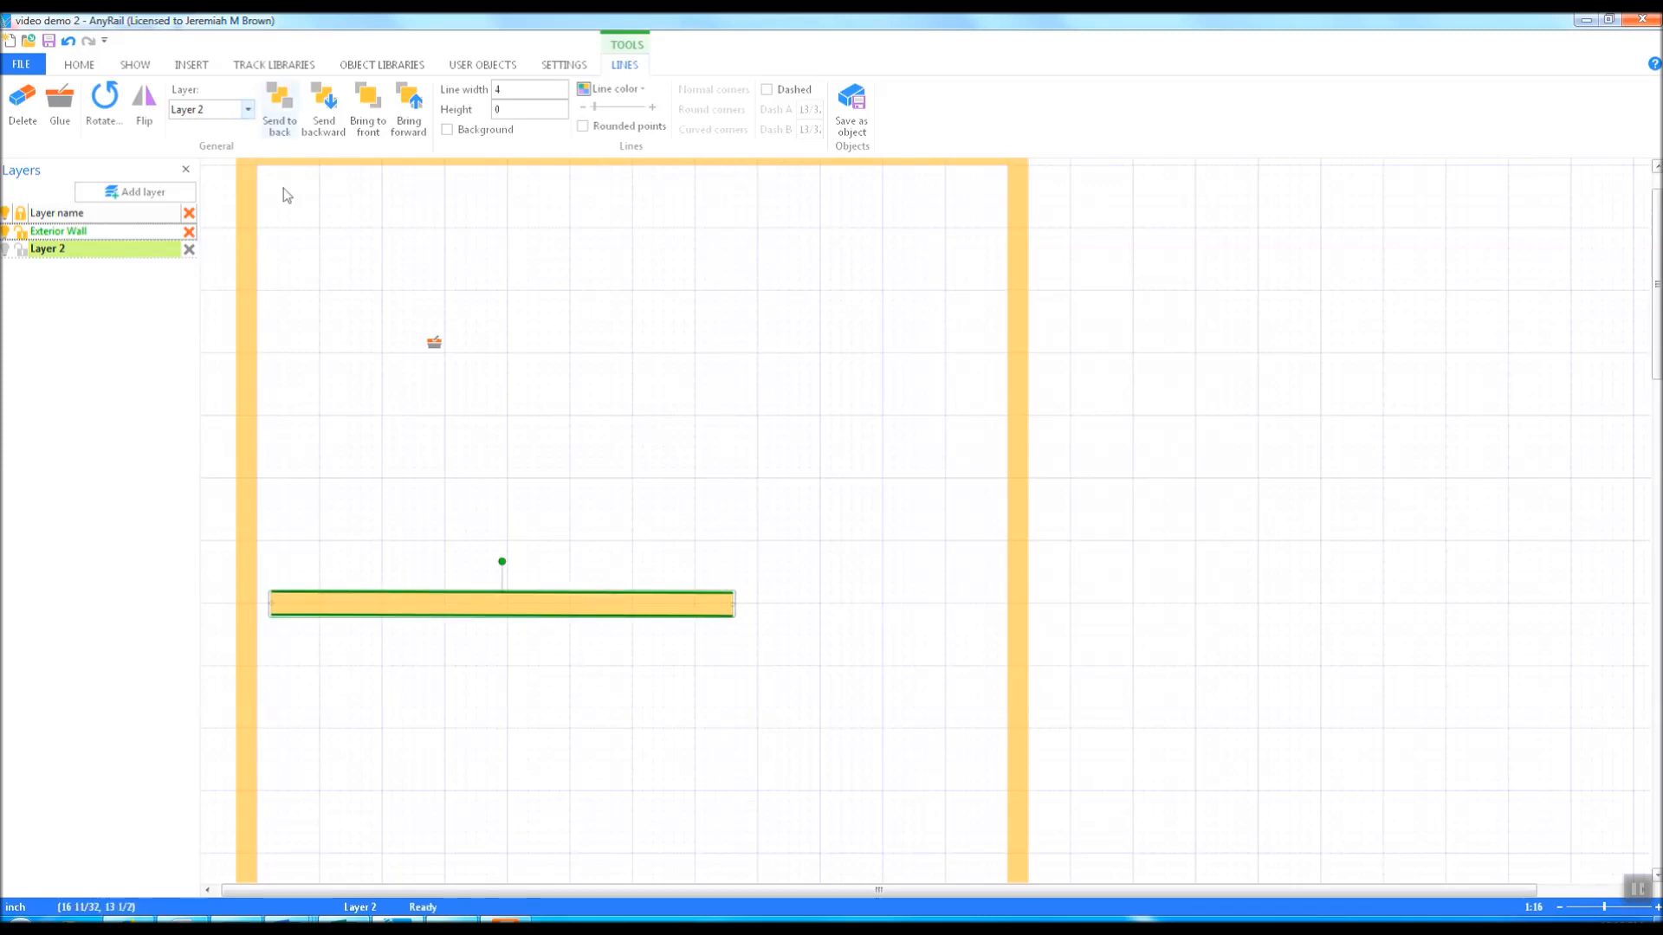
scroll(278, 216, "up", 1)
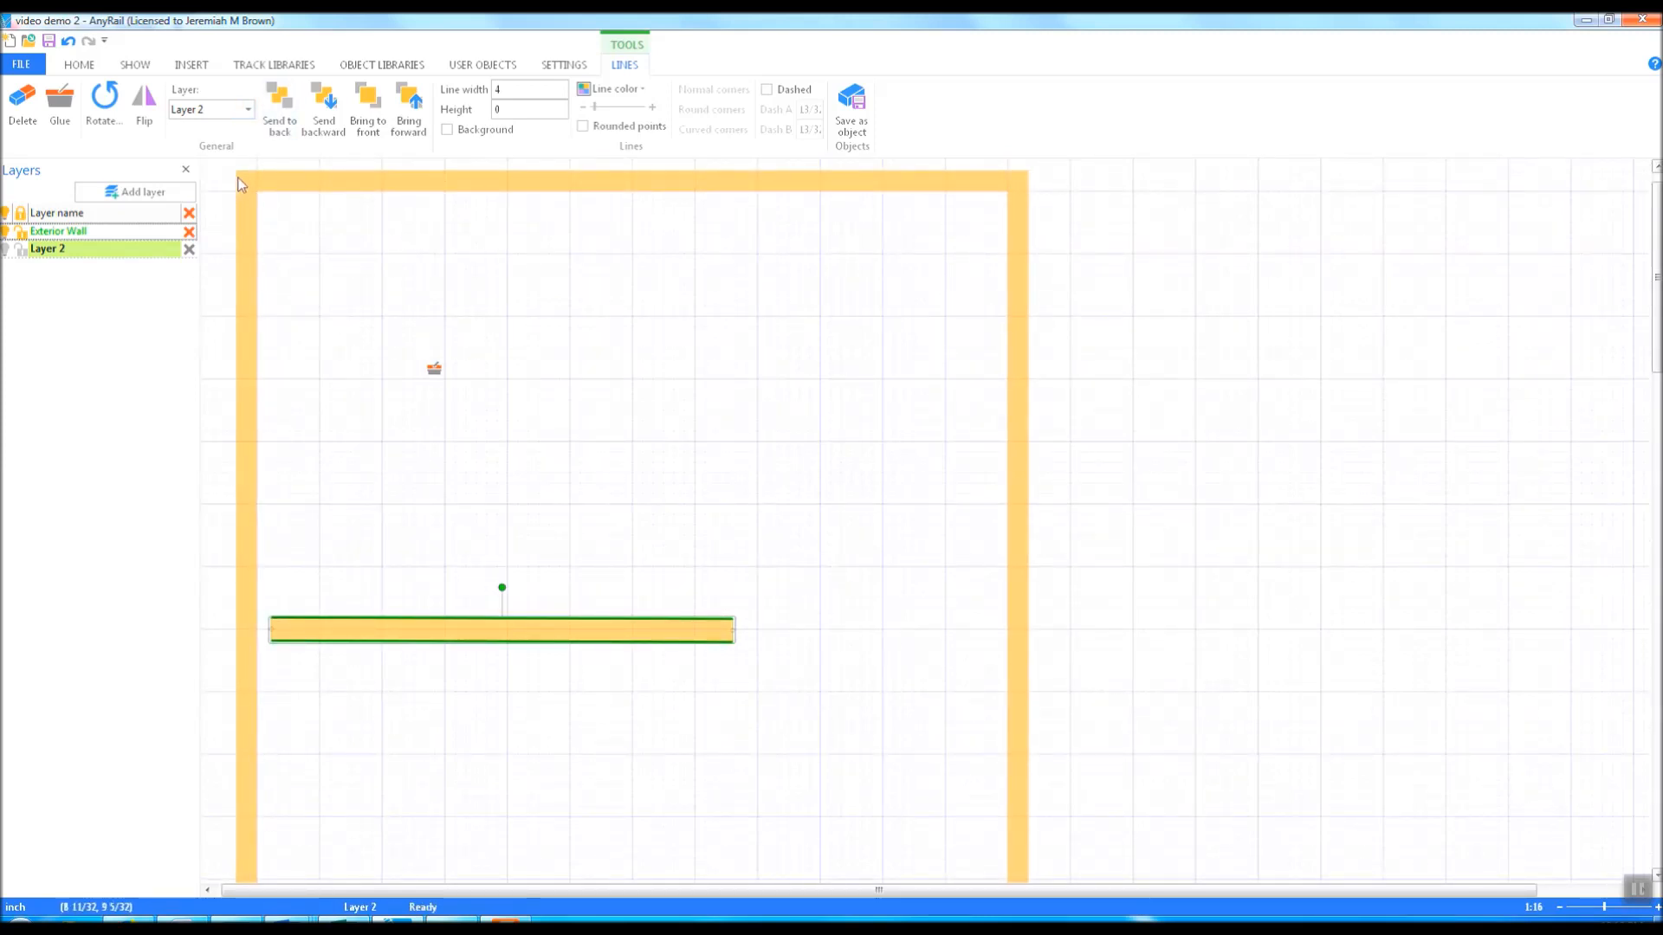
left_click(246, 185)
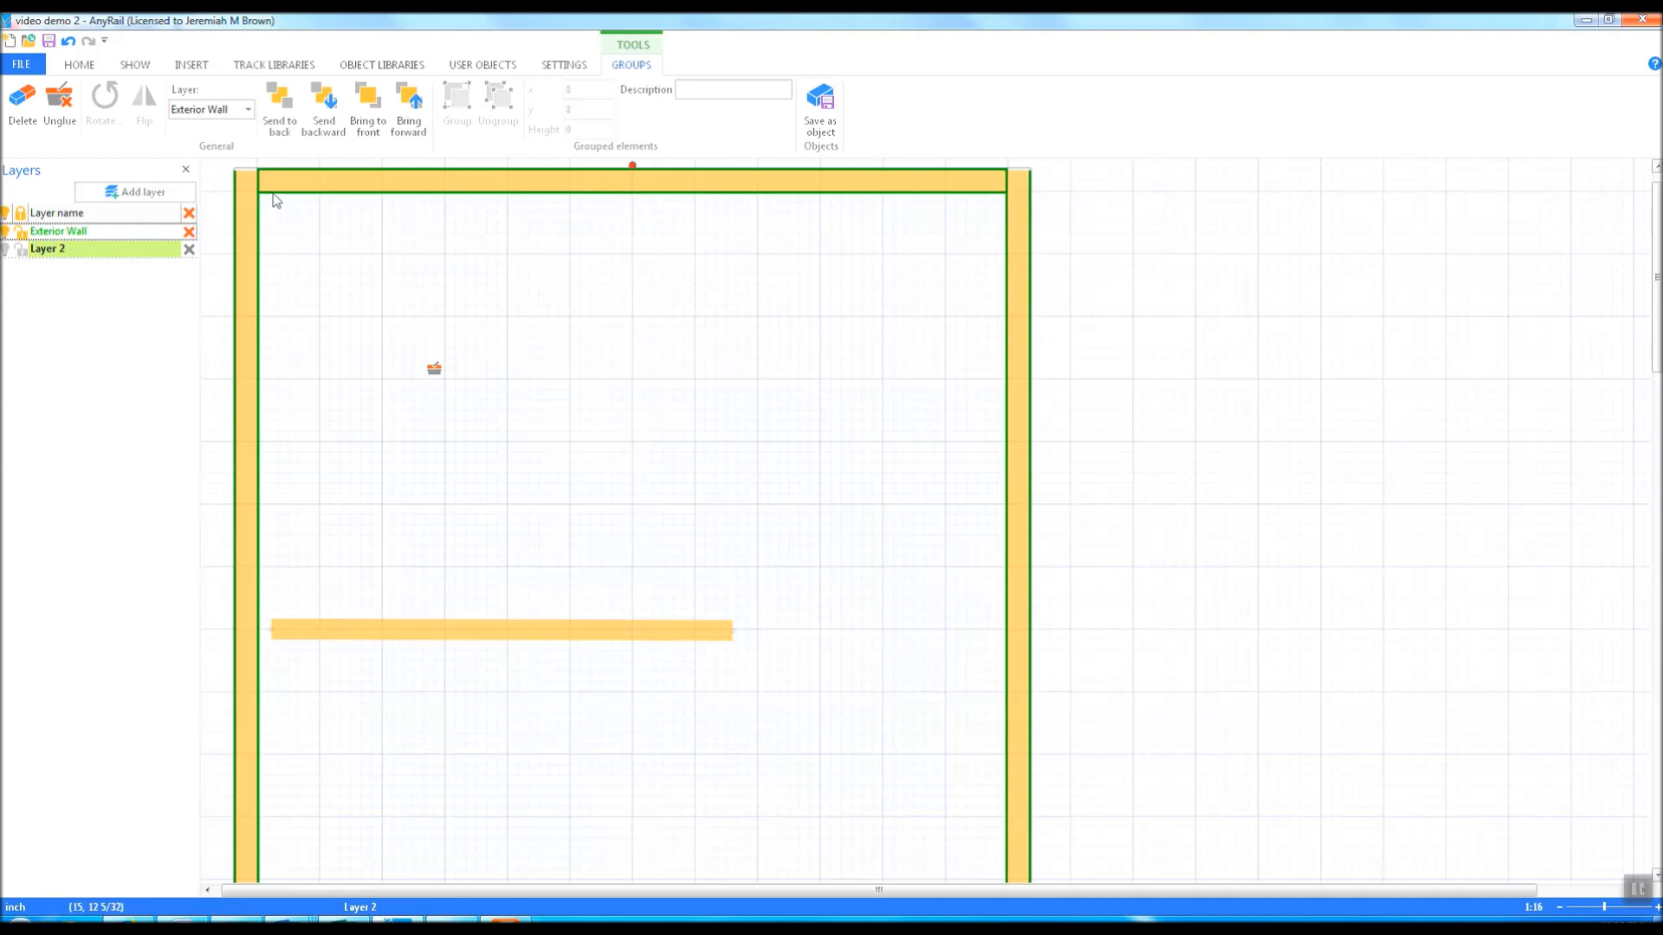
left_click(300, 620)
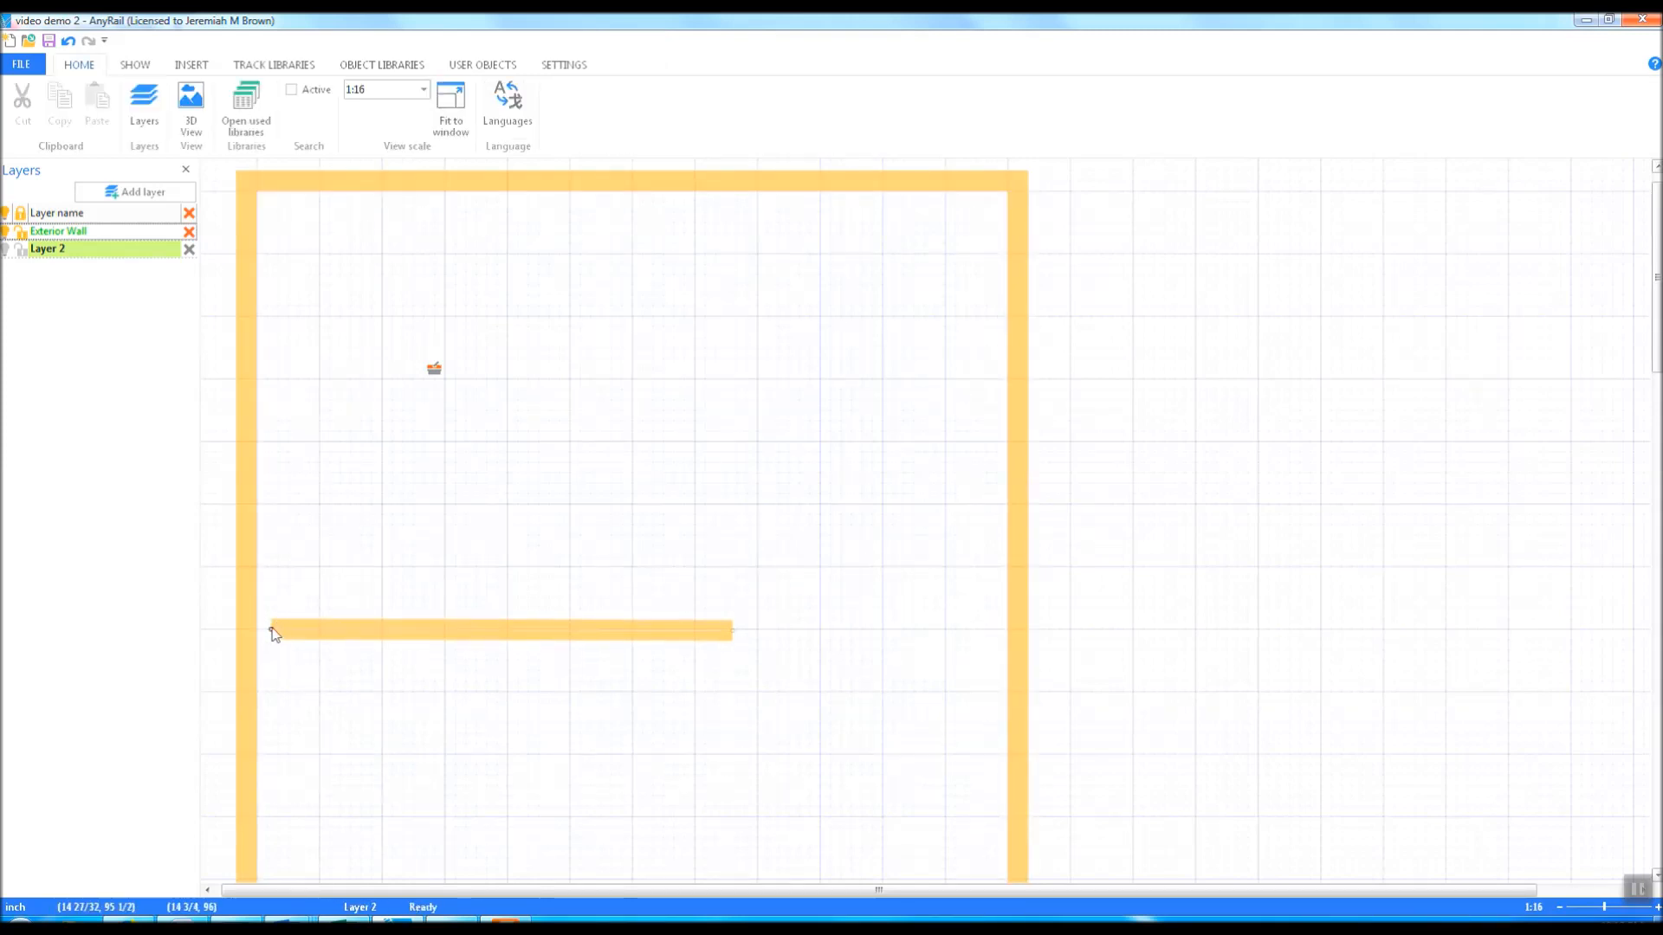
left_click(272, 632)
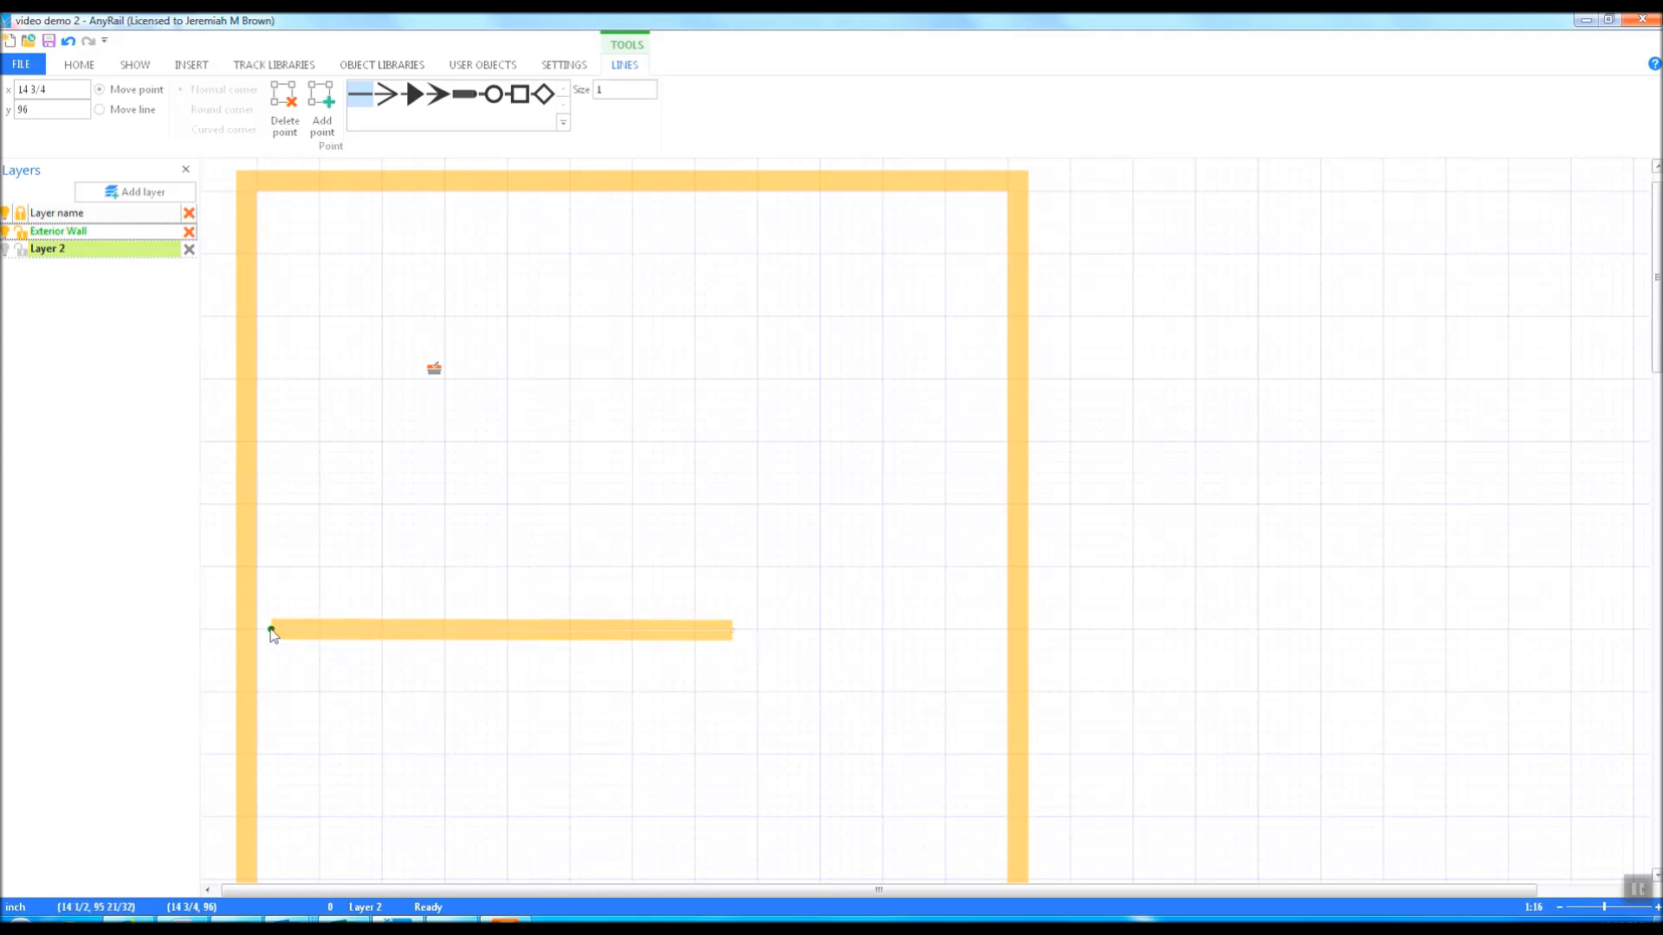
double_click(39, 112)
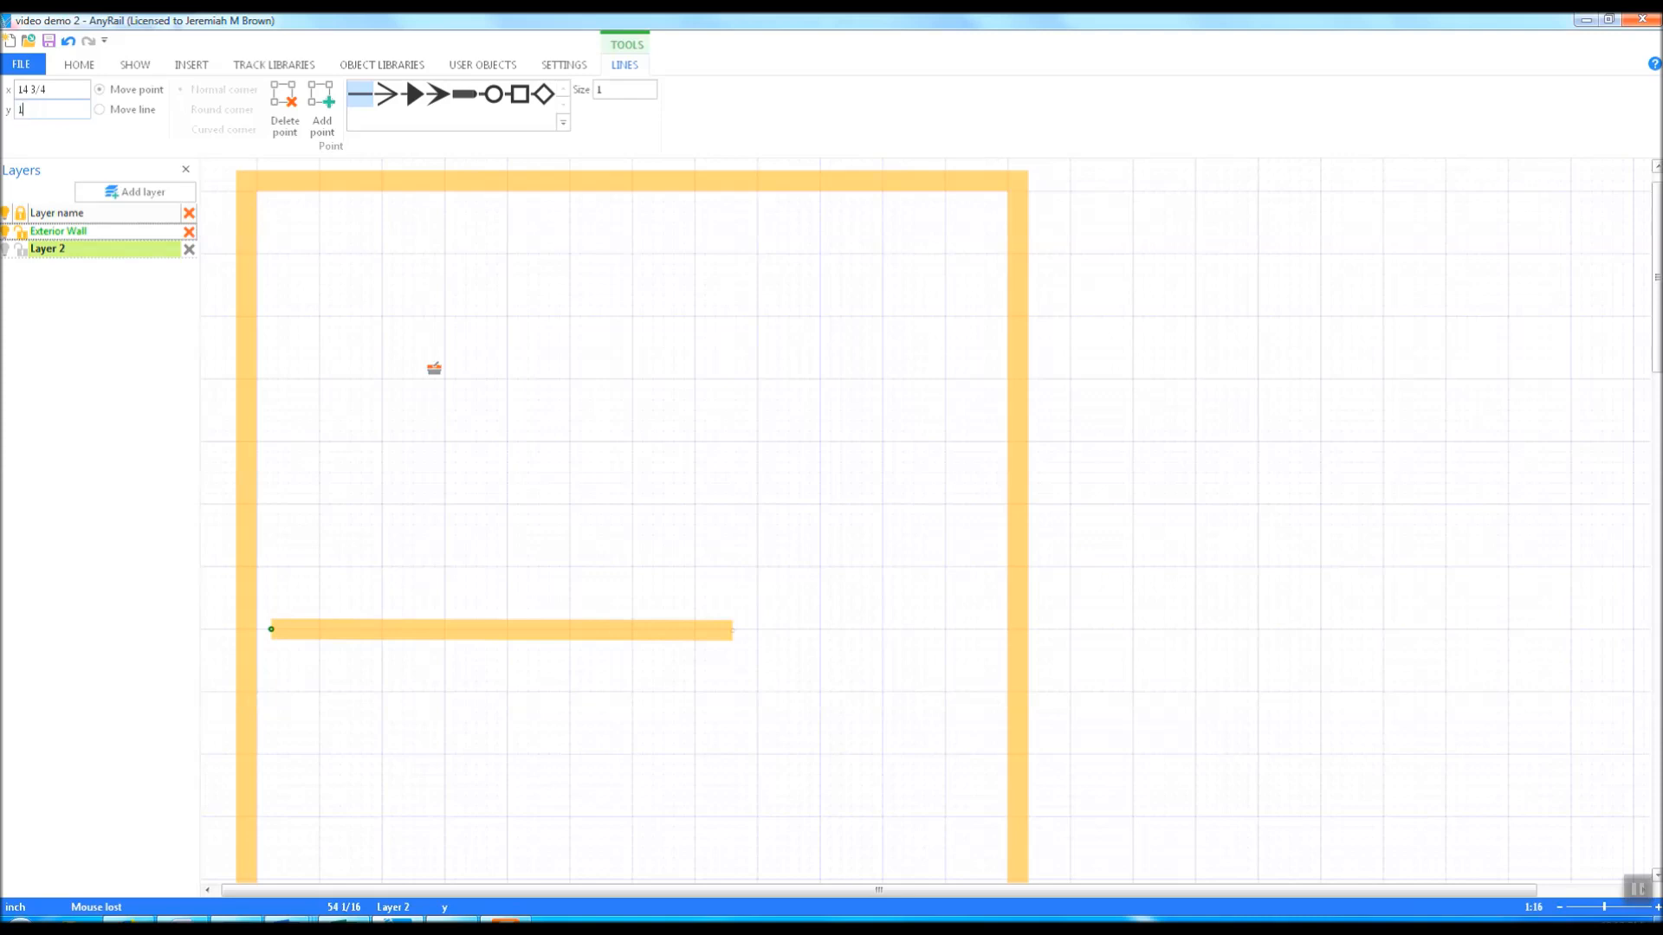
double_click(57, 88)
type("12")
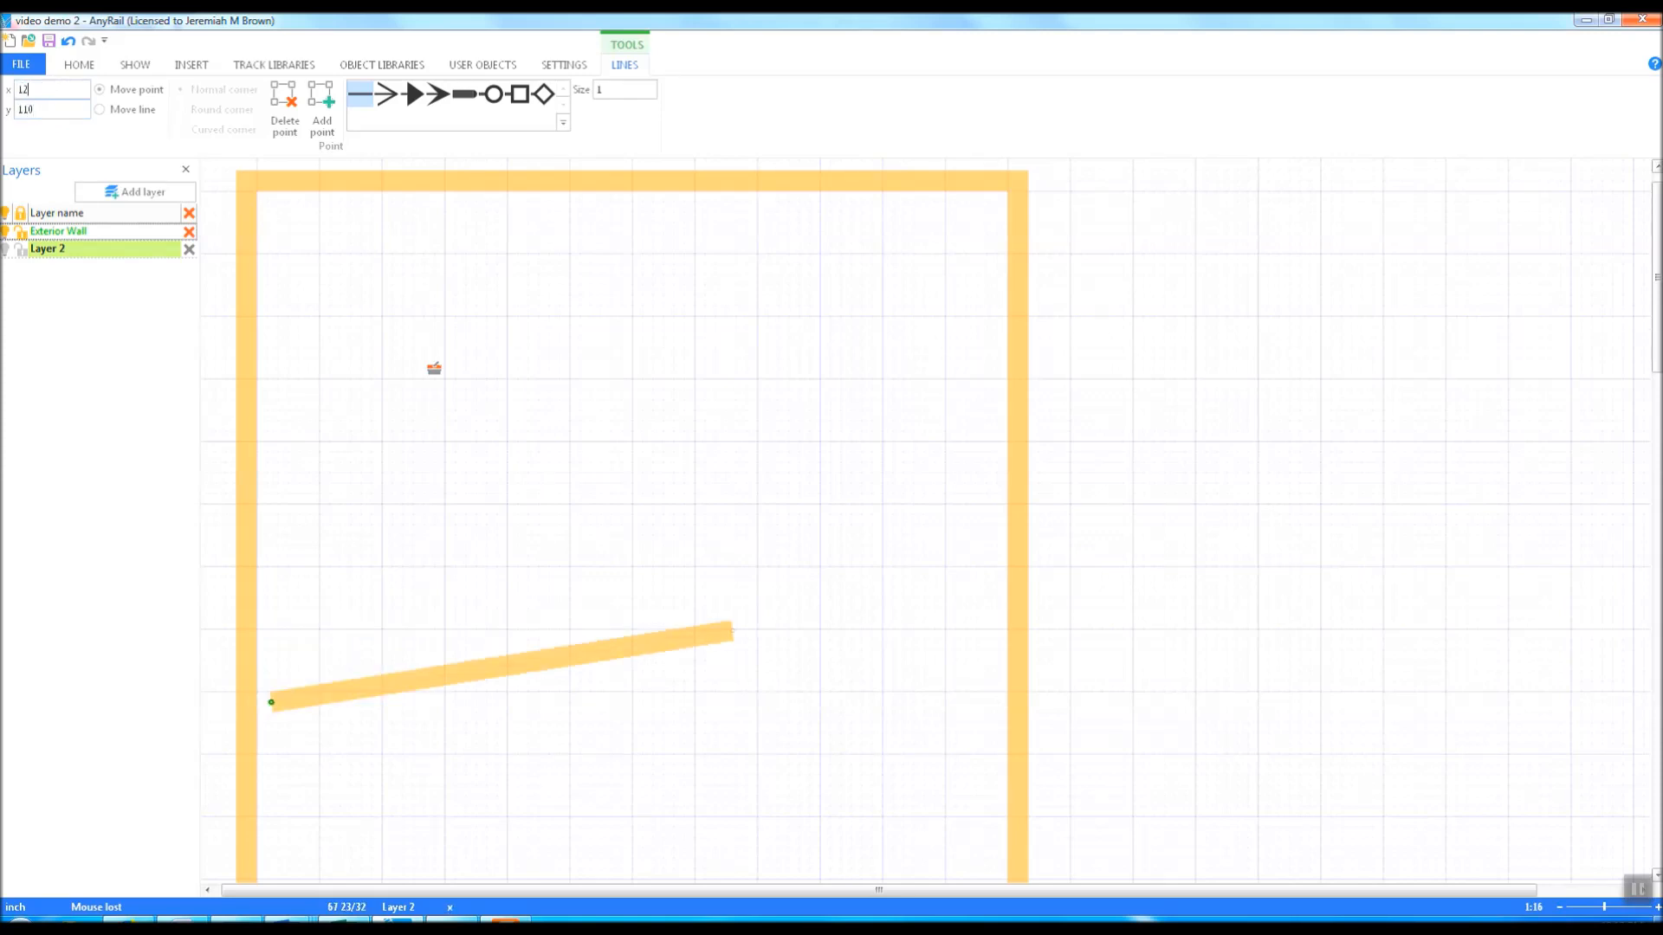
key("Return")
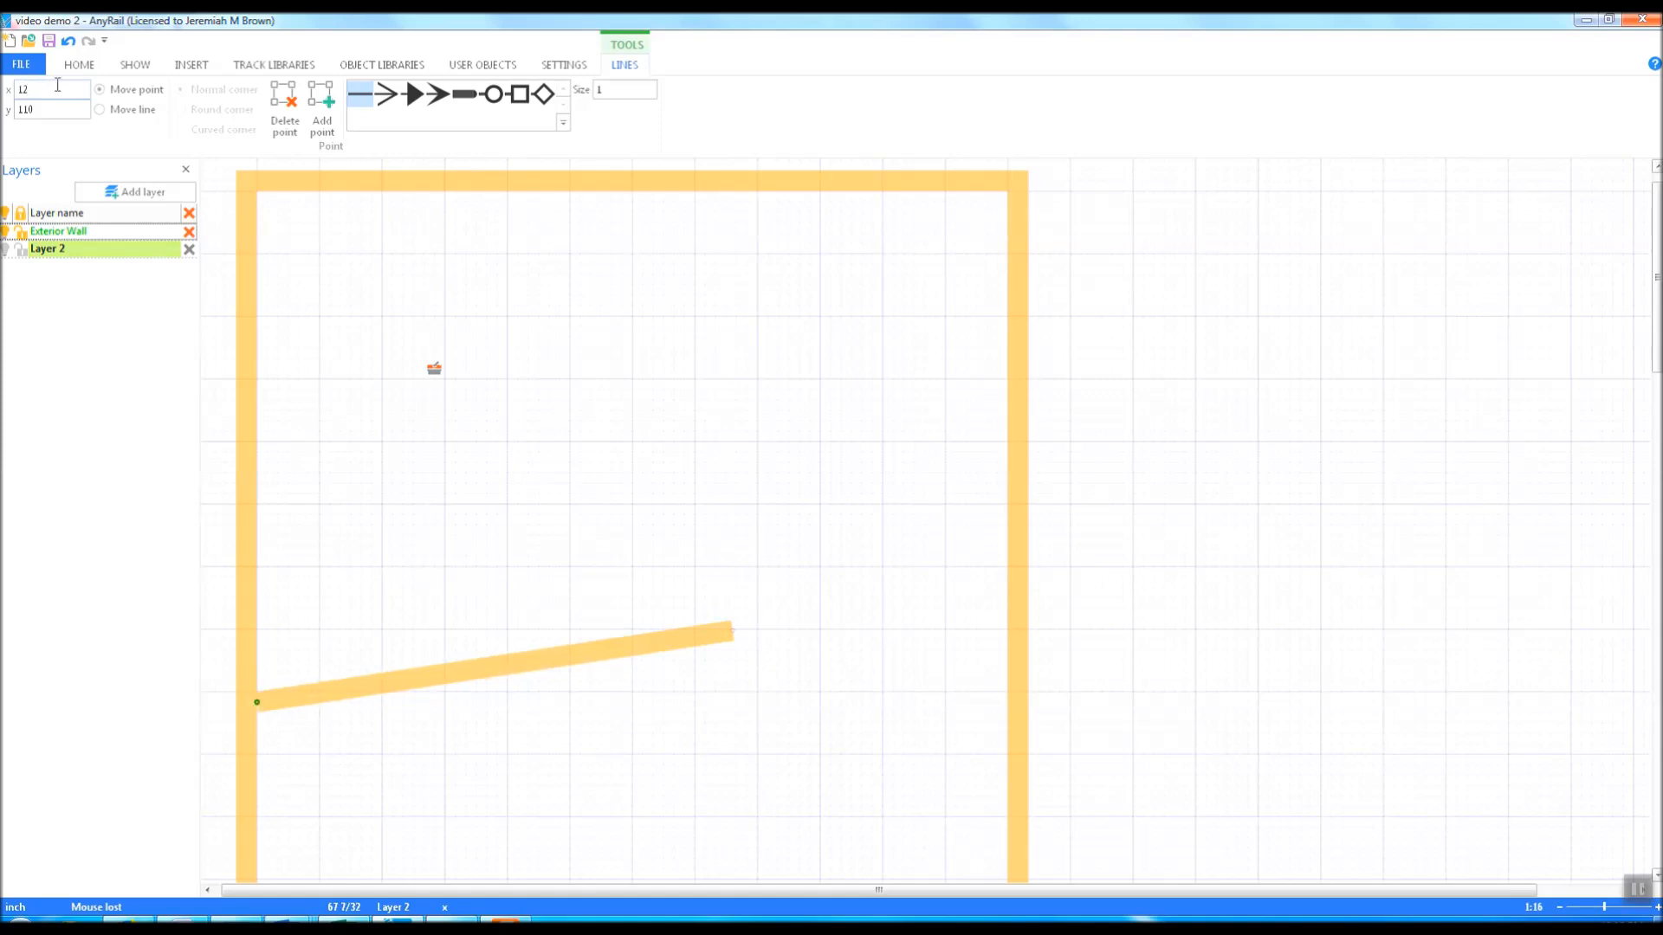
Level the interior wall by setting its right endpoint's y coordinate to 119, and adjust x for a 91-inch length
left_click(732, 631)
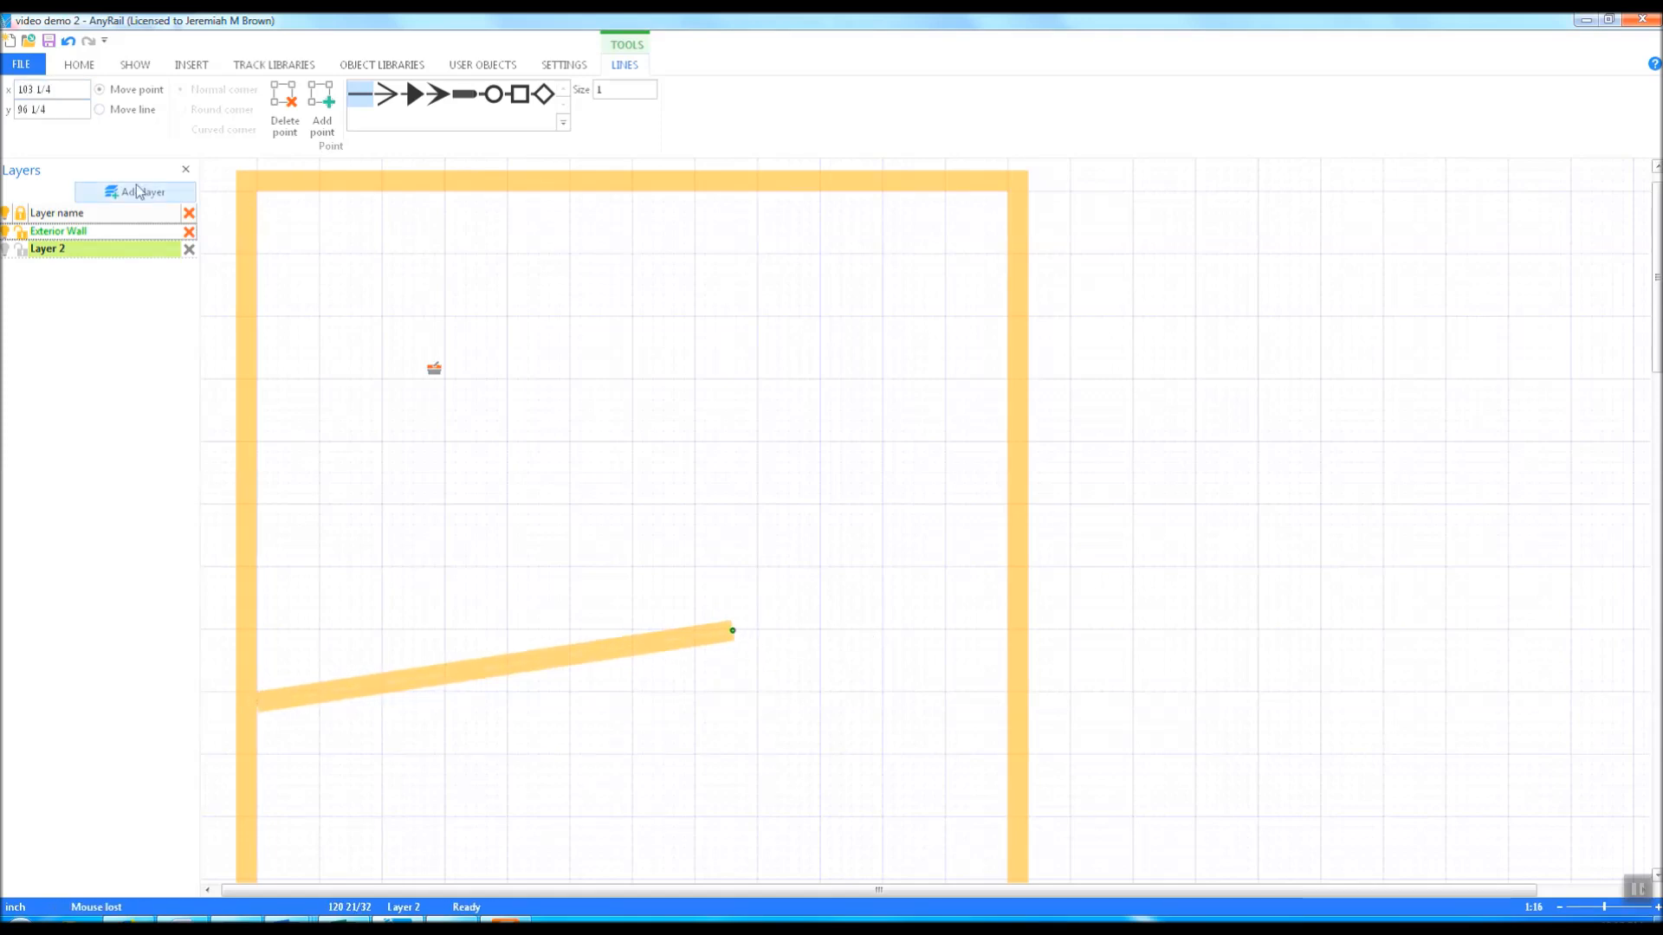
double_click(56, 110)
type("110")
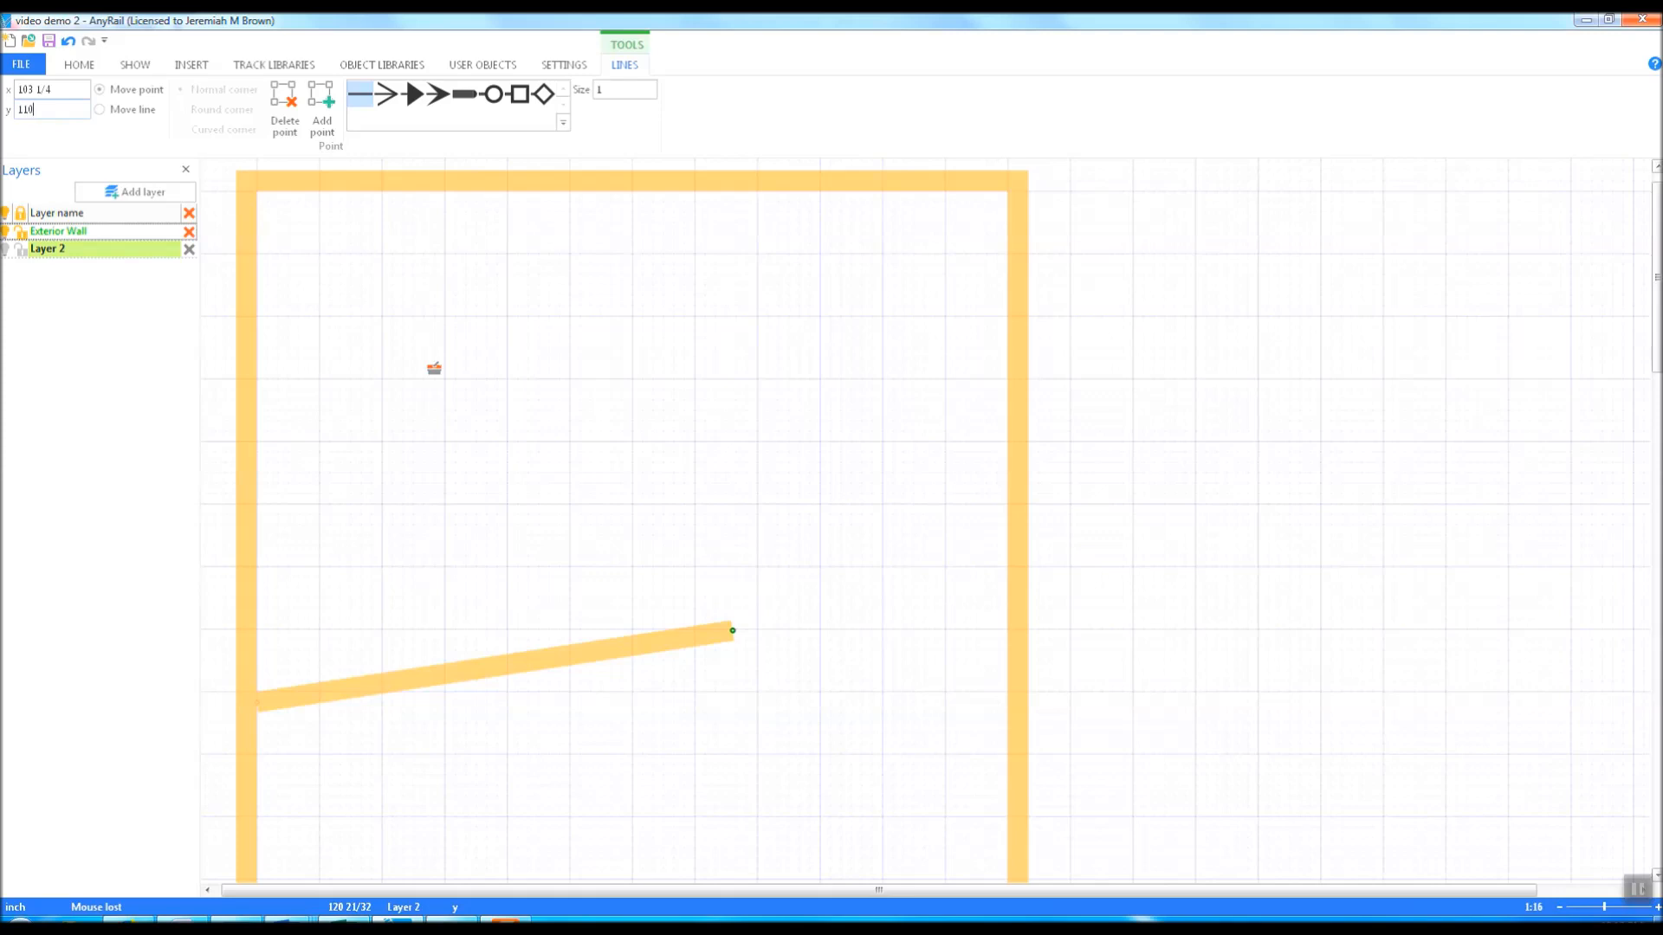
double_click(79, 89)
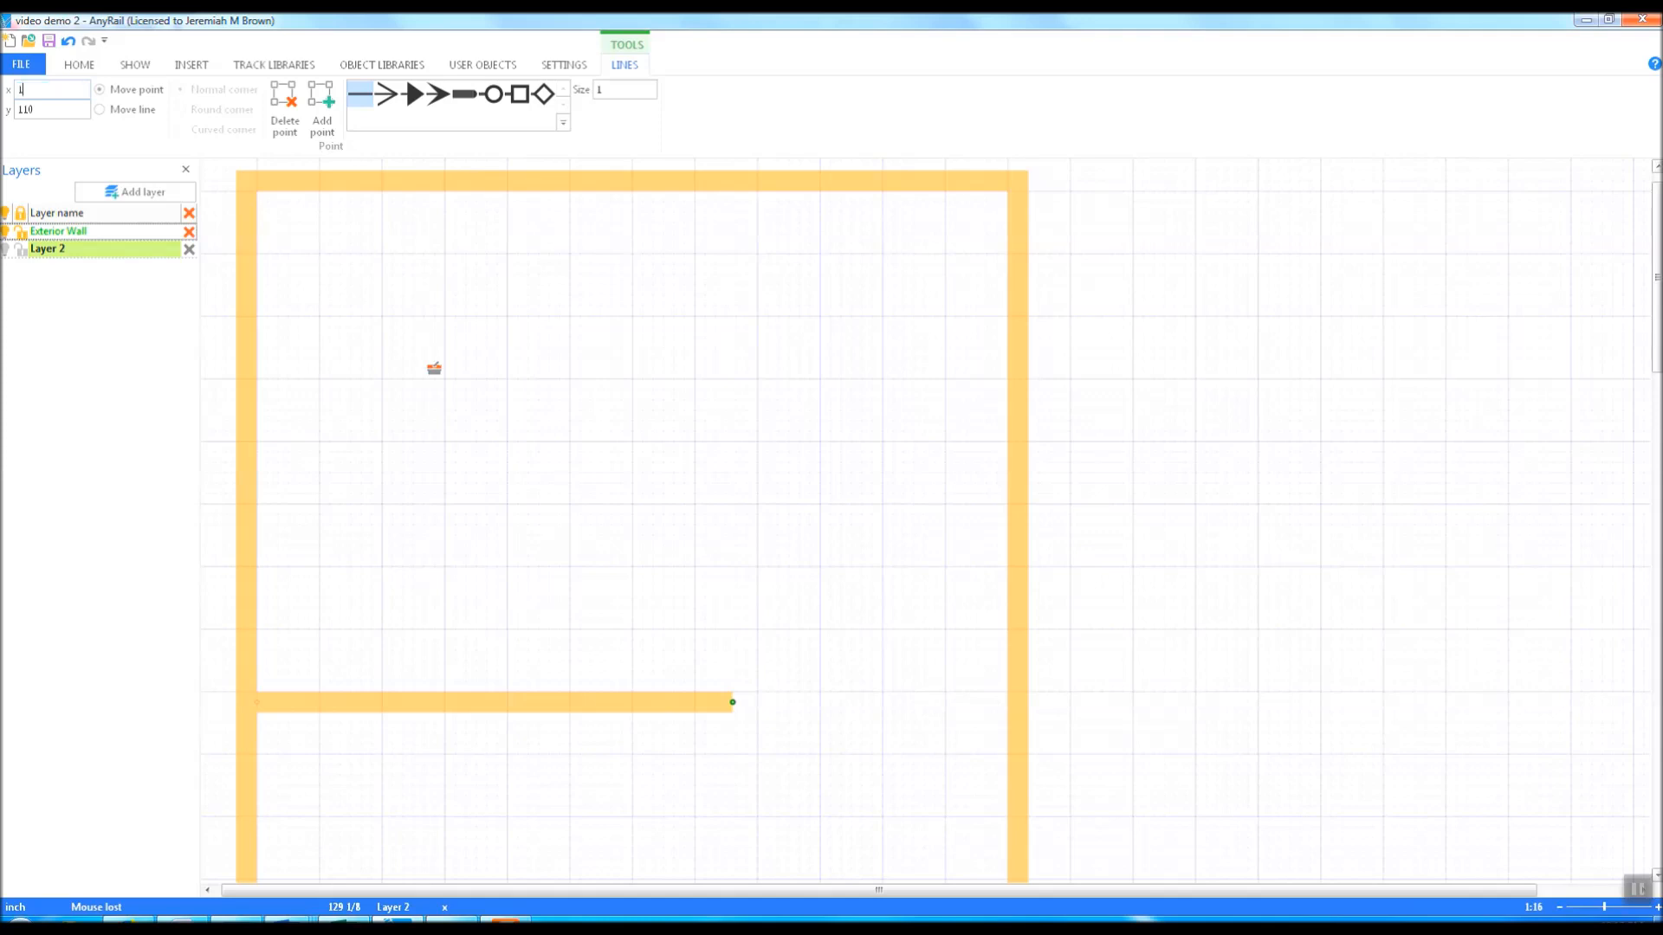
left_click(749, 557)
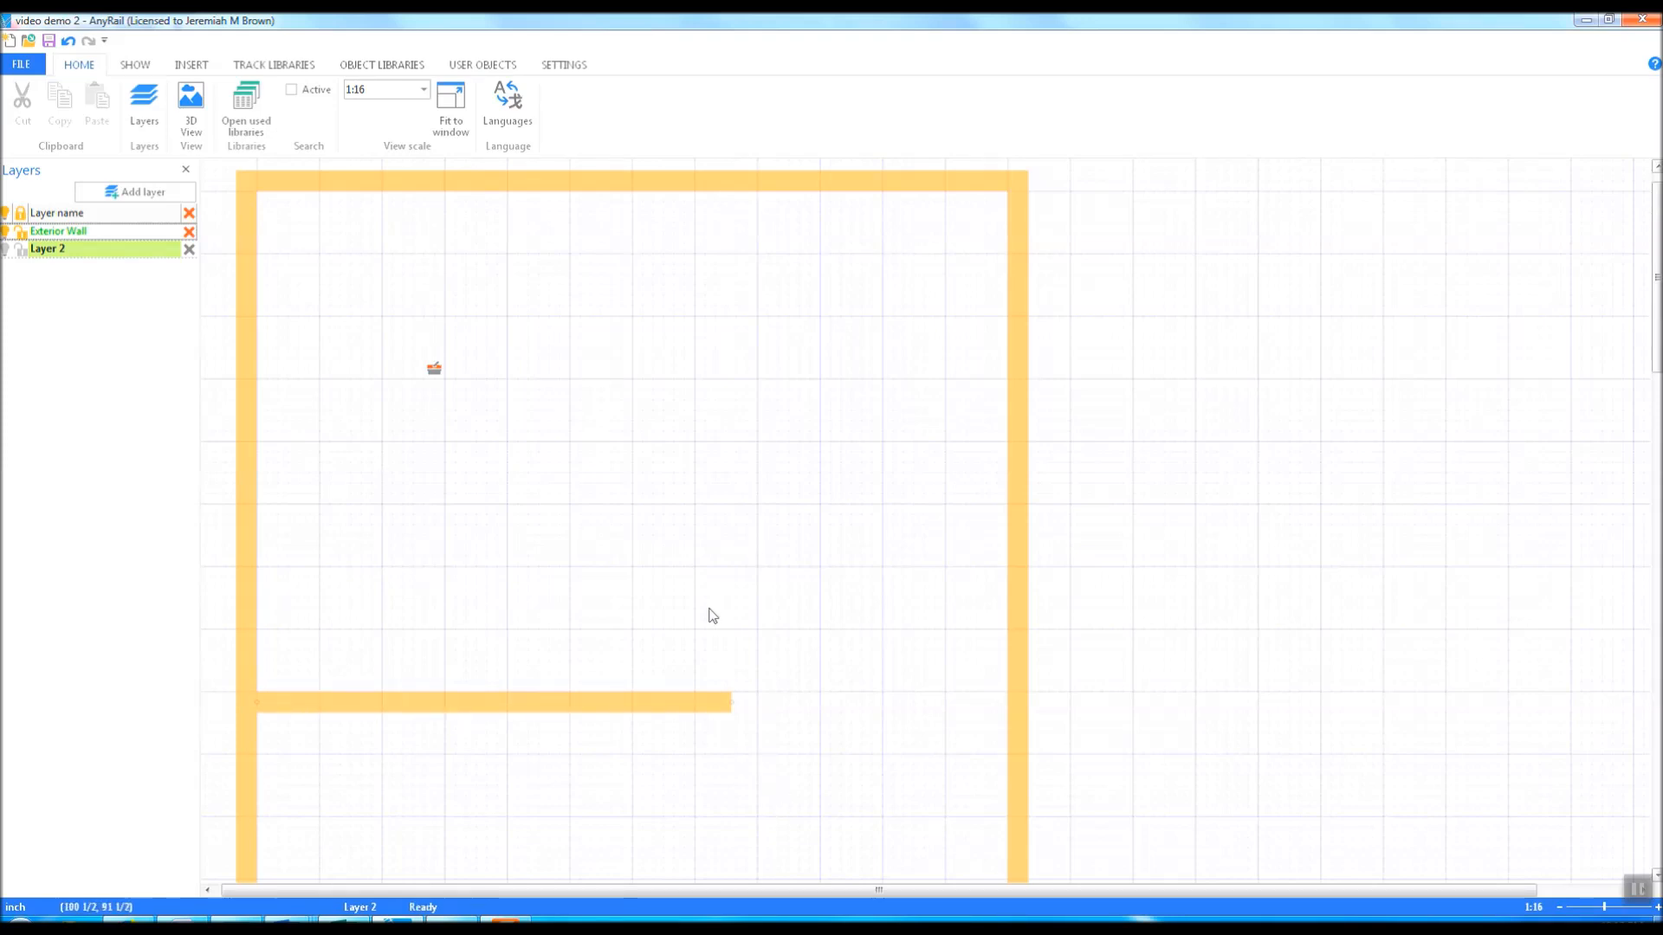
View the whole room at 1:20 scale and look over the Atlas H0 track libraries
scroll(826, 780, "down", 3)
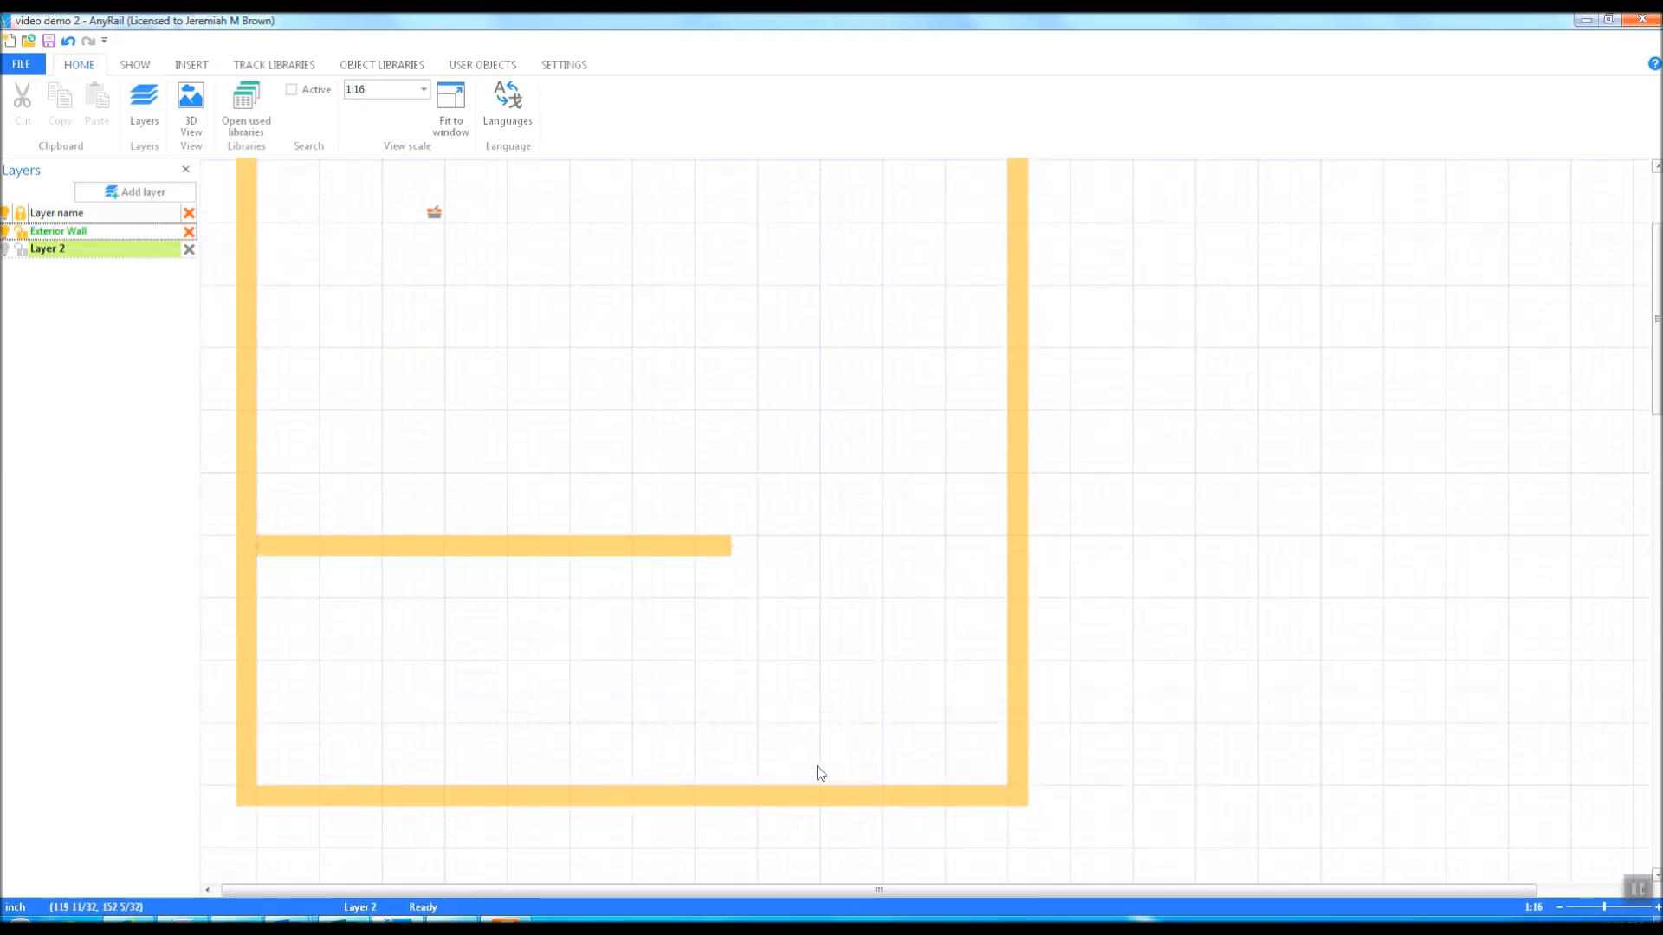
scroll(819, 773, "up", 2)
scroll(814, 660, "up", 1)
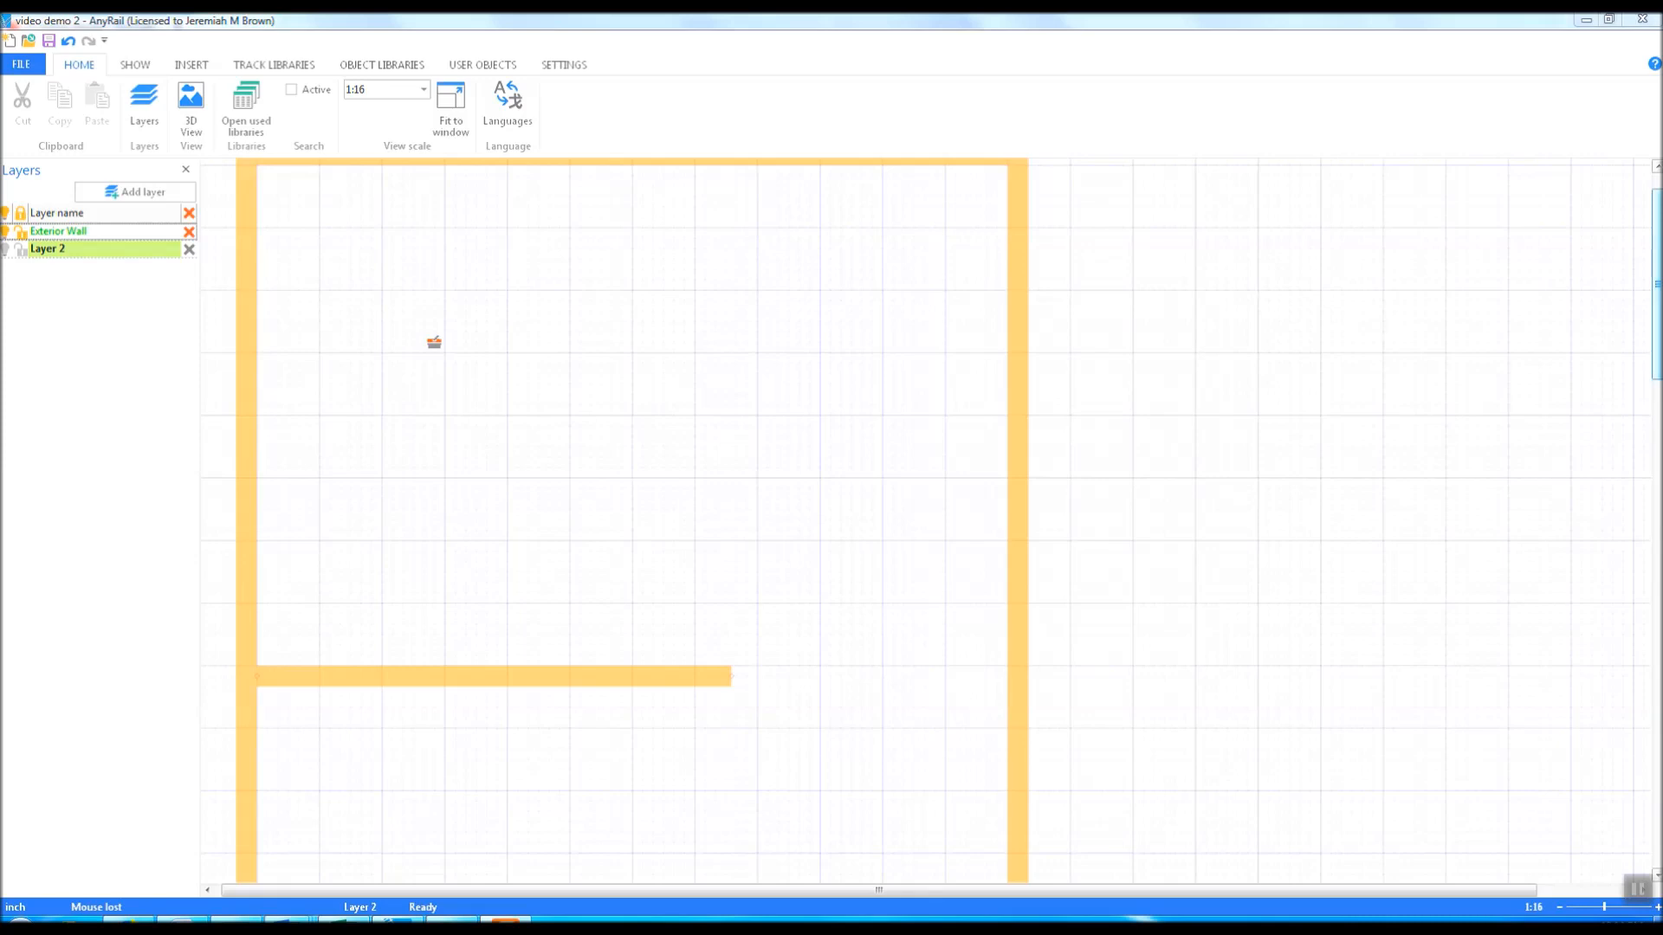
left_click(1558, 908)
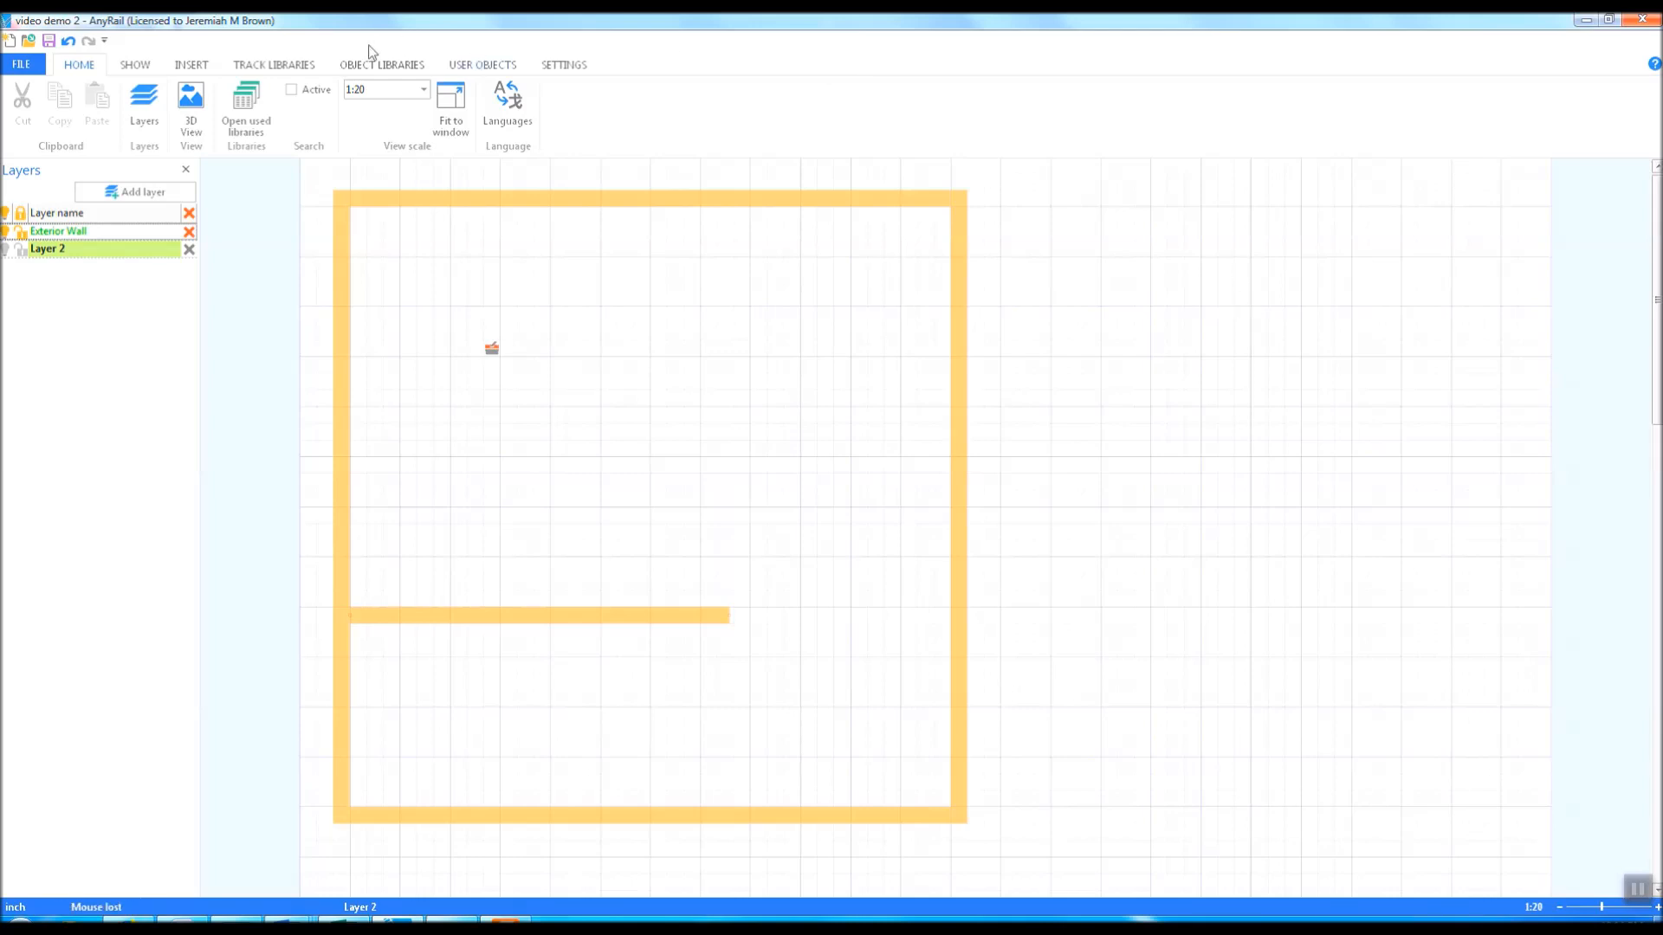
left_click(270, 67)
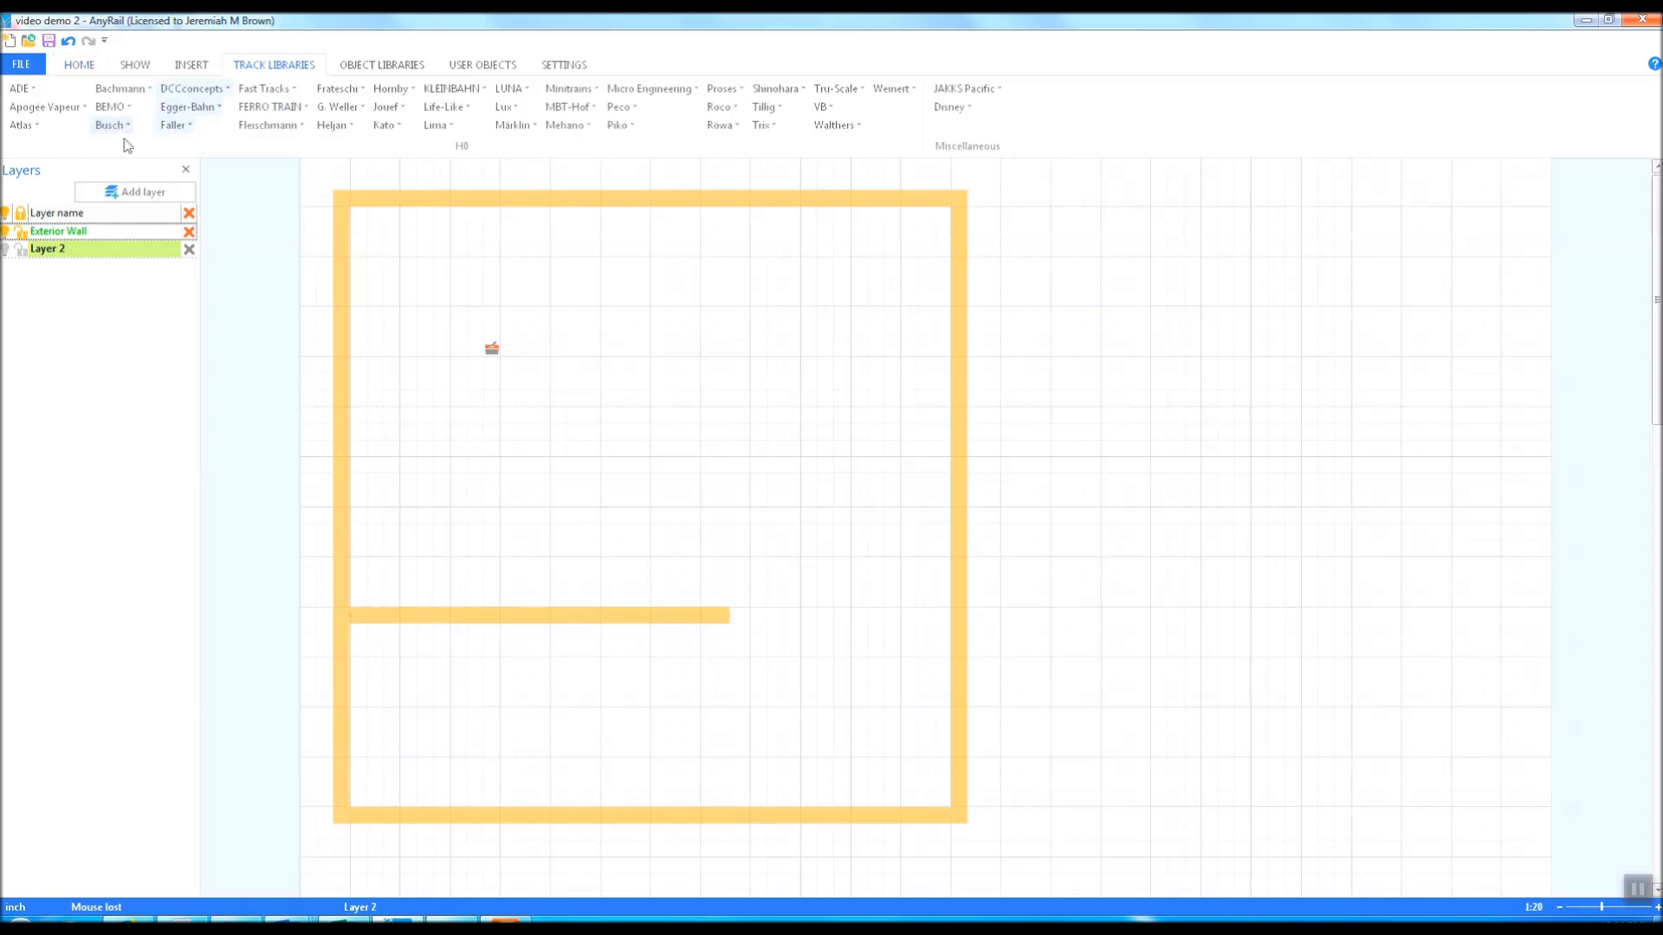
left_click(22, 126)
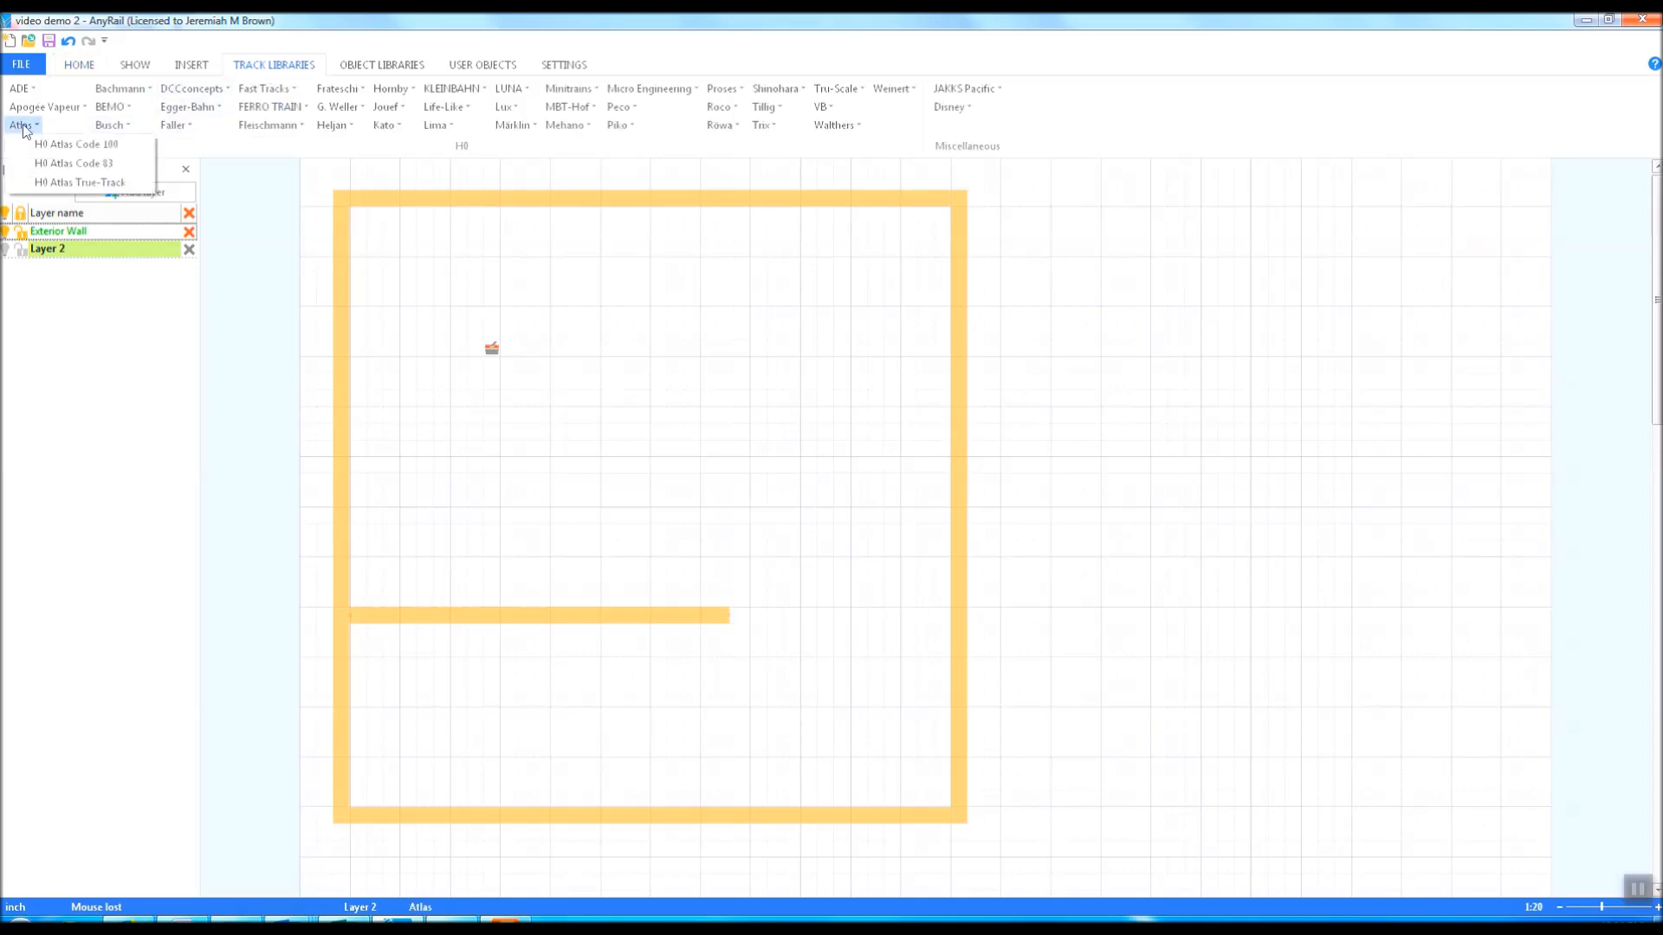
left_click(1098, 184)
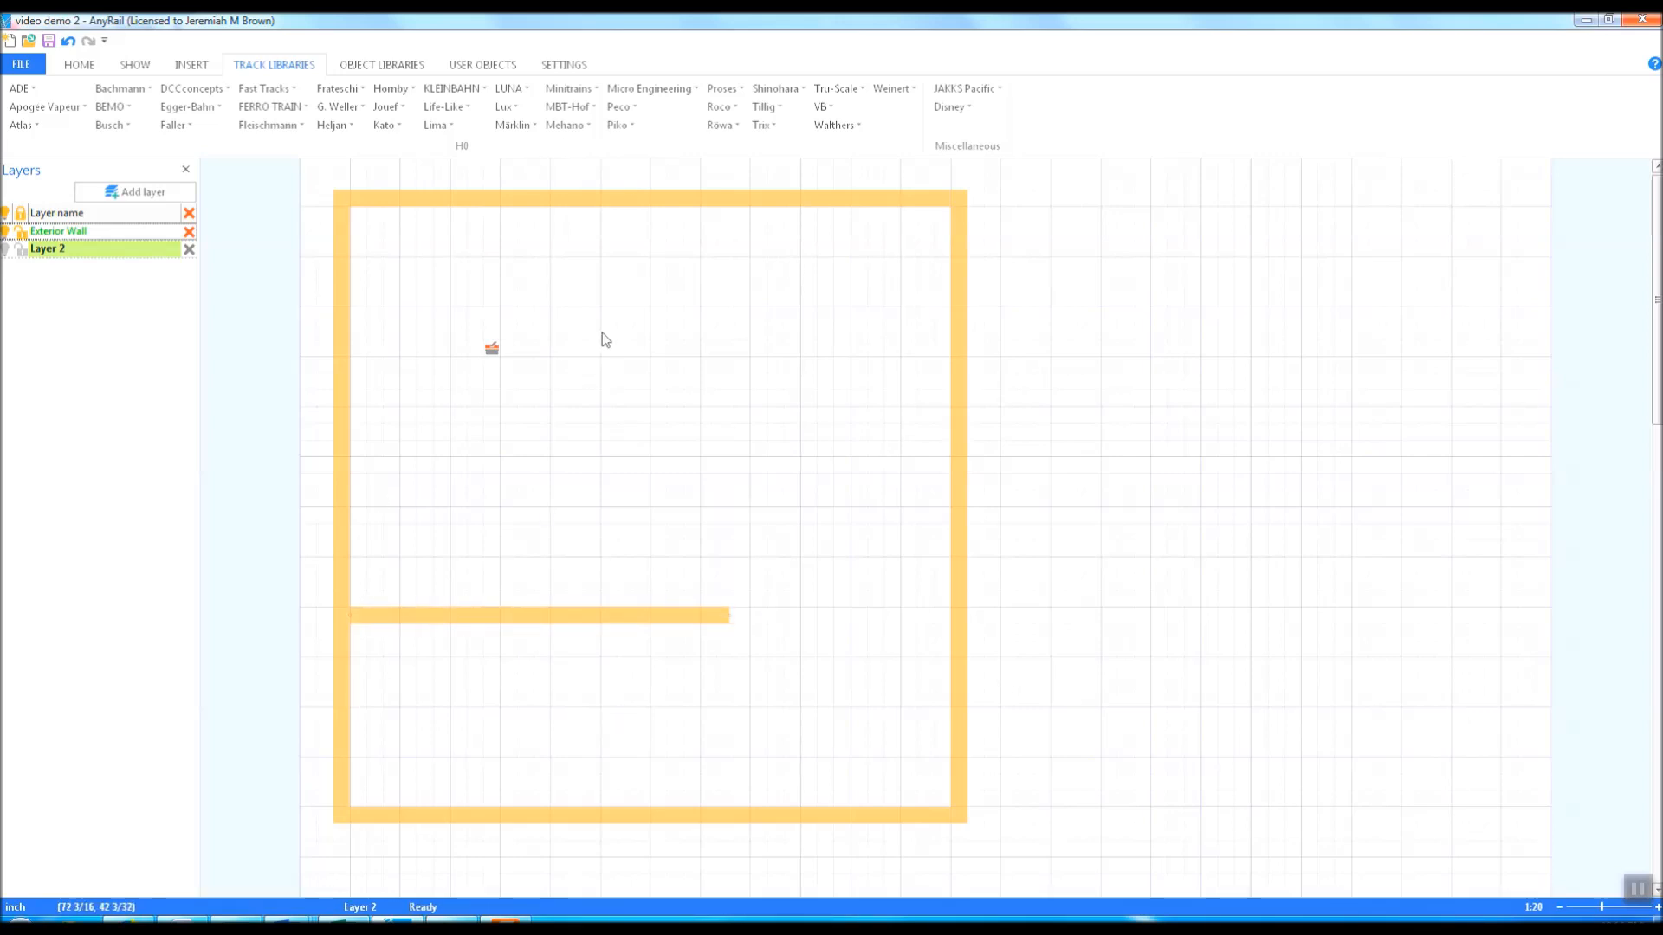
Select the interior wall and move it up toward the middle of the room
left_click(646, 617)
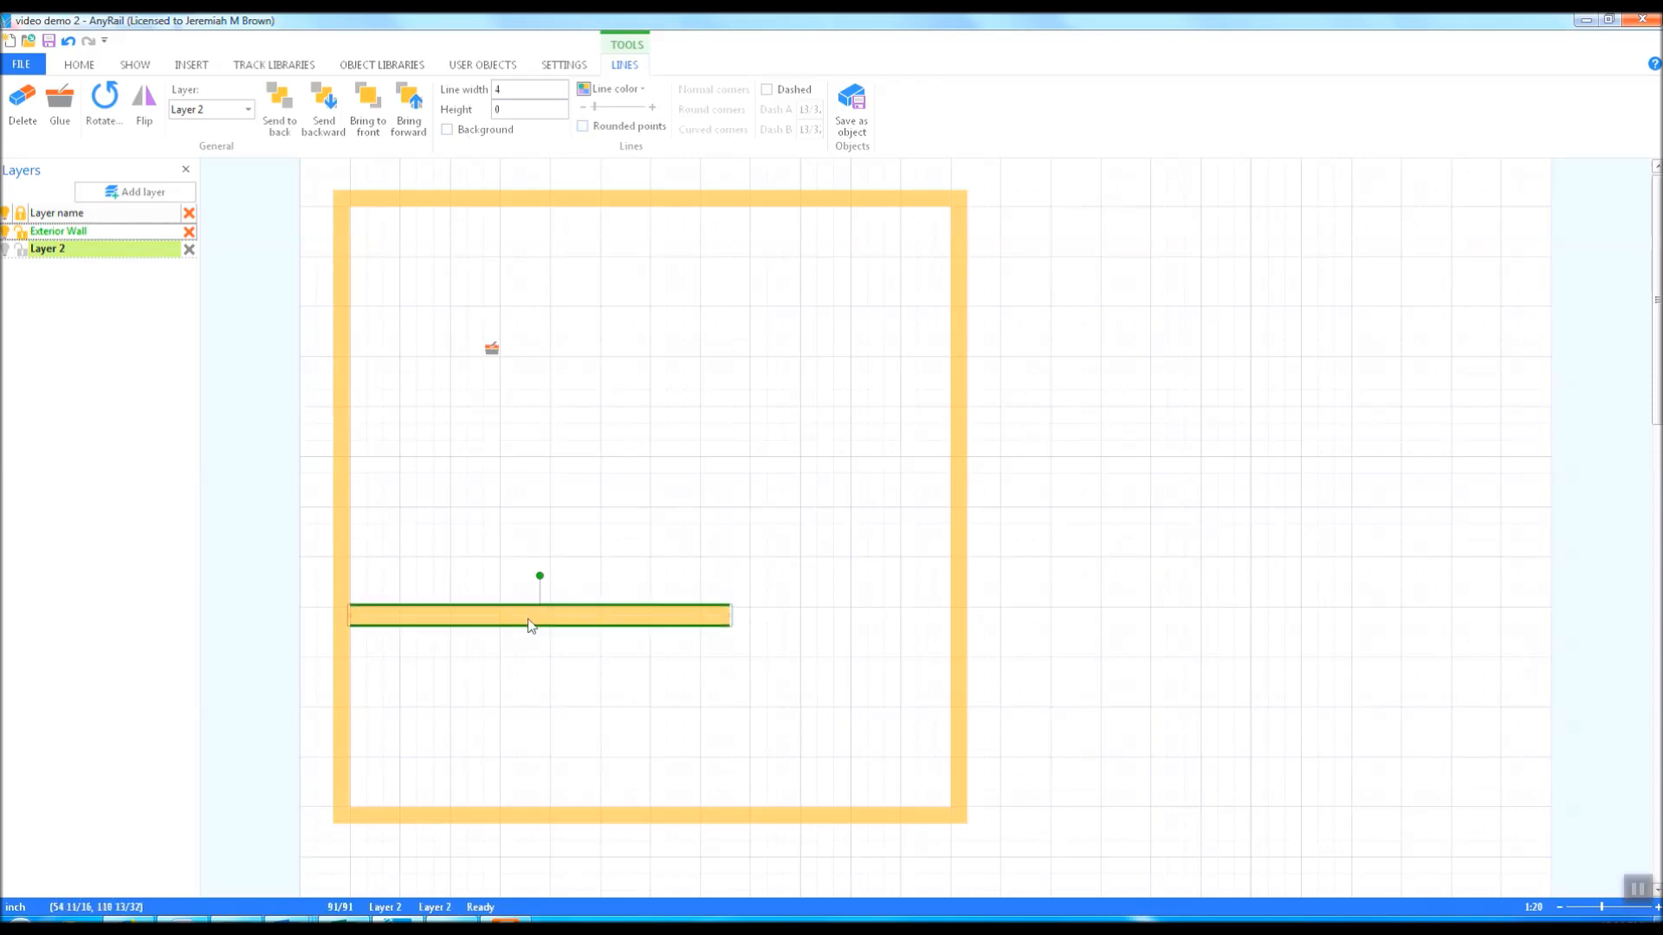
left_click_drag(527, 617, 613, 451)
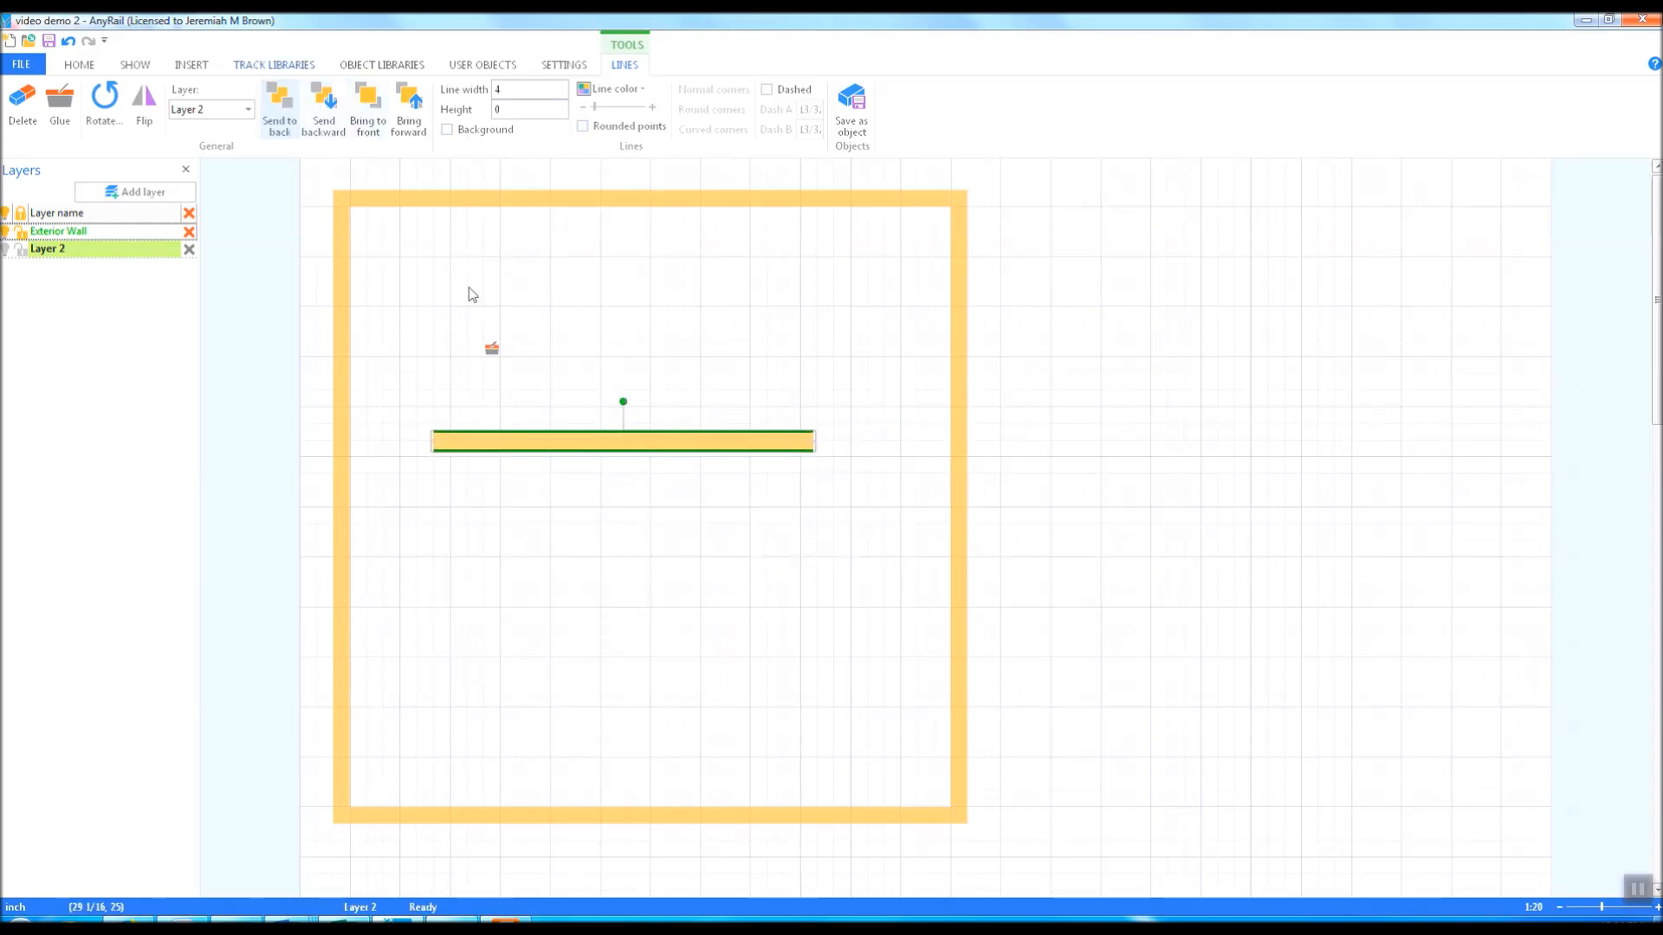
Undo the last move of the interior wall
left_click(68, 41)
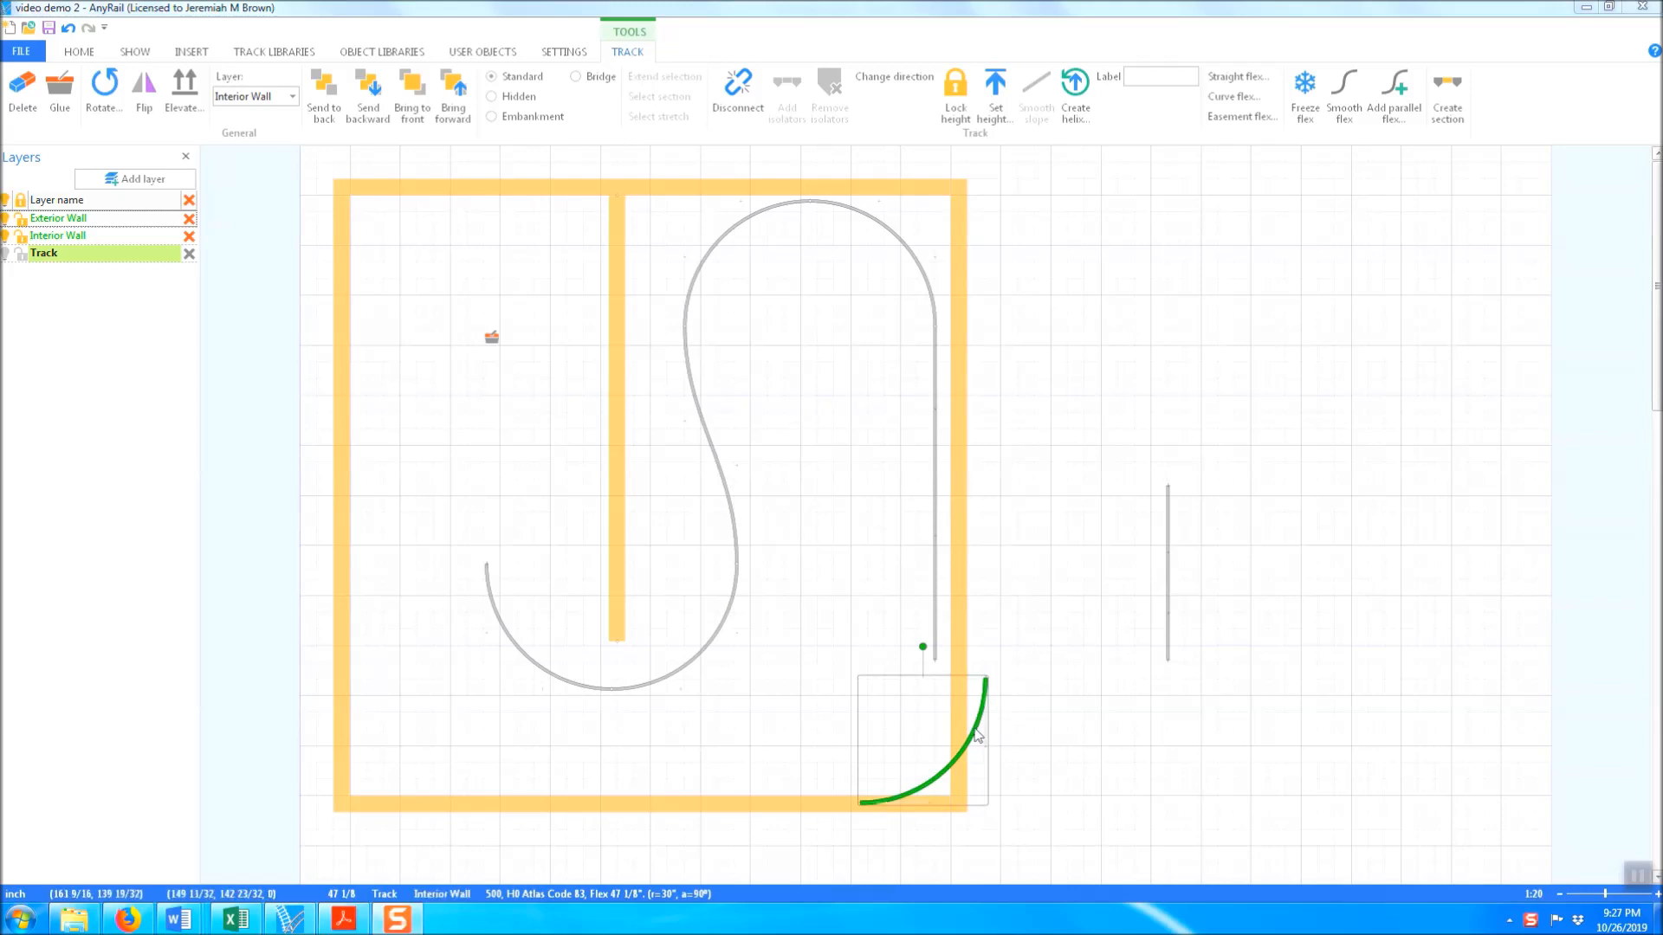
Attach the loose 30-inch-radius 90° flex curve to the lower end of the straight track beside the right exterior wall
left_click_drag(981, 733, 931, 715)
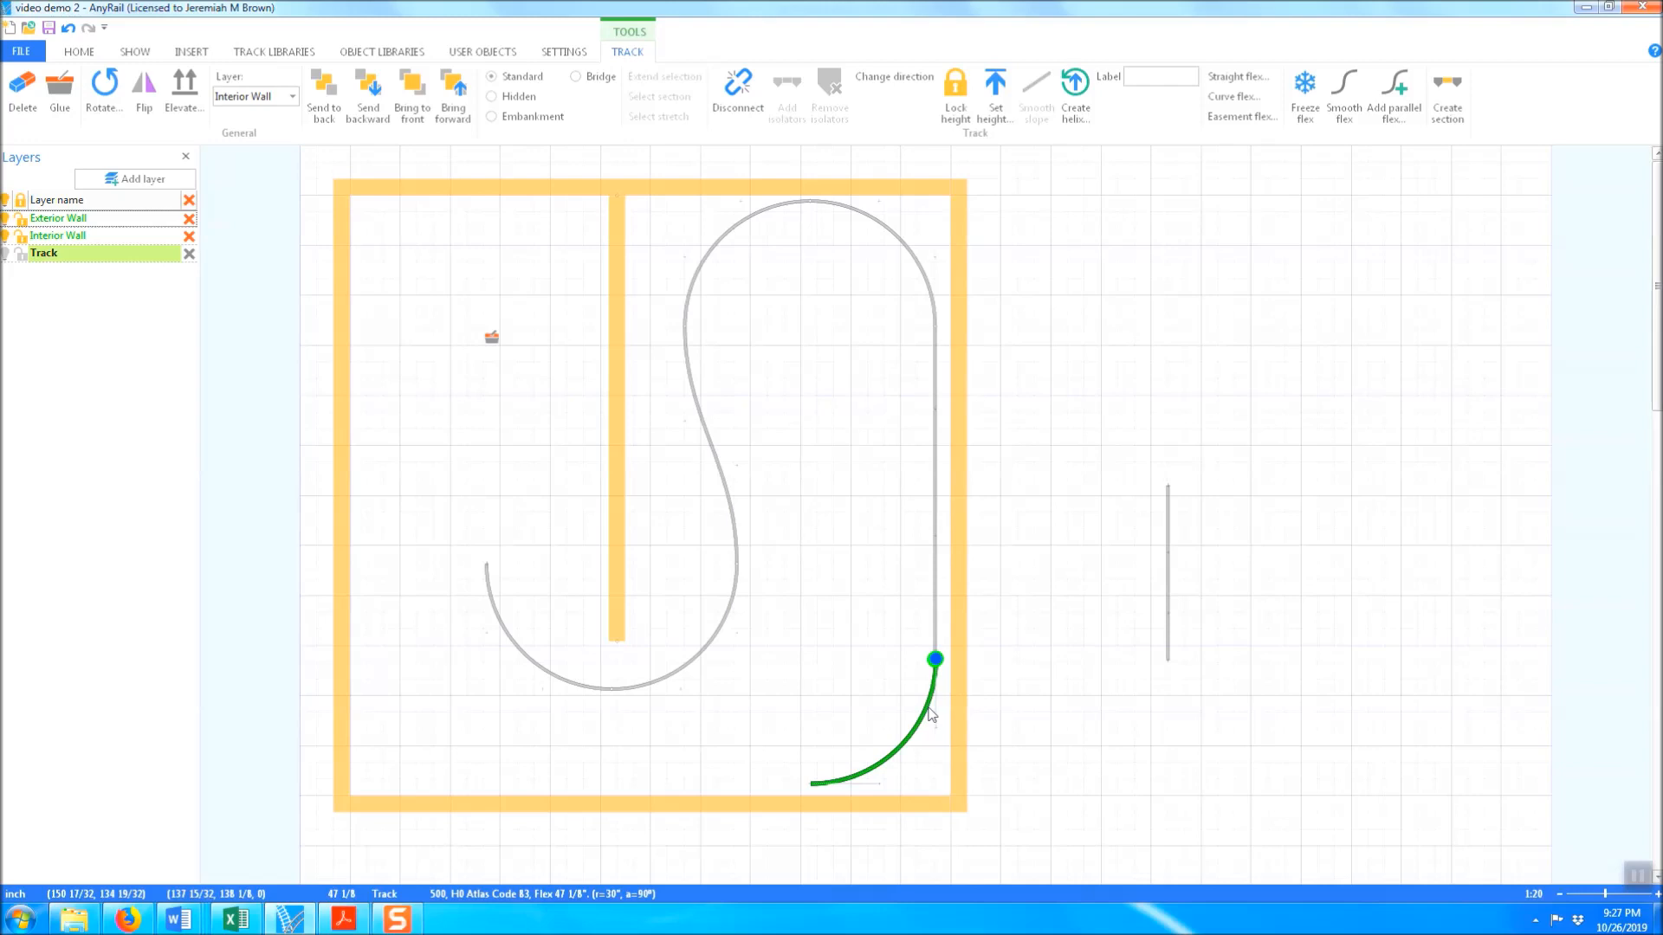
left_click(943, 745)
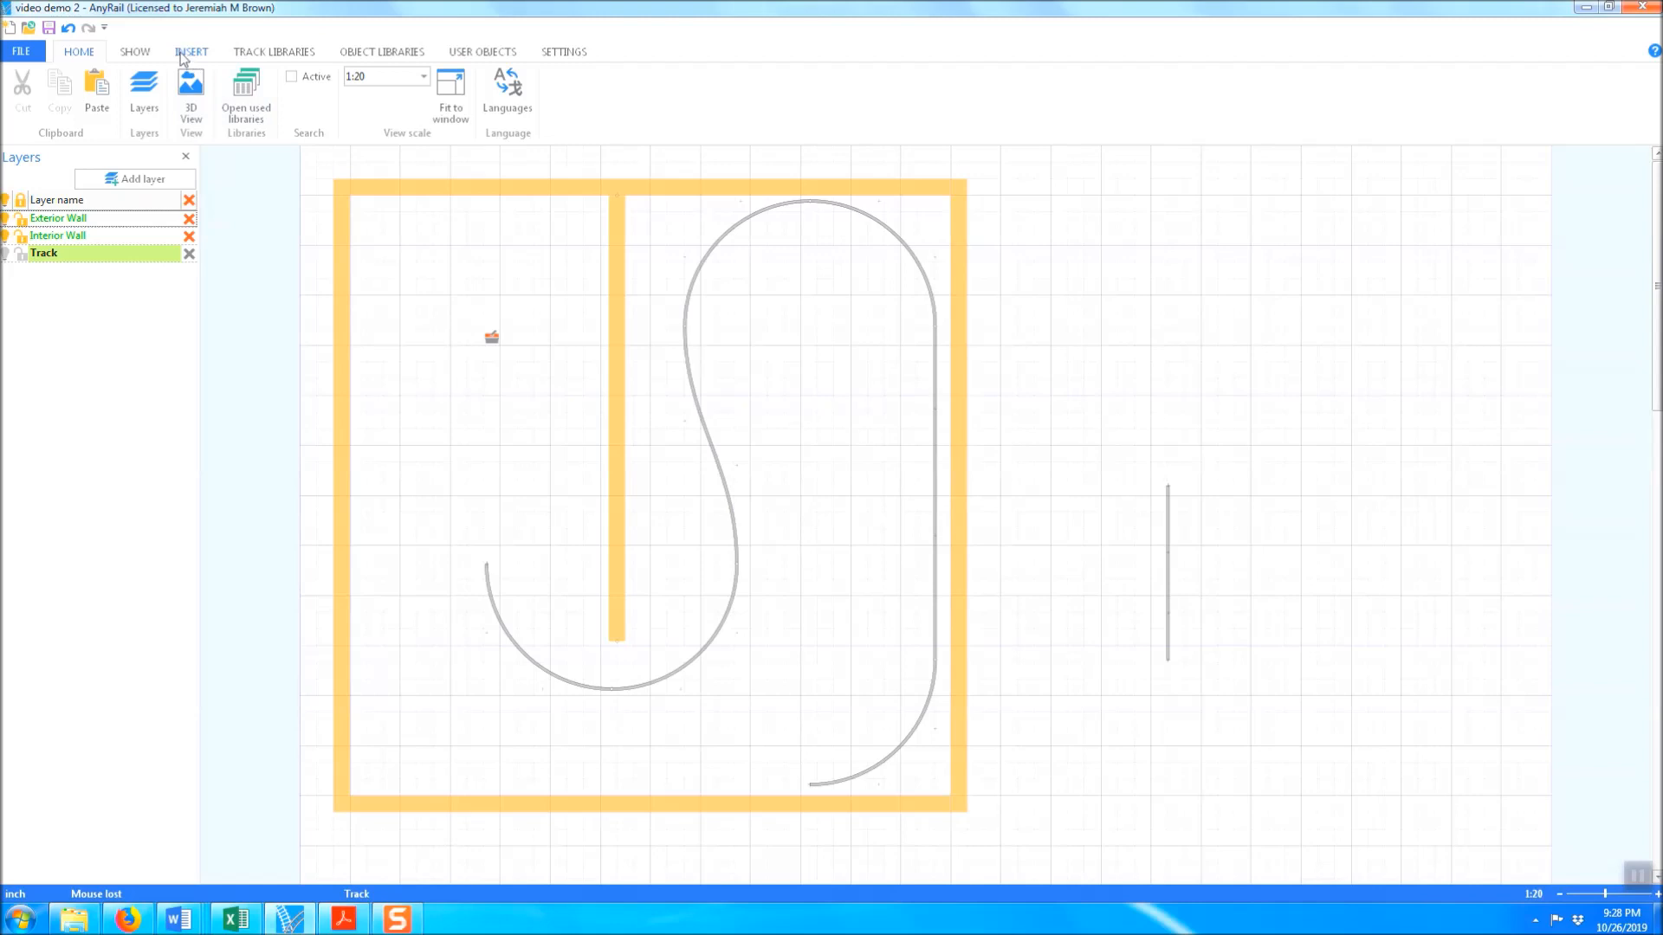
Add a new layer and rename the existing Track layer as Benchwork
left_click(141, 102)
left_click(141, 102)
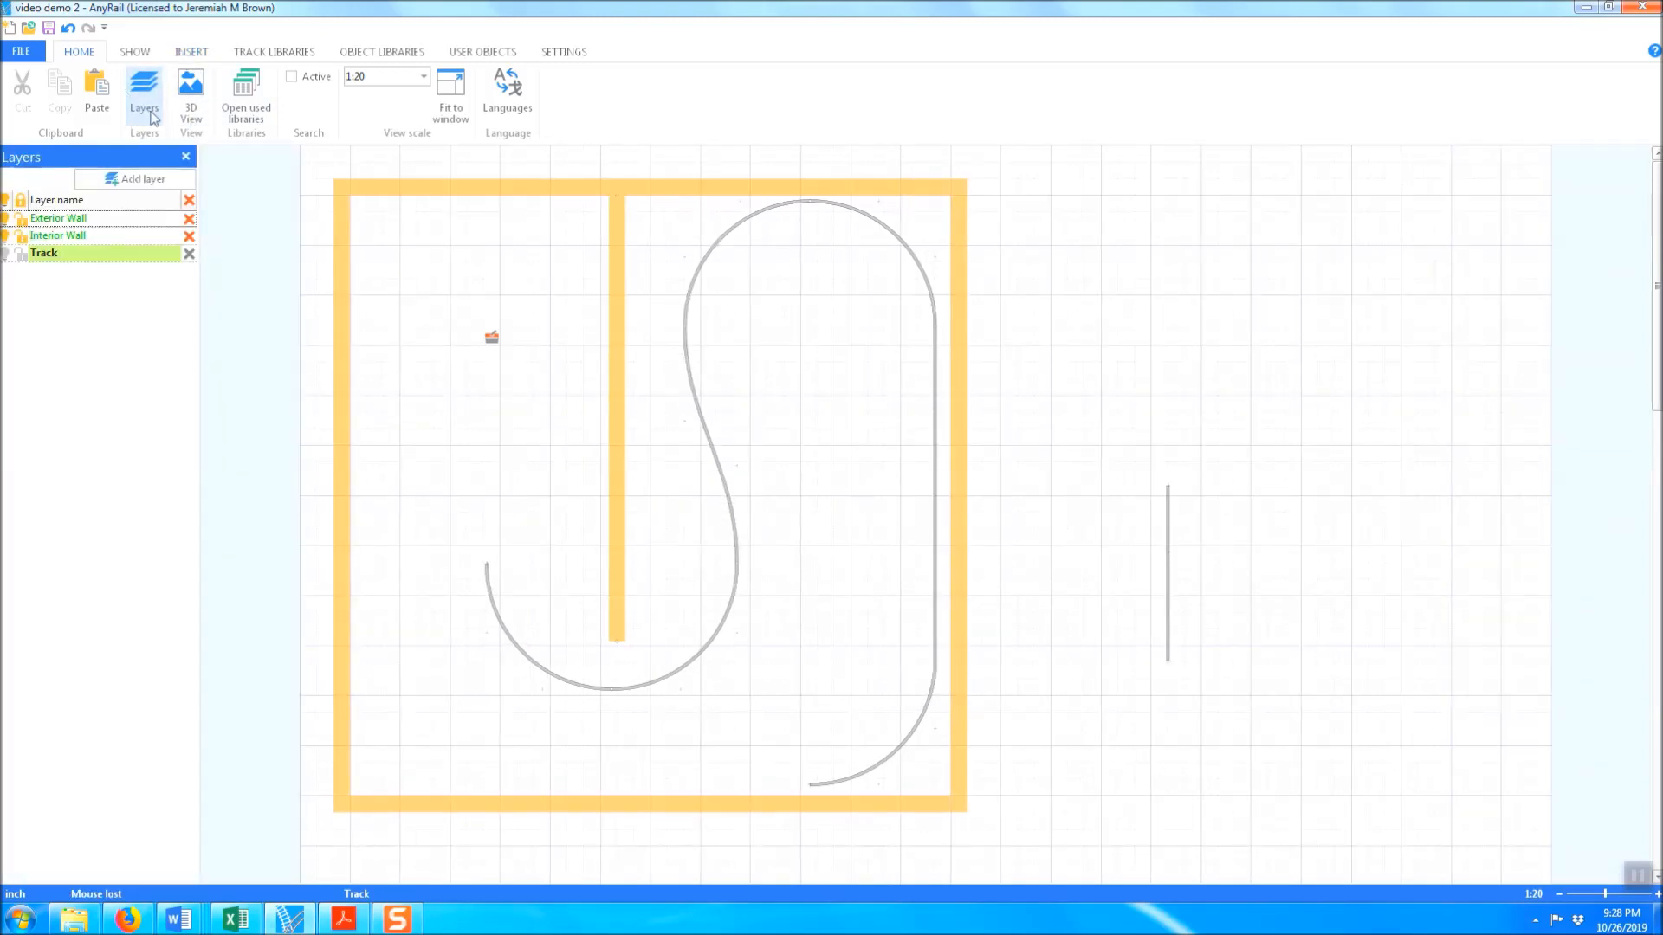
left_click(153, 180)
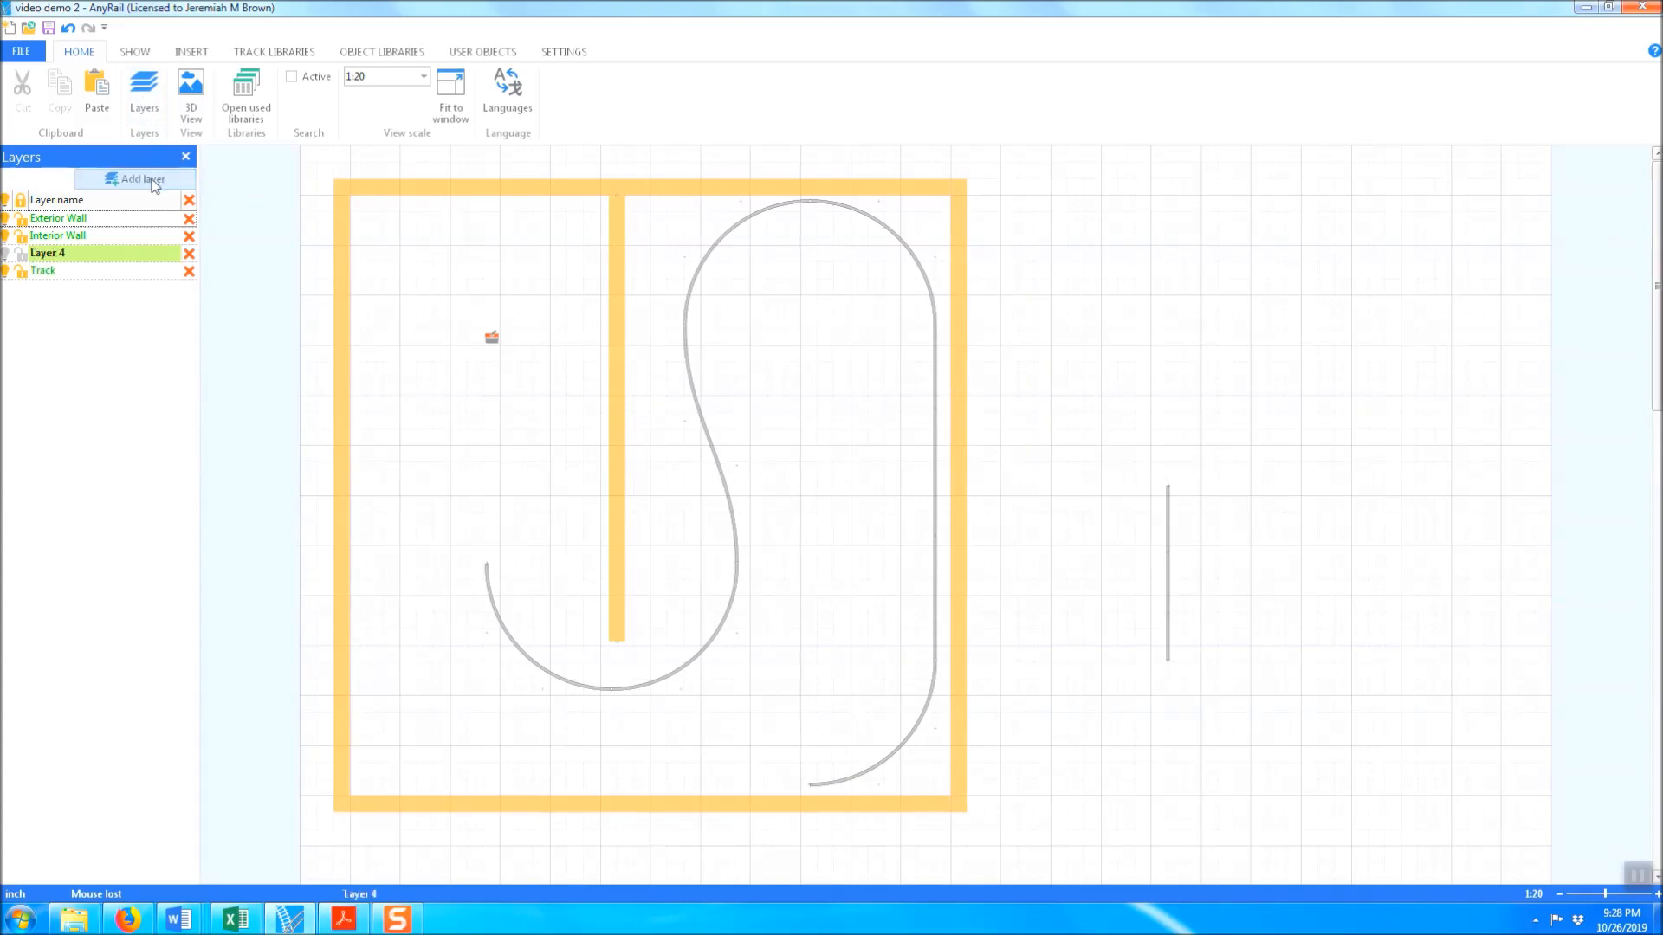
left_click(92, 272)
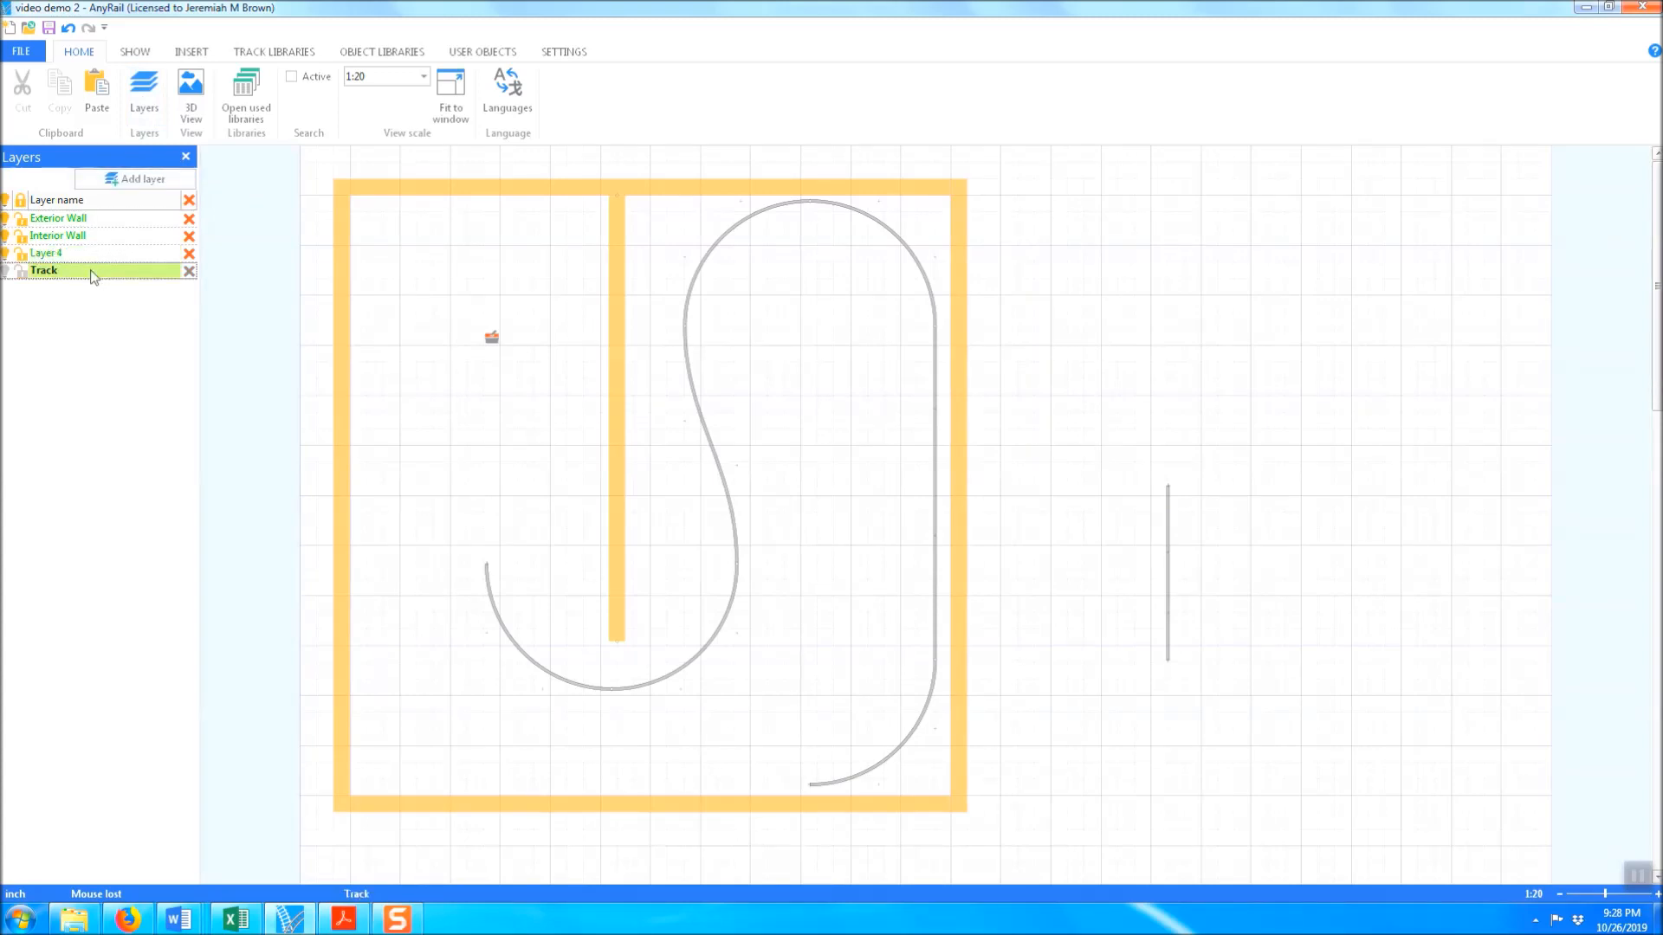
left_click(92, 271)
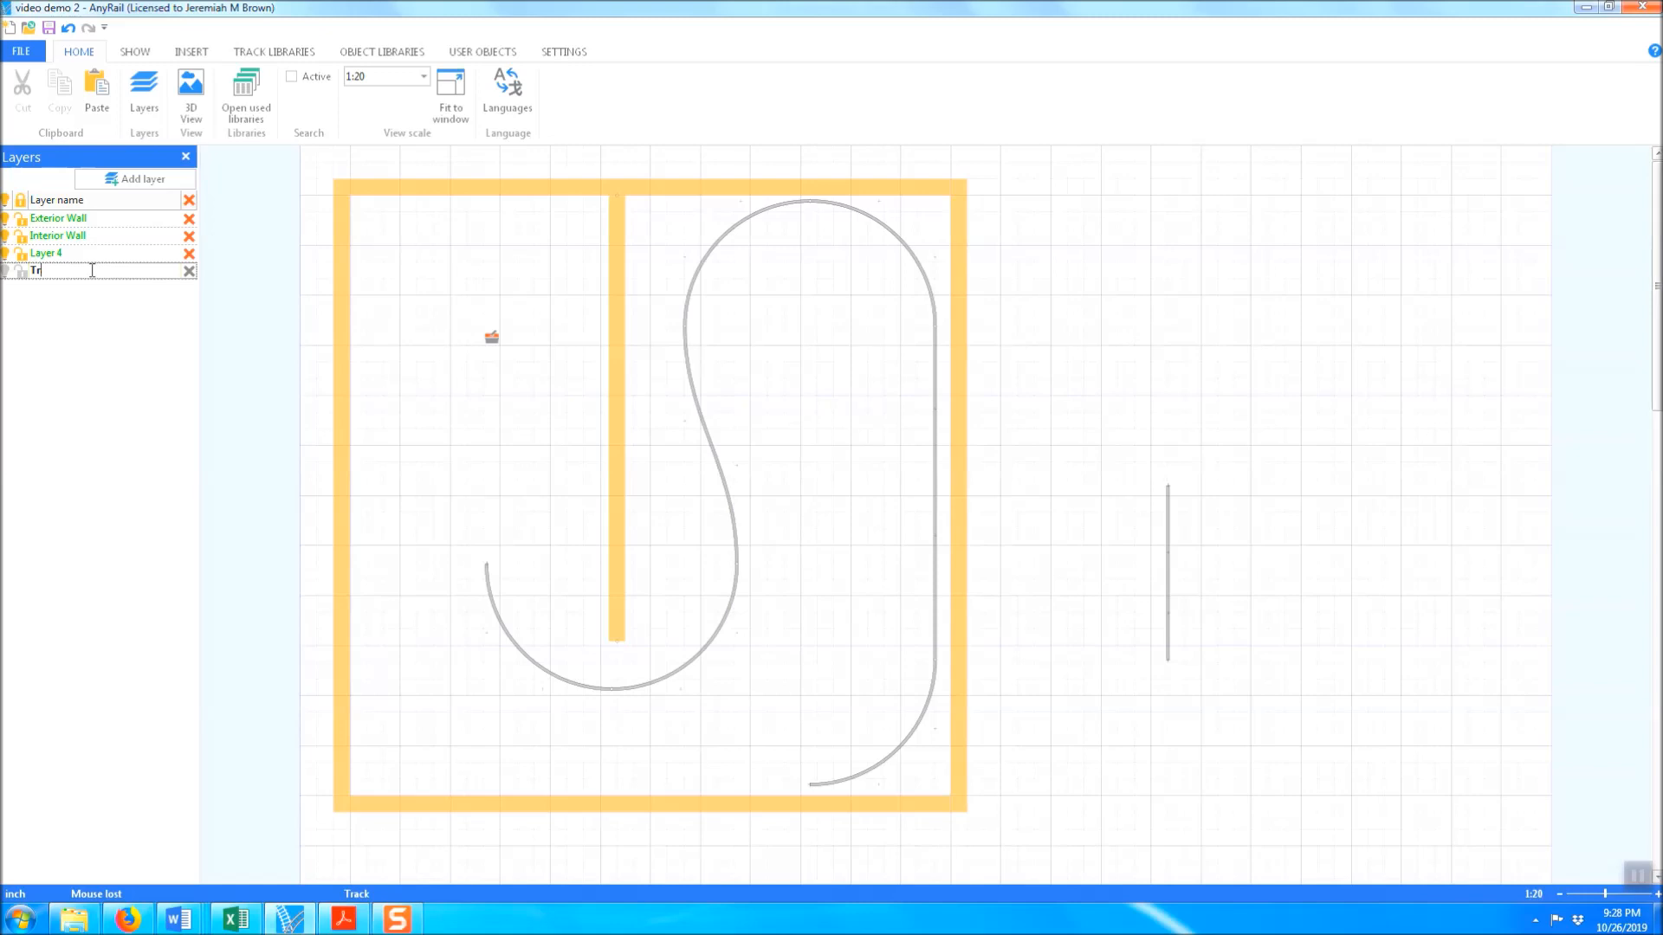
type("Benchwork")
key("Return")
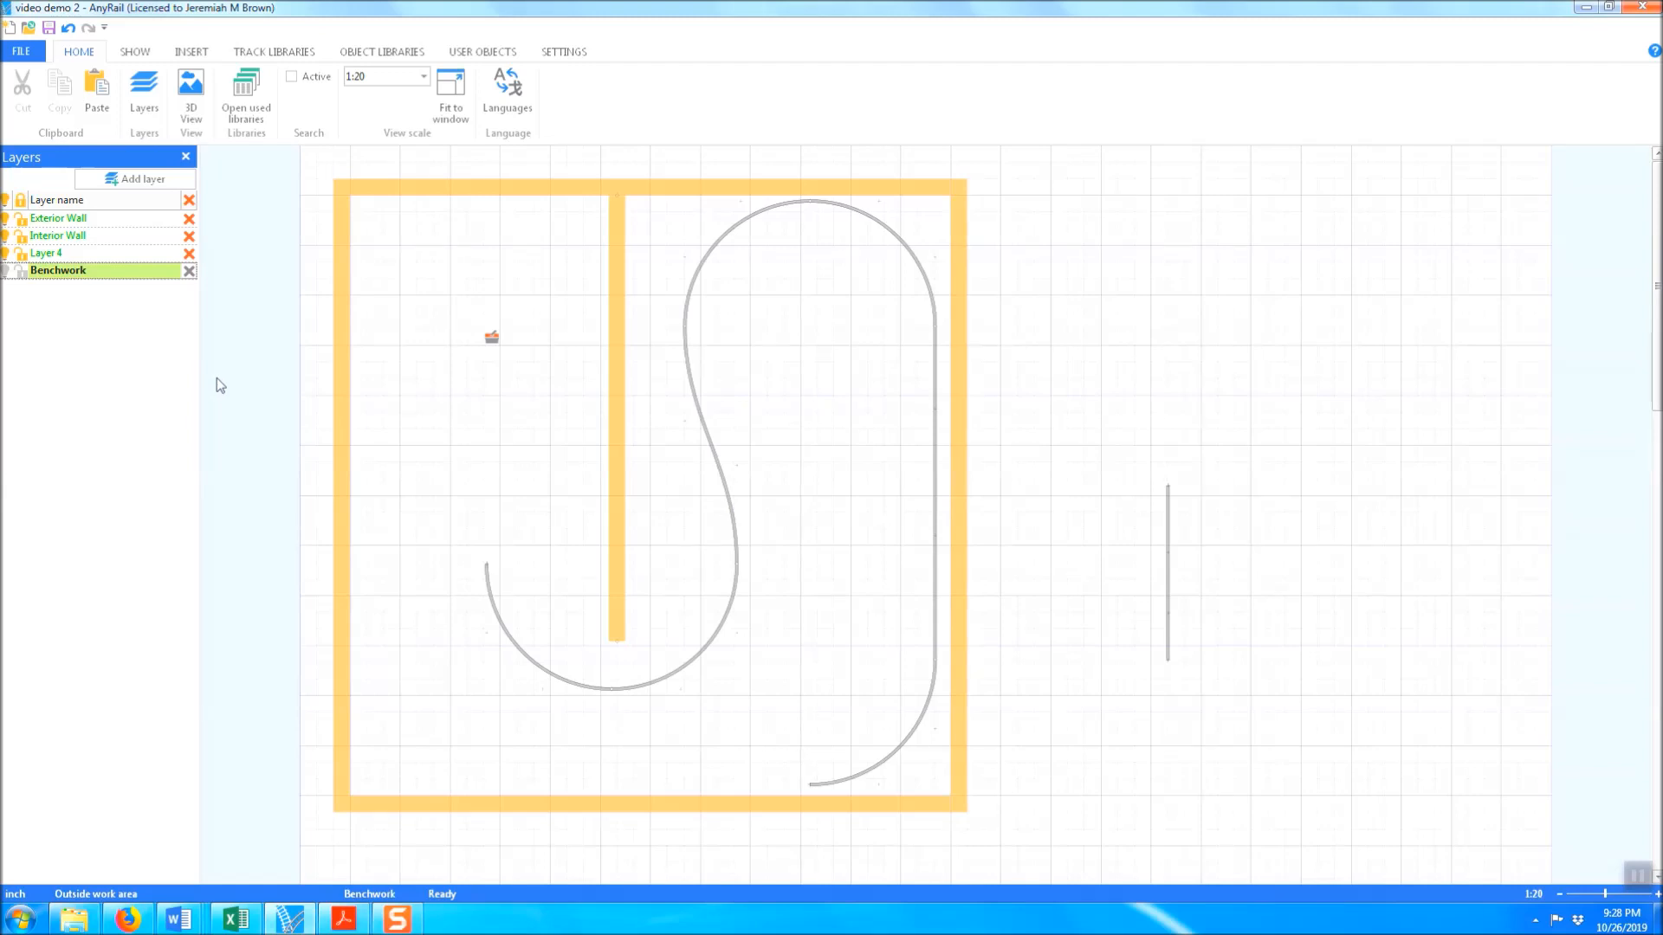
Draw a vertical benchwork line about 82 inches long just inside the straight track along the right exterior wall
left_click(191, 52)
left_click(23, 96)
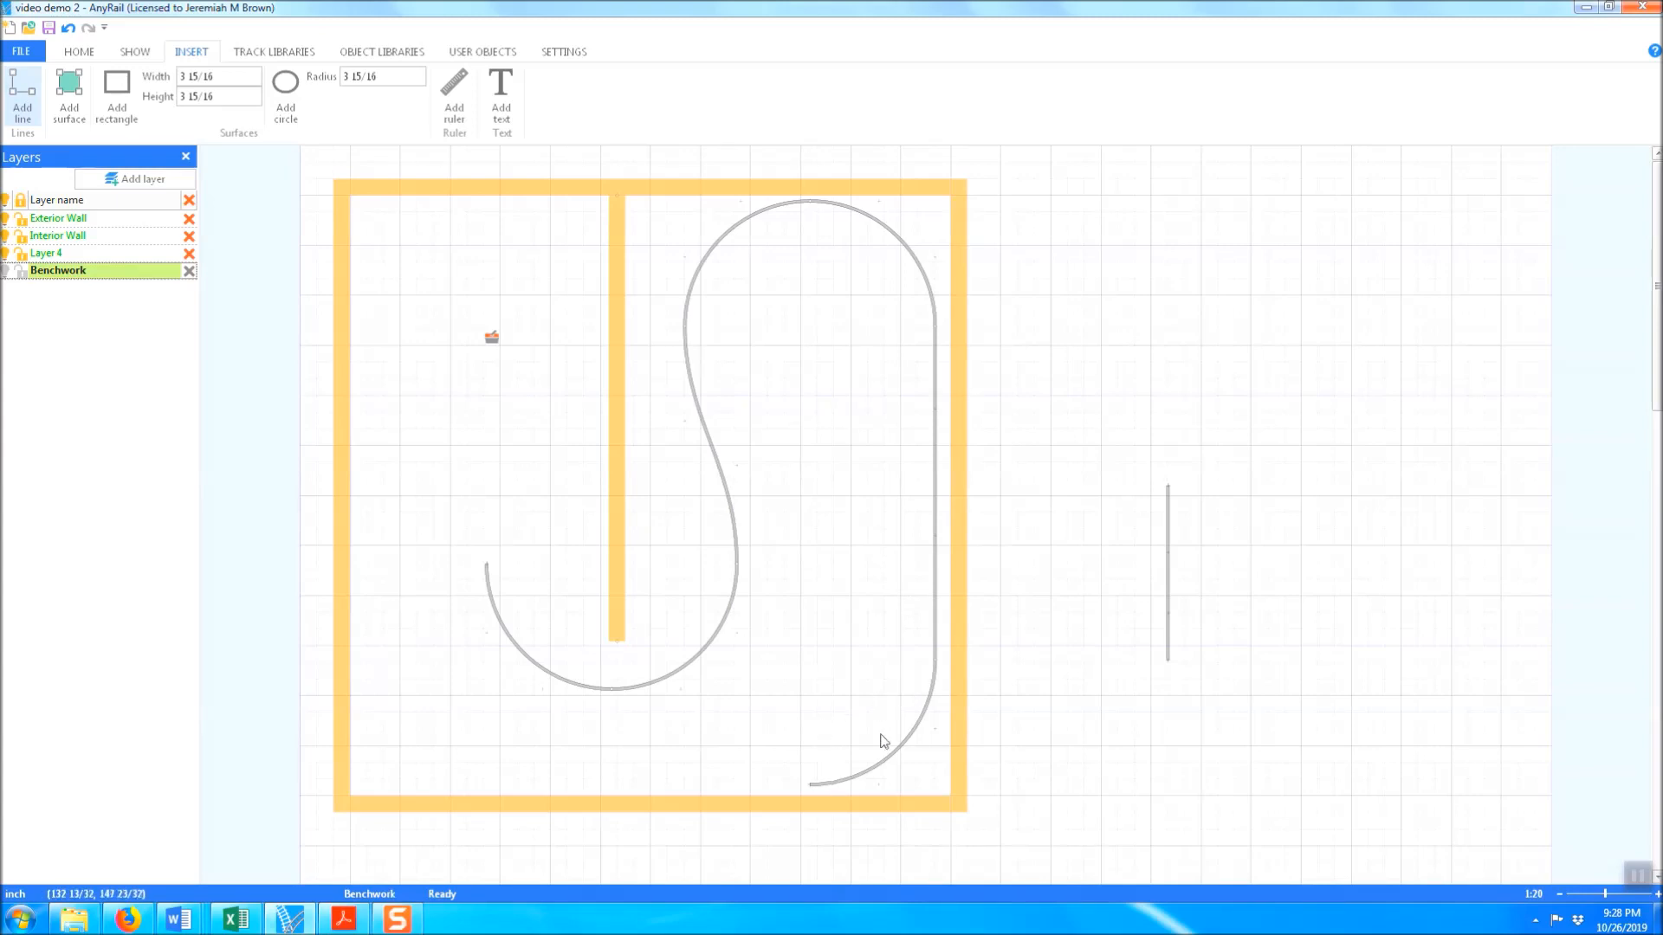
left_click(918, 669)
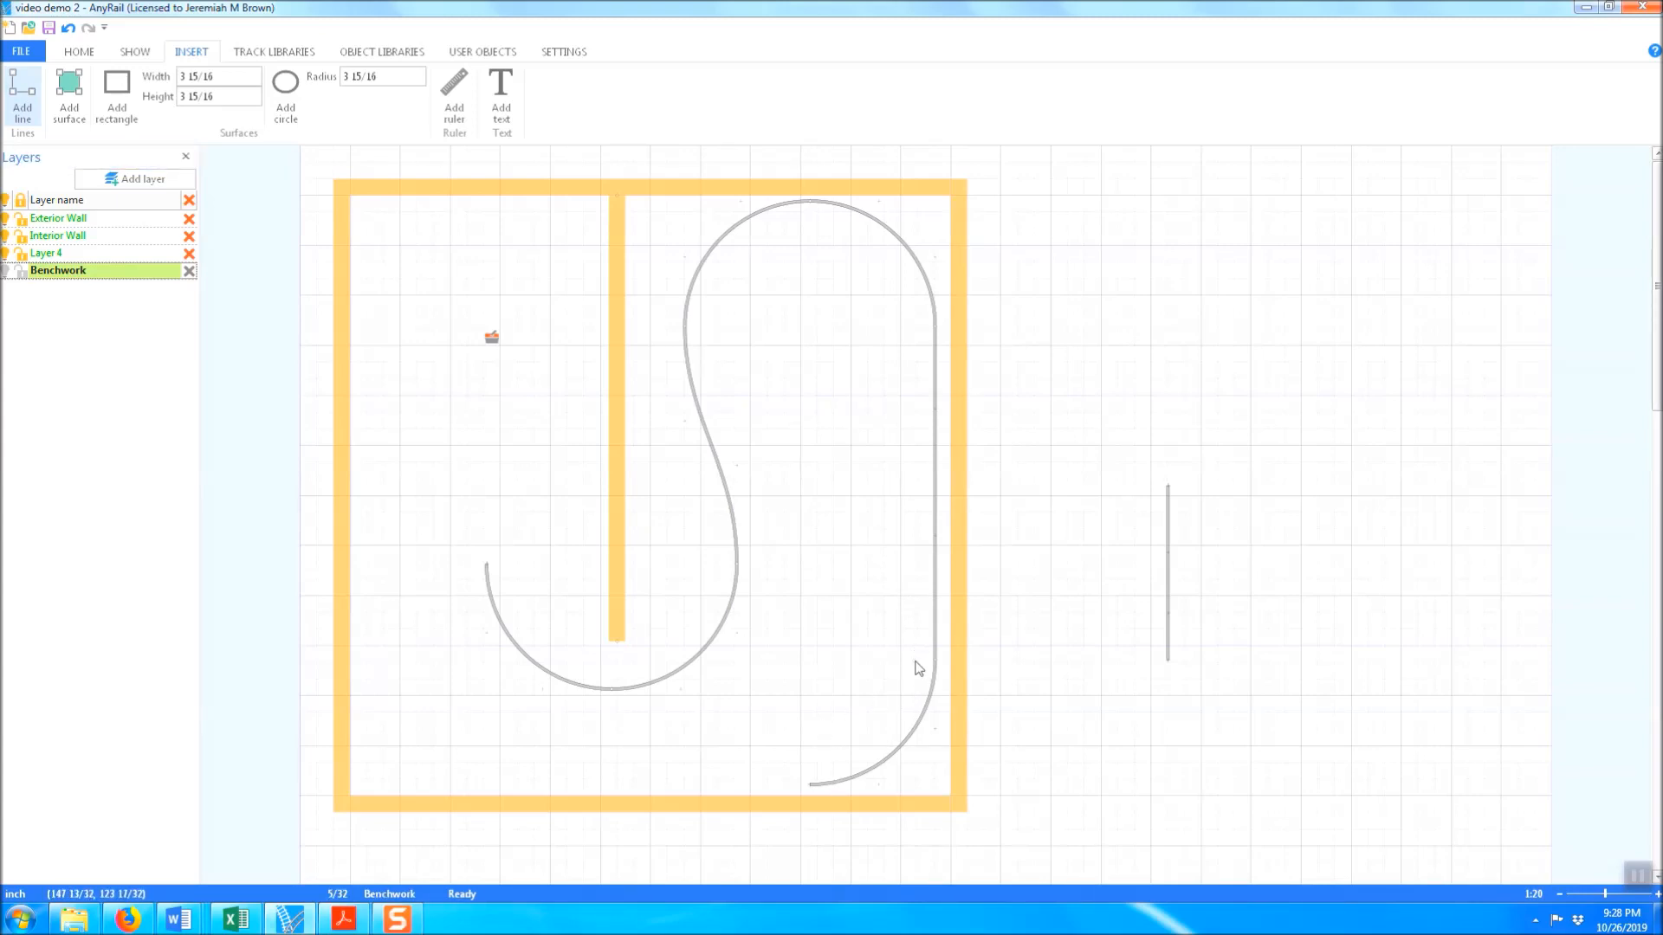
left_click(919, 328)
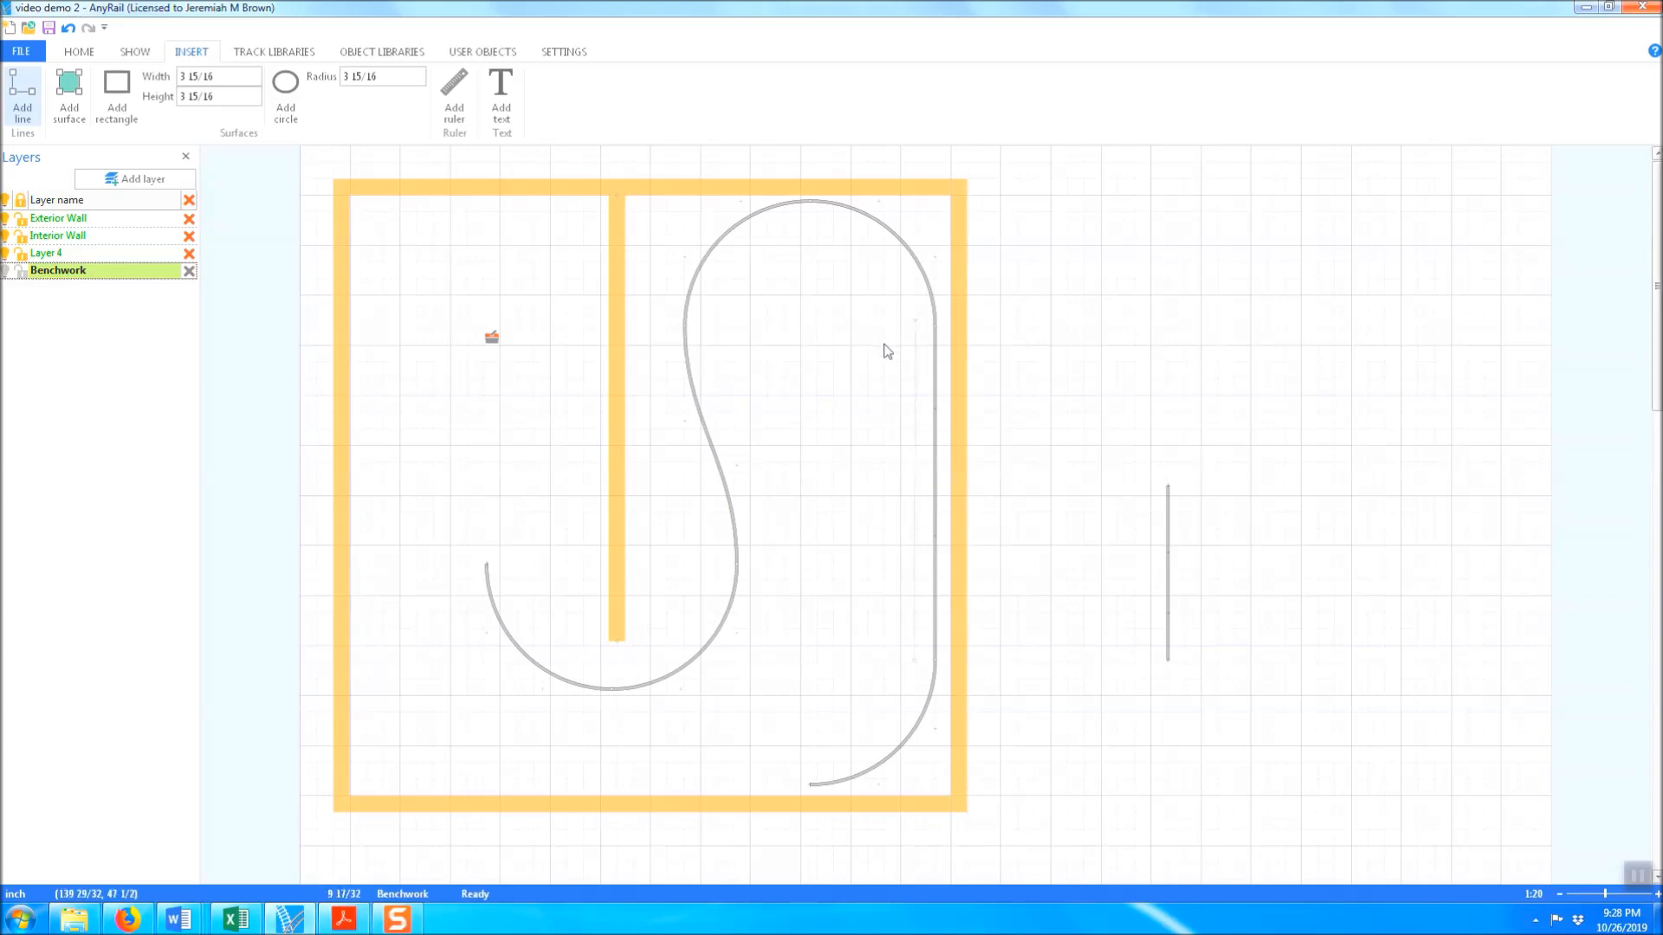
key("Escape")
Change the new benchwork line's color to teal
left_click(916, 346)
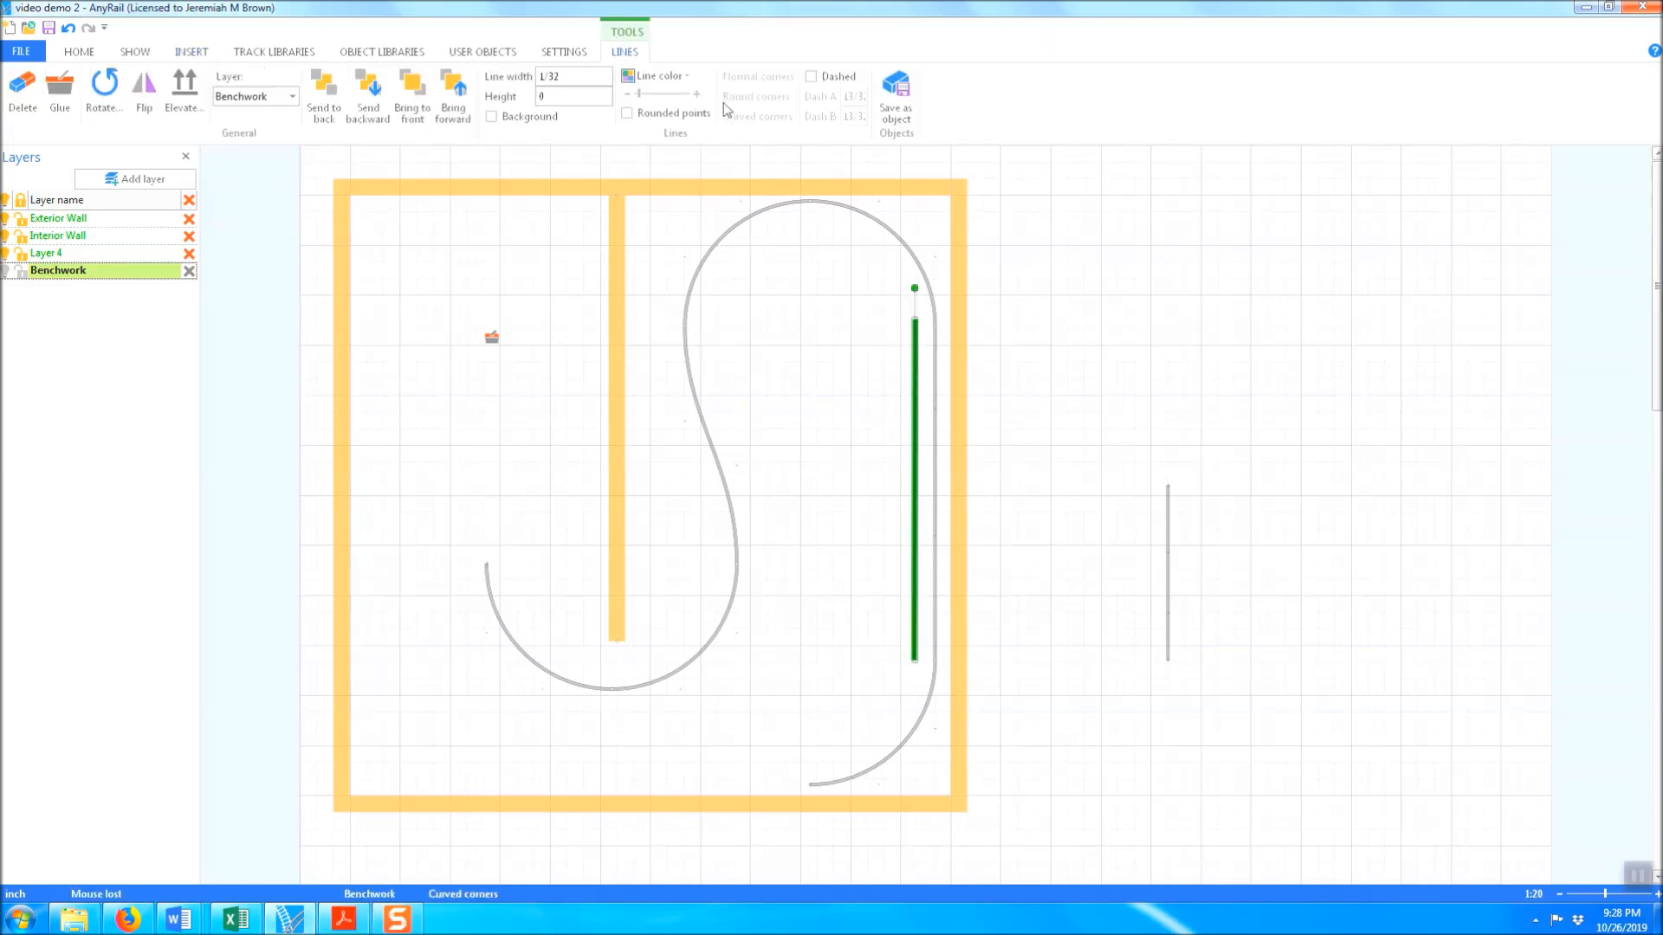
left_click(659, 77)
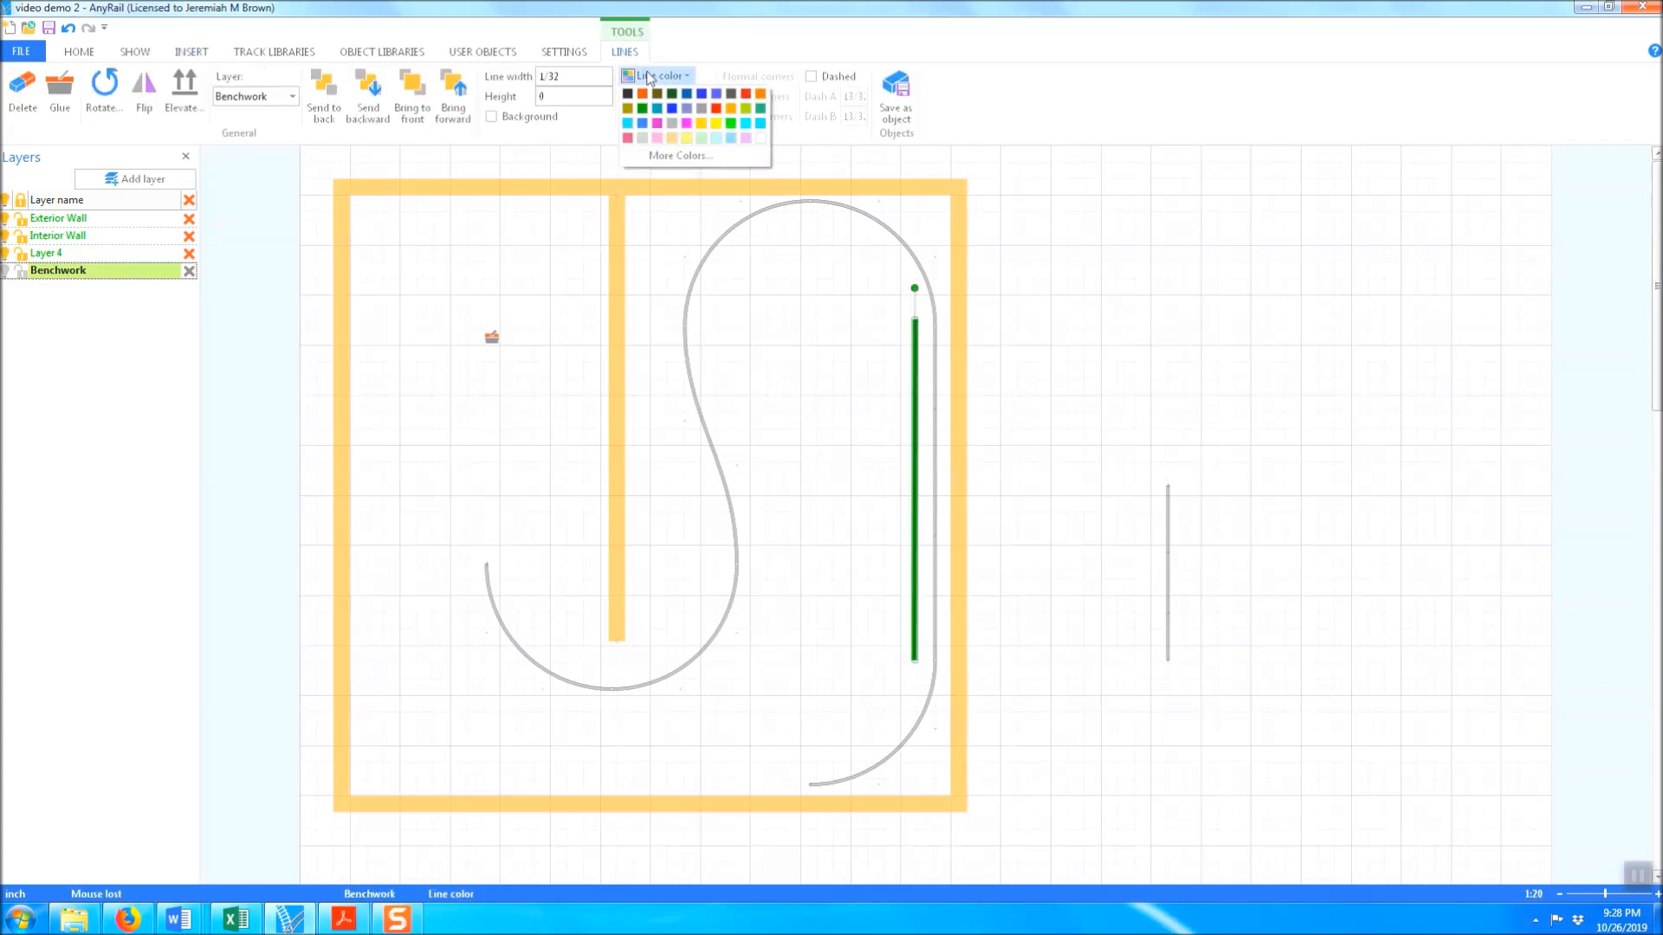
left_click(761, 109)
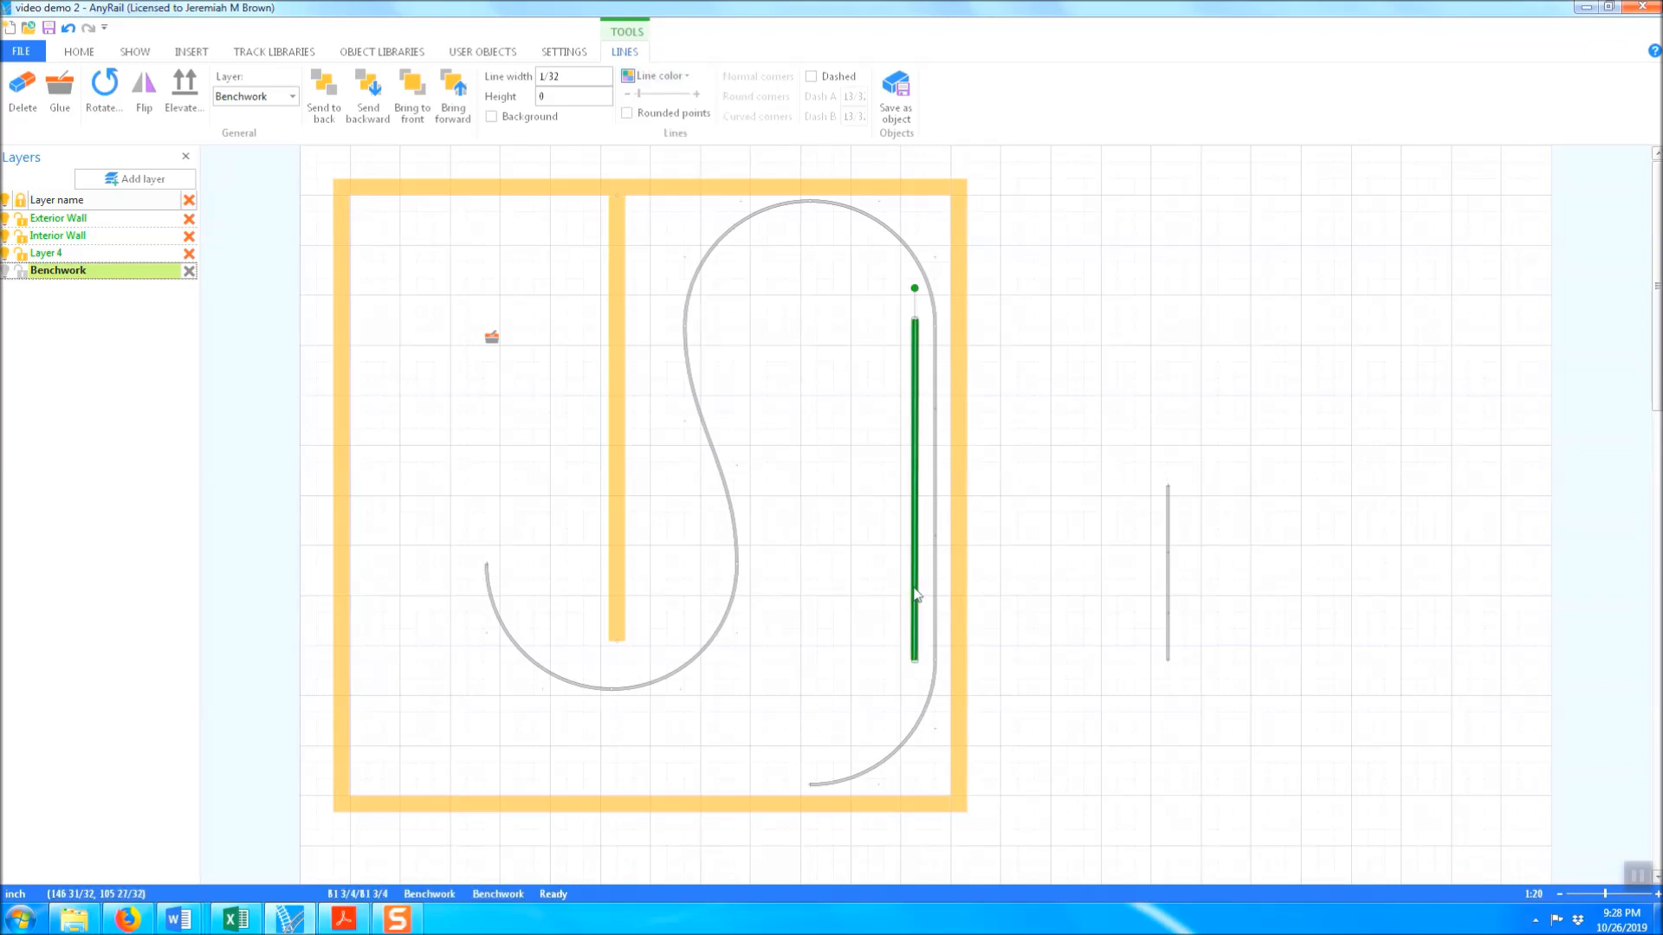
Set the benchwork line's width to 1/8 inch
left_click(884, 586)
left_click(917, 543)
left_click(566, 75)
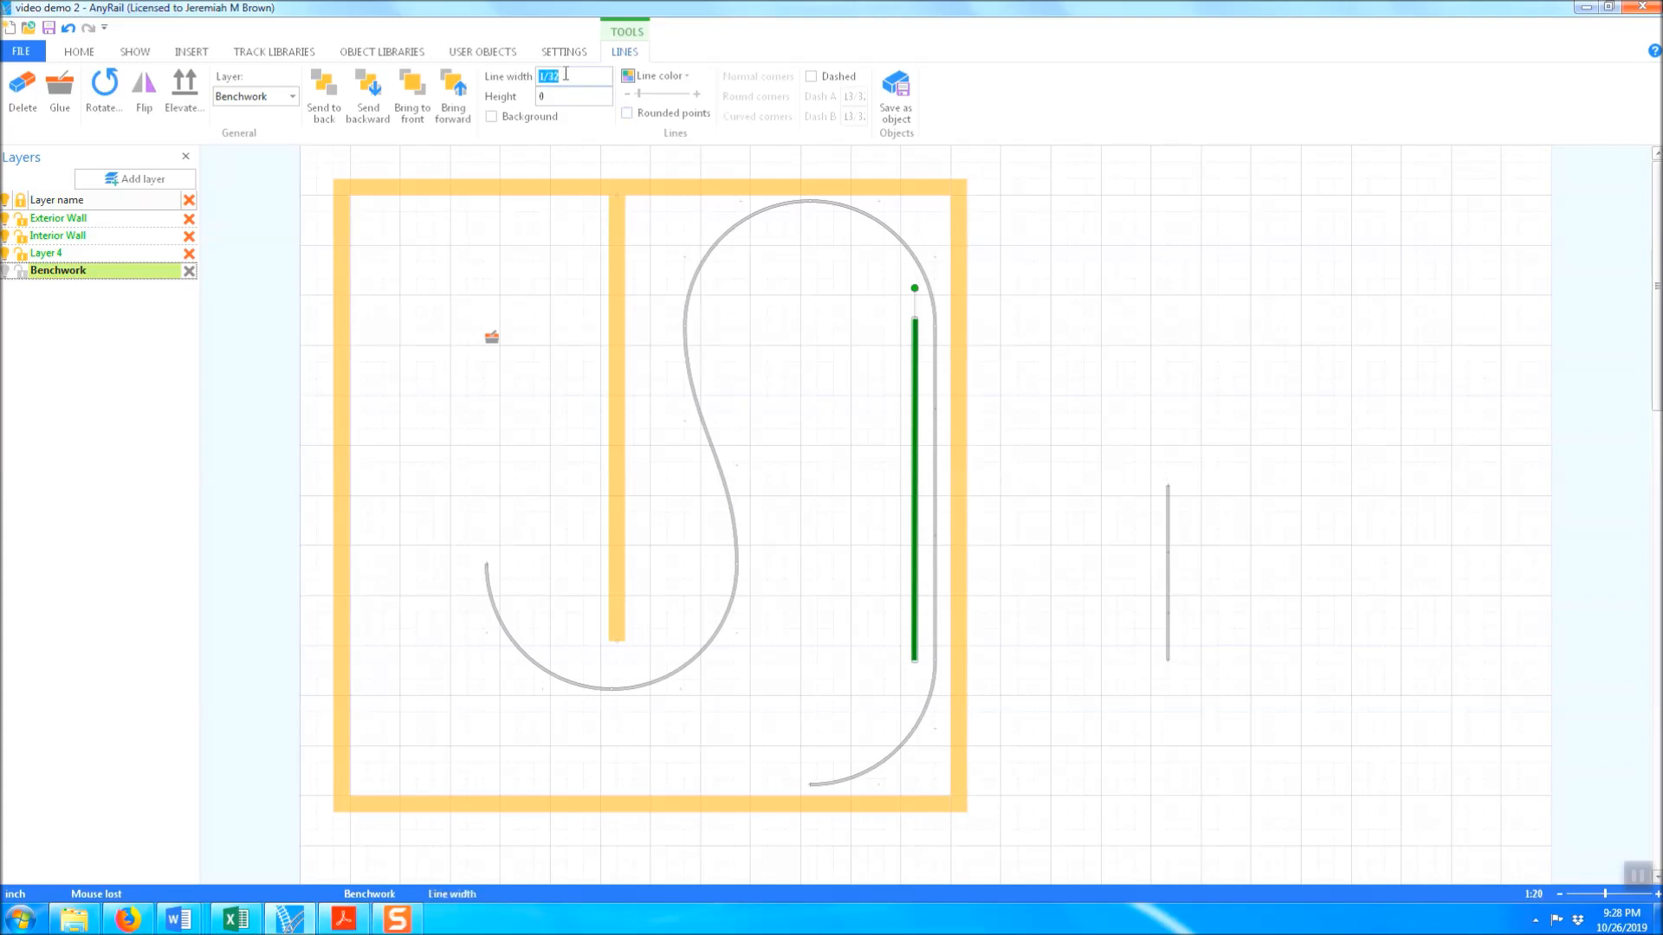
type("1")
left_click(925, 509)
left_click(915, 511)
Shift the benchwork line slightly downward alongside the straight track and select it again at 1:16 scale
left_click_drag(917, 464, 923, 484)
left_click(872, 531)
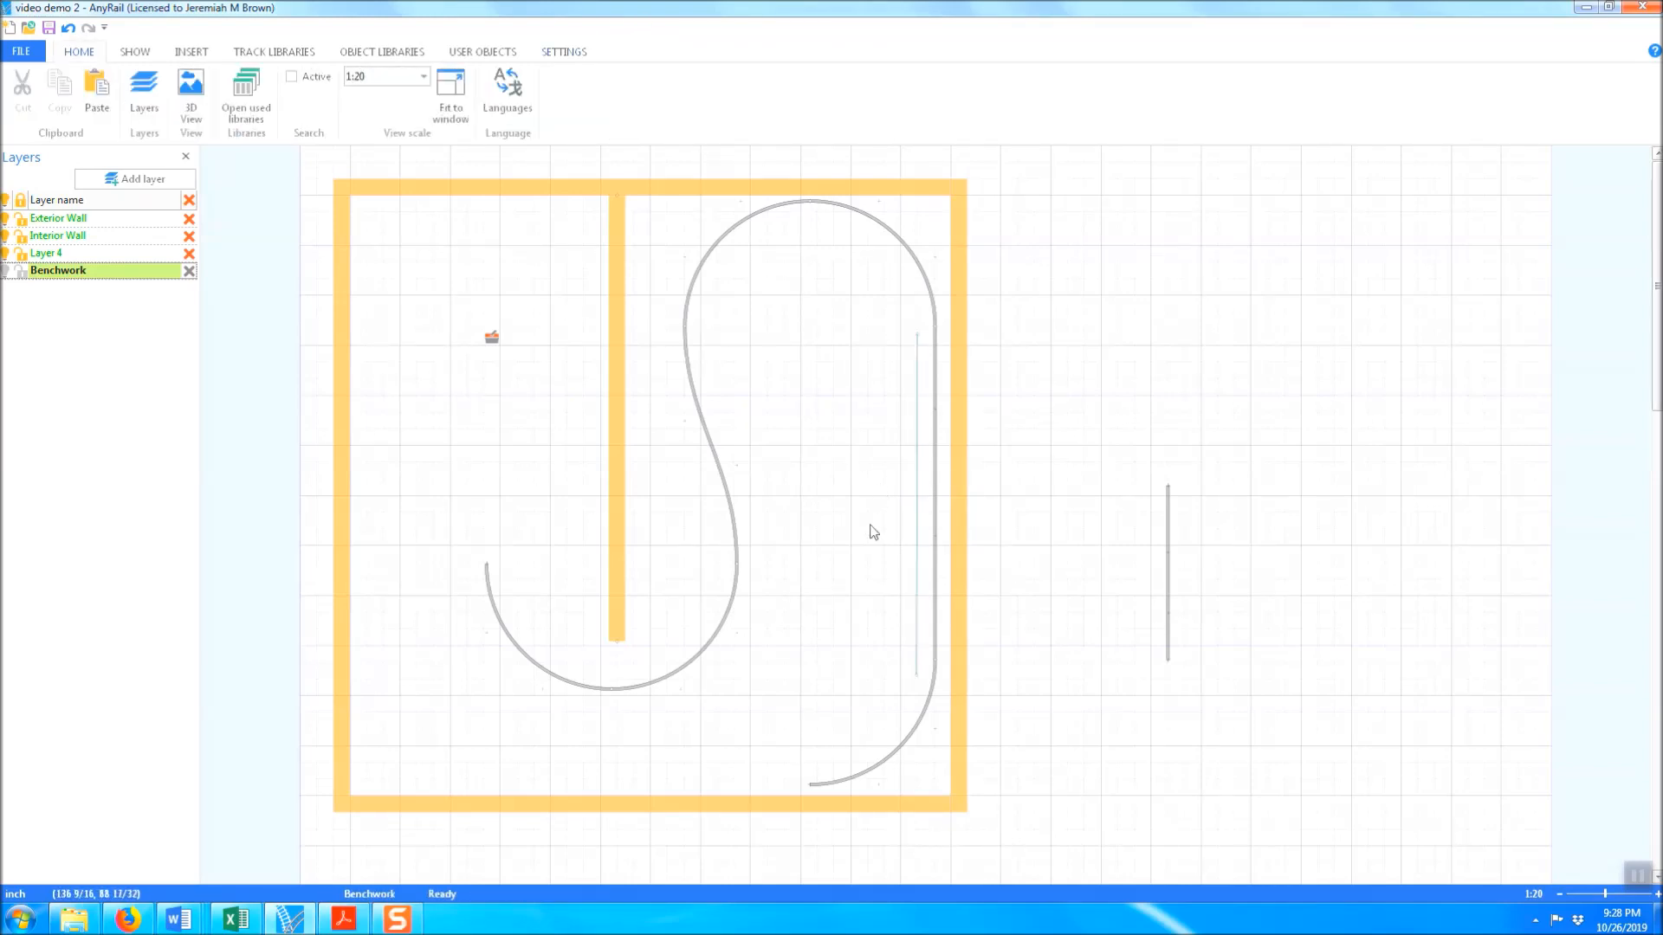
left_click(1656, 893)
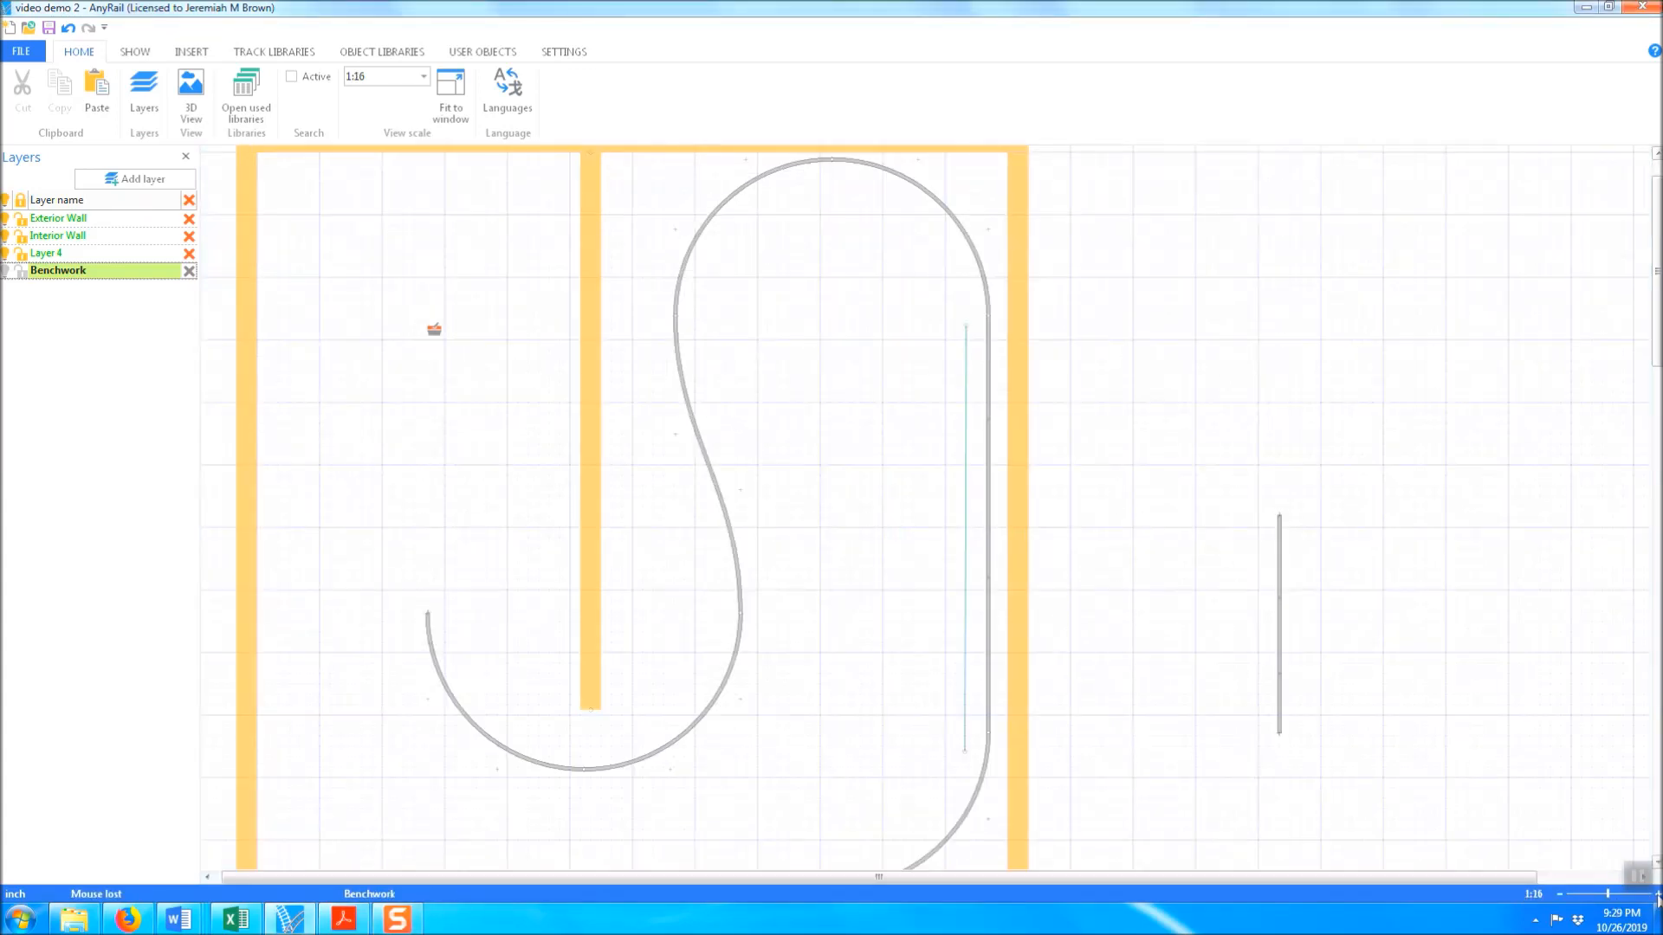
left_click(965, 460)
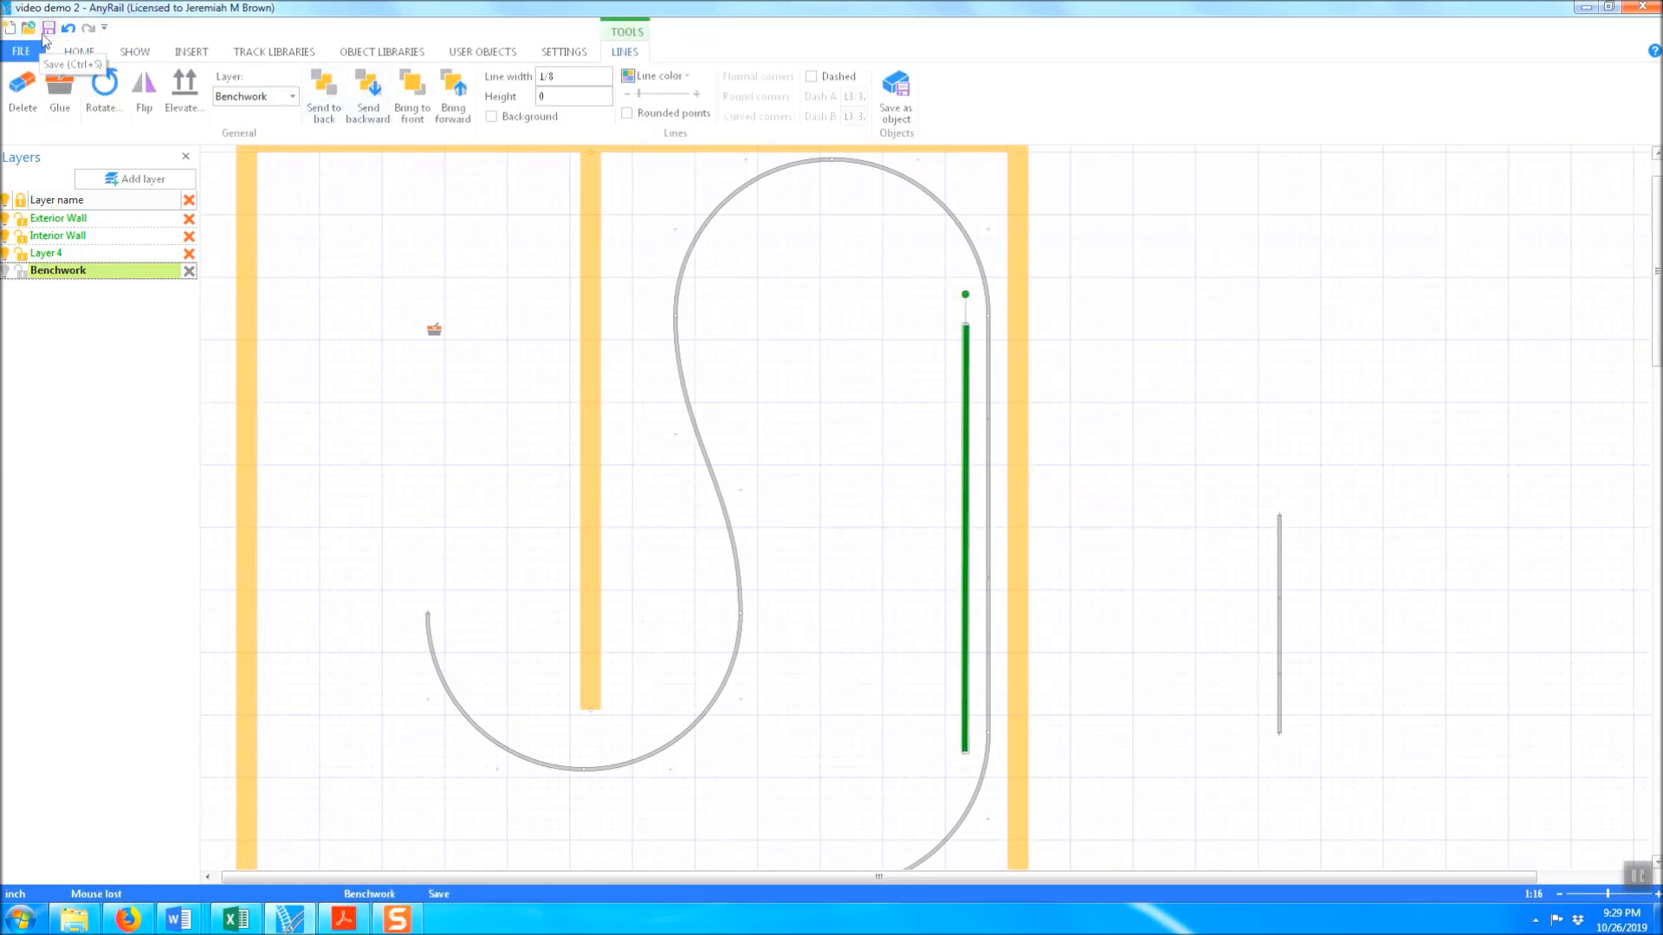
Open the recent design Santa Fe - High Desert Division Layout v2.5 and view its lower-level benchwork and track
left_click(26, 55)
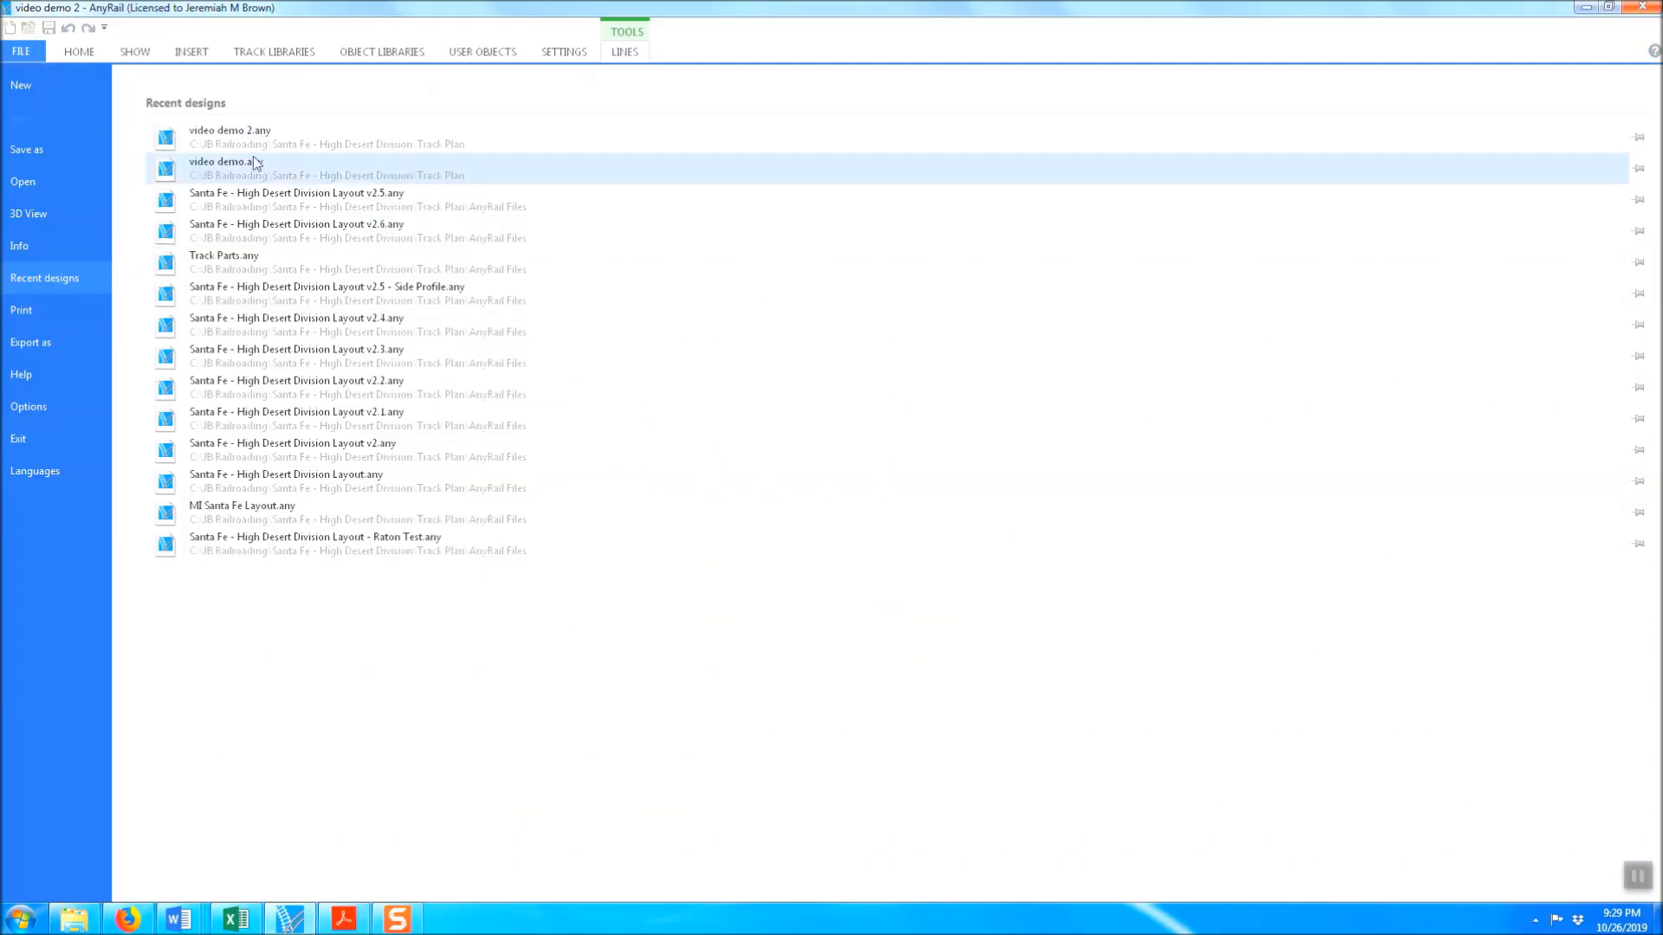
left_click(254, 197)
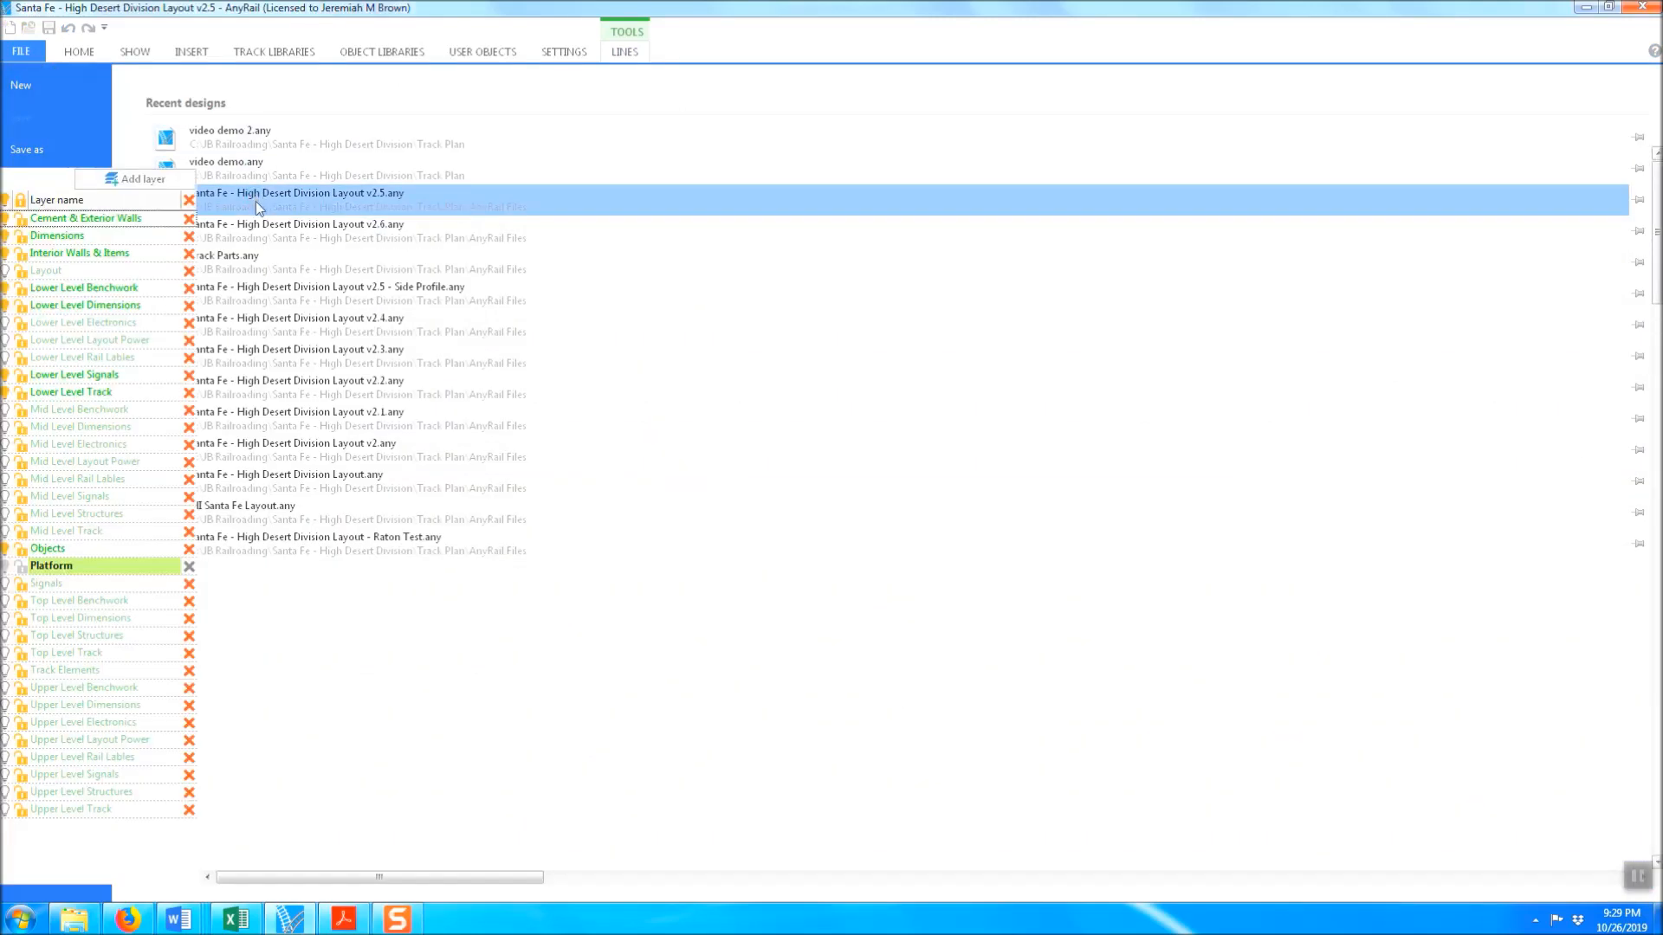
scroll(1009, 500, "down", 3)
scroll(1007, 497, "down", 8)
scroll(1007, 495, "up", 2)
Ungroup the lower-level benchwork and select its long horizontal line to examine its line width and color settings
left_click(974, 310)
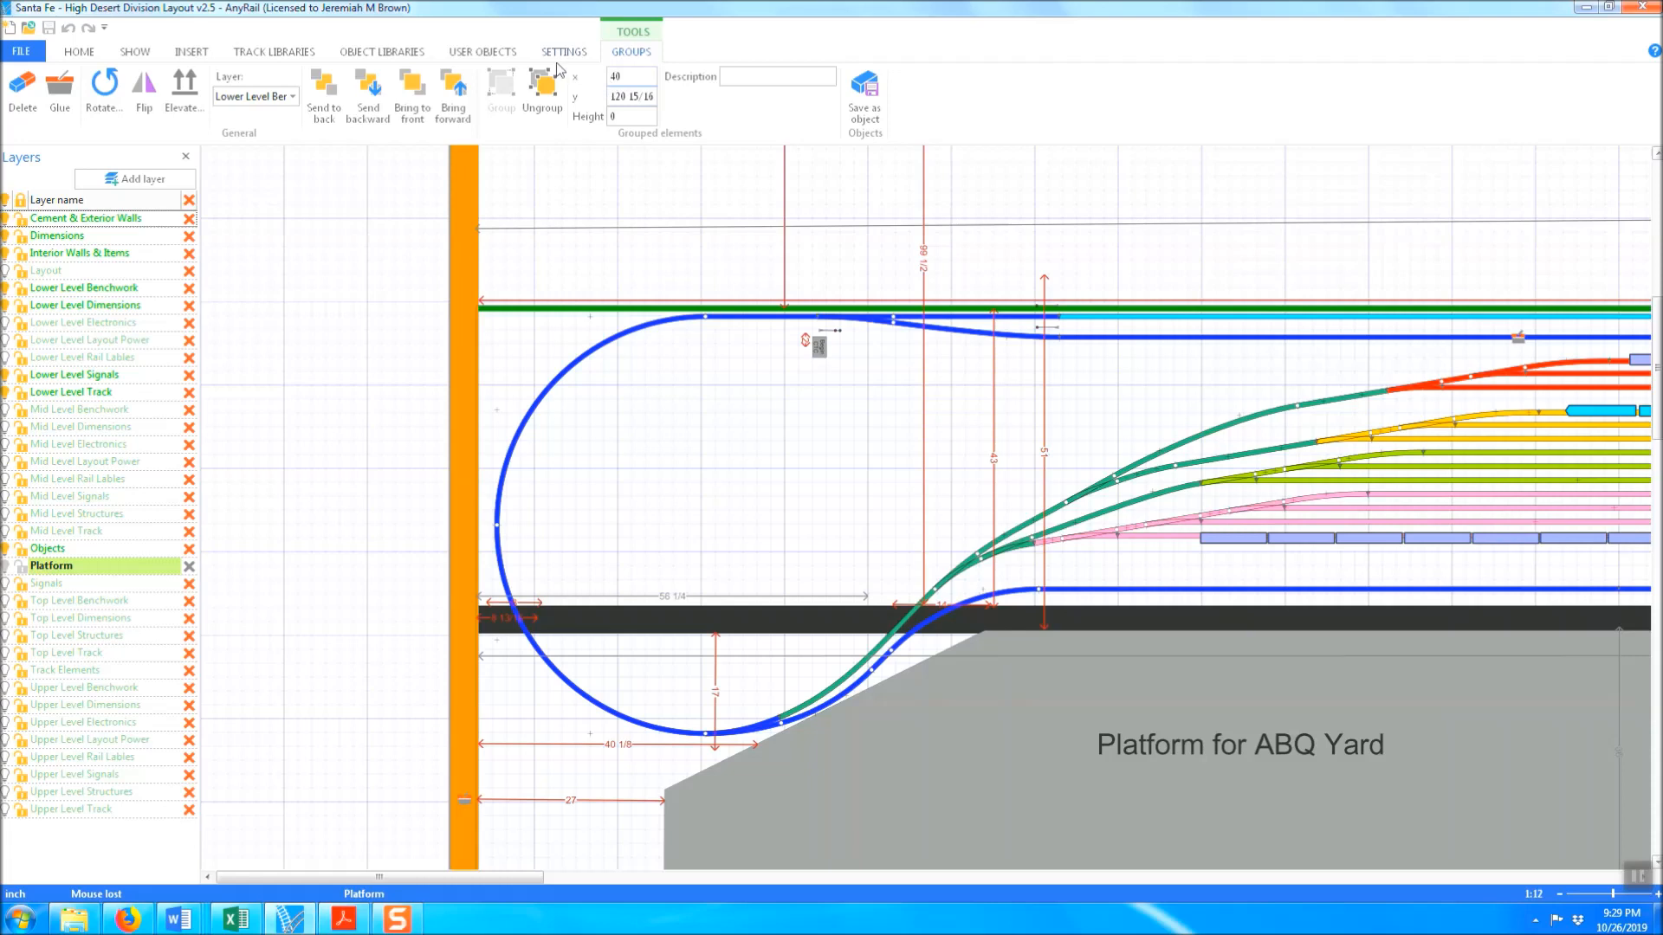
left_click(548, 97)
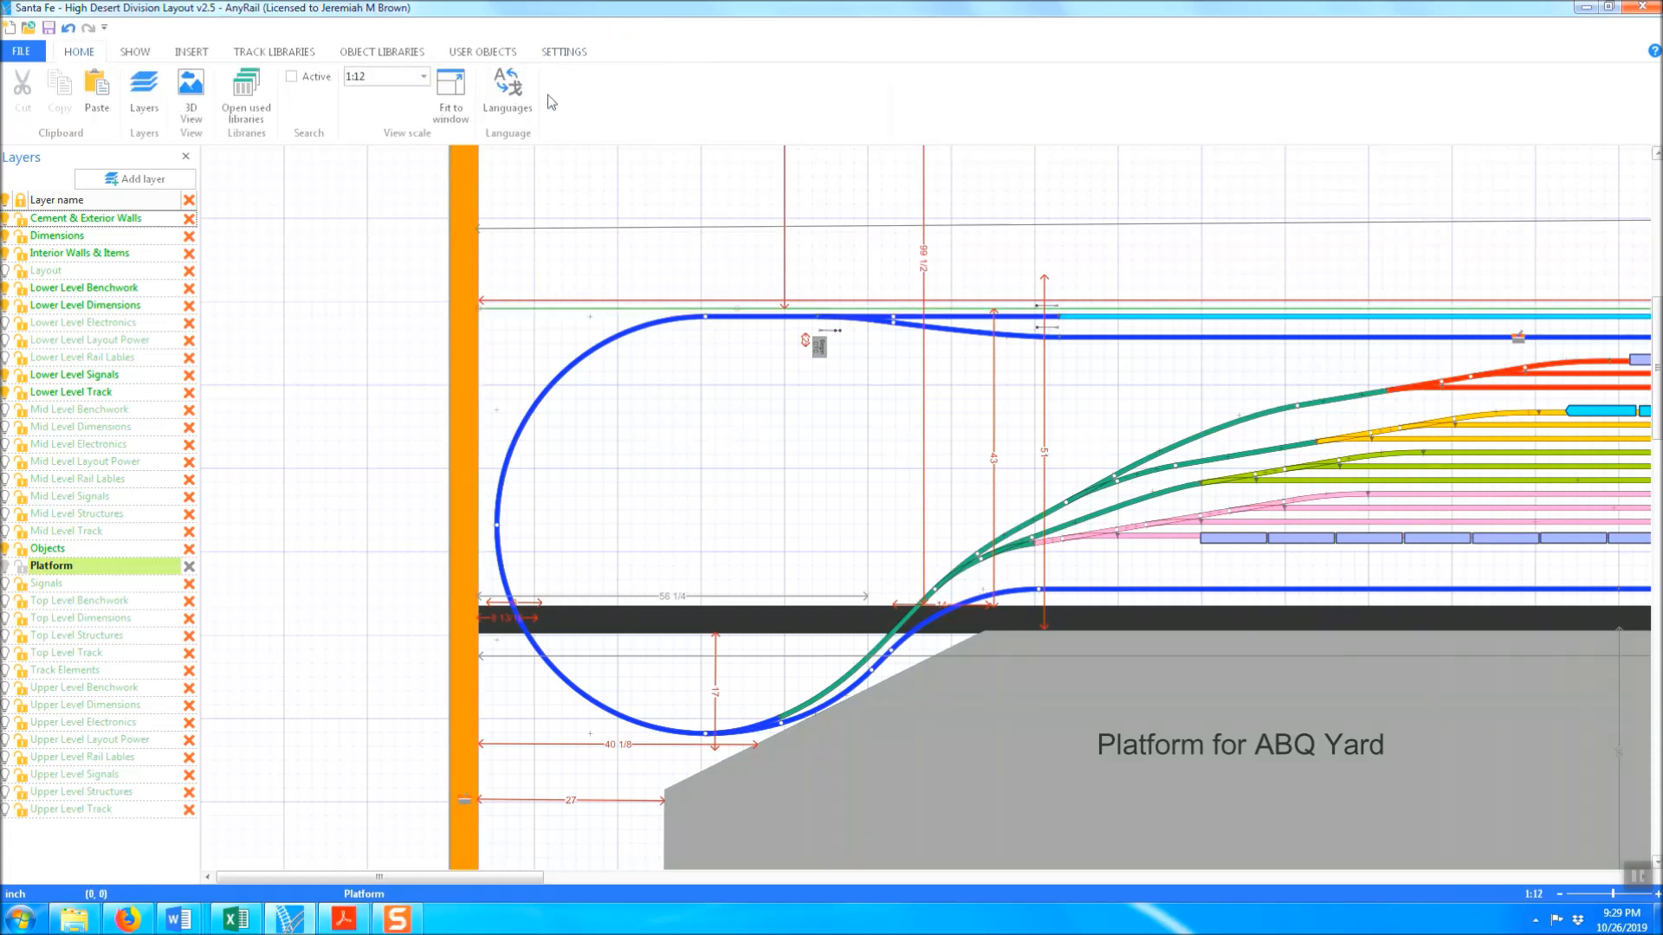
left_click(563, 309)
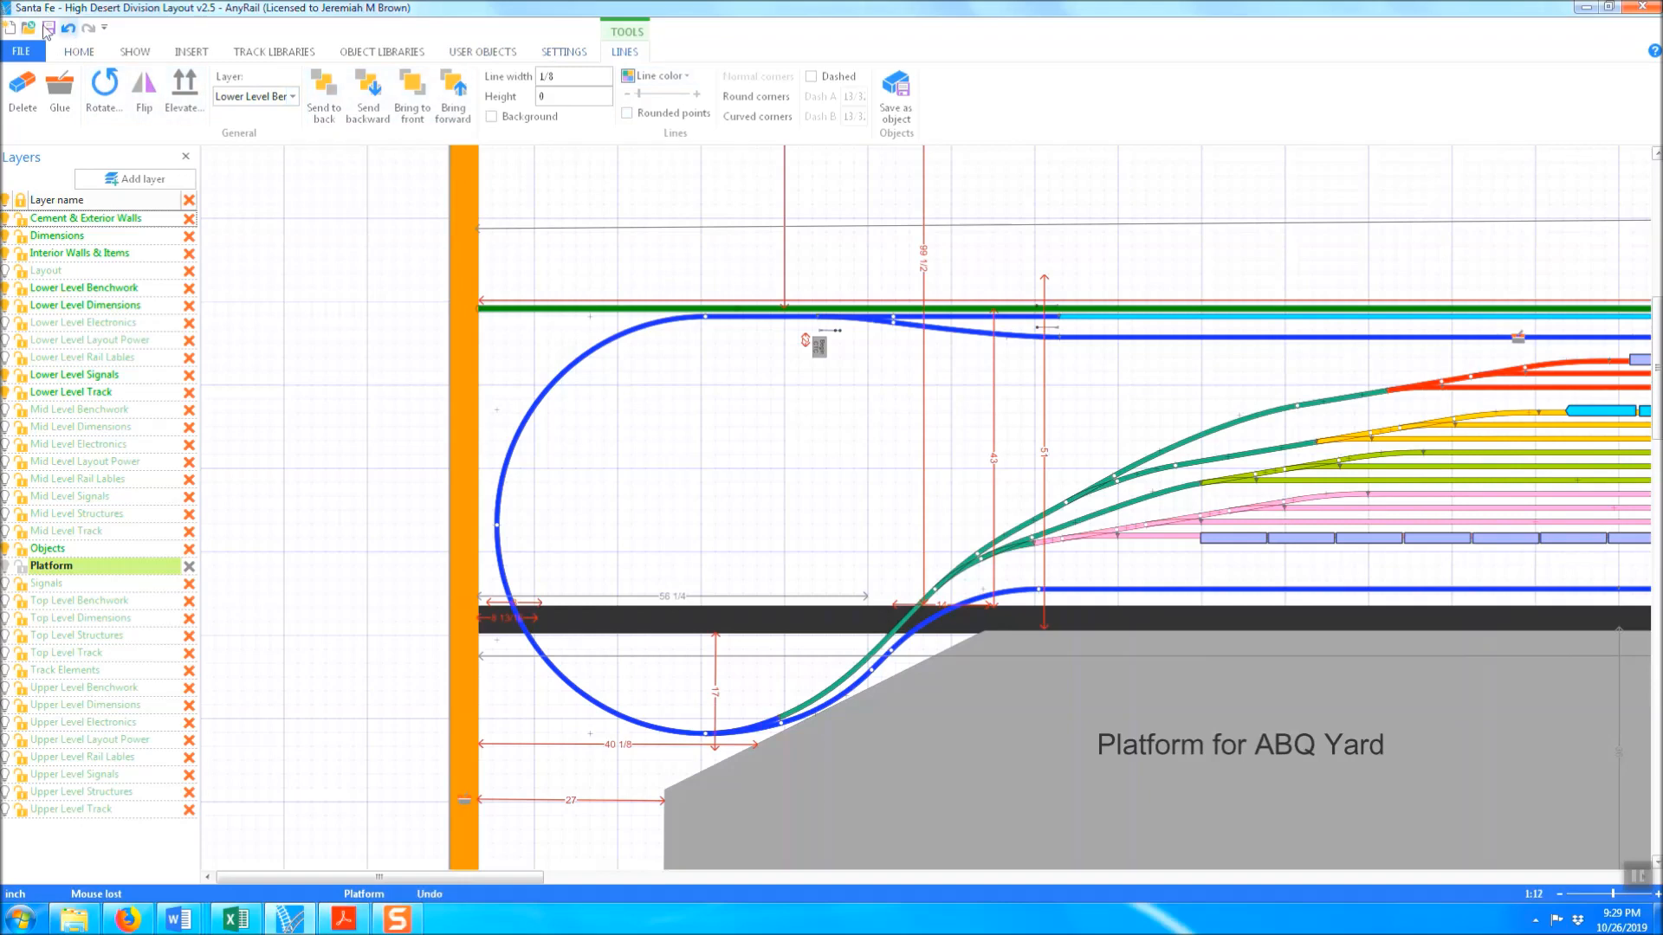
Leave the Santa Fe design and reopen the recent design video demo 2
left_click(24, 53)
left_click(208, 170)
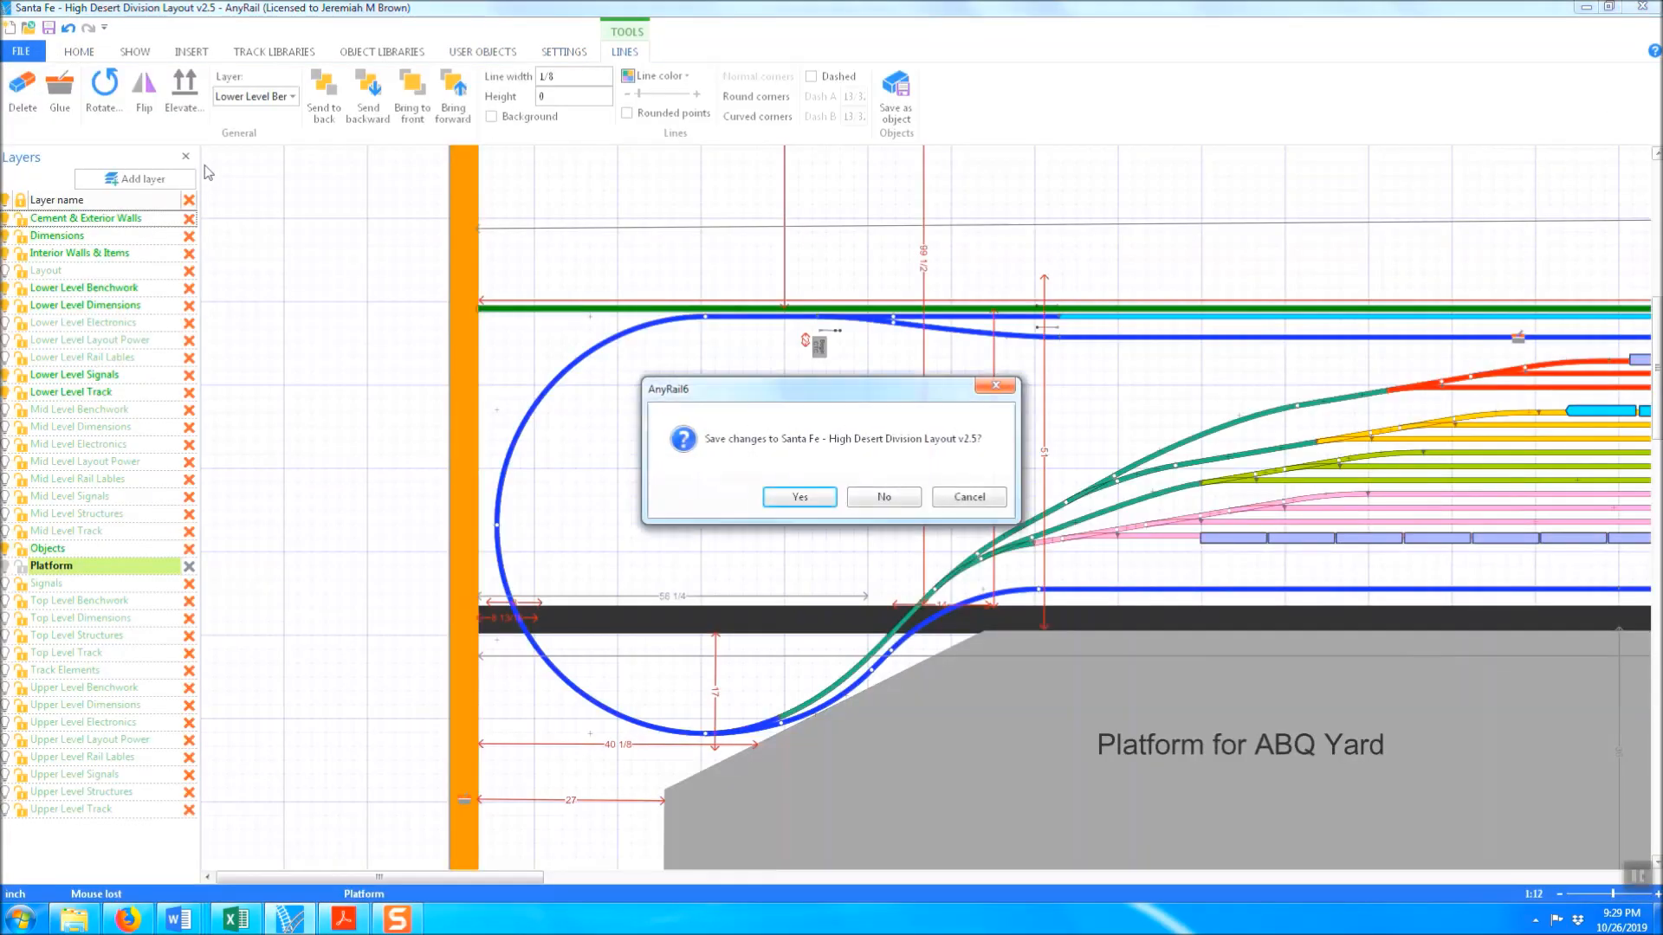
left_click(831, 500)
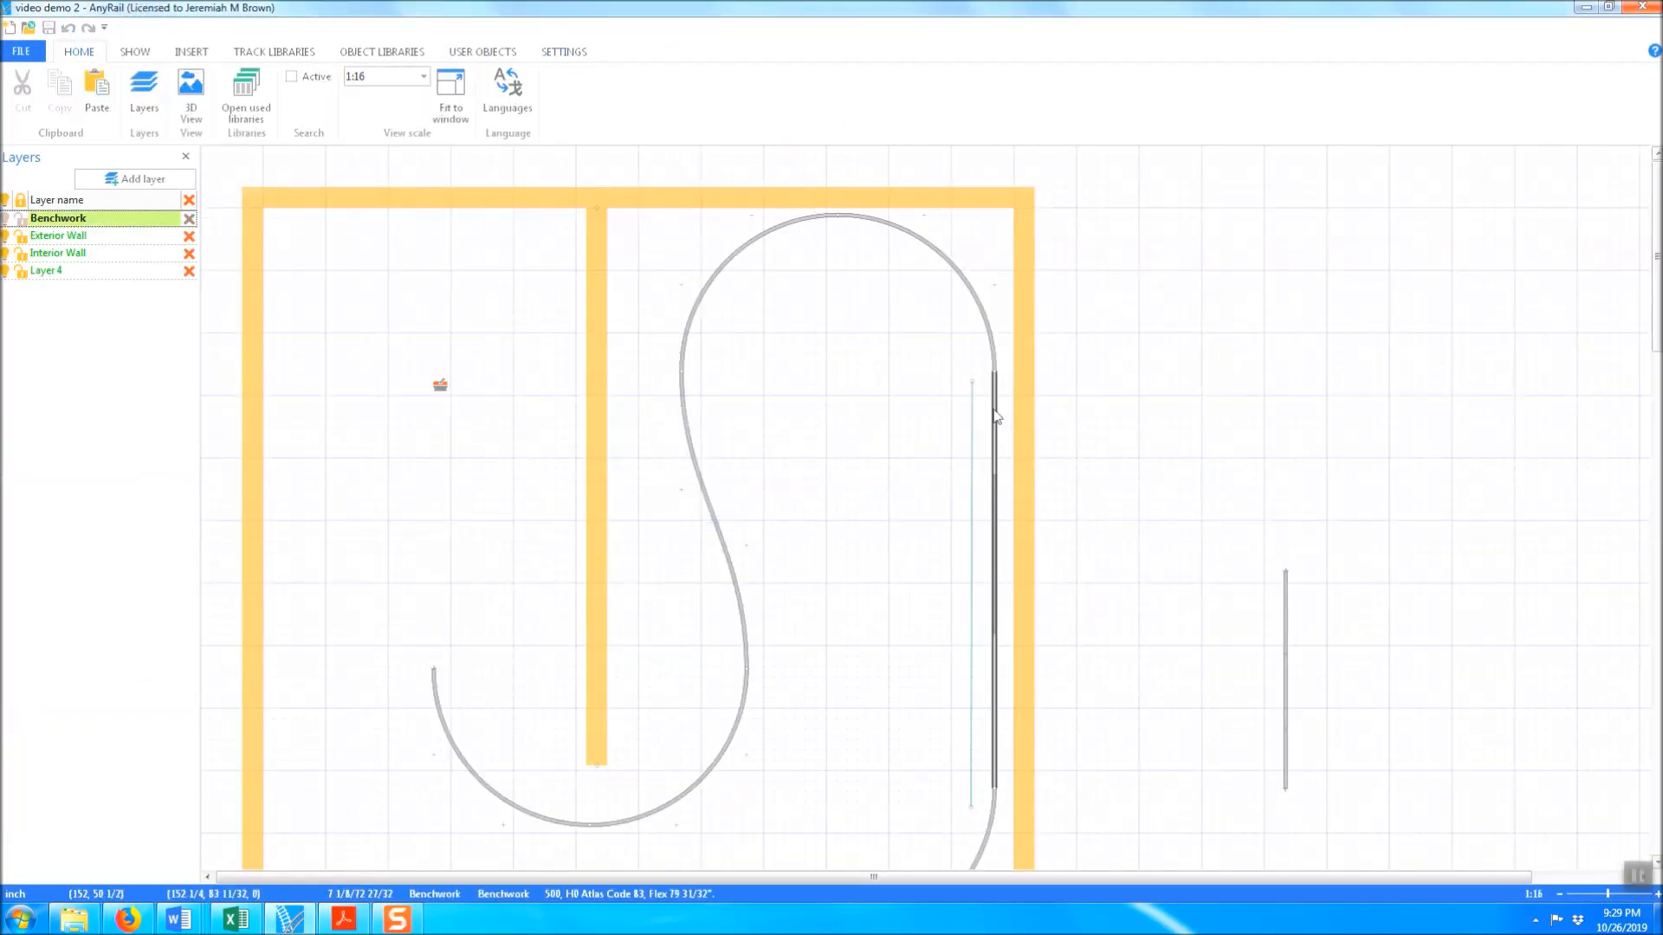
Add a parallel flex track below the upper-right curve at a distance of 3 15/16 inches
left_click(973, 436)
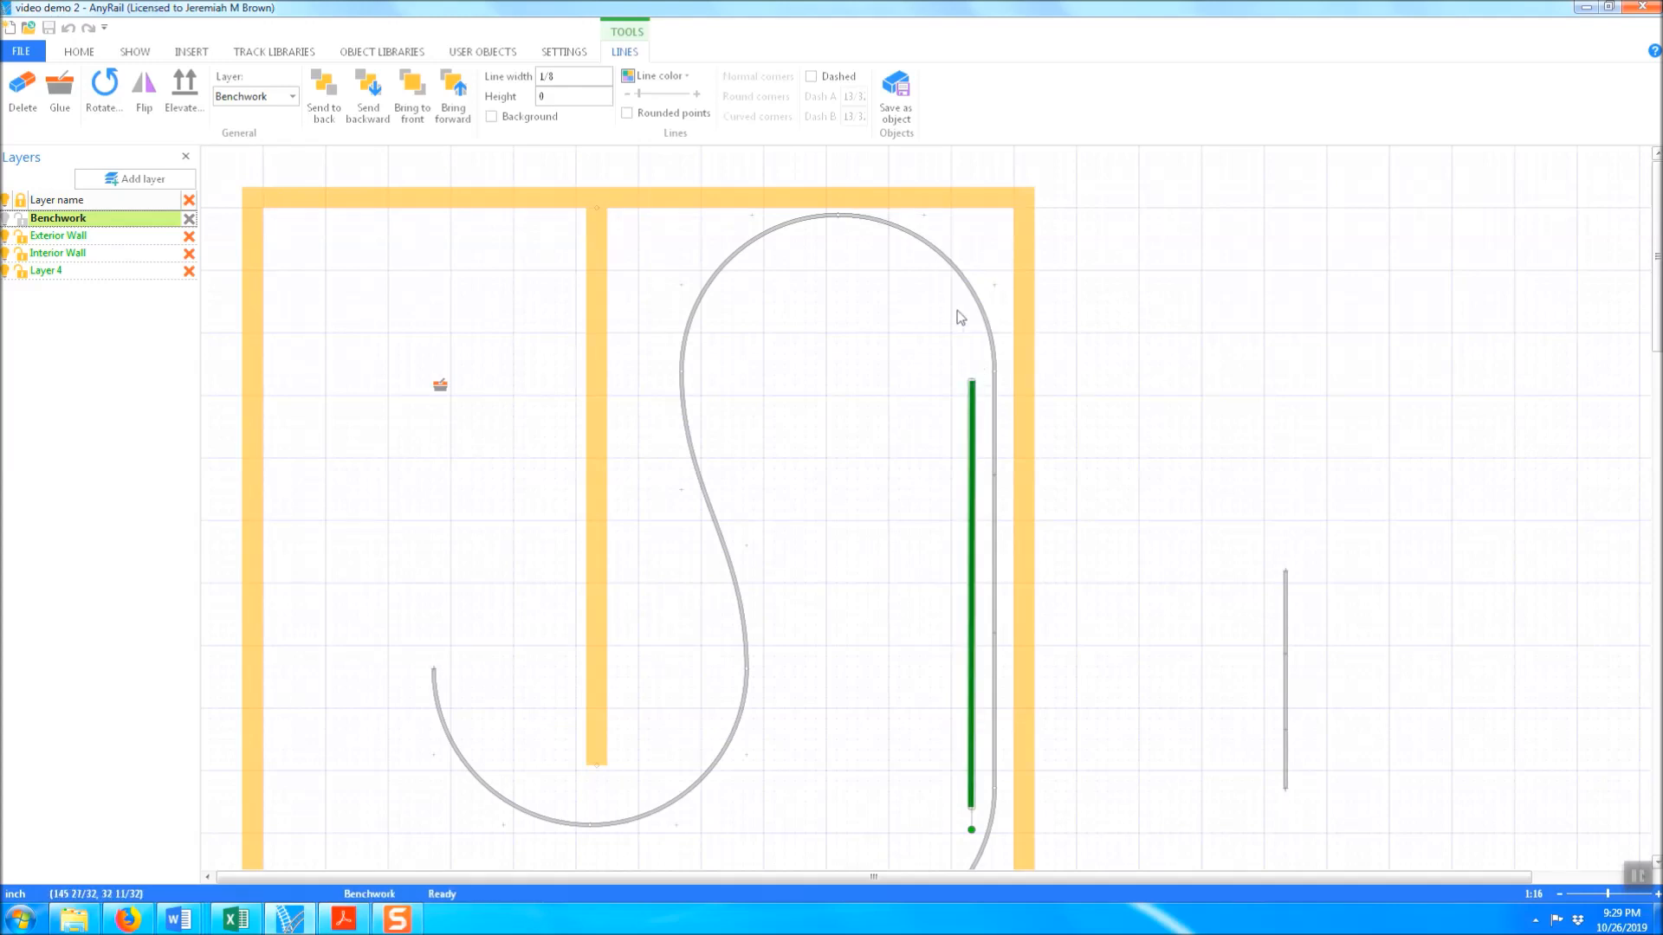
left_click(940, 256)
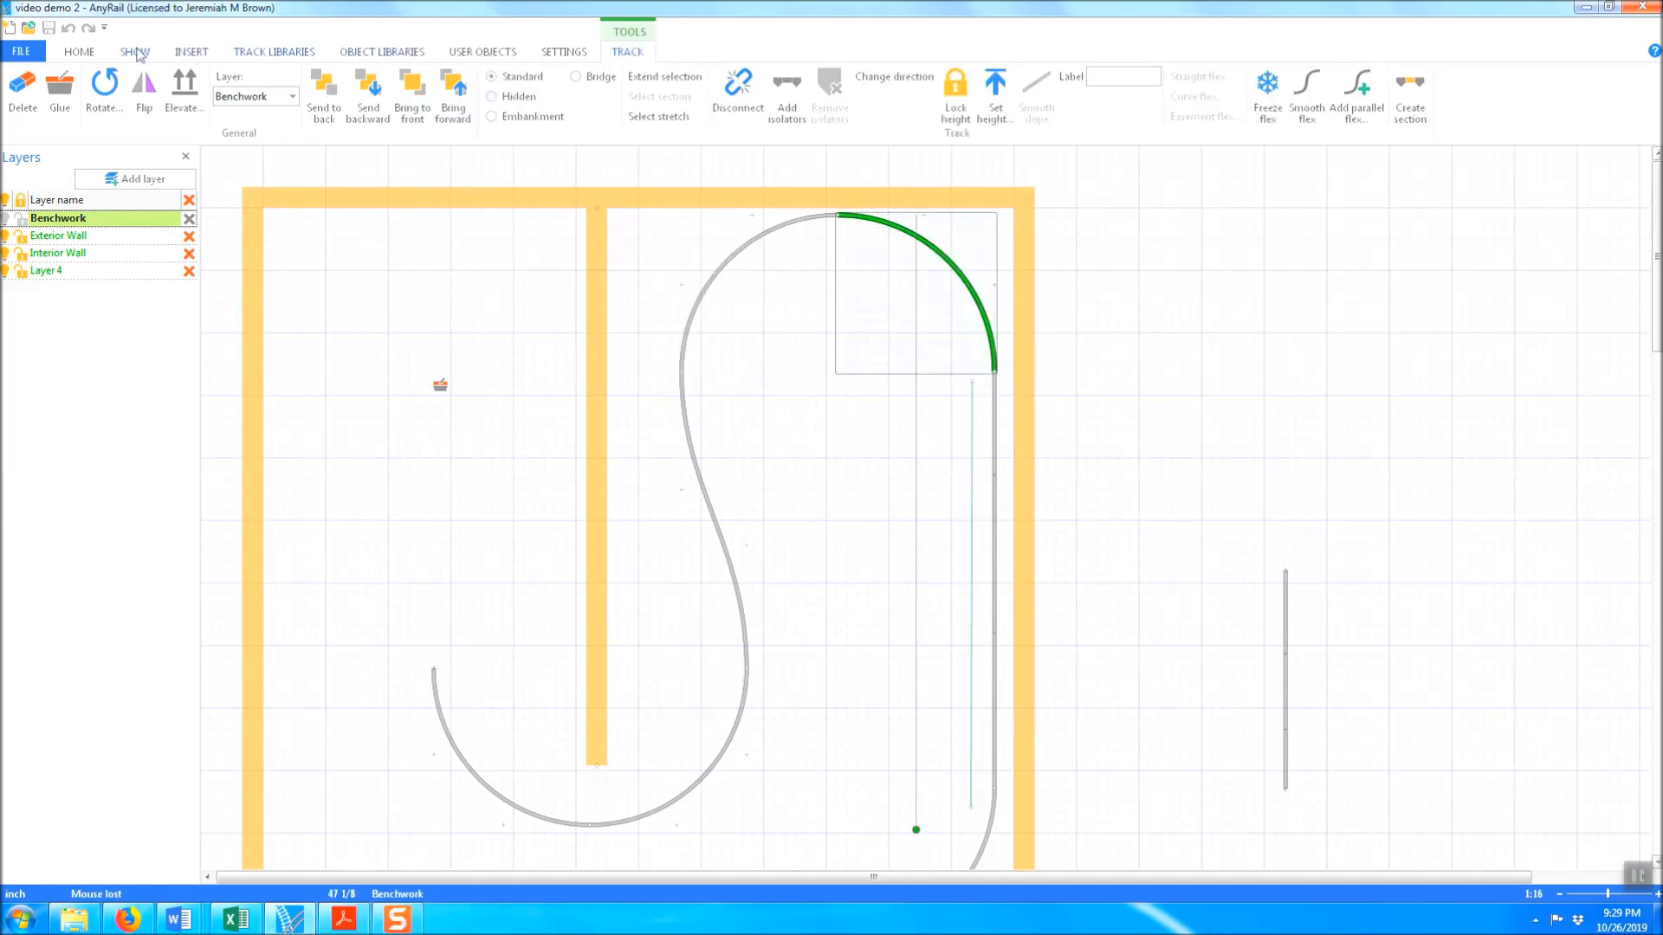
left_click(795, 314)
left_click(918, 253)
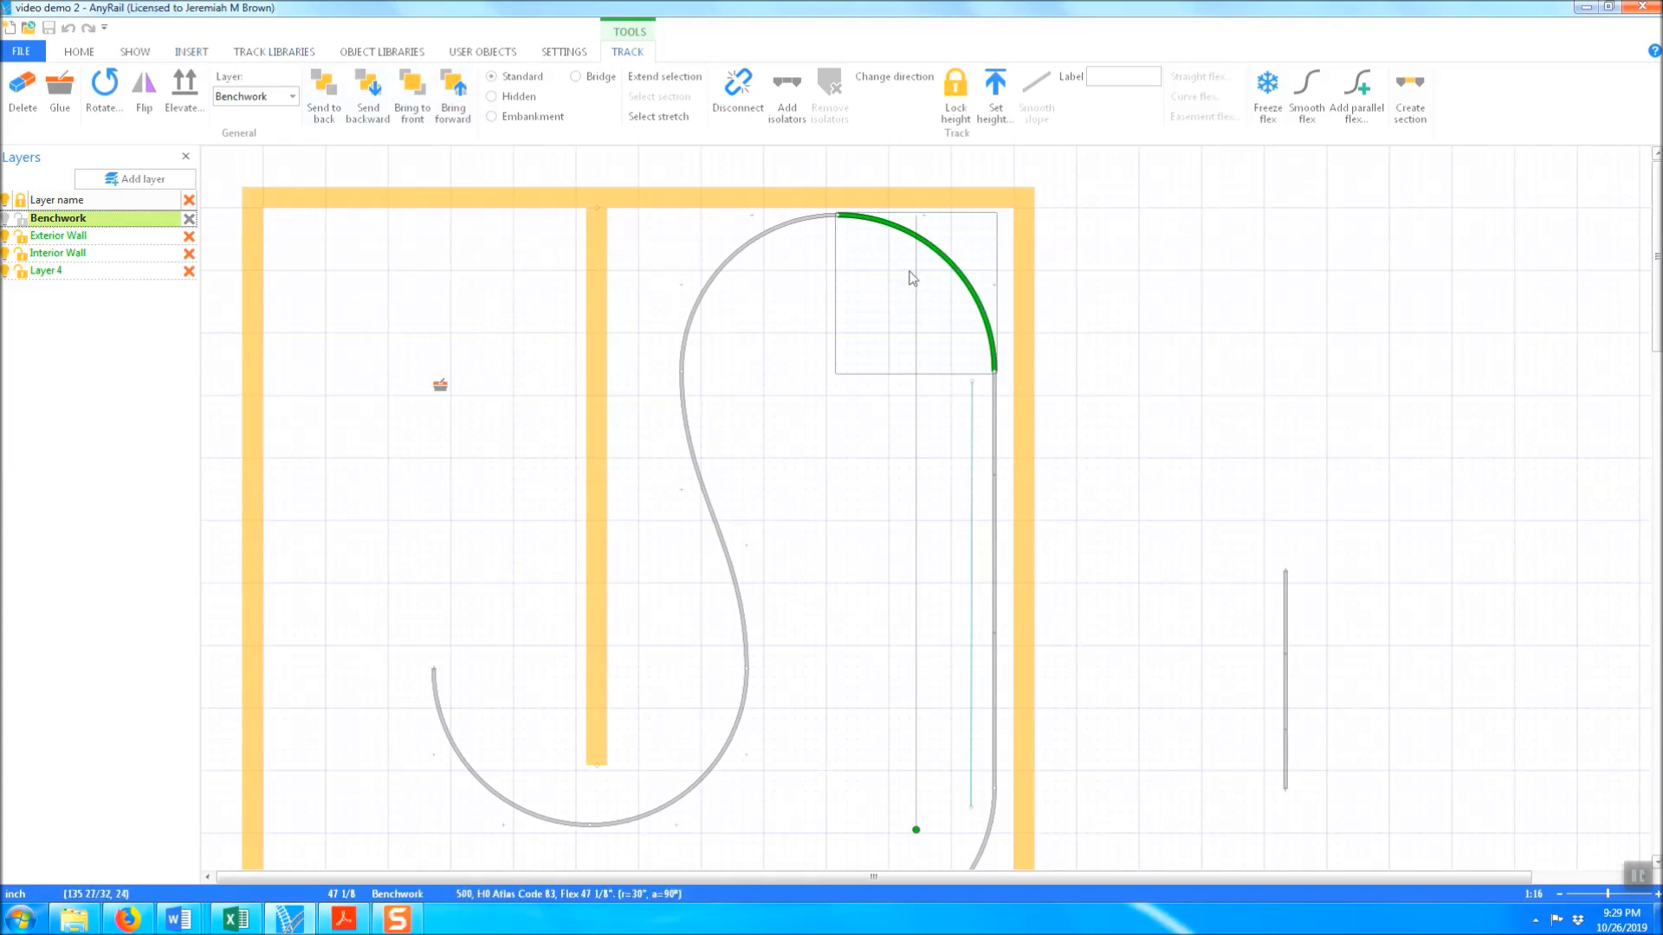
left_click(1356, 113)
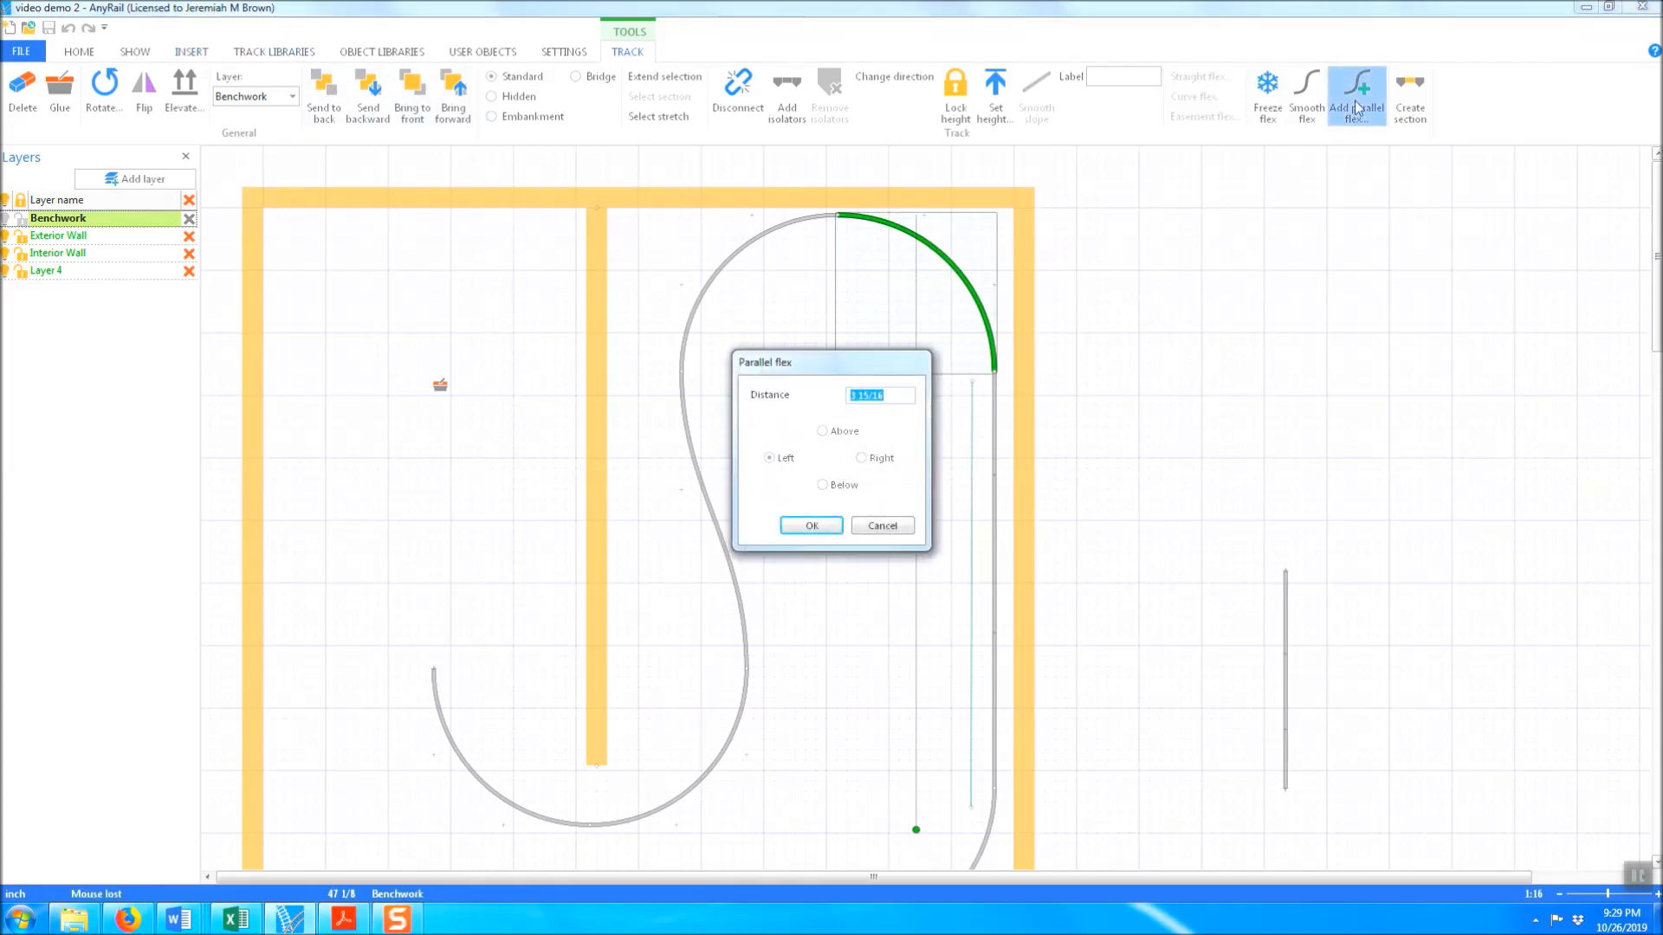
left_click_drag(808, 362, 1233, 244)
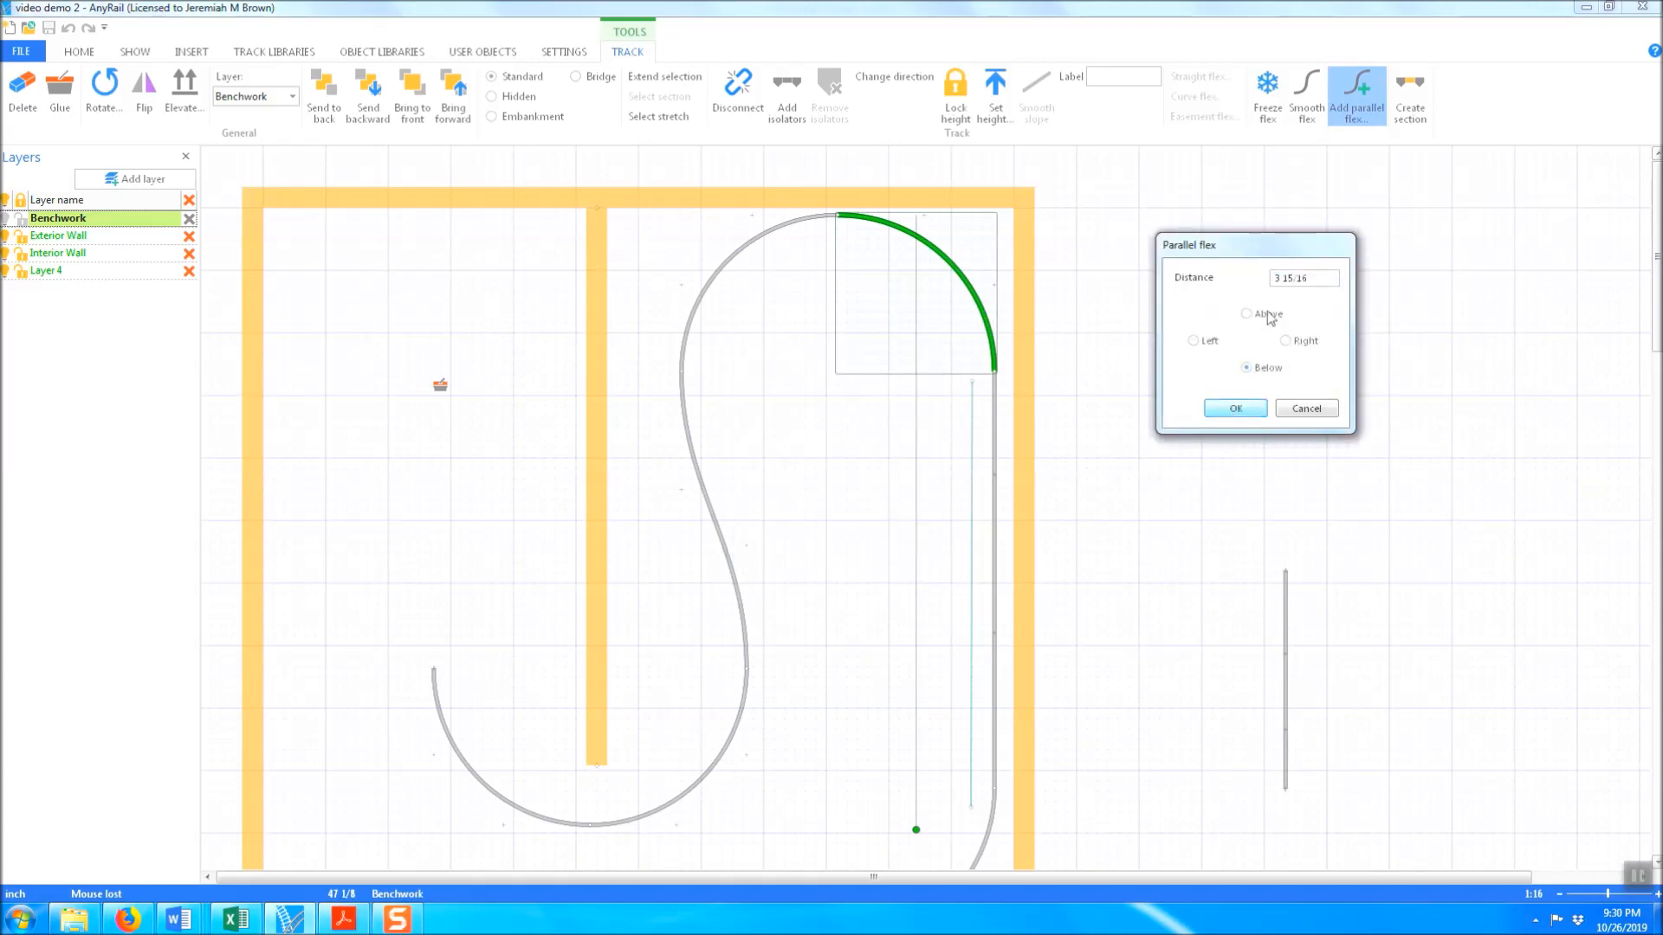
left_click(1233, 408)
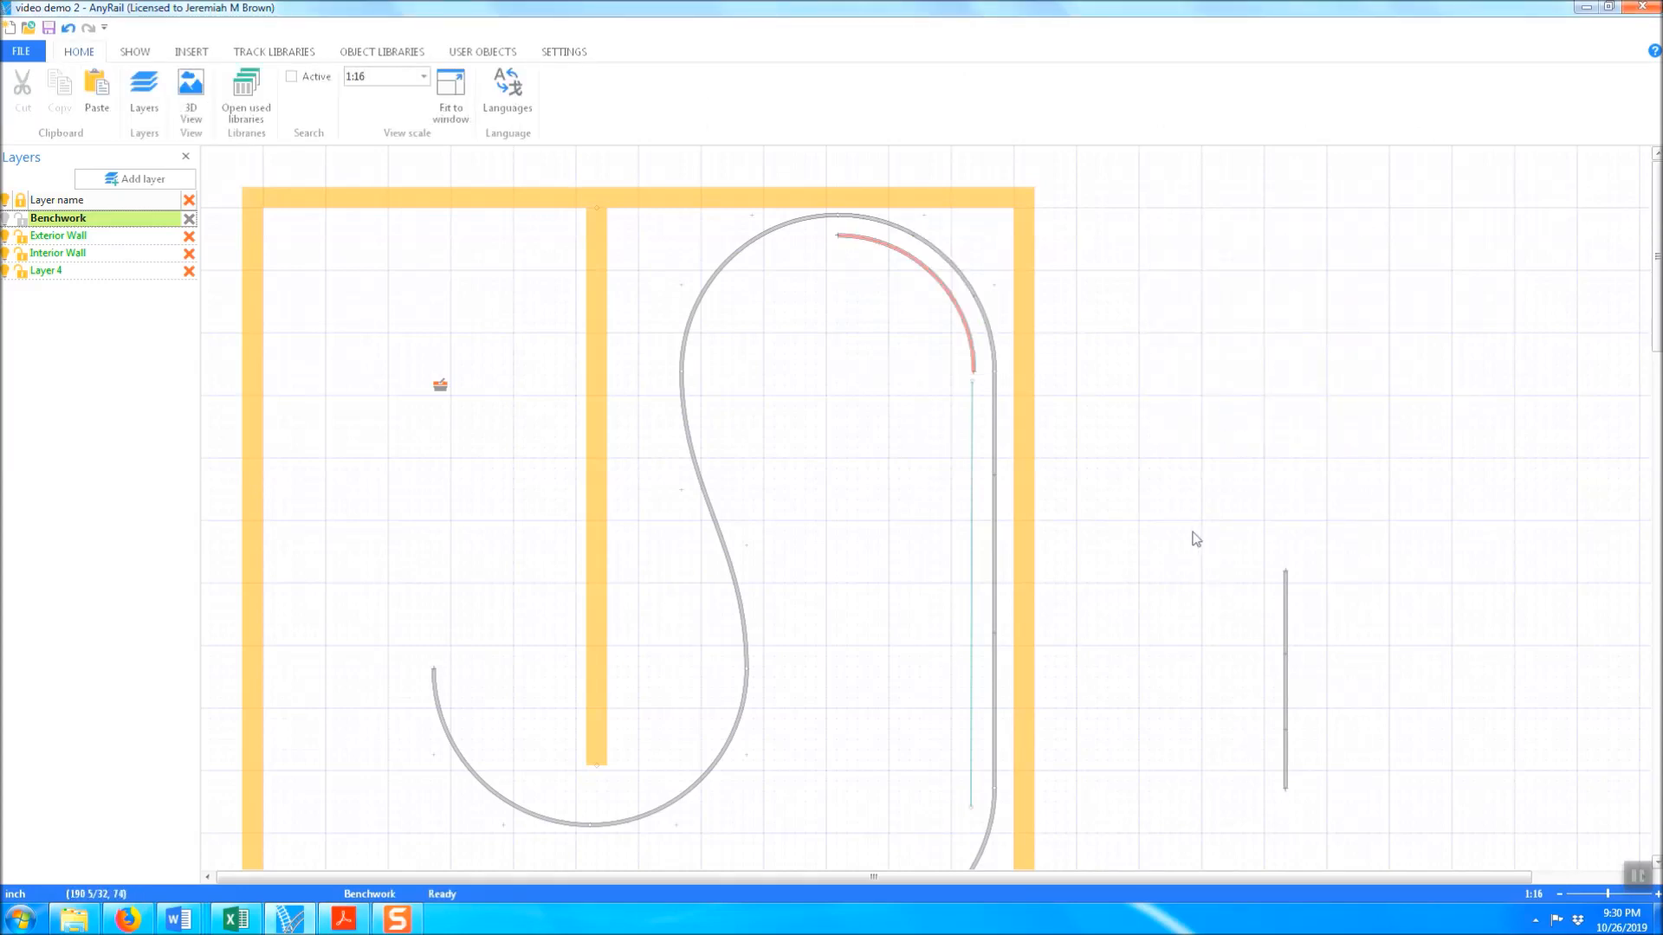
Copy the inner parallel curve and paste the duplicate outside the room
left_click(951, 297)
right_click(951, 297)
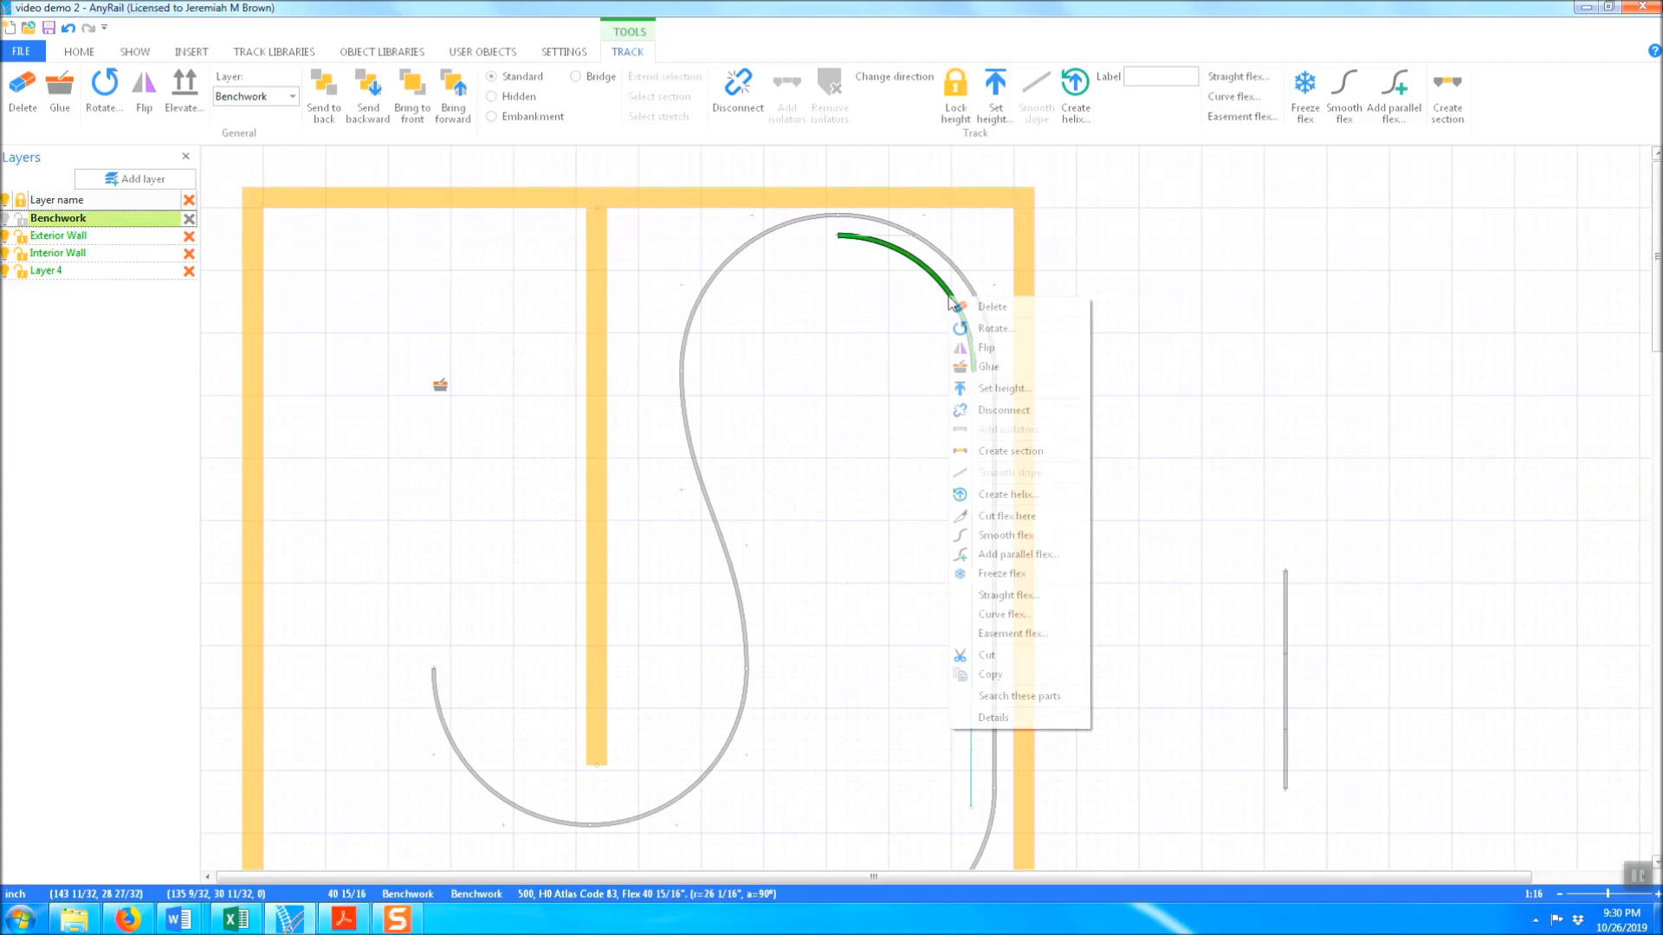
left_click(989, 674)
right_click(1213, 329)
left_click(1240, 418)
Move the pasted curve to the upper end of the inner parallel curve and join them into a half circle
left_click(1175, 413)
left_click(1213, 330)
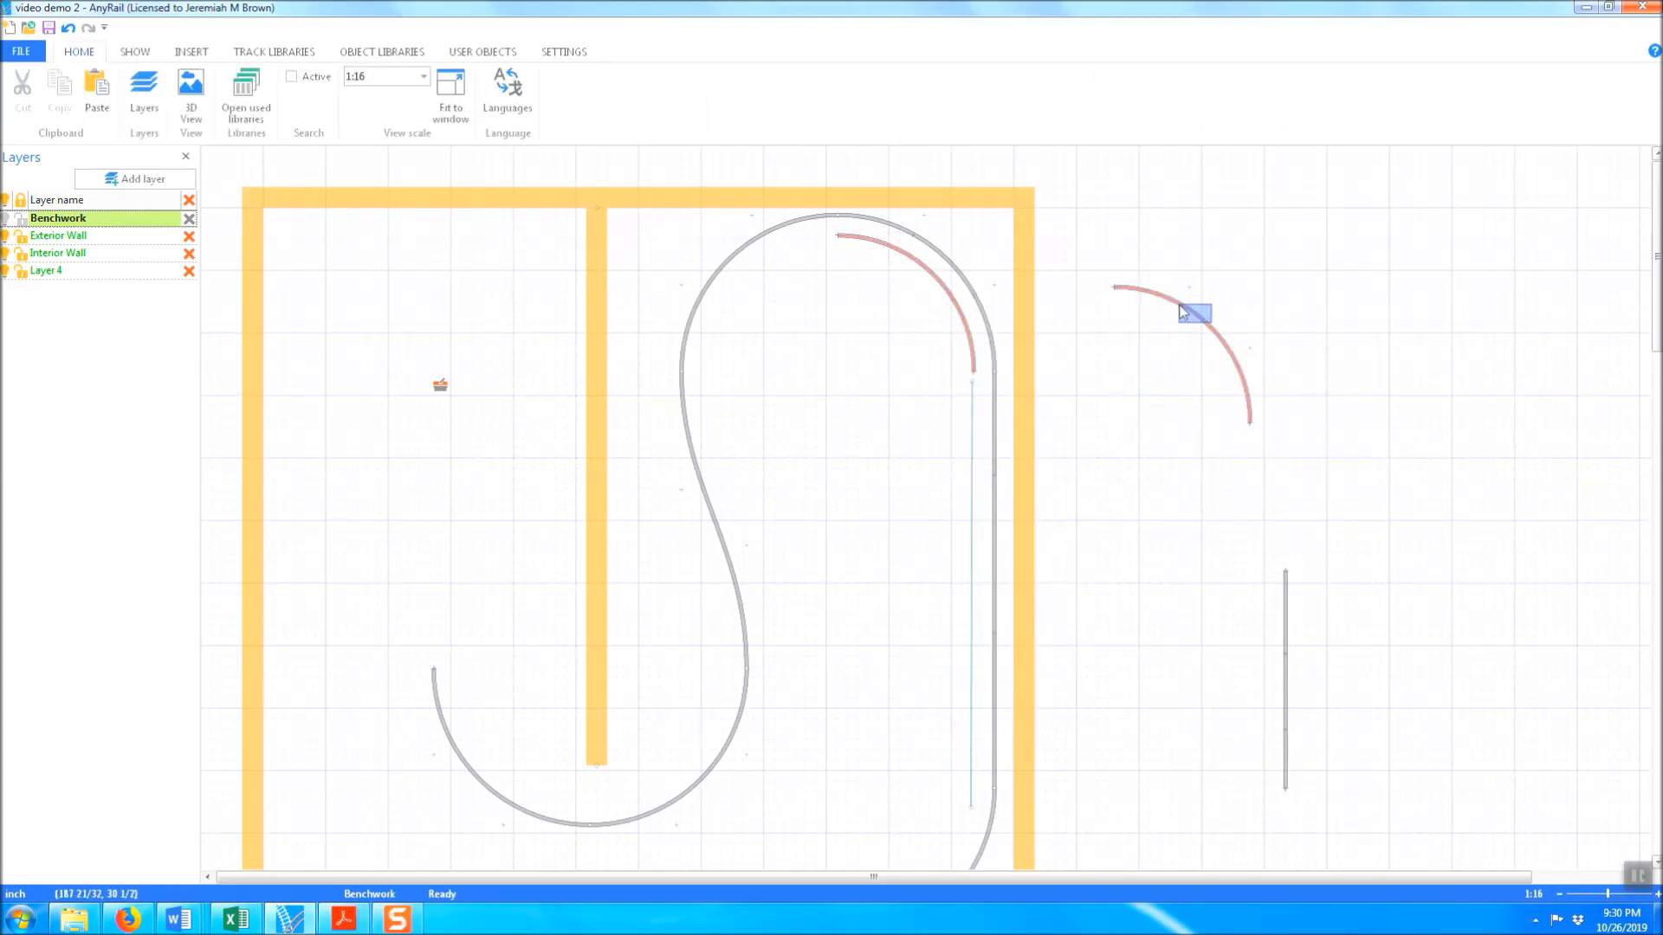
left_click_drag(1213, 330, 720, 130)
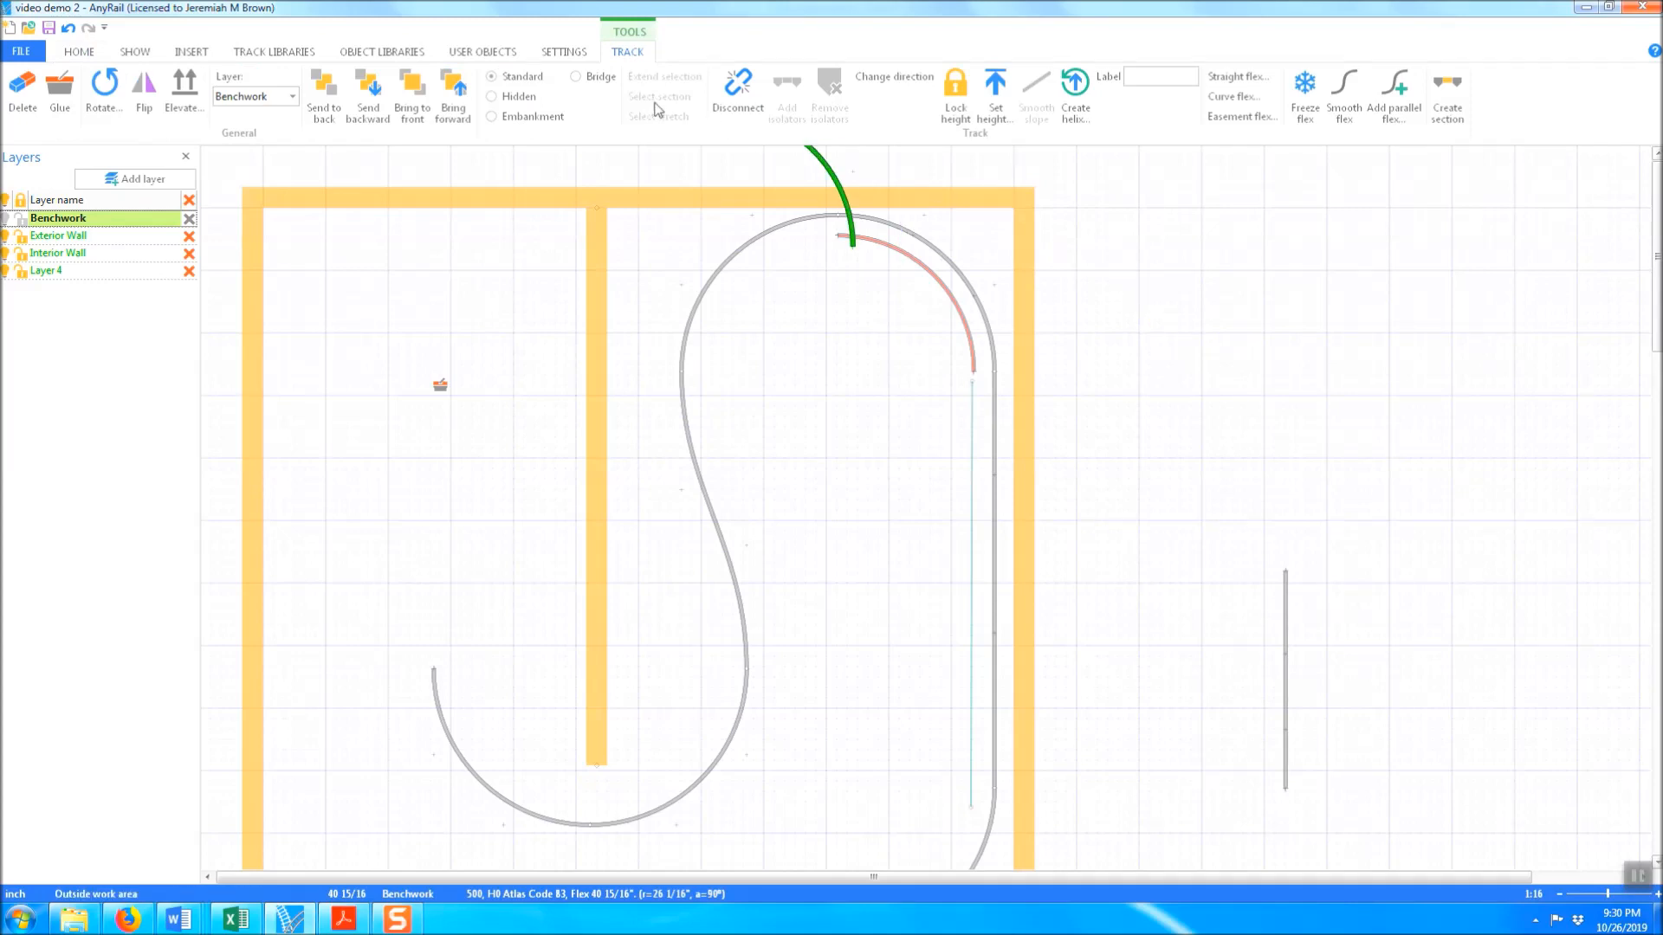
left_click_drag(829, 170, 817, 156)
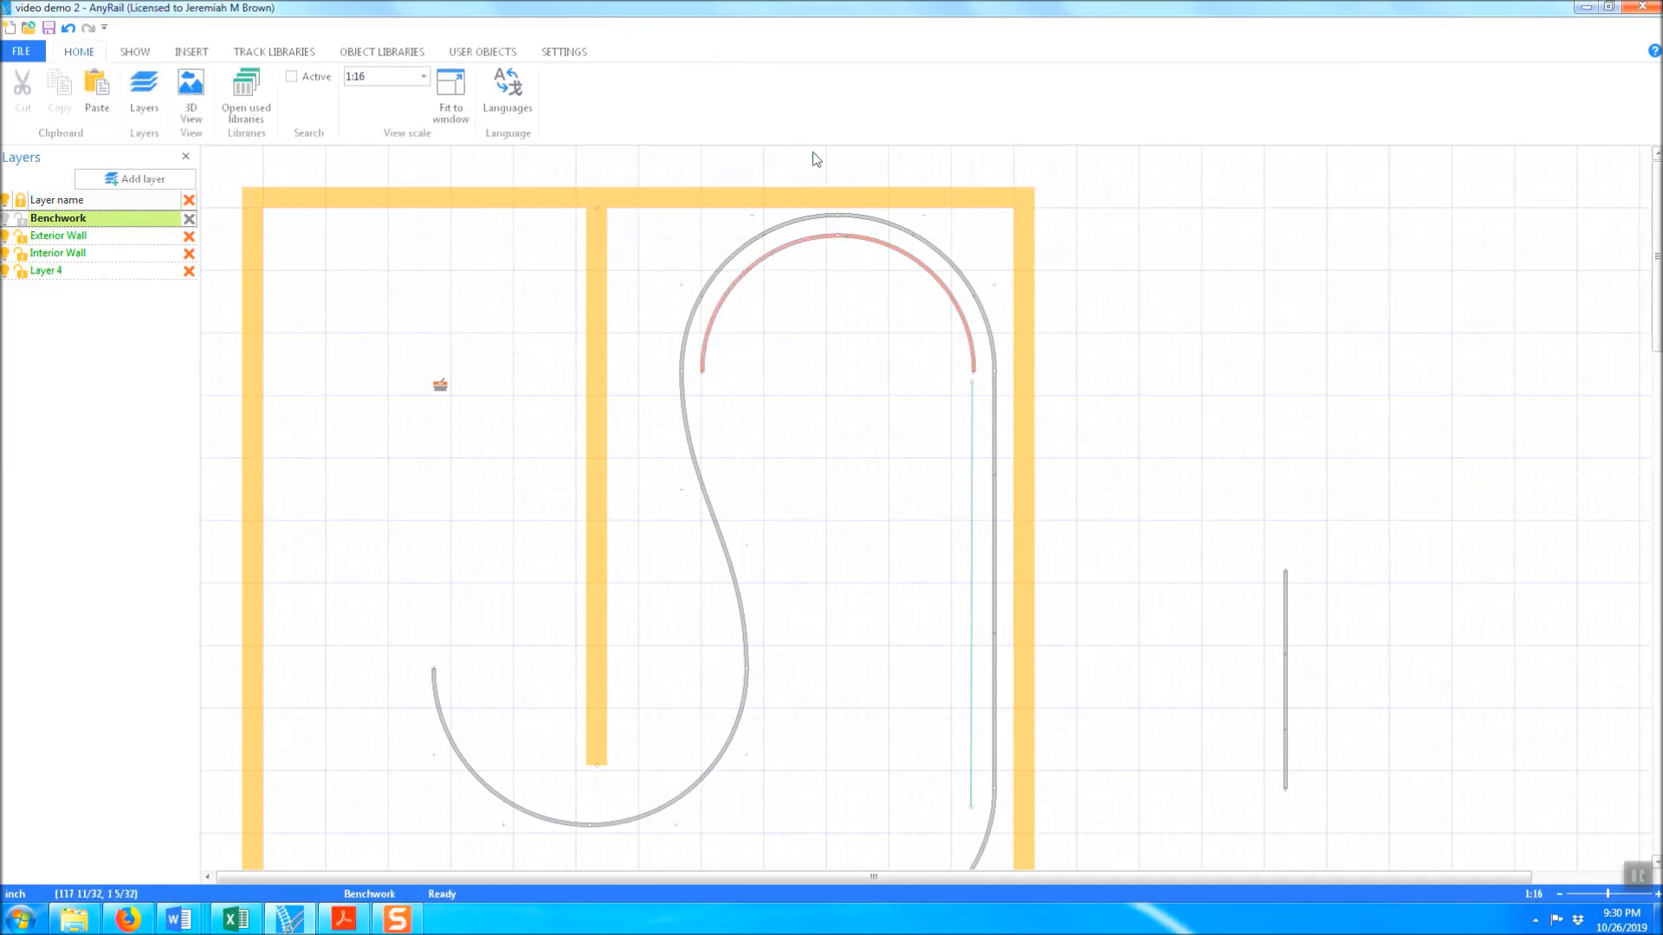
Display the track as centerlines only and enlarge the view of the inner half-circle guide
left_click(142, 55)
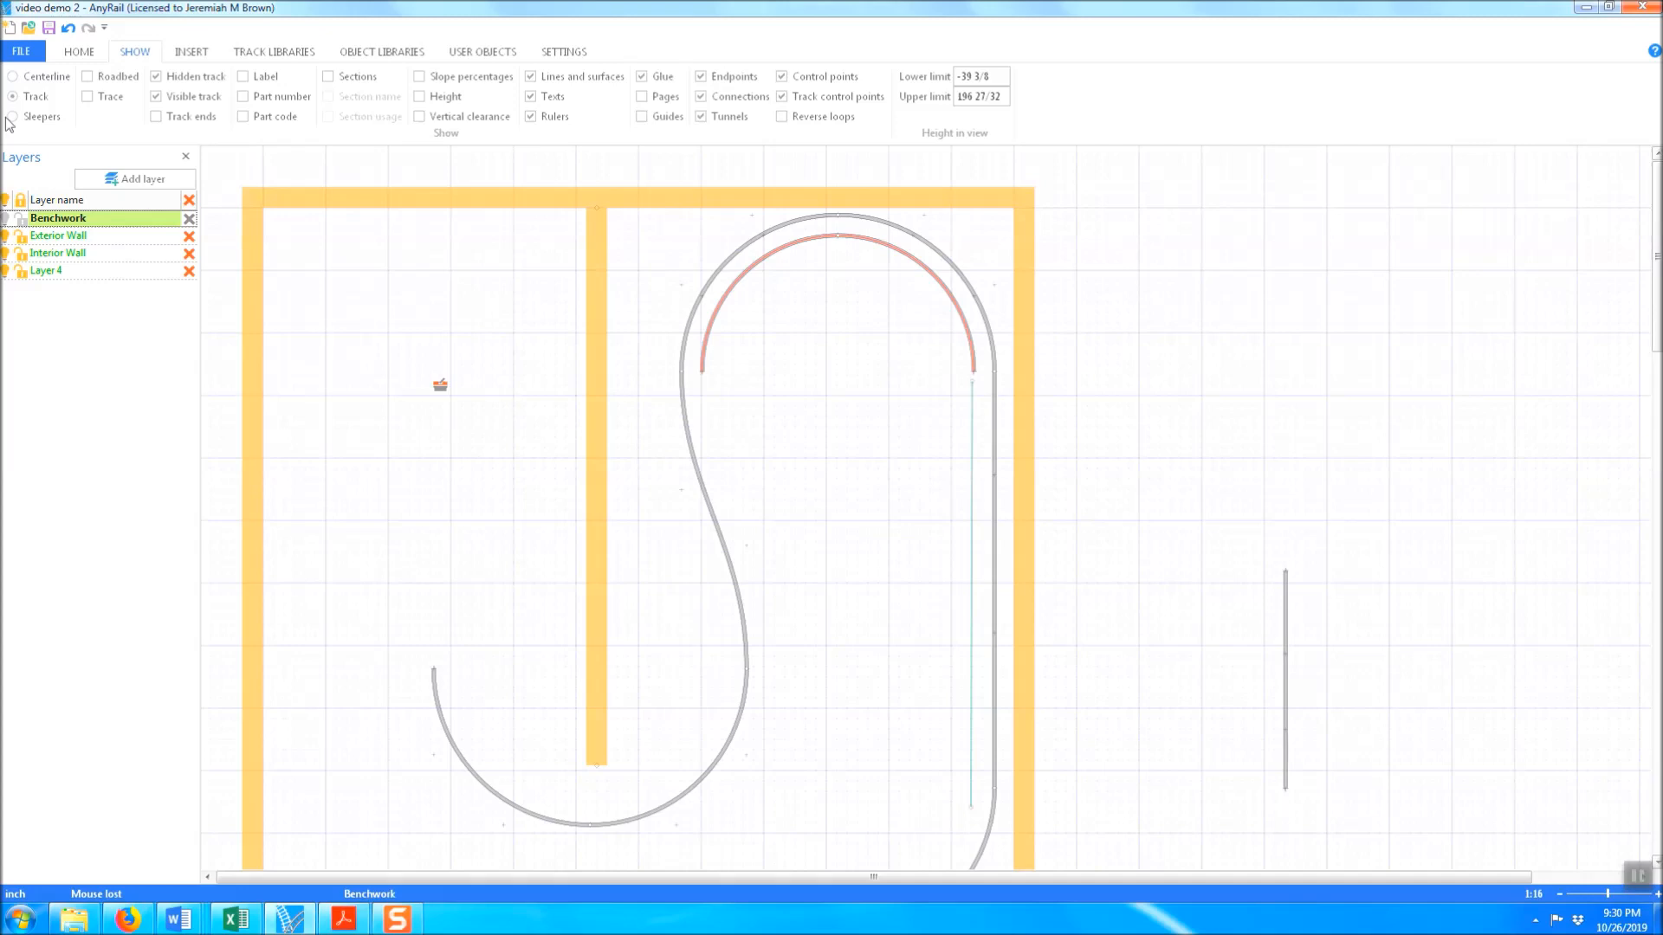
left_click(14, 77)
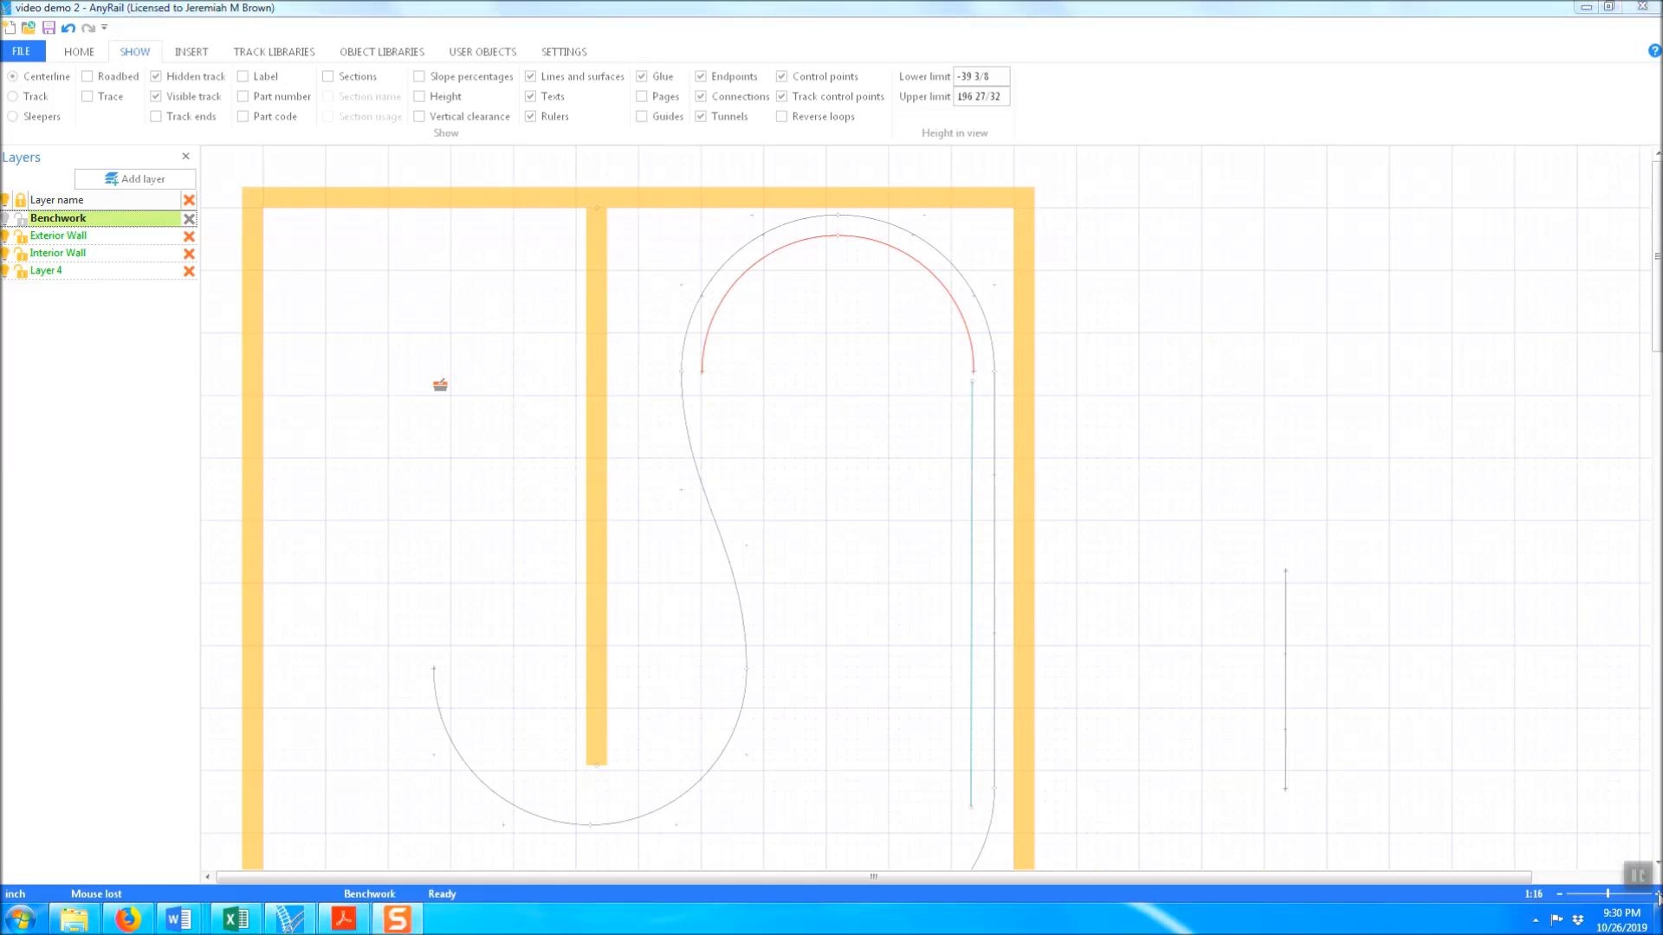
left_click_drag(1609, 894, 1628, 898)
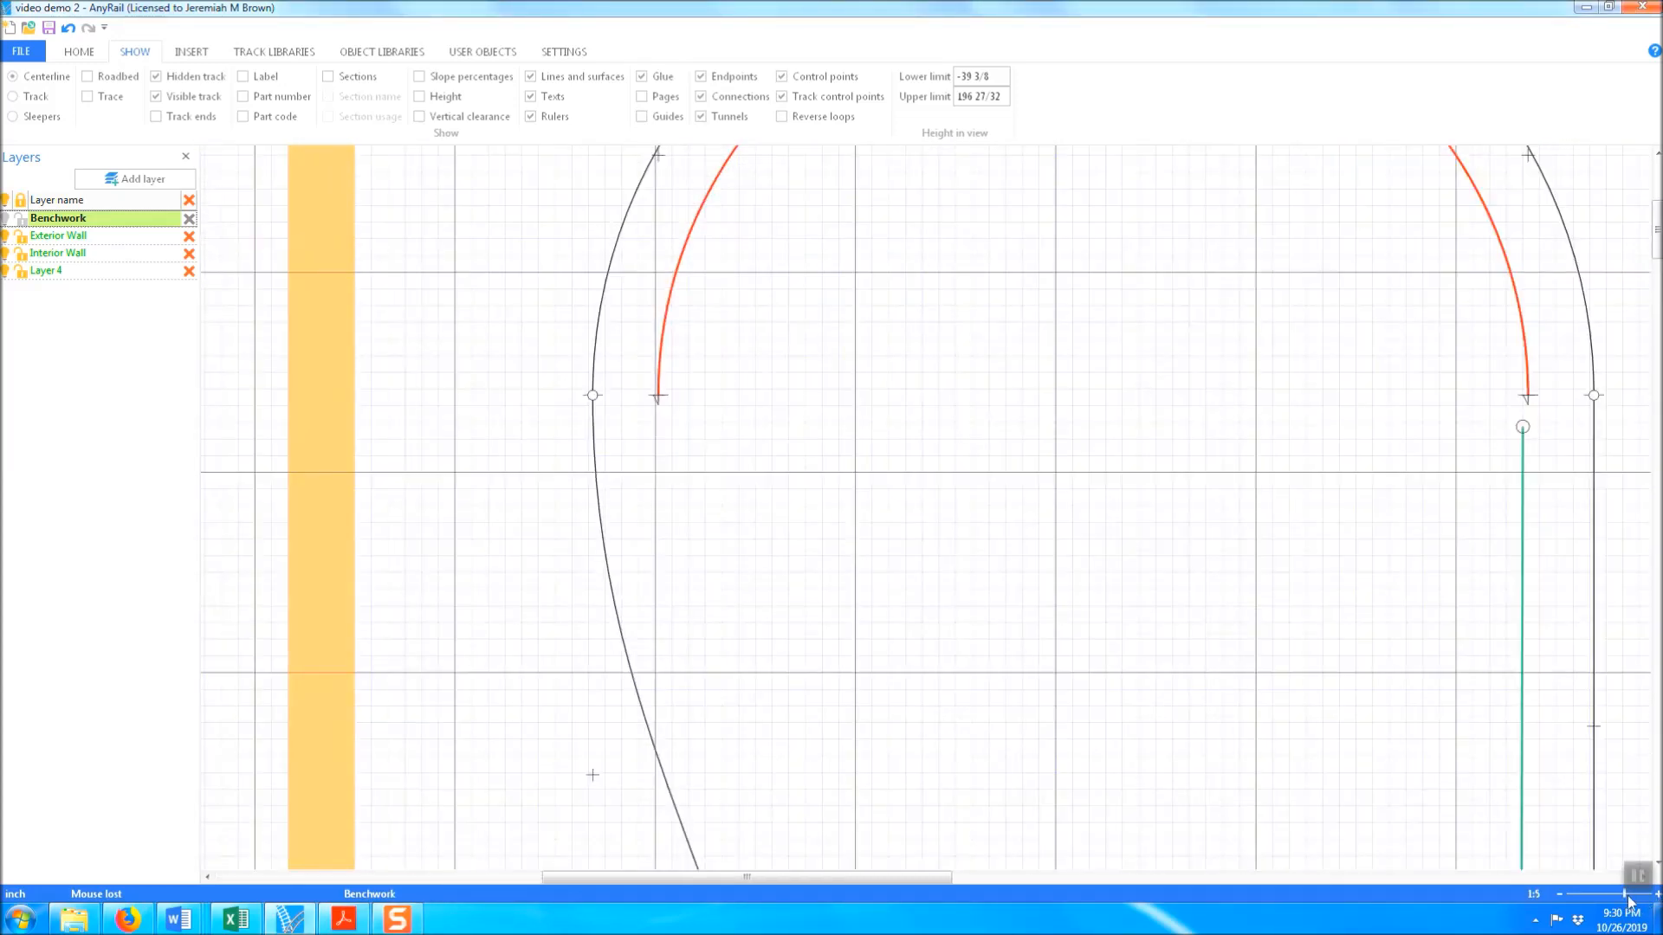
scroll(1299, 473, "up", 1)
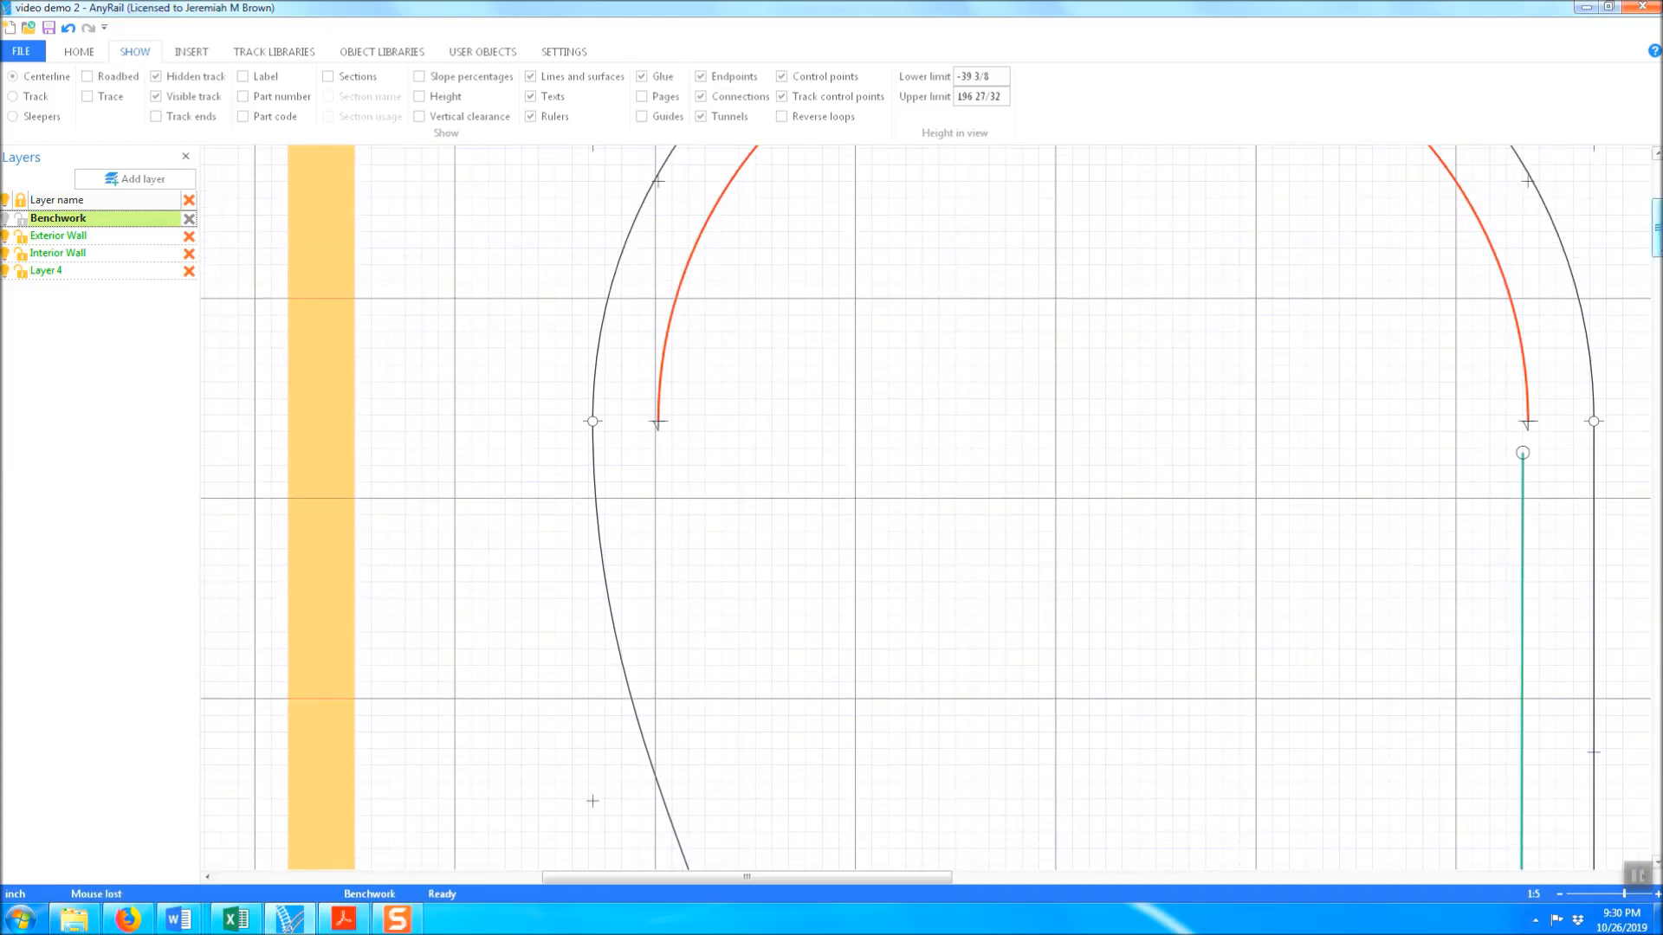
scroll(925, 507, "up", 5)
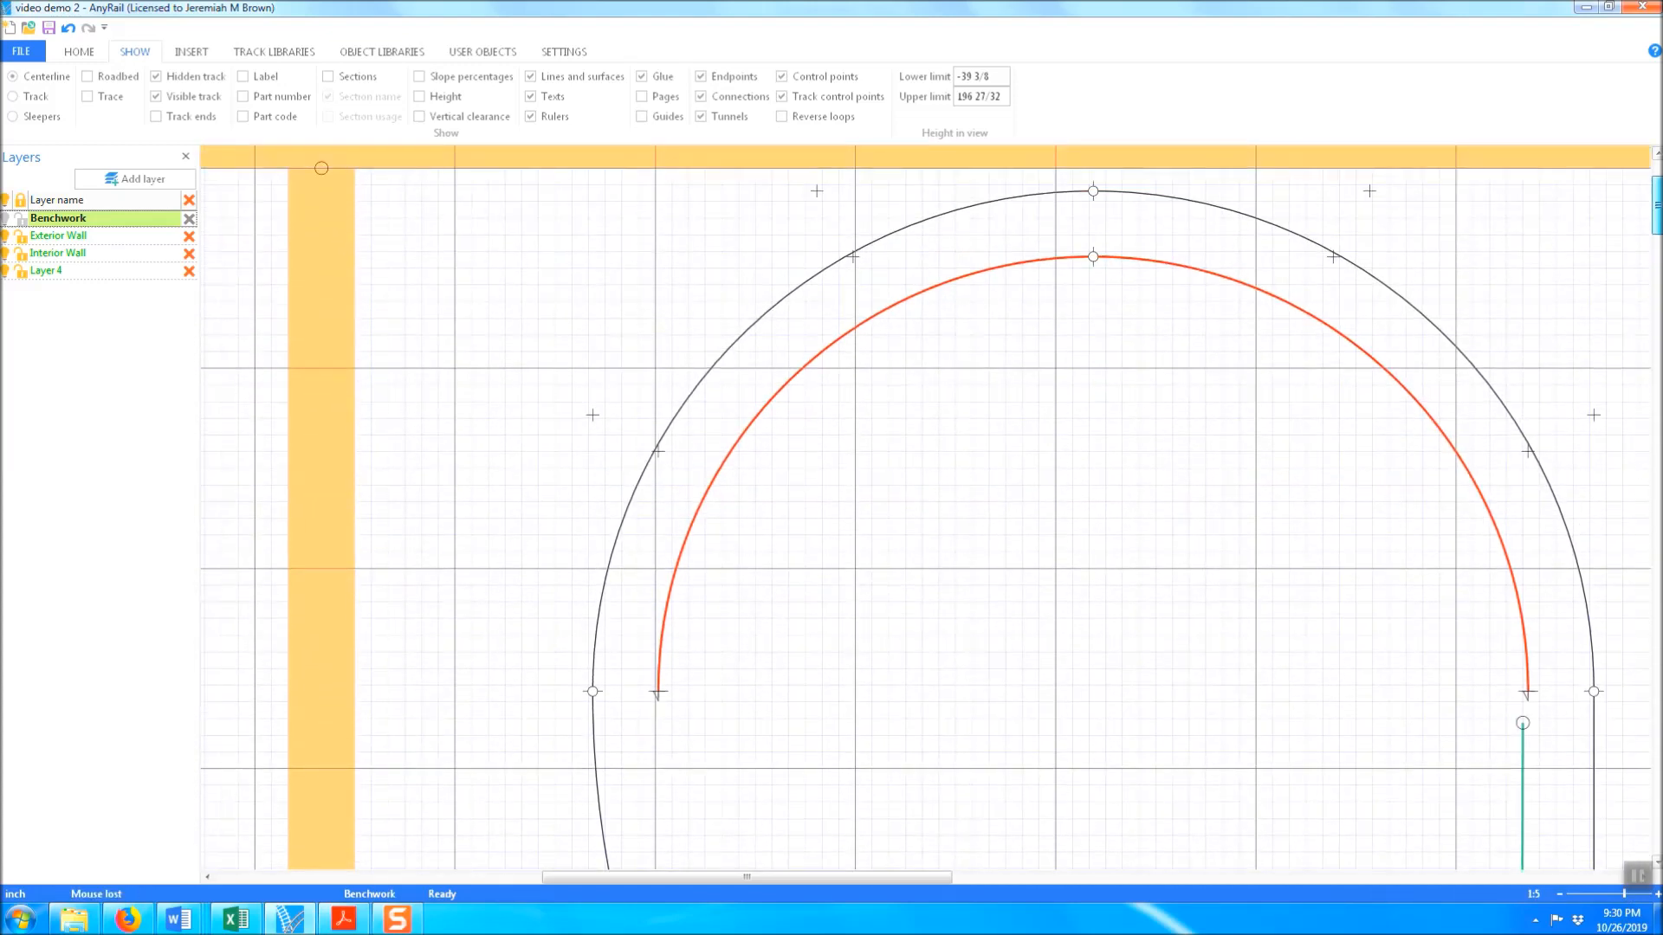
Move the upper end of the straight benchwork line onto the guide curve's right end and add a point about 1 3/4 inches above it
left_click(1523, 724)
left_click_drag(1523, 724, 1528, 692)
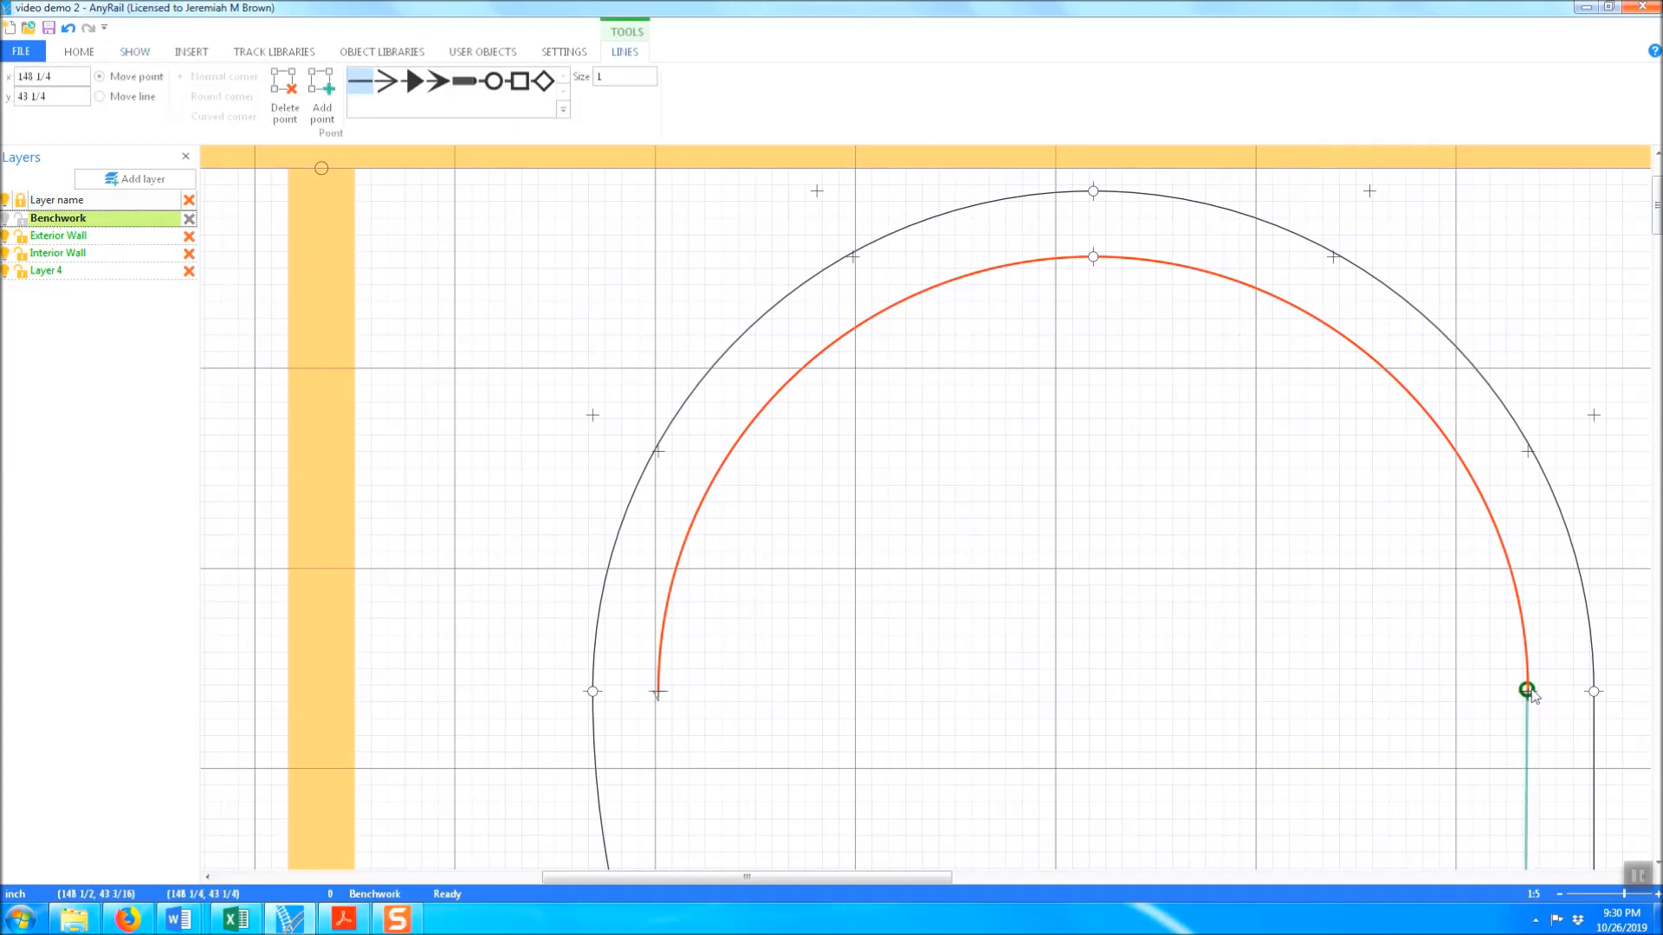
right_click(1530, 694)
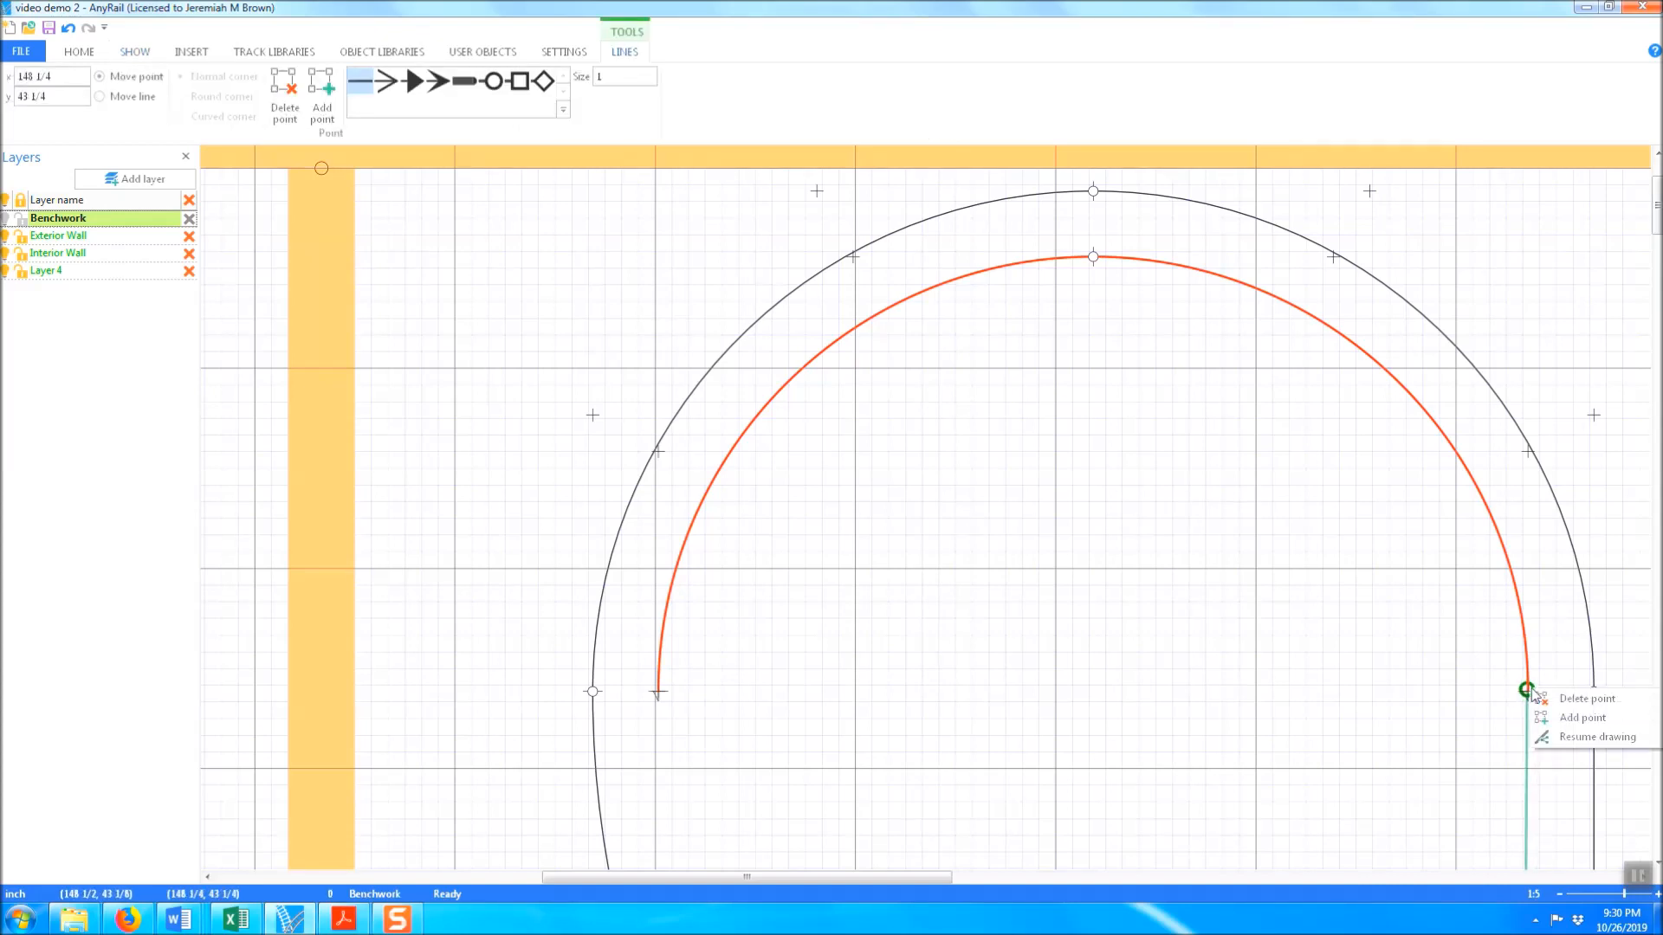
left_click(1570, 723)
left_click_drag(1541, 693, 1530, 663)
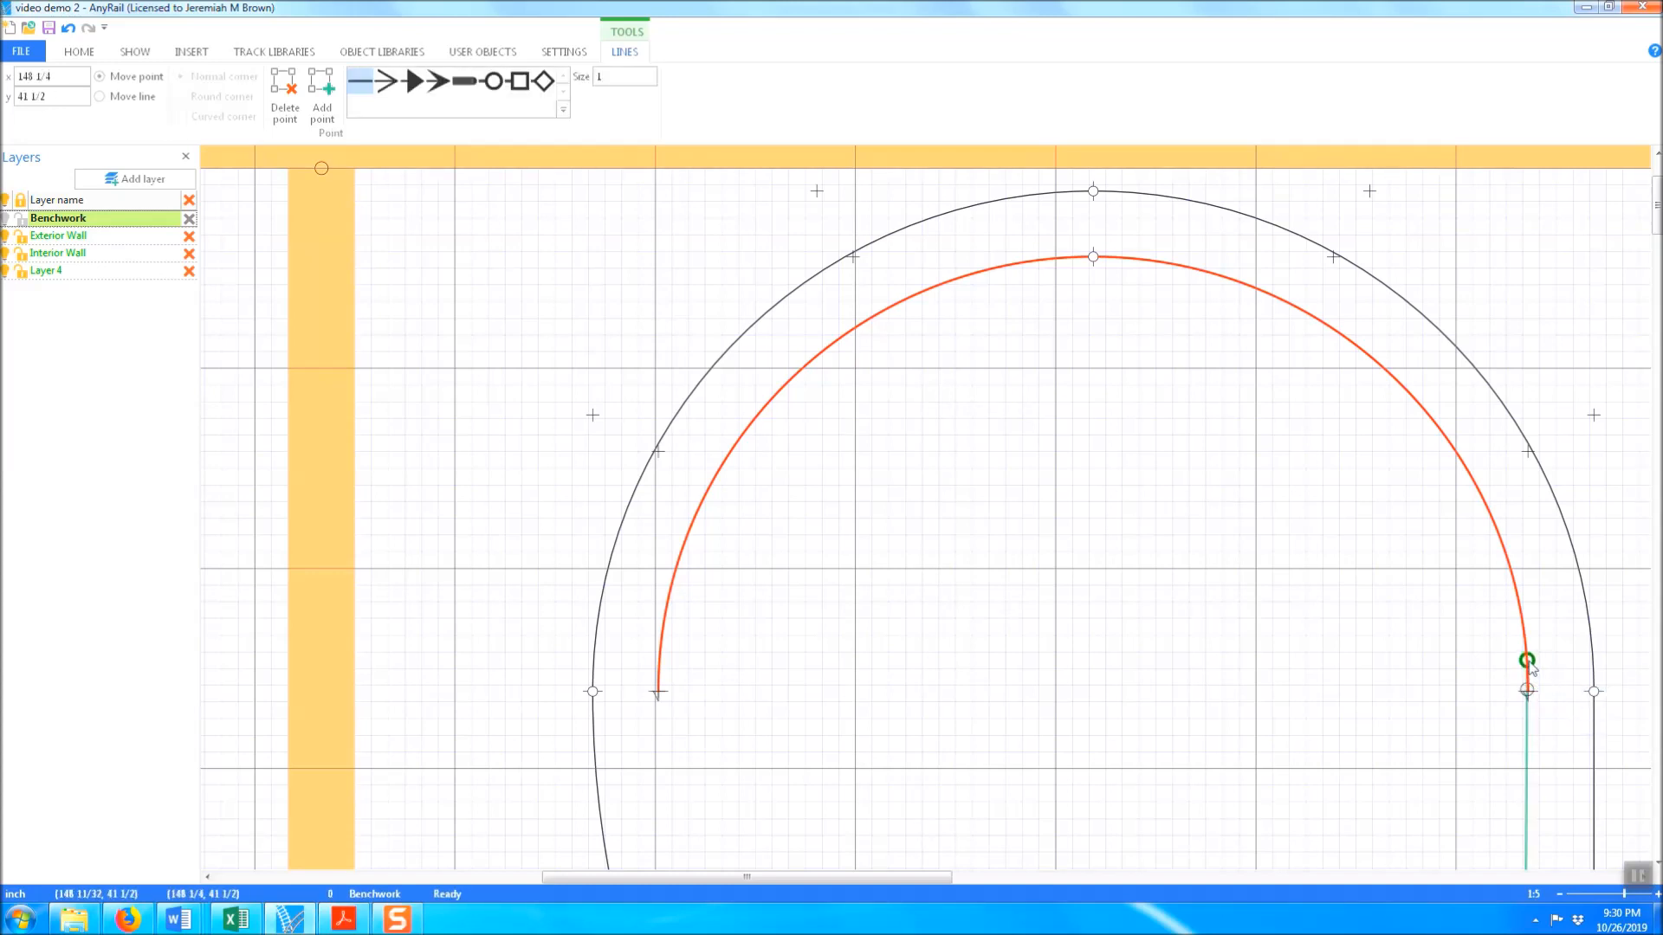
Extend the benchwork line up the guide curve with points at about (148, 40) and (148, 38 1/2), and add another point
right_click(1531, 666)
left_click(1571, 692)
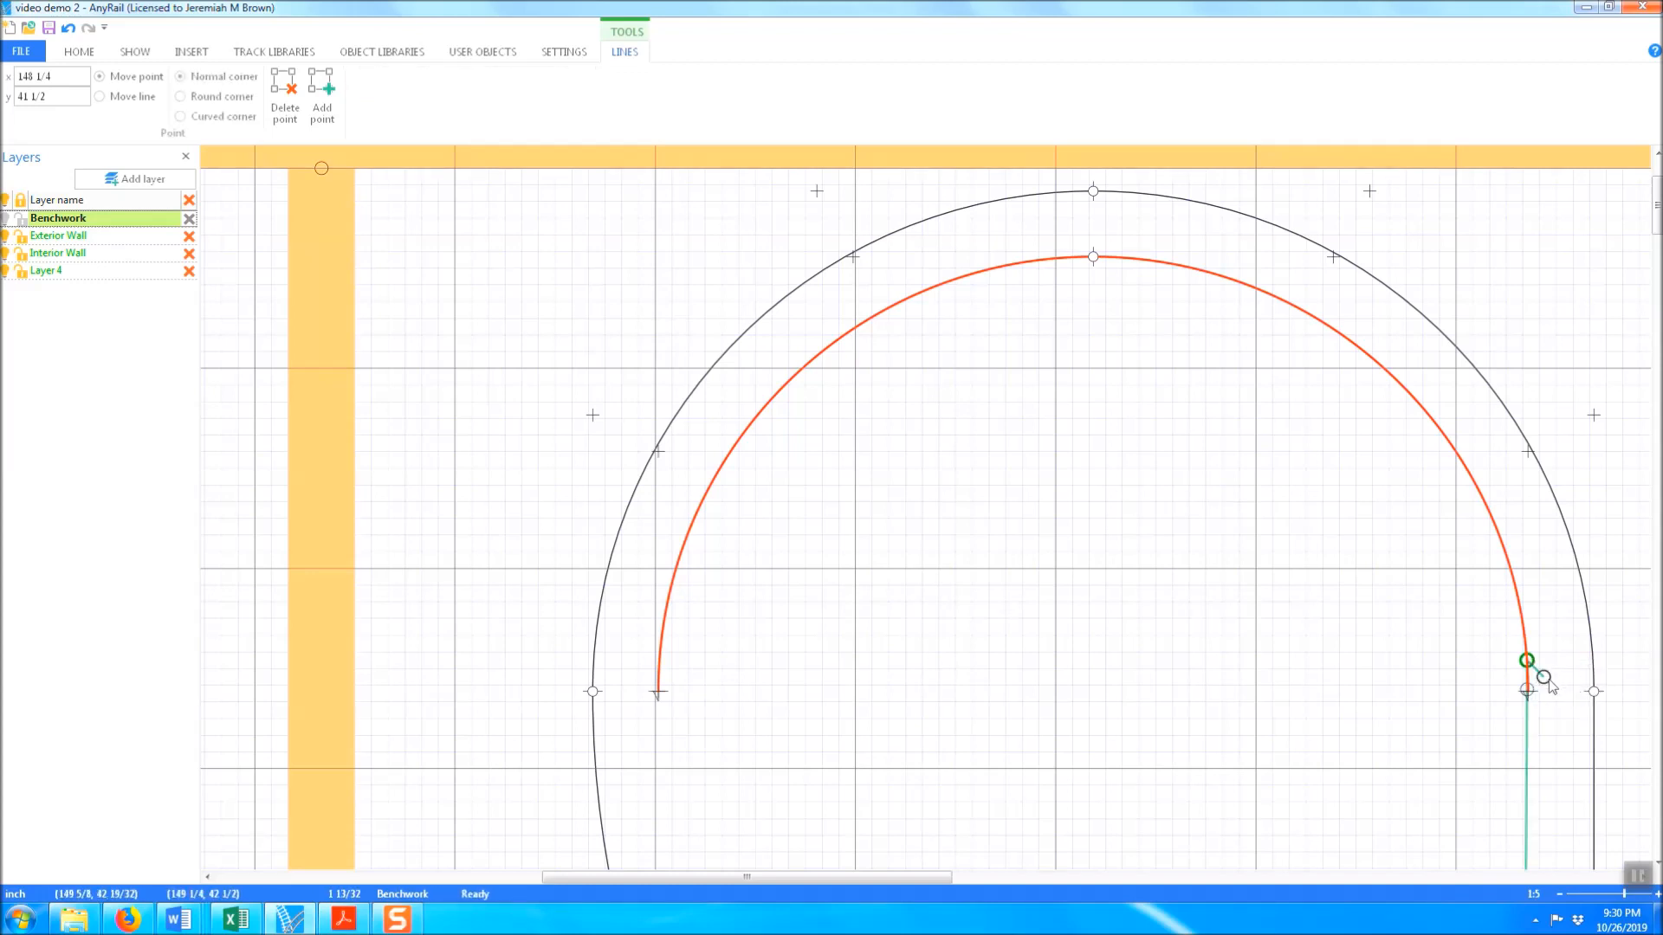
left_click_drag(1546, 669, 1528, 646)
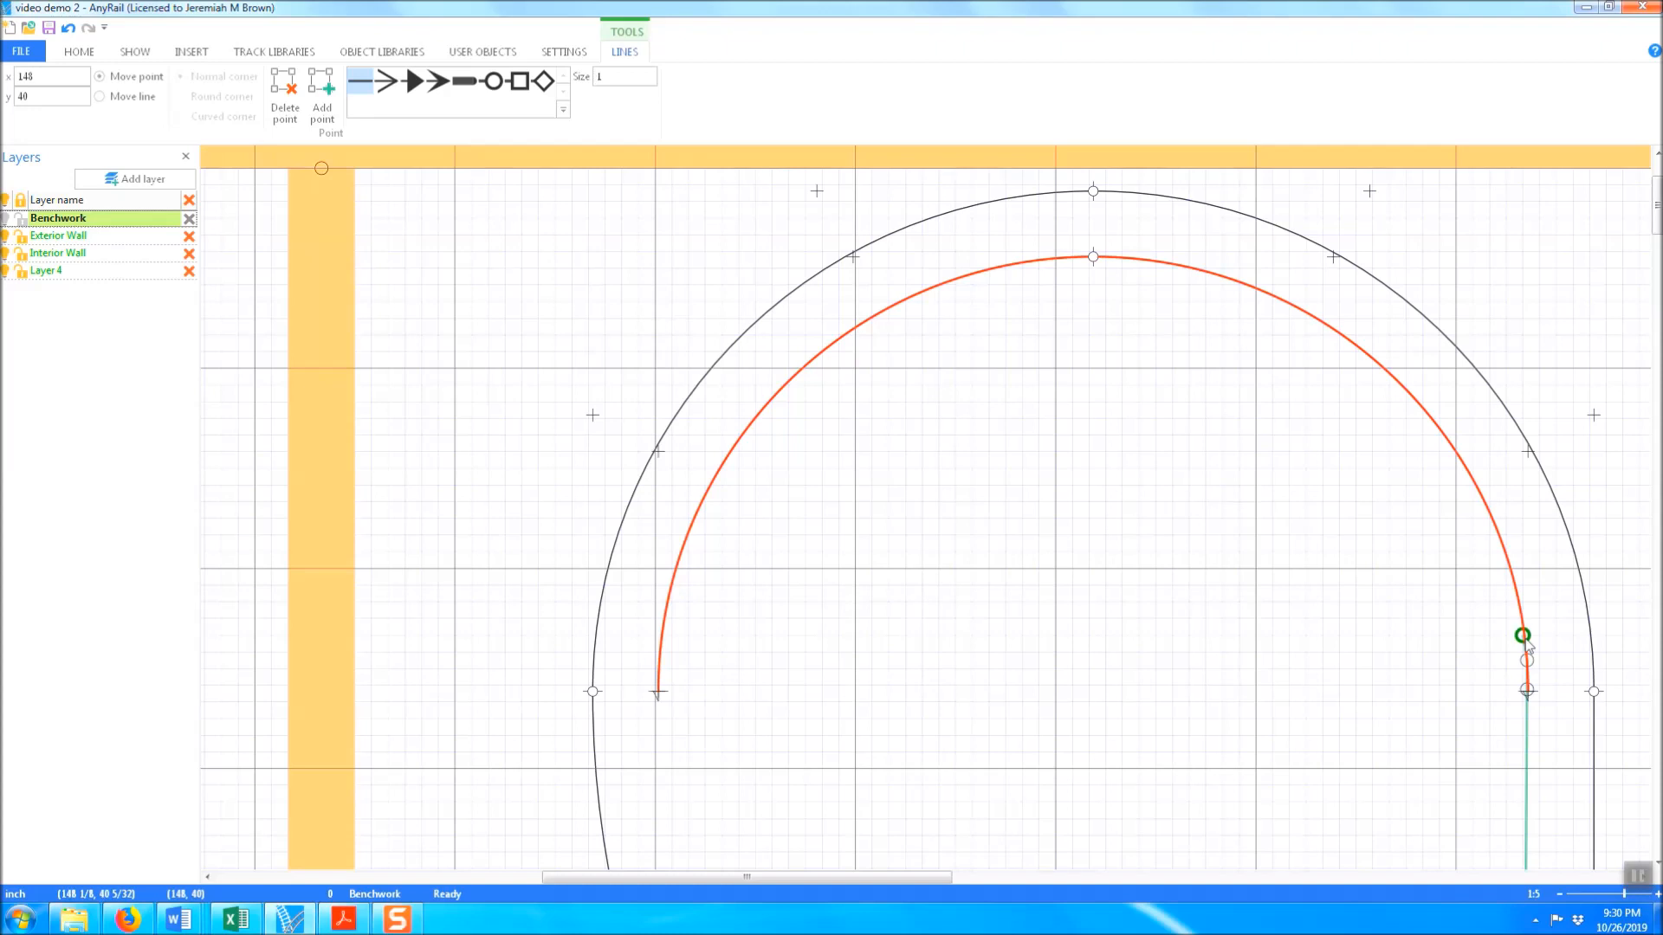
left_click(1570, 669)
left_click_drag(1539, 651, 1523, 610)
right_click(1524, 612)
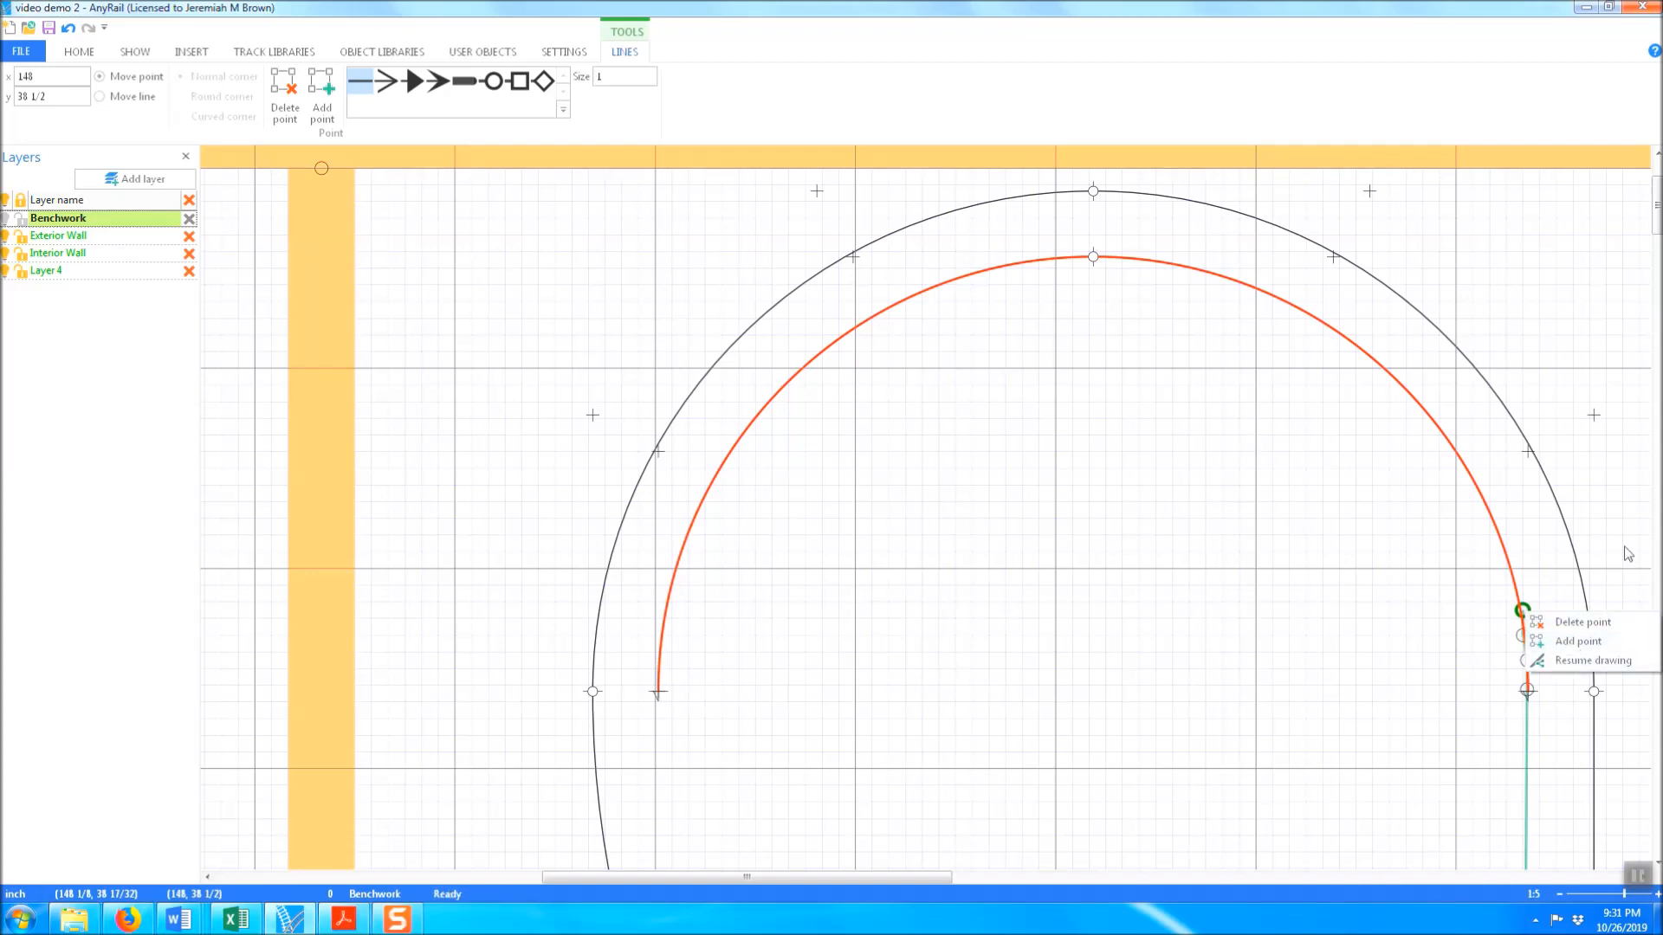
left_click(1571, 641)
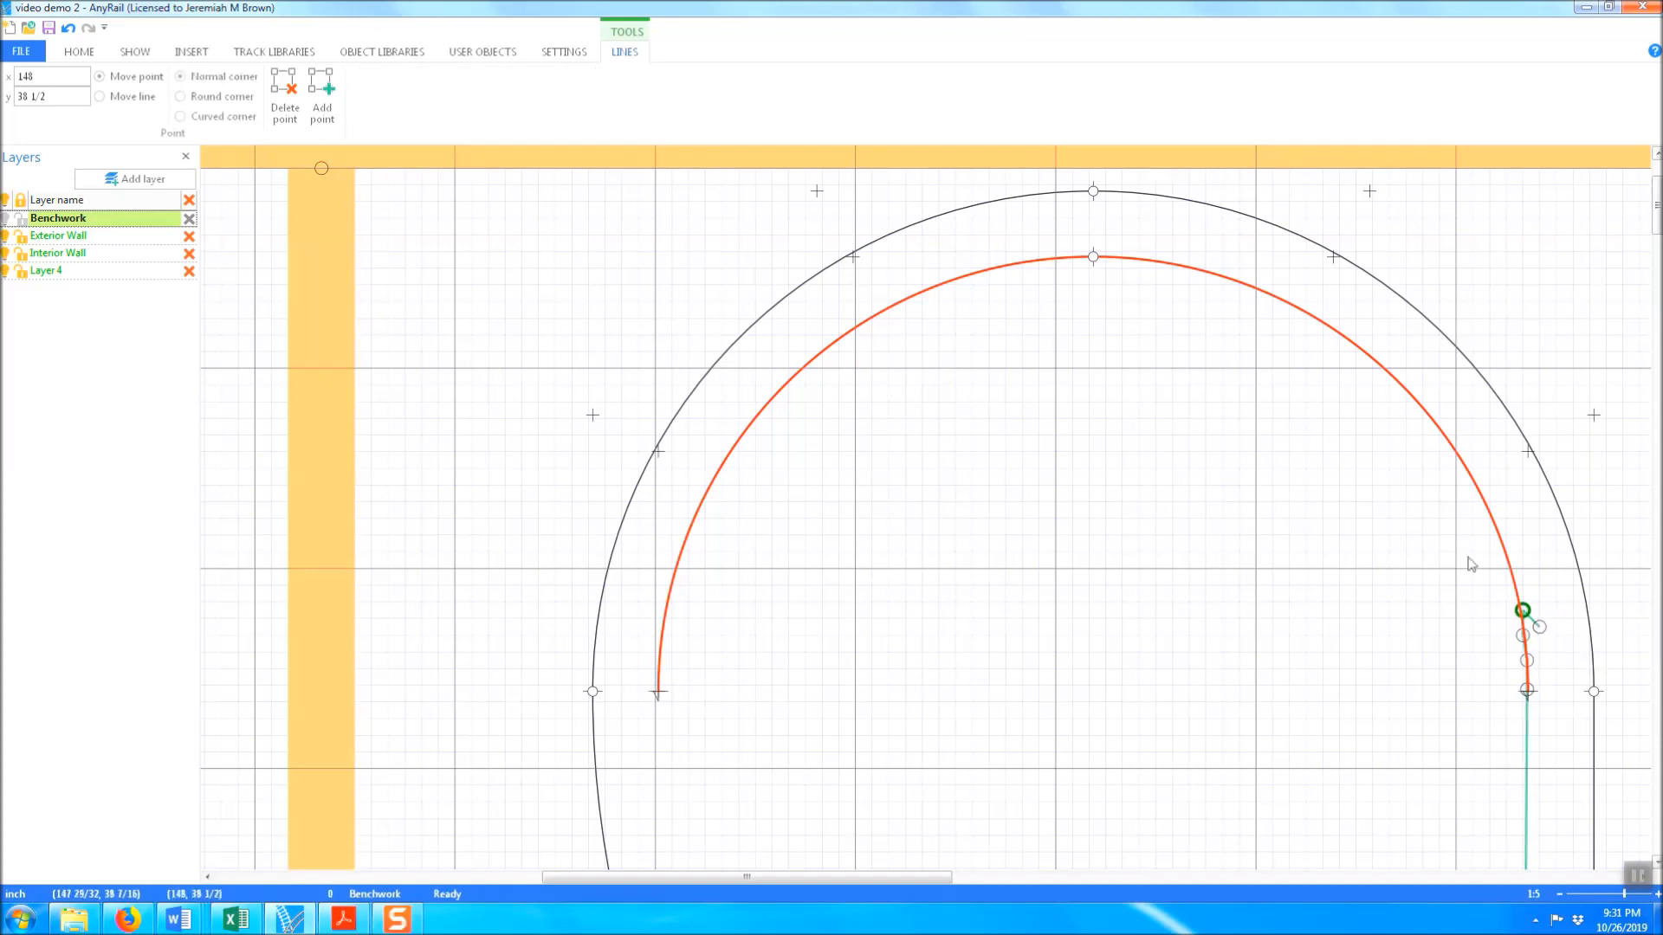
Set the snap-to-grid size for lines and surfaces to 1/16 and place the new line point on the curve at about (147 7/16, 36 3/4)
left_click(568, 54)
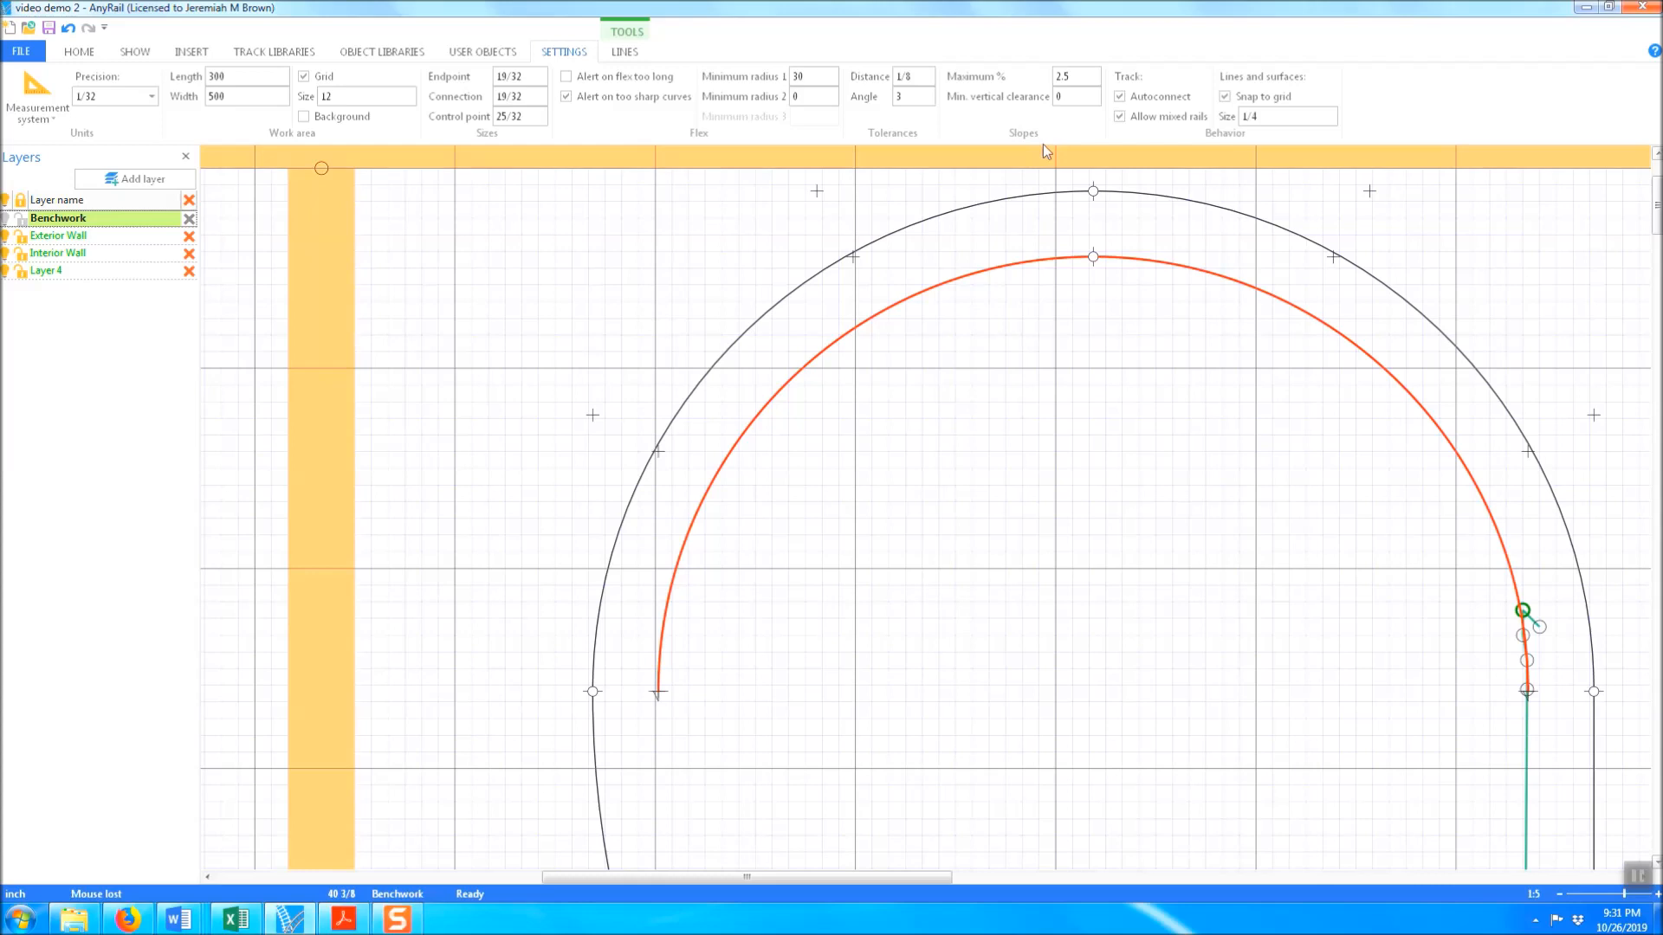
double_click(1261, 118)
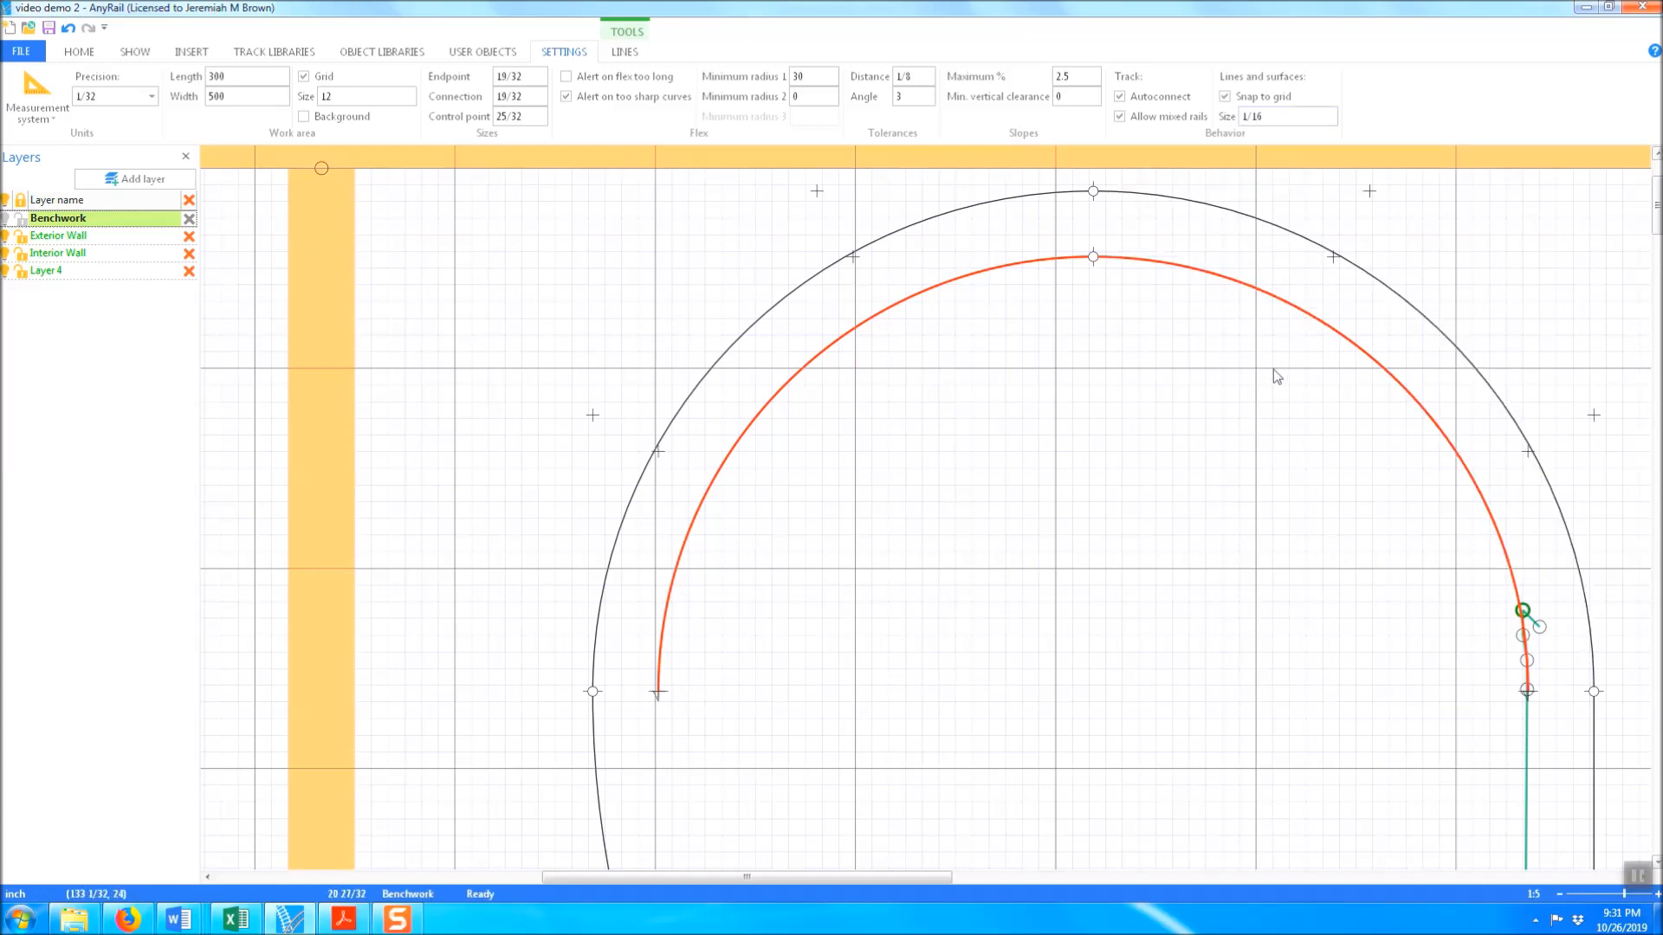
left_click(1522, 610)
left_click_drag(1522, 609, 1516, 589)
right_click(1514, 586)
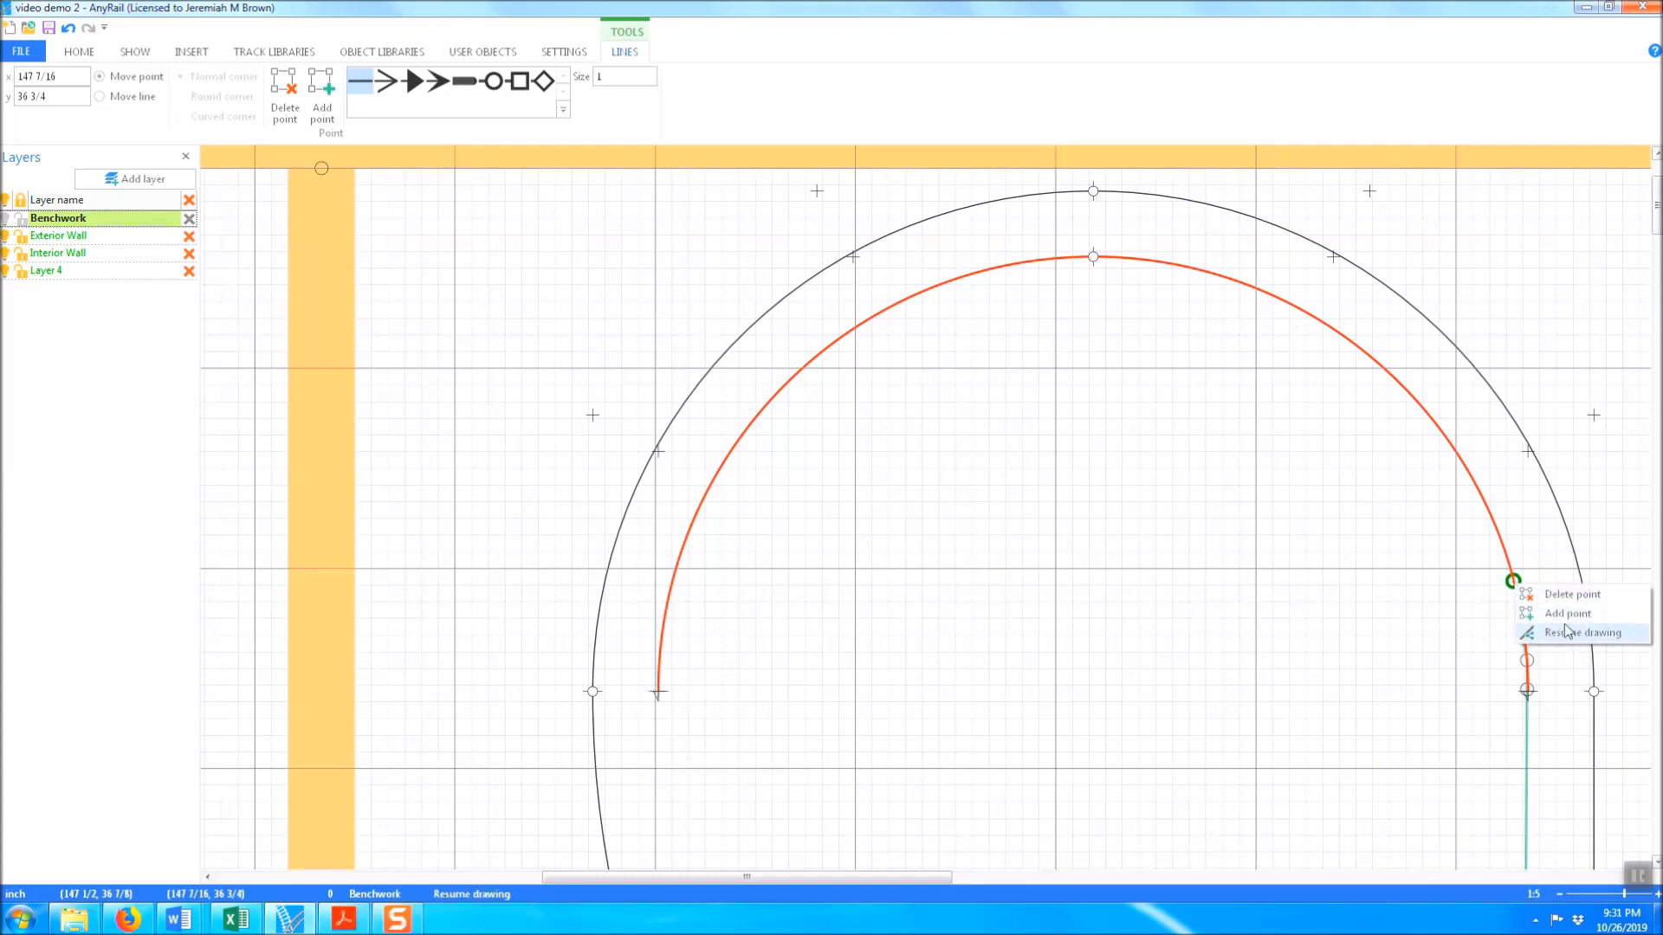
left_click(1558, 632)
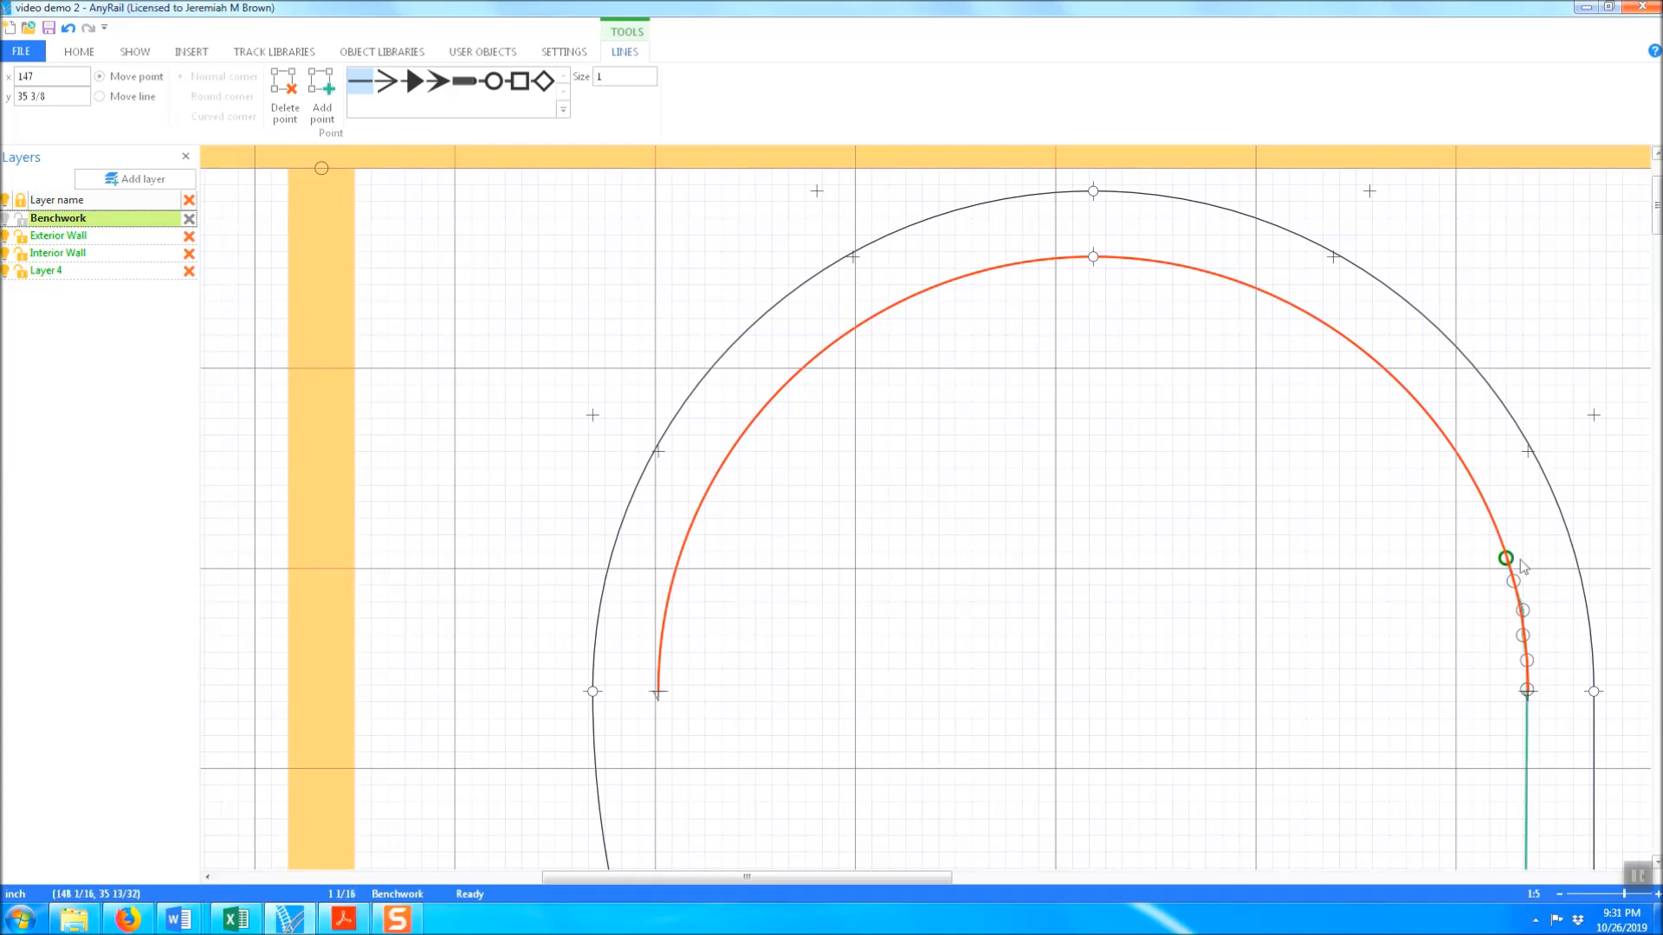
Extend the line along the curve to about (146 1/16, 32 5/8) and nudge the off-curve point near (148, 38 1/2) onto the guide
right_click(1510, 564)
left_click(1564, 592)
left_click_drag(1508, 559, 1504, 541)
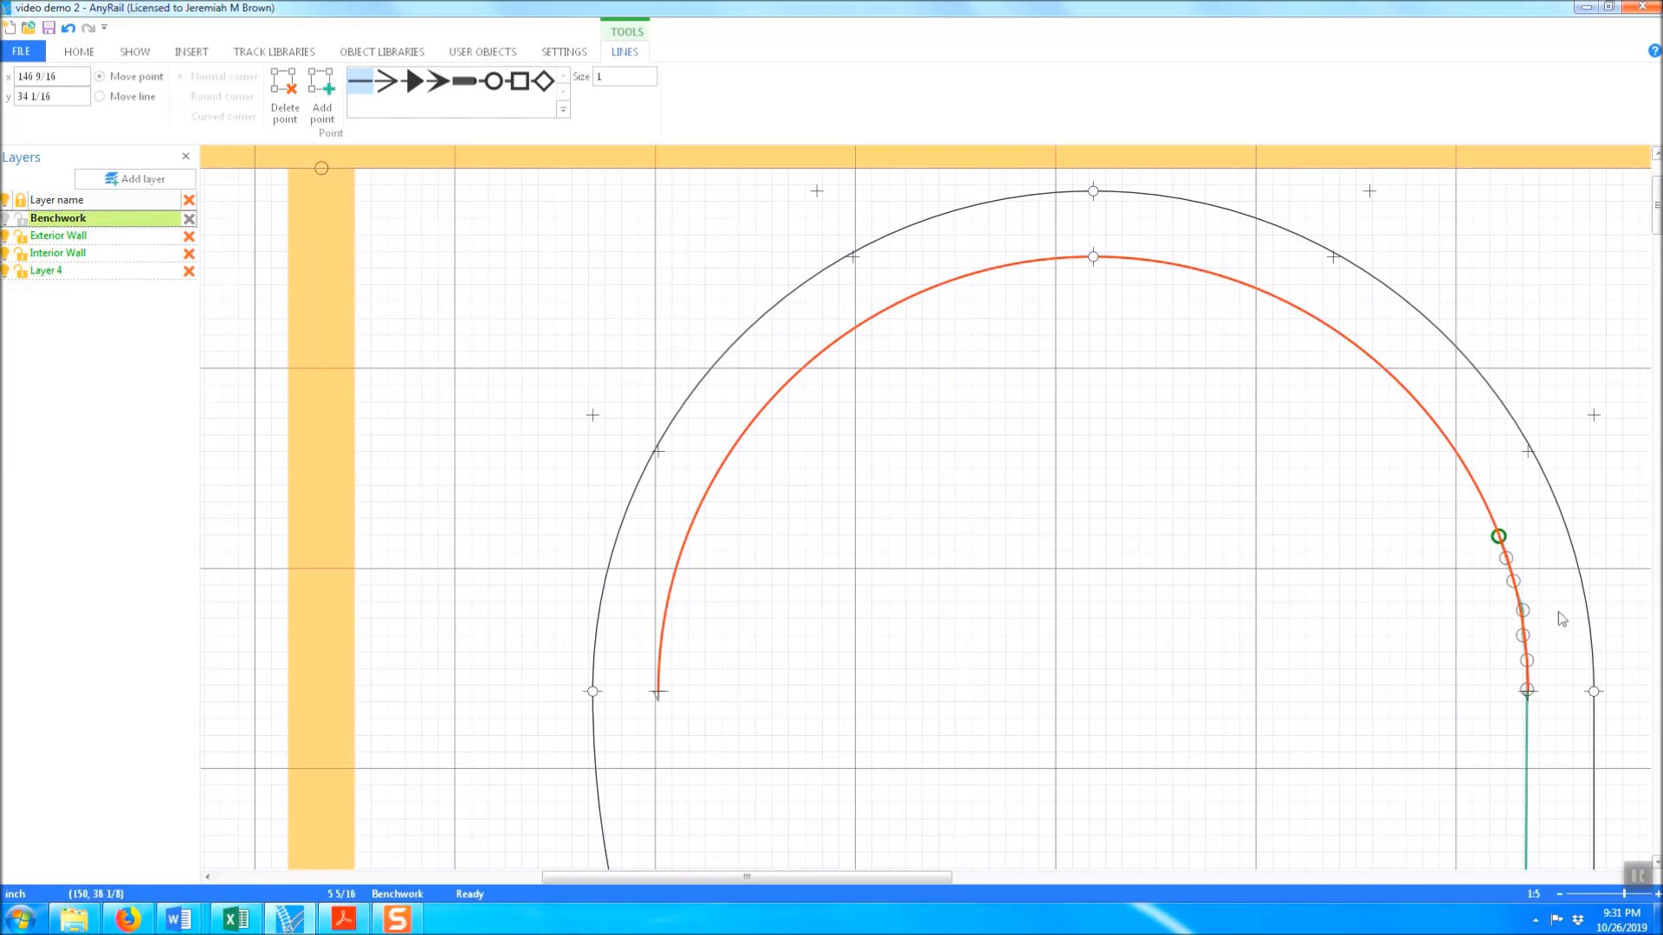
left_click(1522, 610)
left_click_drag(1524, 611, 1522, 611)
right_click(1498, 536)
left_click(1542, 559)
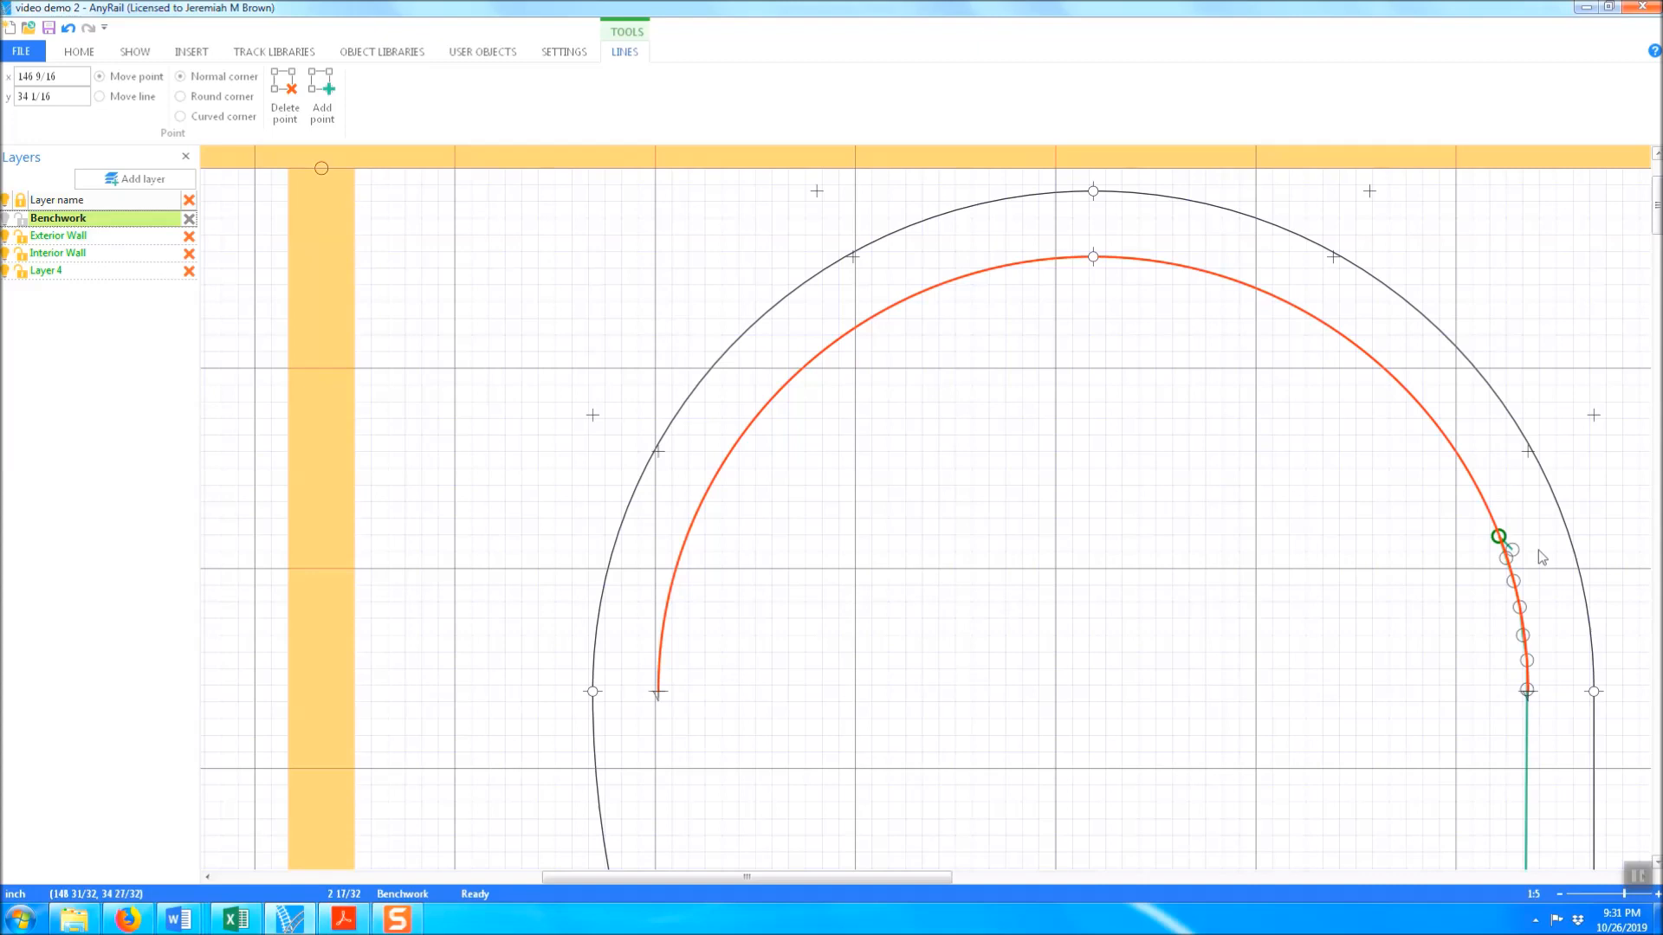
mouse_move(1501, 542)
left_mouse_down()
mouse_move(1520, 551)
mouse_move(1498, 509)
mouse_move(1495, 525)
left_mouse_up()
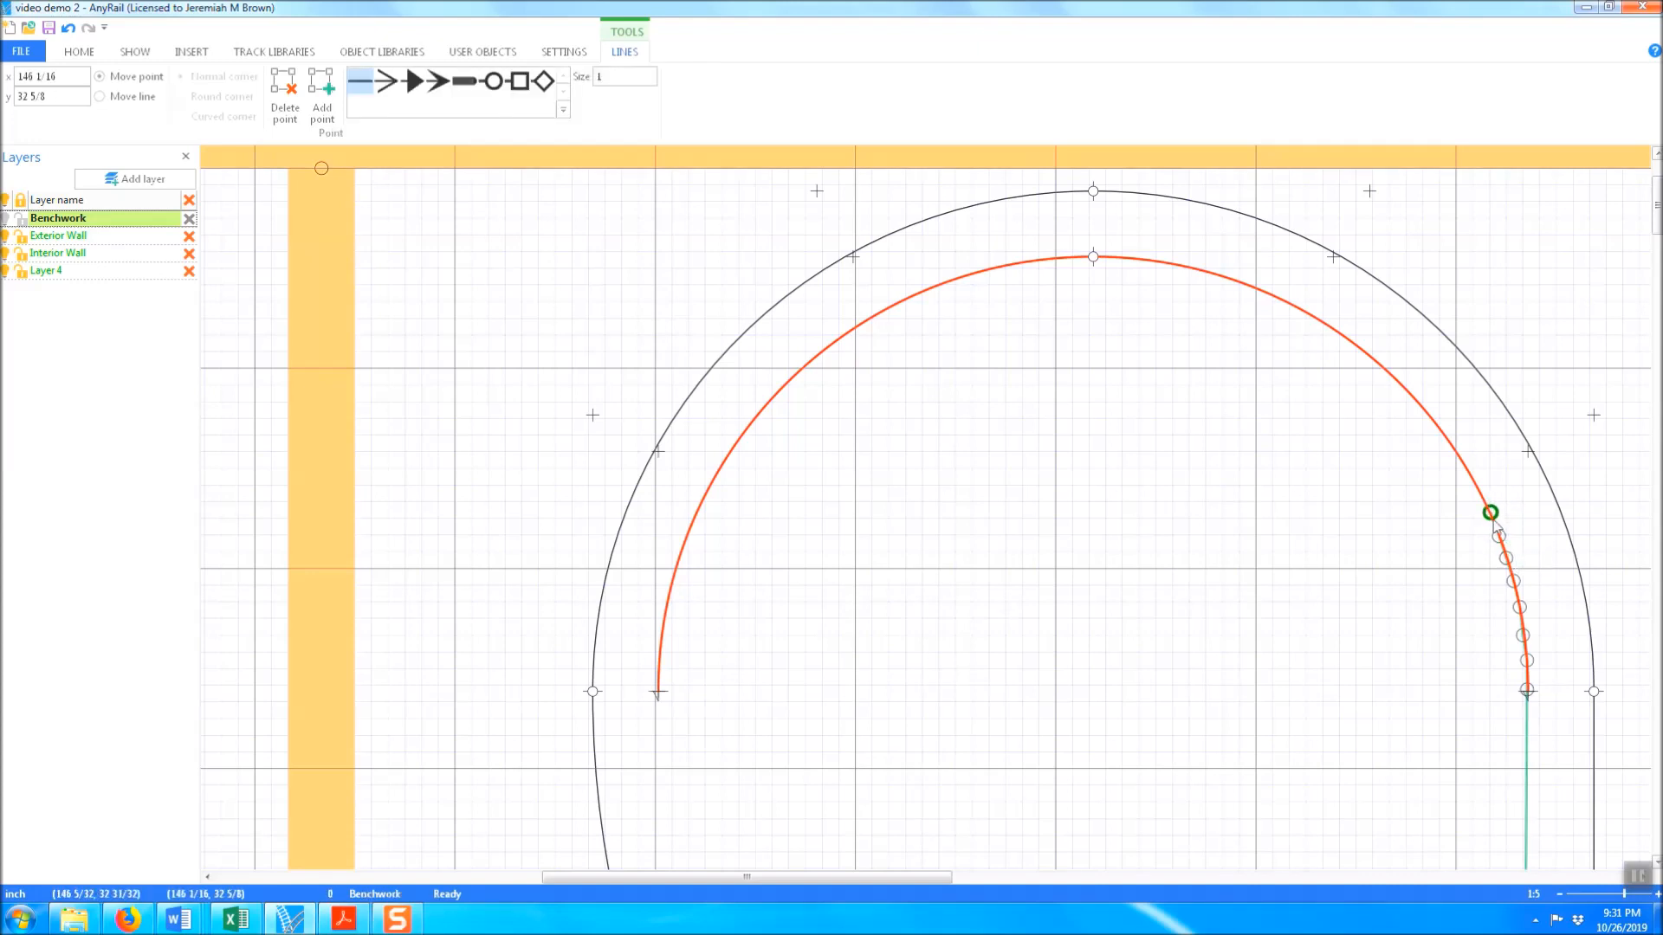
Continue adding closely spaced benchwork line points along the right half of the guide curve up to its crown
right_click(1493, 520)
left_click(1537, 555)
mouse_move(1497, 521)
left_mouse_down()
mouse_move(1509, 512)
mouse_move(1489, 500)
left_mouse_up()
right_click(1490, 501)
left_click(1528, 523)
mouse_move(1495, 509)
left_mouse_down()
mouse_move(1386, 365)
mouse_move(1396, 379)
mouse_move(1261, 296)
left_mouse_up()
right_click(1261, 296)
left_click(1308, 325)
right_click(1134, 258)
left_click(1181, 291)
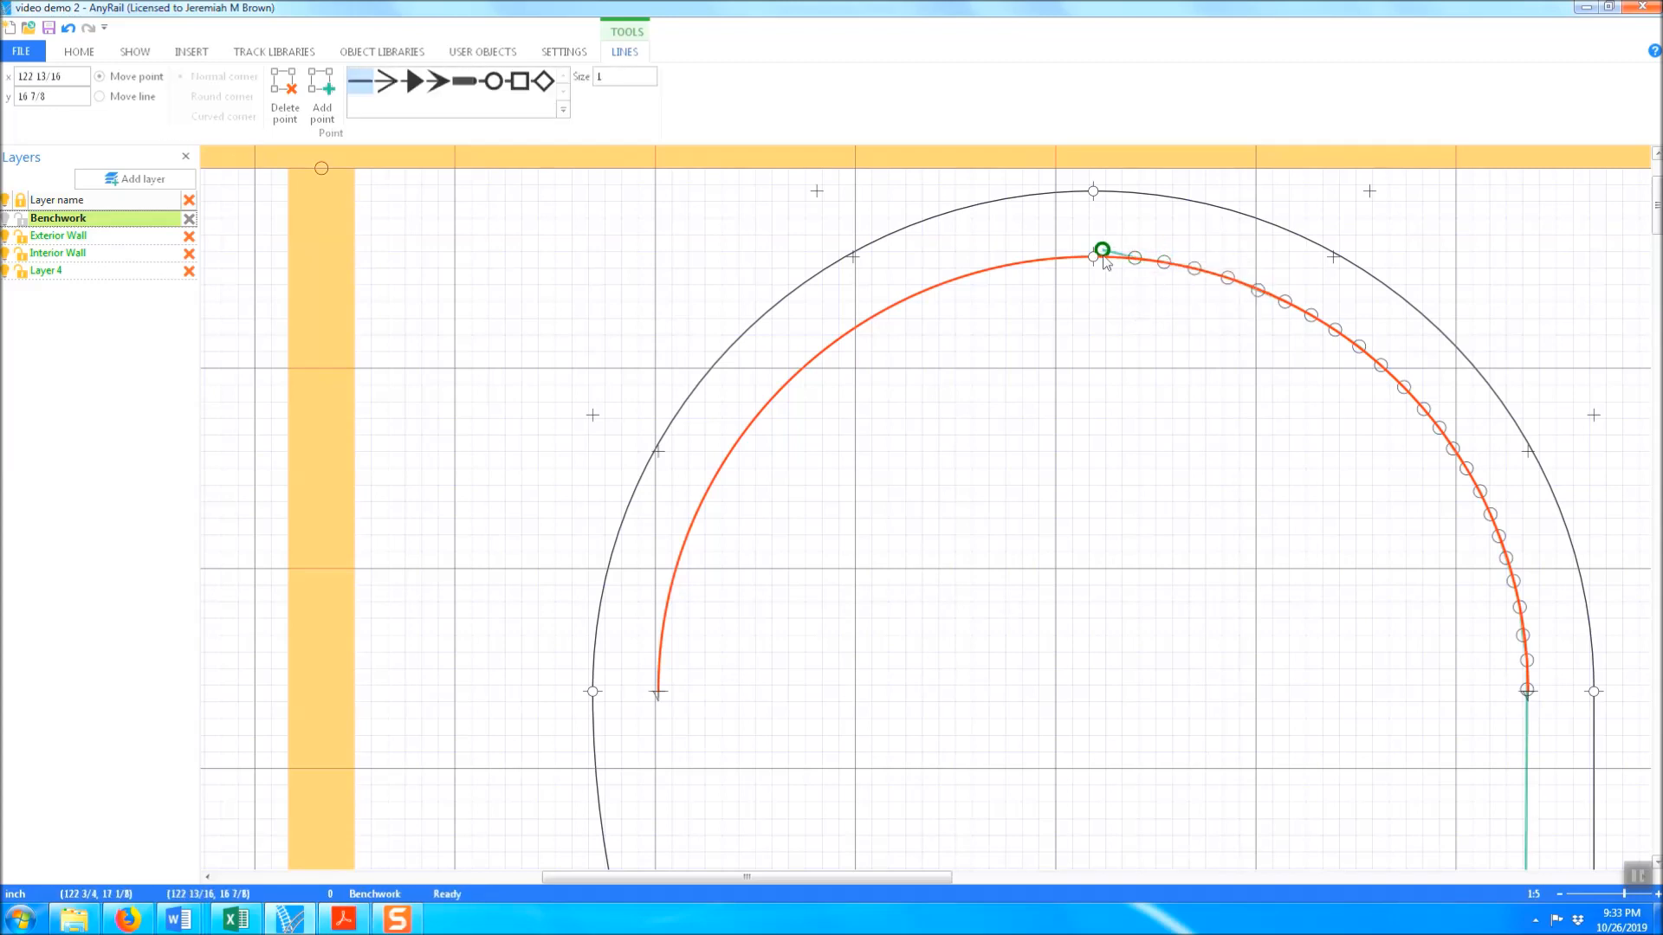
Place a line point on the crown, undo the stray point, and extend the line with four points to about (115 9/16, 18 3/16)
left_click(1093, 258)
left_click(1139, 326)
right_click(1095, 258)
left_click(1130, 294)
right_click(1095, 304)
left_click(68, 28)
left_click_drag(1092, 258, 1062, 258)
left_click(1031, 260)
left_click(1006, 263)
left_click(981, 271)
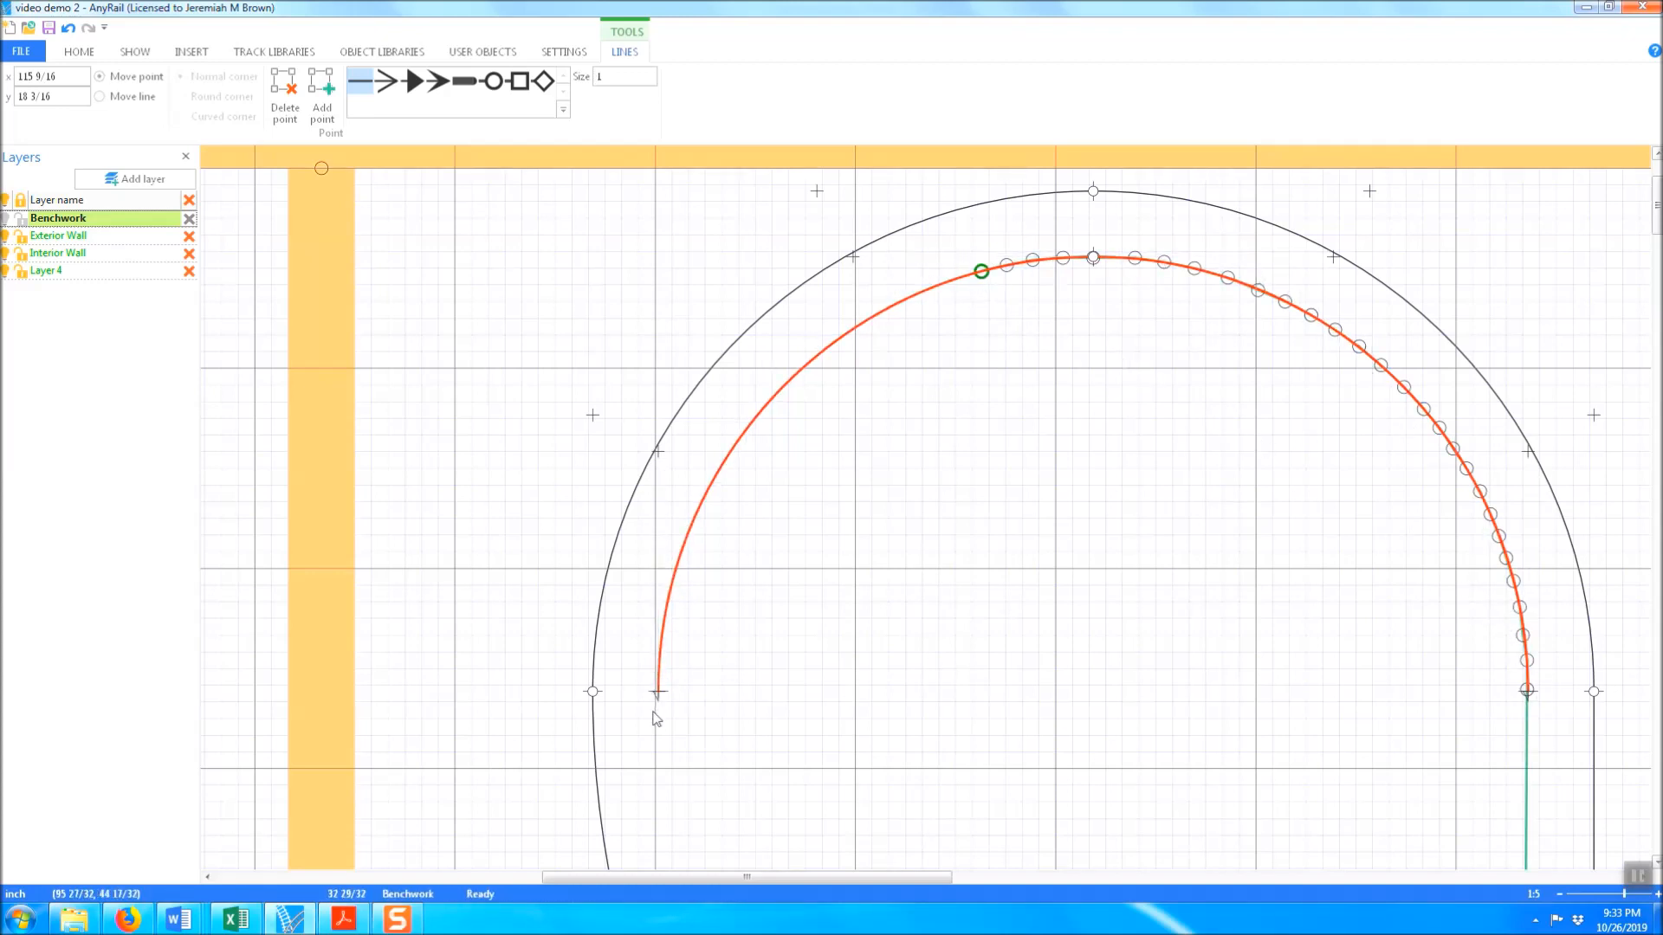
Delete both halves of the inner parallel guide curve and switch the display back to Track
left_click(842, 344)
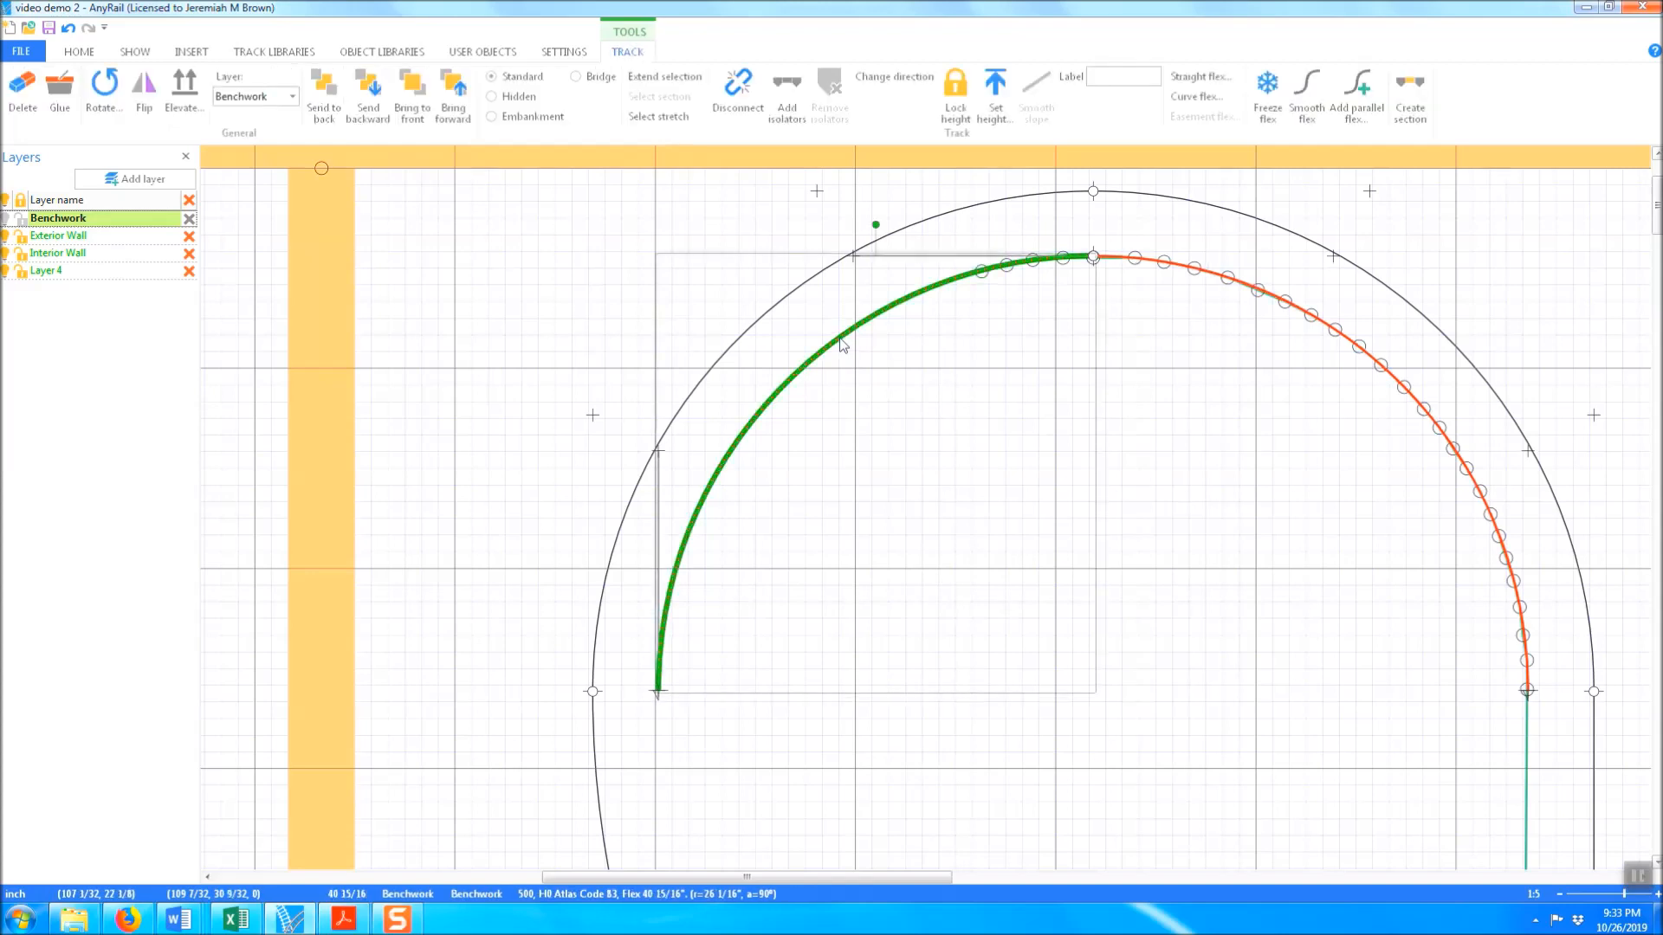
key("Delete")
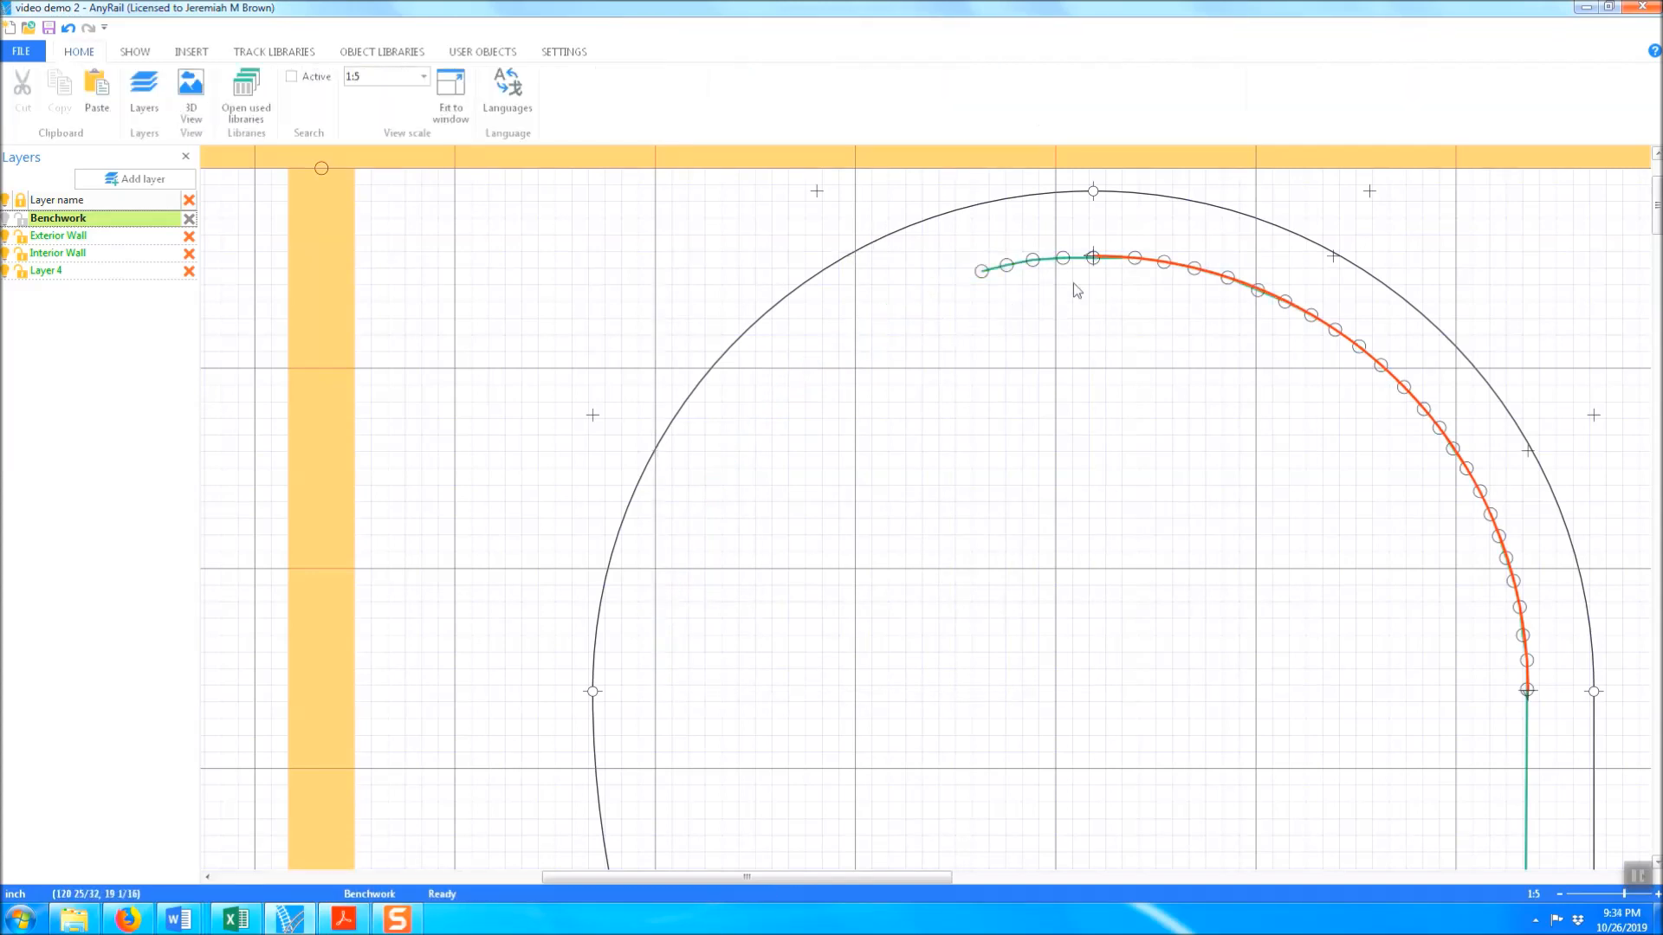
left_click(1111, 259)
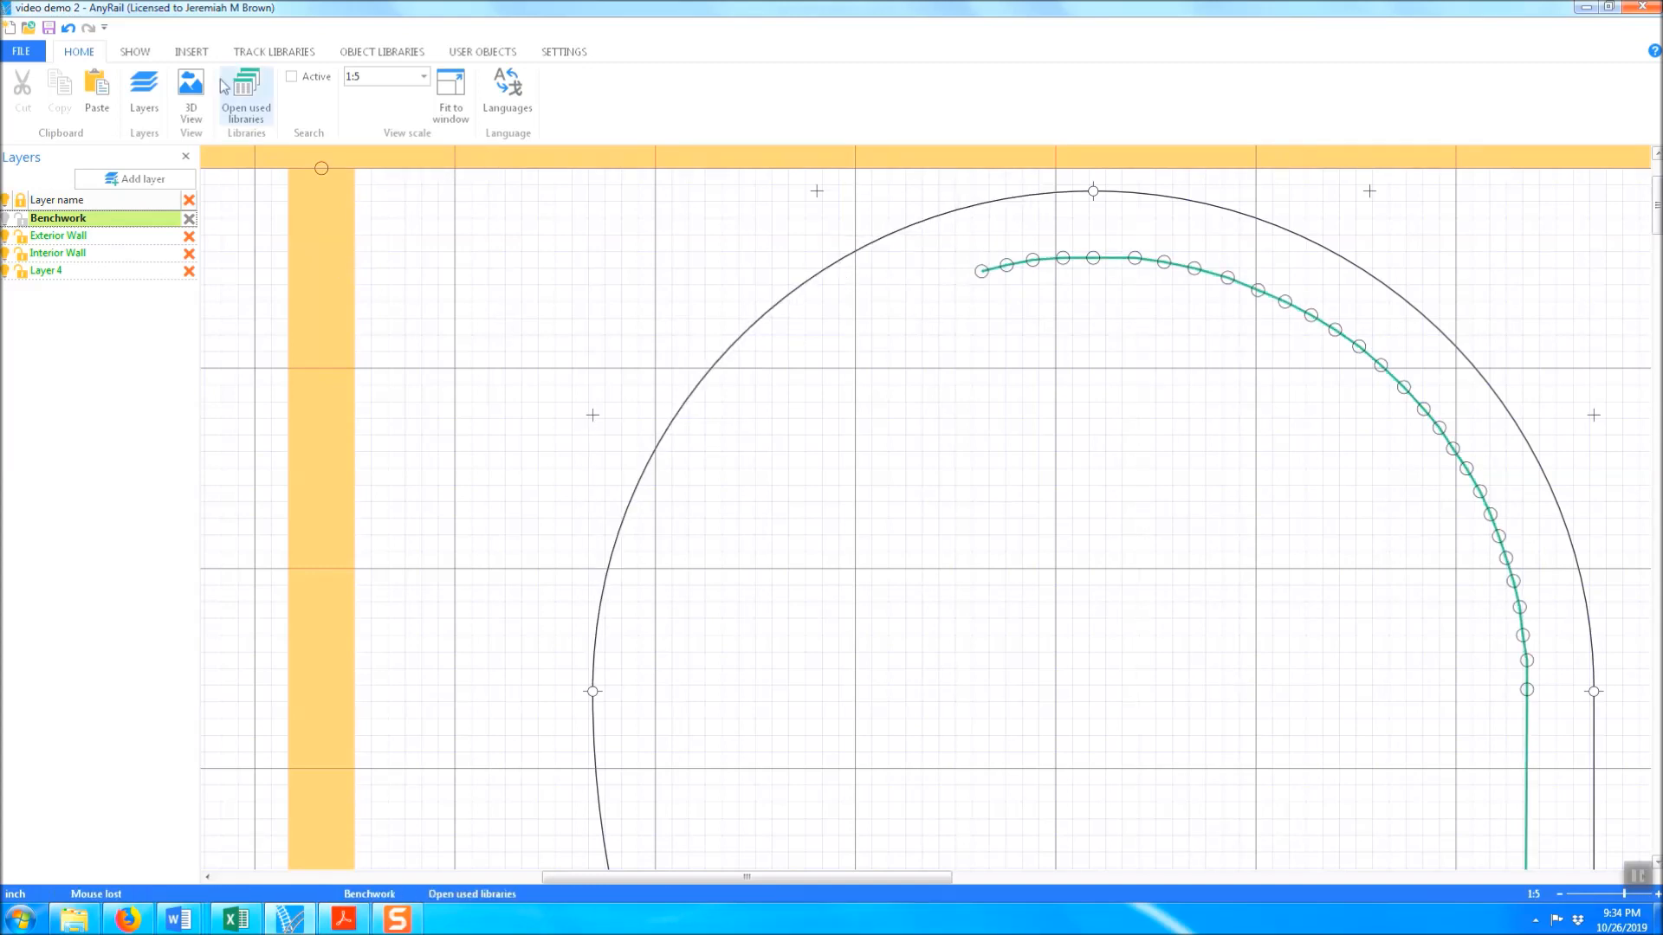
left_click(122, 58)
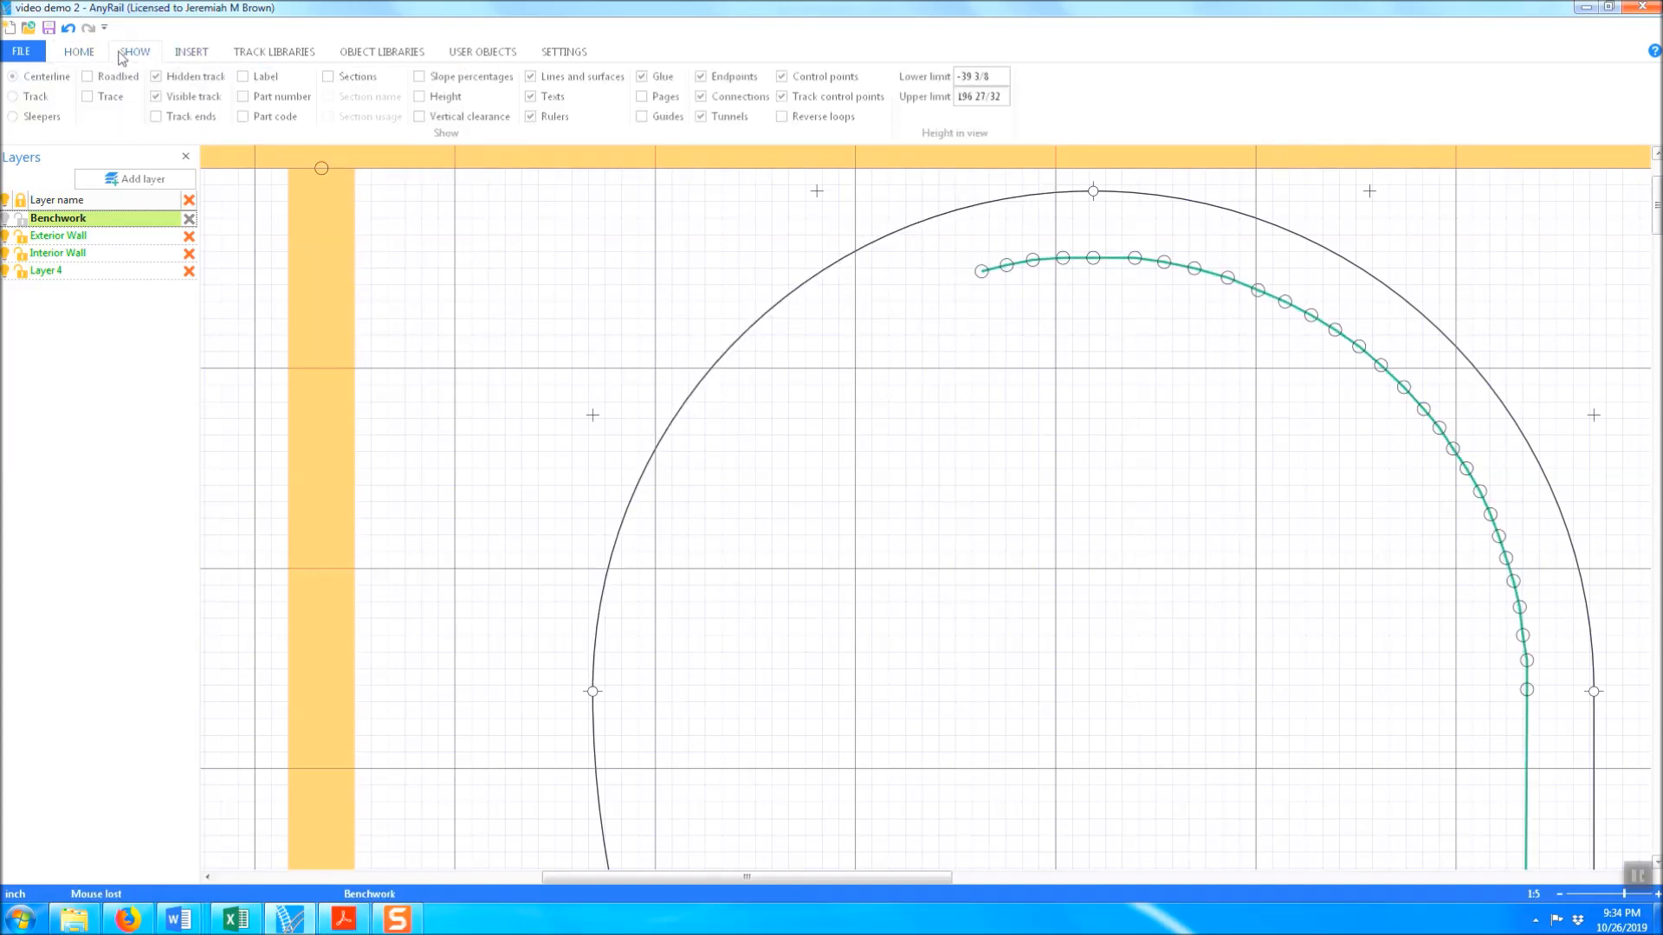
left_click(36, 96)
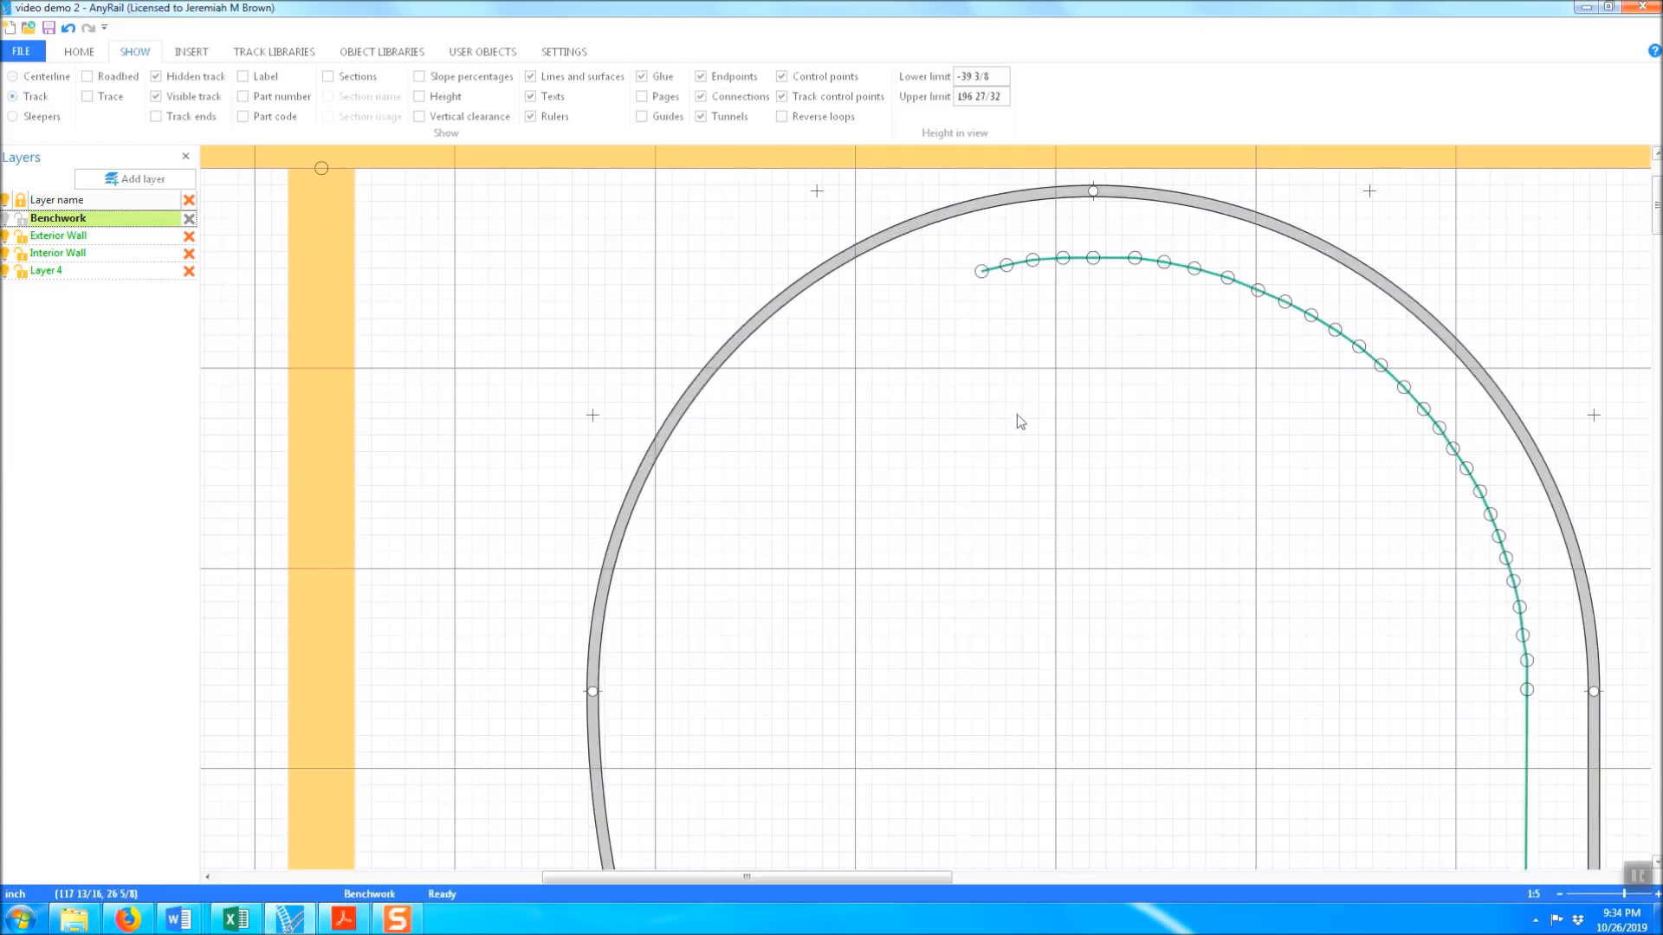
Draw a separate four-point benchwork line inside the left side of the track curve, ending at the existing line's upper-left end
left_click(202, 52)
left_click(23, 95)
left_click(658, 790)
left_click(704, 477)
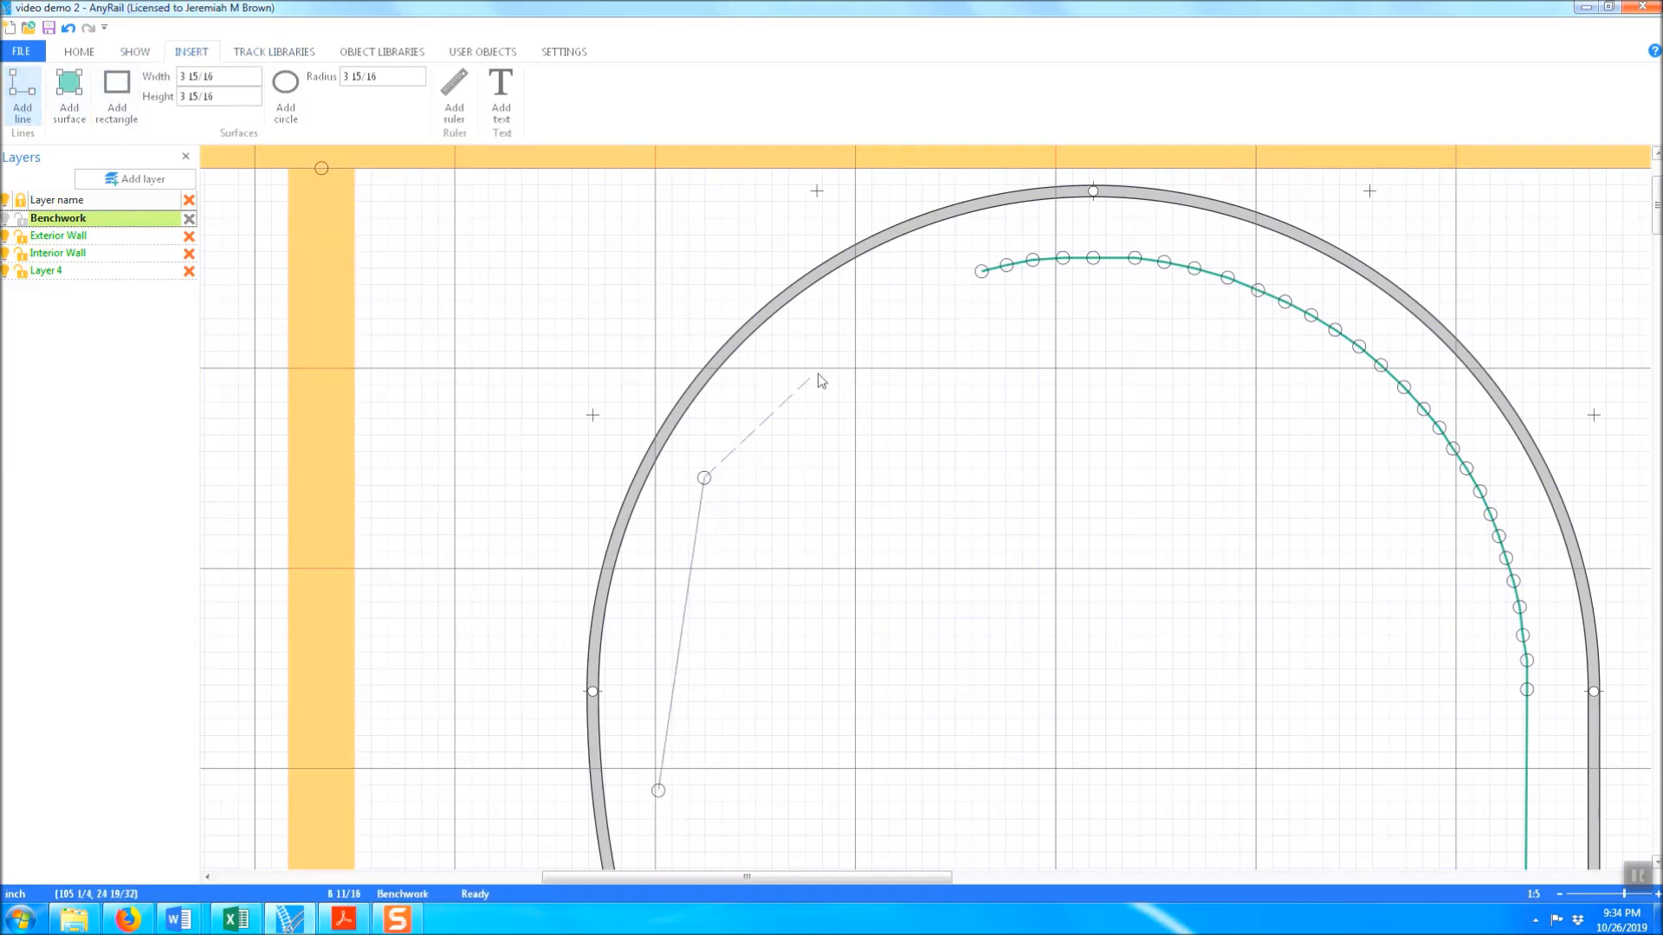
left_click(860, 331)
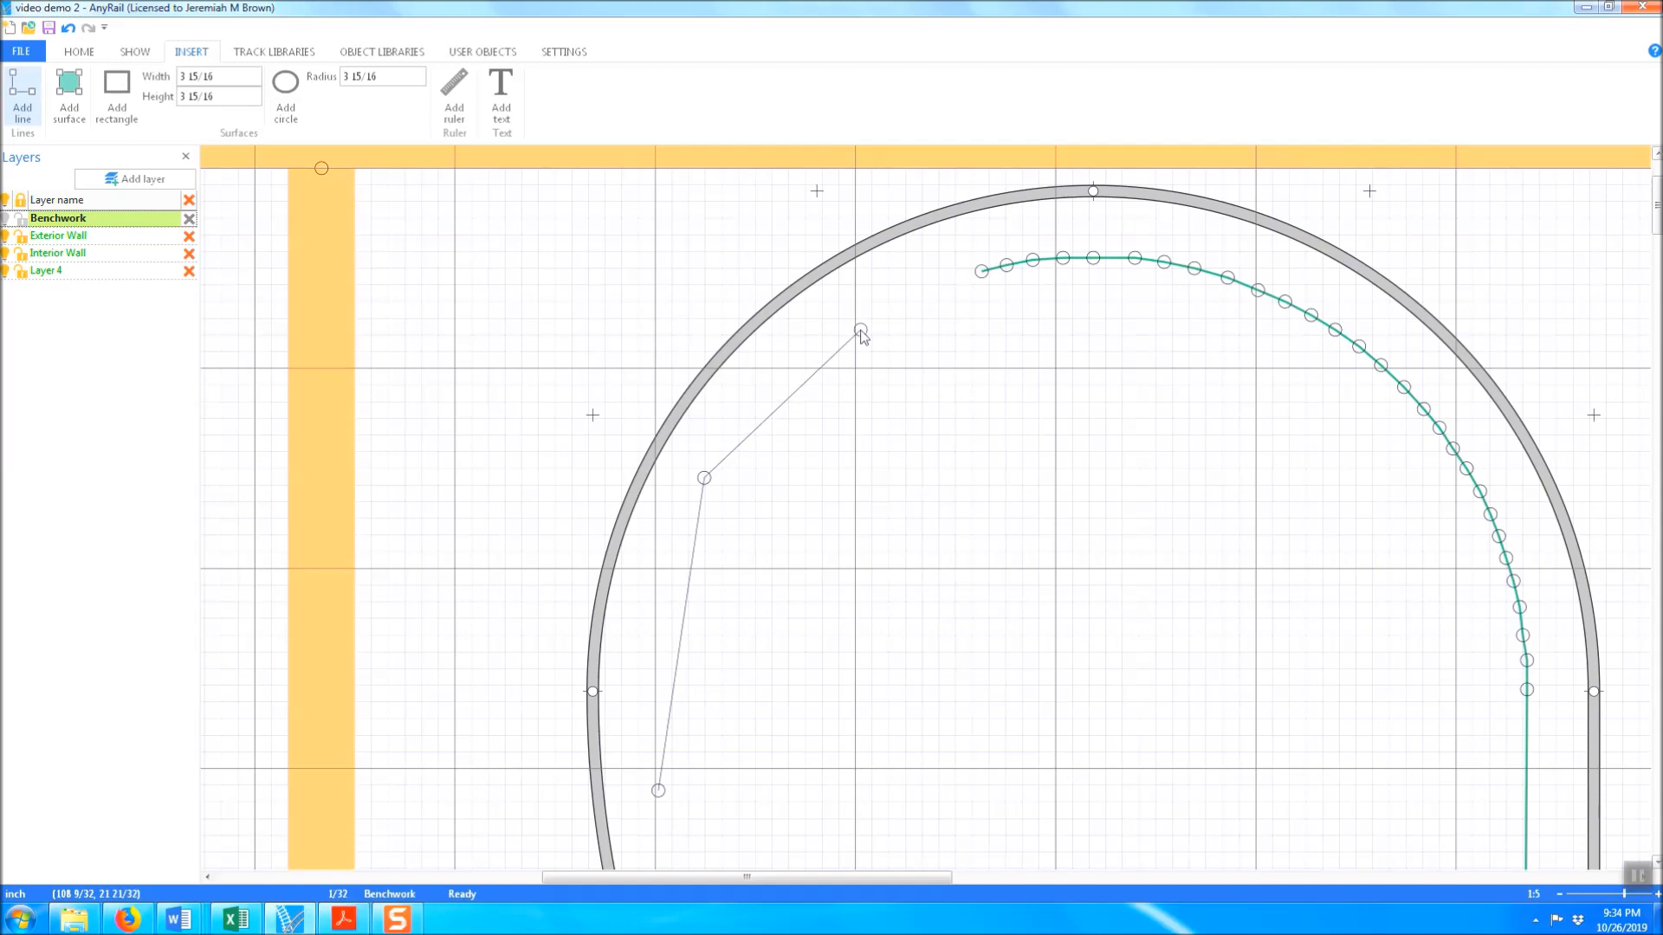
left_click(982, 271)
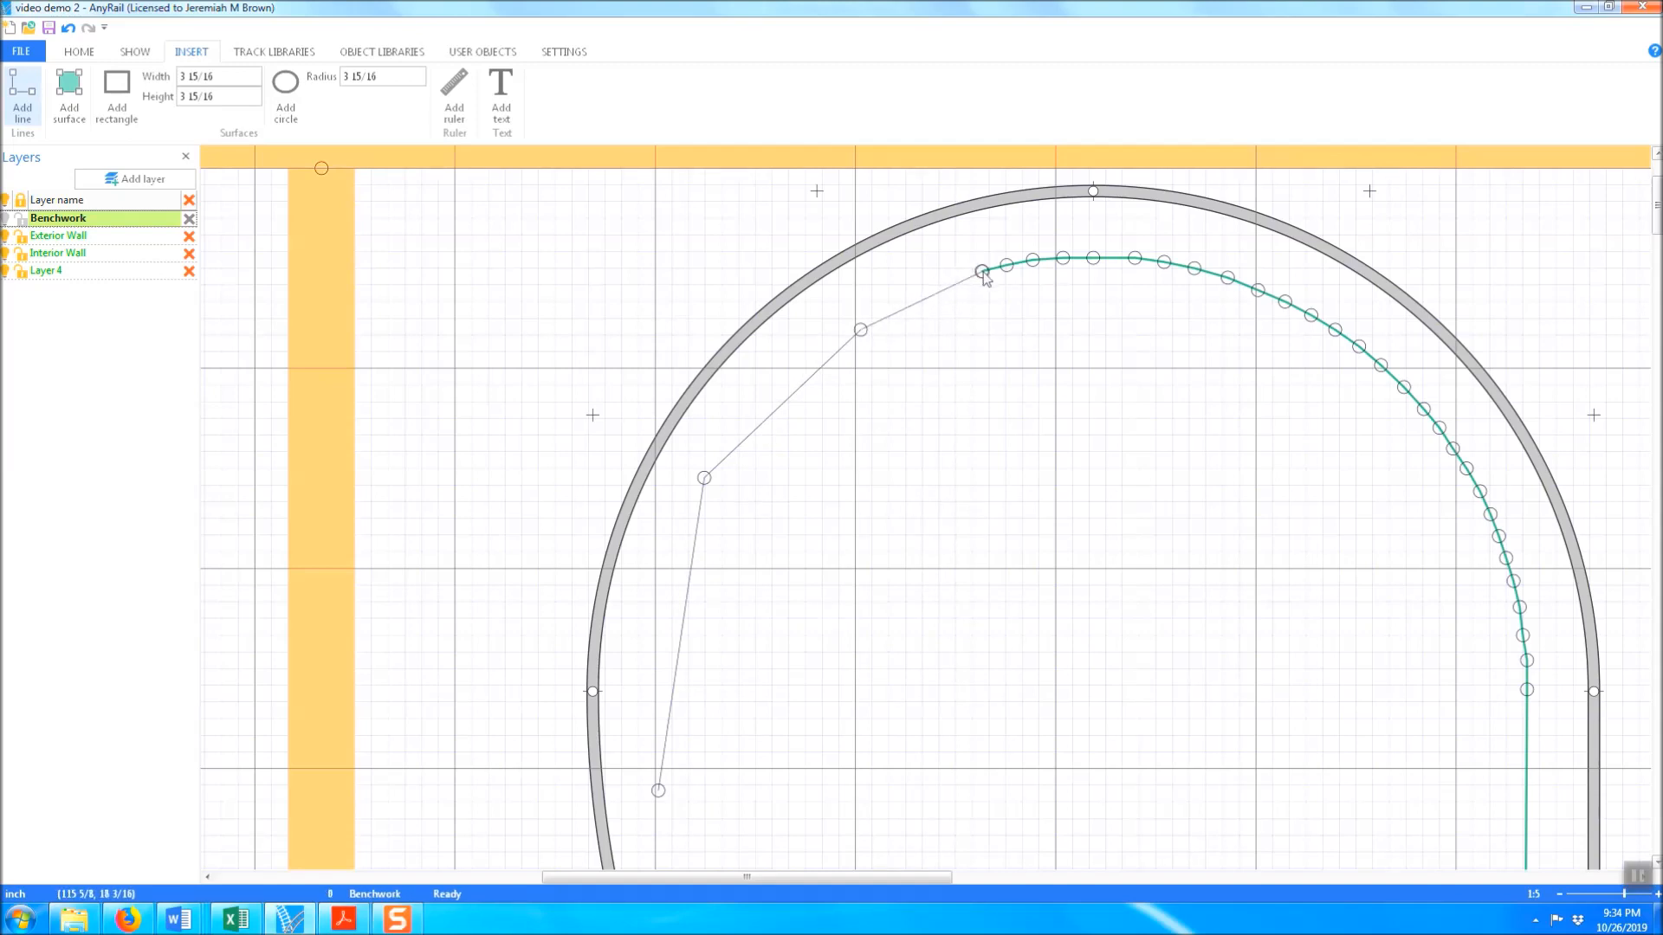
key("Escape")
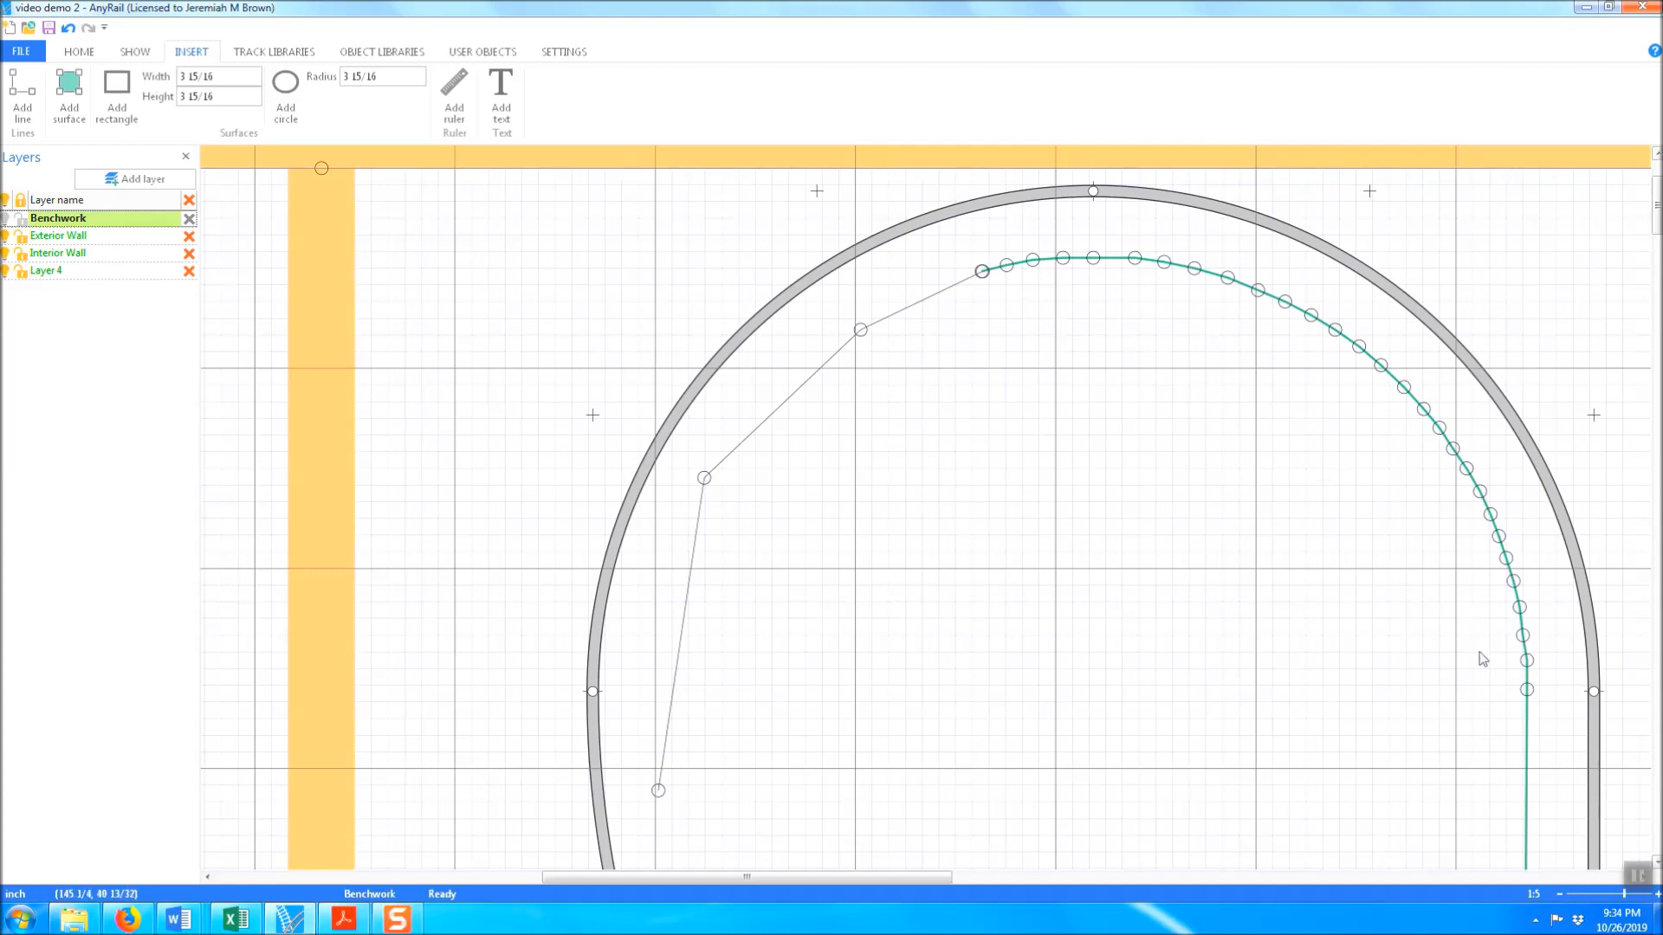
Select the whole benchwork line along the right side of the curve and apply Round corners to it
left_click_drag(1508, 683, 996, 168)
left_click_drag(990, 239, 1550, 688)
left_click(1528, 660)
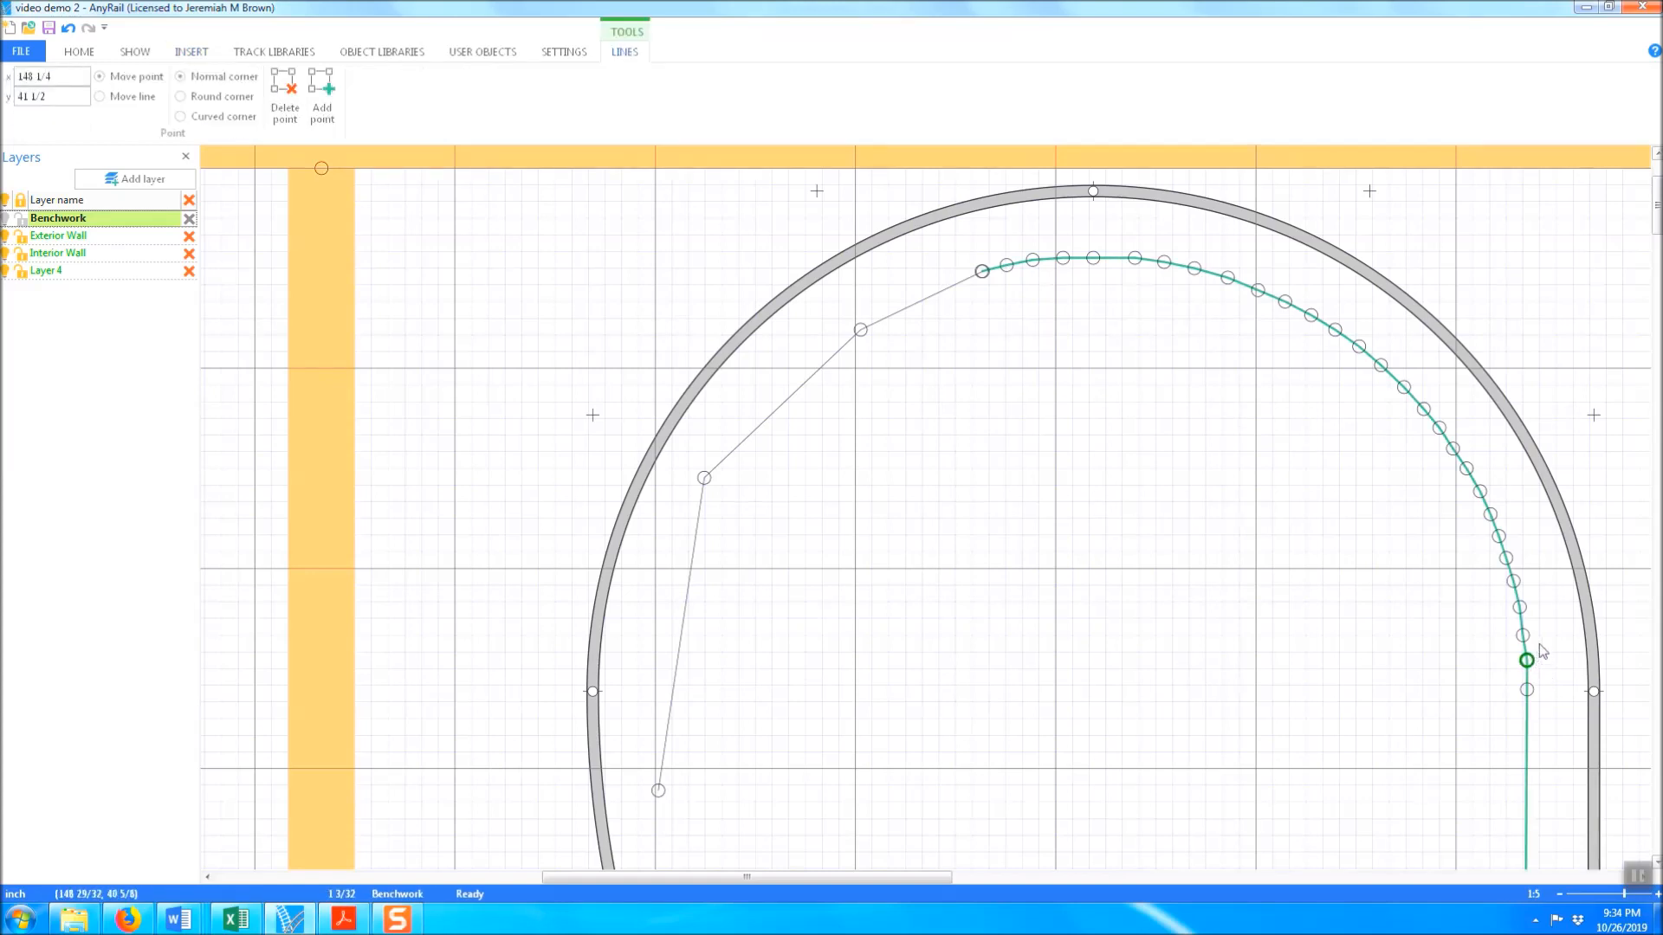
left_click(1525, 637)
left_click(1547, 627)
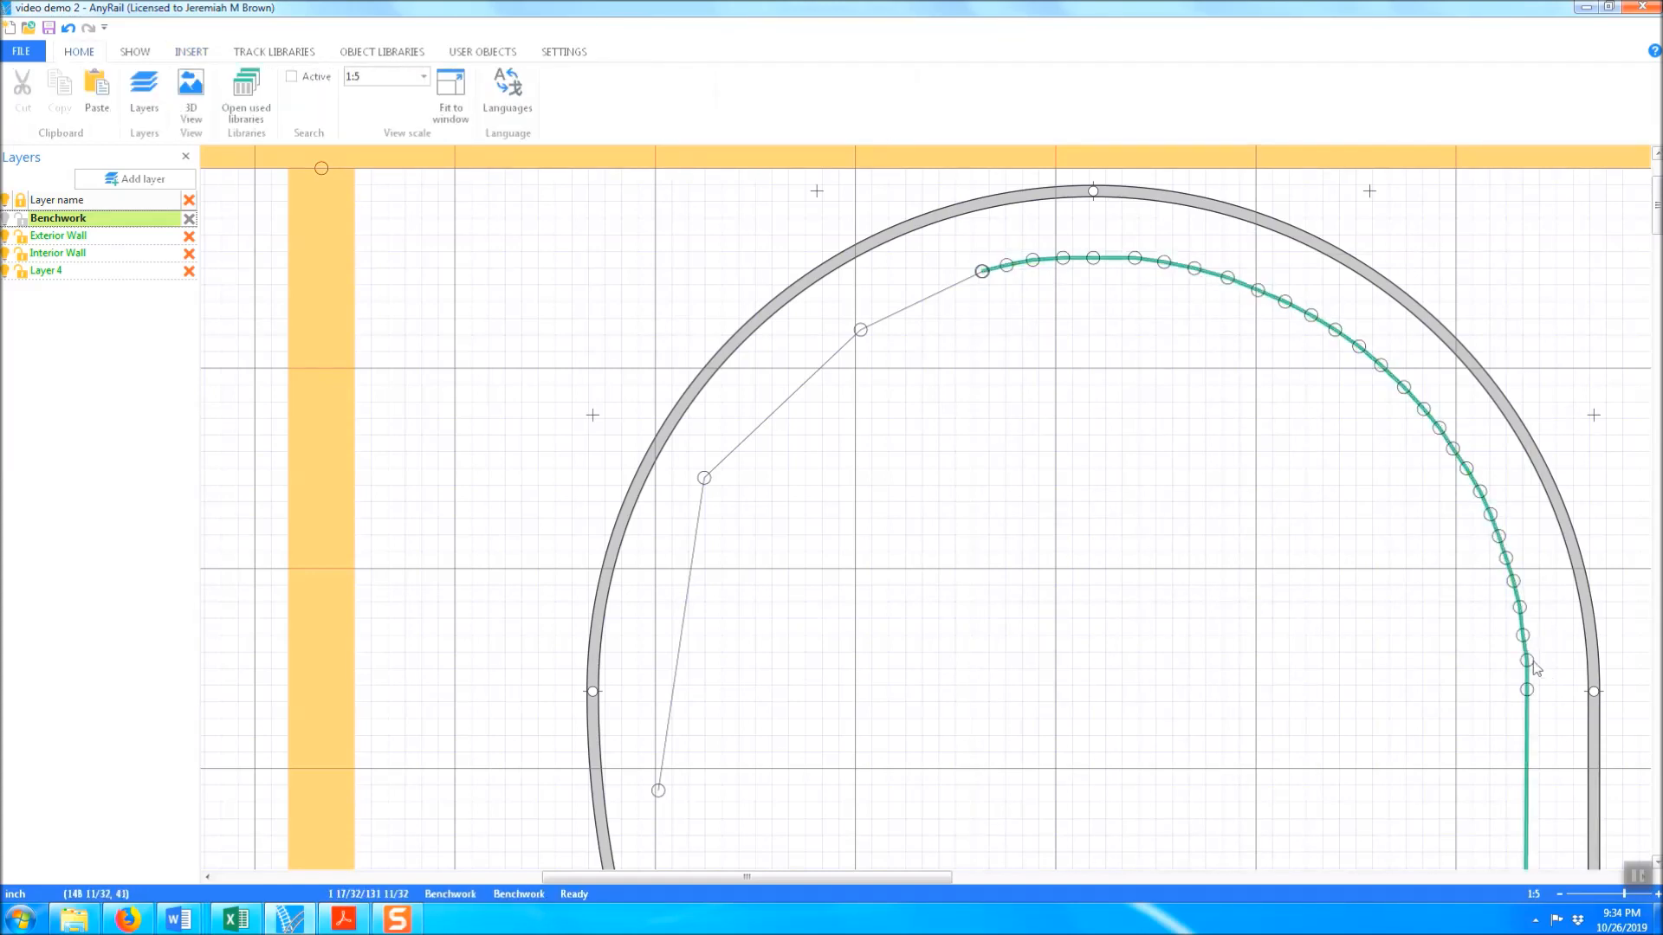
left_click(1522, 623)
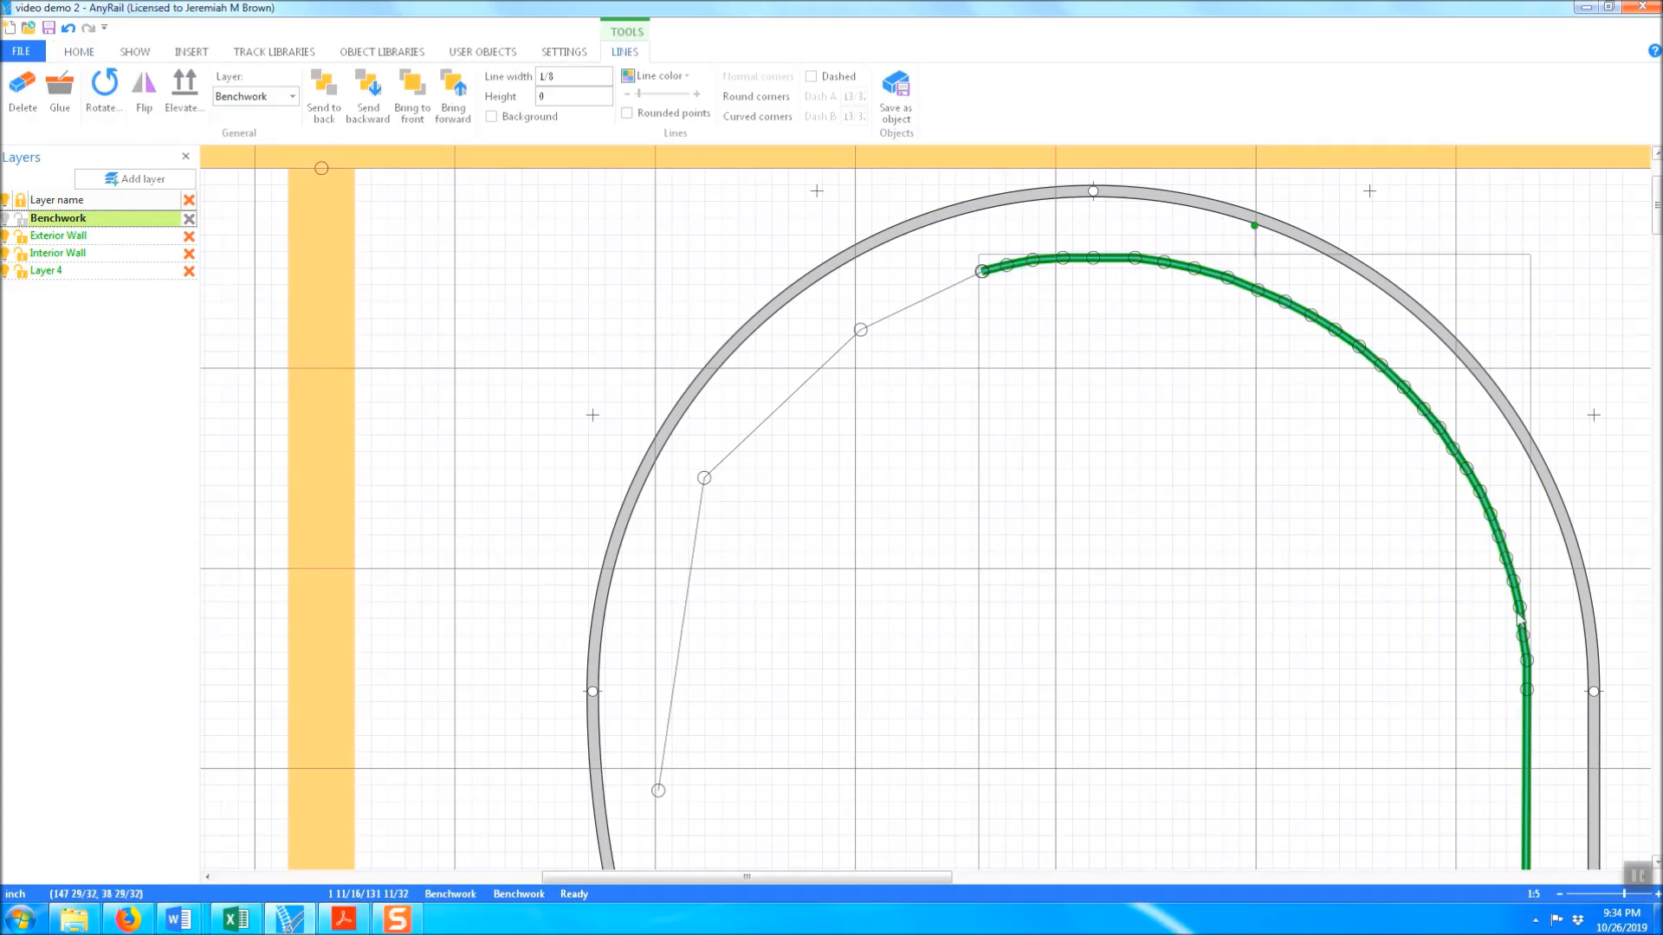
left_click(770, 106)
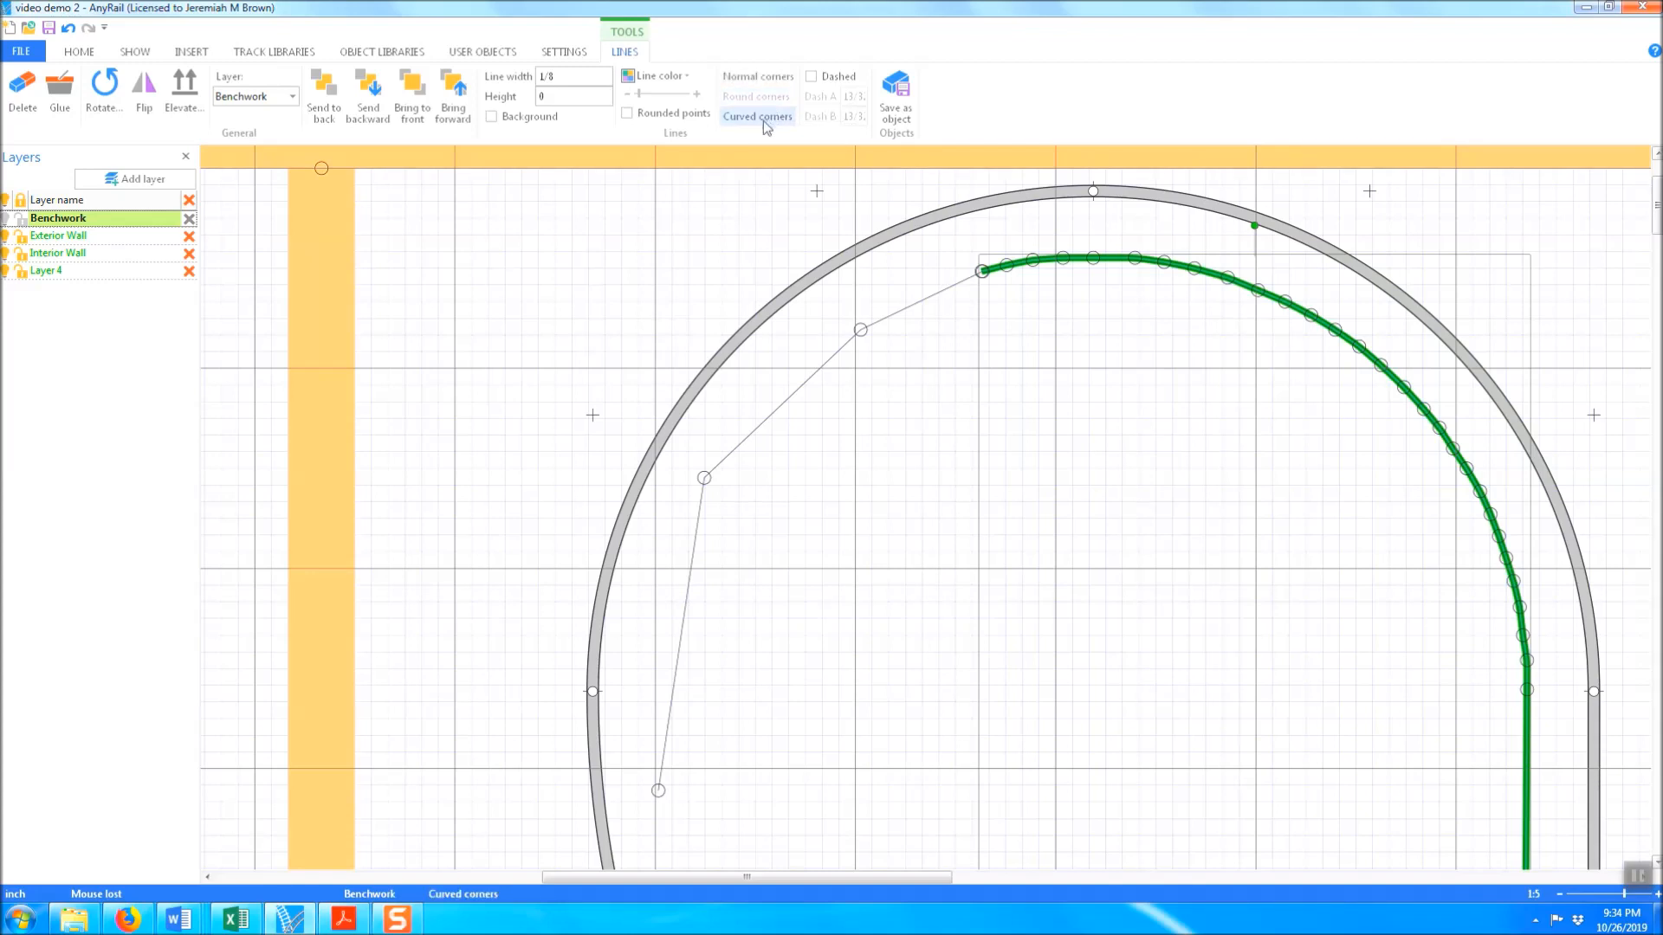
left_click(758, 97)
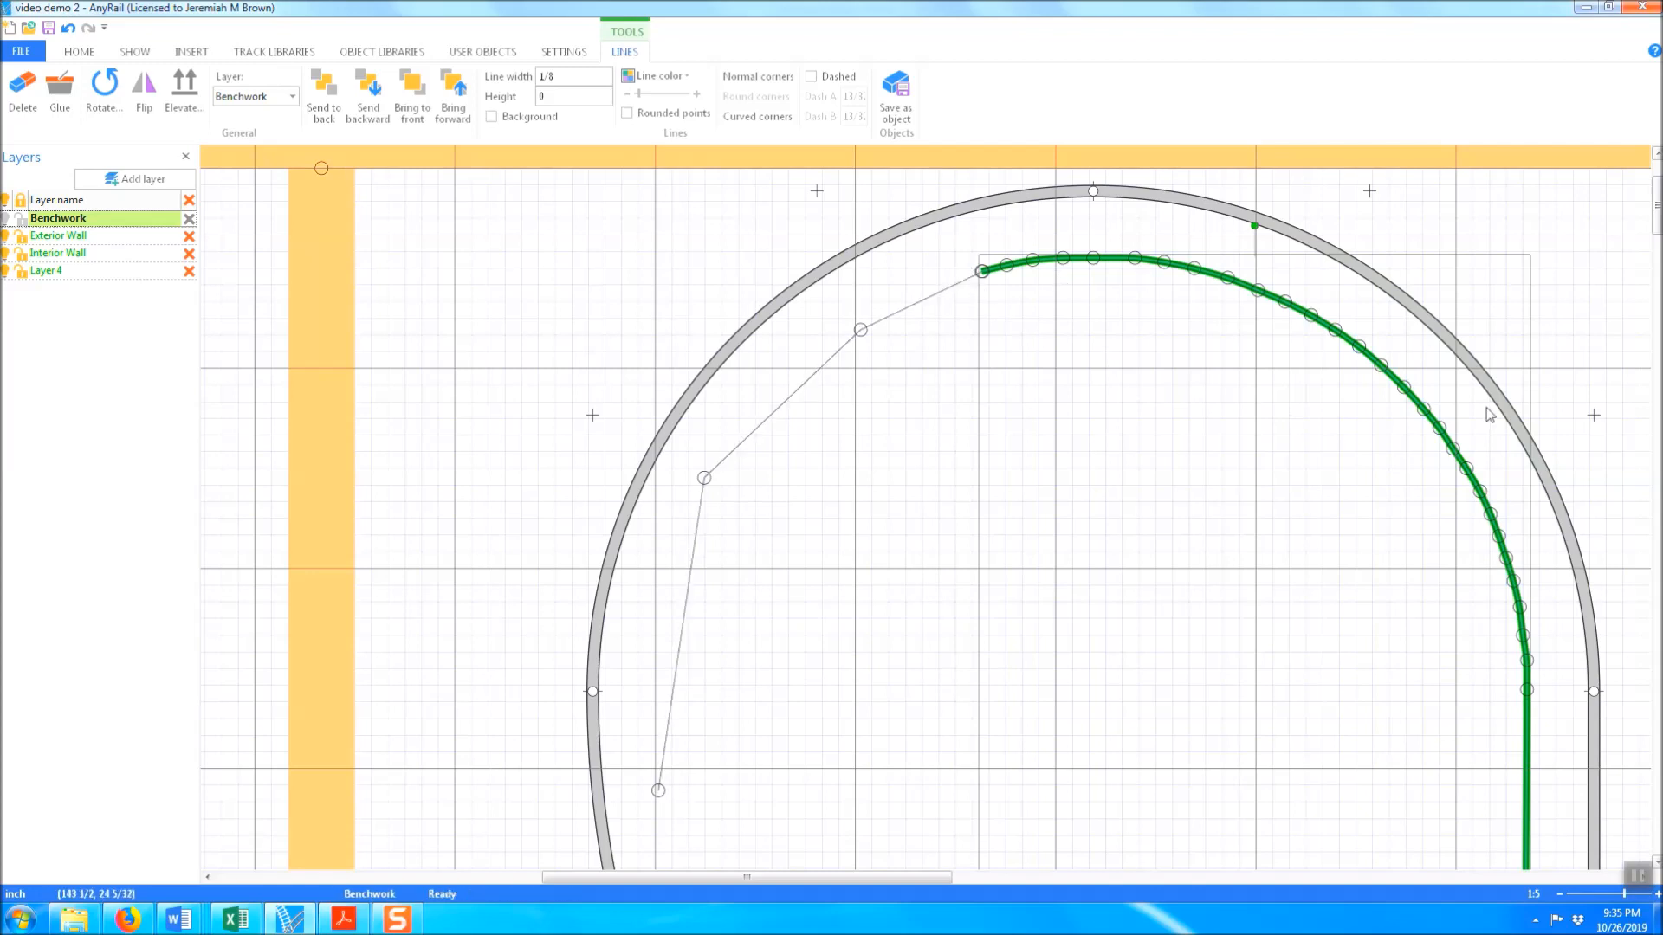
Apply Round corners to the left benchwork line and move its lower end point inward to about (97 31/32, 48 5/8)
left_click(909, 453)
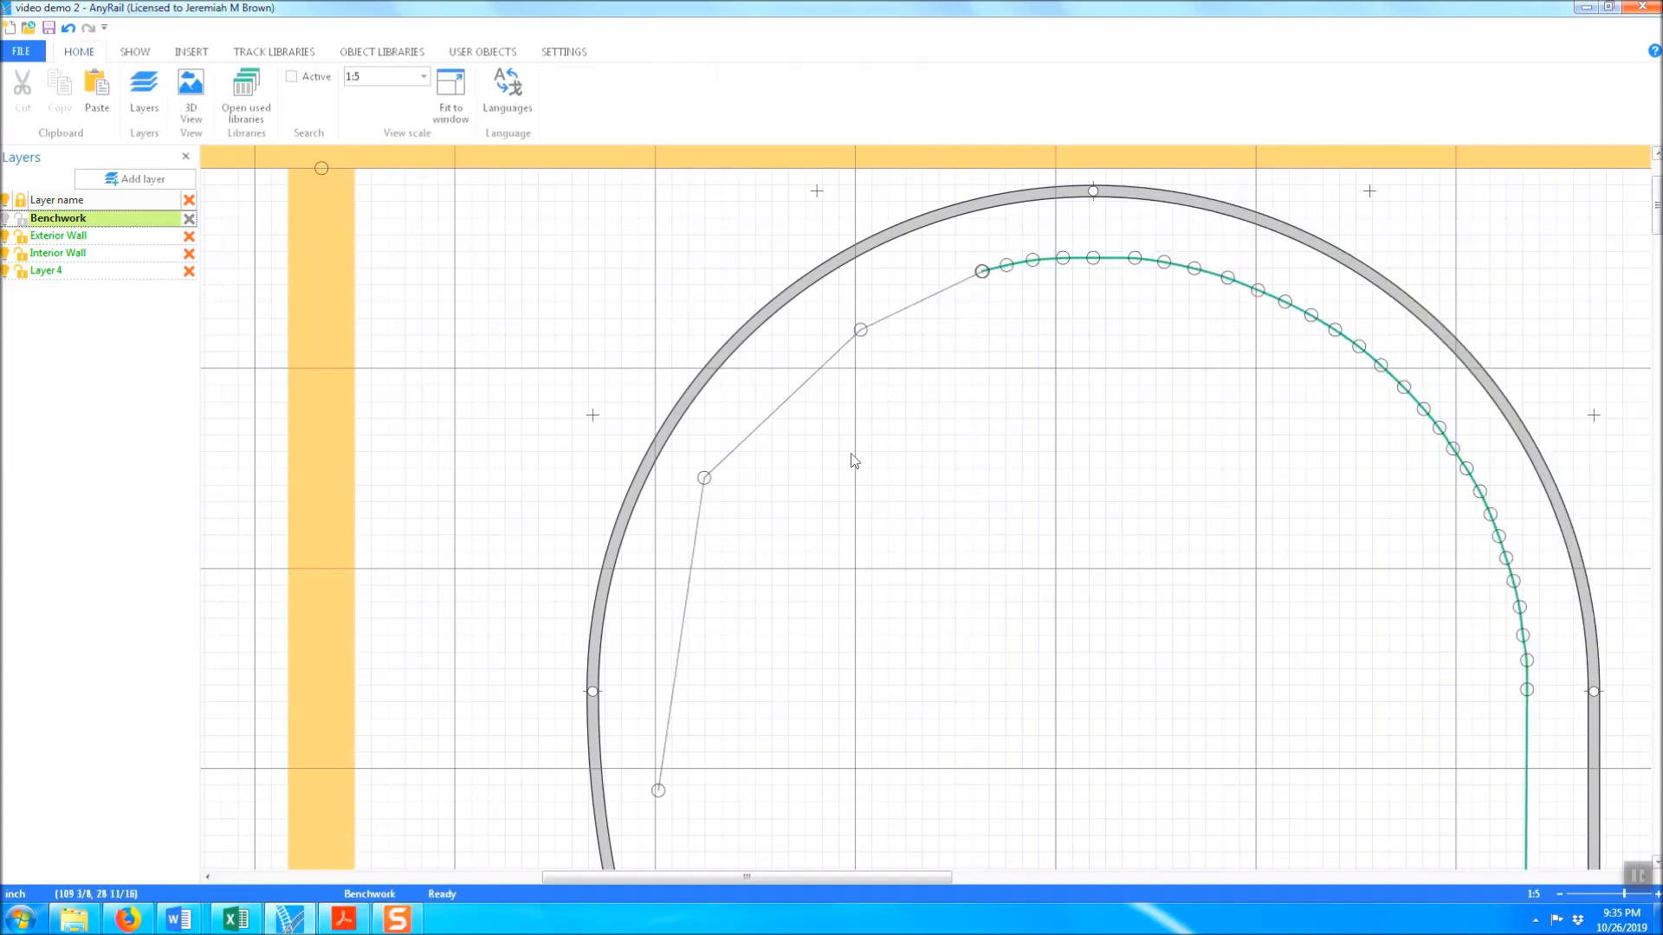
left_click(704, 477)
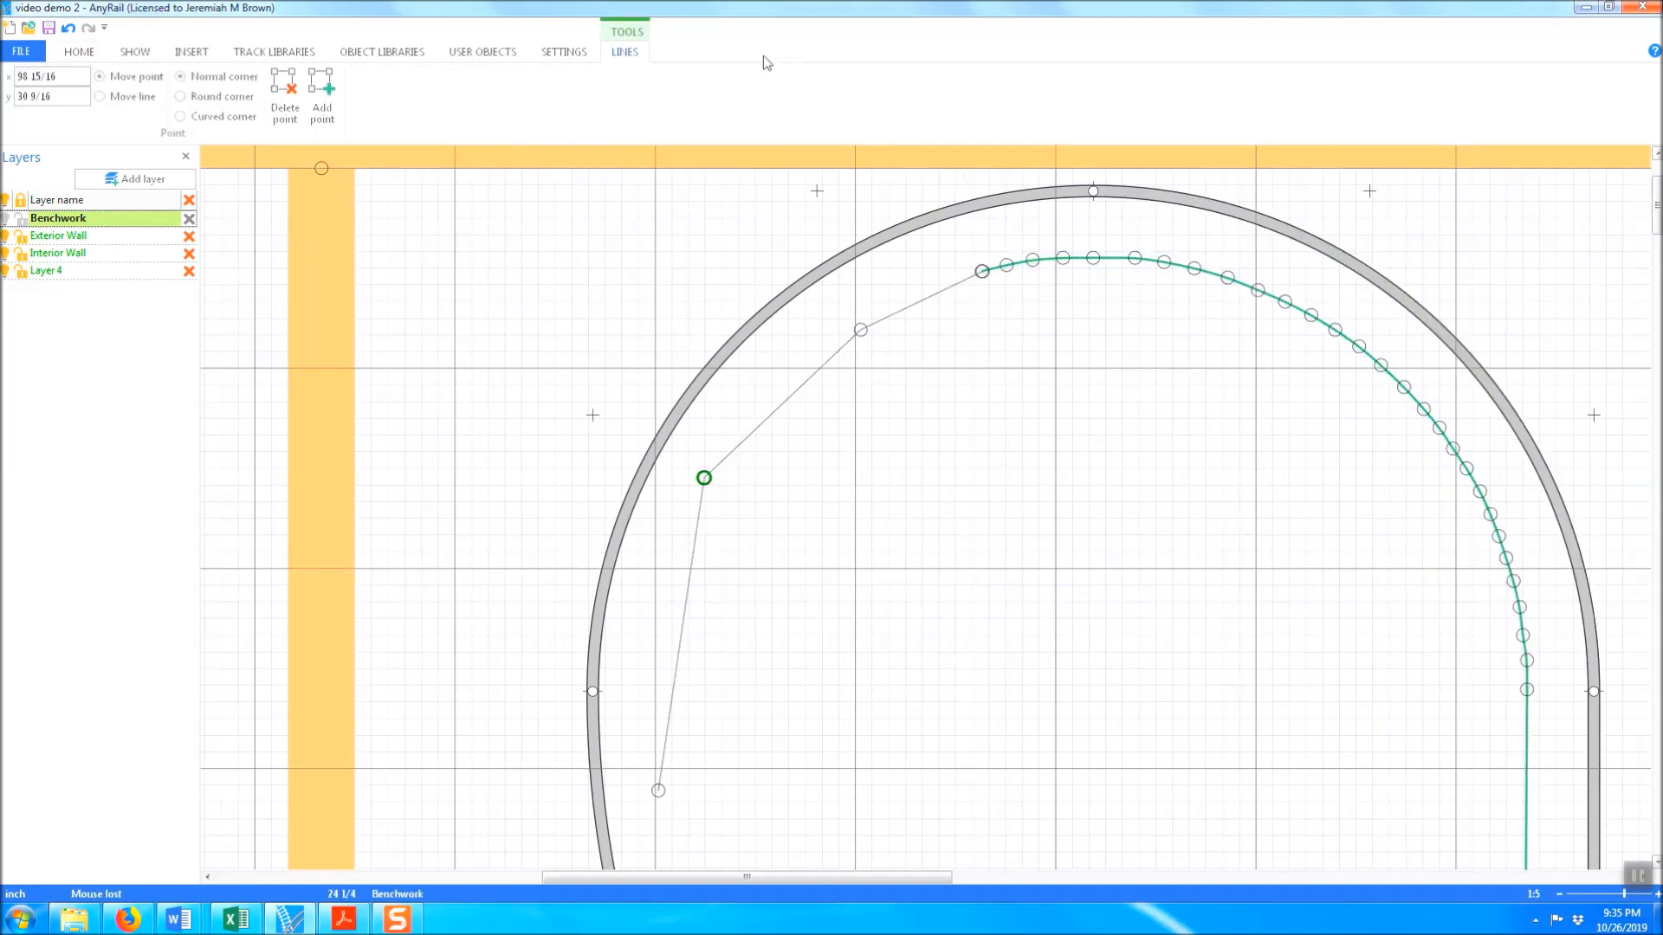
left_click(736, 459)
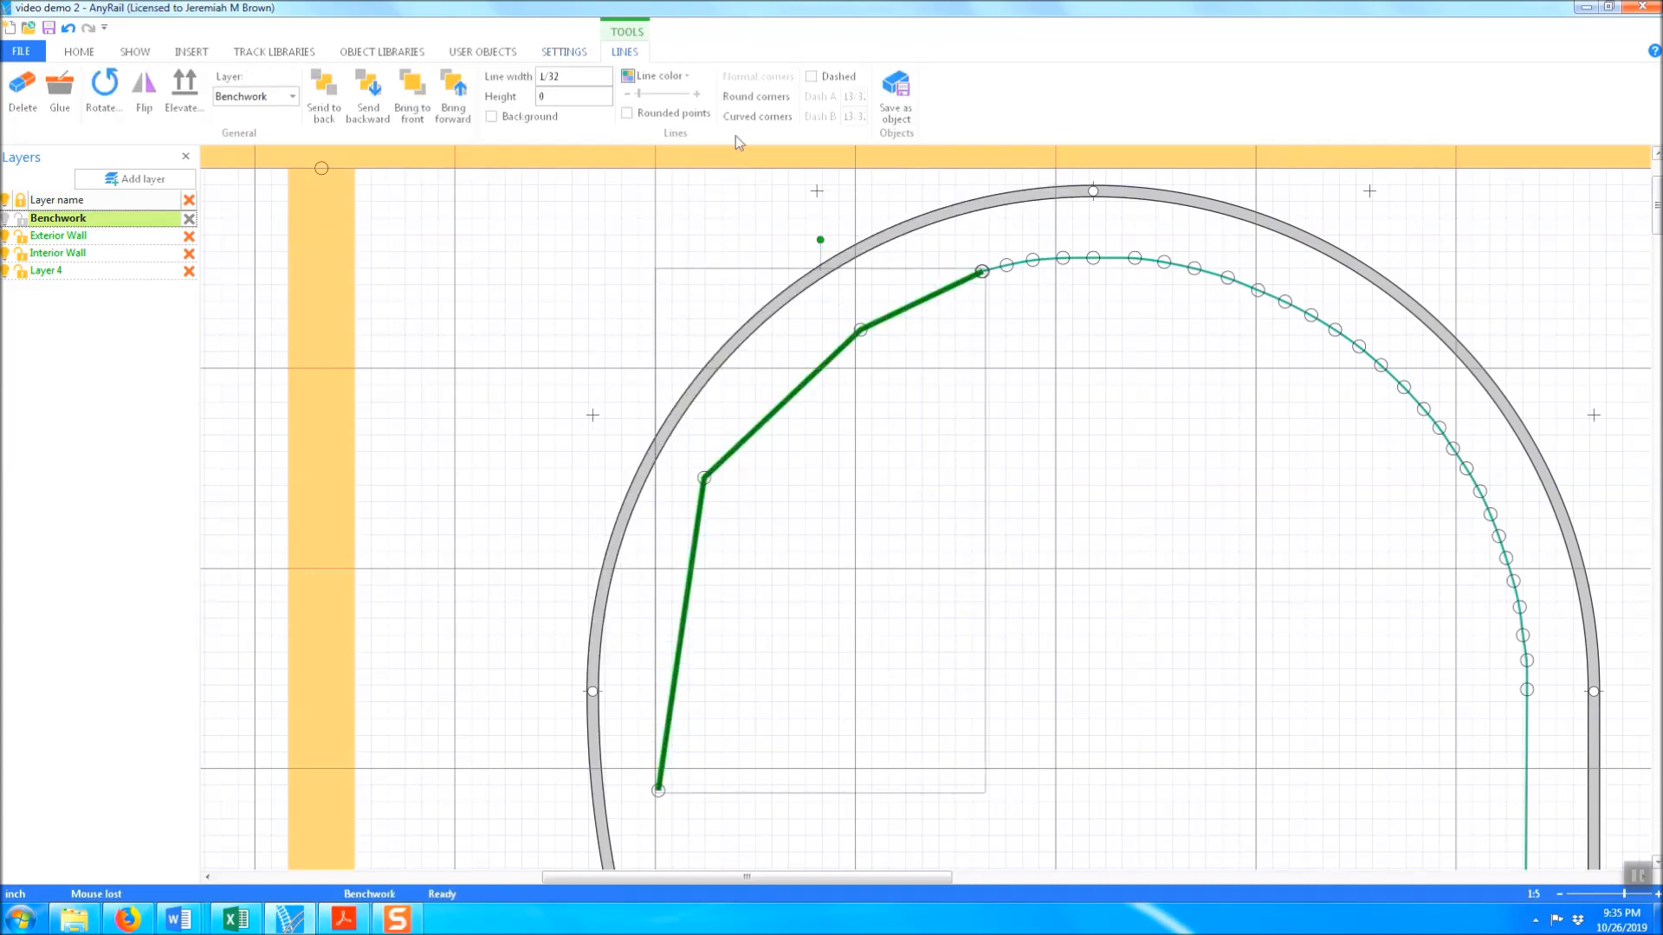
left_click(750, 97)
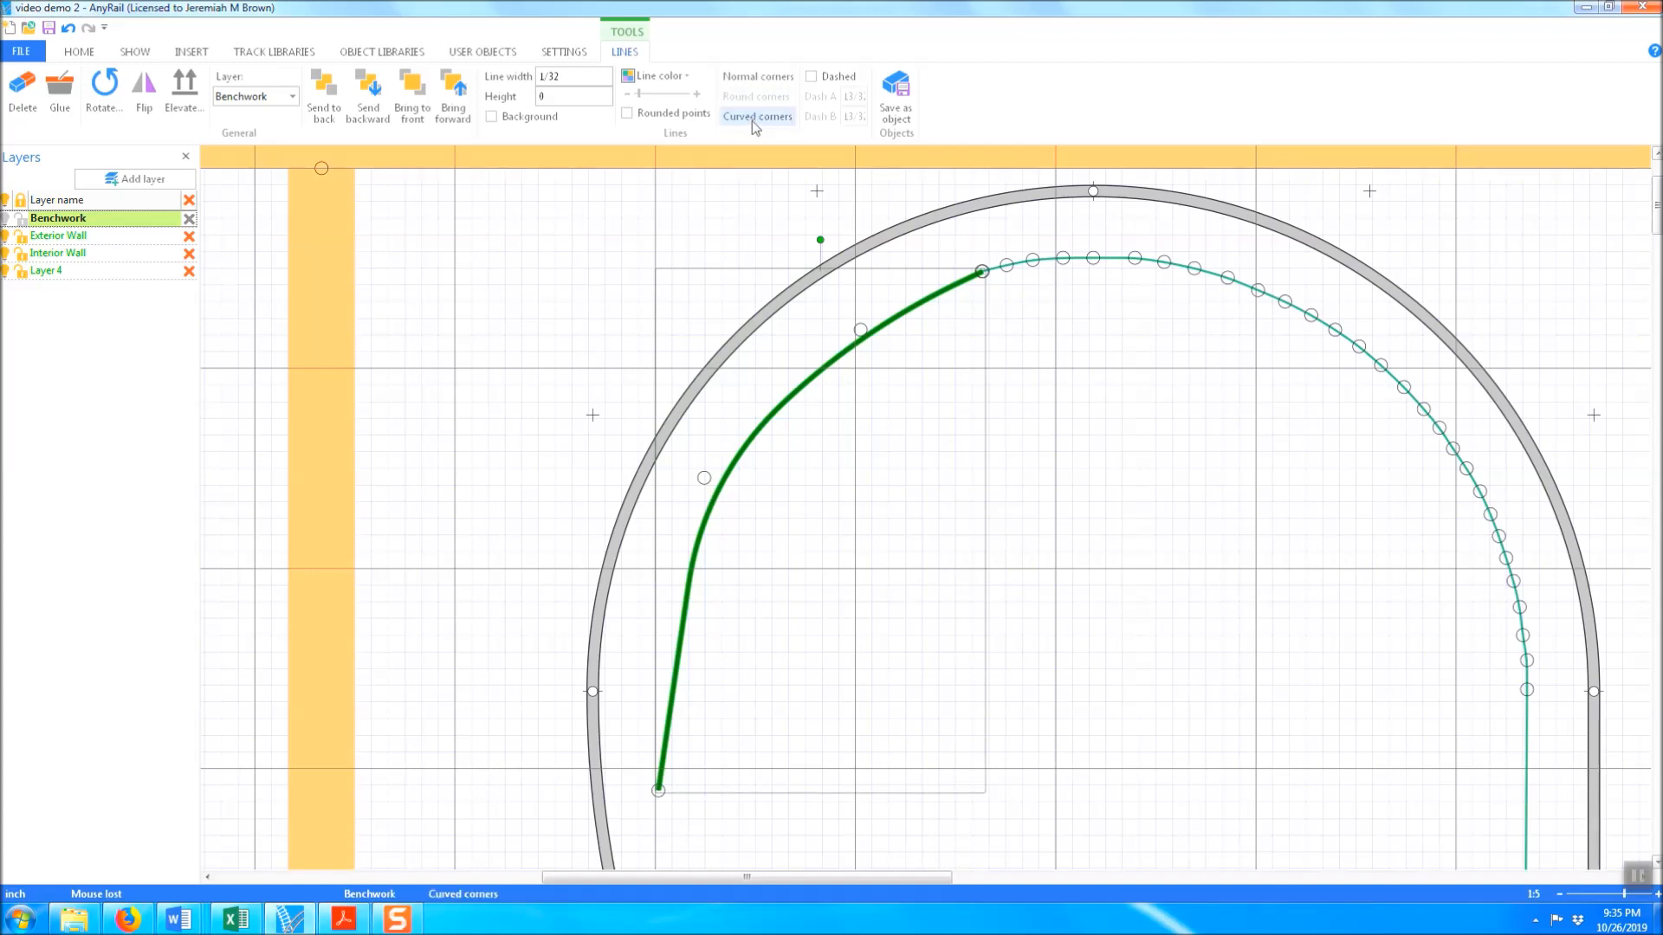
left_click(752, 119)
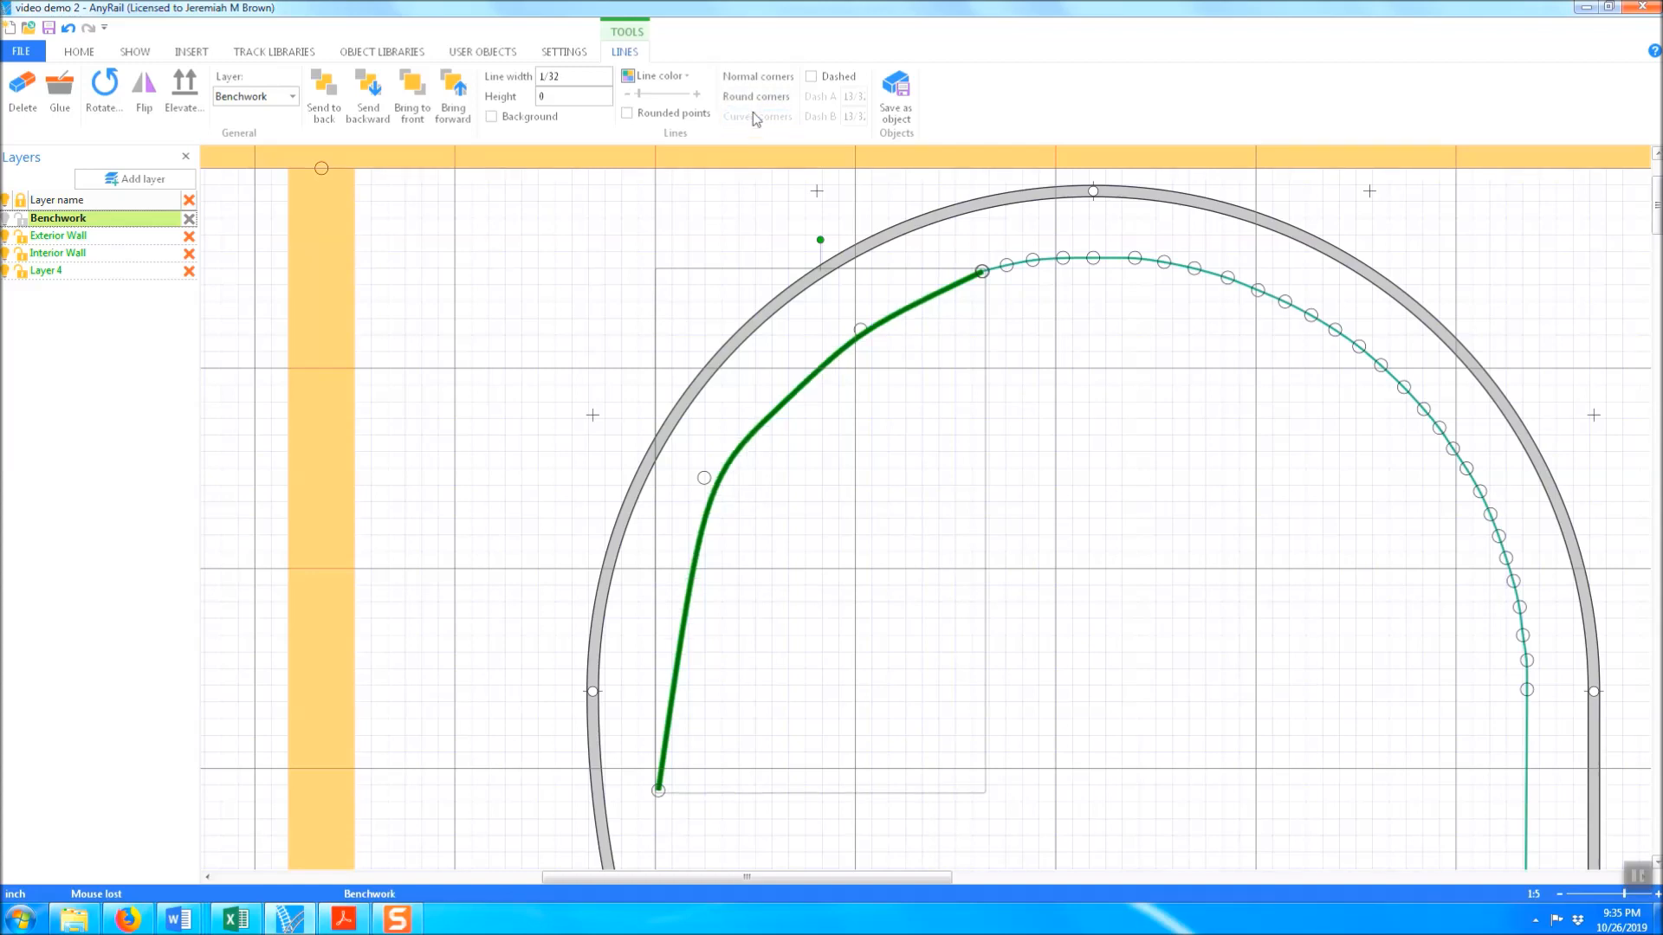
left_click(757, 99)
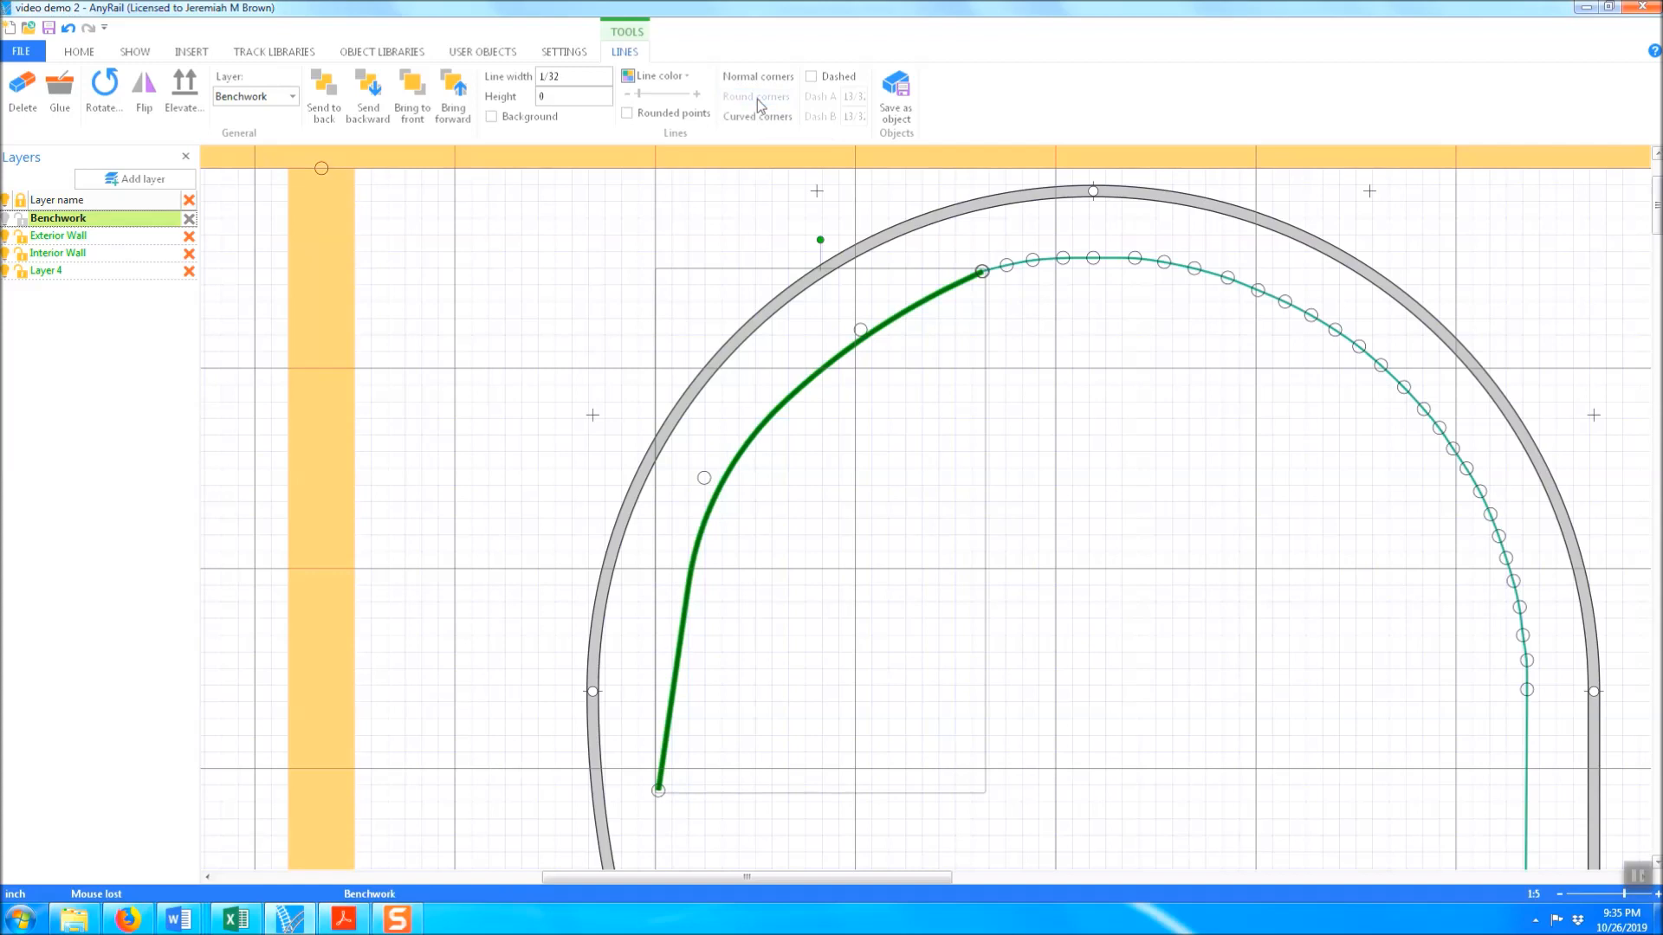
left_click(659, 793)
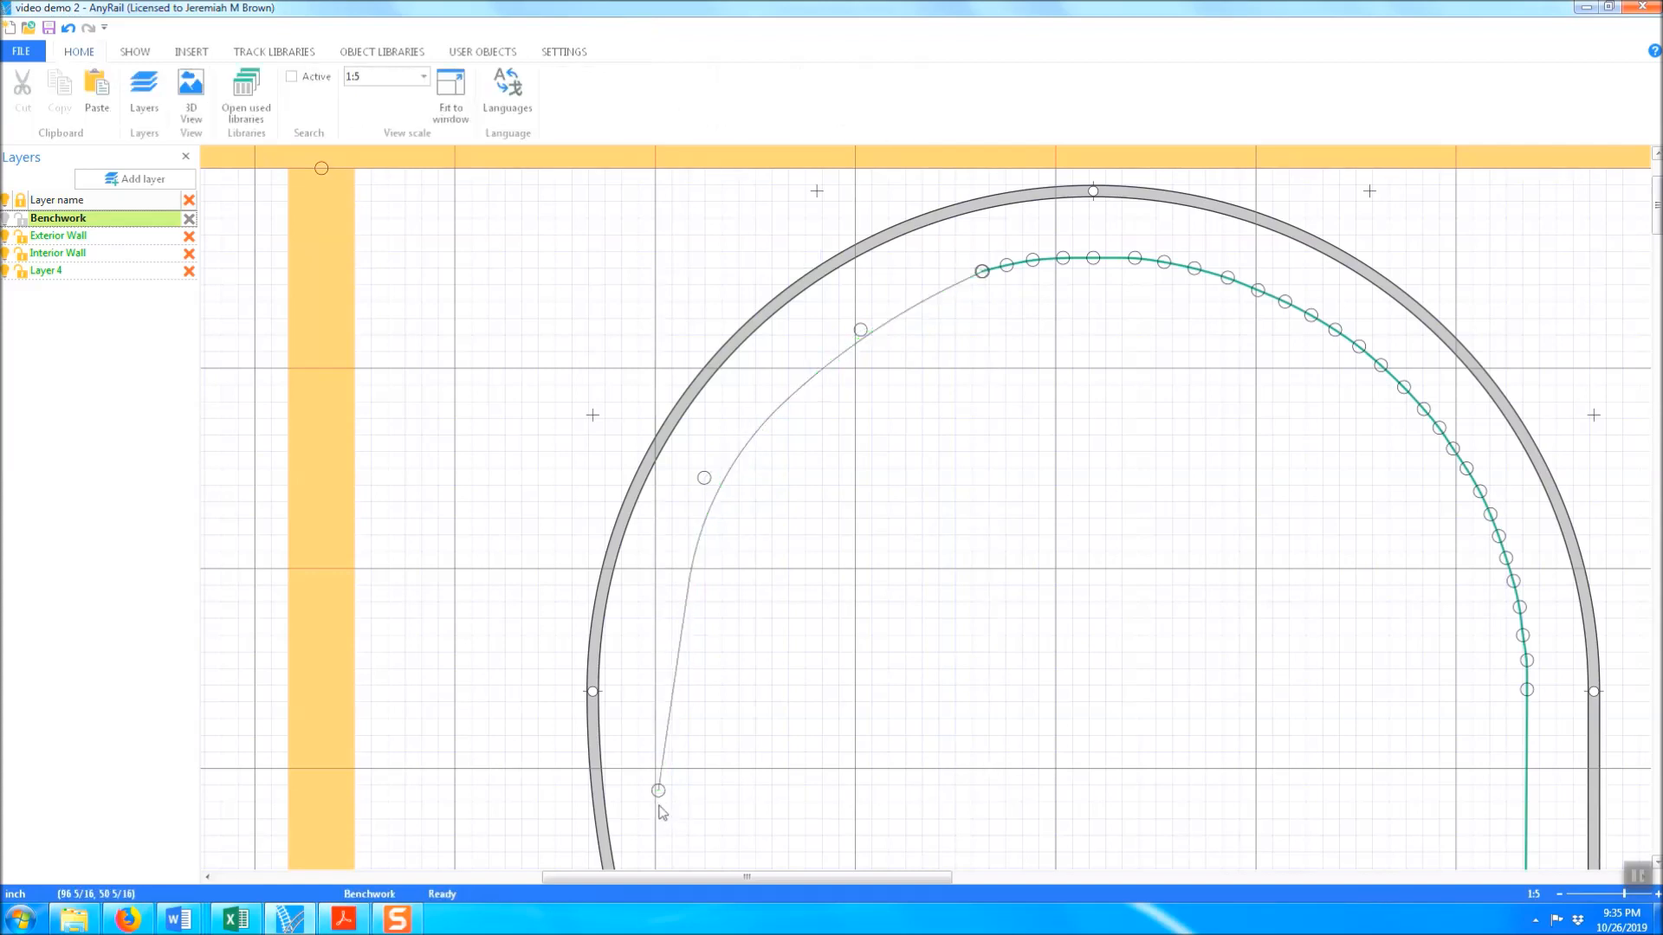
left_click_drag(659, 793, 690, 782)
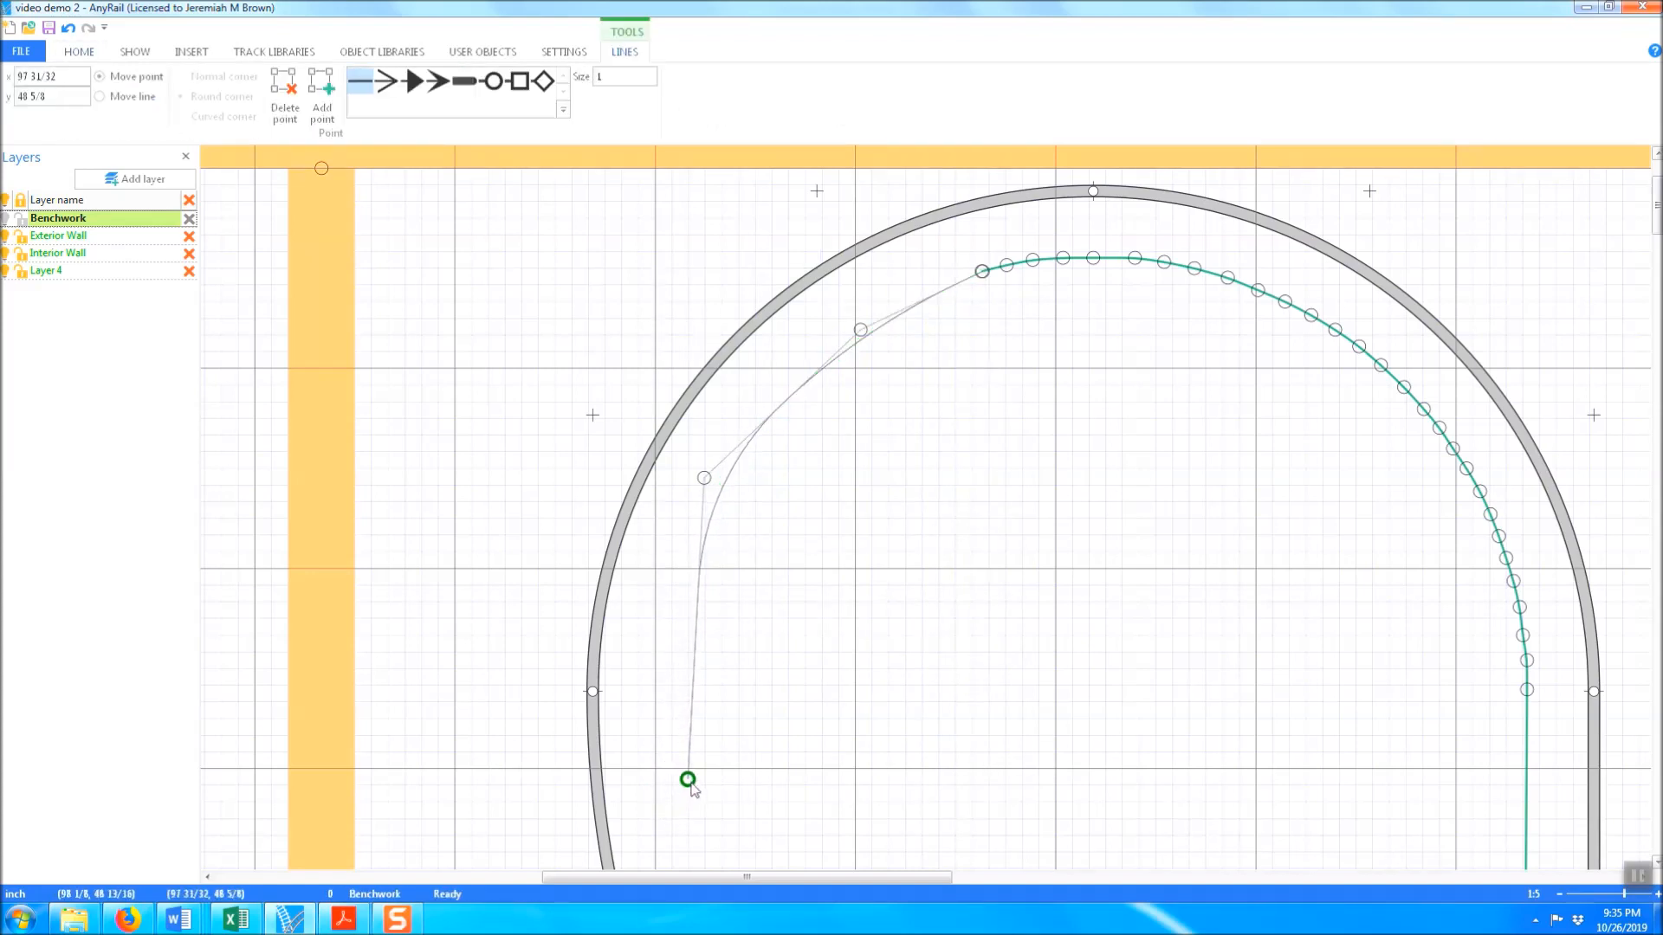
Give the left benchwork line the same teal green color as the right one and set its line width to 1/8
left_click(857, 333)
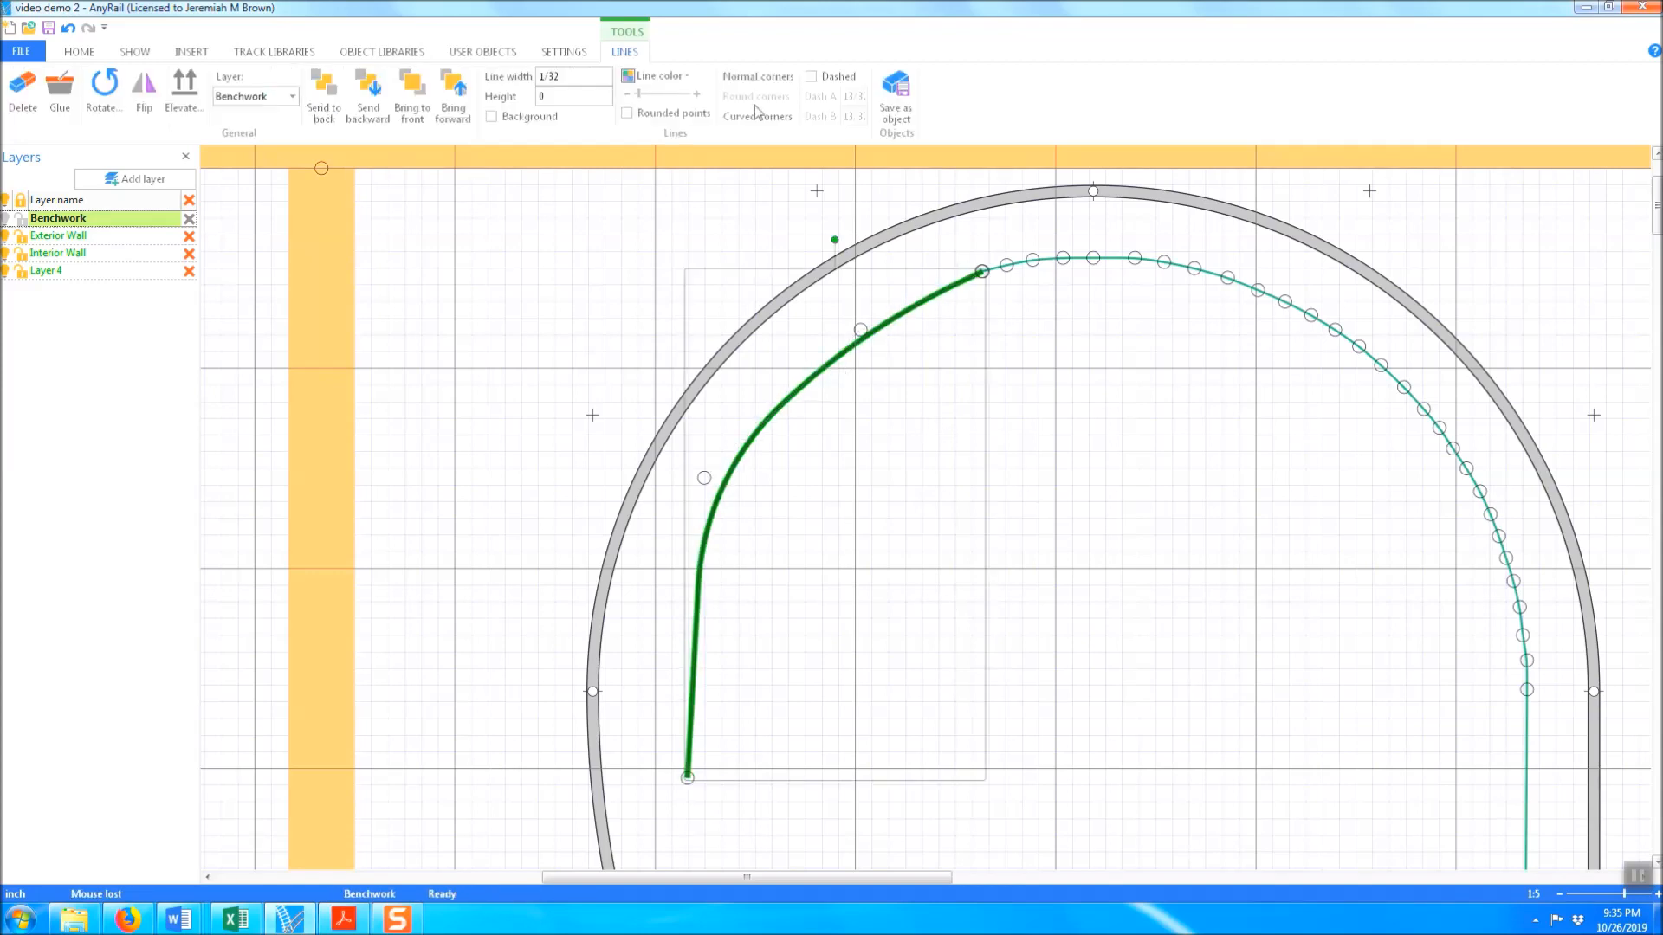
left_click(669, 80)
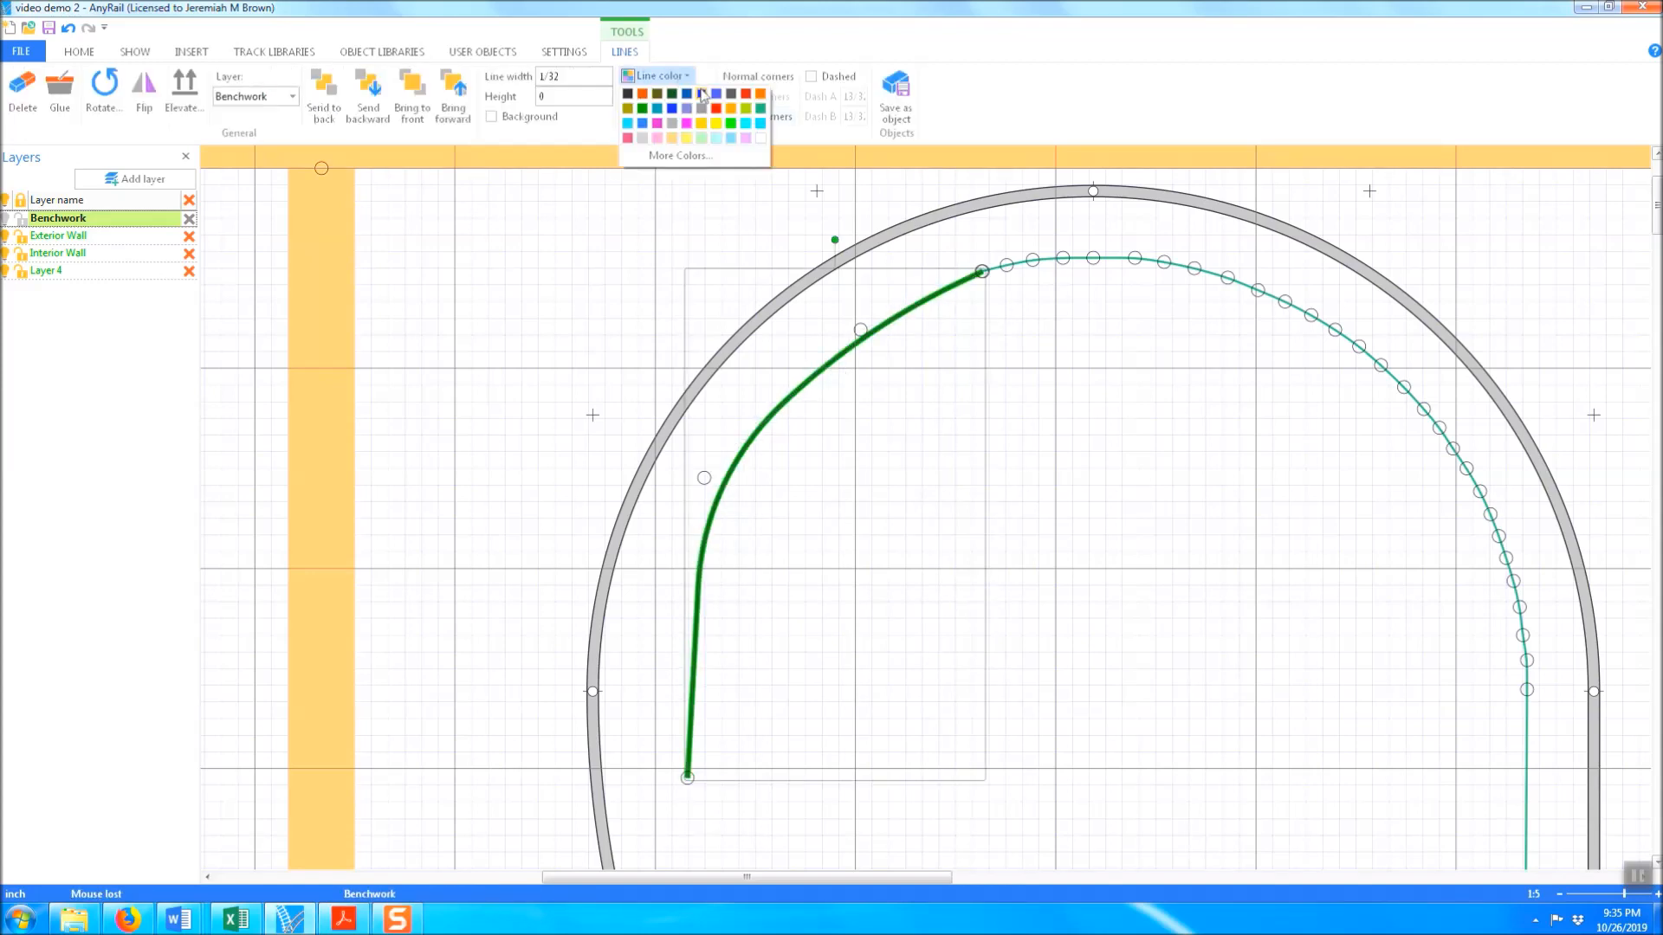
left_click(760, 109)
left_click(570, 78)
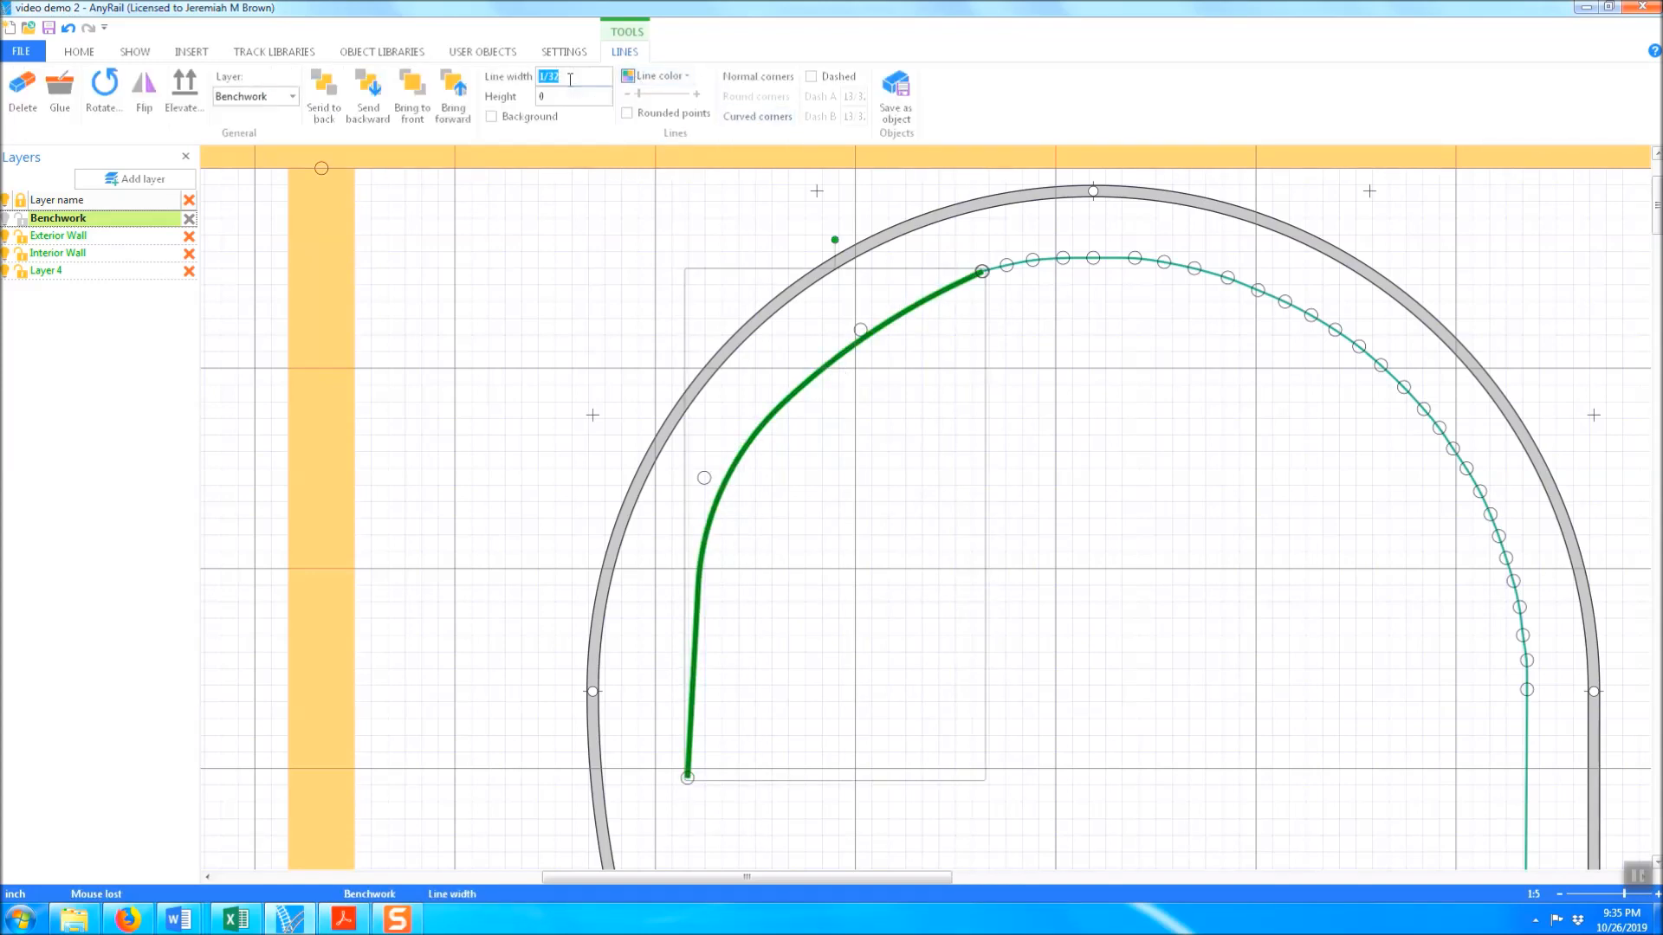
type("1/8")
key("Return")
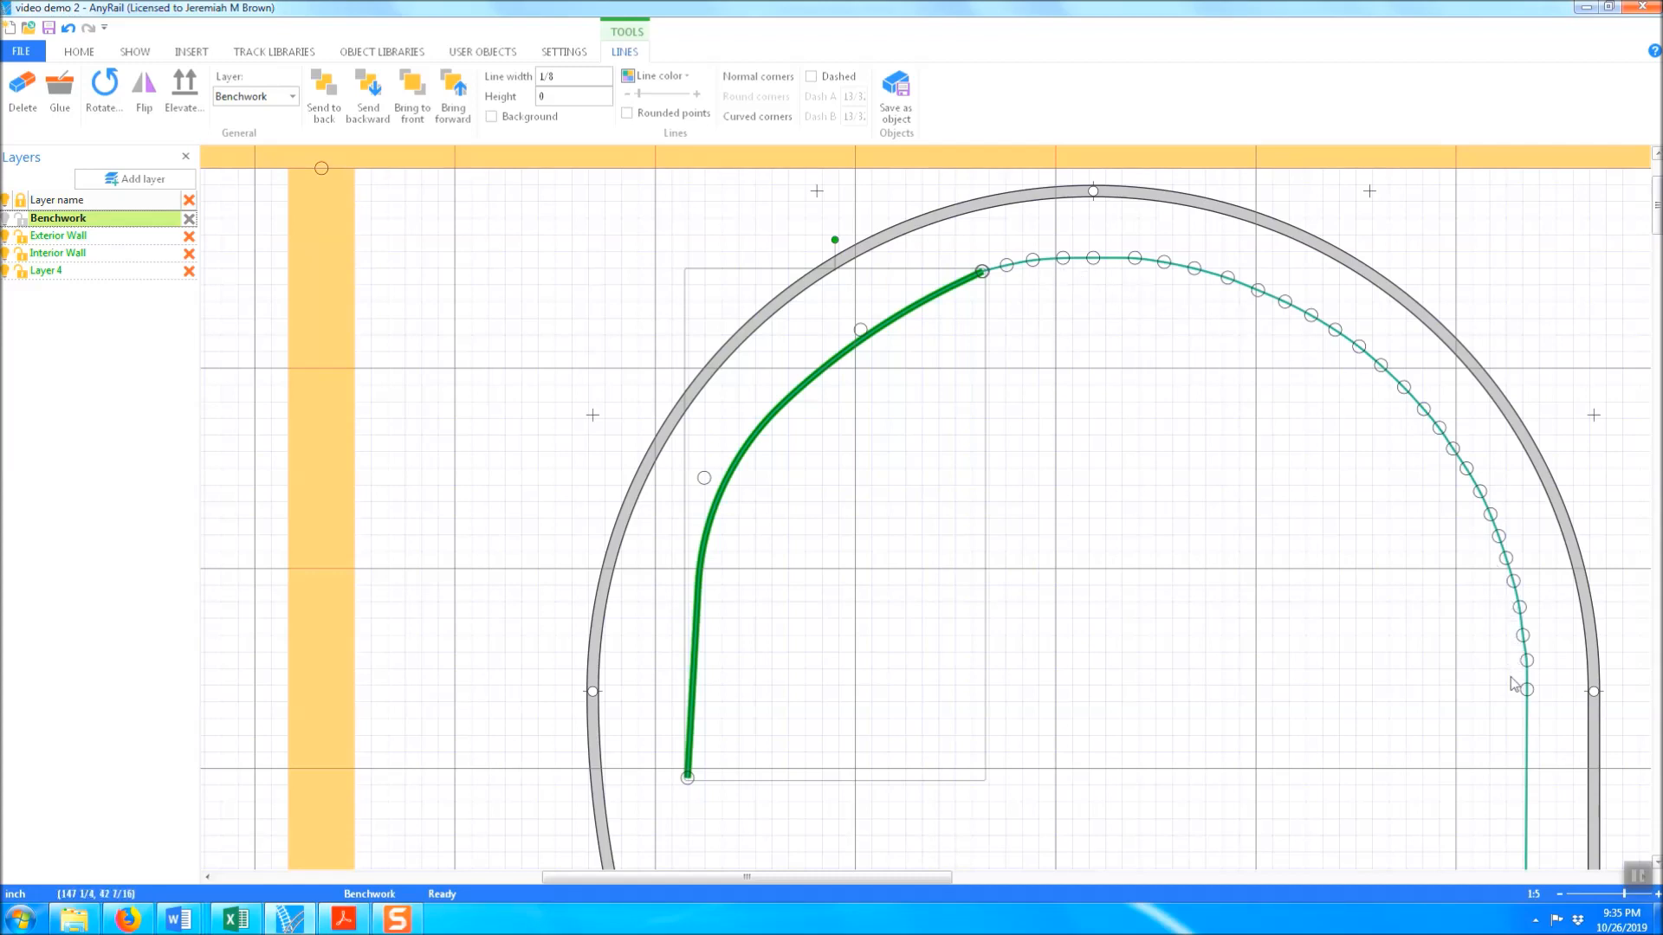
Set the snap-to-grid size for lines and surfaces to 1/4
left_click(576, 54)
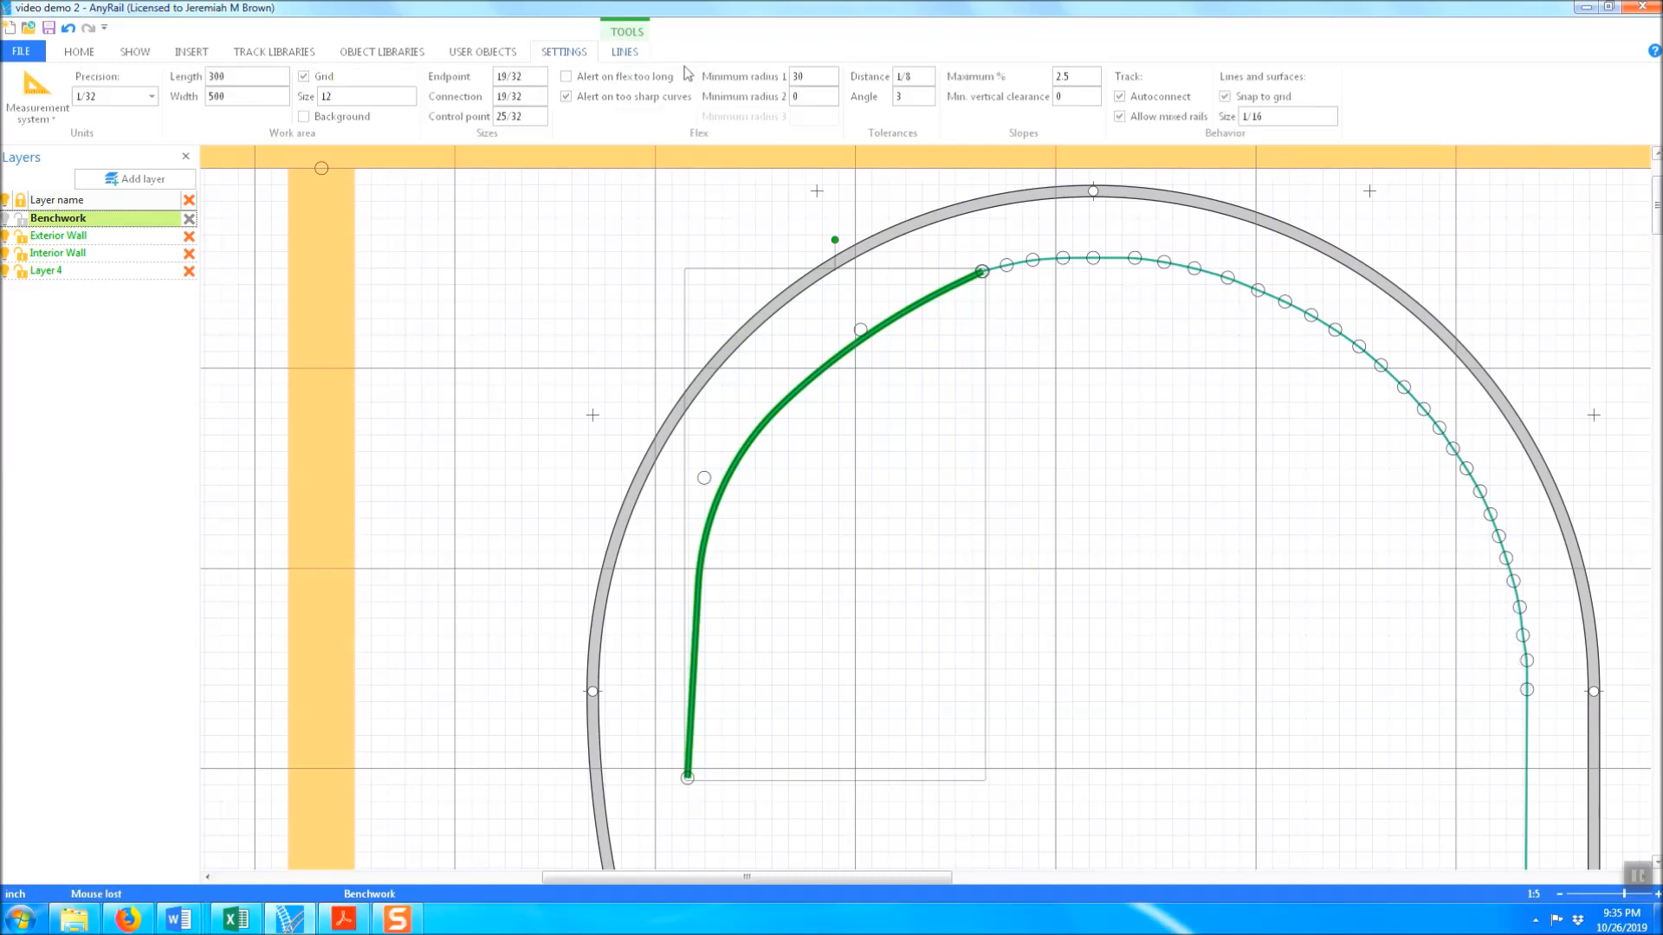
left_click(1312, 117)
type("1/")
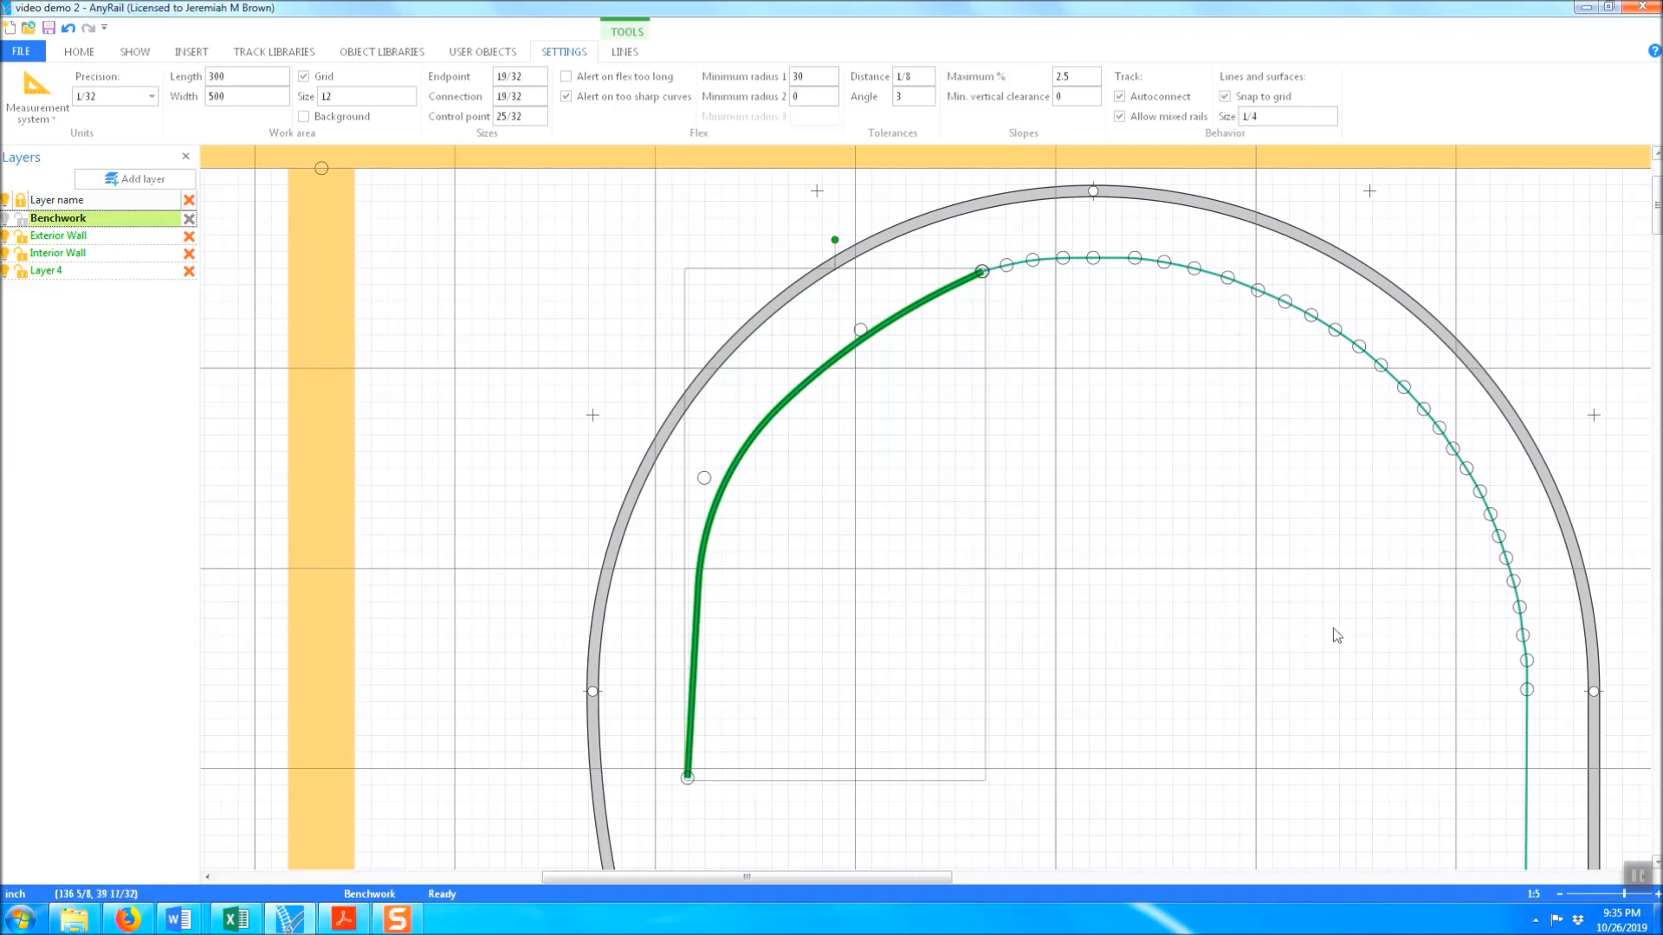
left_click(1198, 649)
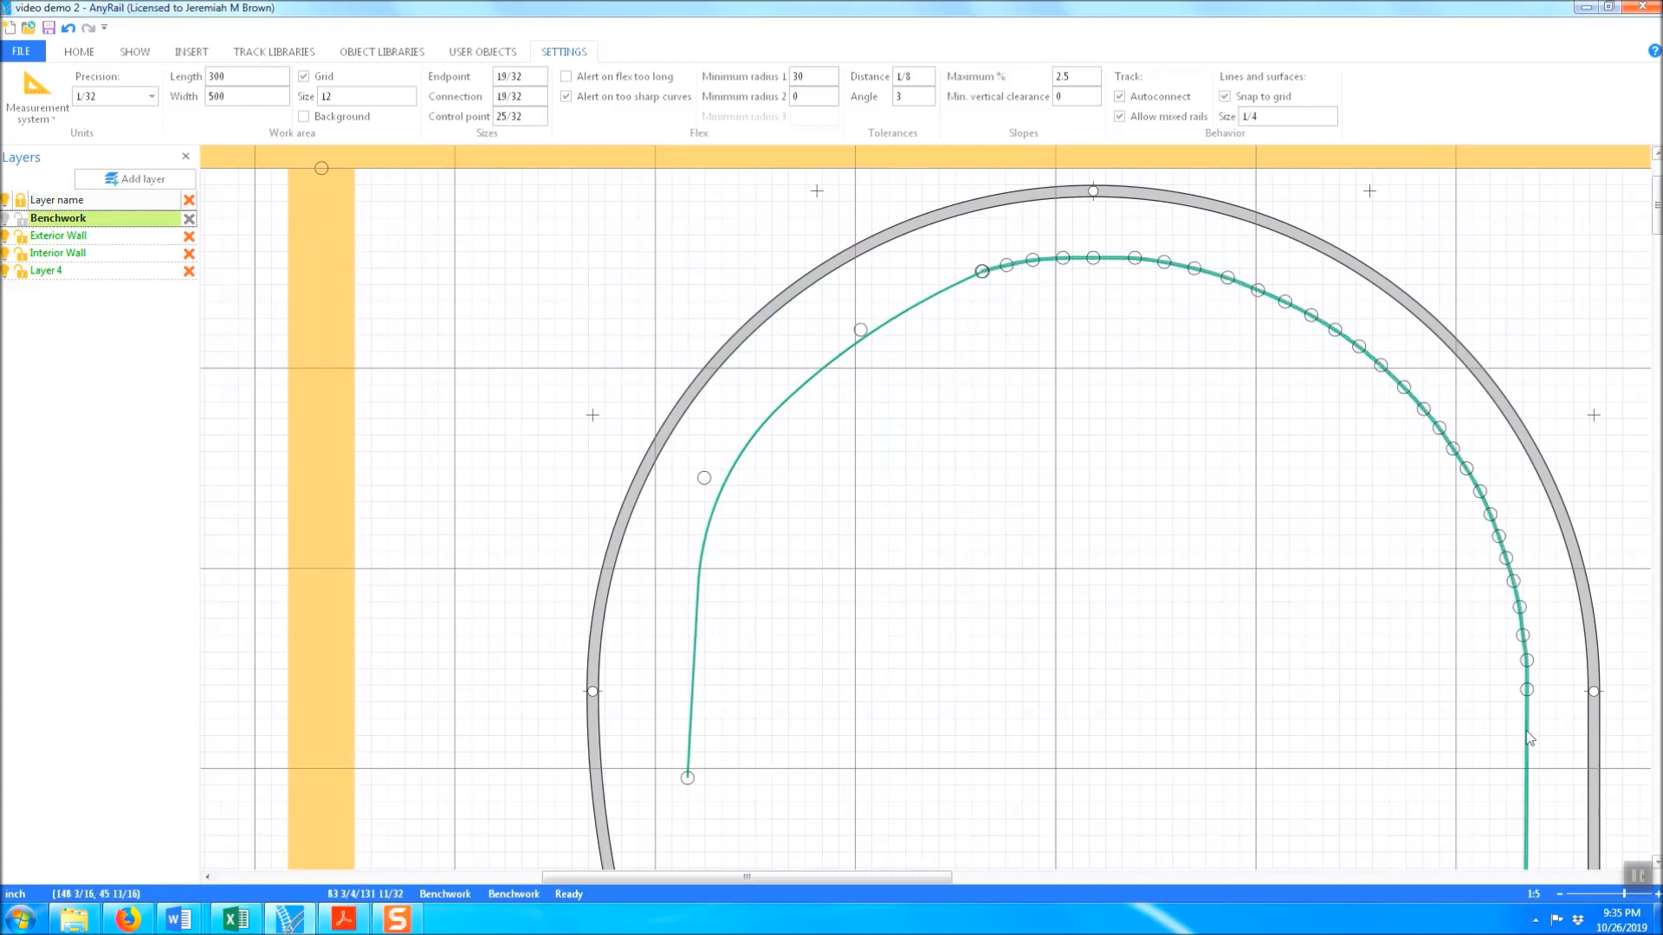
Group the left and right benchwork lines together
left_click(1200, 490)
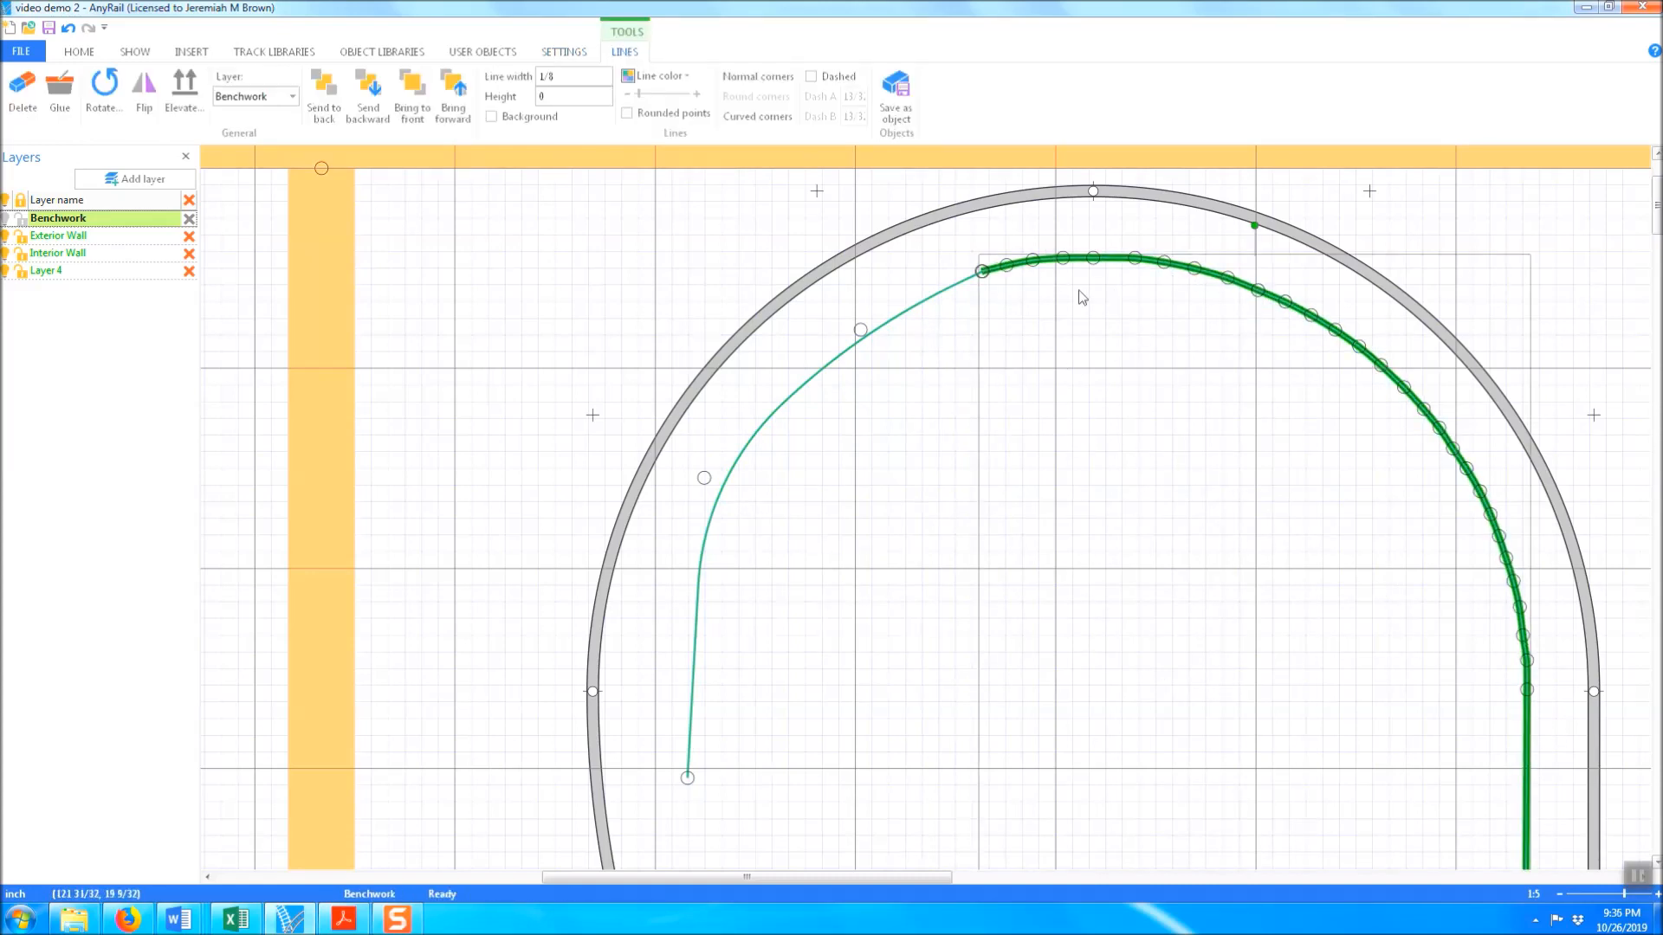
left_click(906, 310, "ctrl")
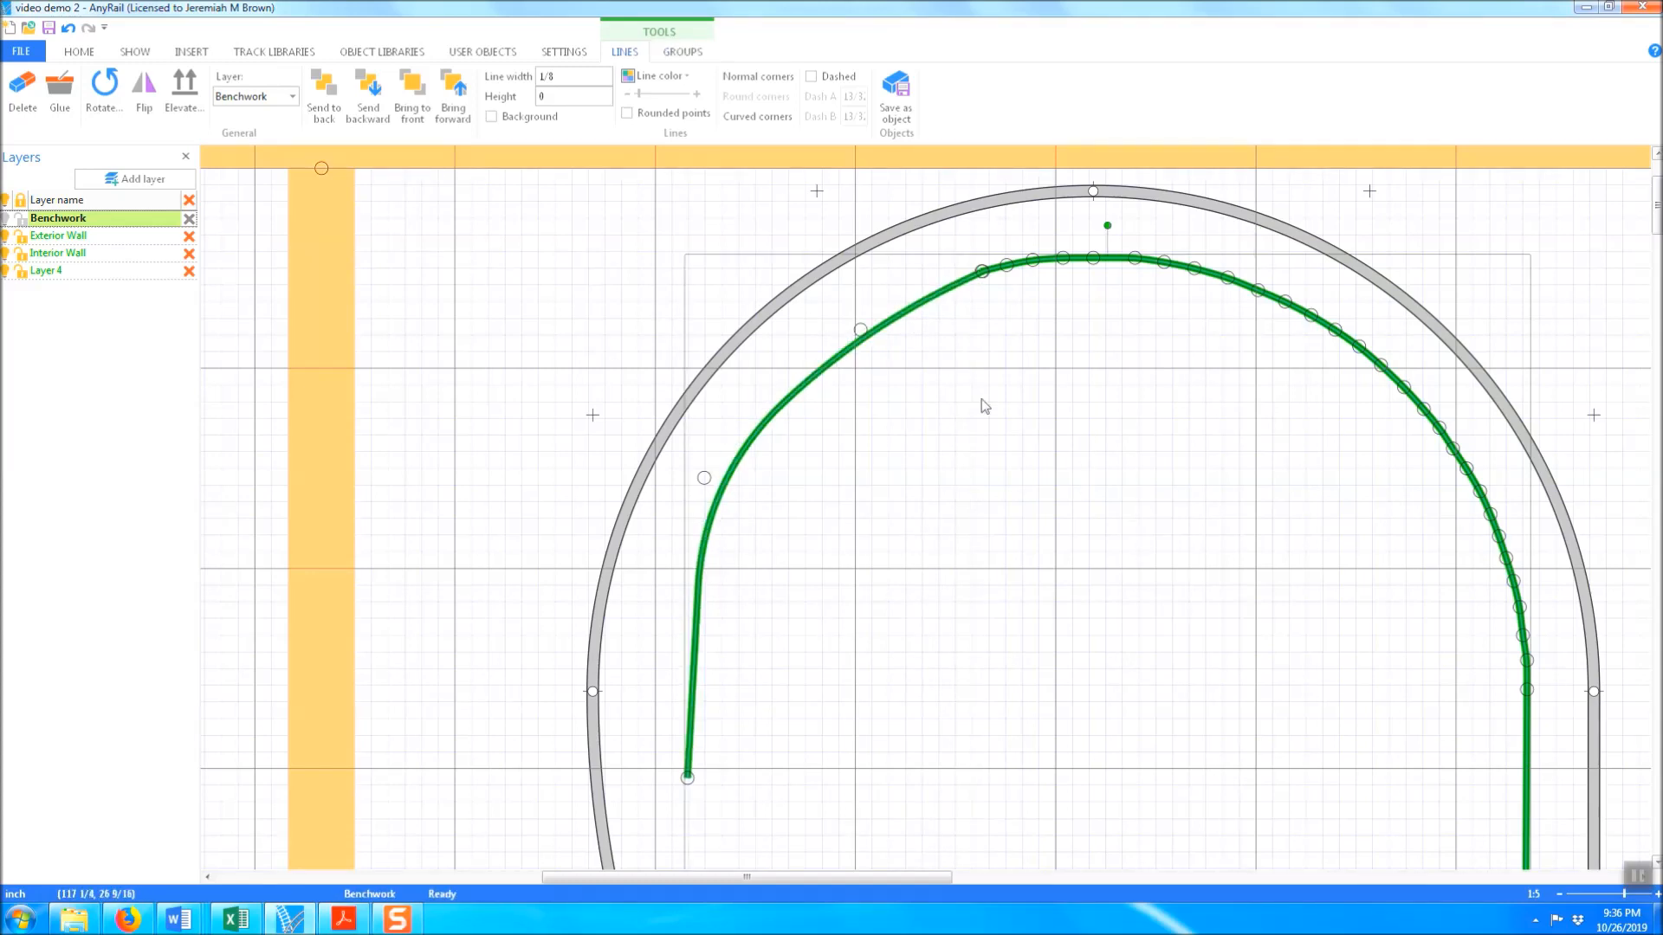
left_click(683, 53)
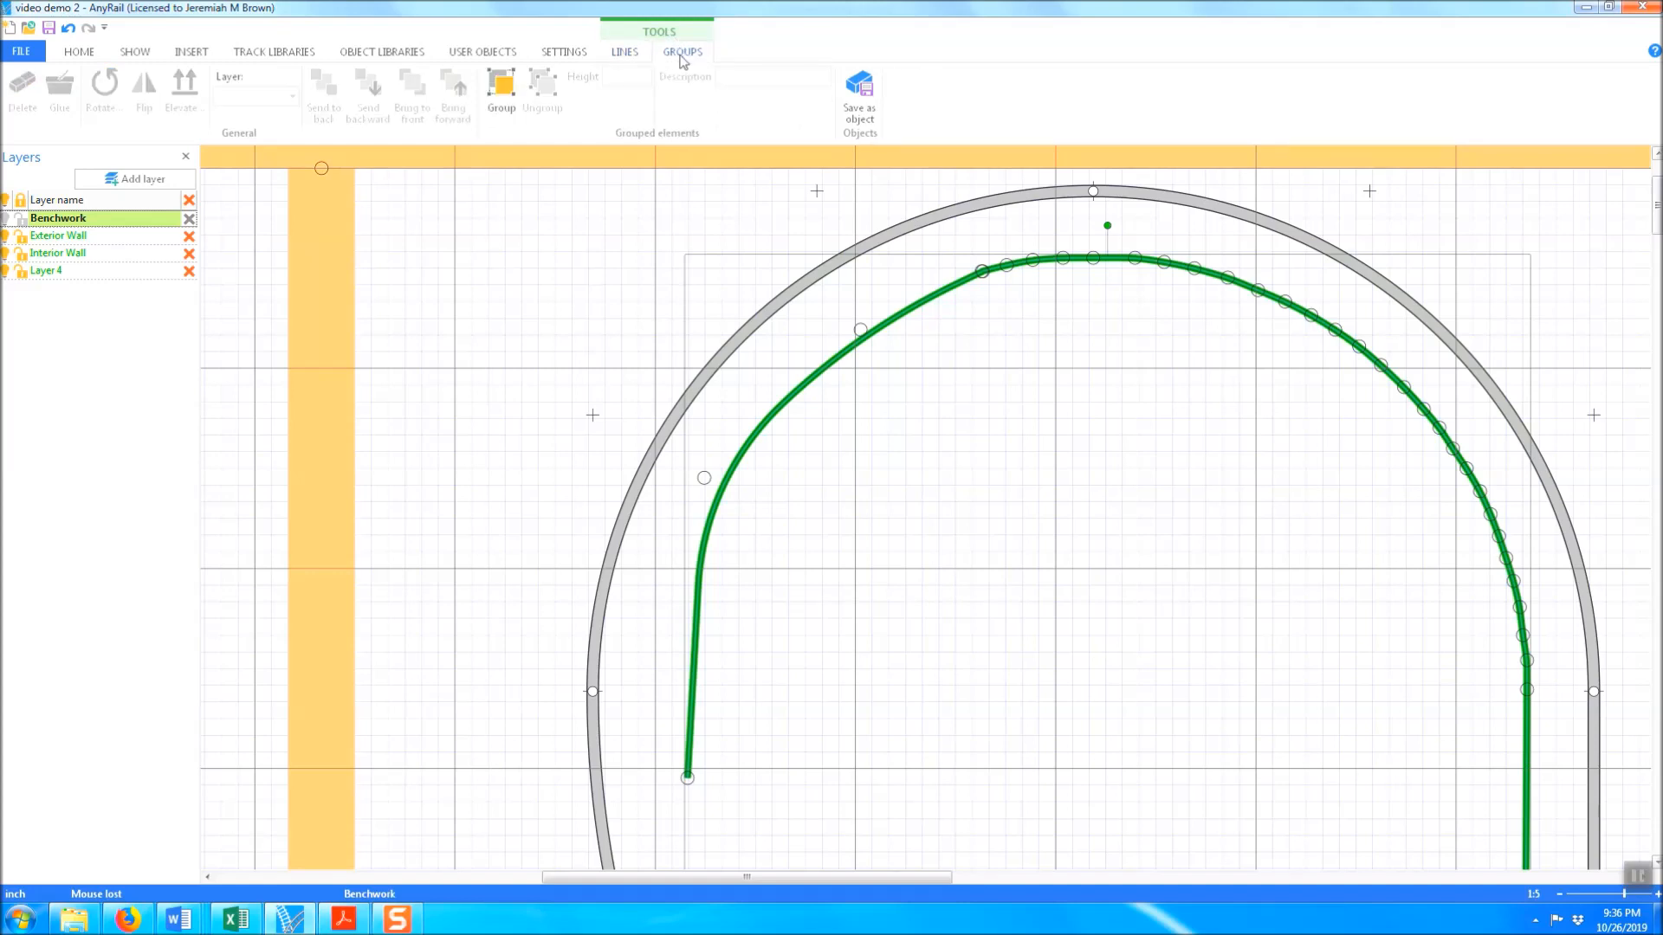
left_click(497, 95)
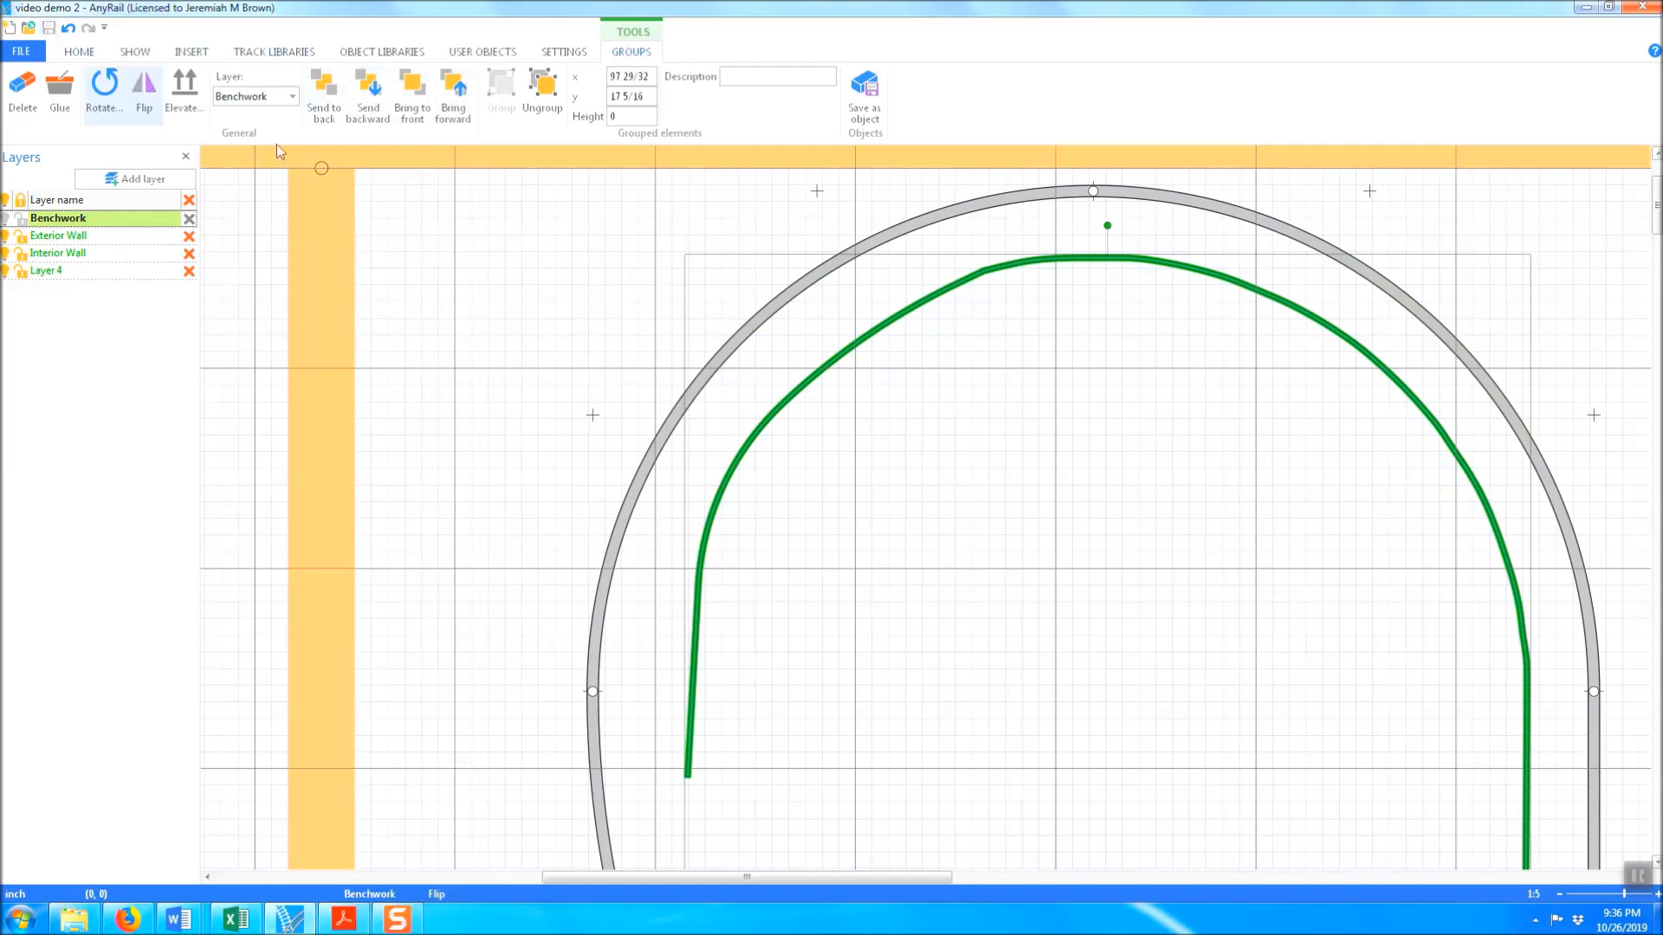
Glue the grouped benchwork line in place
left_click(917, 565)
left_click(892, 332)
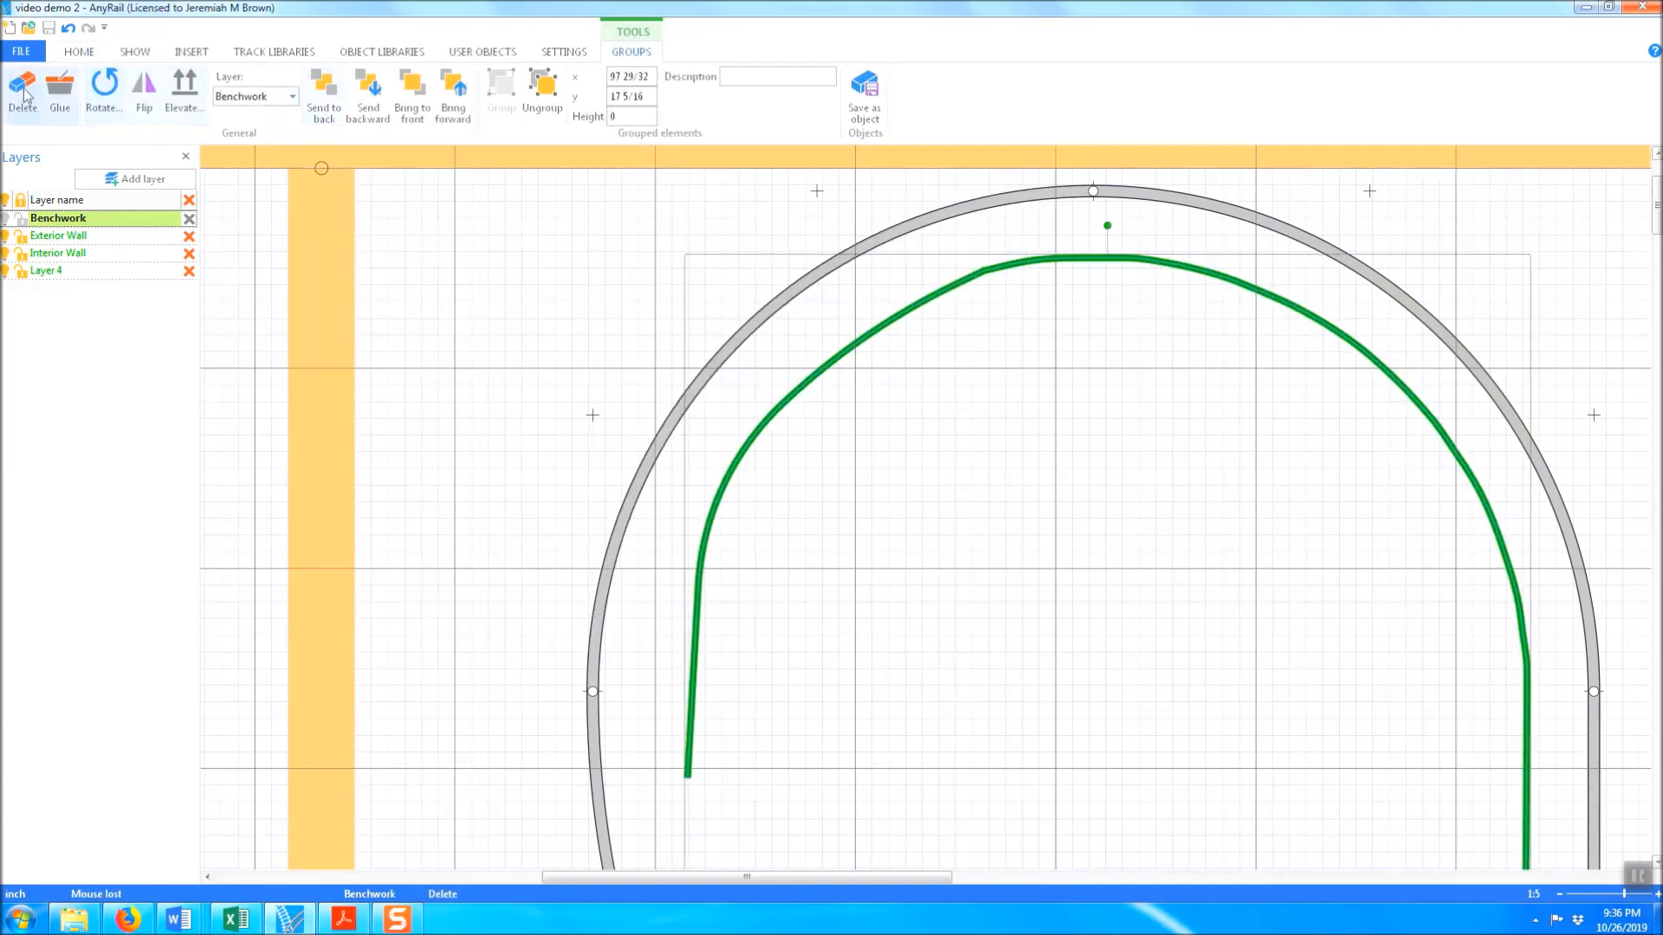
left_click(60, 86)
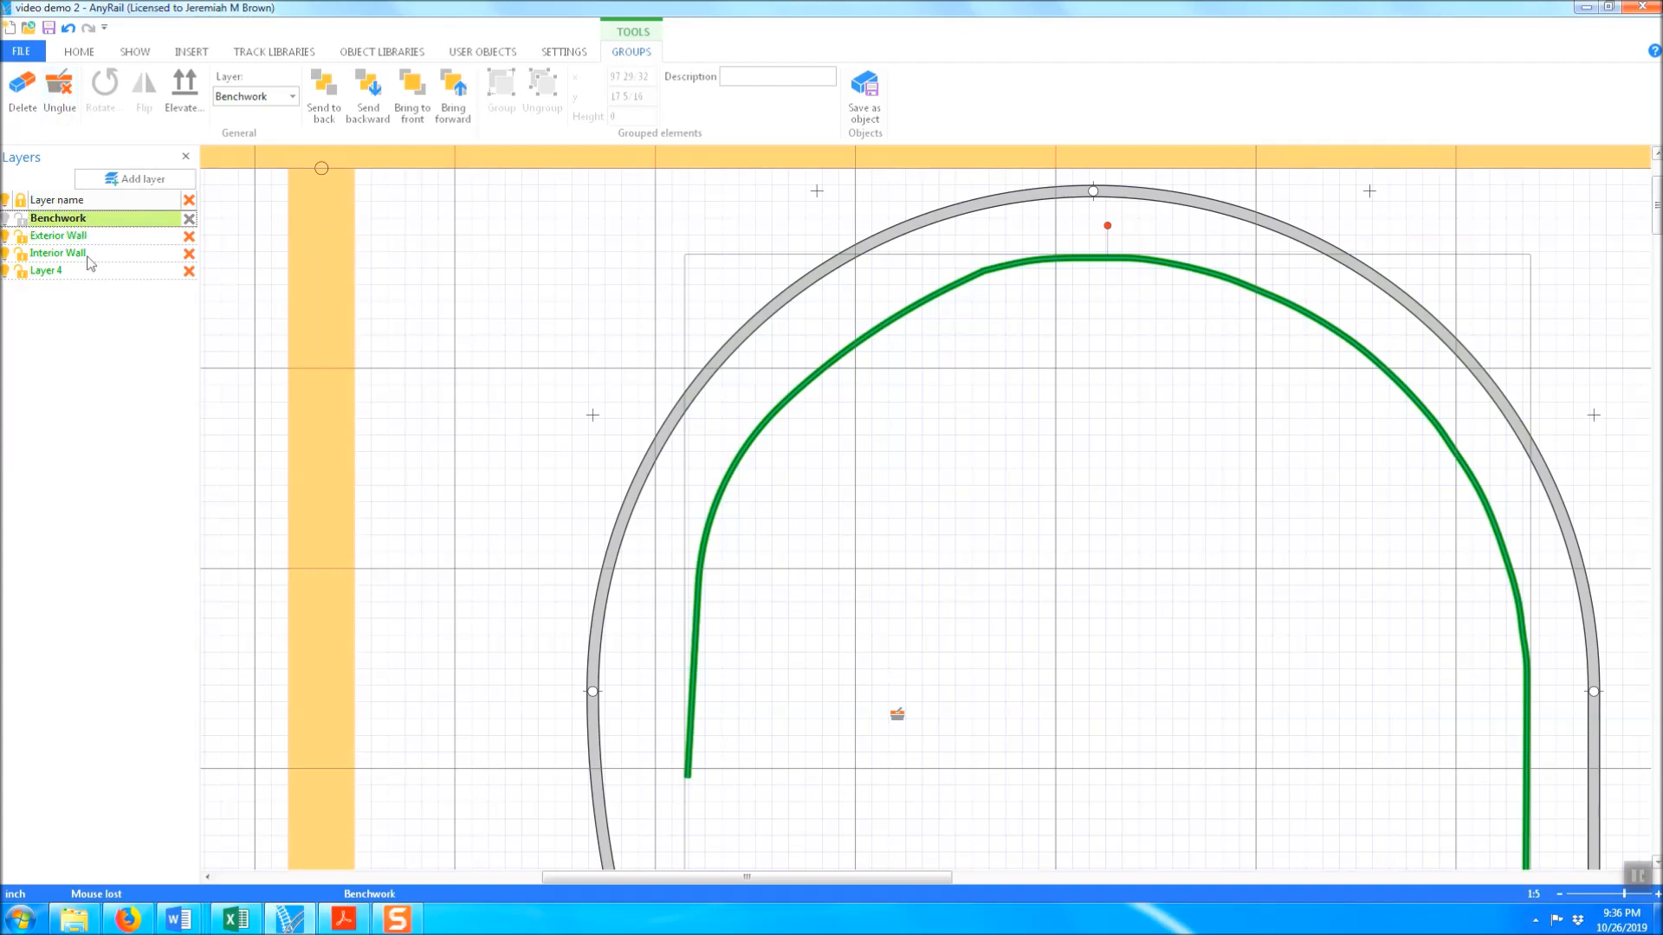
left_click(1095, 561)
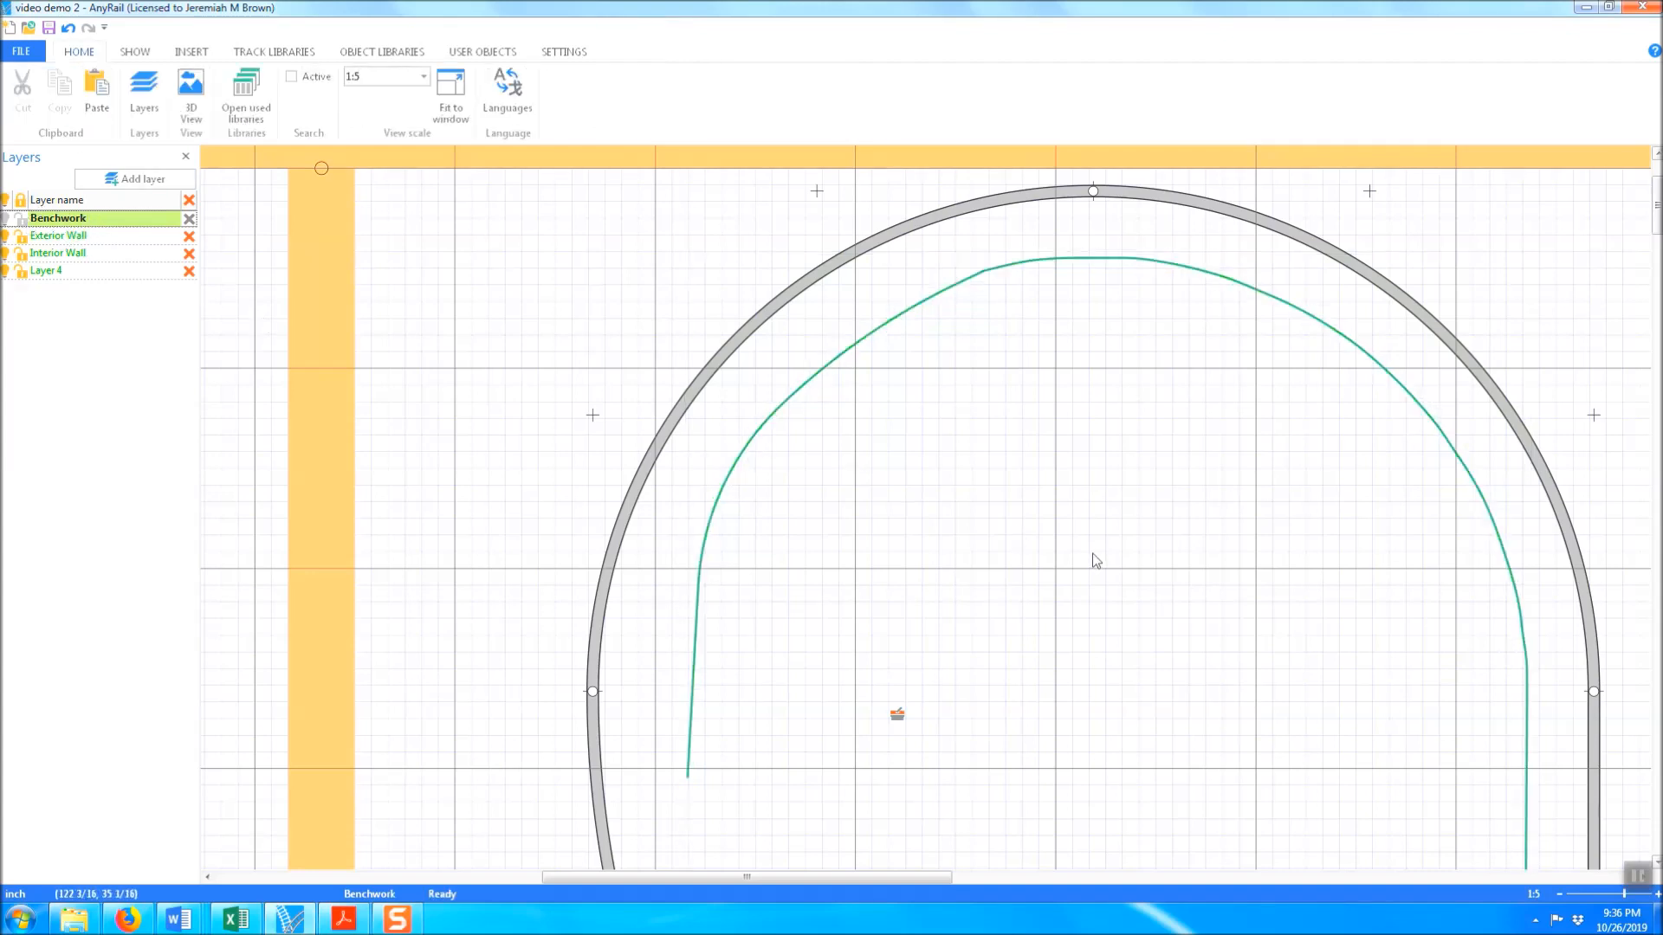
Make Layer 4 the active layer, and hide and reshow the Benchwork layer
left_click(56, 272)
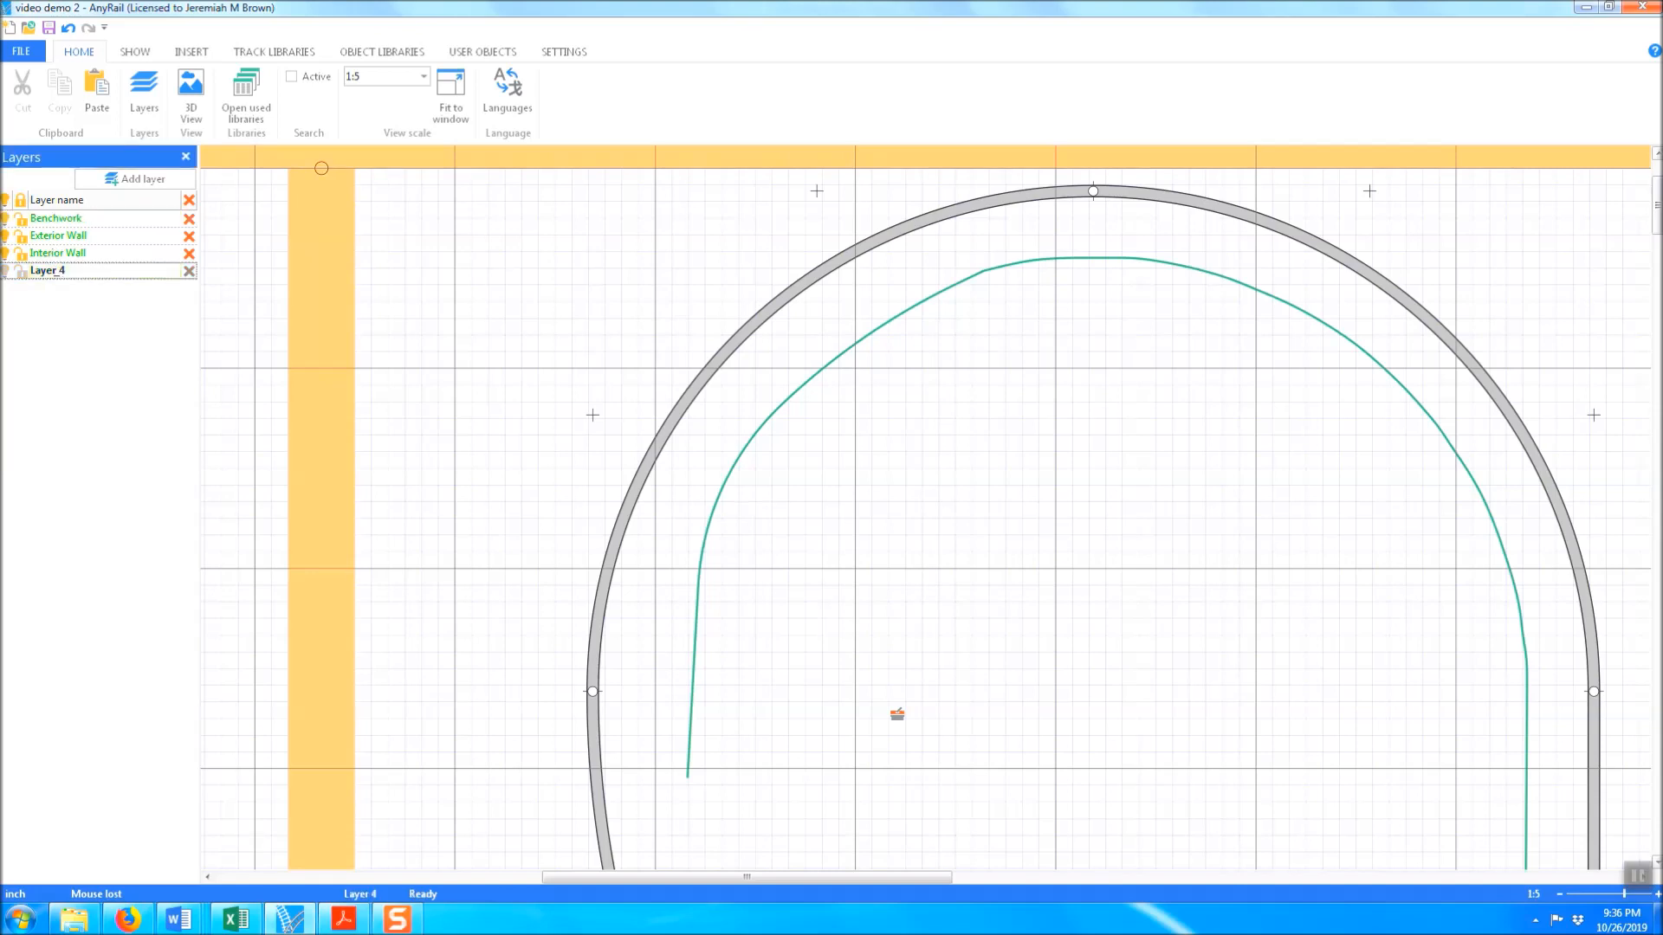
left_click(6, 220)
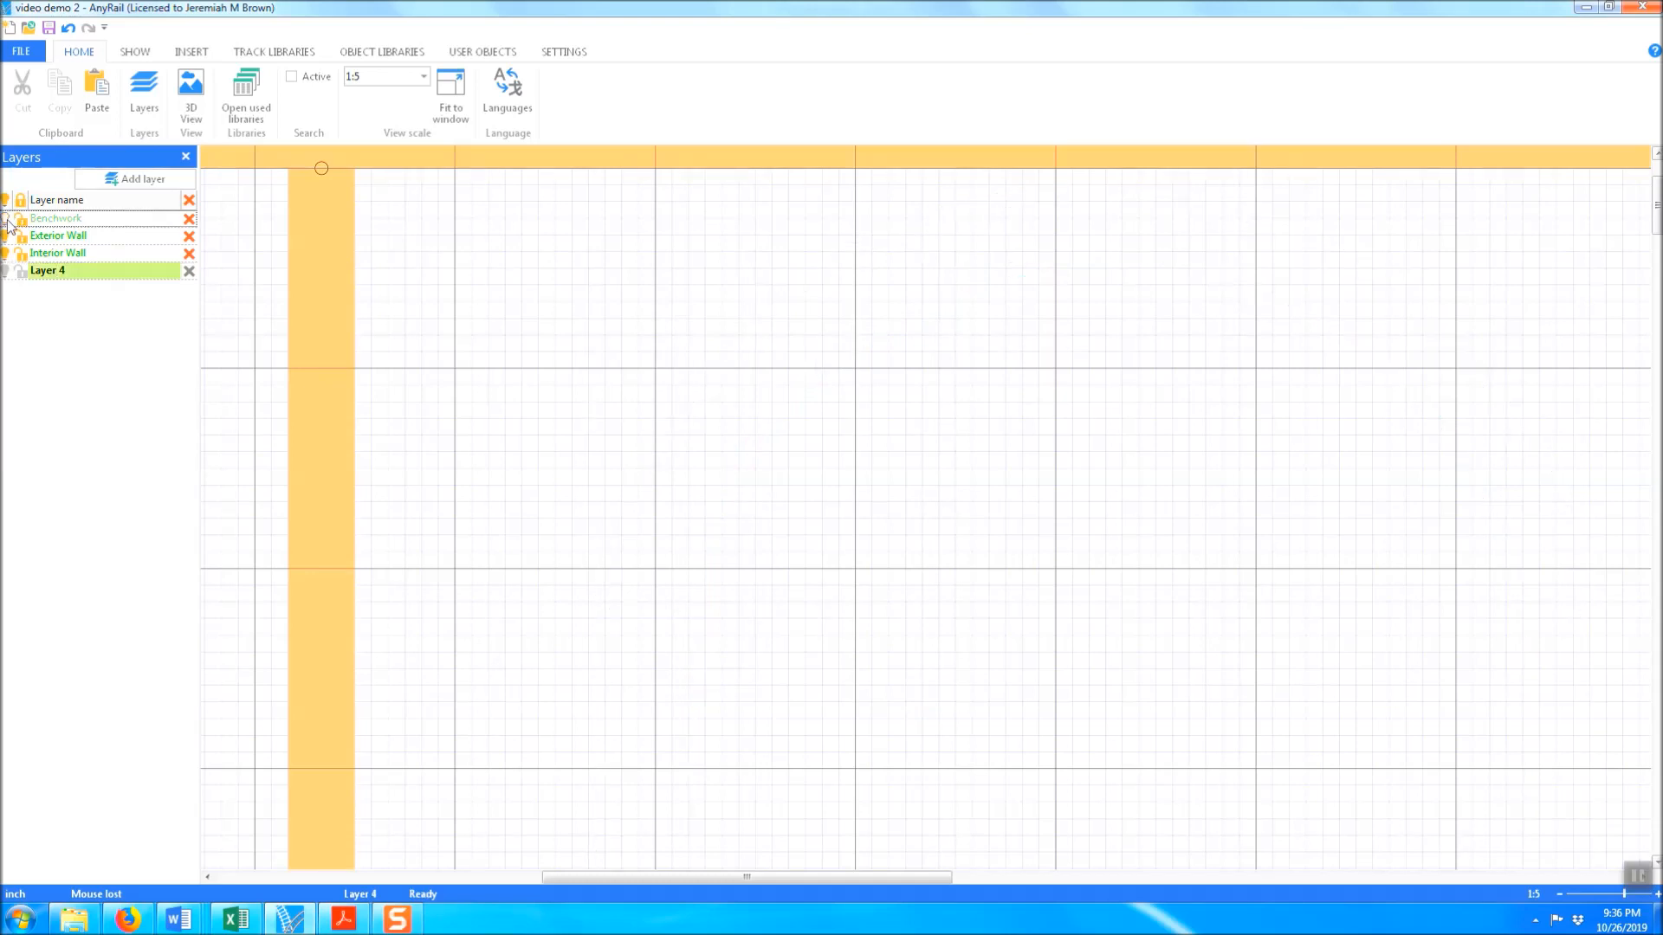
left_click(6, 220)
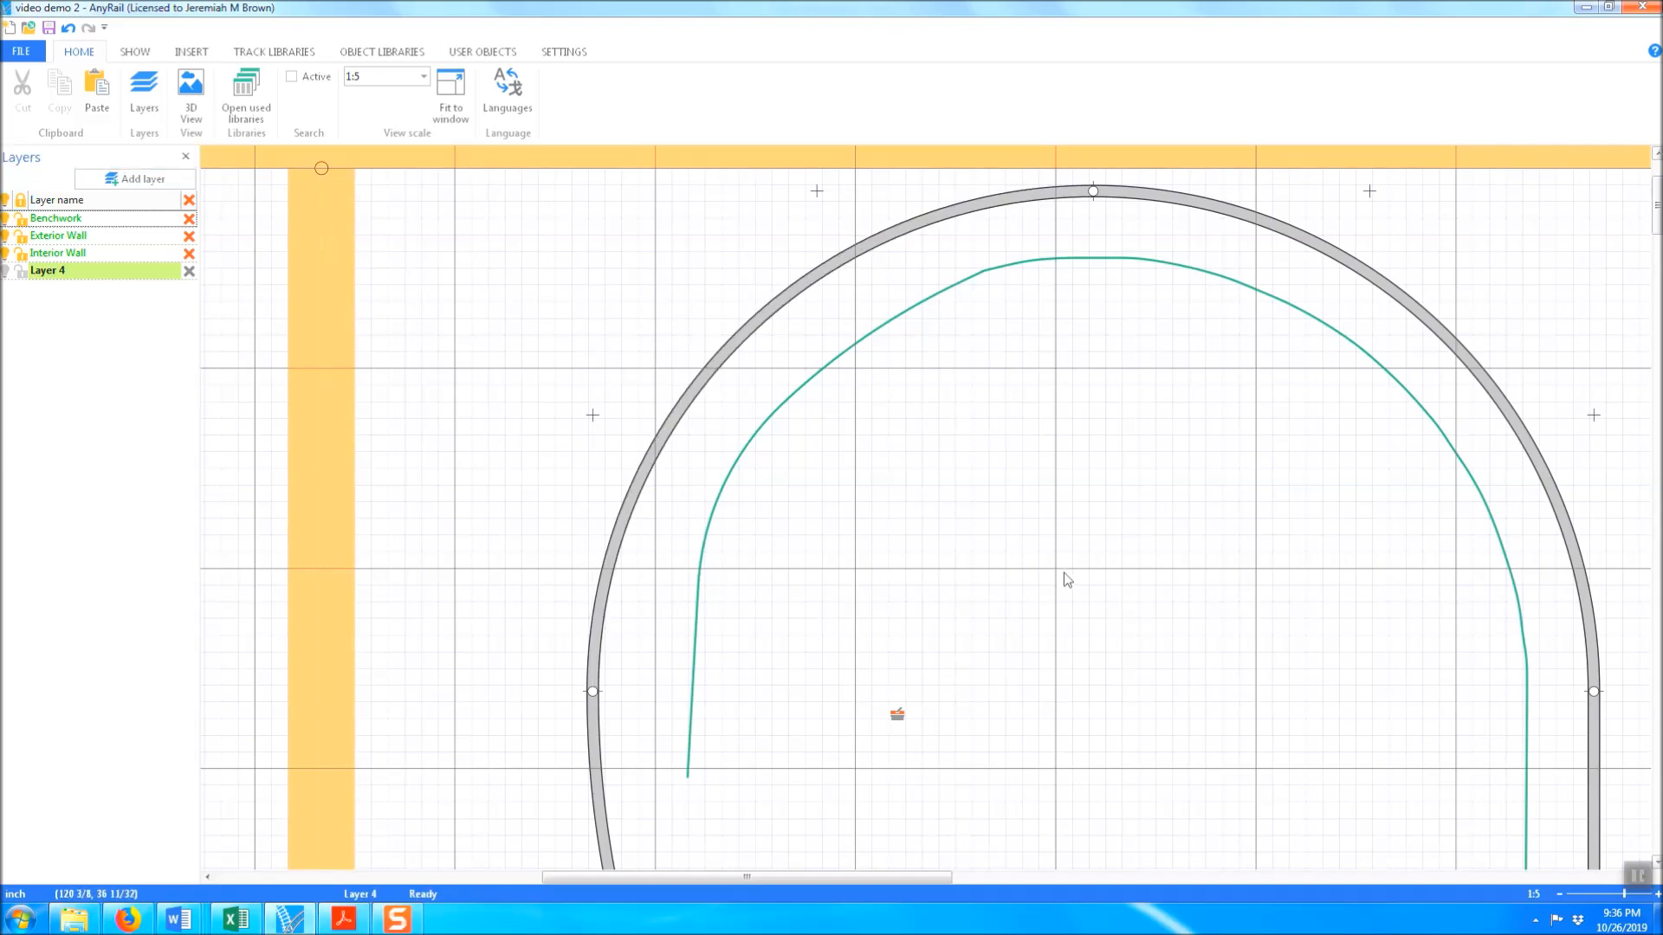
Assign the entire connected track to Layer 4
left_click(838, 276)
left_click(839, 275)
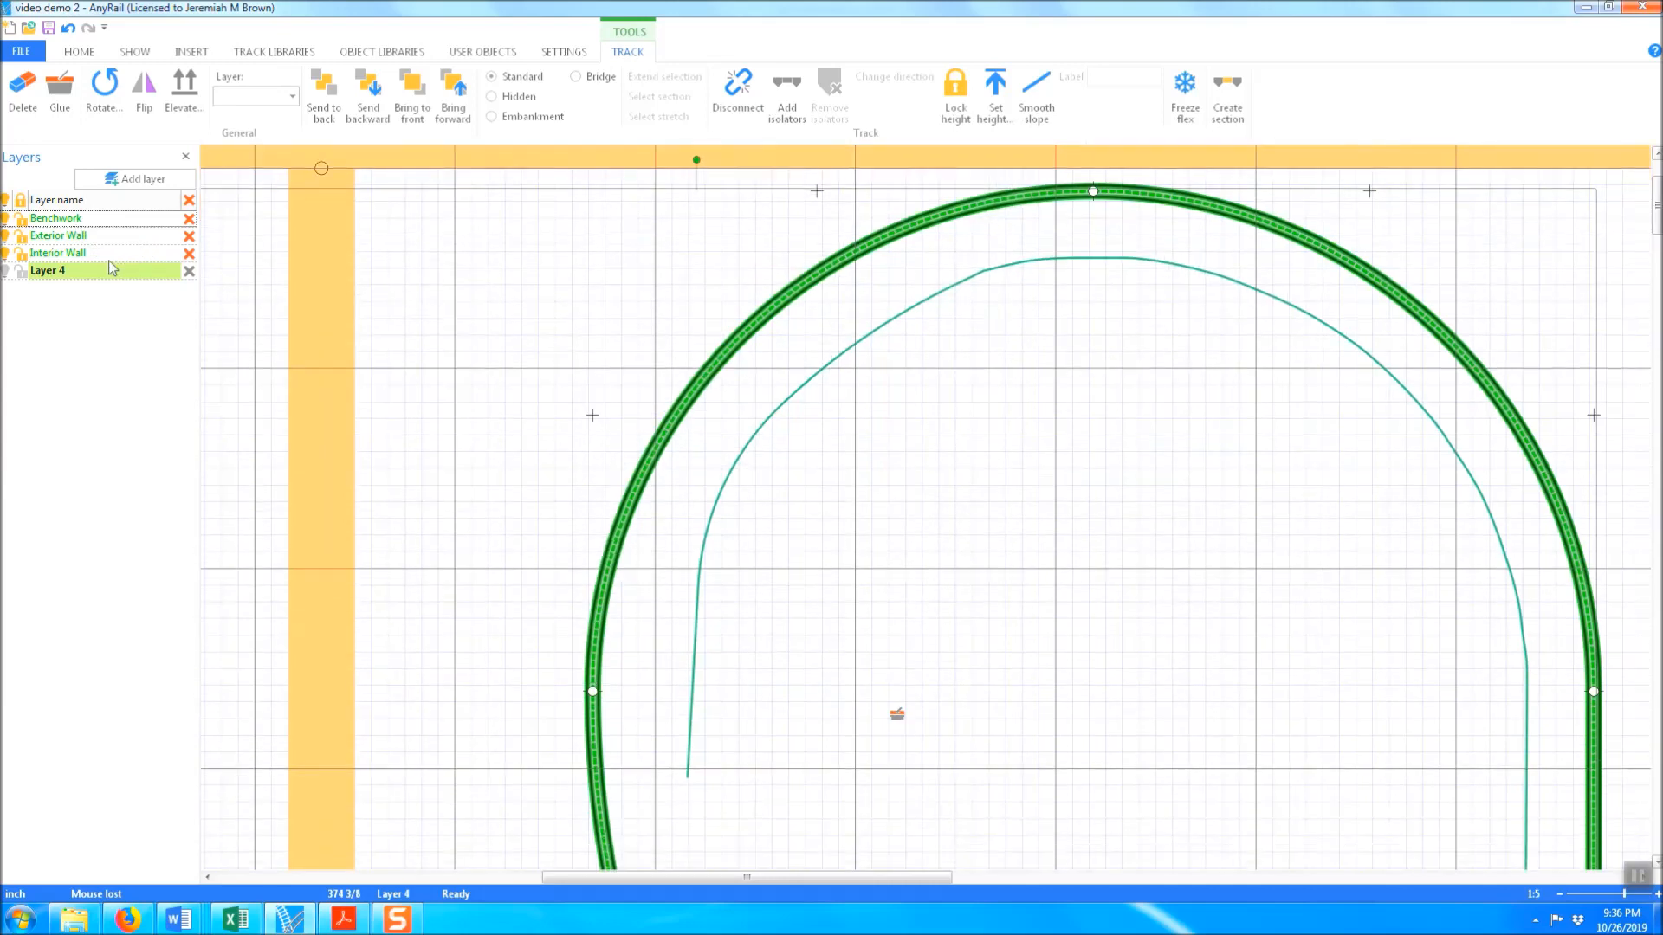
left_click(292, 96)
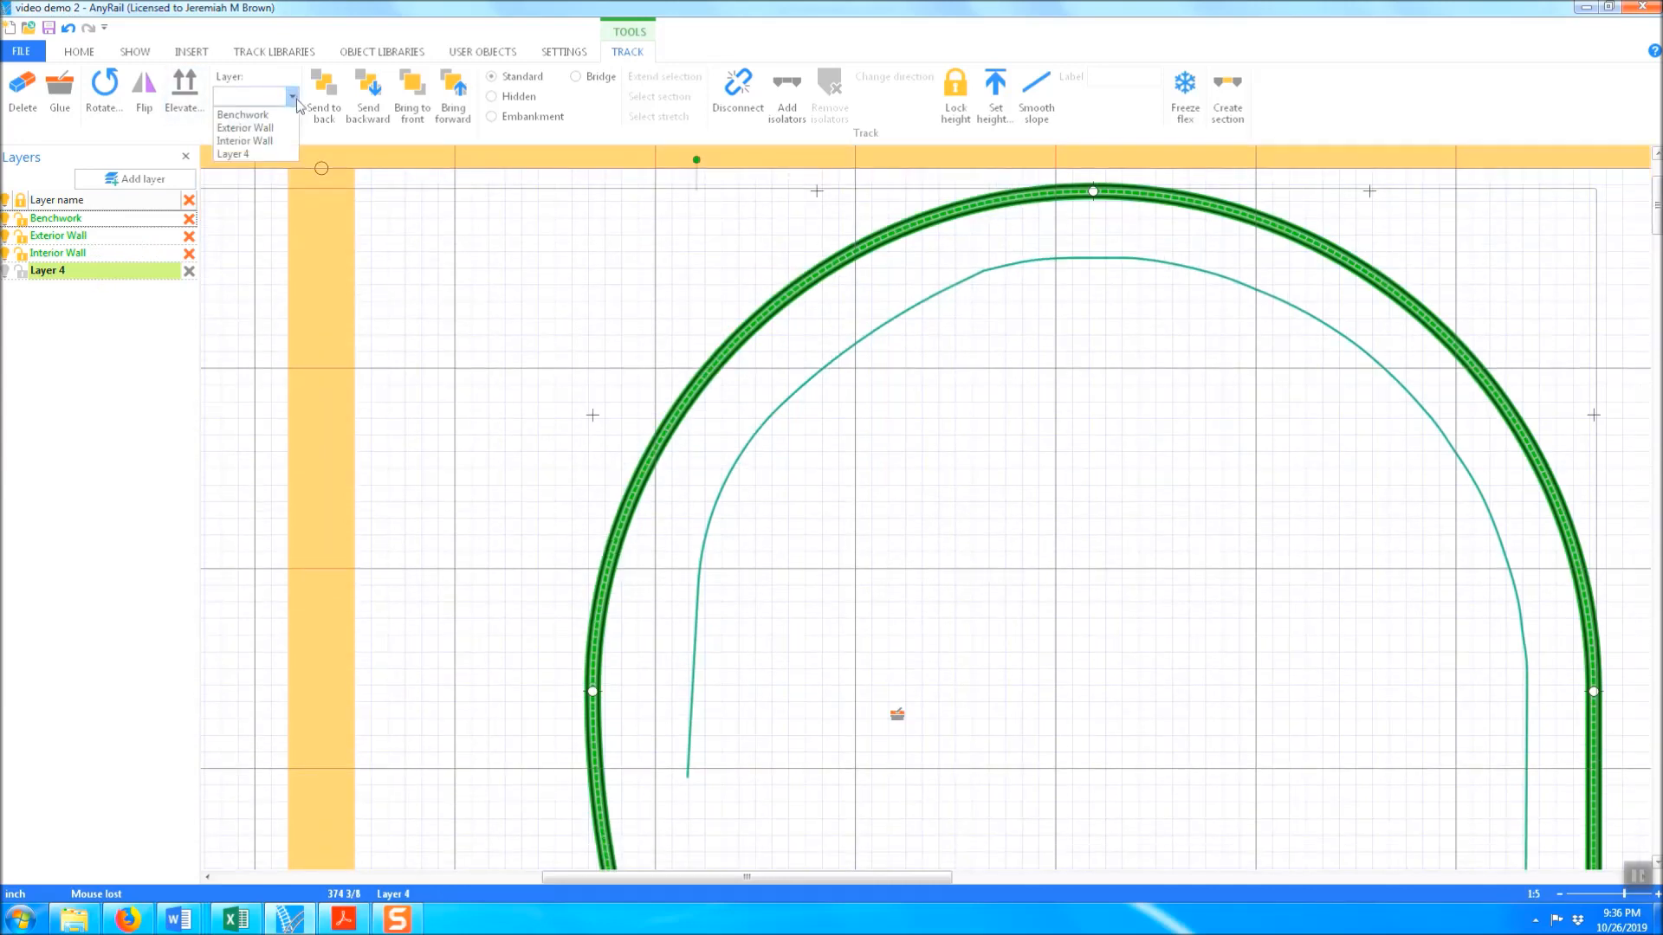
left_click(267, 154)
left_click(1062, 601)
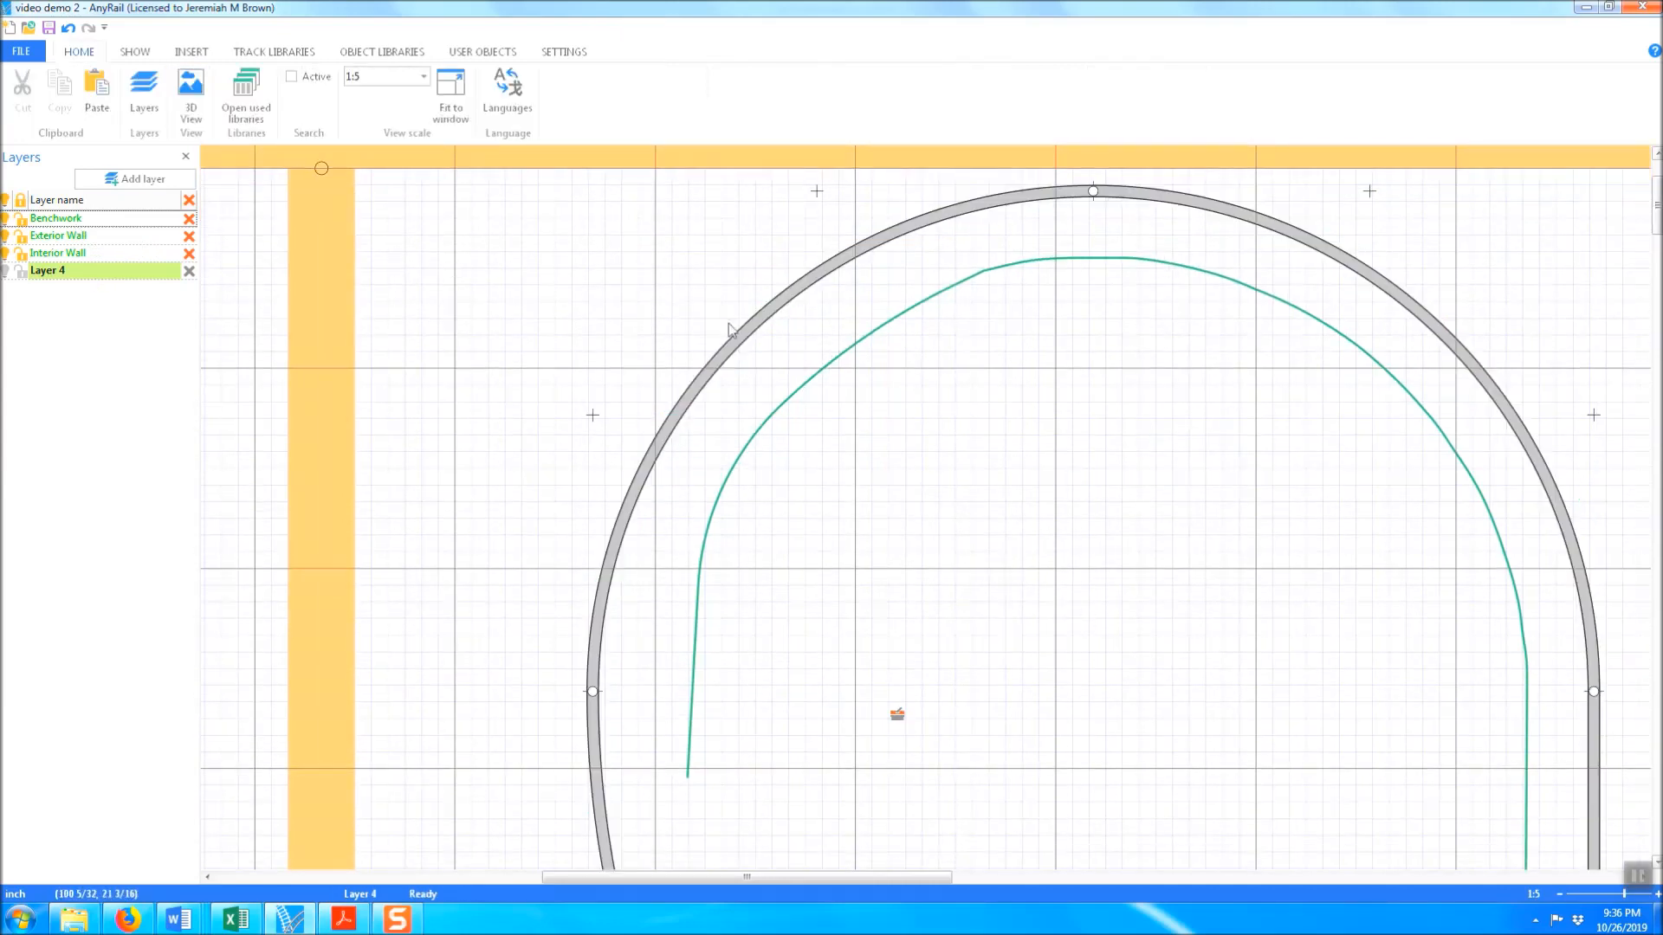
Check the grouped benchwork line's layer assignment and toggle the Benchwork layer's visibility off and on to test the separation
left_click(814, 374)
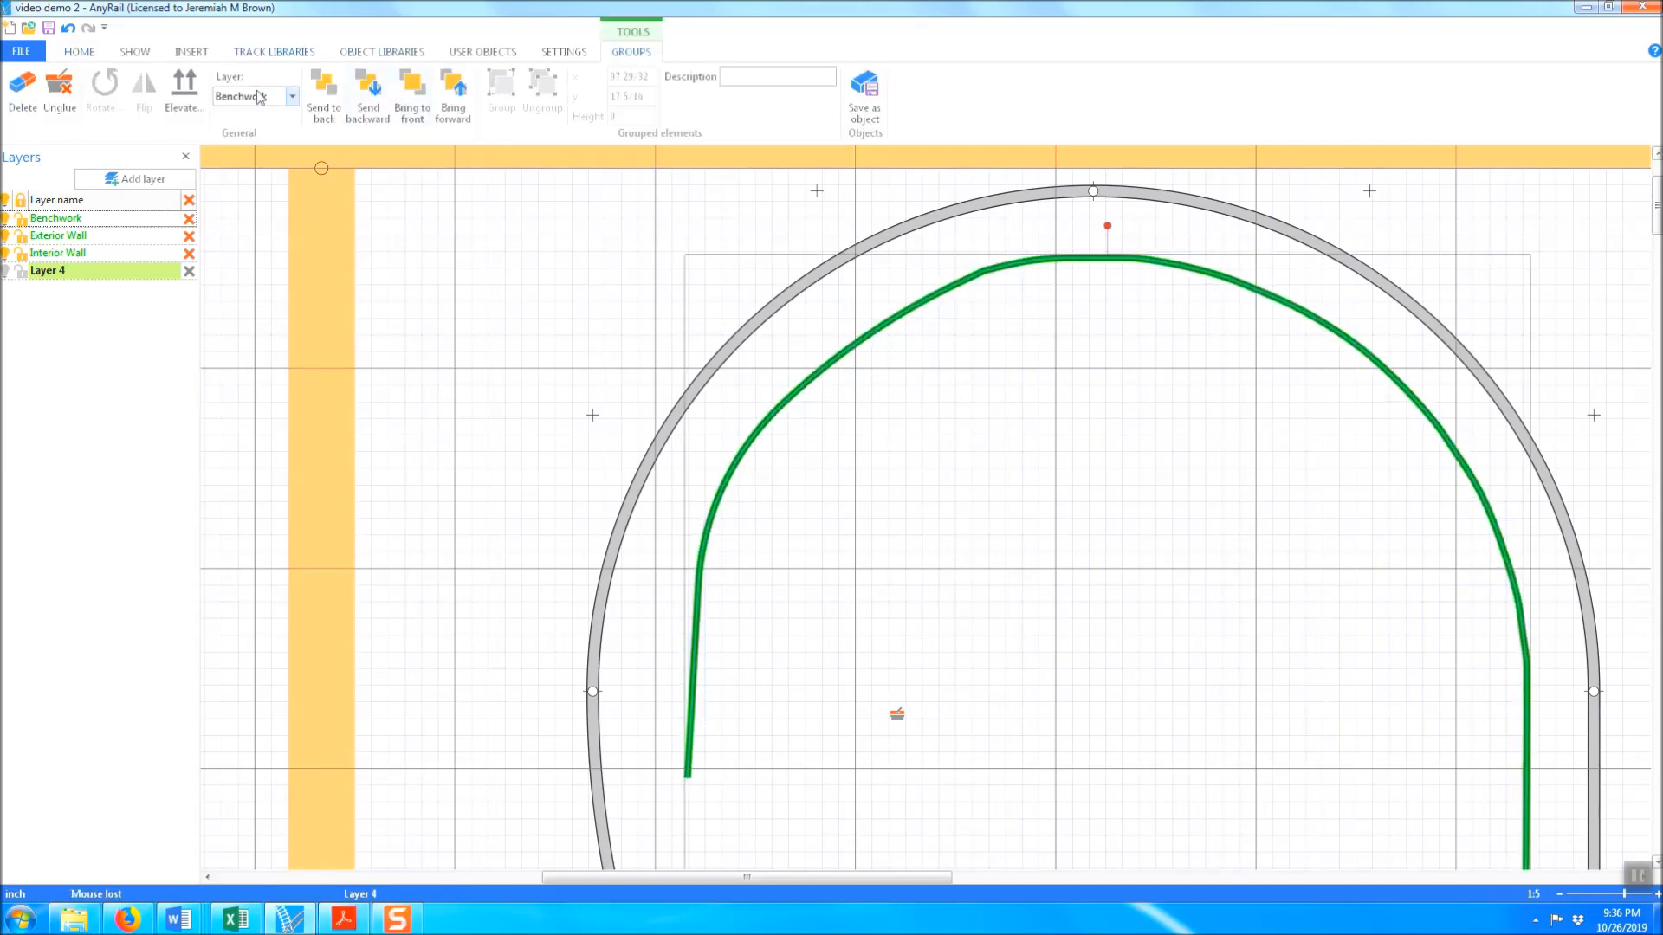
left_click(245, 282)
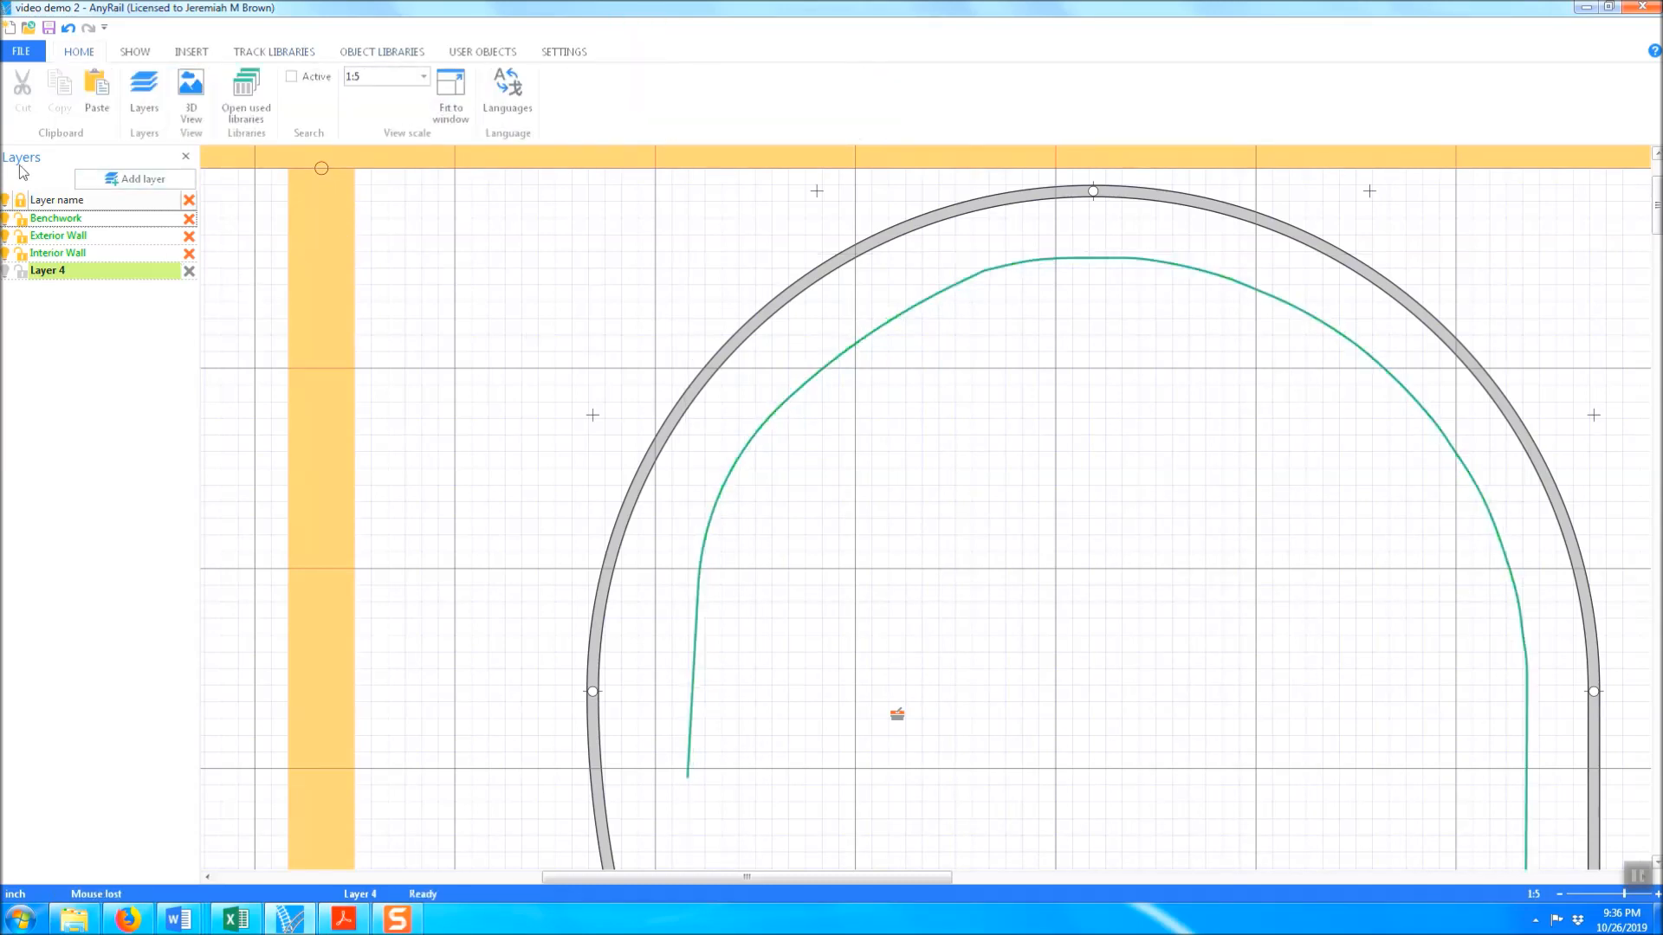
left_click(6, 219)
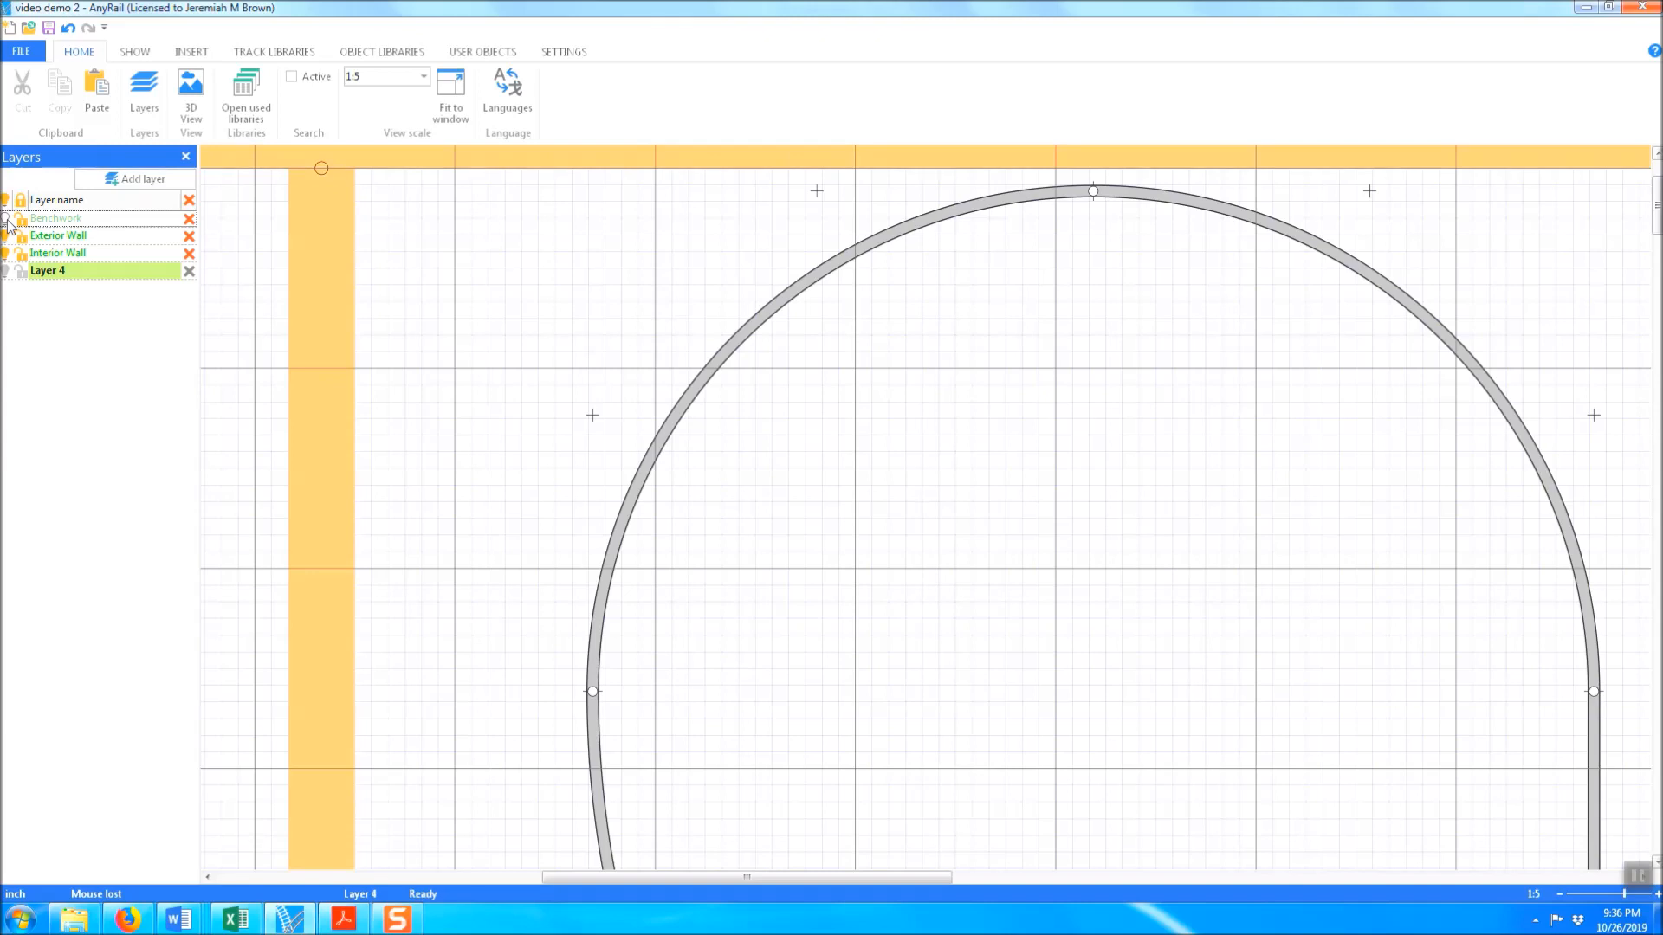
left_click(7, 219)
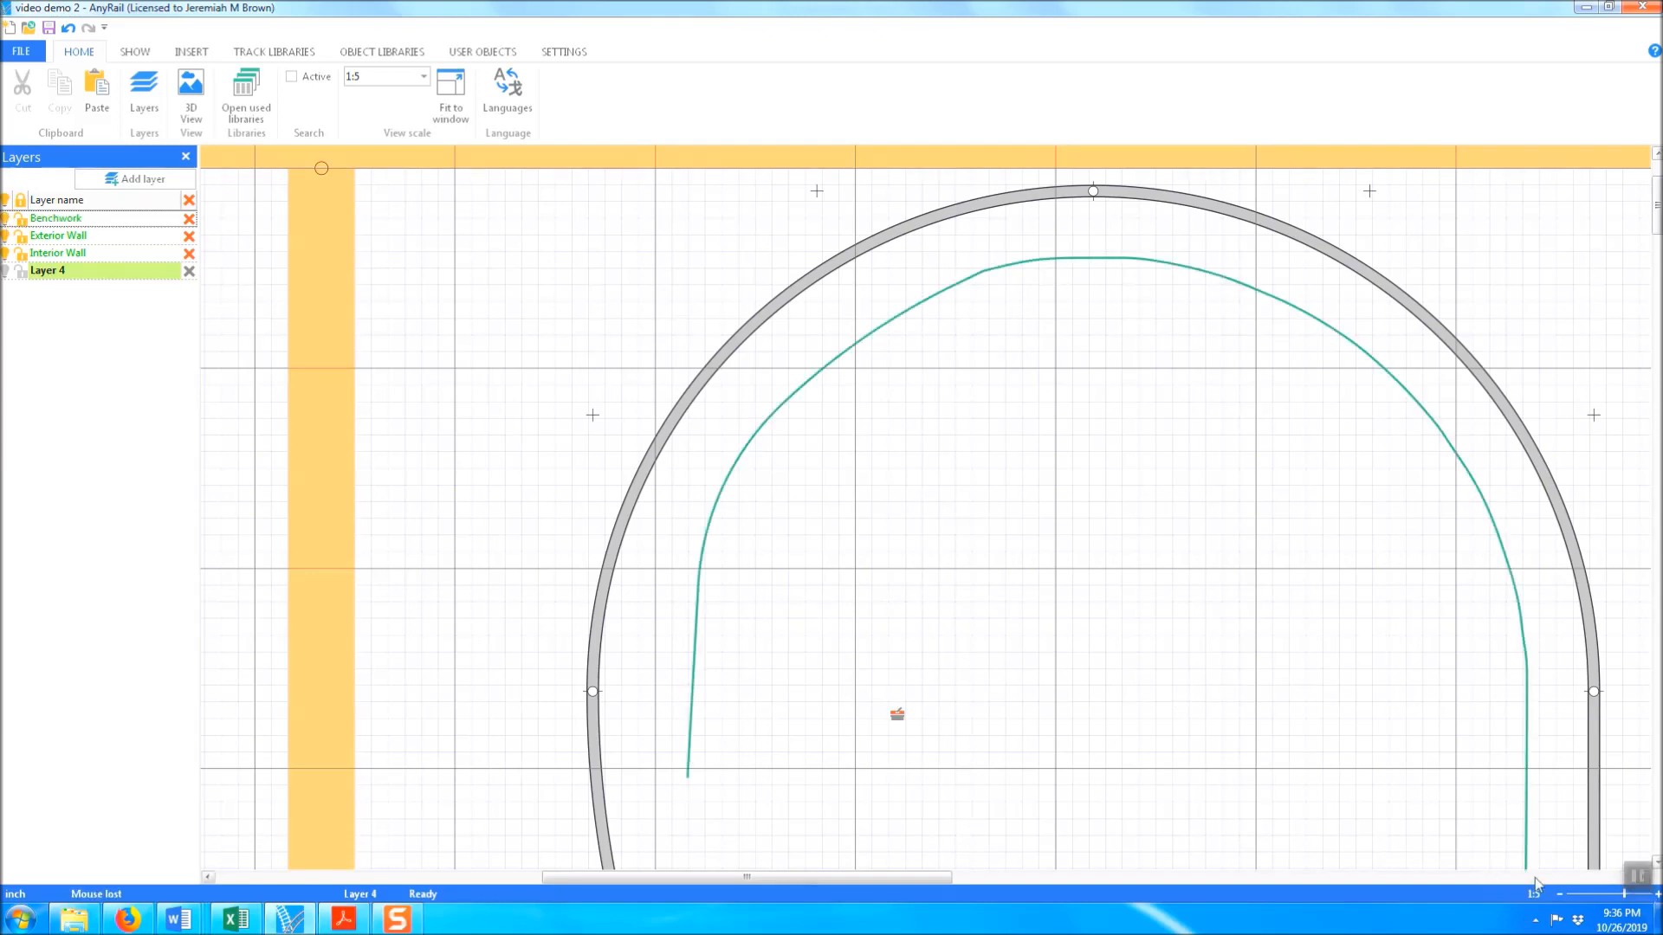
left_click(1565, 895)
left_click(1565, 894)
left_click(1565, 895)
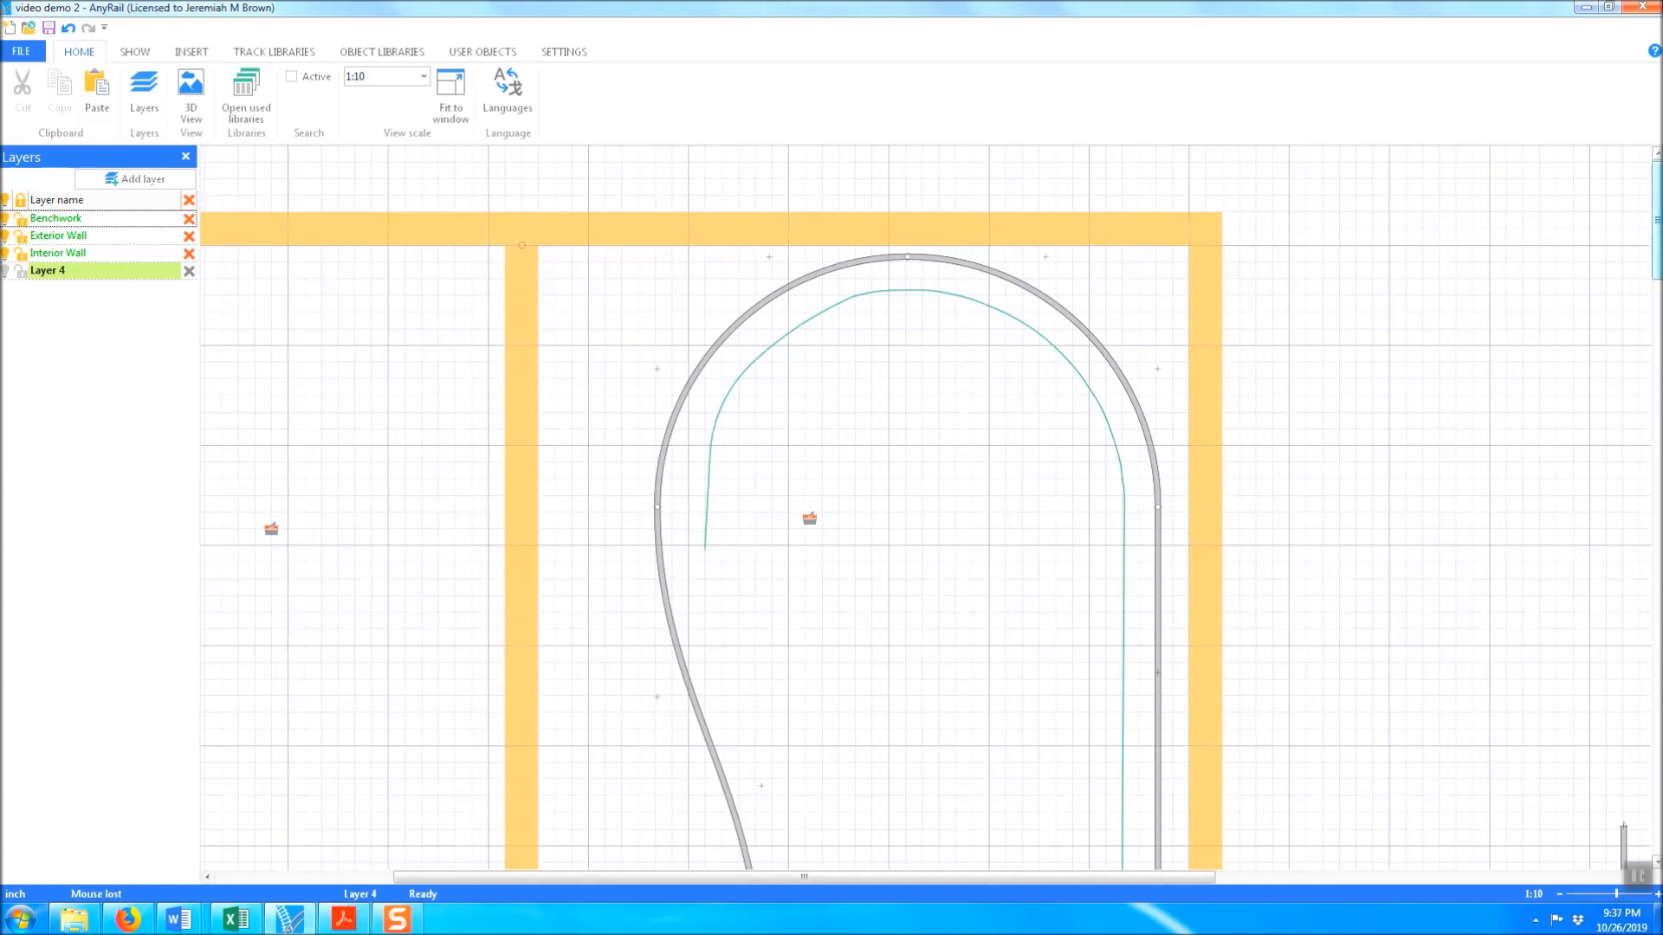
mouse_move(1649, 244)
left_mouse_down()
mouse_move(1649, 339)
mouse_move(1646, 263)
left_mouse_up()
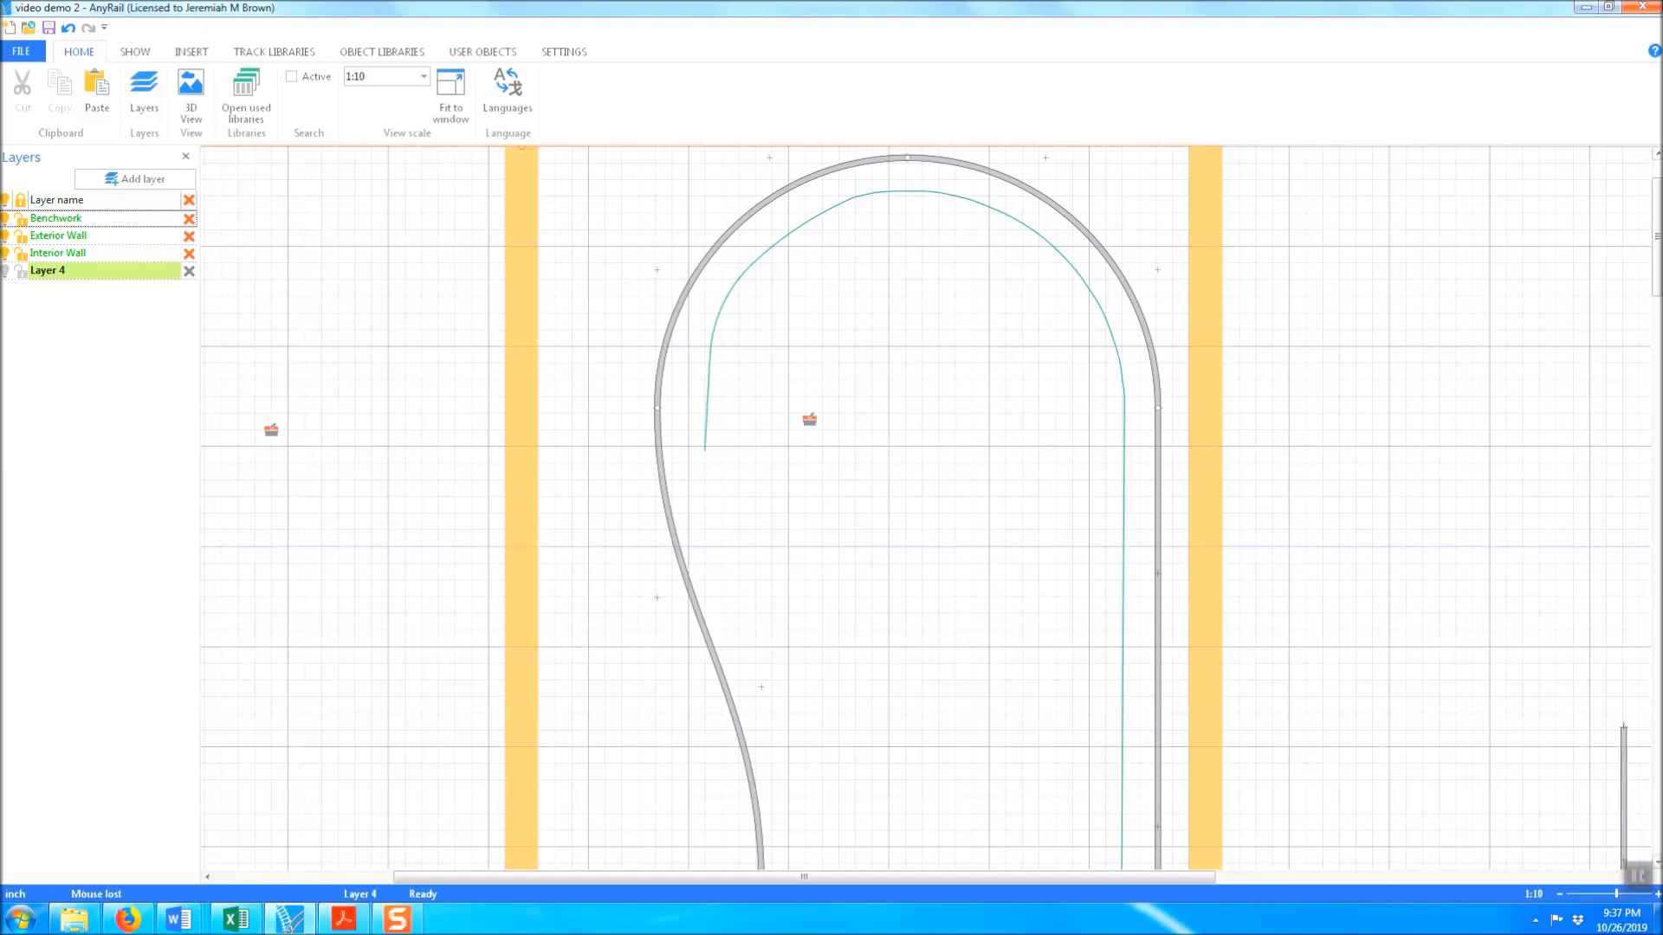
left_click_drag(1656, 260, 1656, 239)
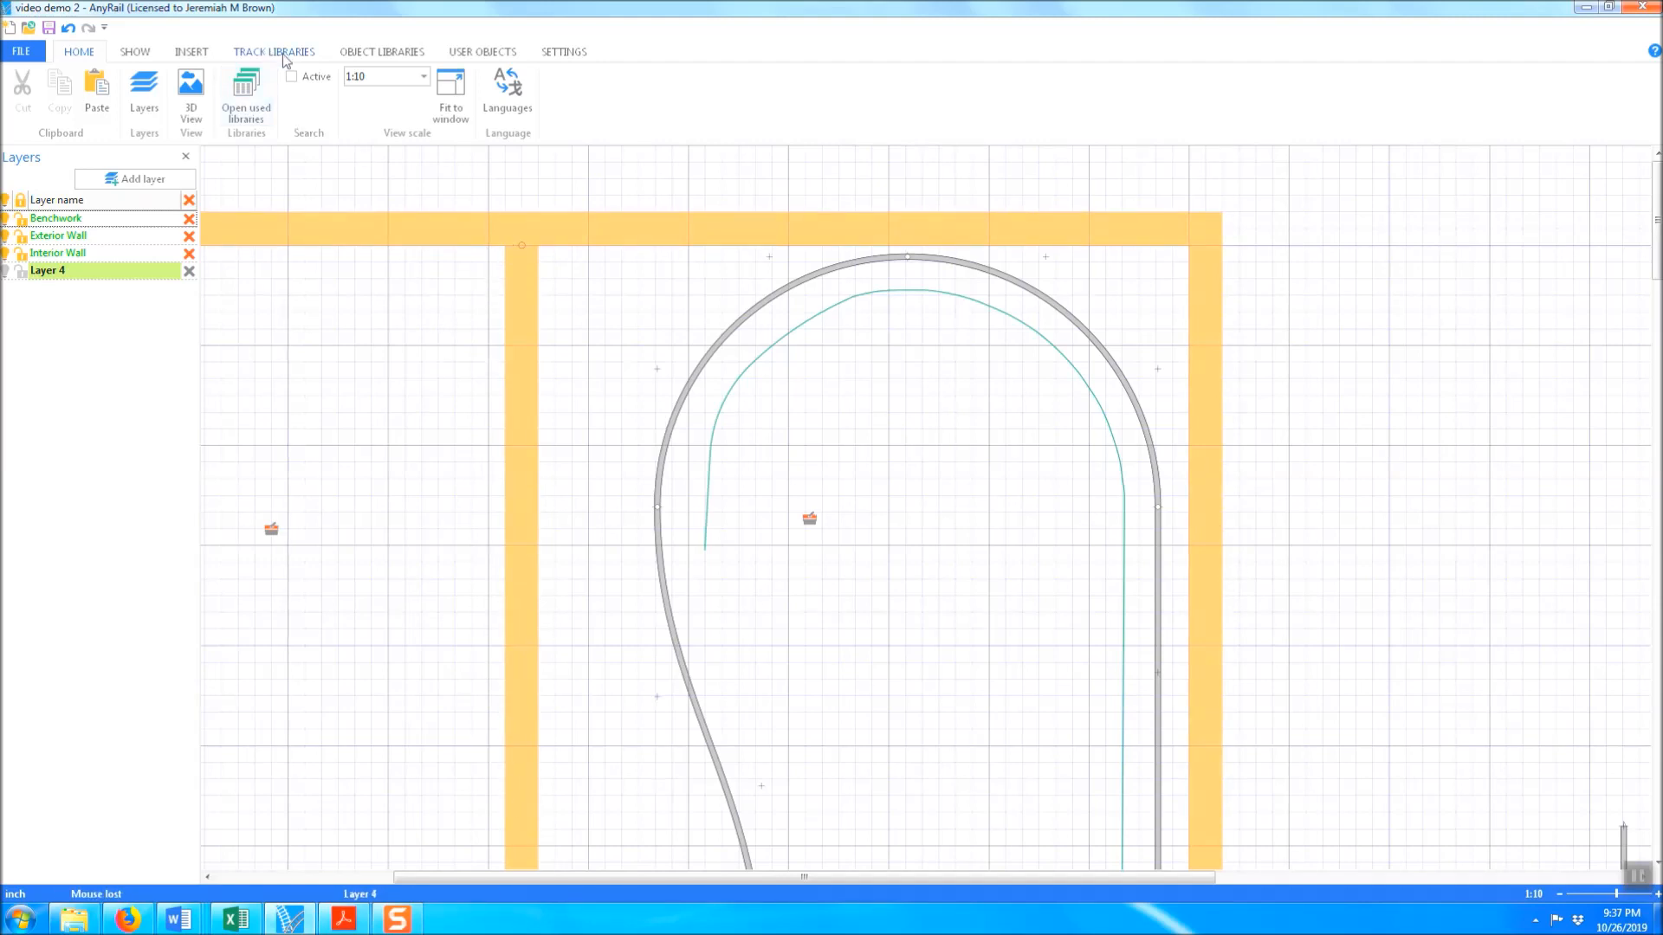
Insert a horizontal 24-inch ruler inside the benchwork loop and set its line color to orange
left_click(195, 54)
left_click(454, 94)
left_click(880, 624)
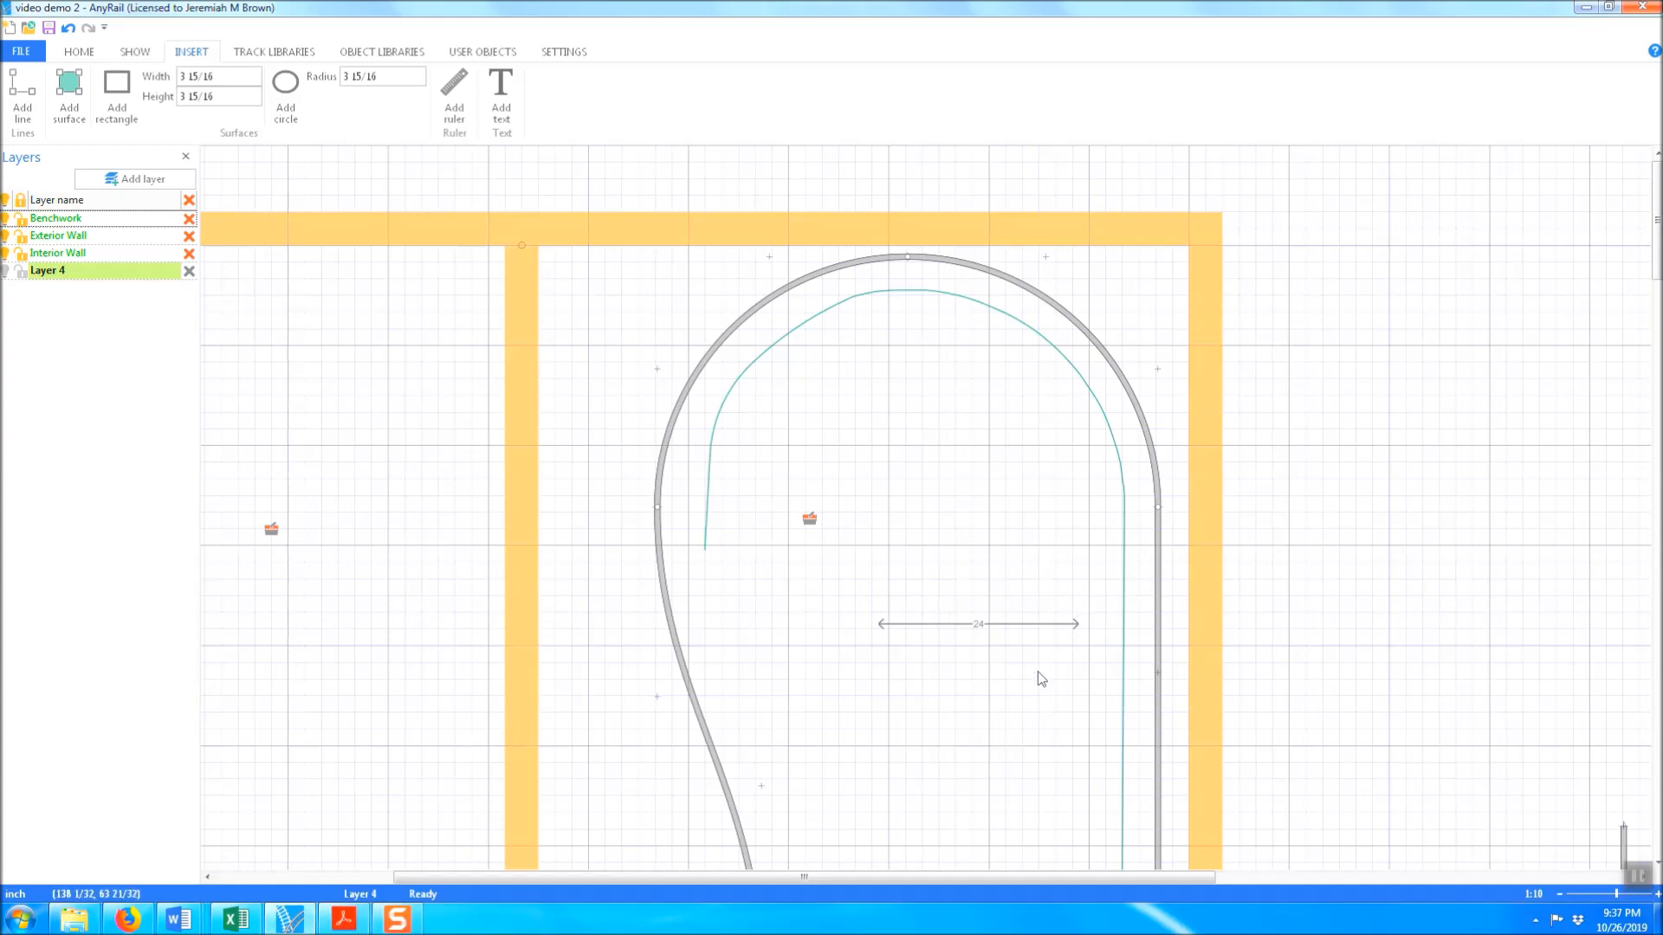
left_click(1023, 630)
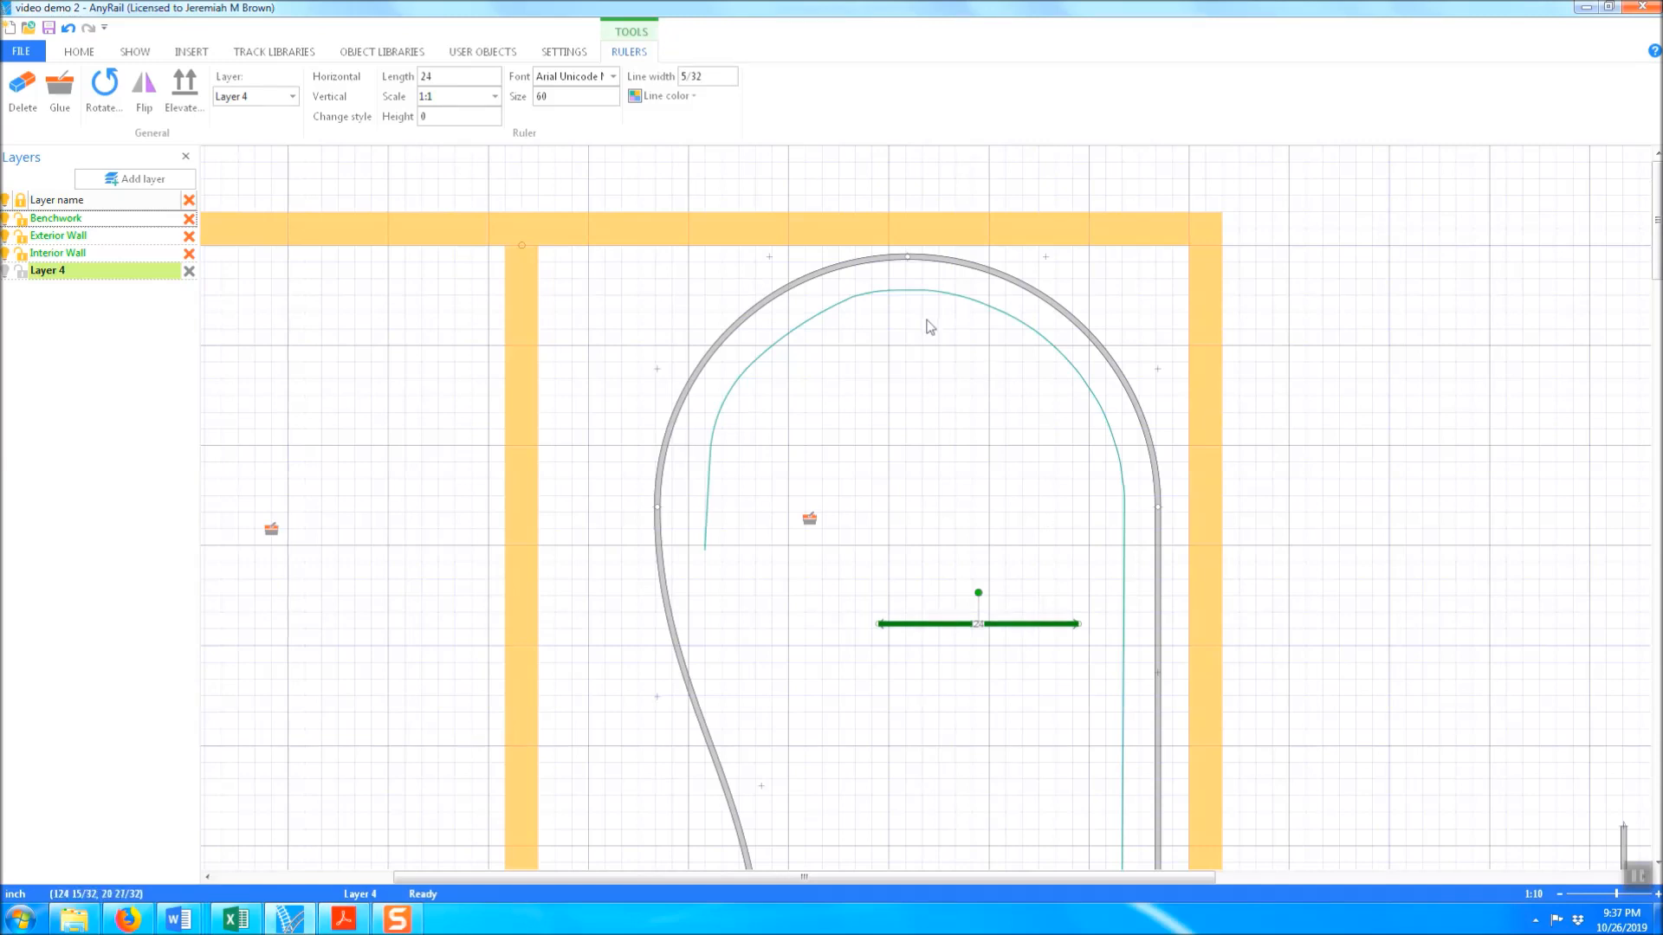
left_click(669, 96)
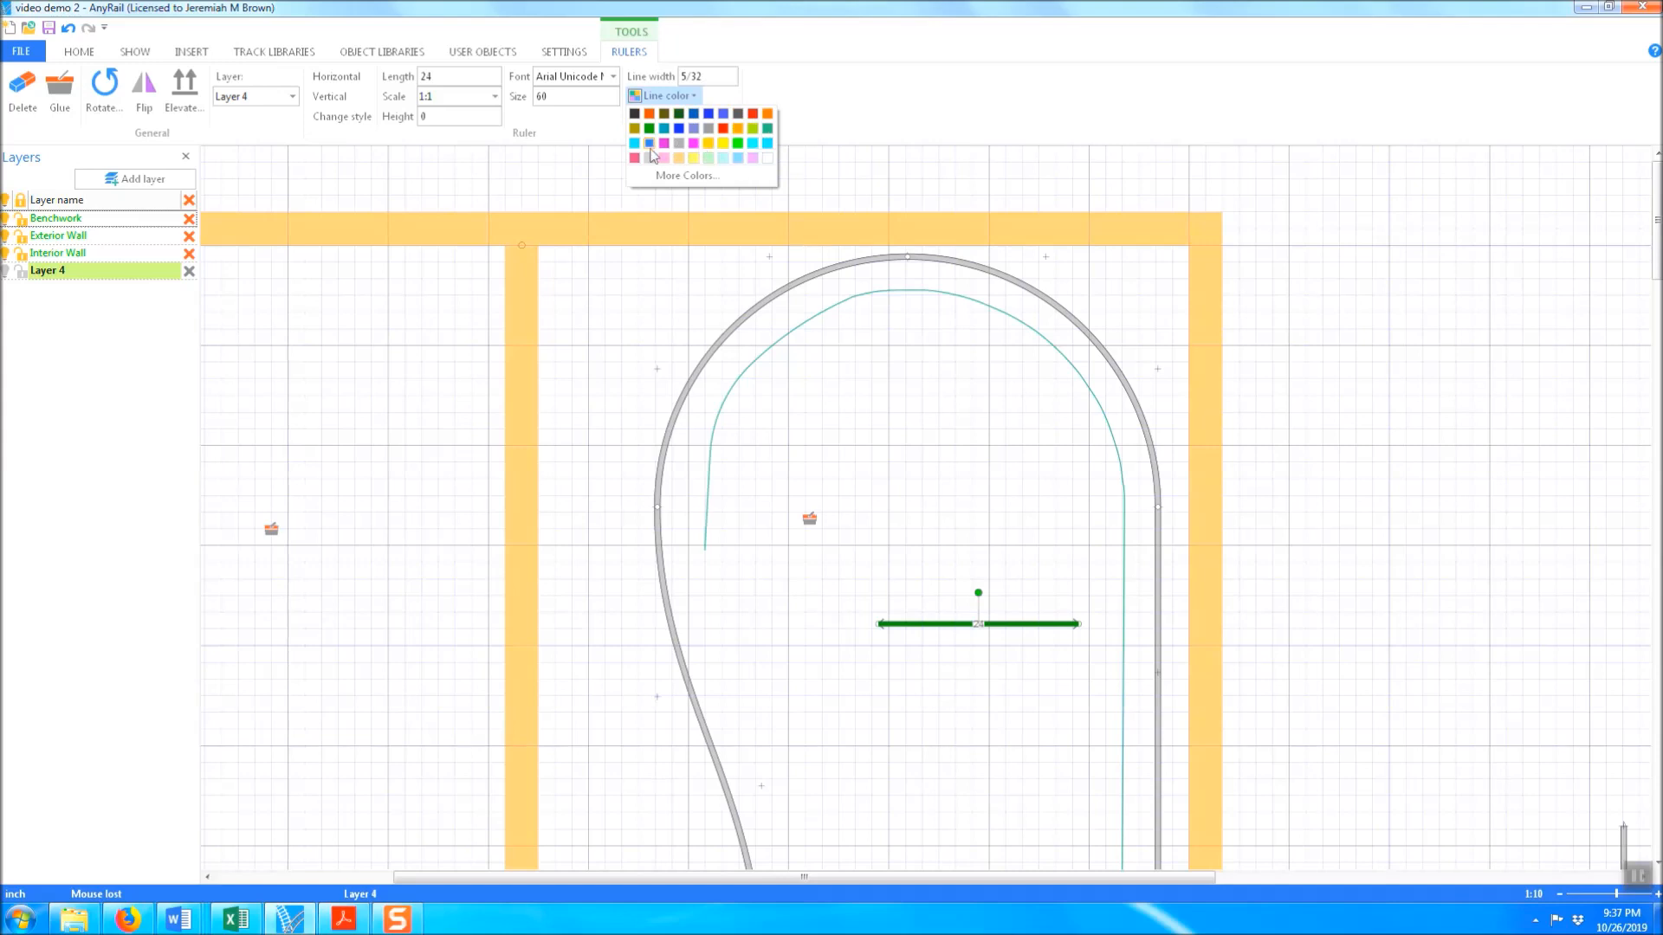
left_click(649, 114)
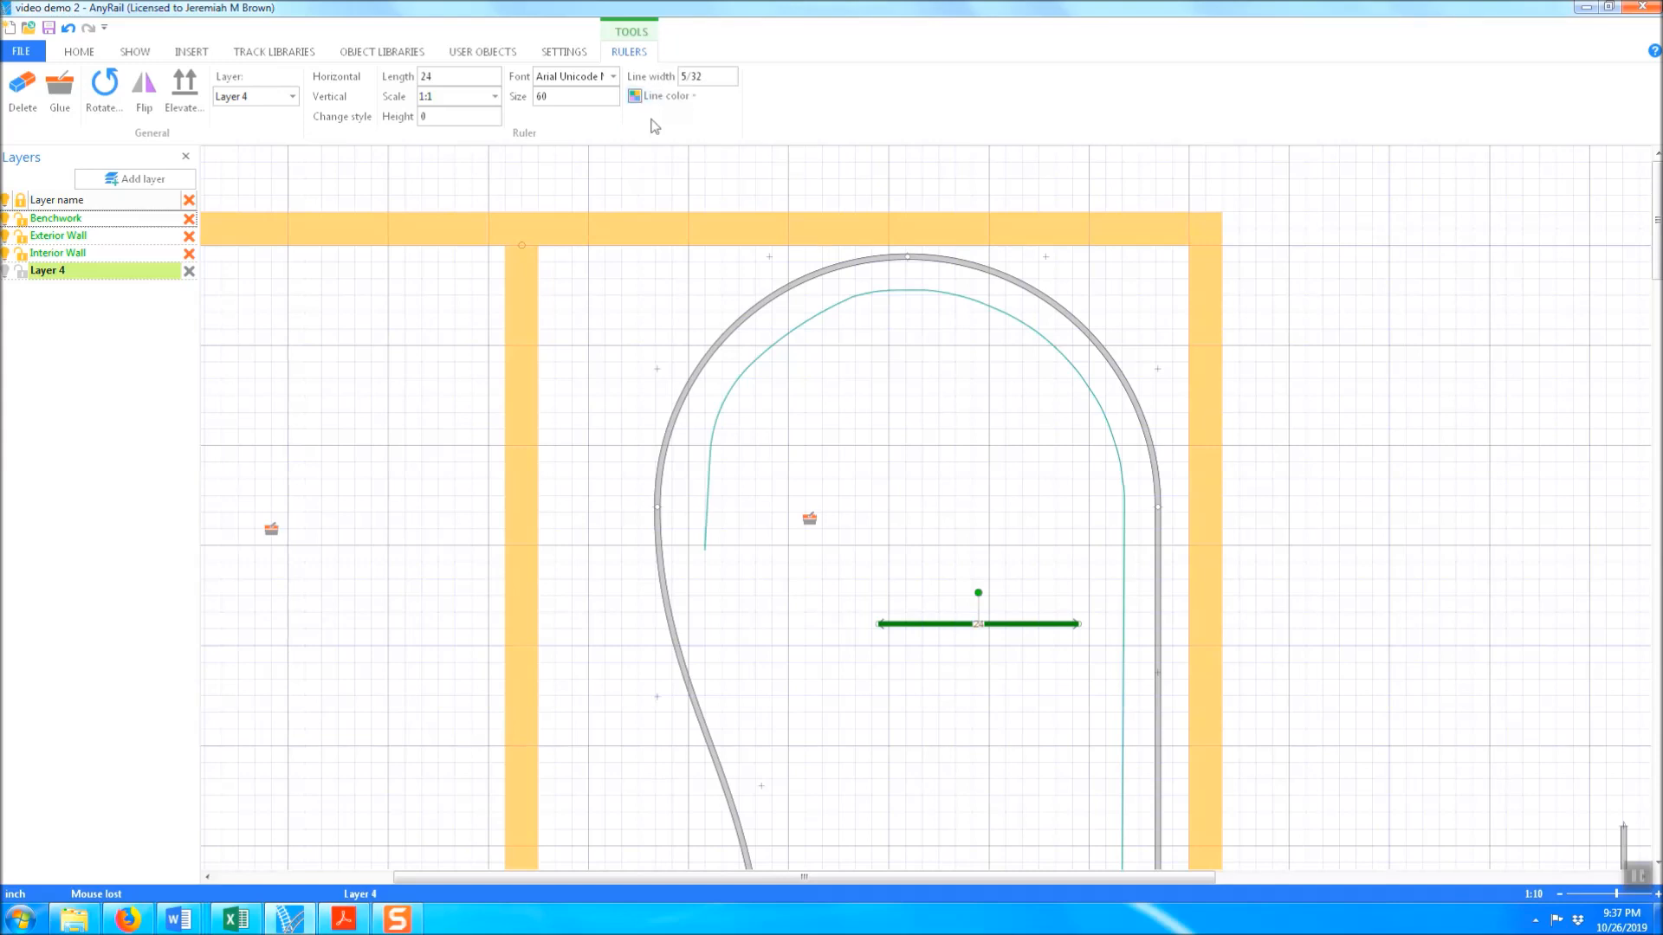
left_click(982, 515)
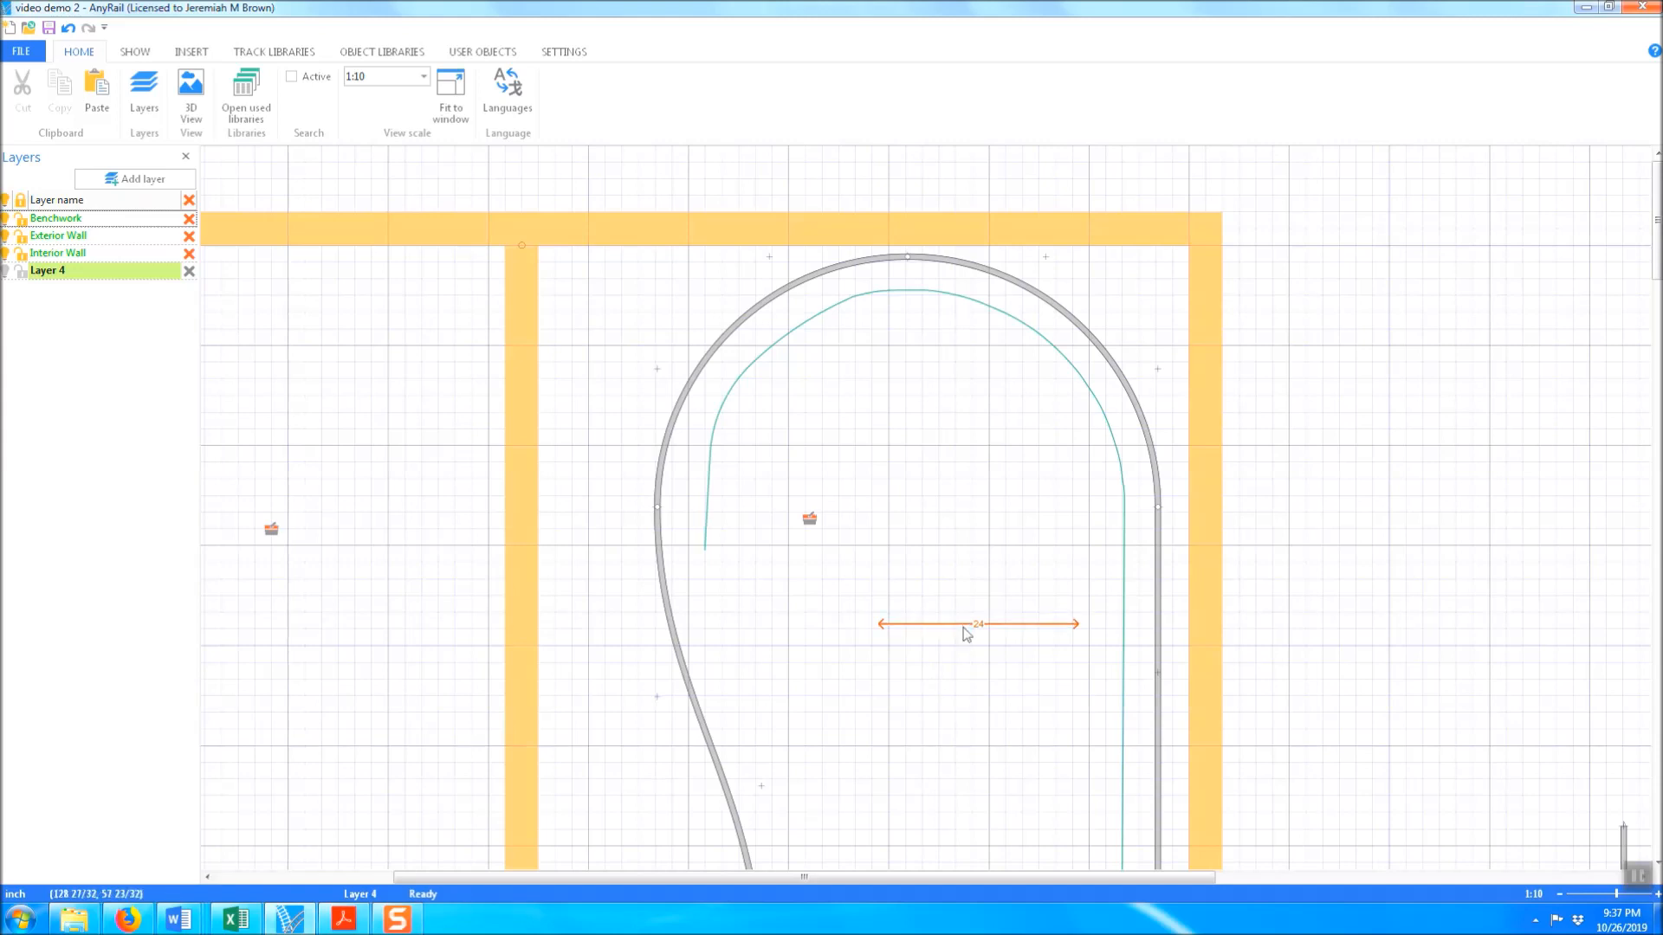
Move the ruler up into the curved part of the benchwork loop and set its length to 39 inches
left_click_drag(959, 630, 867, 449)
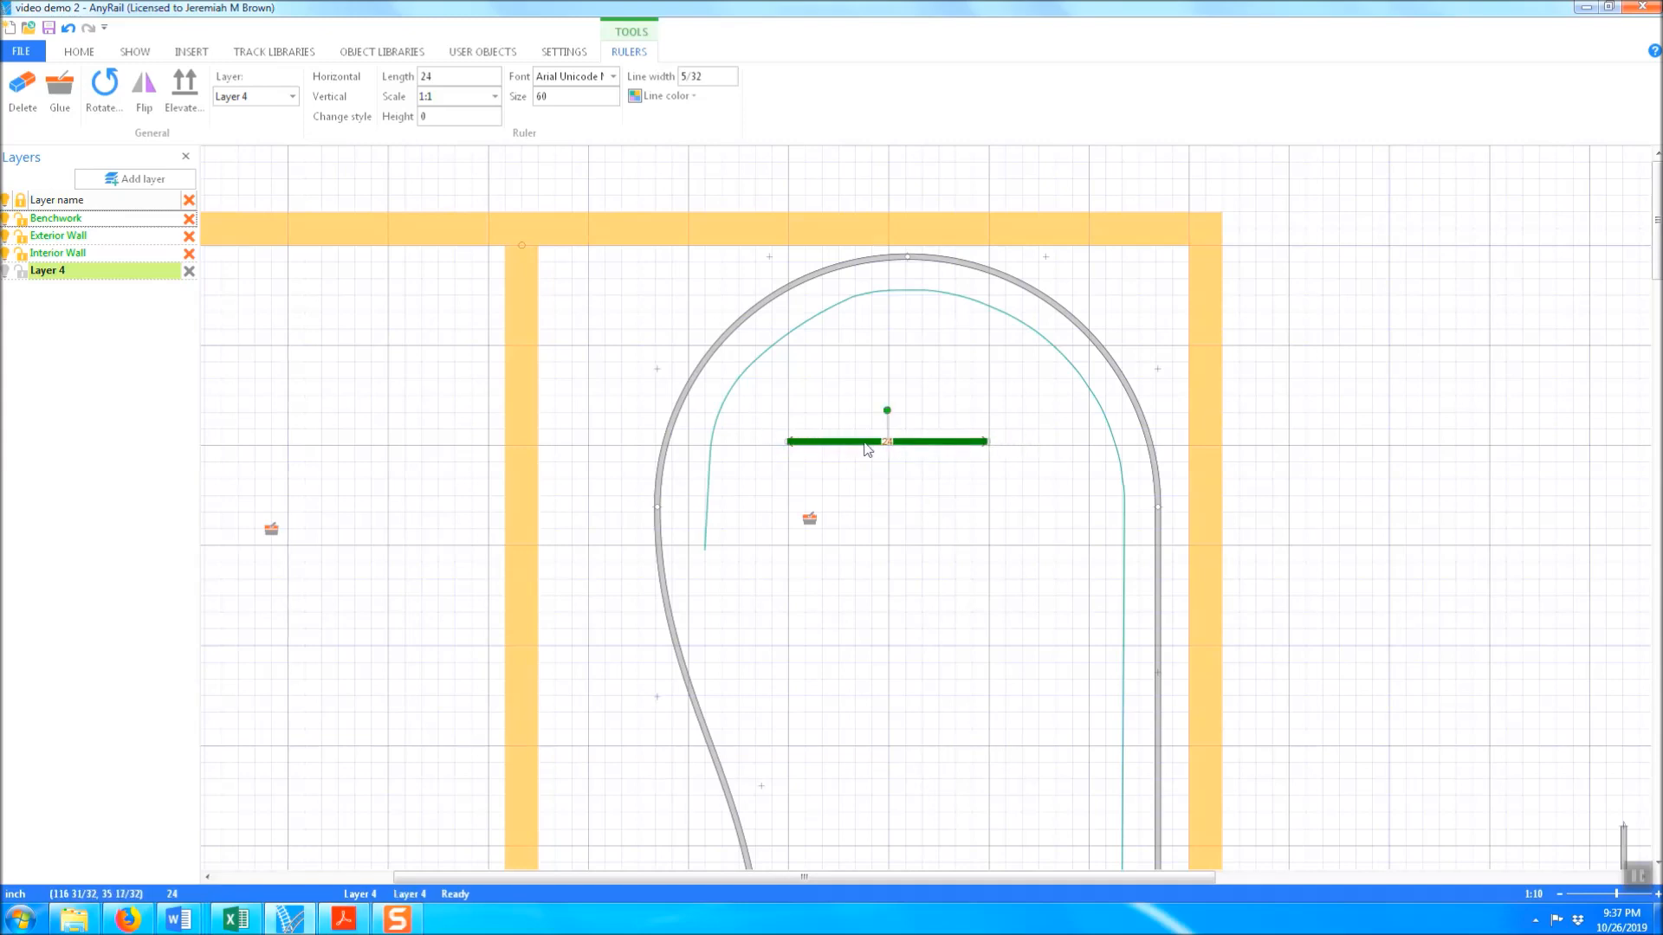
left_click(882, 492)
left_click(856, 443)
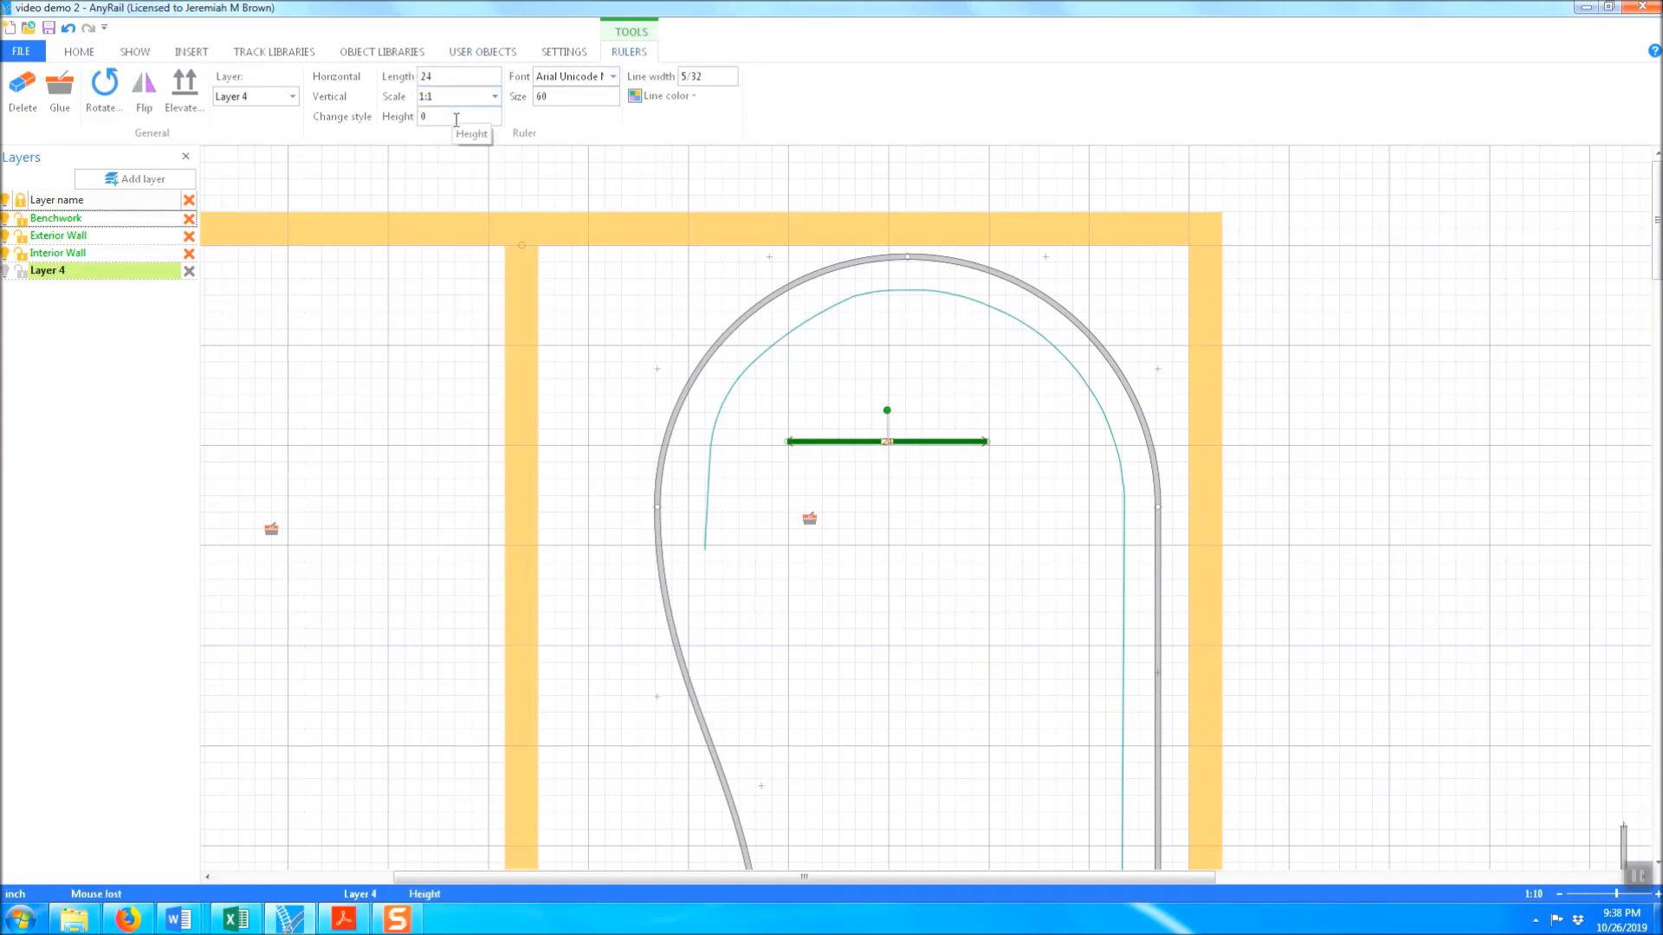
left_click(450, 76)
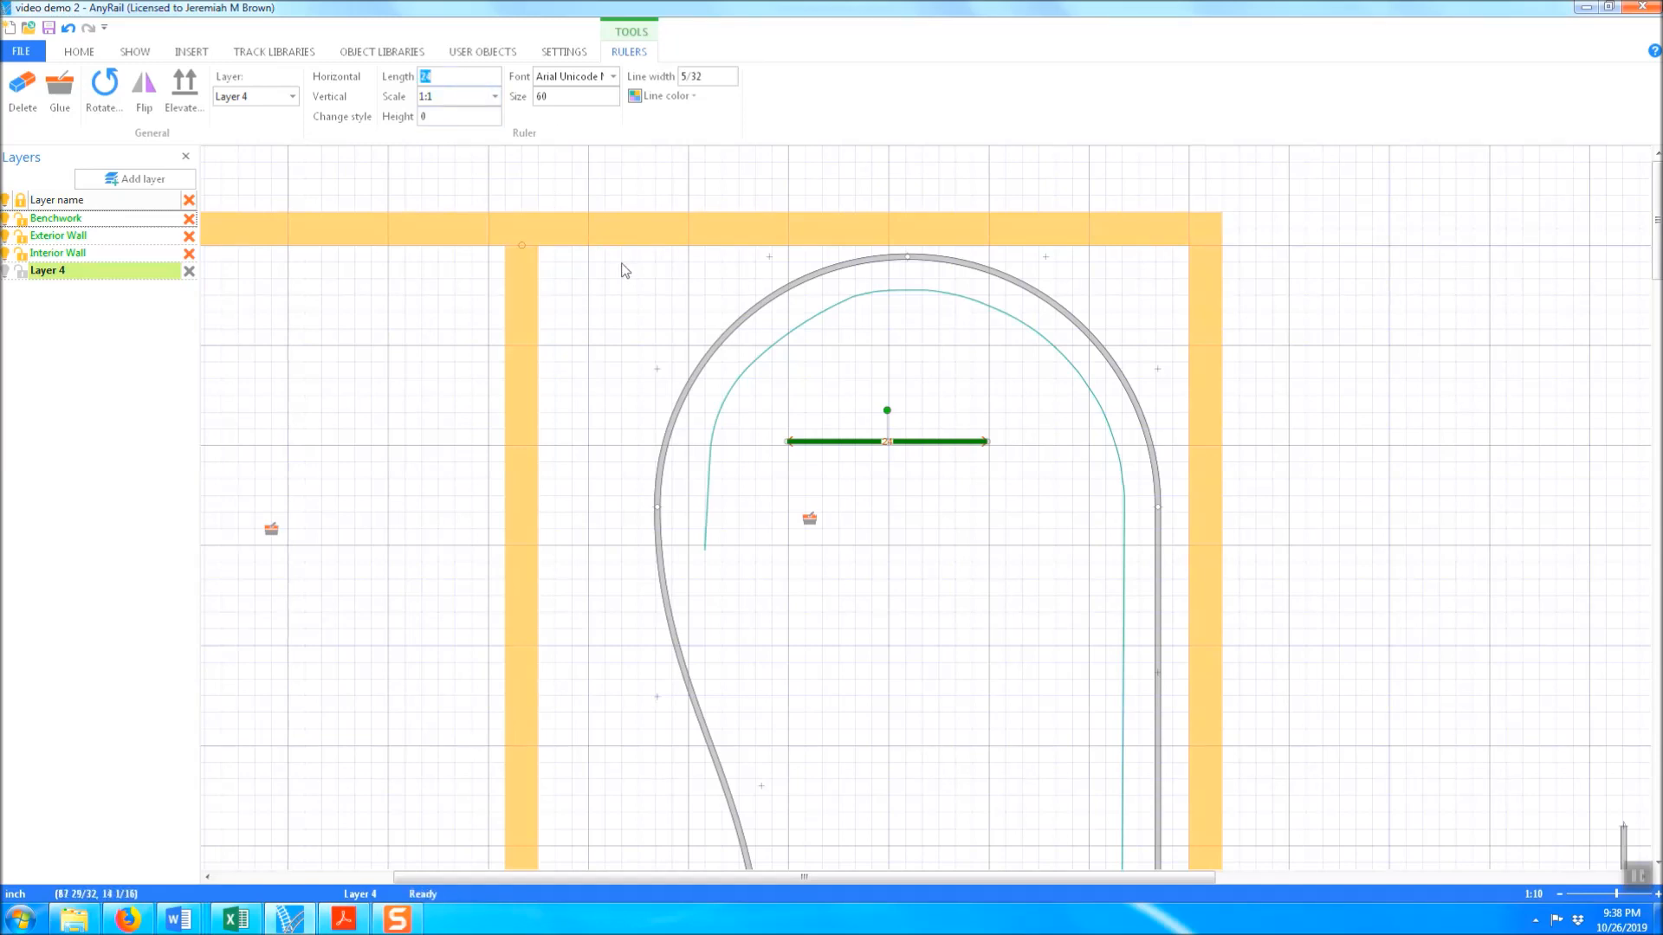
type("39")
key("Return")
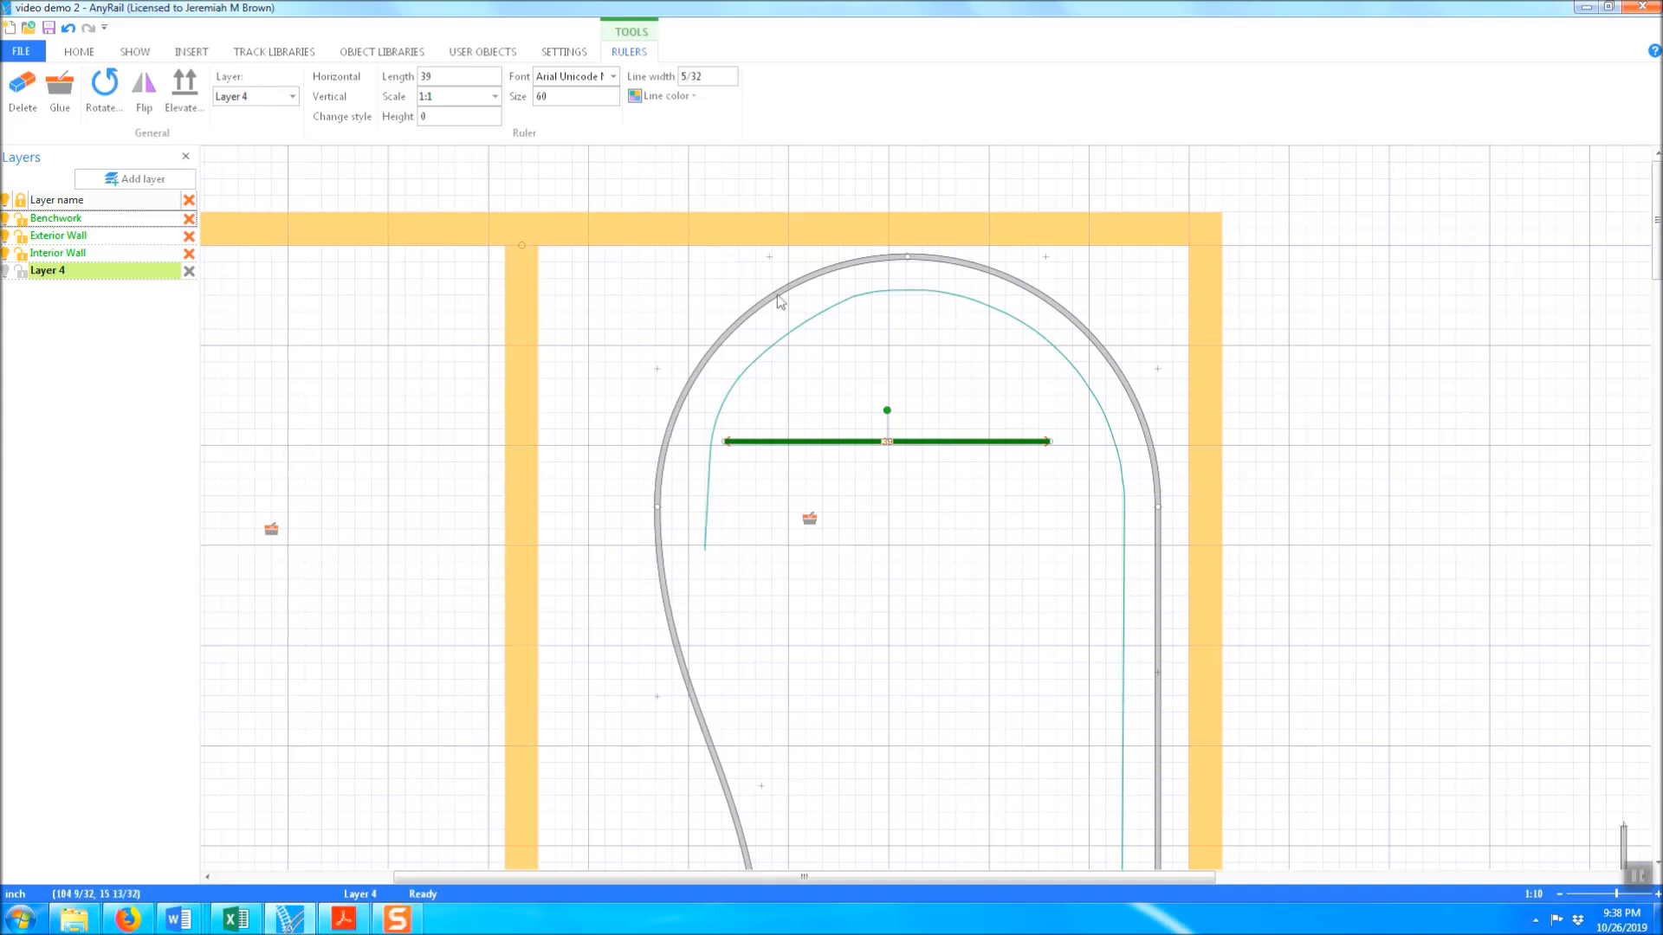
Move the 39-inch ruler down so its right end meets the straight right side of the benchwork line
left_click(969, 513)
left_click(959, 450)
left_click_drag(963, 455, 1031, 724)
left_click(1054, 668)
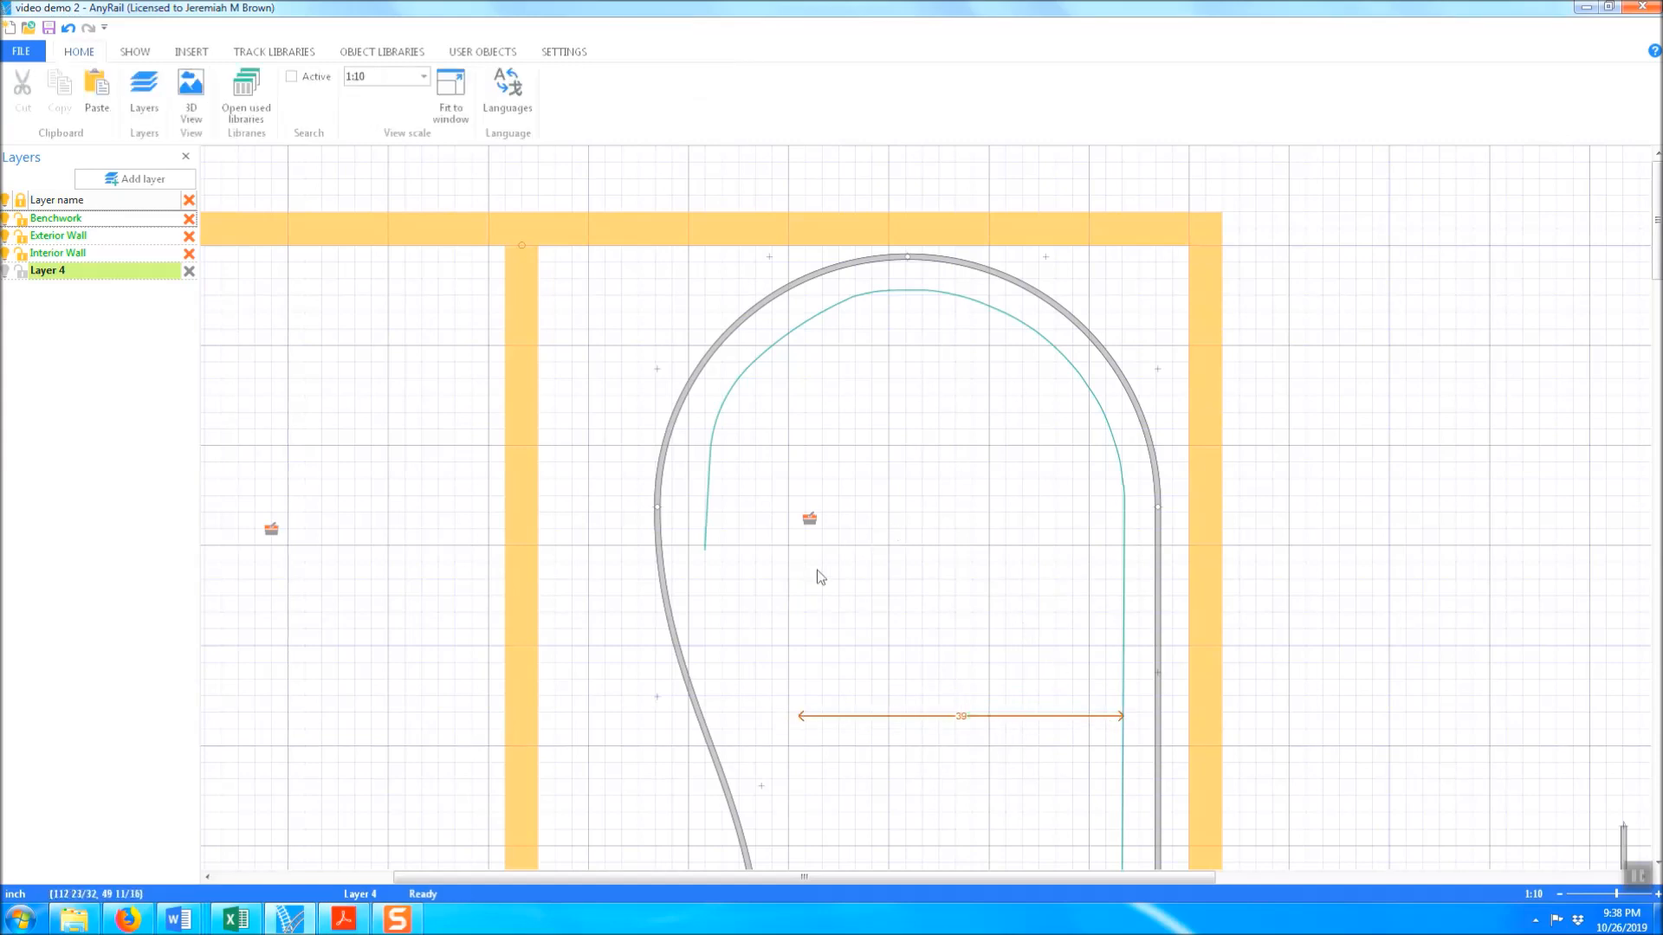
Unglue and ungroup the benchwork line, and move its free left end down to the ruler's left arrow
left_click(706, 544)
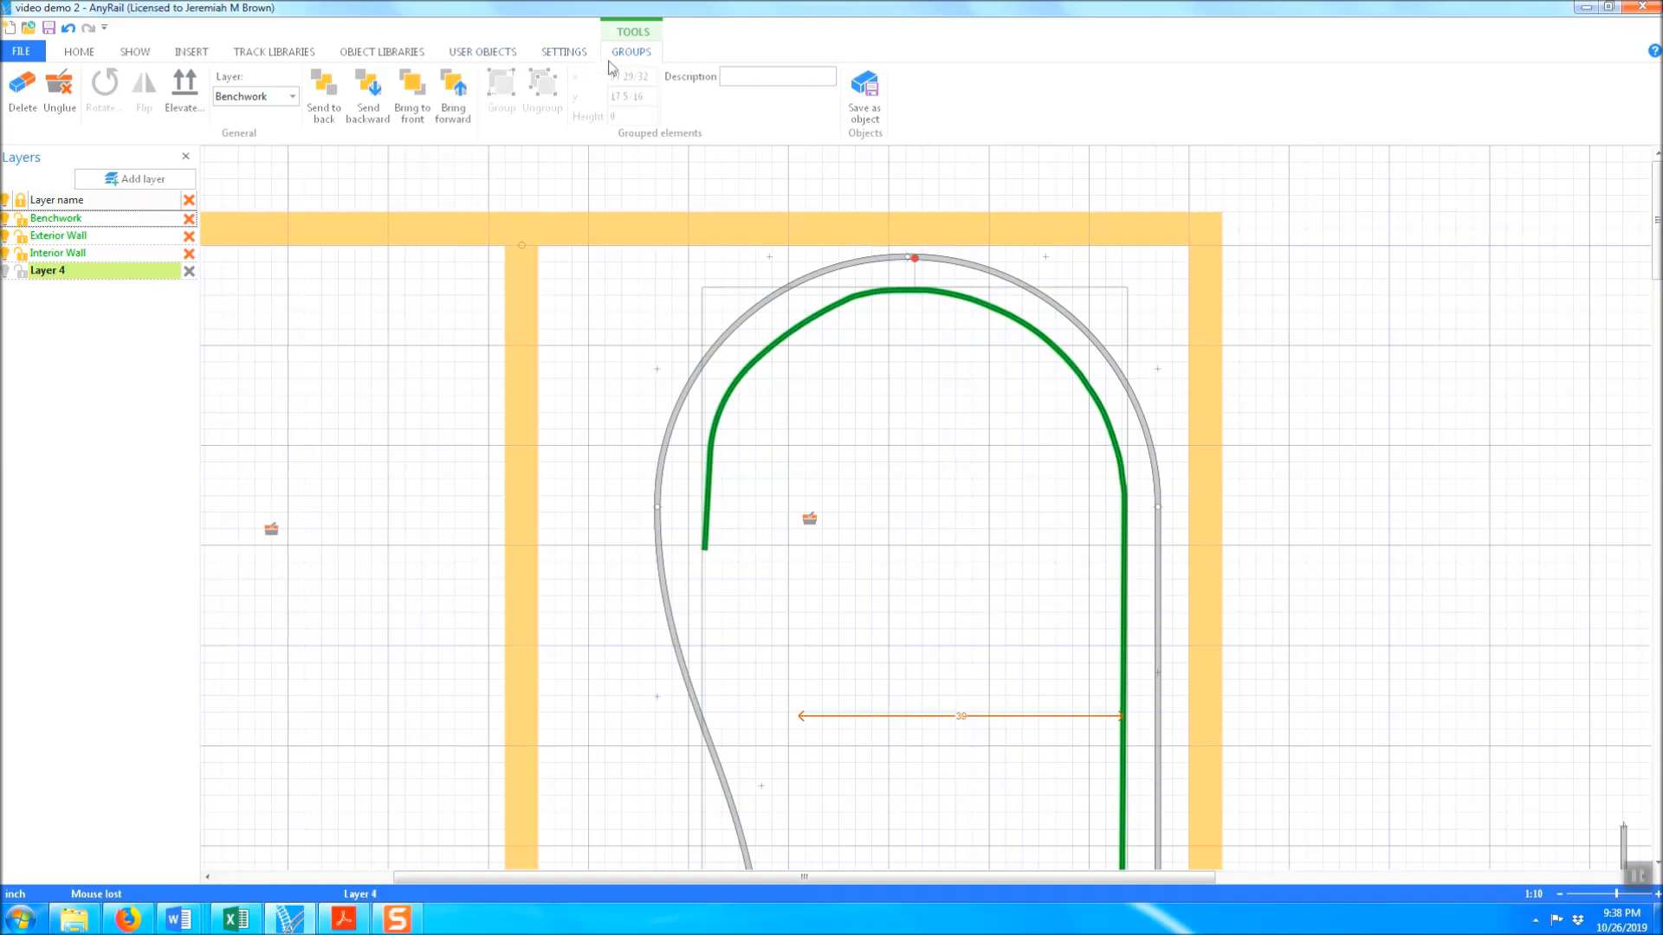
left_click(890, 535)
left_click(839, 312)
double_click(839, 312)
left_click_drag(705, 547, 801, 728)
left_click(827, 630)
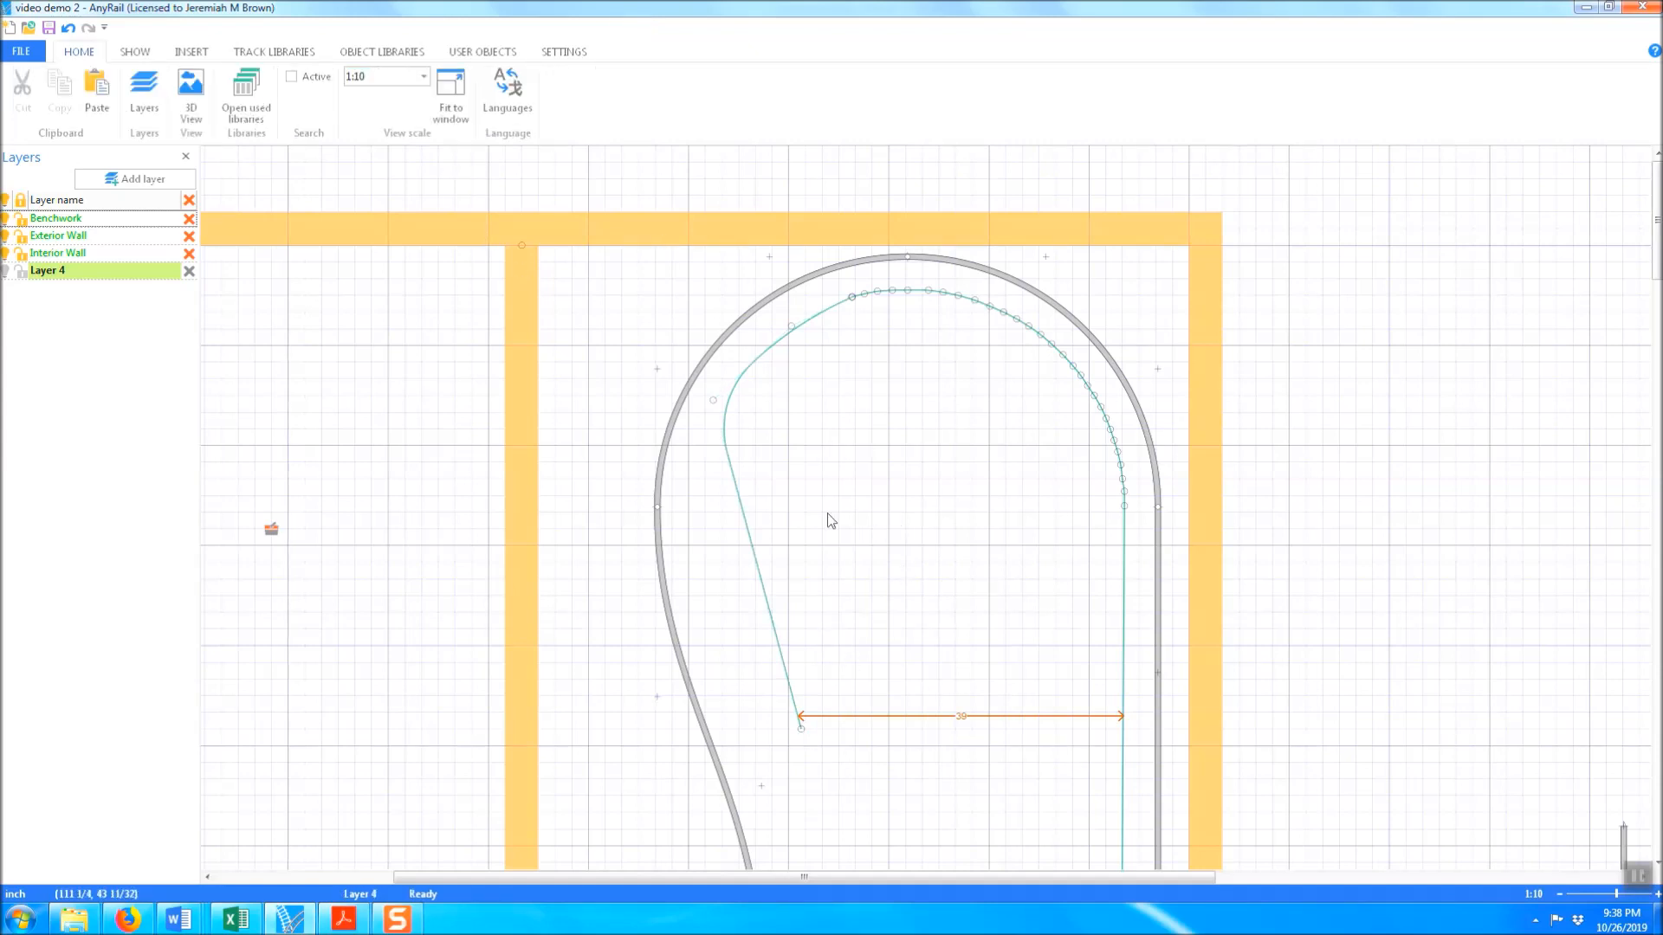
Group the two benchwork line segments together again
left_click(1045, 344)
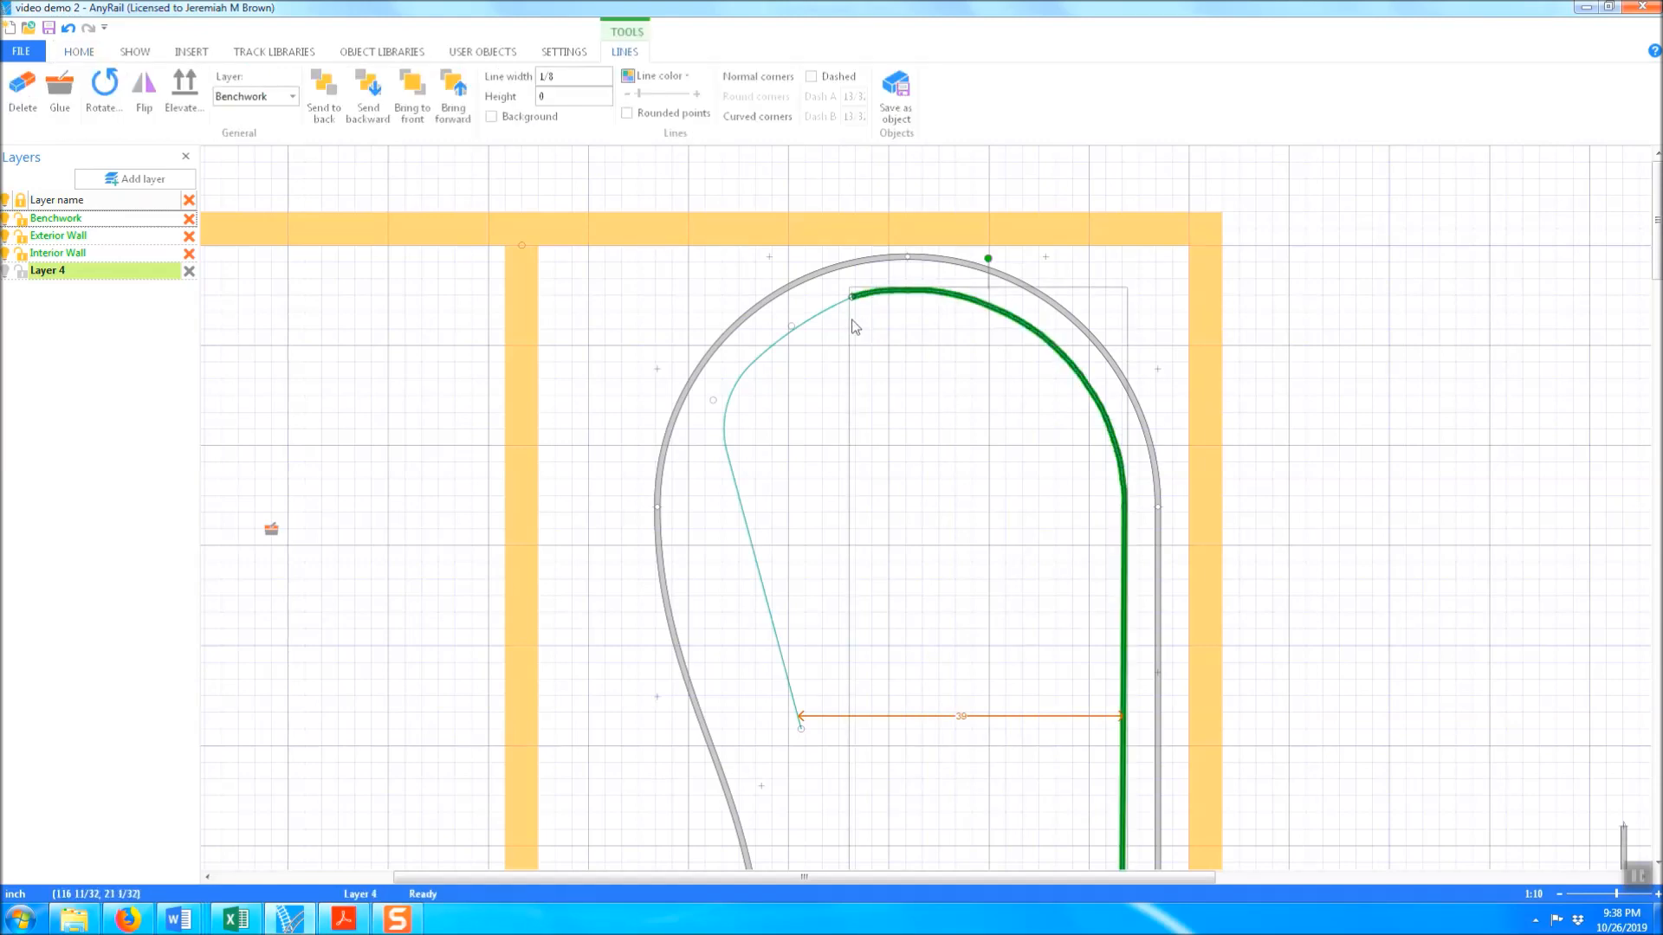
left_click(827, 310, "ctrl")
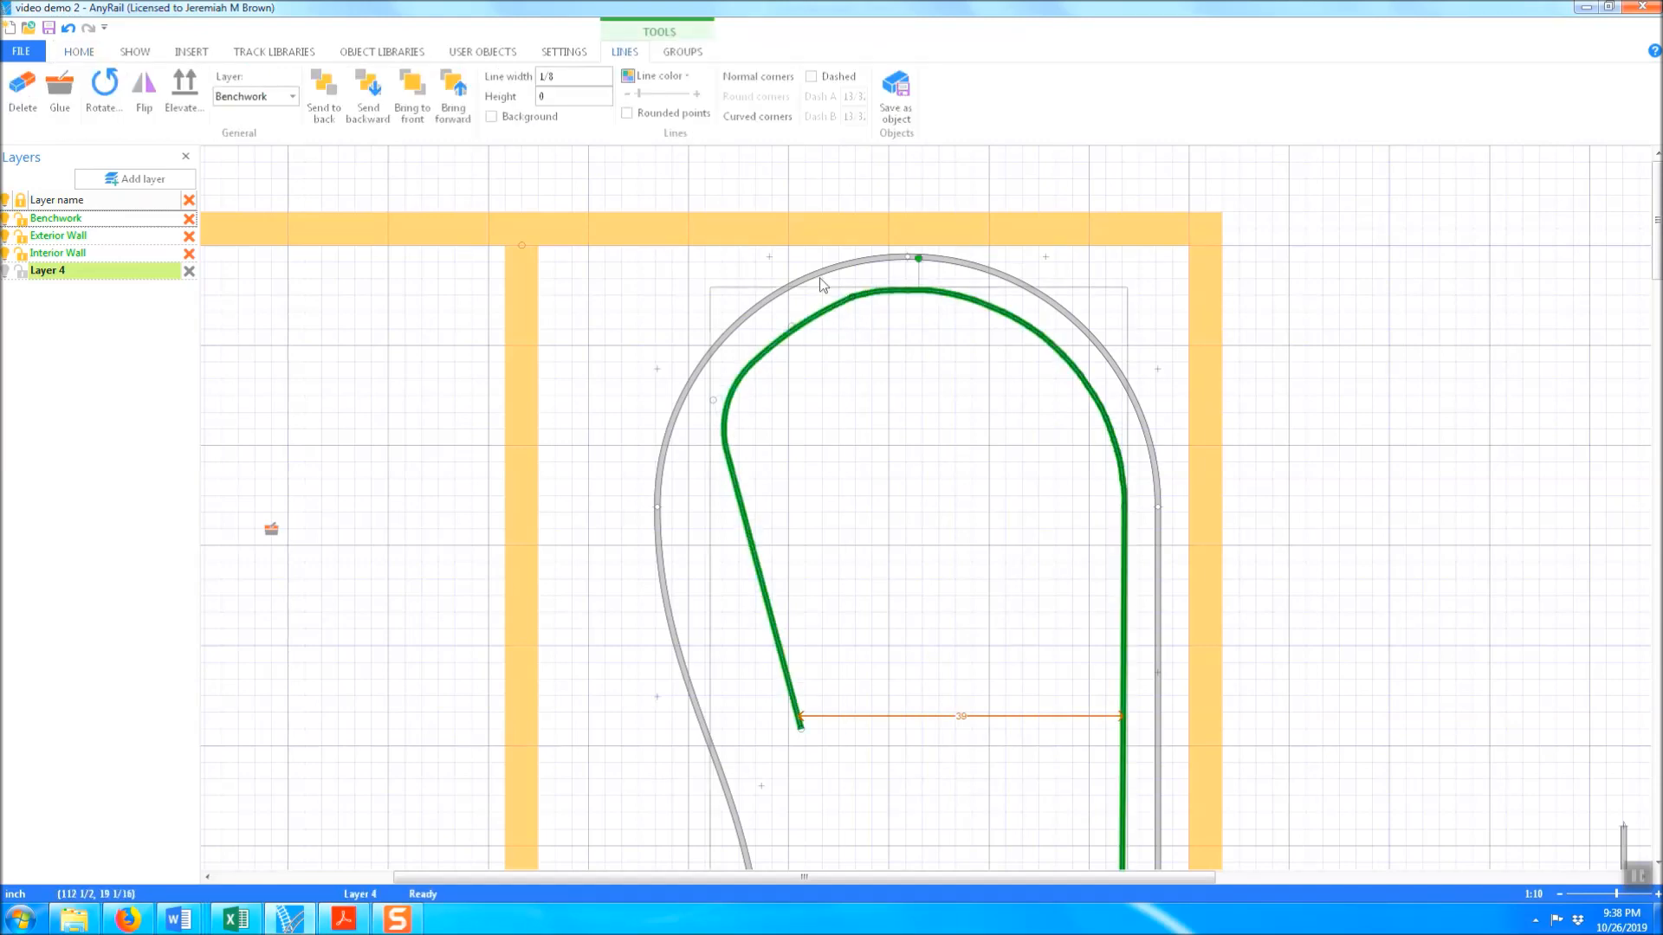
left_click(682, 52)
left_click(502, 90)
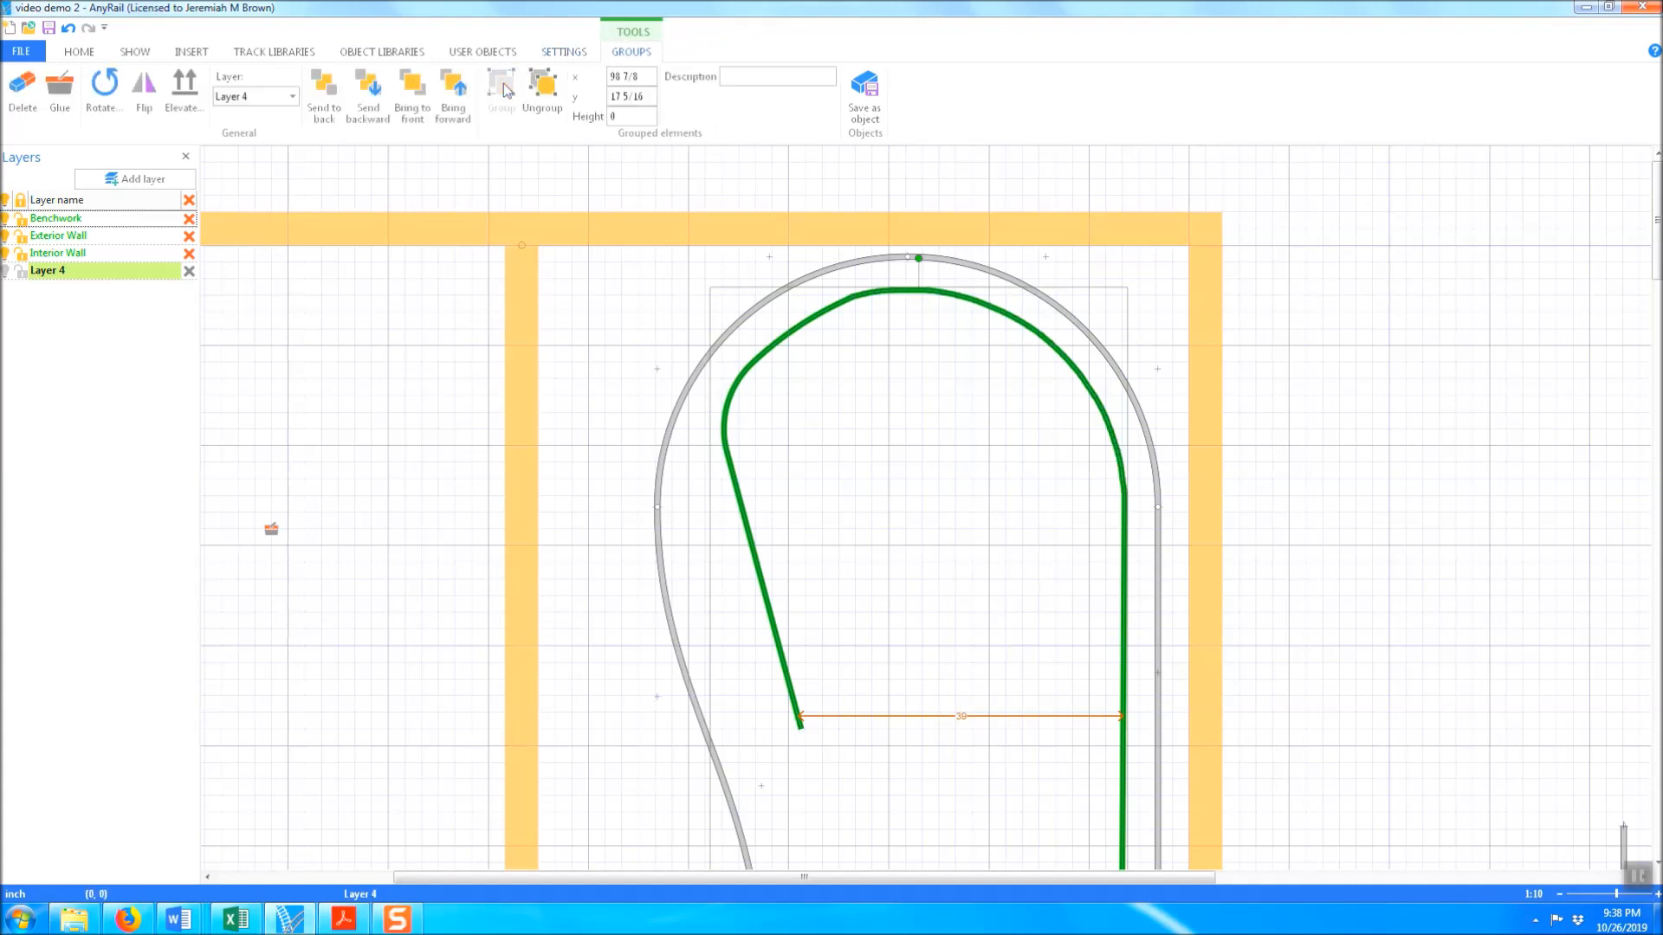
left_click(925, 535)
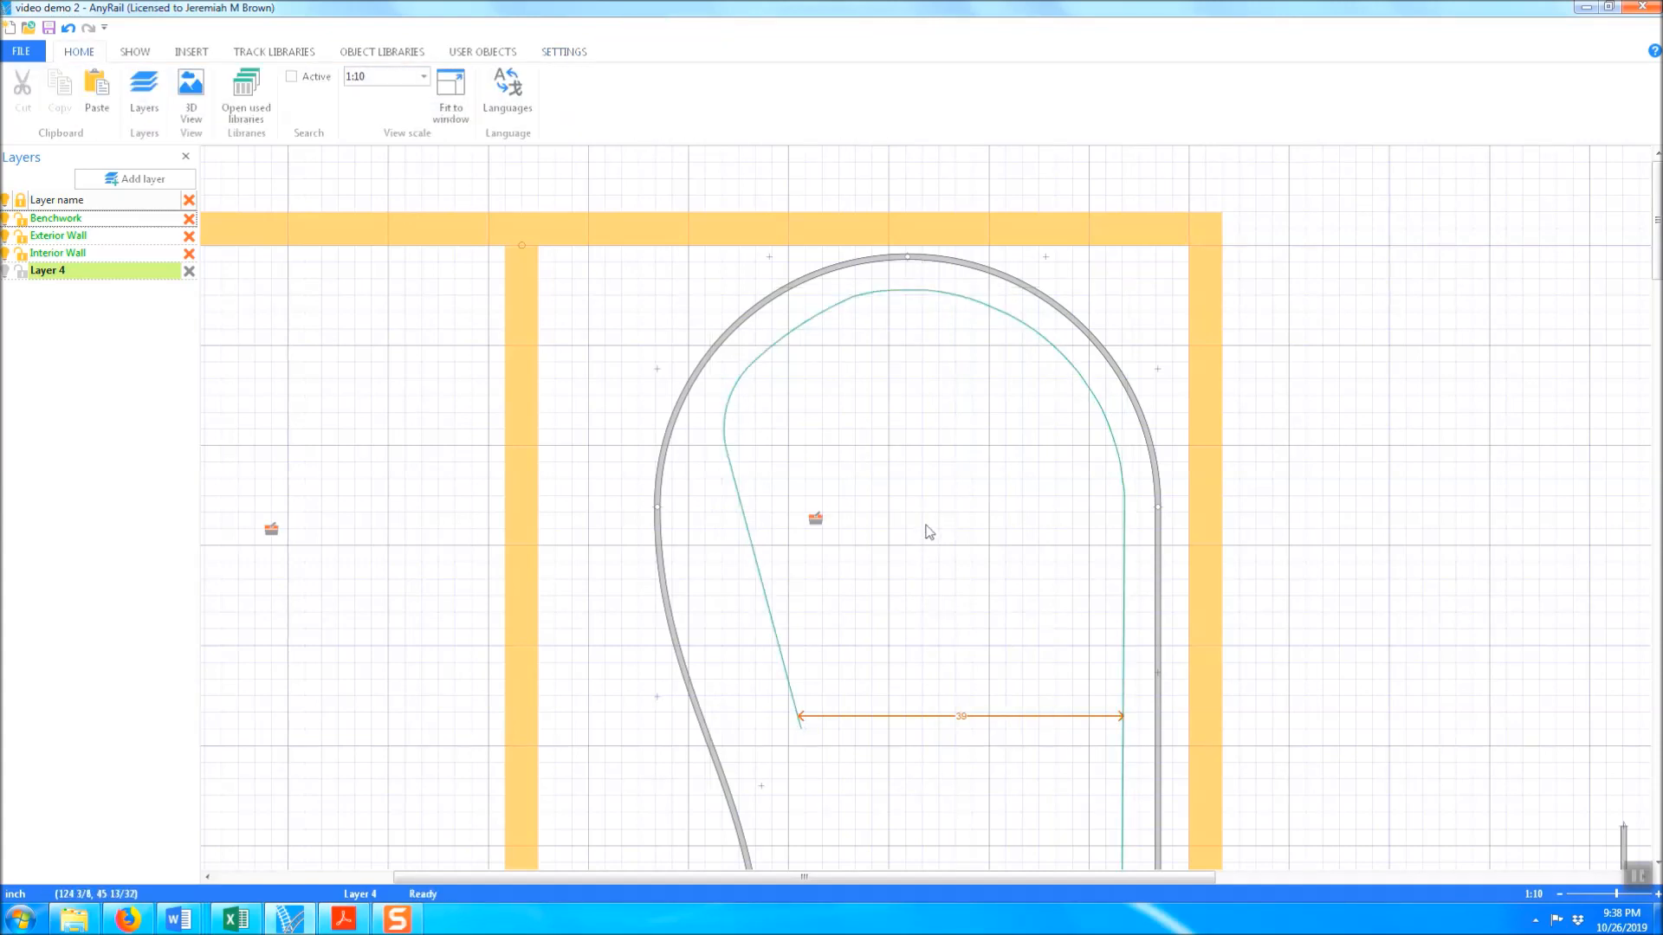
Add a new layer named Ruler
left_click(1039, 722)
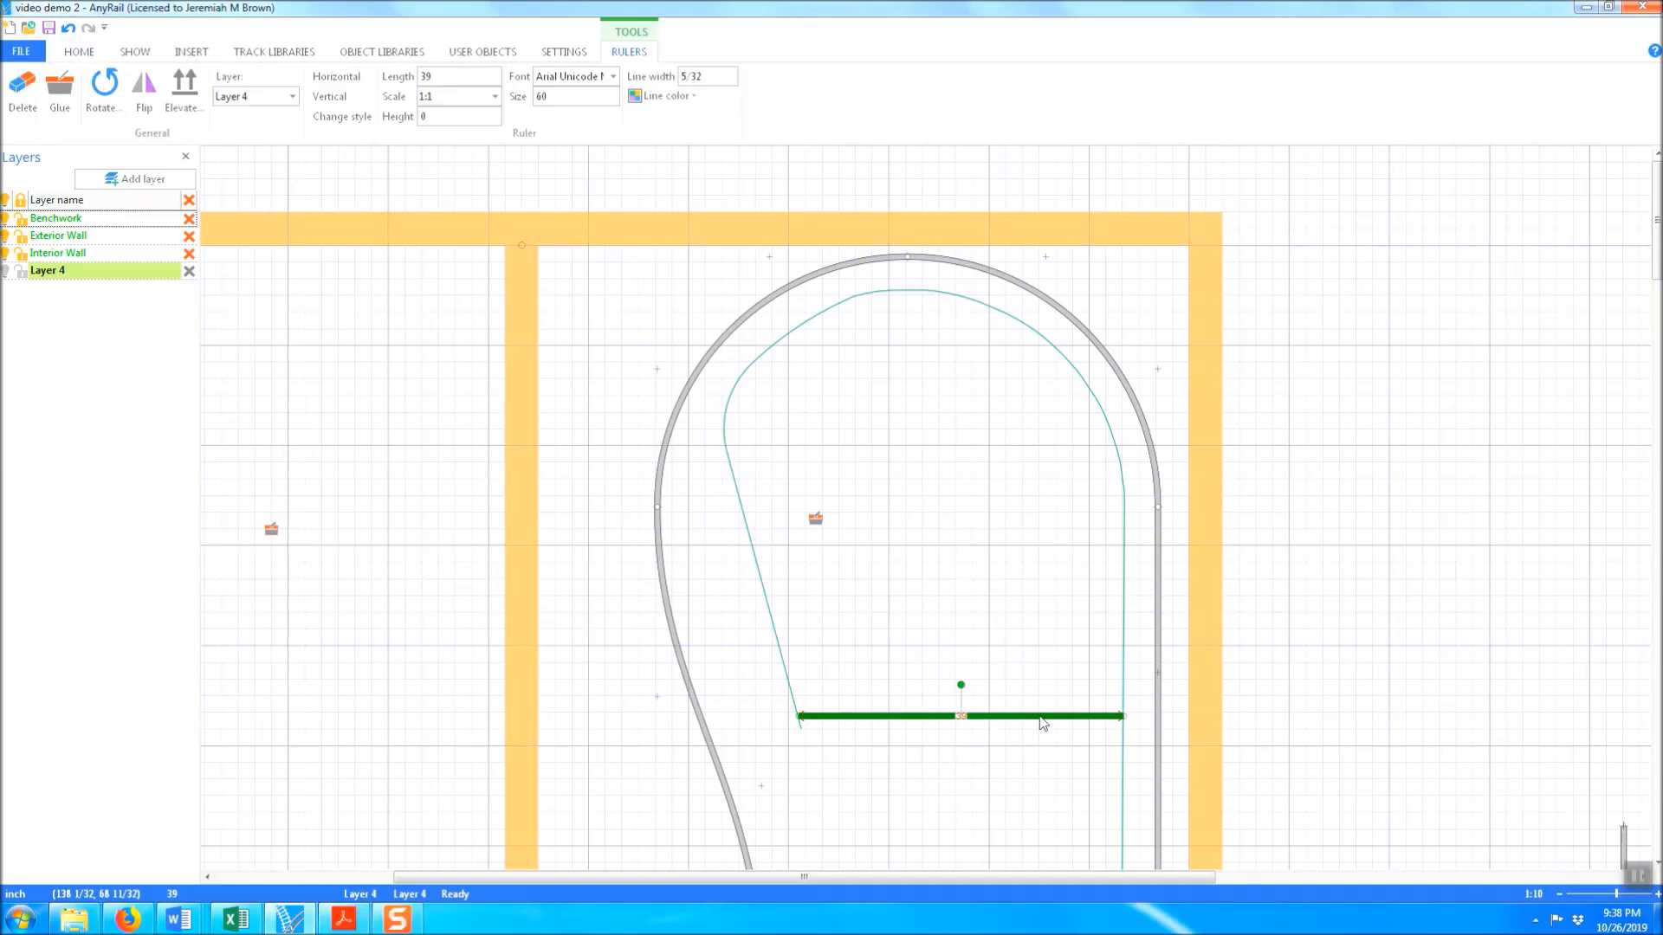
left_click(175, 180)
left_click(93, 290)
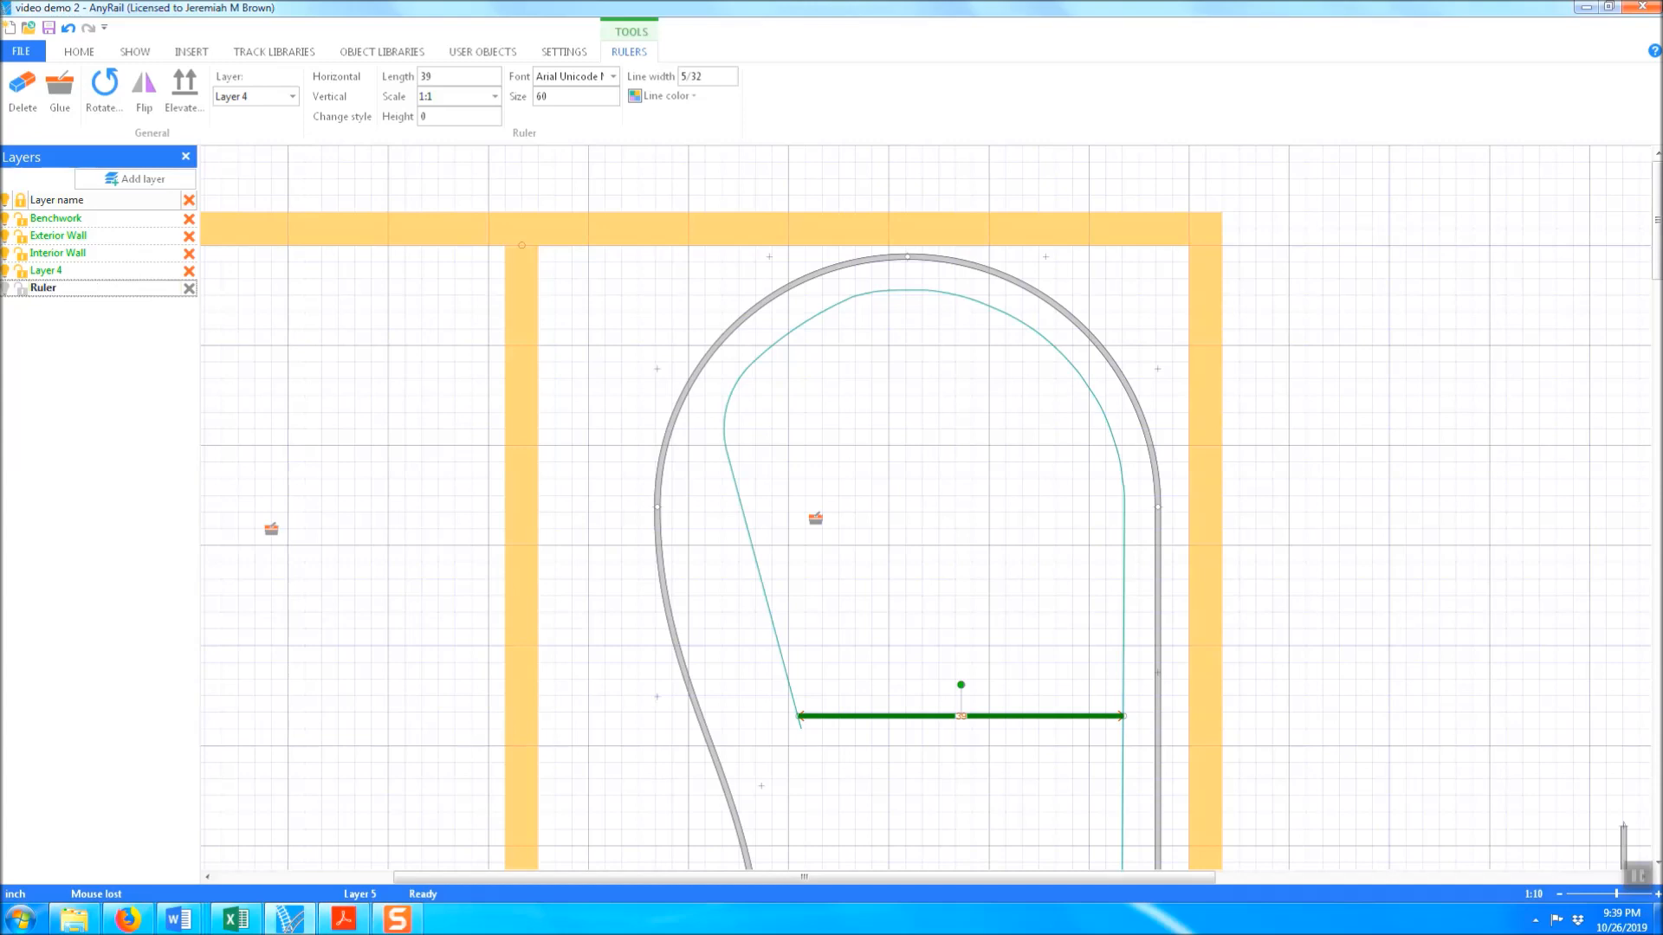
key("Return")
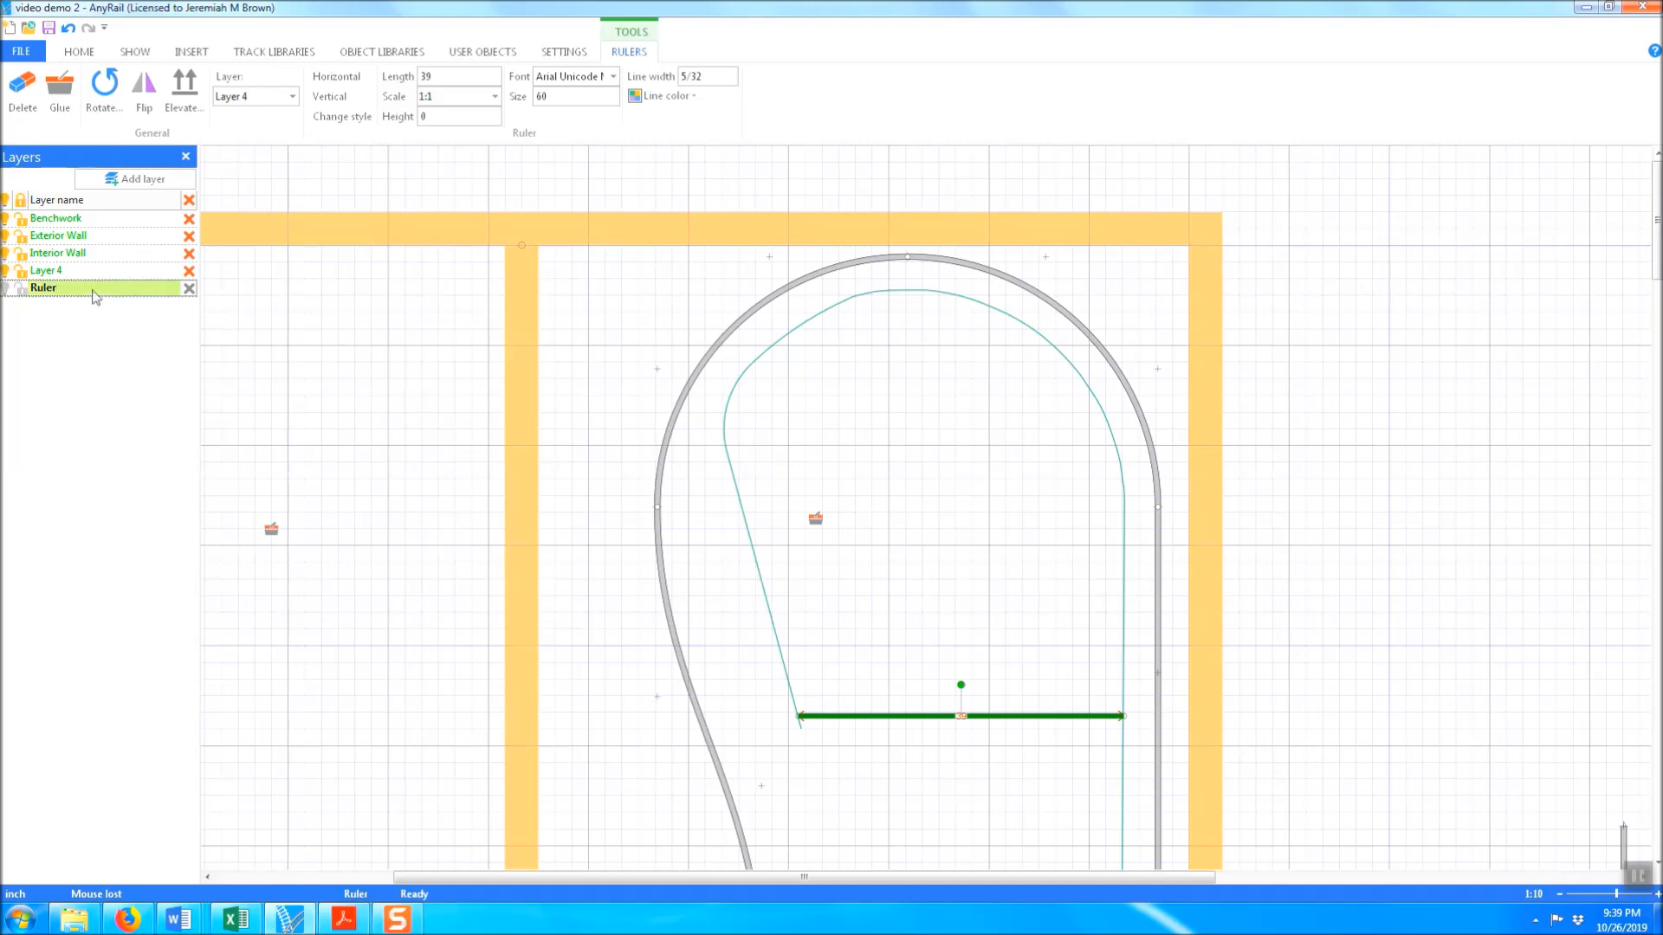
left_click(275, 411)
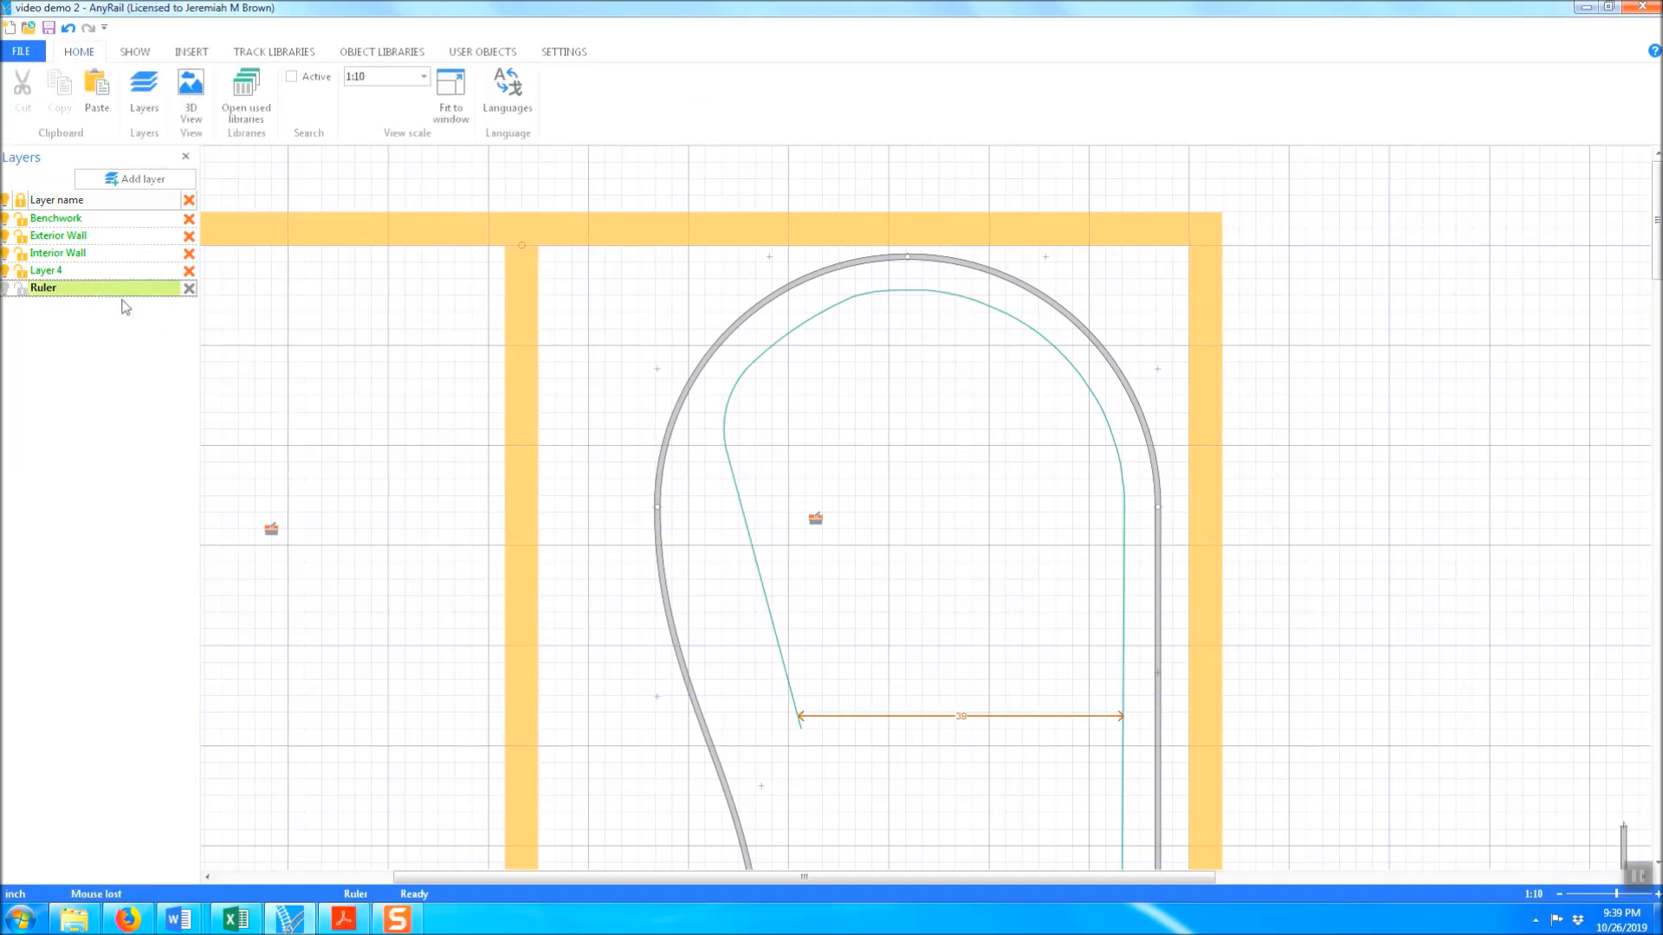
Assign the 39-inch ruler to the Ruler layer
left_click(845, 717)
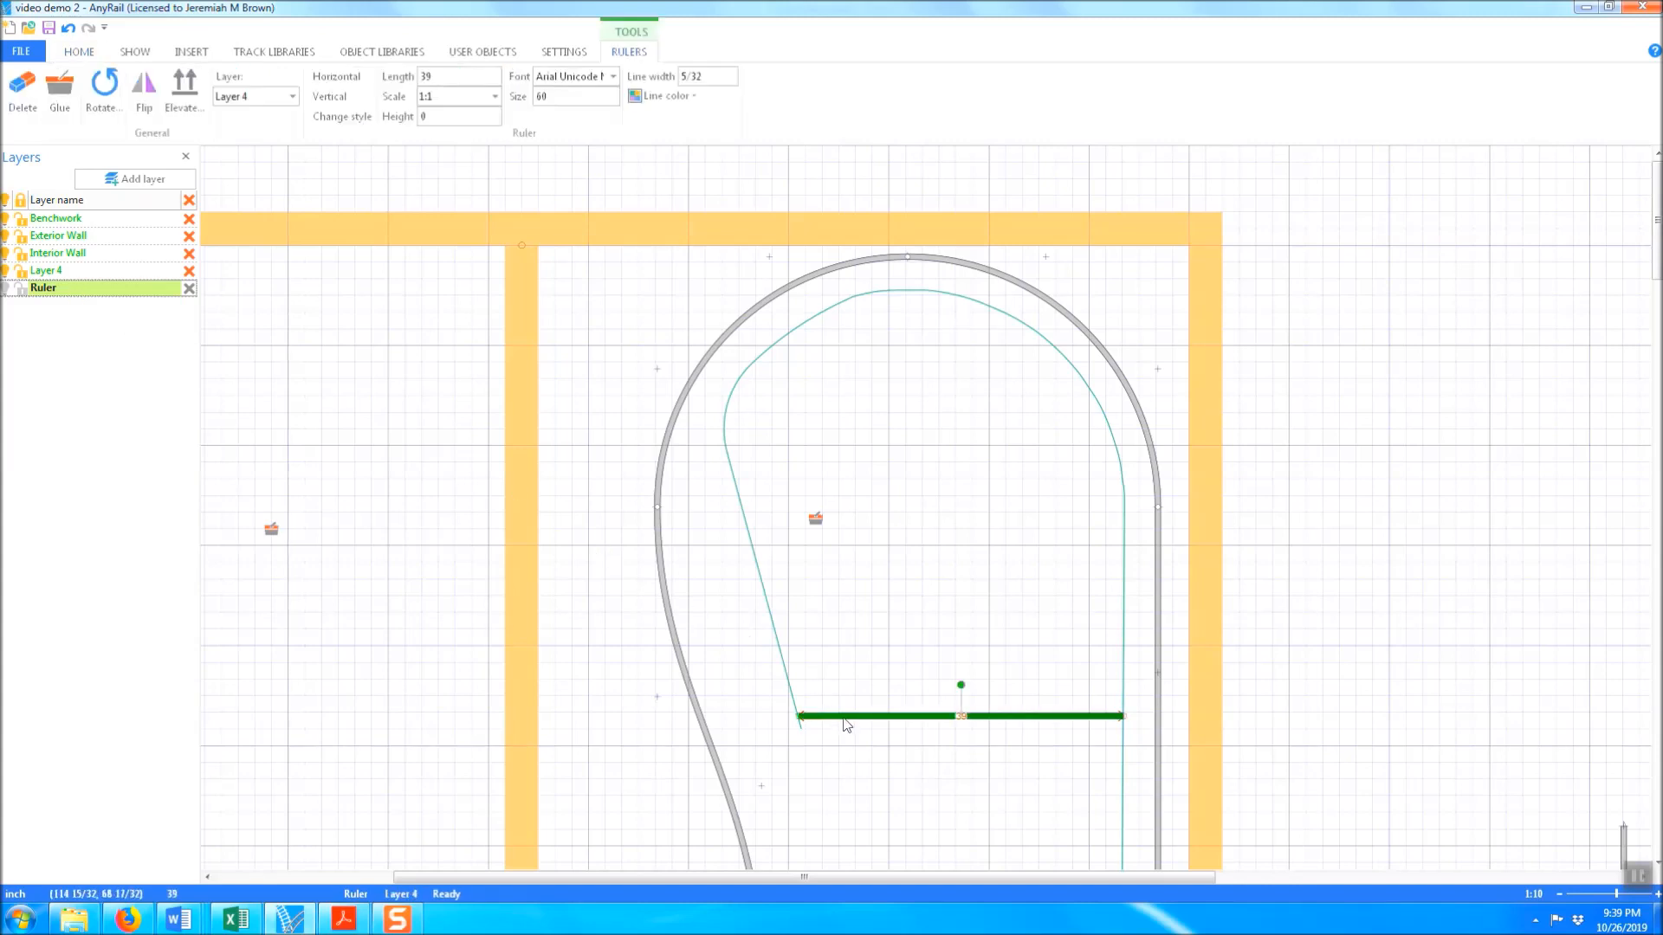
left_click(291, 96)
left_click(279, 166)
Duplicate the 39-inch ruler and rotate the copy by +90 degrees
right_click(946, 482)
left_click(956, 604)
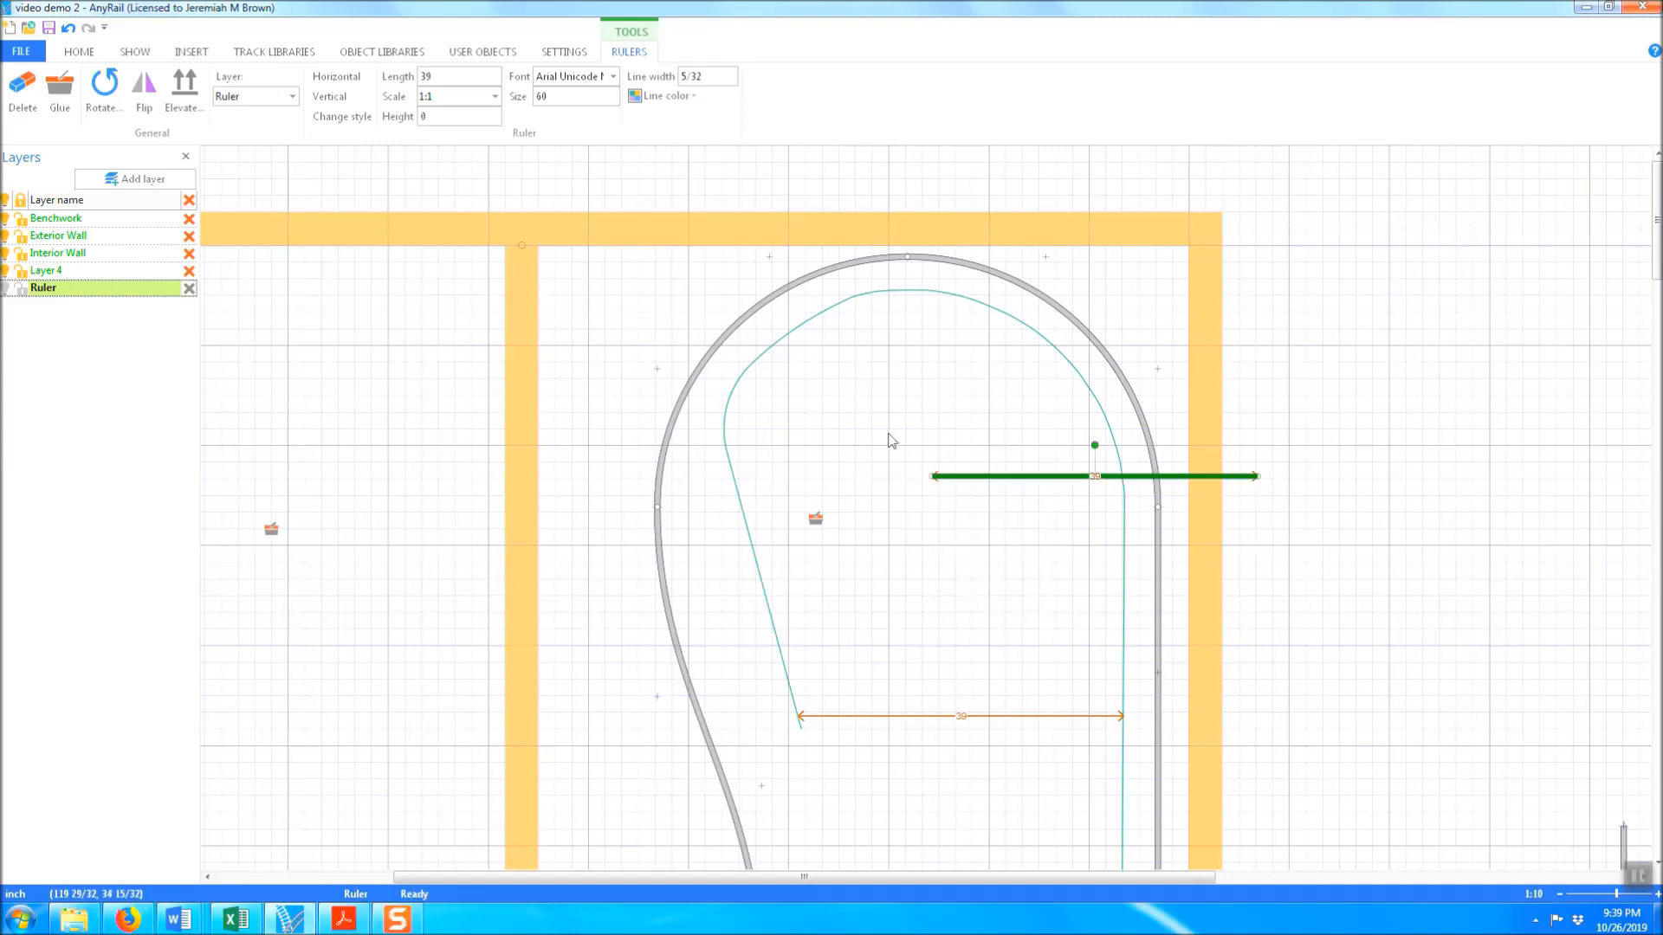
left_click(104, 86)
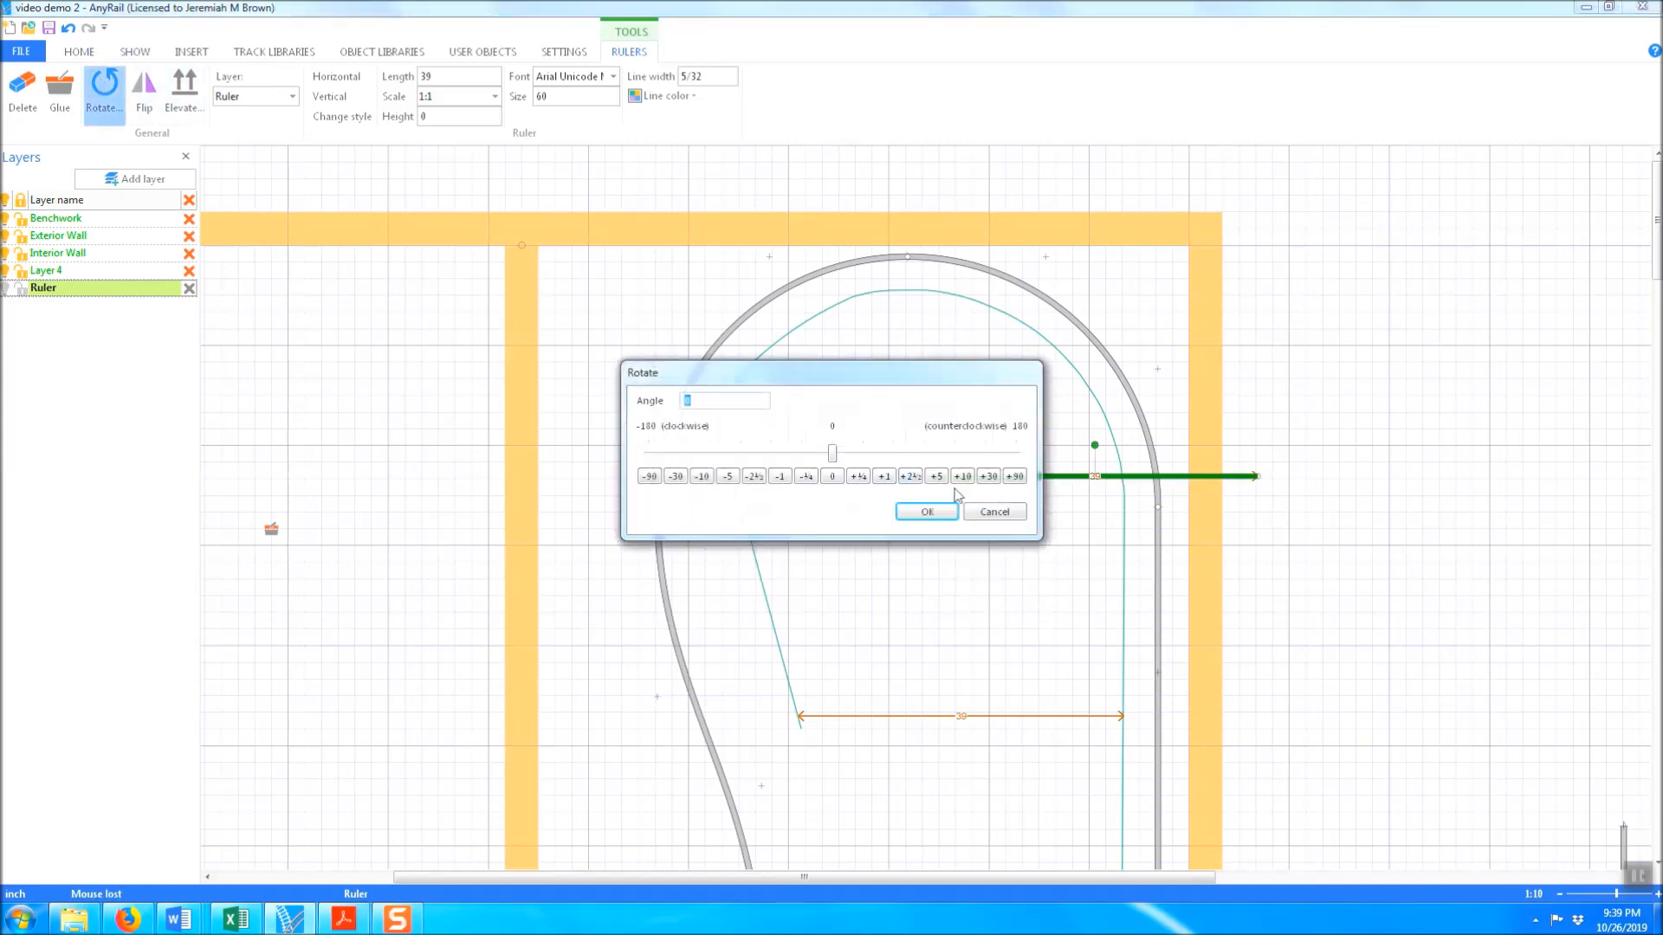
left_click(1014, 476)
left_click(925, 512)
Move the vertical ruler copy inside the benchwork loop, slightly right of the curve's center
left_click_drag(1097, 535, 903, 550)
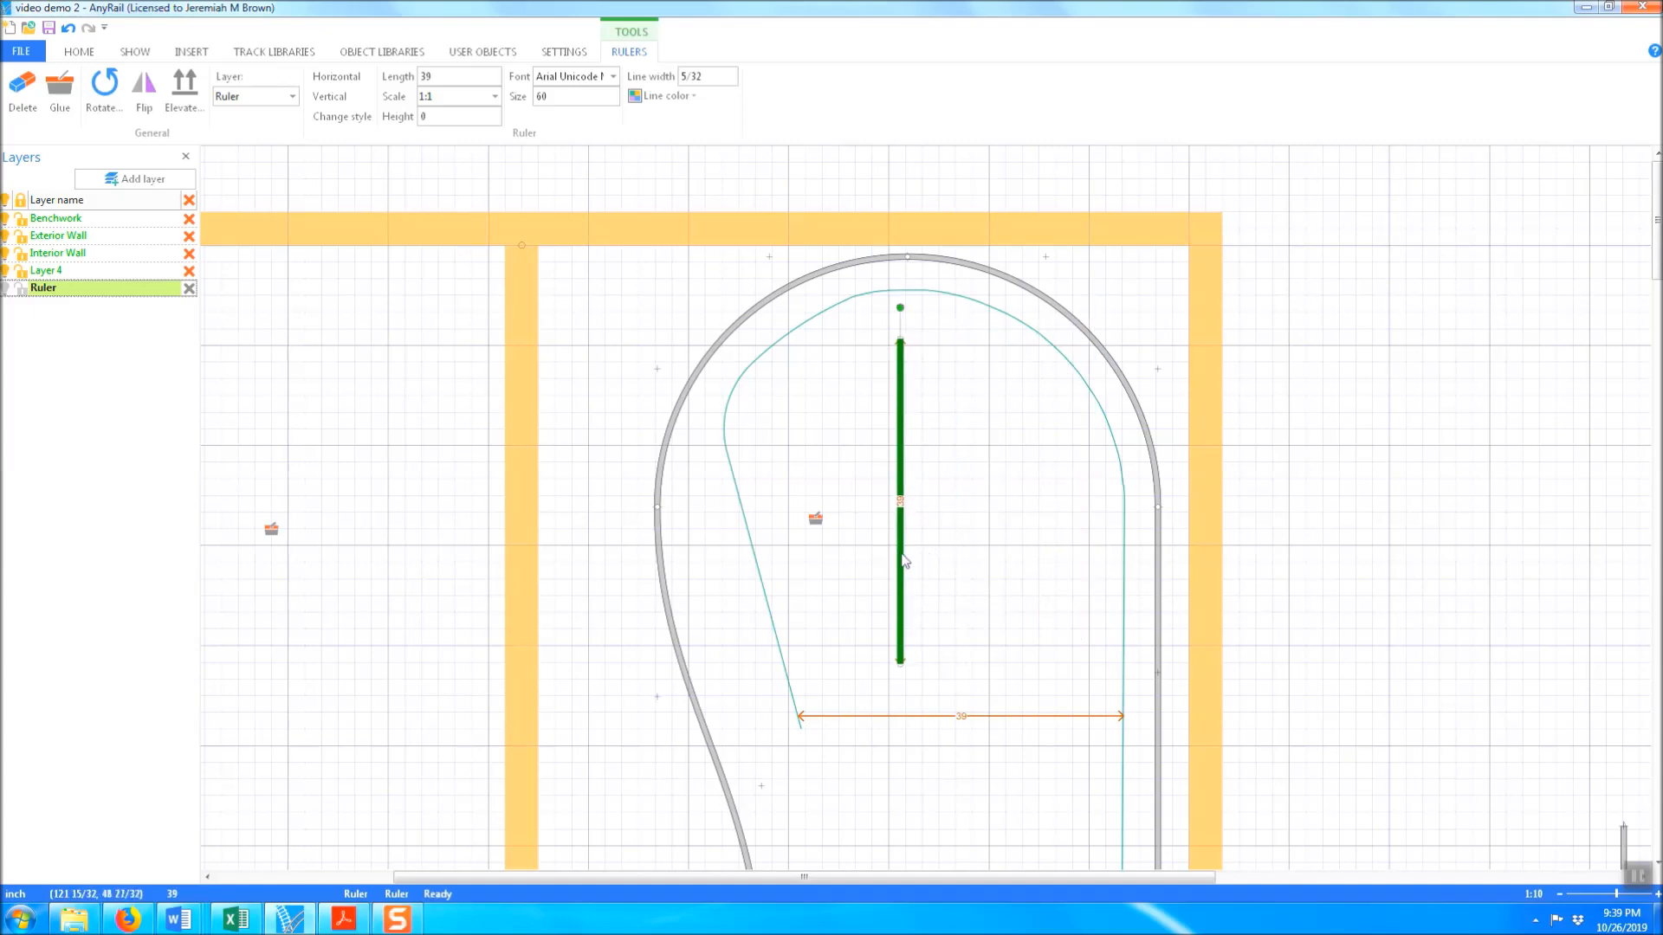
left_click(954, 411)
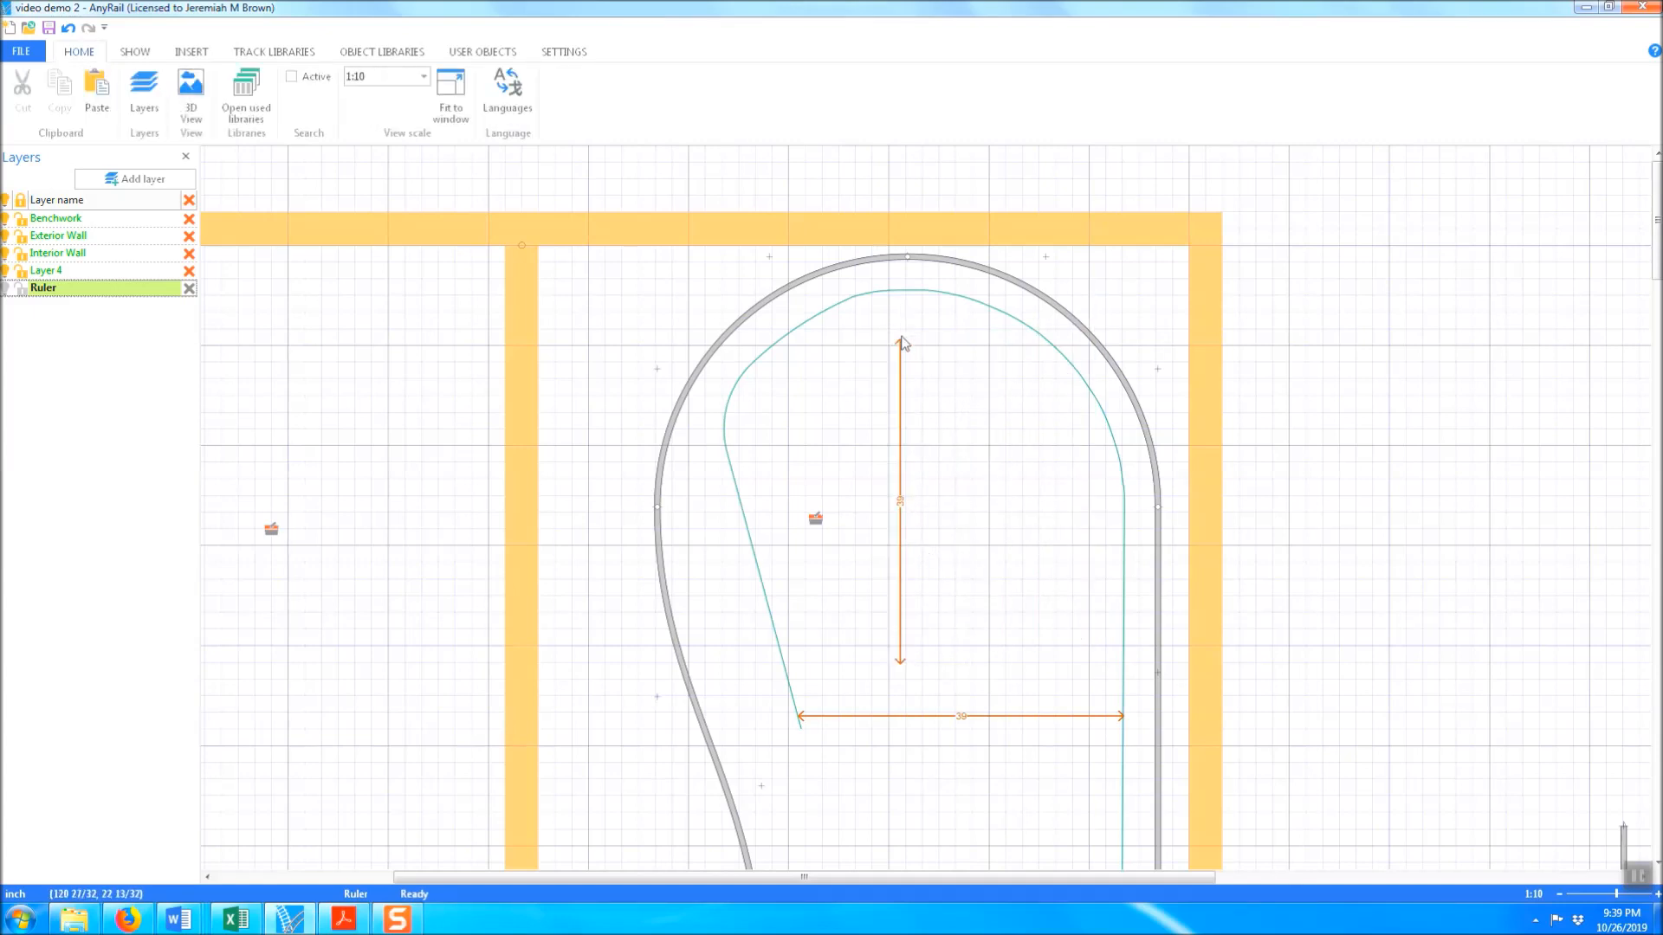
left_click(900, 426)
left_click_drag(904, 427, 900, 427)
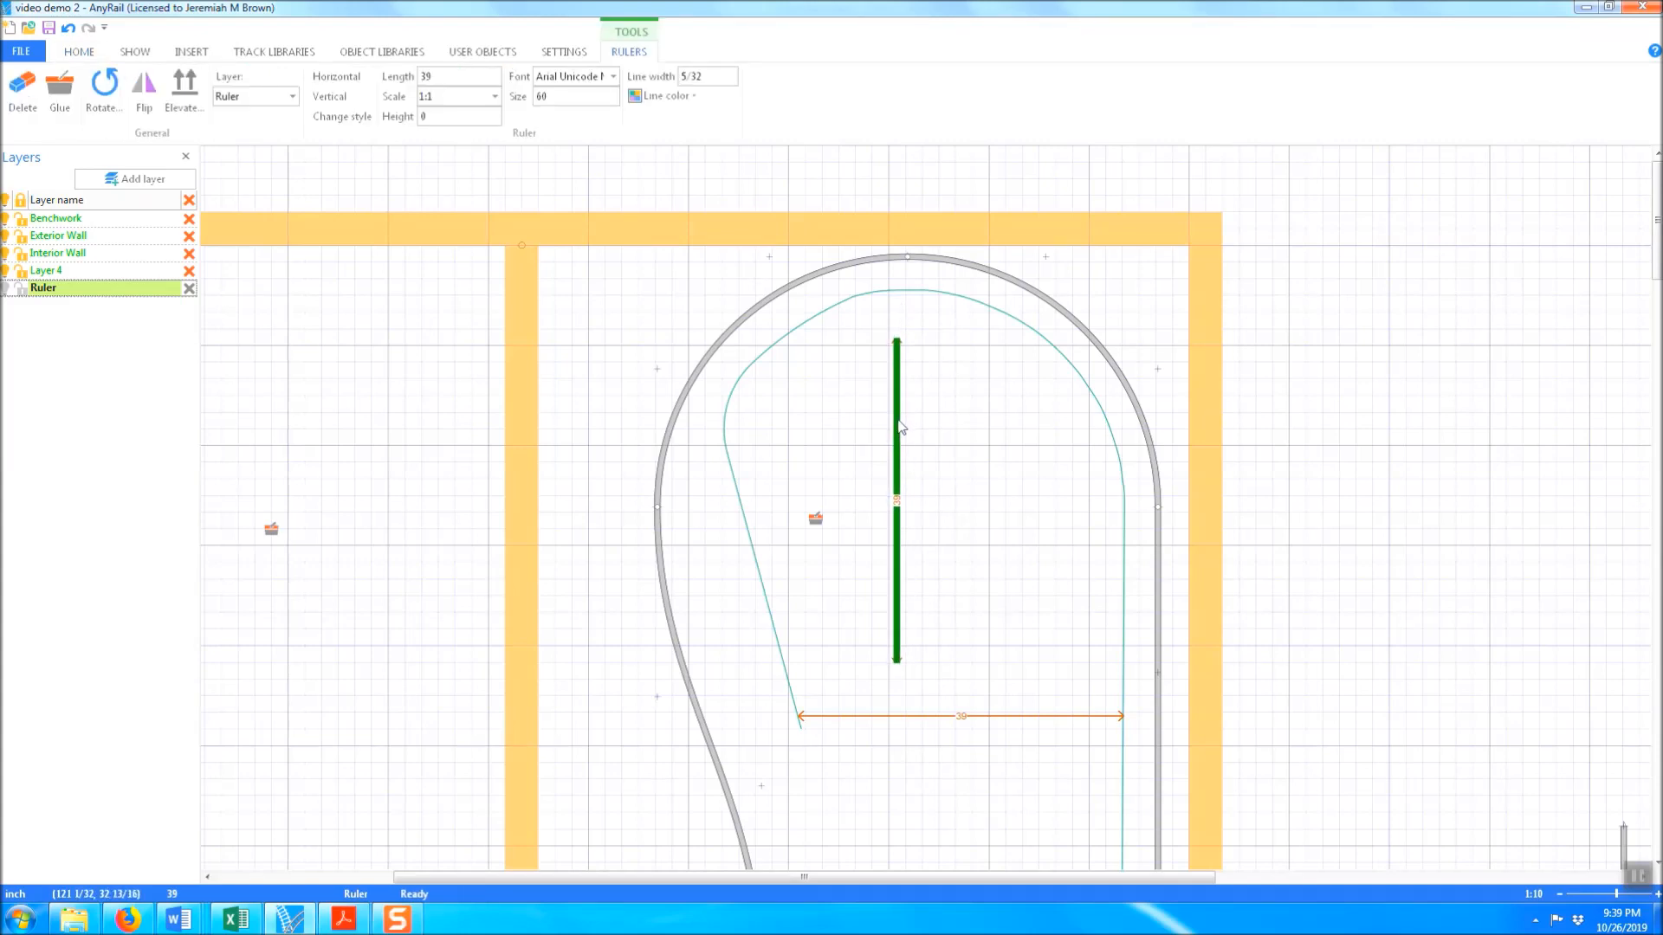
left_click_drag(901, 426, 957, 427)
left_click(984, 364)
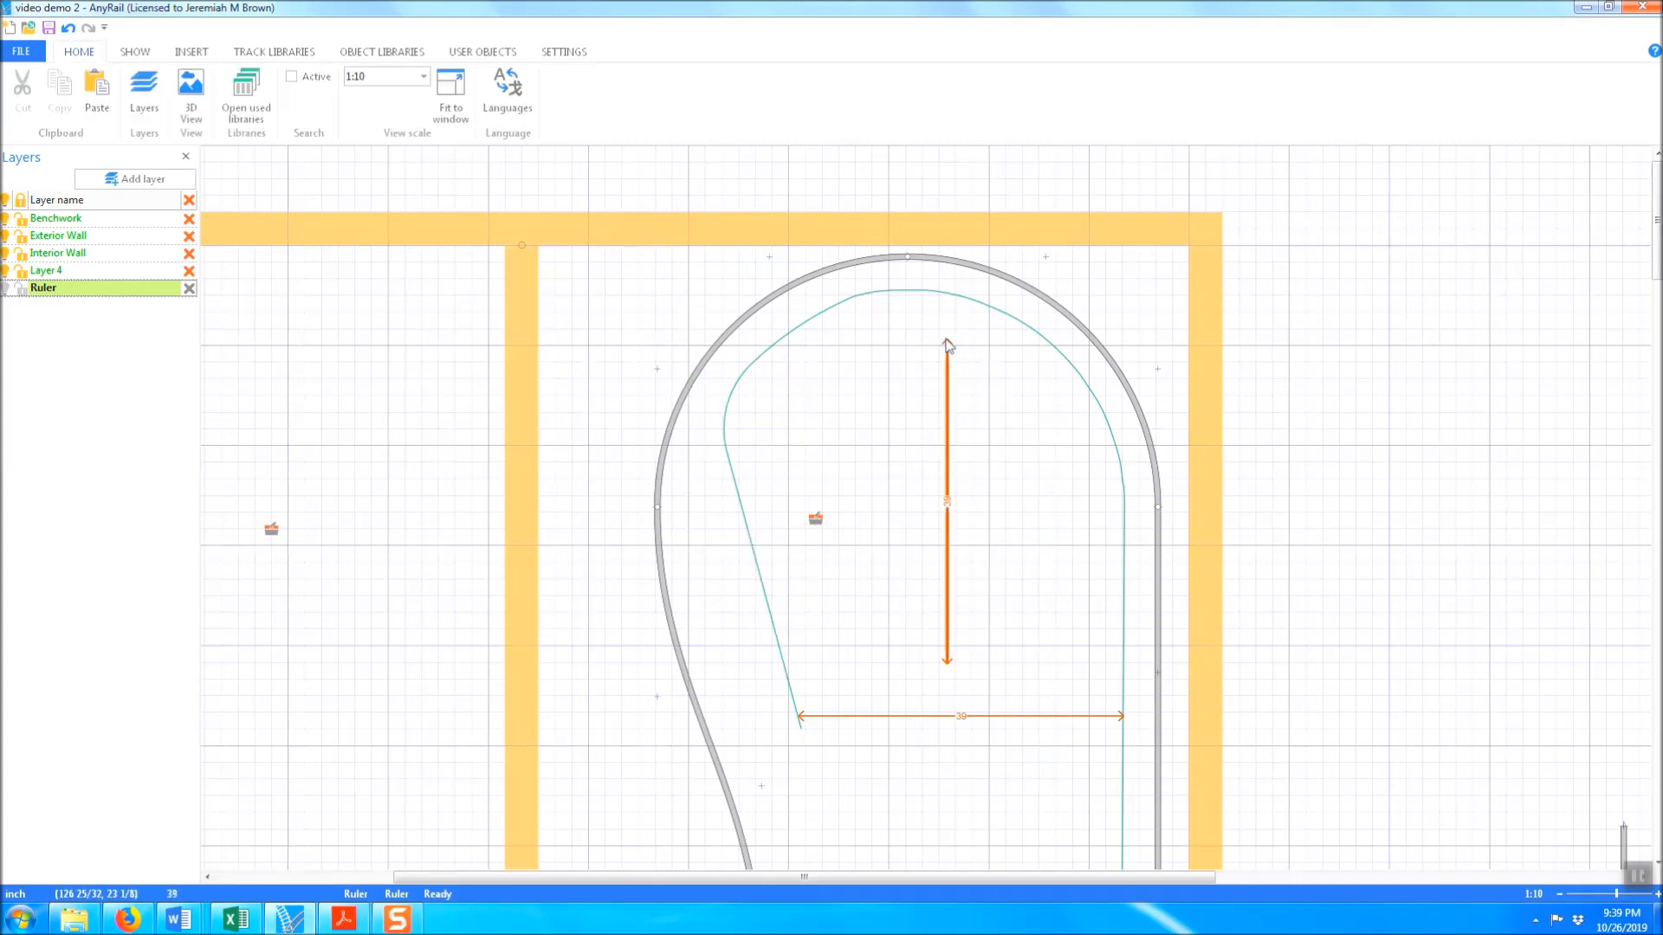
Move the vertical ruler's upper endpoint to the benchwork's right side where the curve meets the straight, at about (148, 43 1/2)
left_click(947, 343)
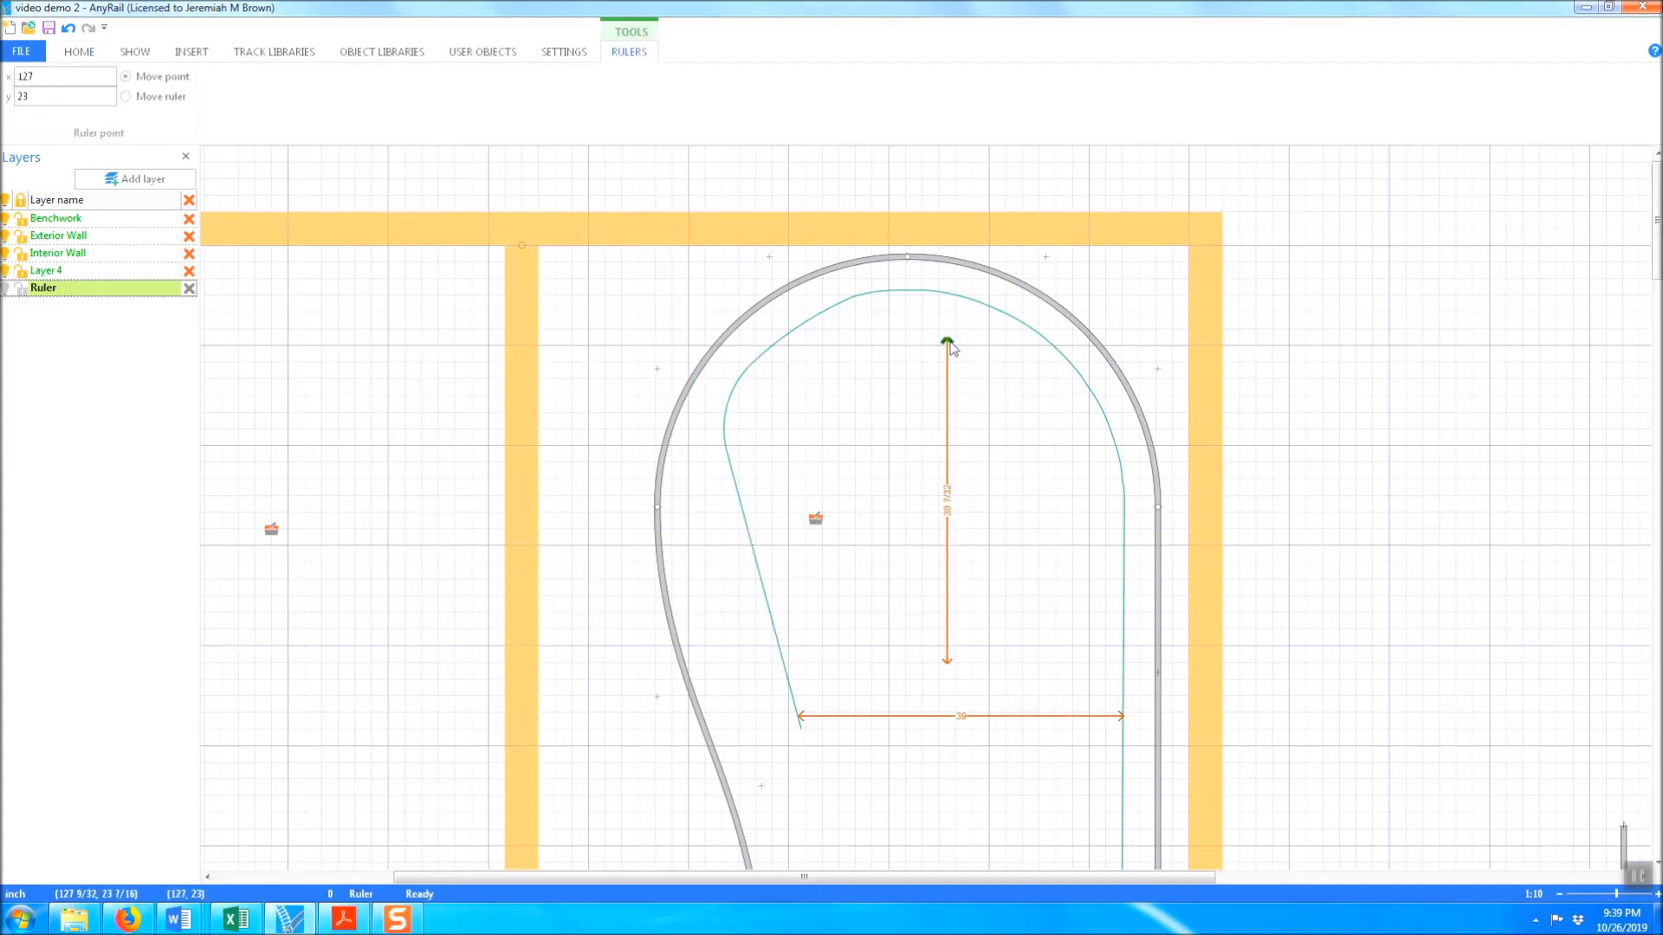
left_click_drag(950, 344, 1127, 517)
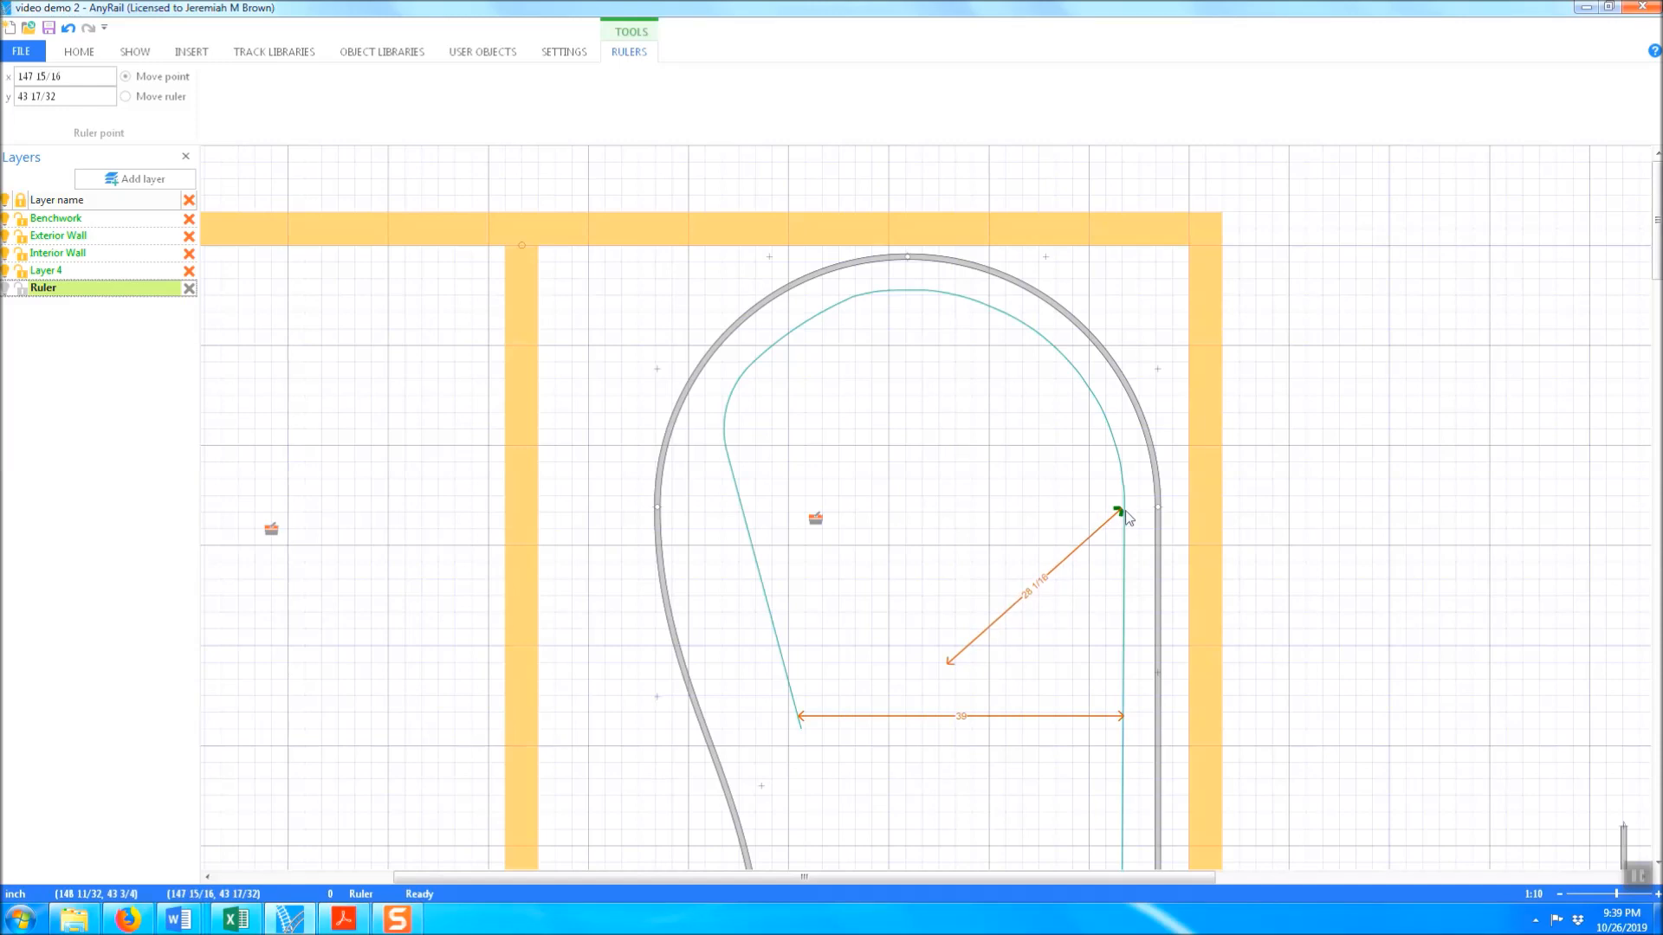
left_click_drag(1128, 517, 1121, 509)
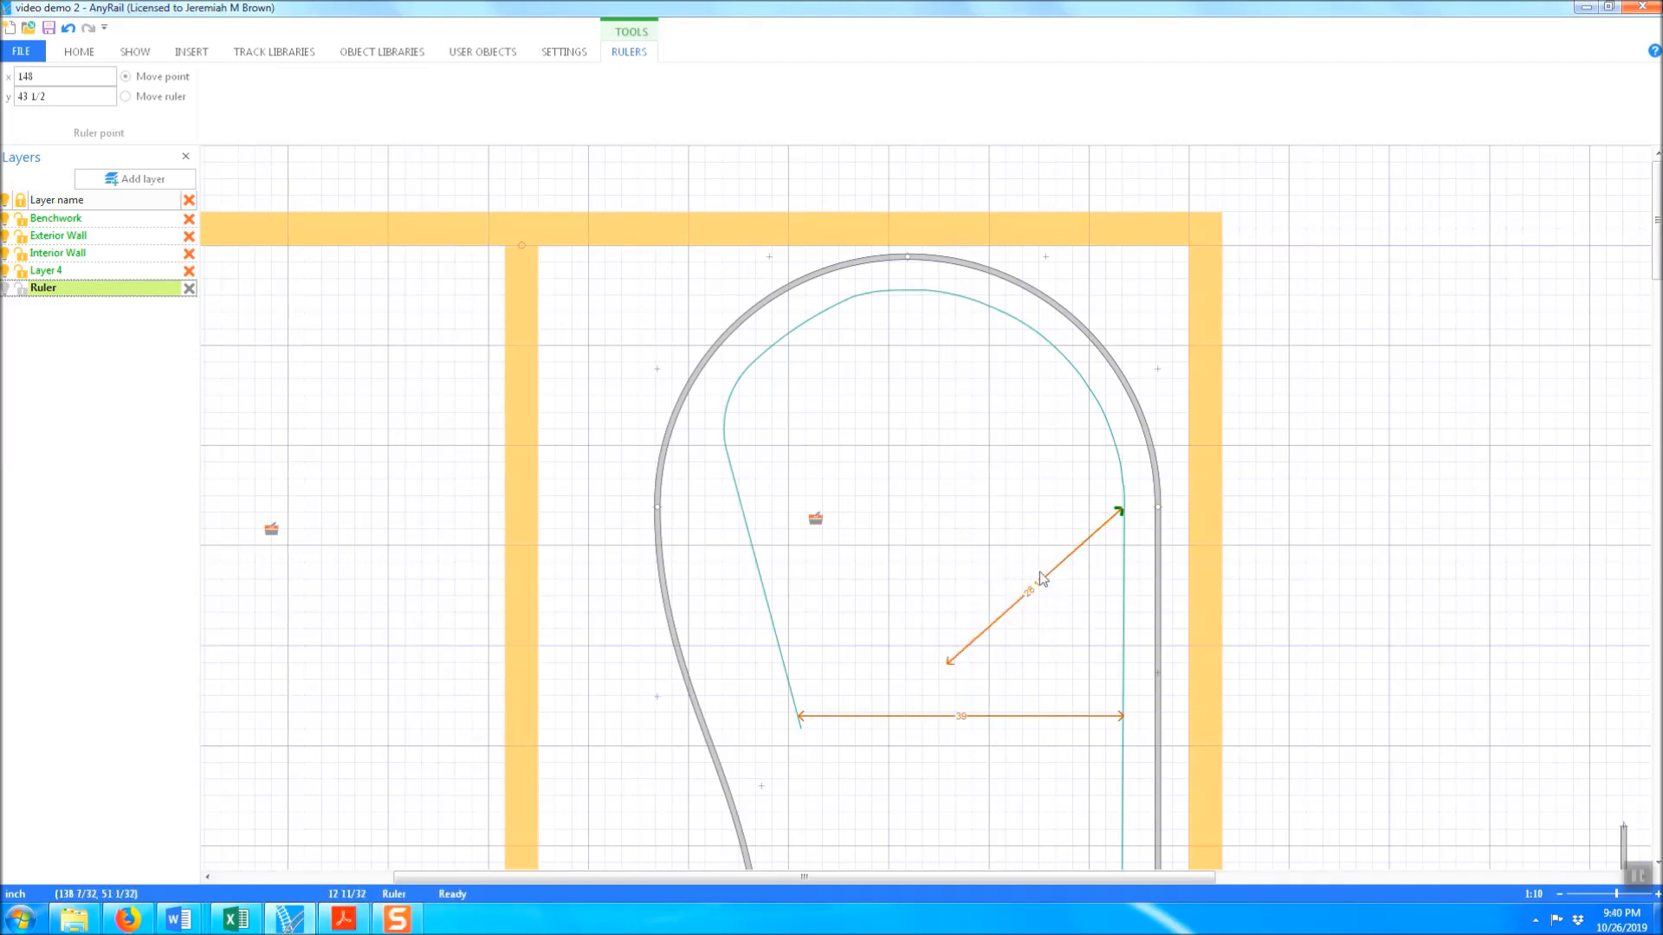
left_click(1006, 614)
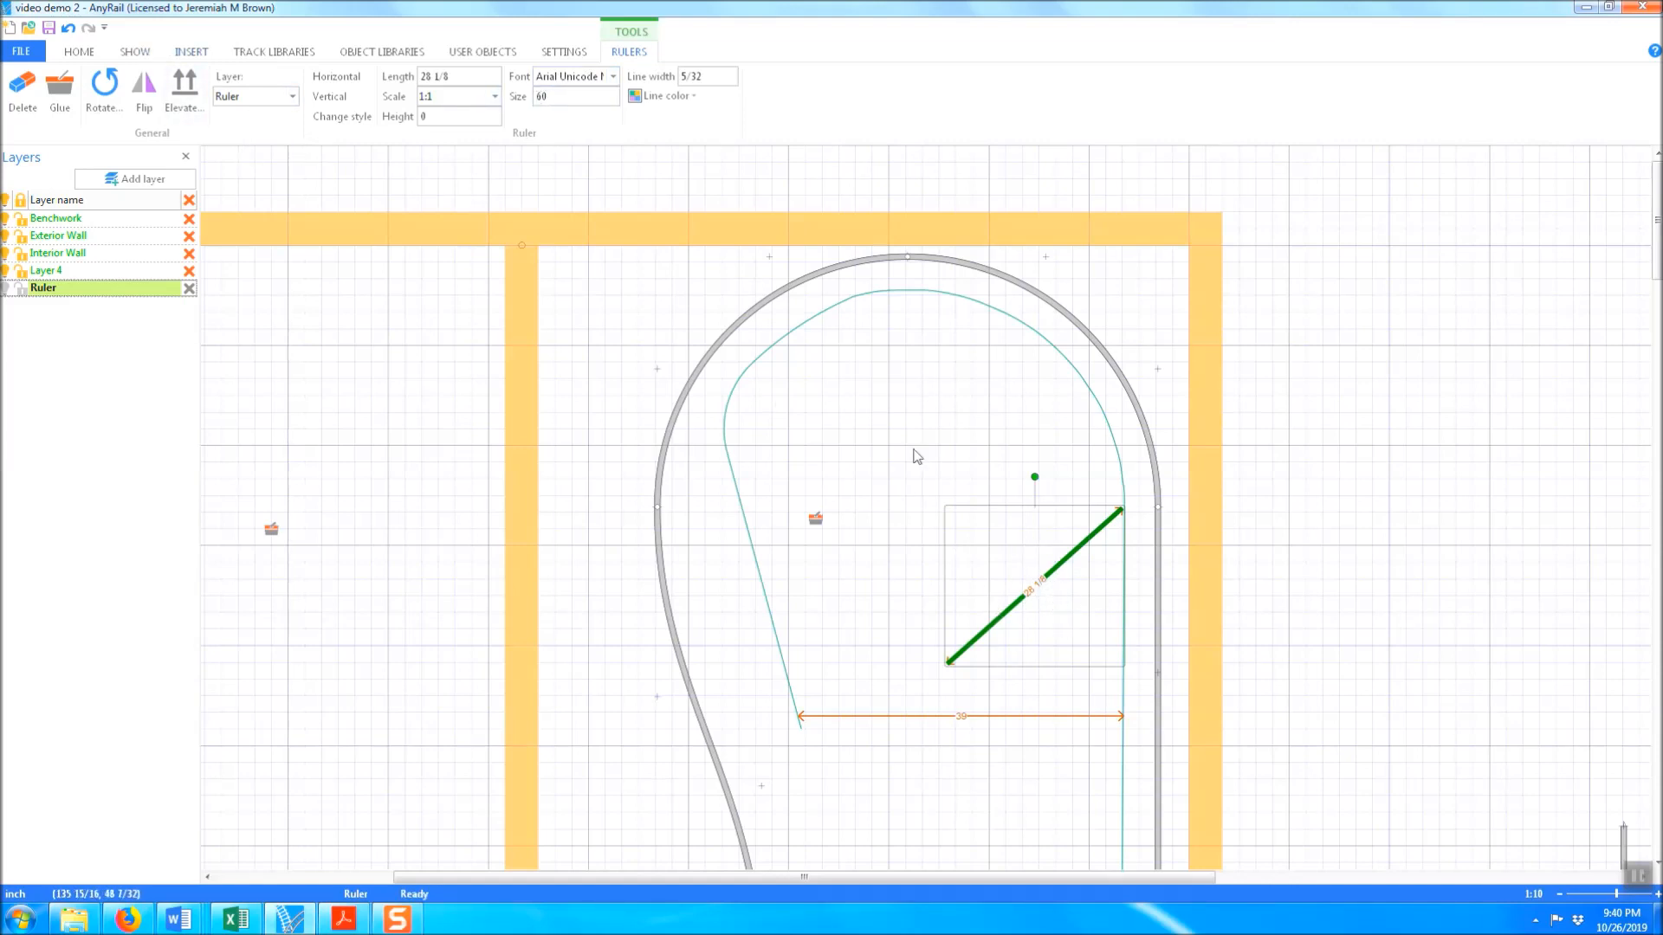
Review the available measurement system options without changing the current units
left_click(87, 55)
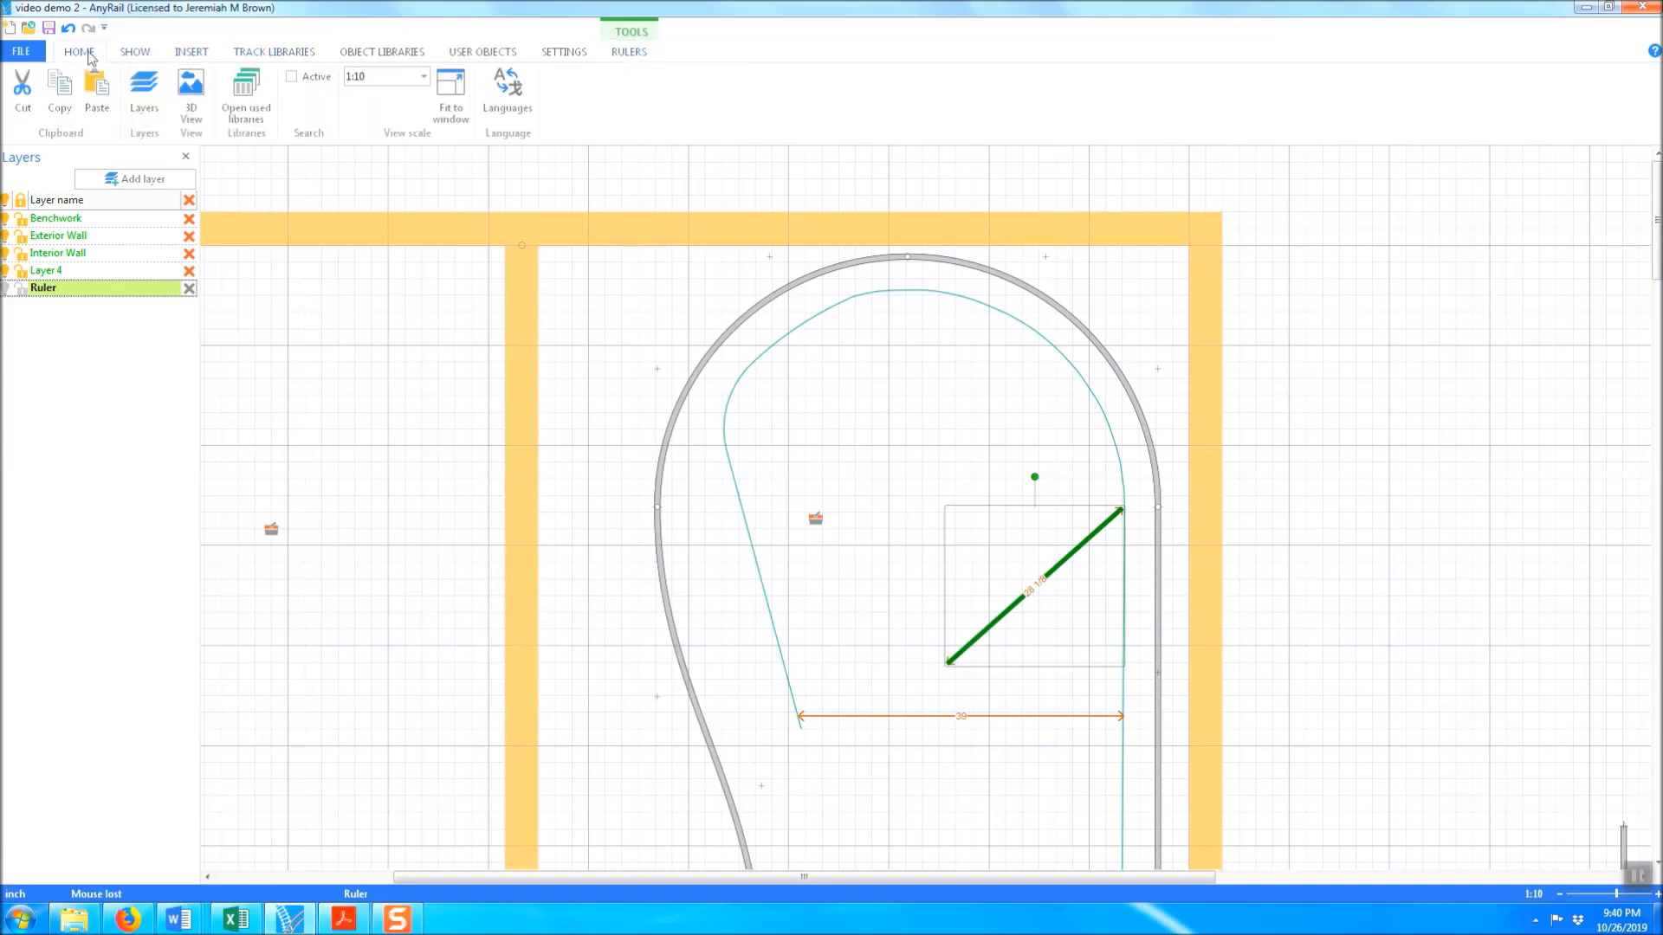
left_click(565, 53)
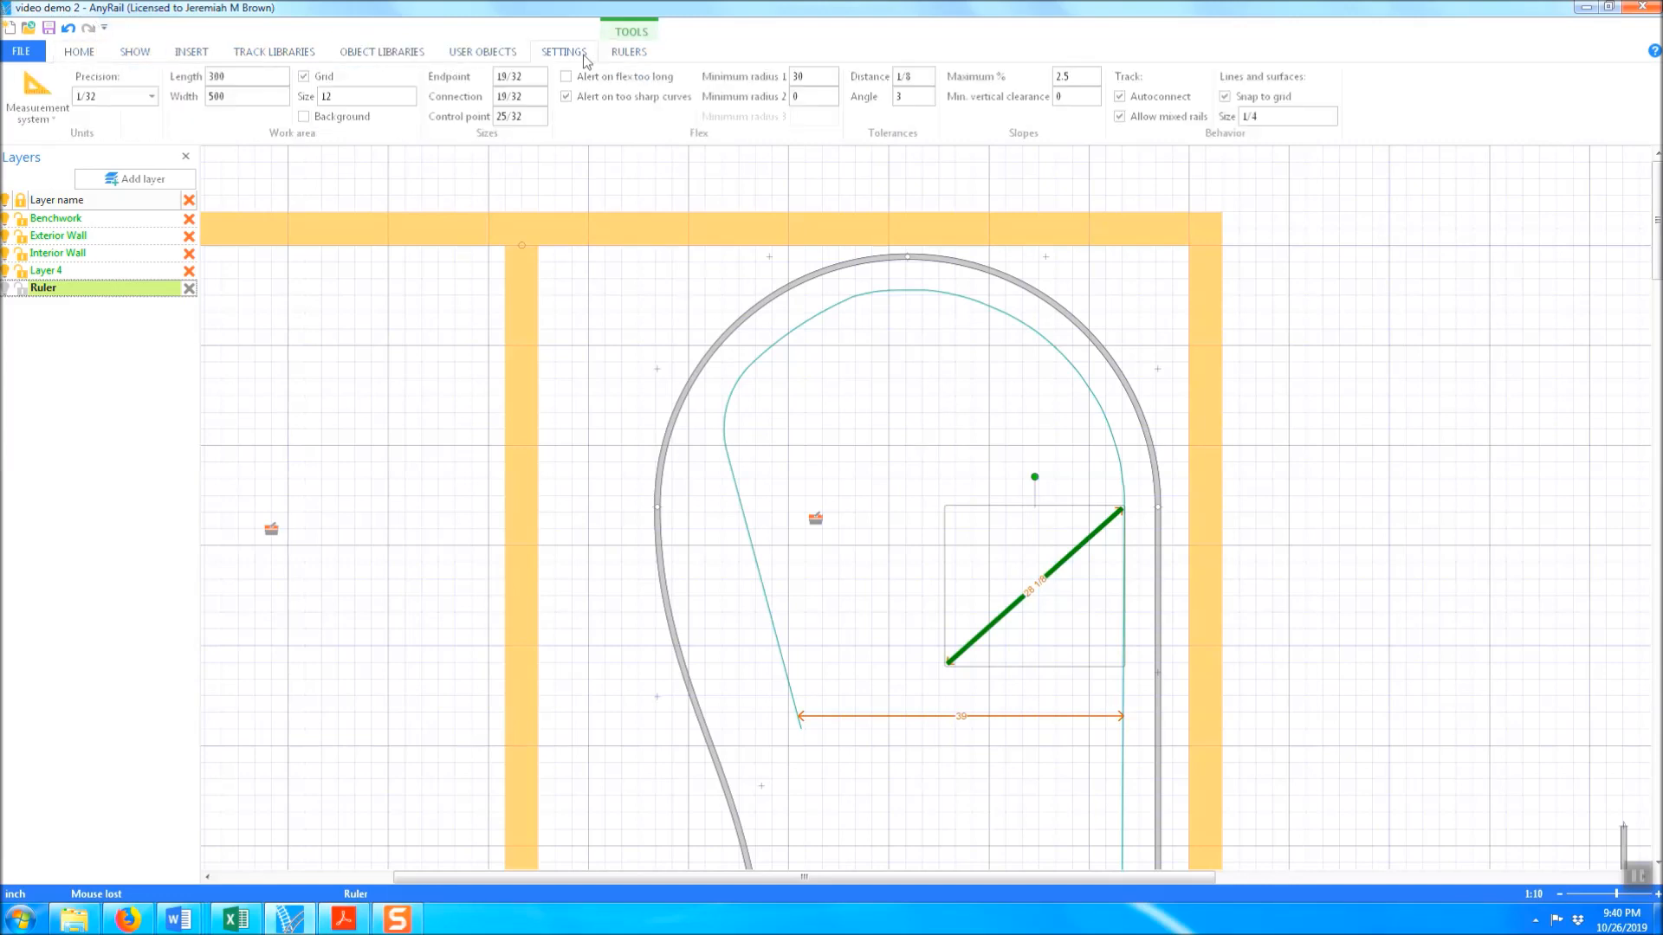
left_click(52, 121)
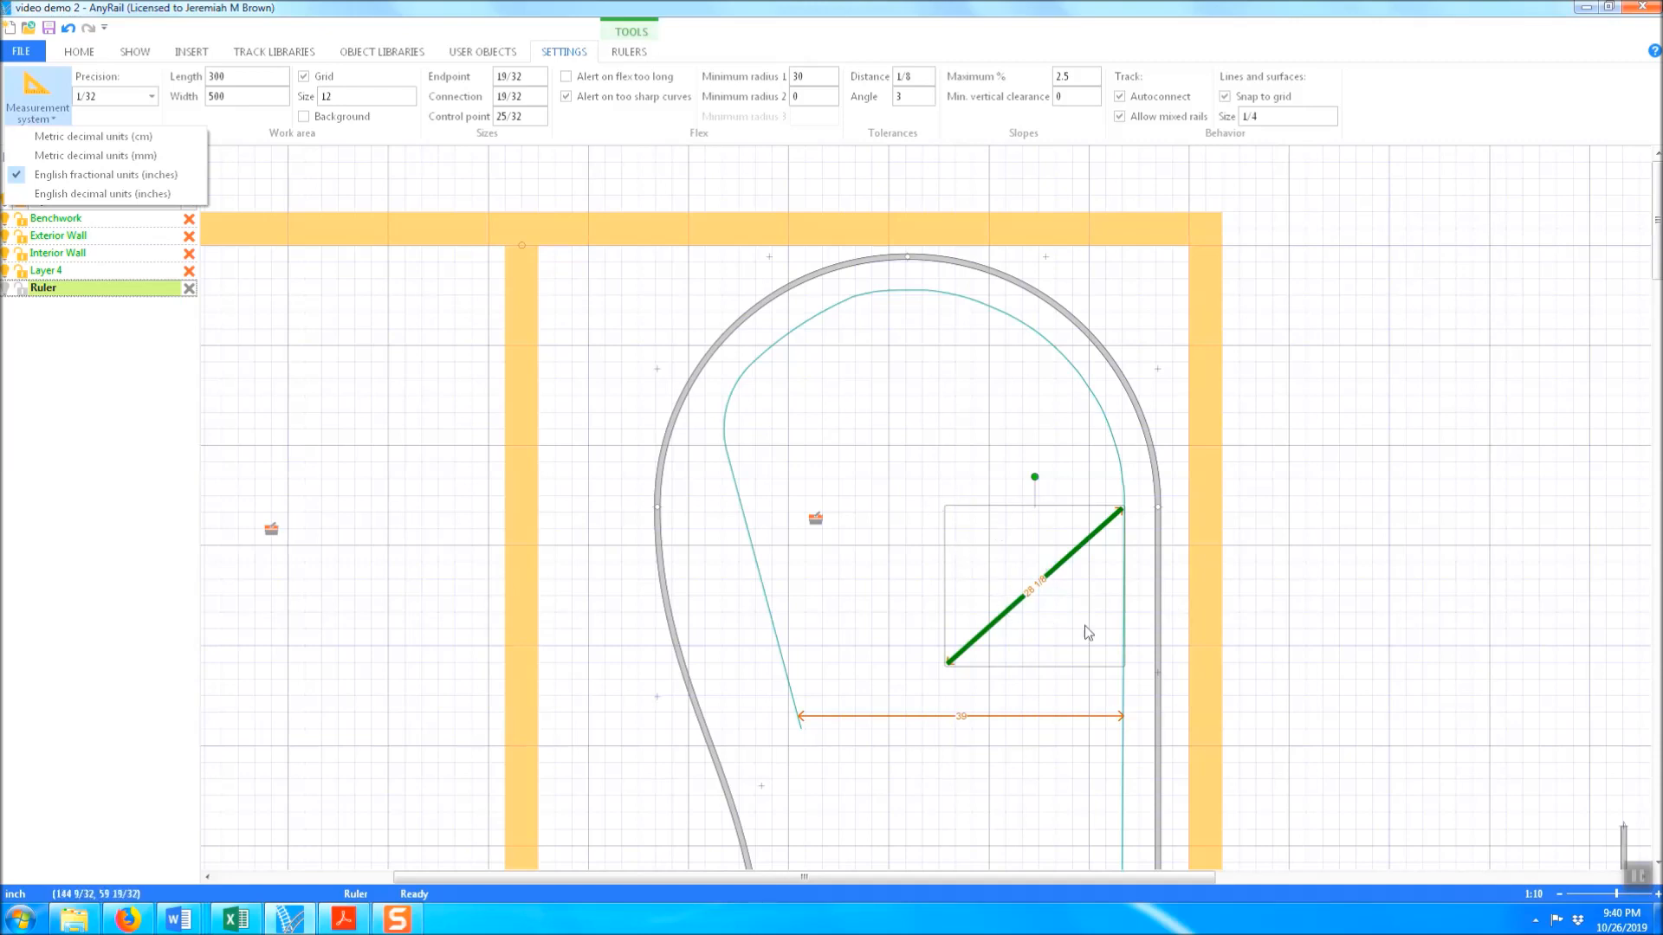
left_click(149, 429)
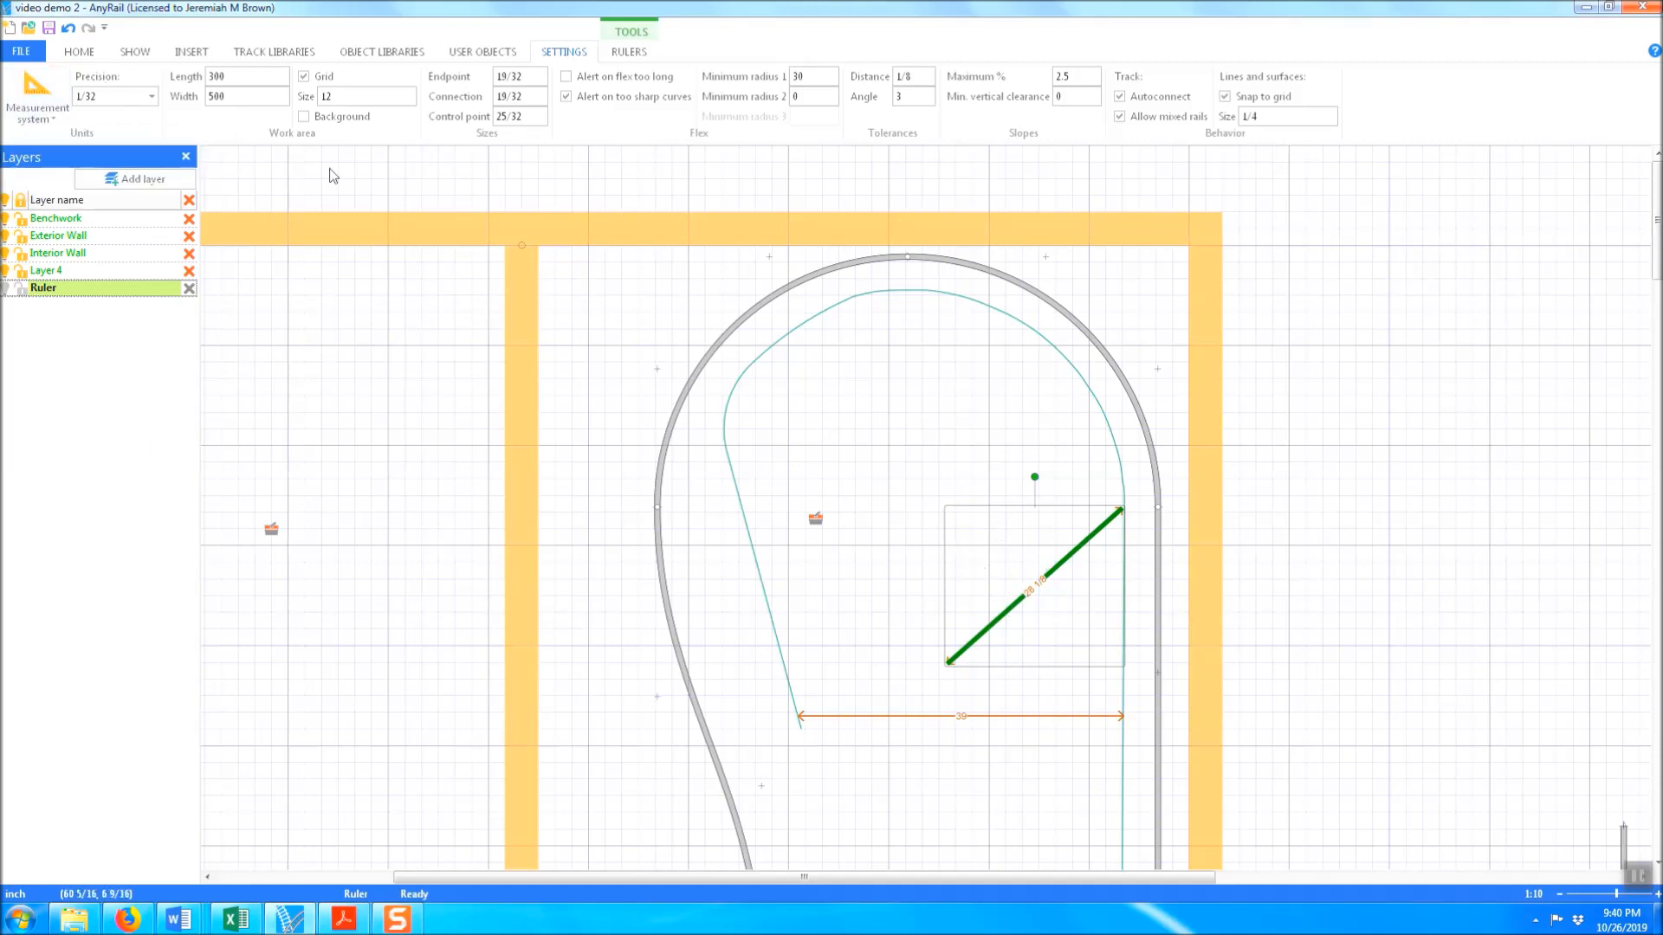
left_click(76, 54)
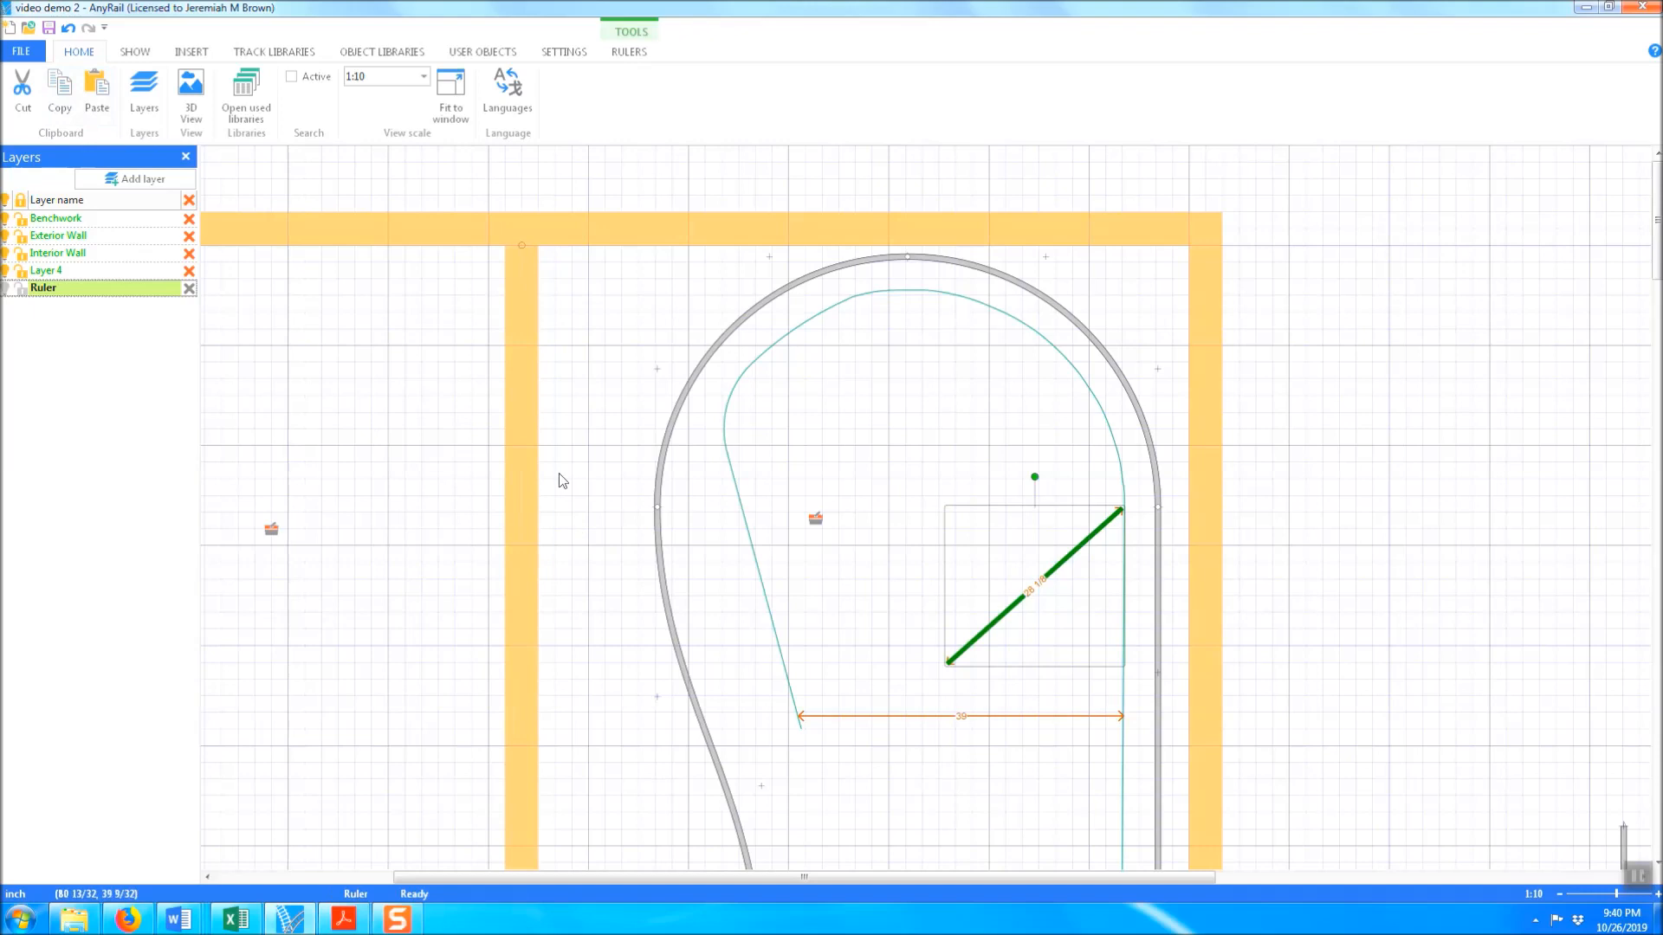